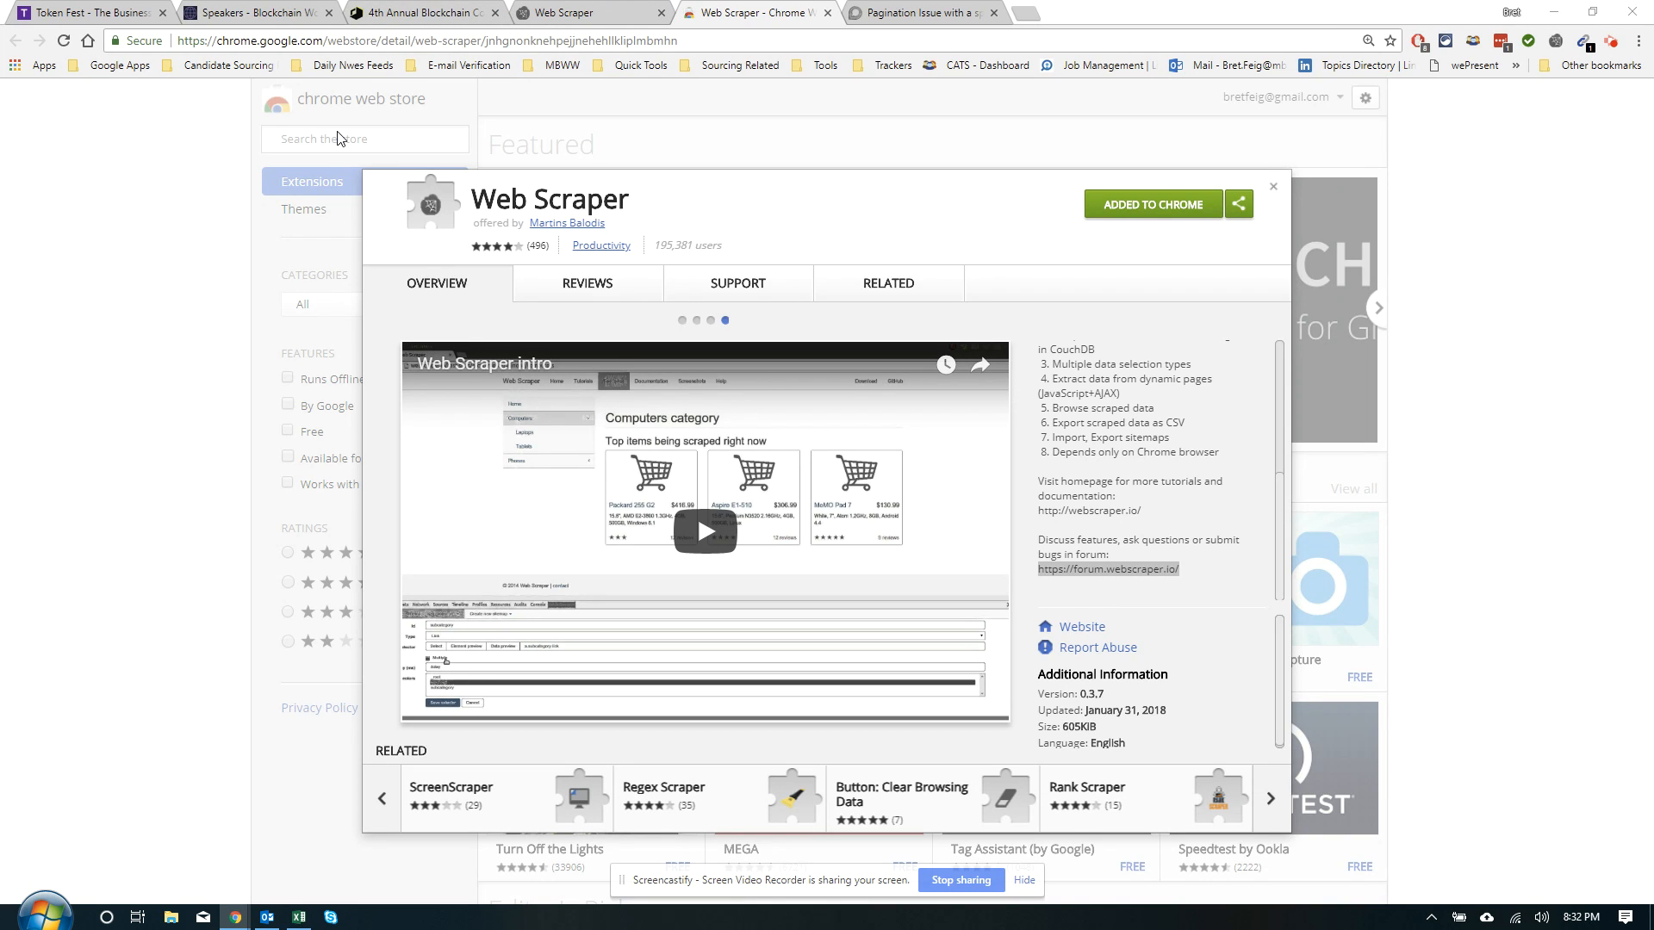
# Show the Token Fest page full-window and reloaded, then visit one speaker's profile and return to #speakers
pyautogui.click(112, 12)
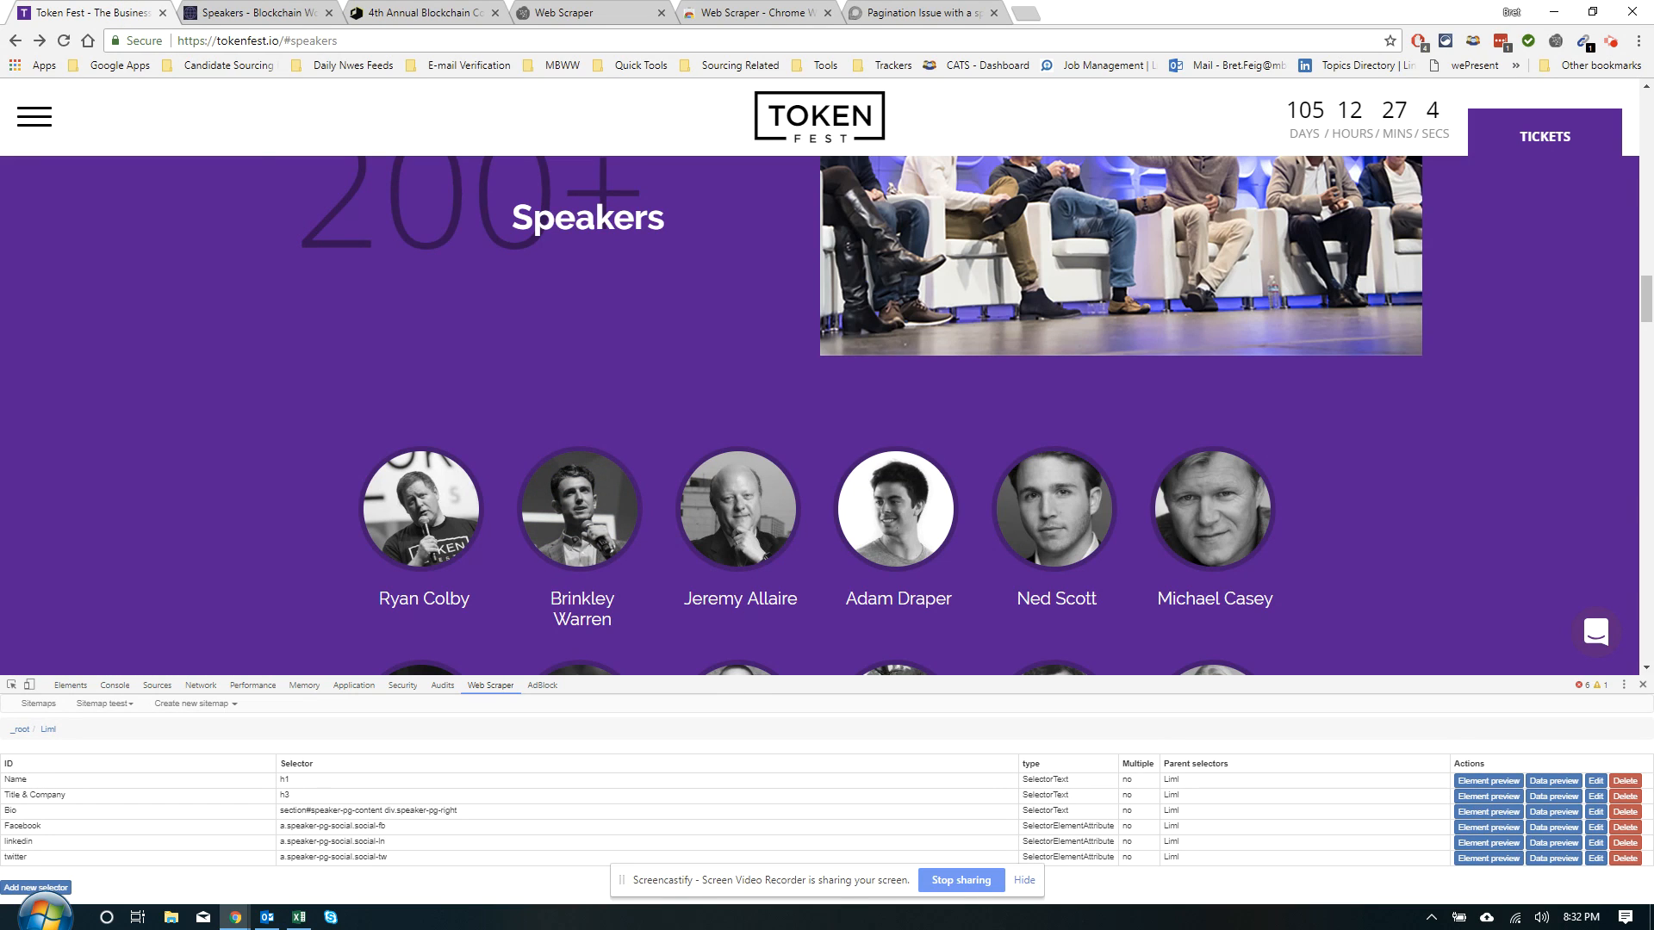
pyautogui.click(1642, 685)
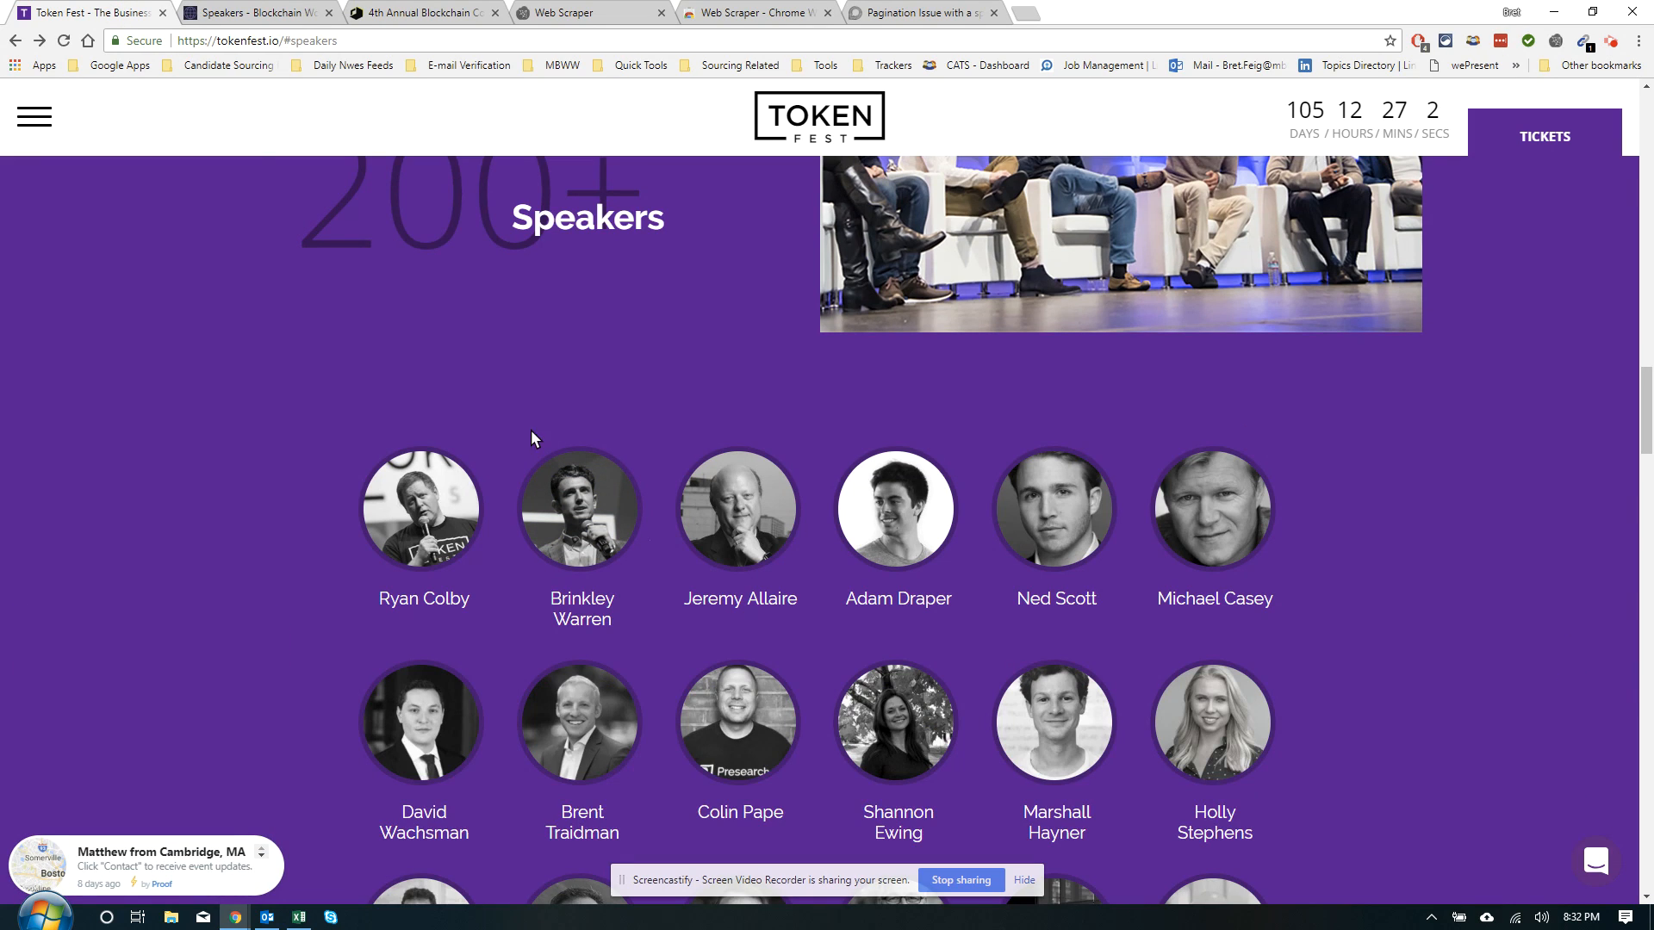
pyautogui.click(61, 39)
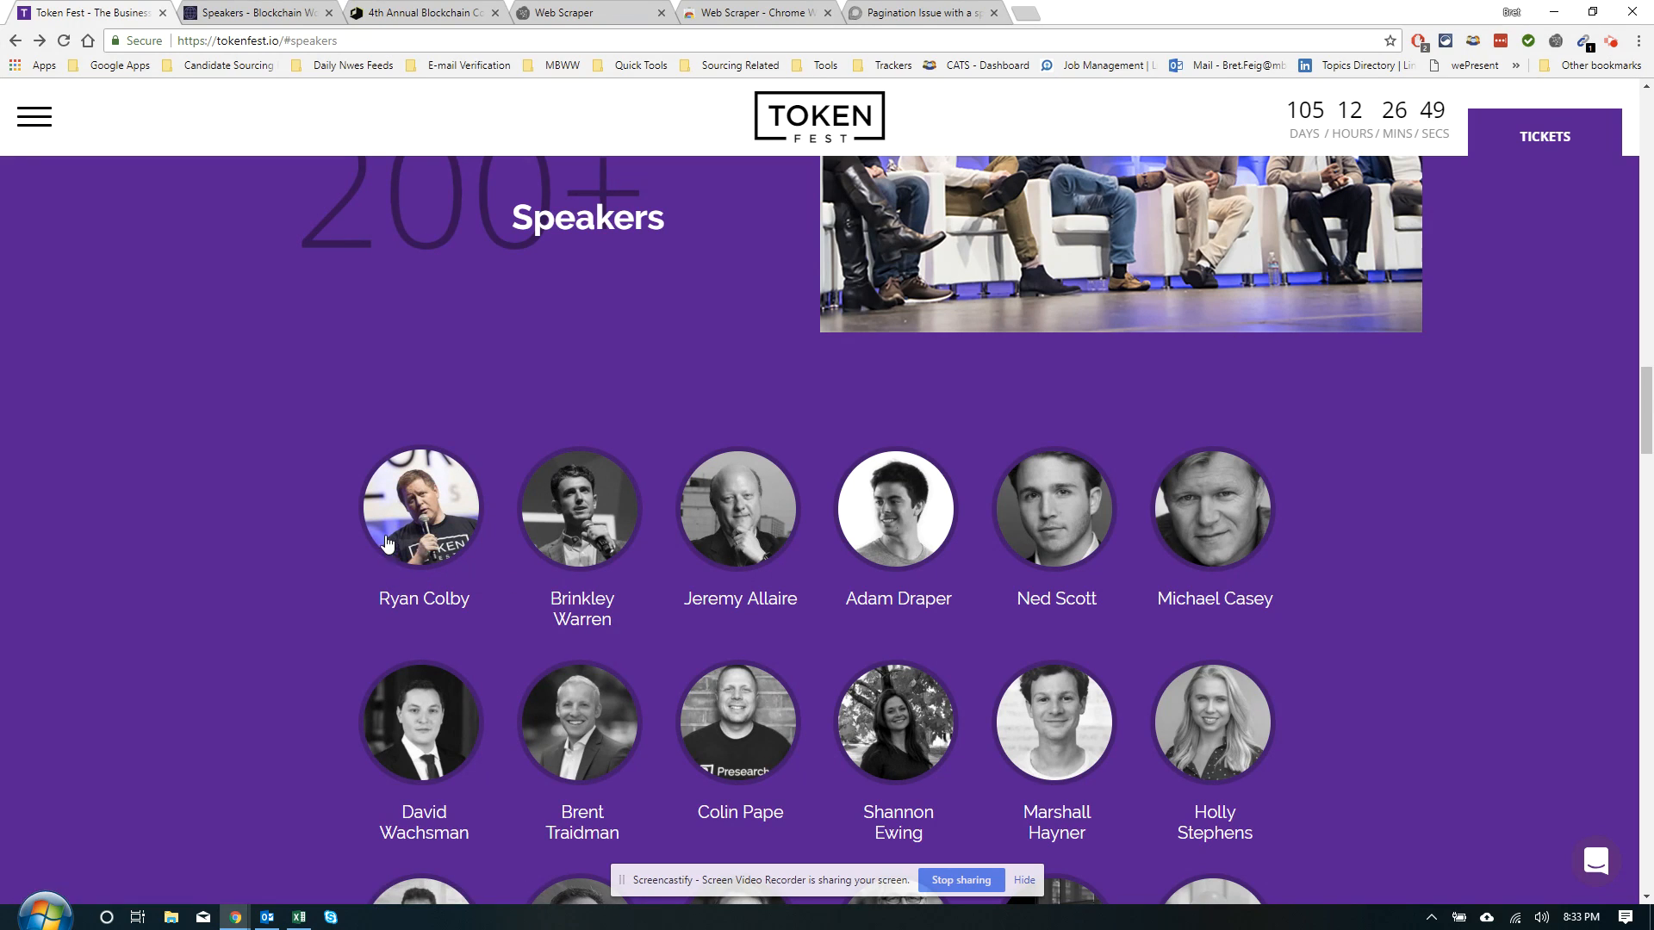
pyautogui.click(434, 530)
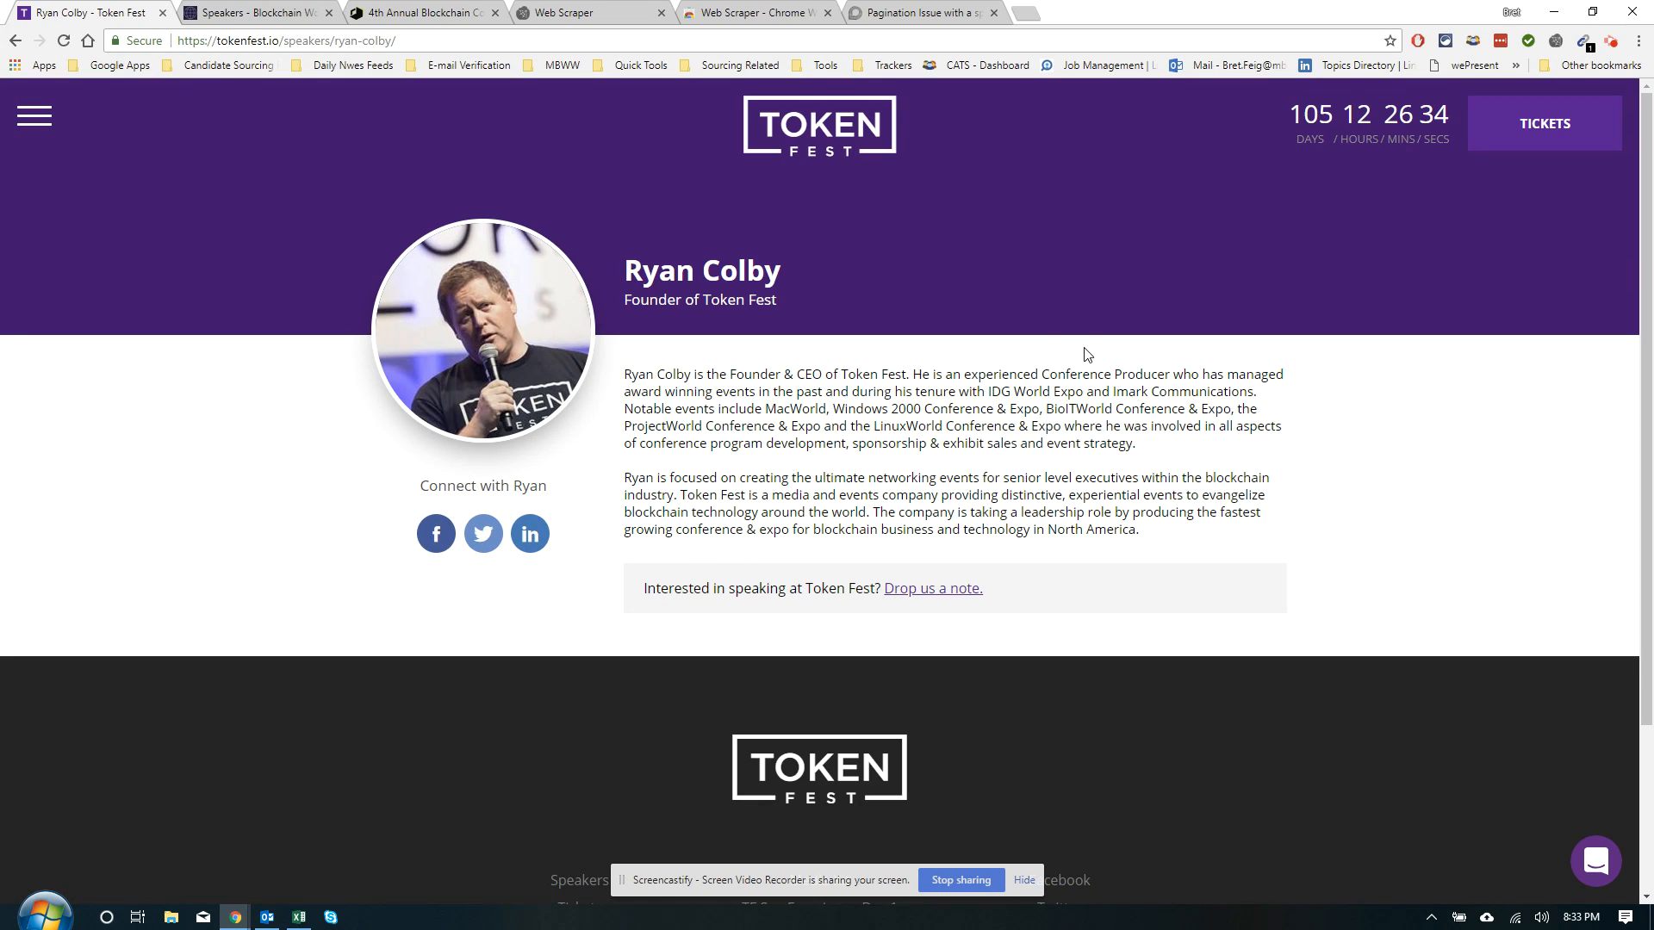
pyautogui.click(15, 40)
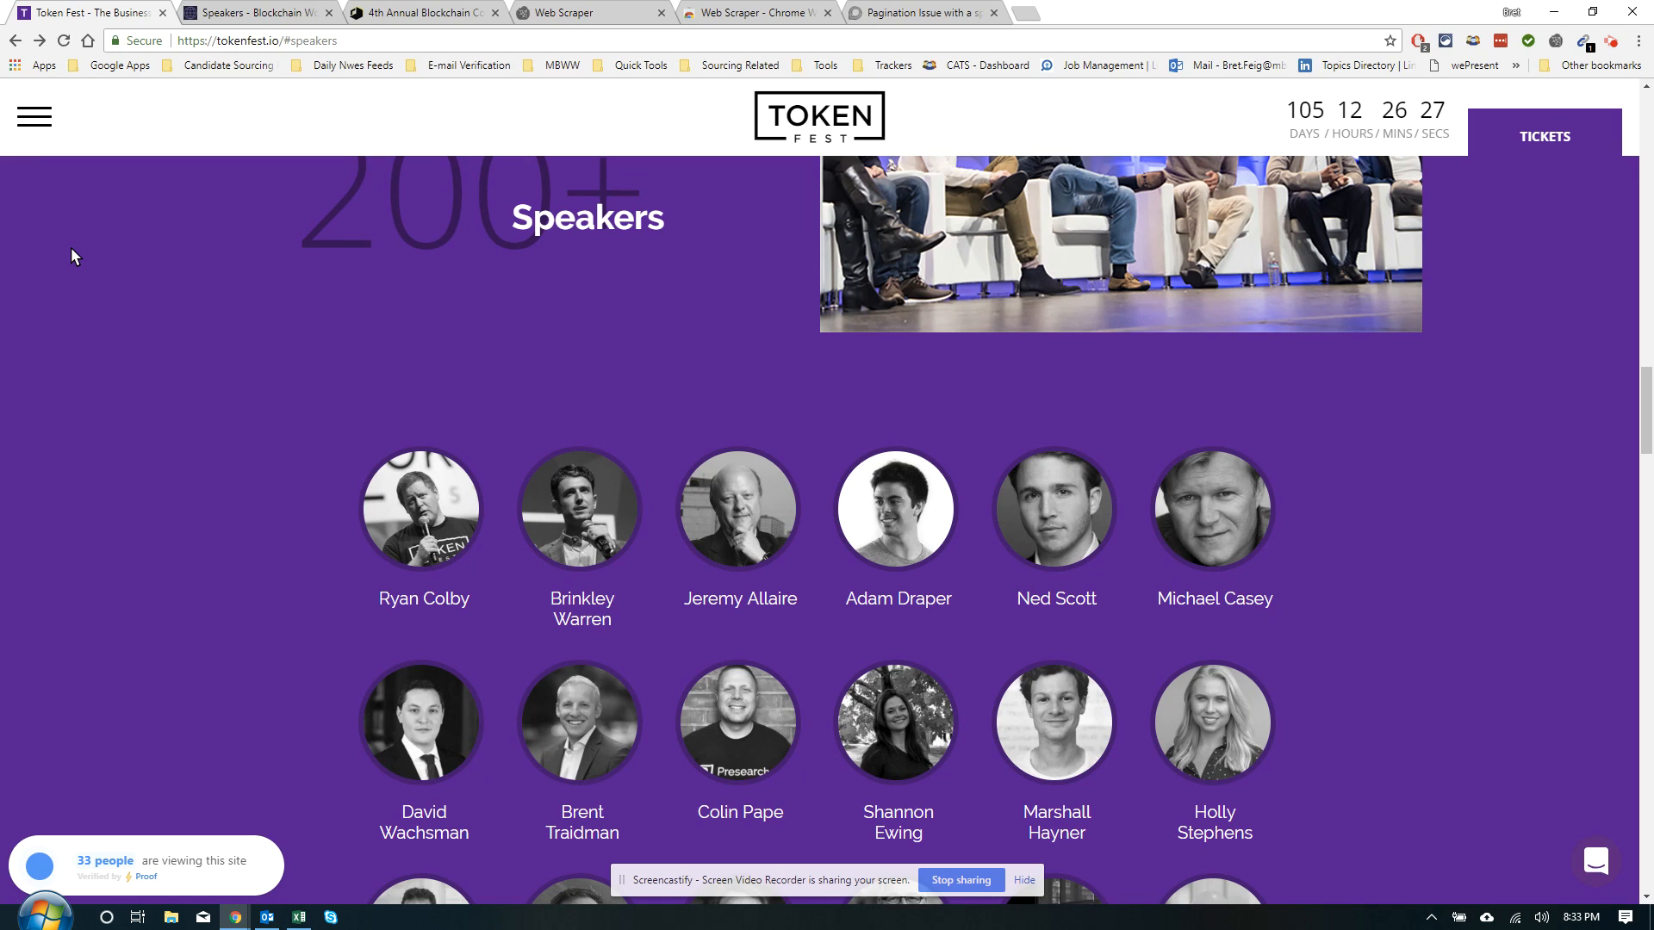
# Open DevTools via Inspect and start a new sitemap in the Web Scraper panel
pyautogui.click(357, 43)
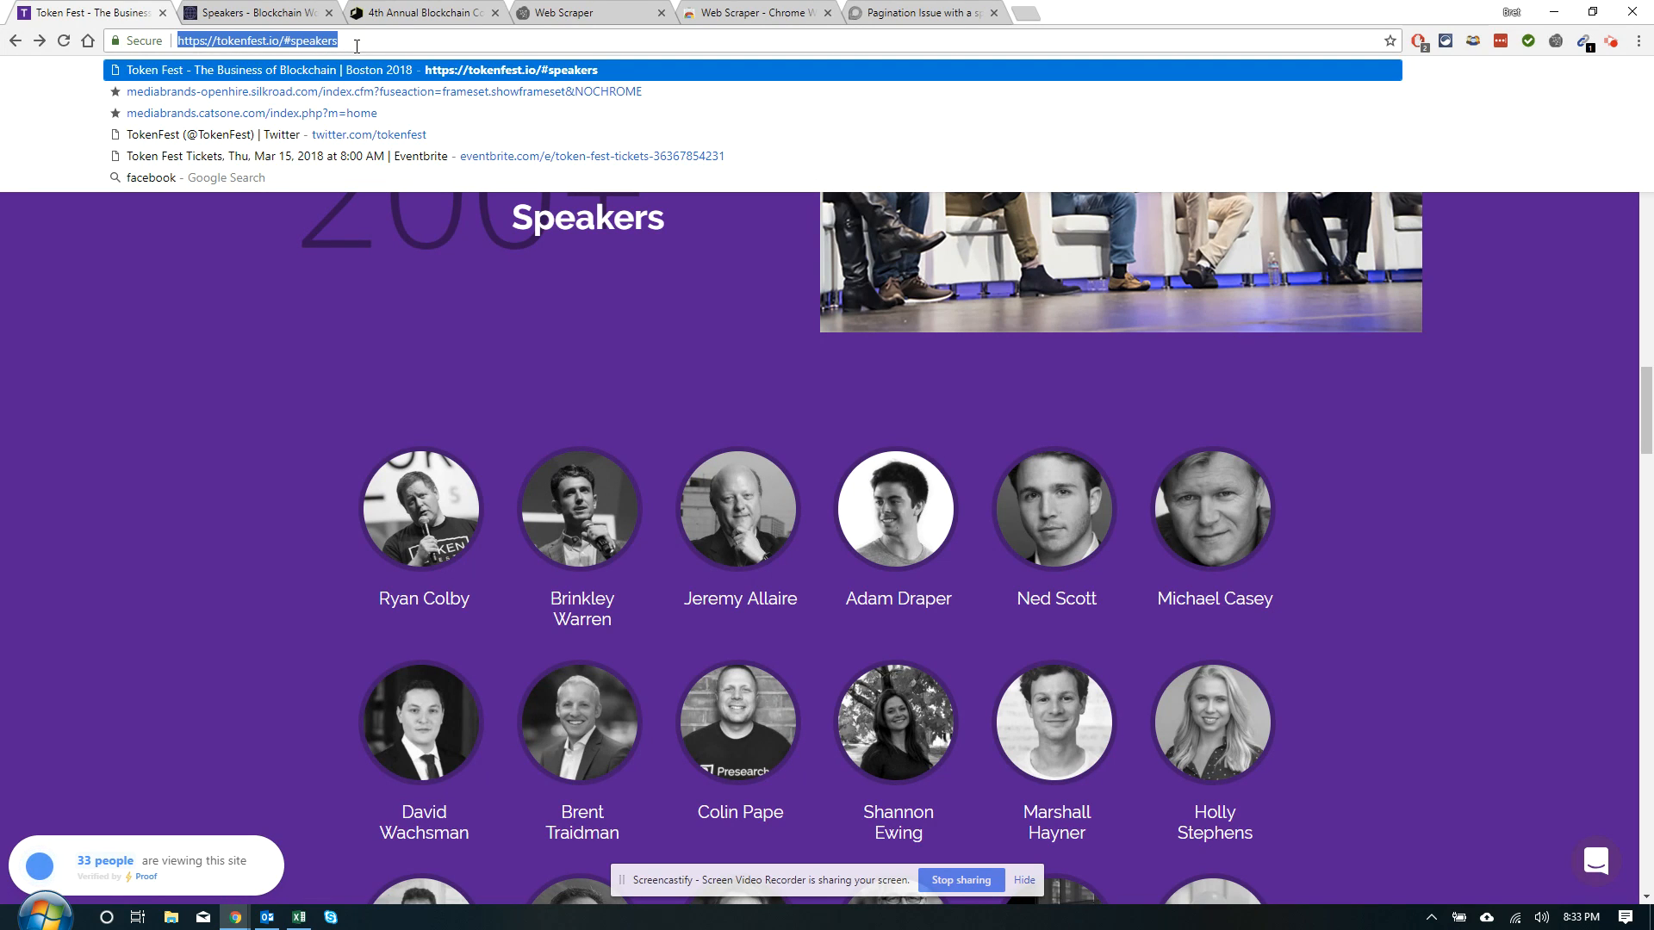
pyautogui.rightClick(173, 259)
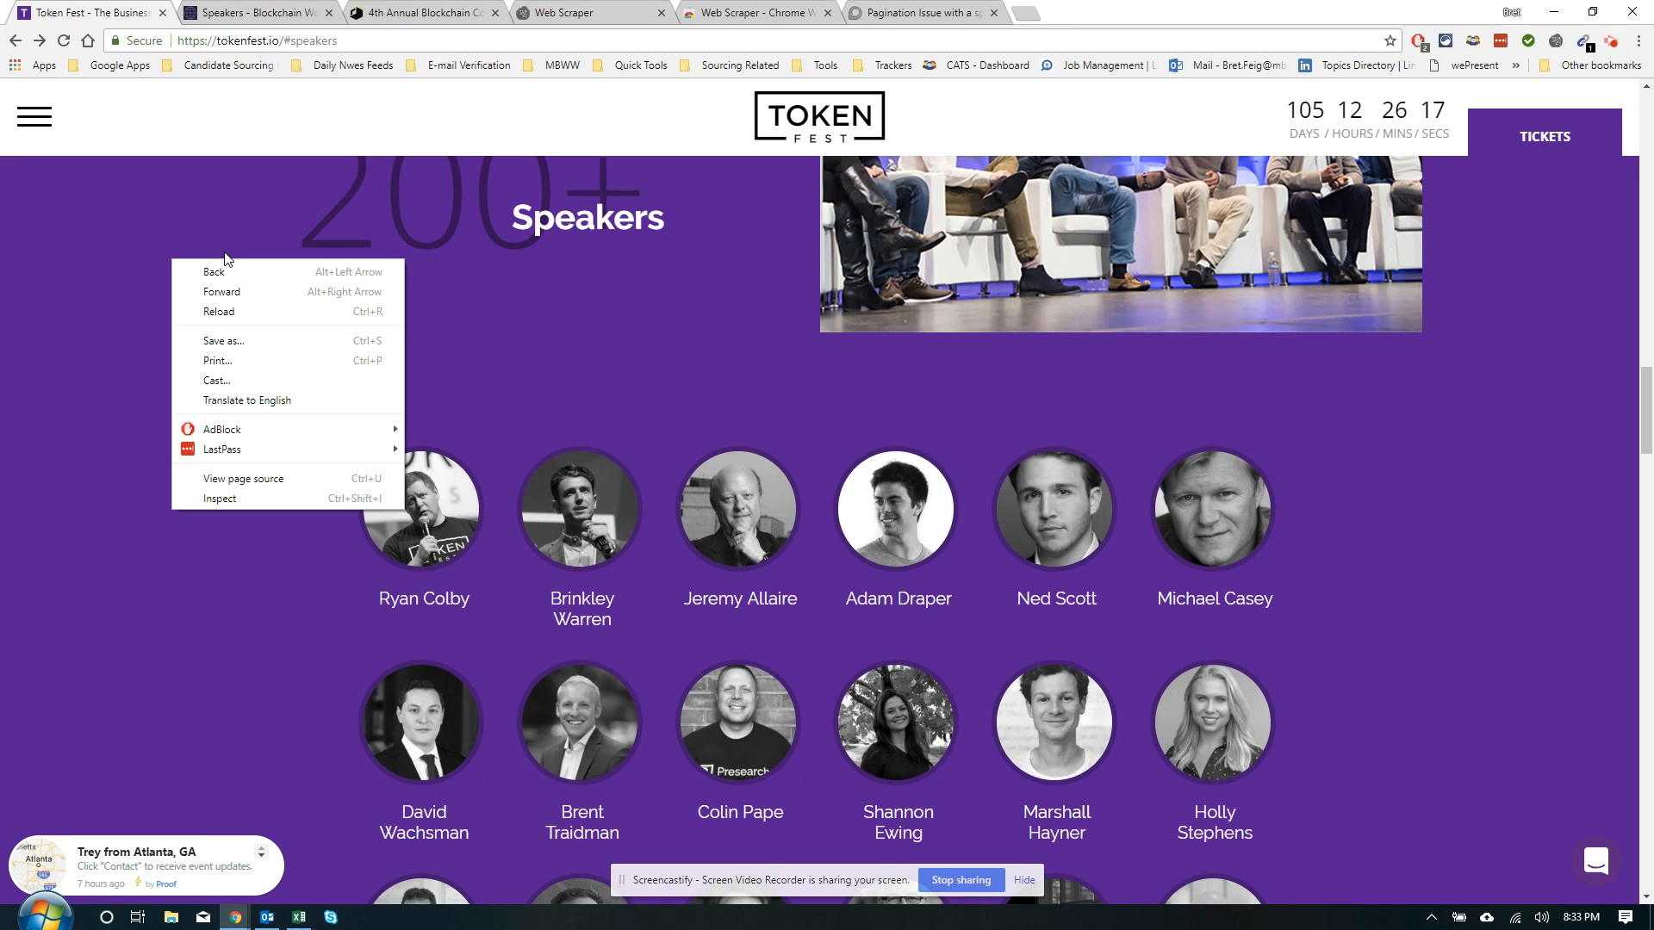
pyautogui.click(220, 498)
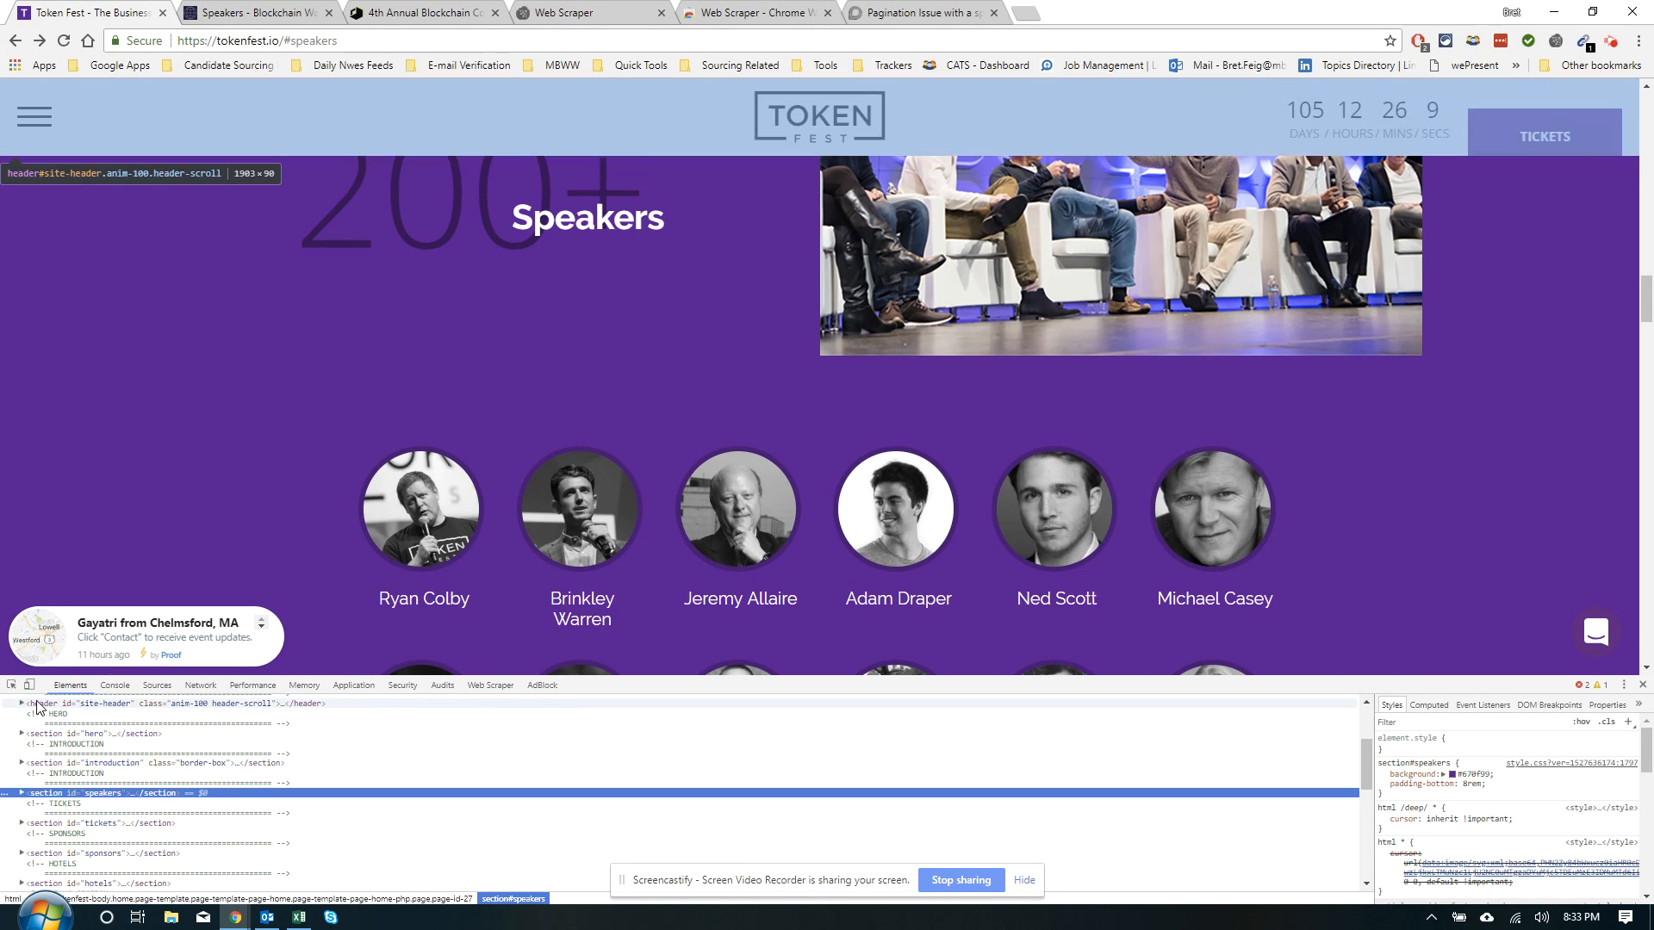
pyautogui.click(489, 685)
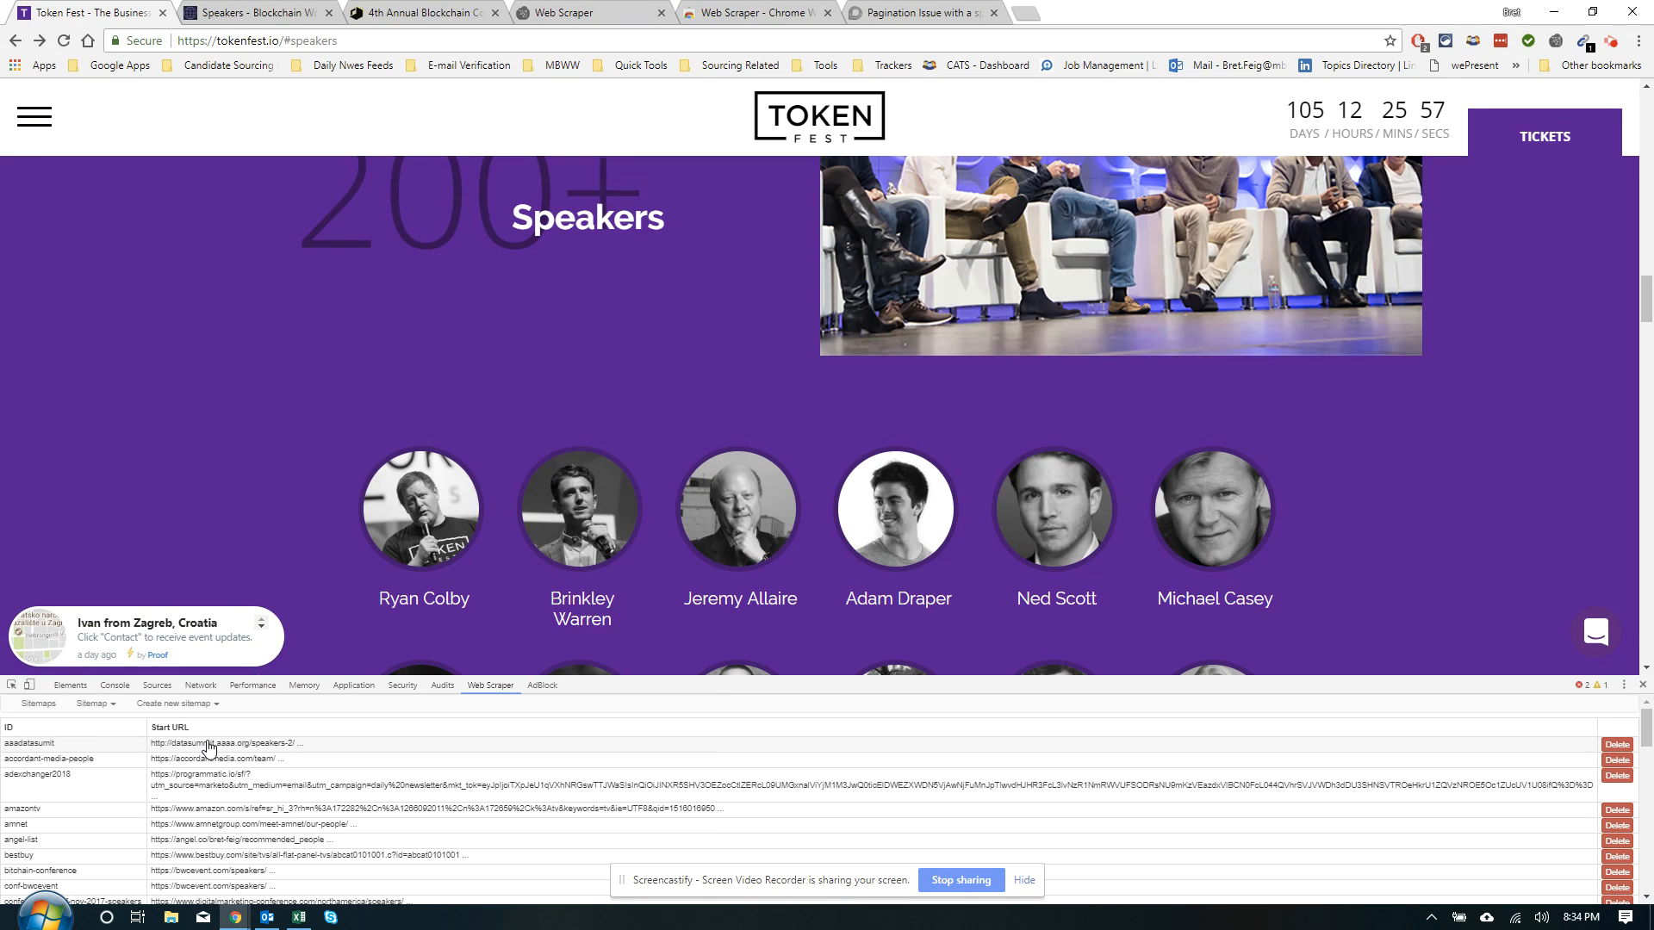
pyautogui.click(205, 704)
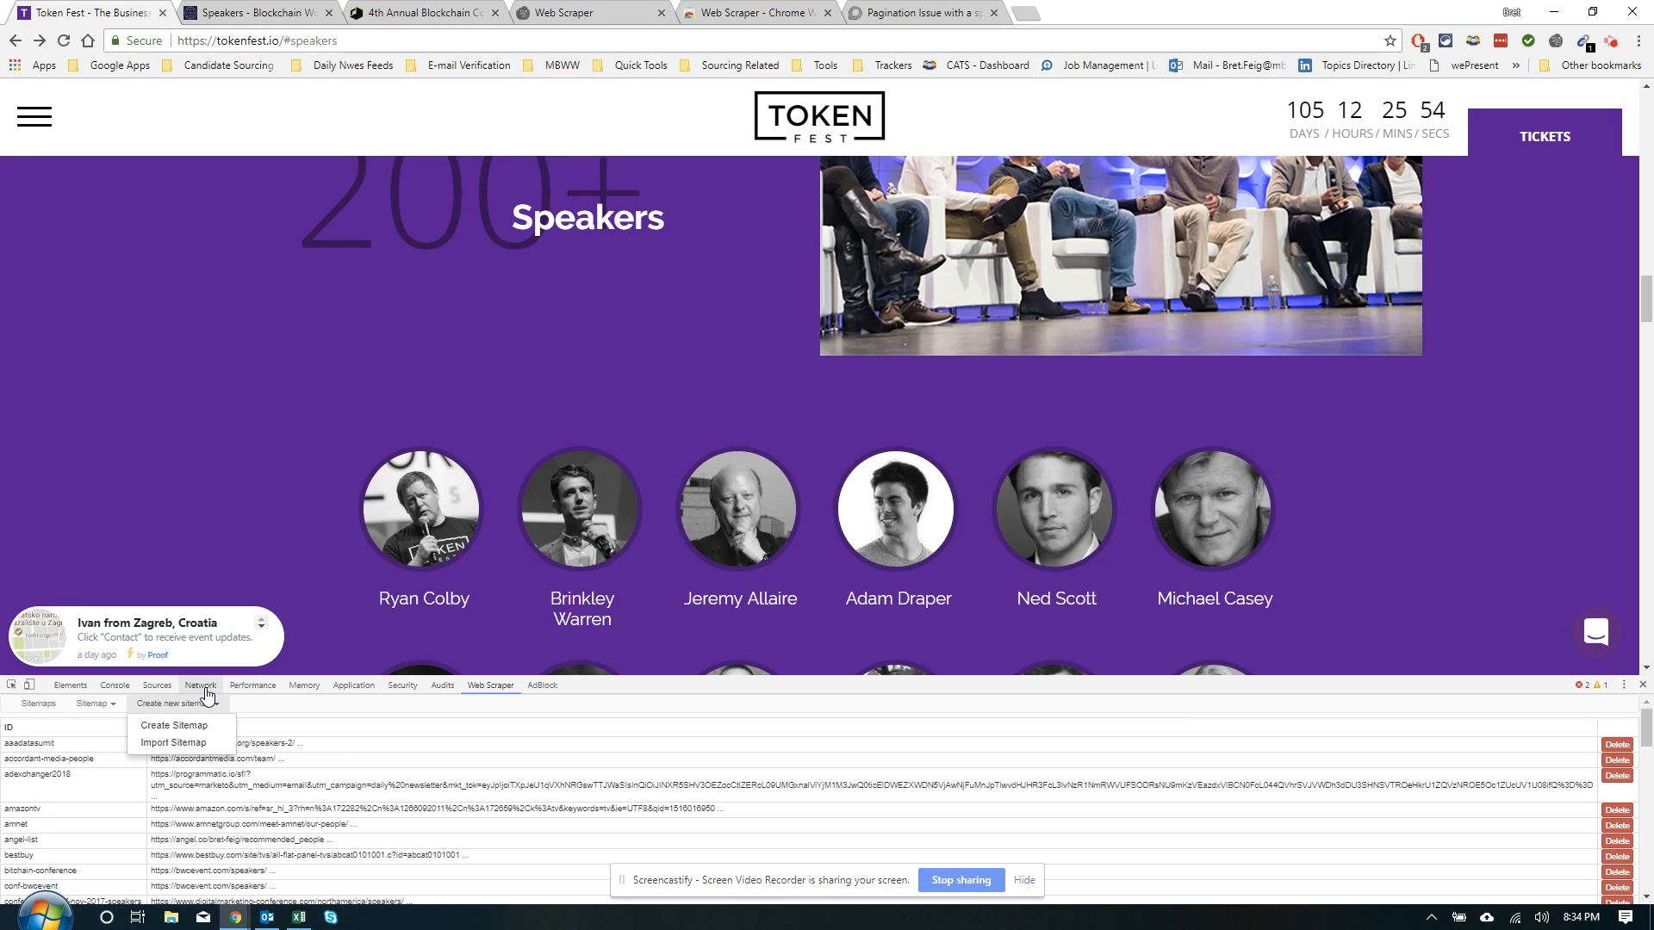
pyautogui.click(189, 725)
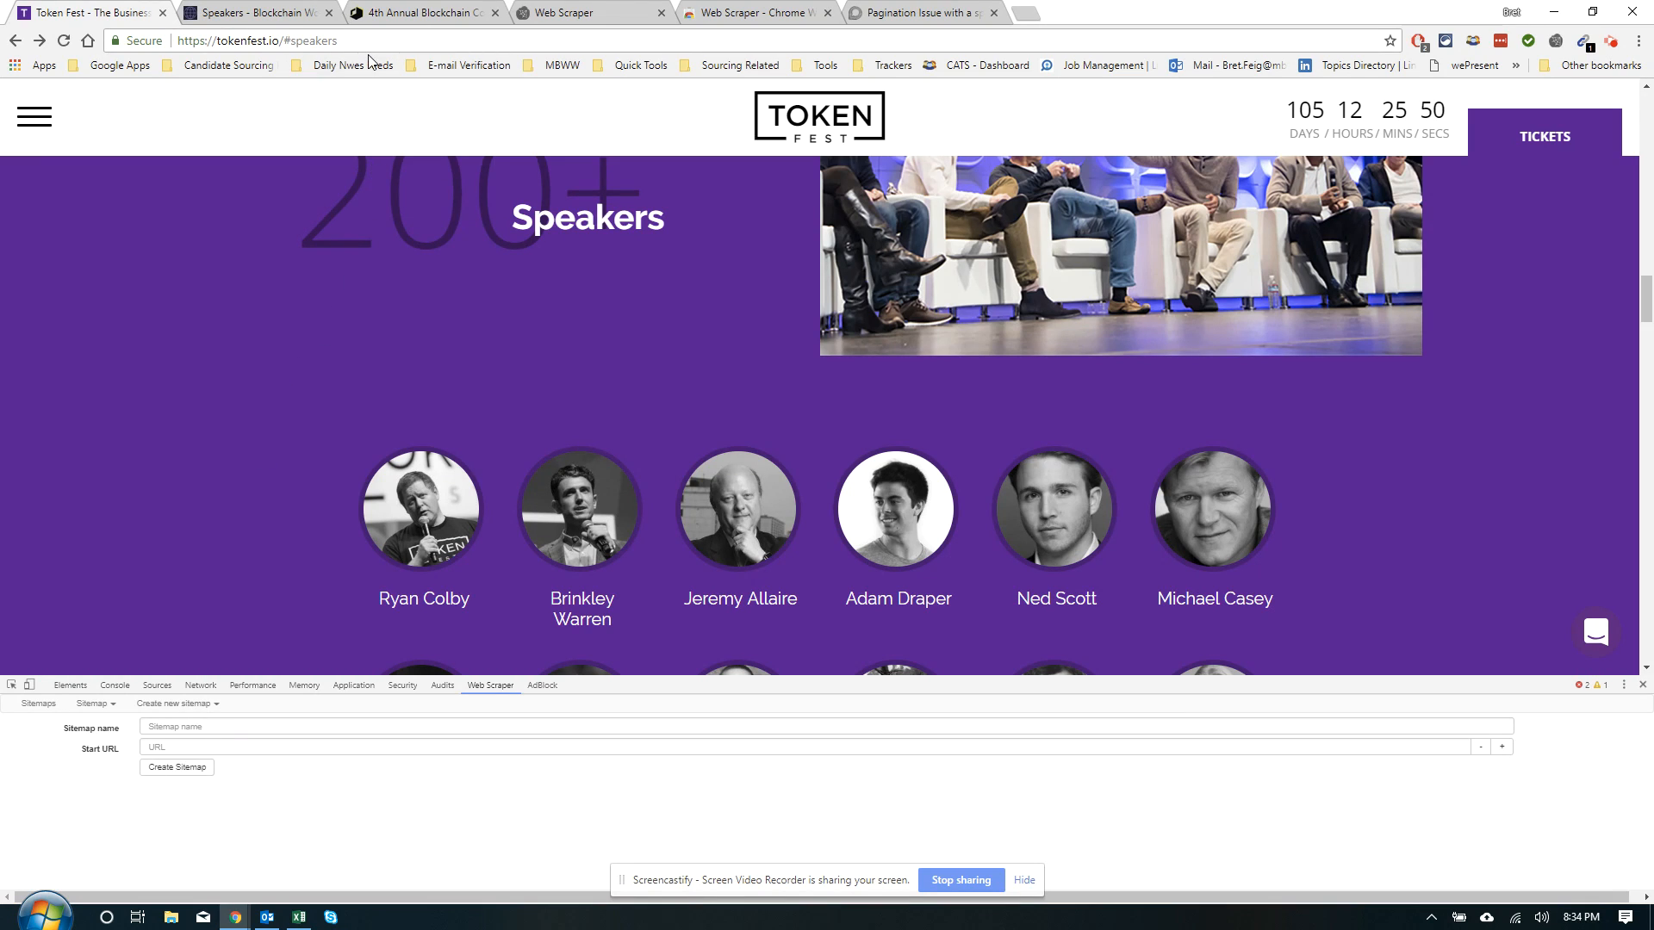
pyautogui.moveTo(372, 45); pyautogui.dragTo(159, 87)
pyautogui.hotkey('ctrl', 'c')
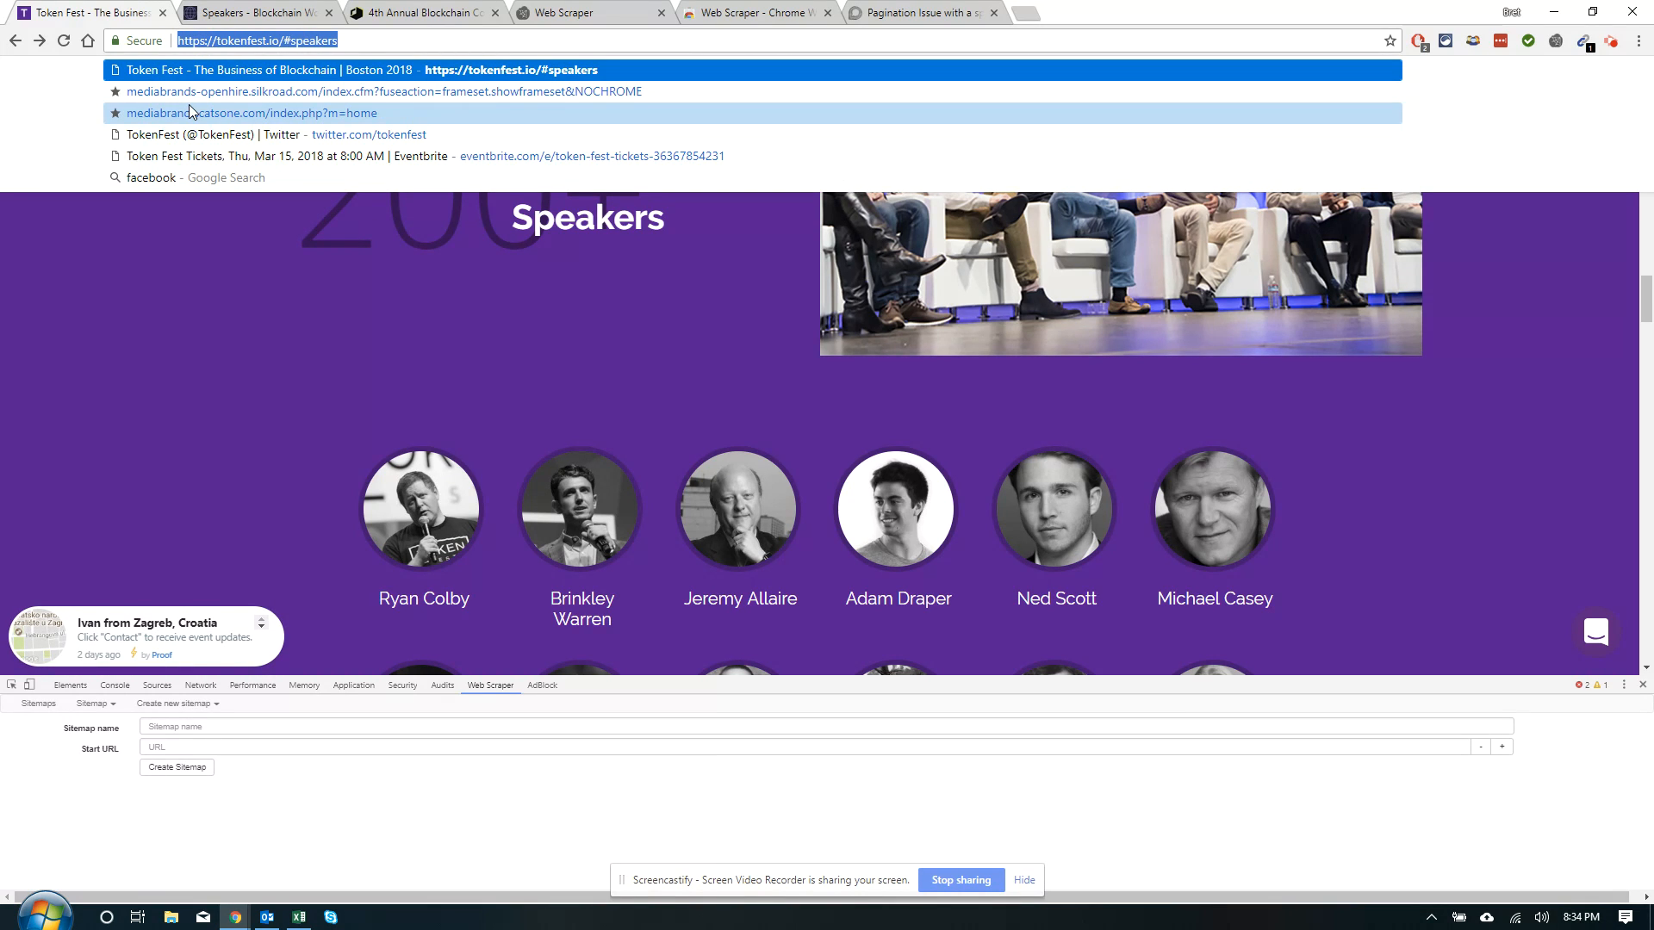
pyautogui.click(168, 742)
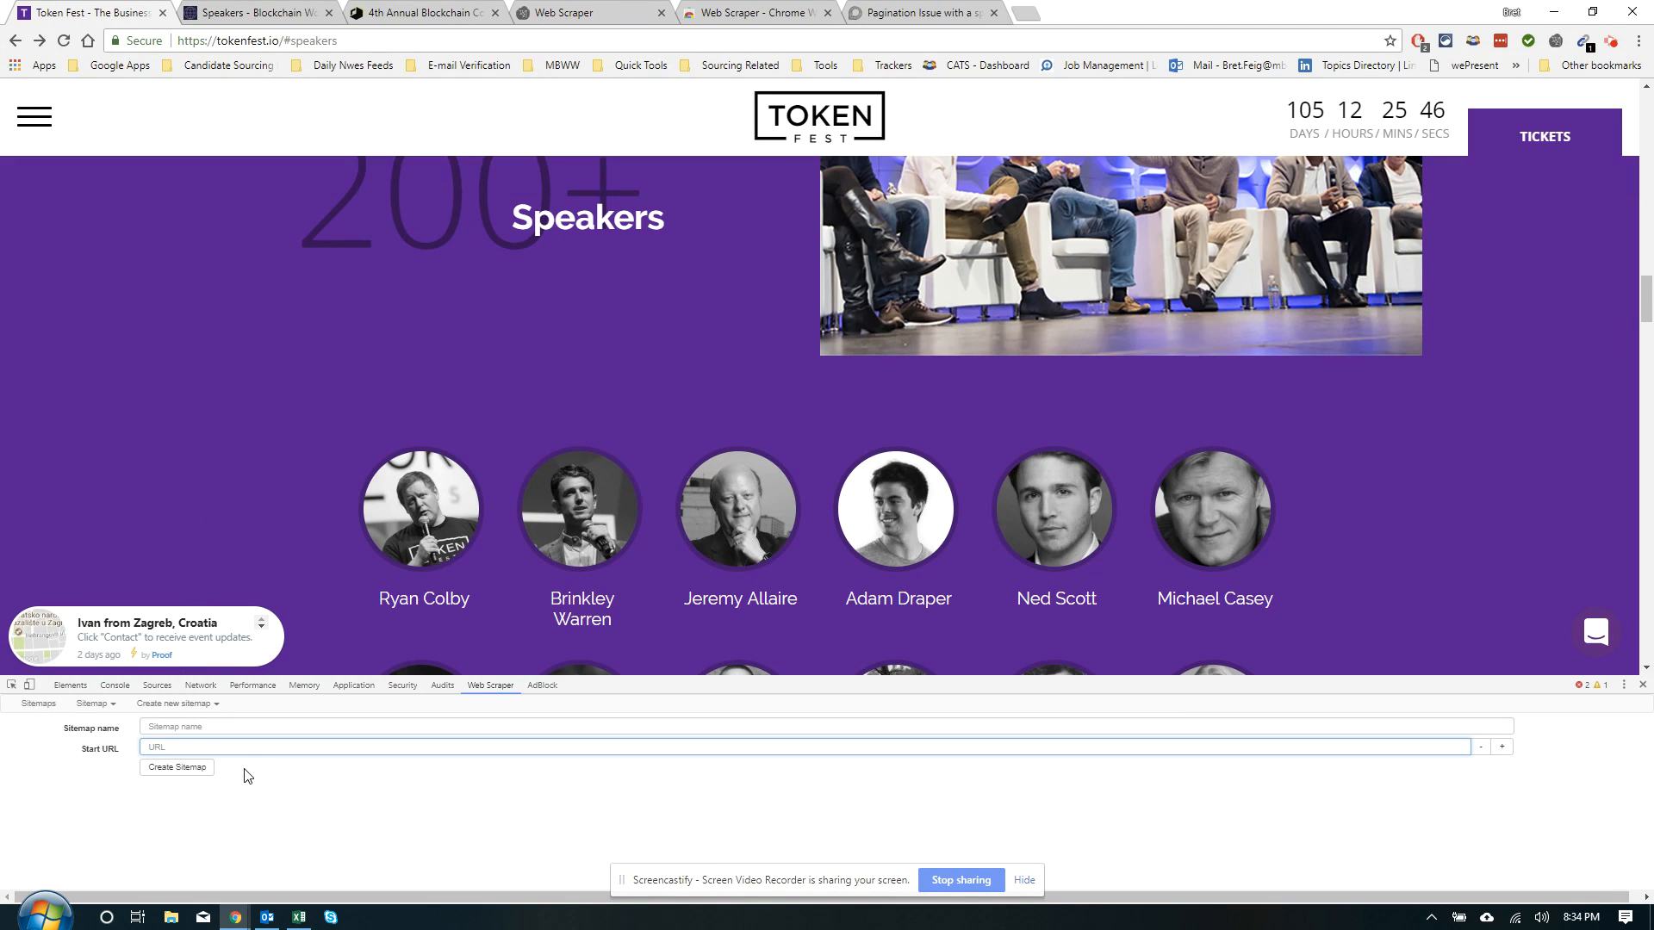
pyautogui.hotkey('ctrl', 'v')
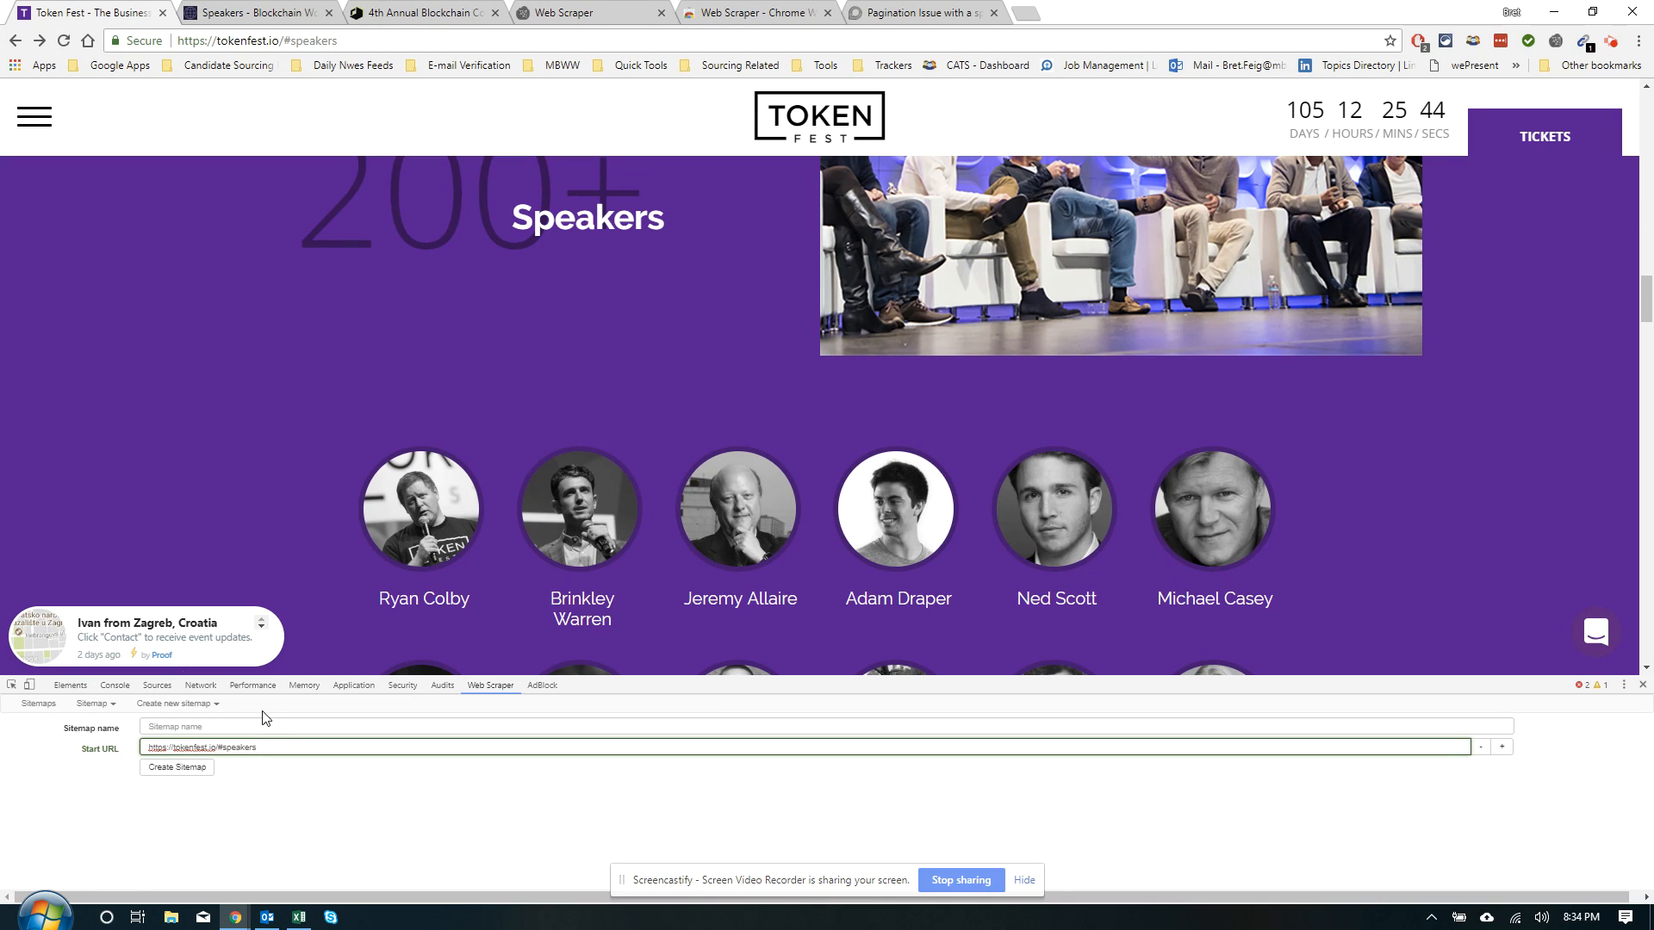
pyautogui.click(252, 725)
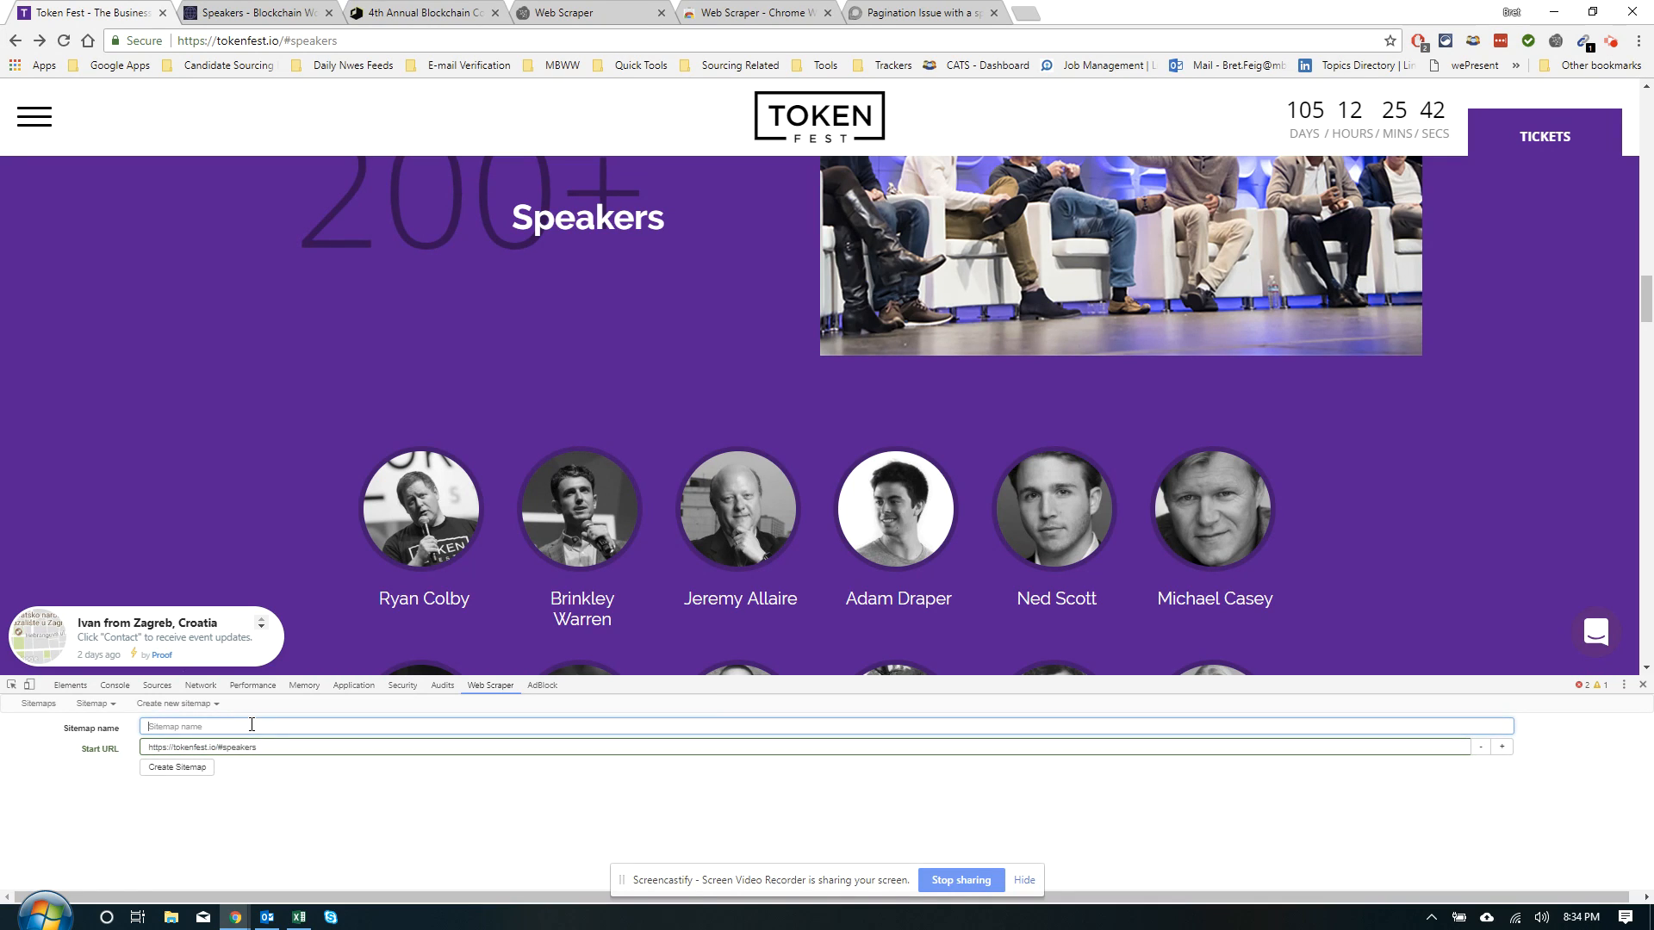
pyautogui.write('temp-blockc')
pyautogui.press('BackSpace')
pyautogui.write('kchain')
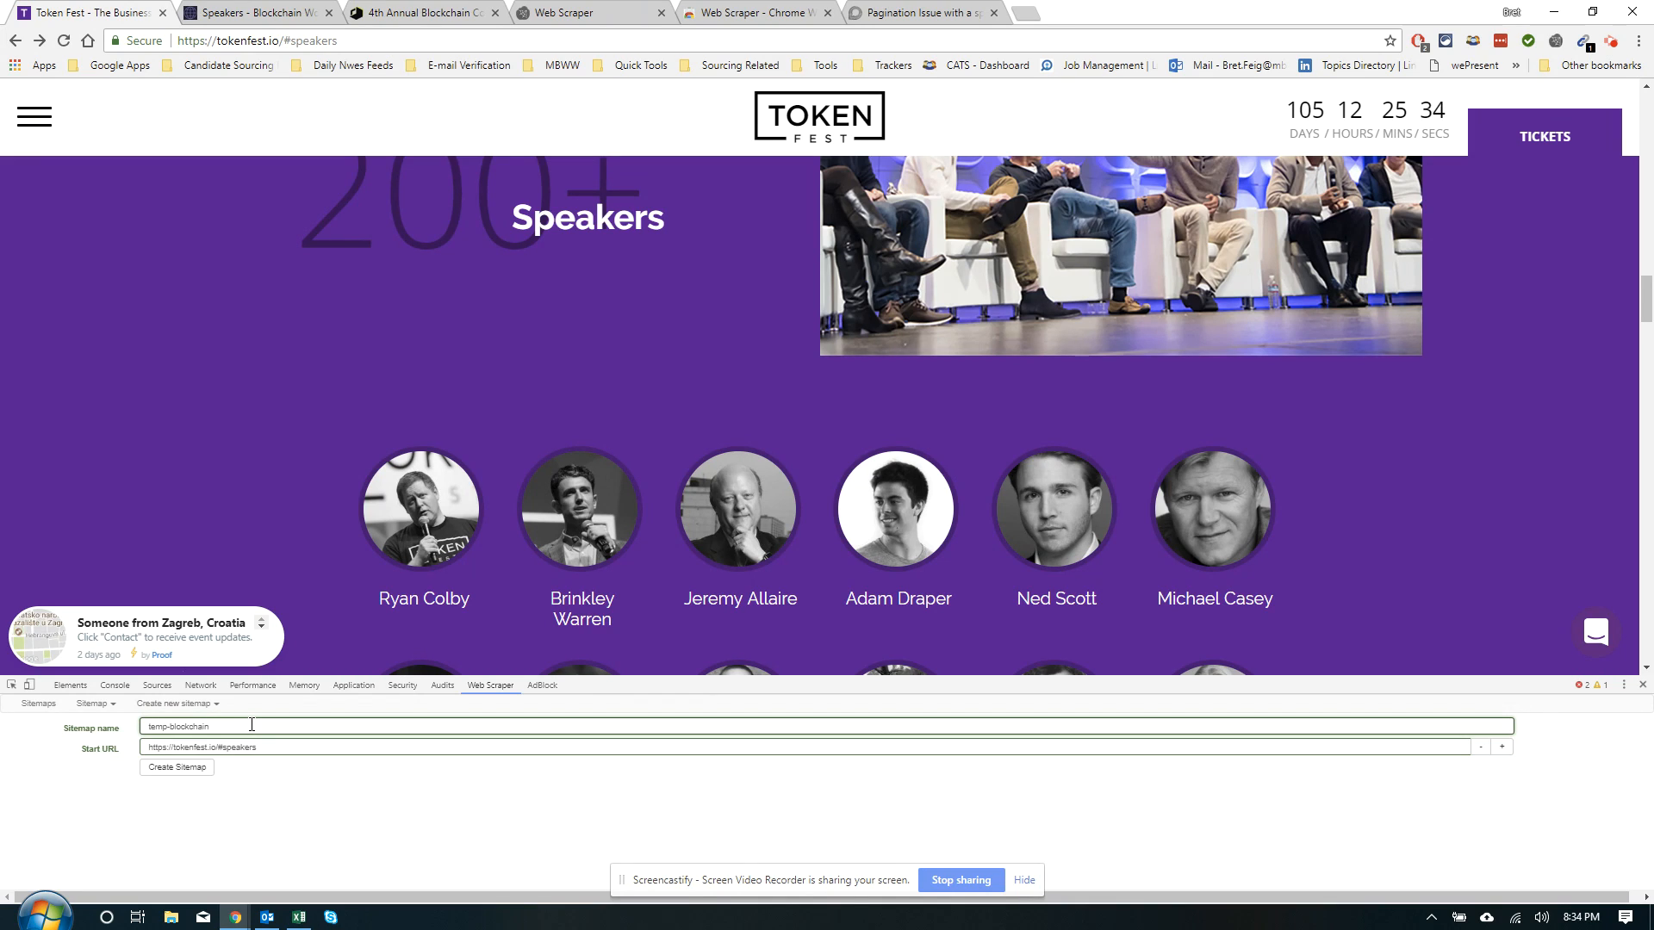
pyautogui.click(181, 766)
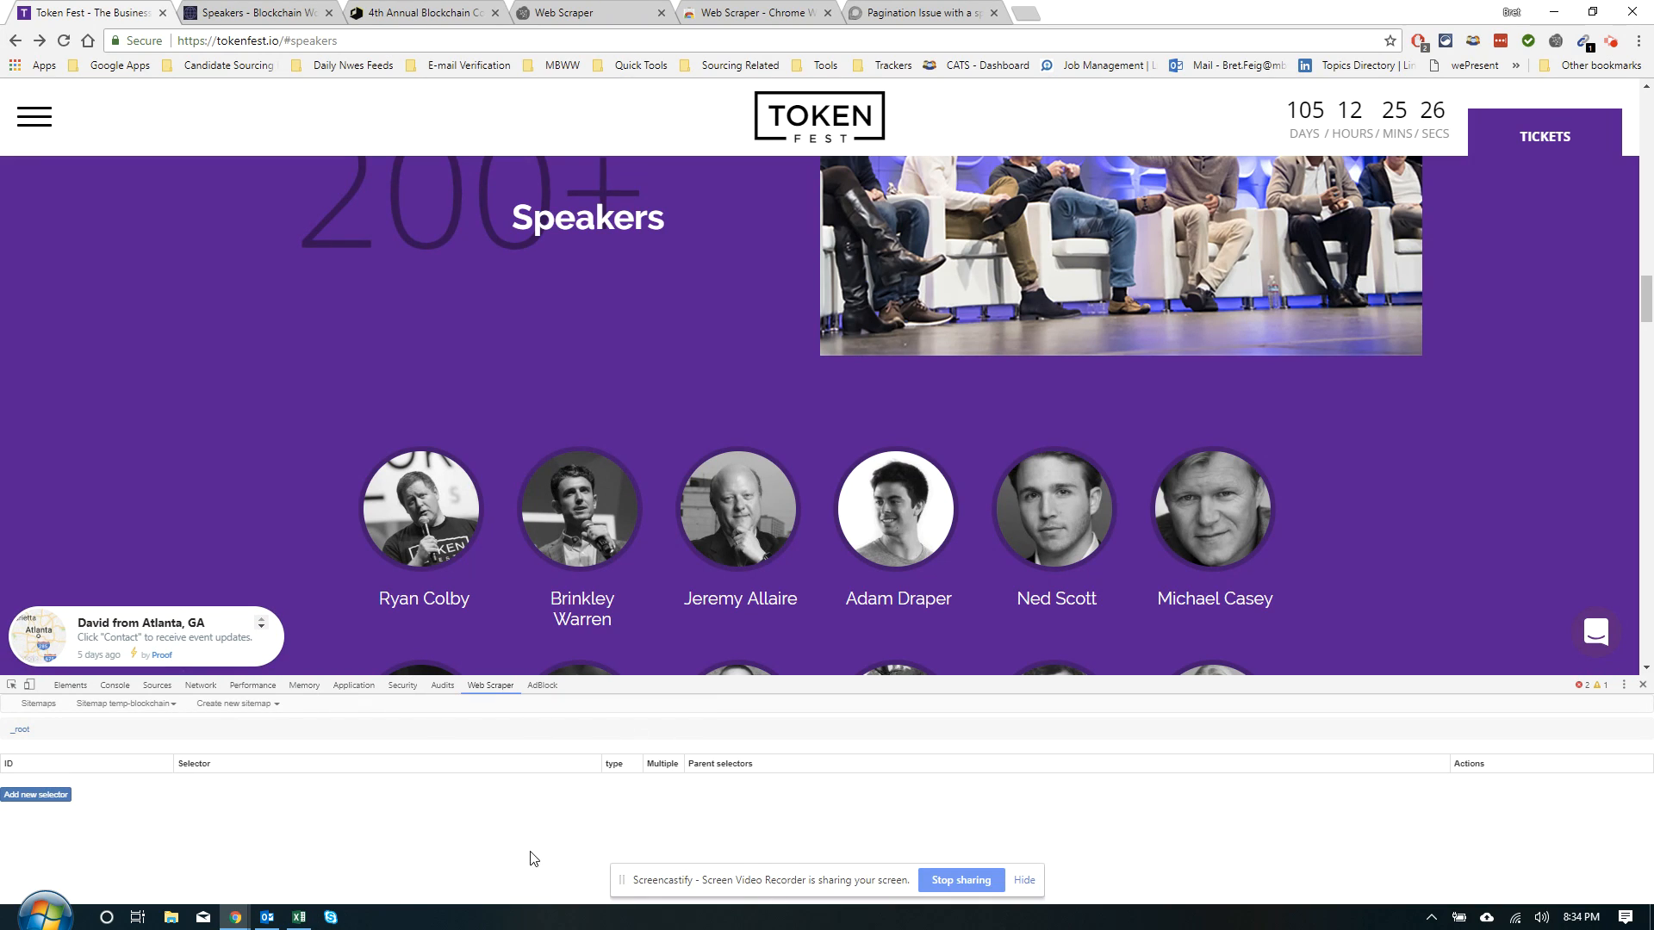
# Add a new selector and set its type to Link
pyautogui.click(26, 795)
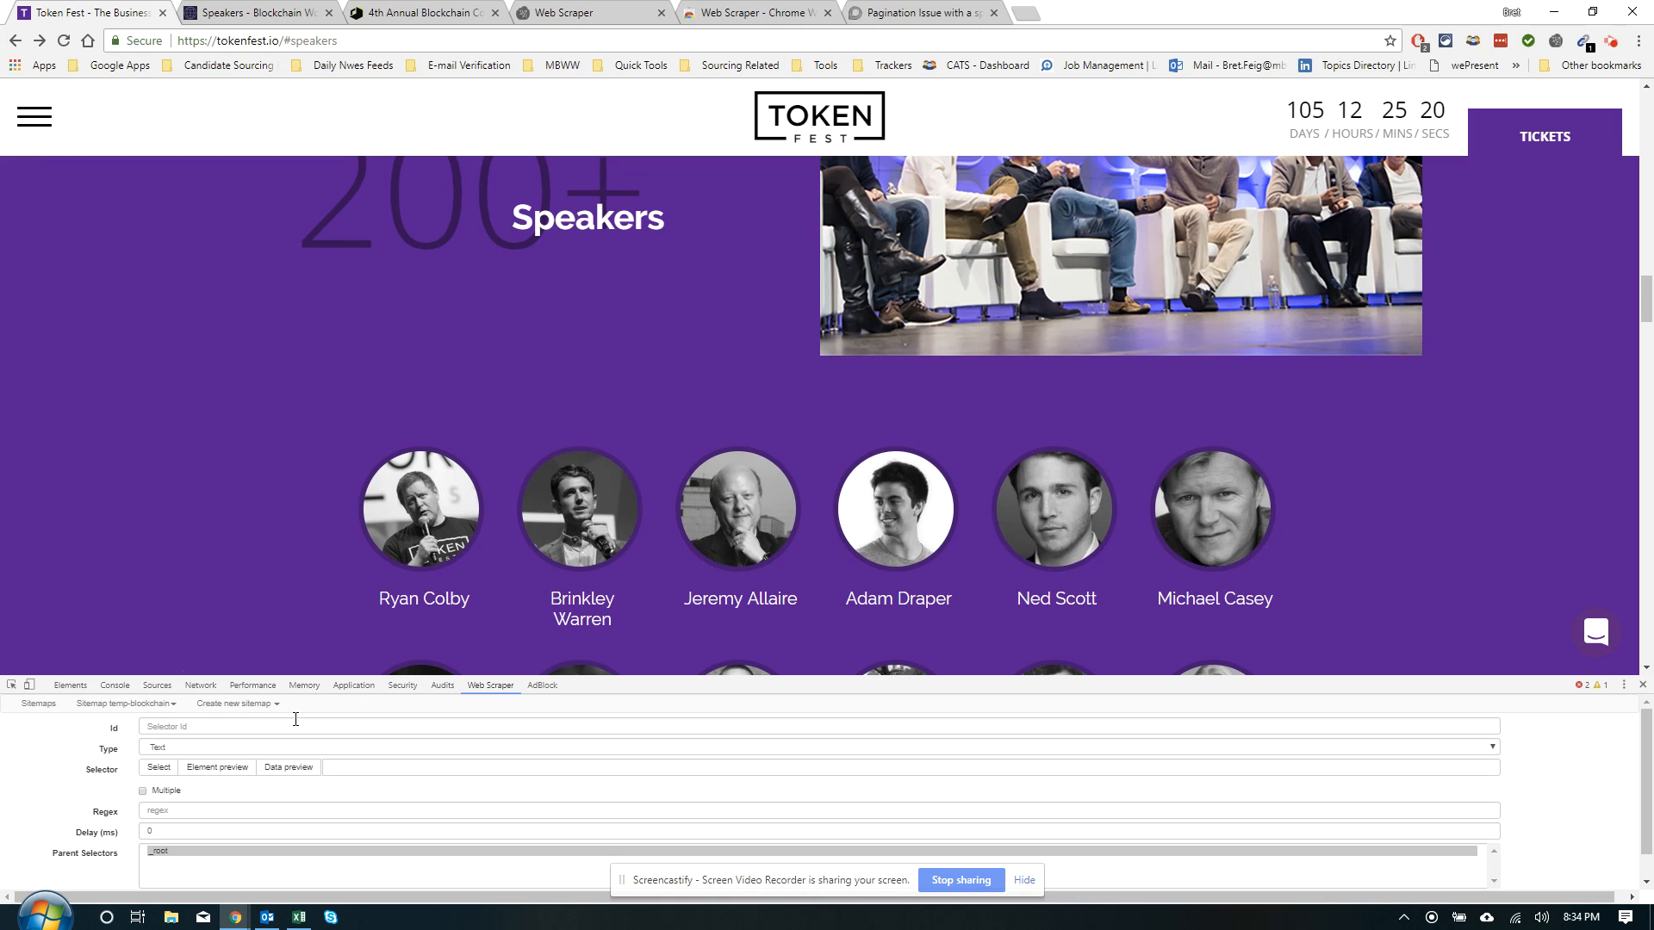
pyautogui.click(168, 750)
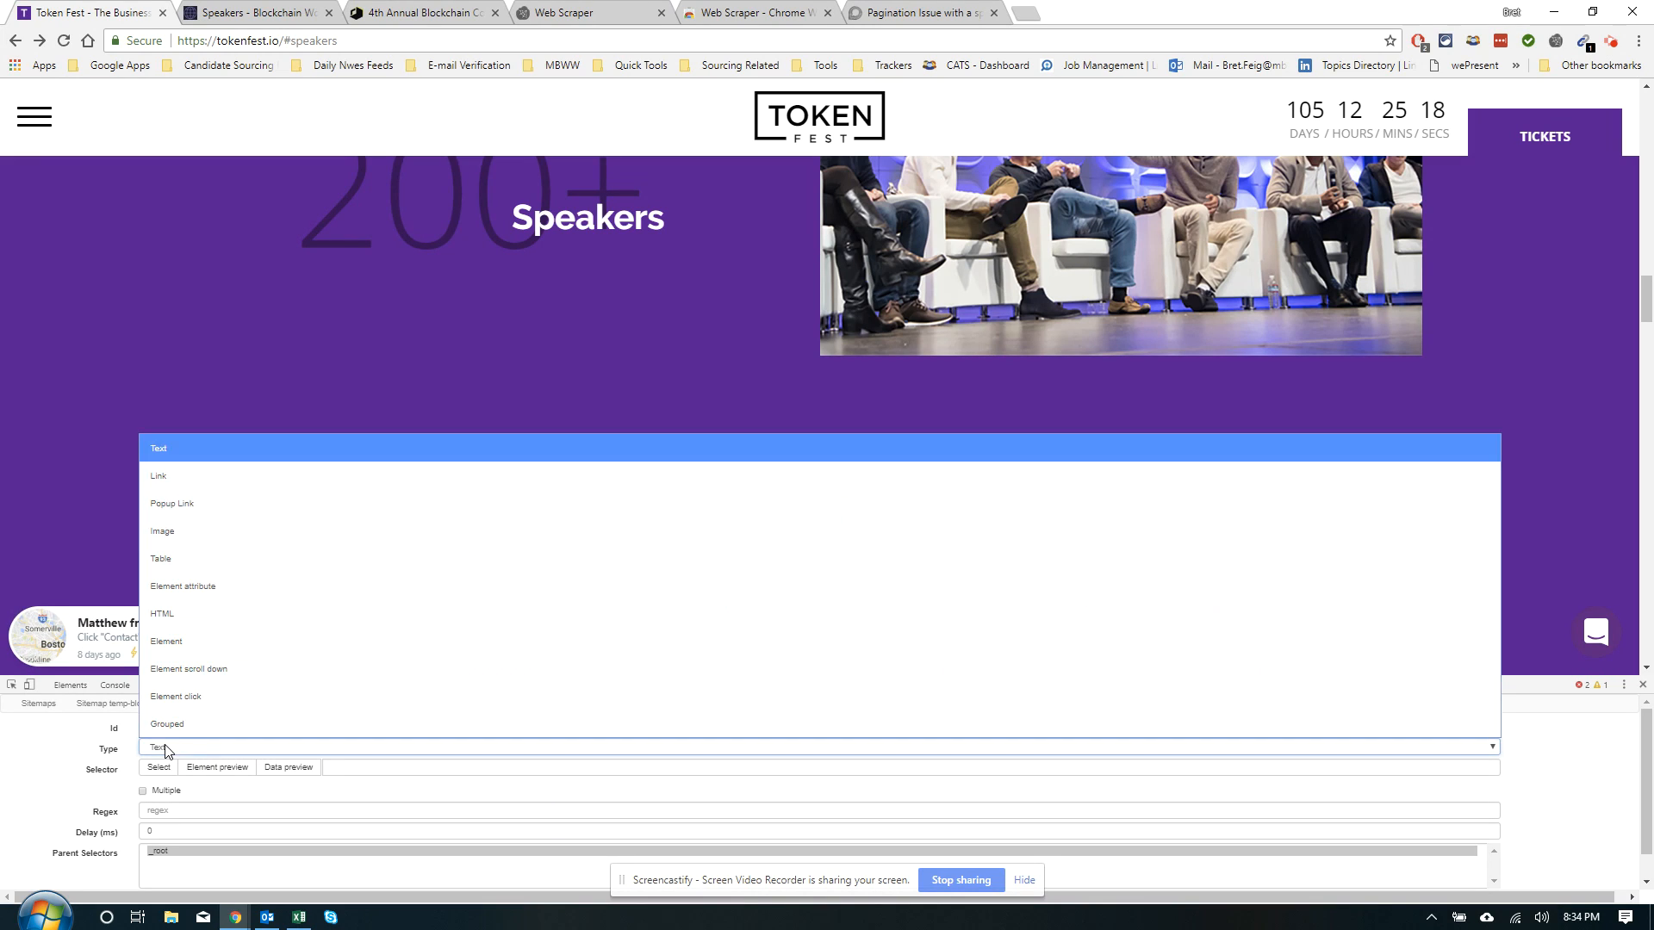
pyautogui.click(57, 762)
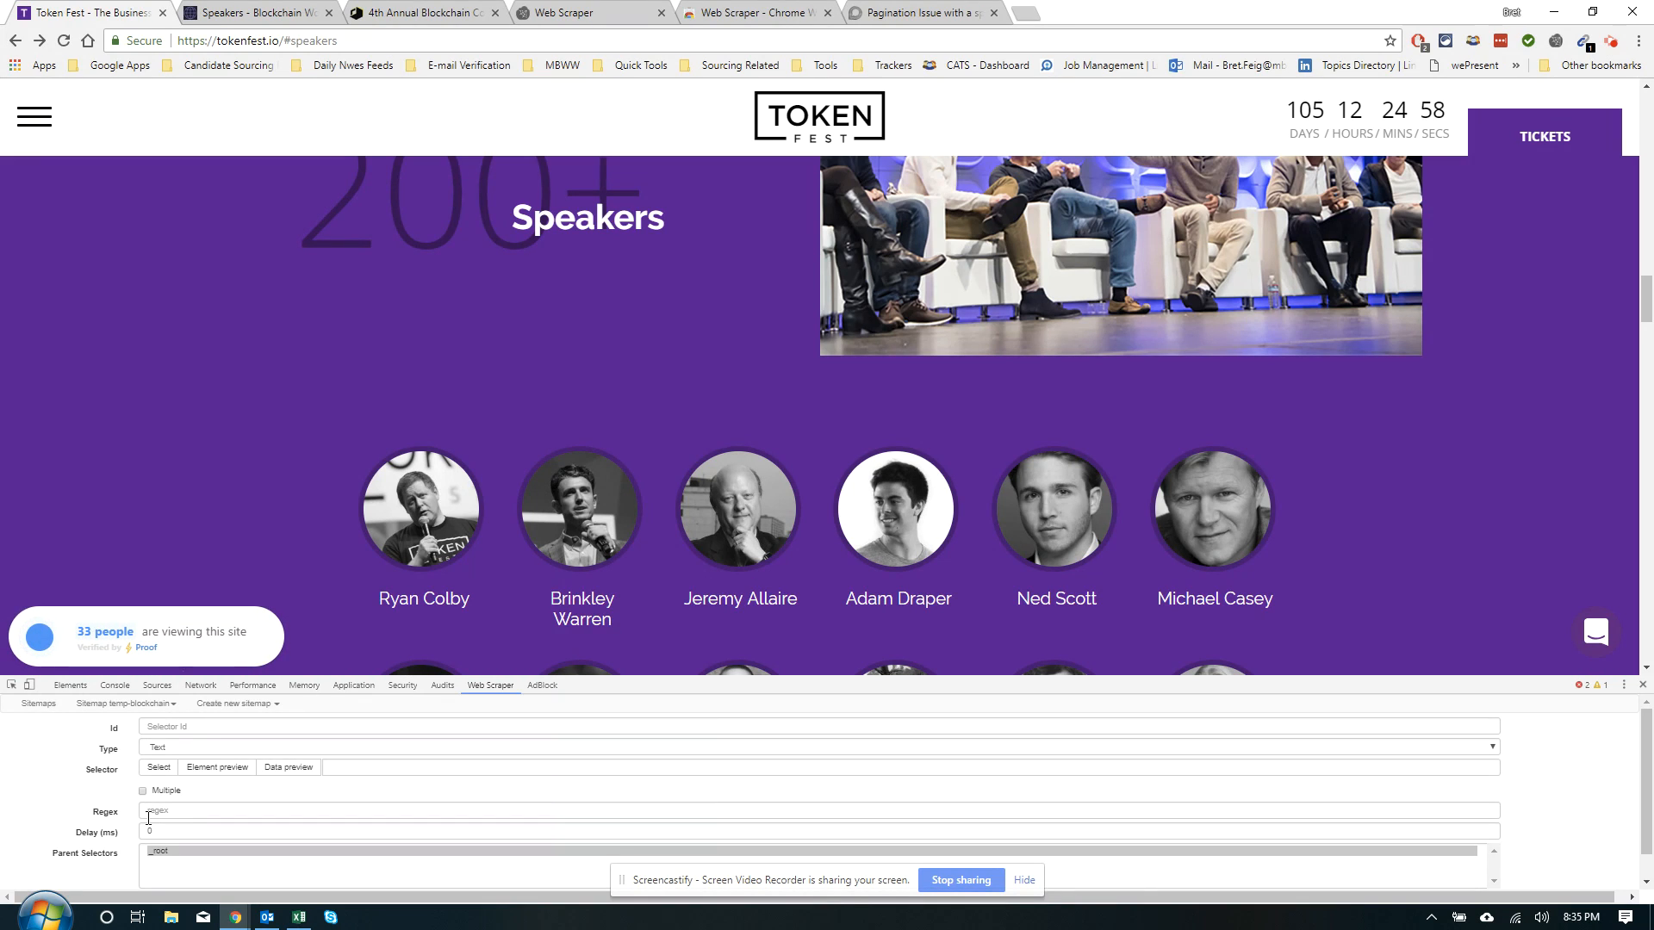
pyautogui.click(170, 748)
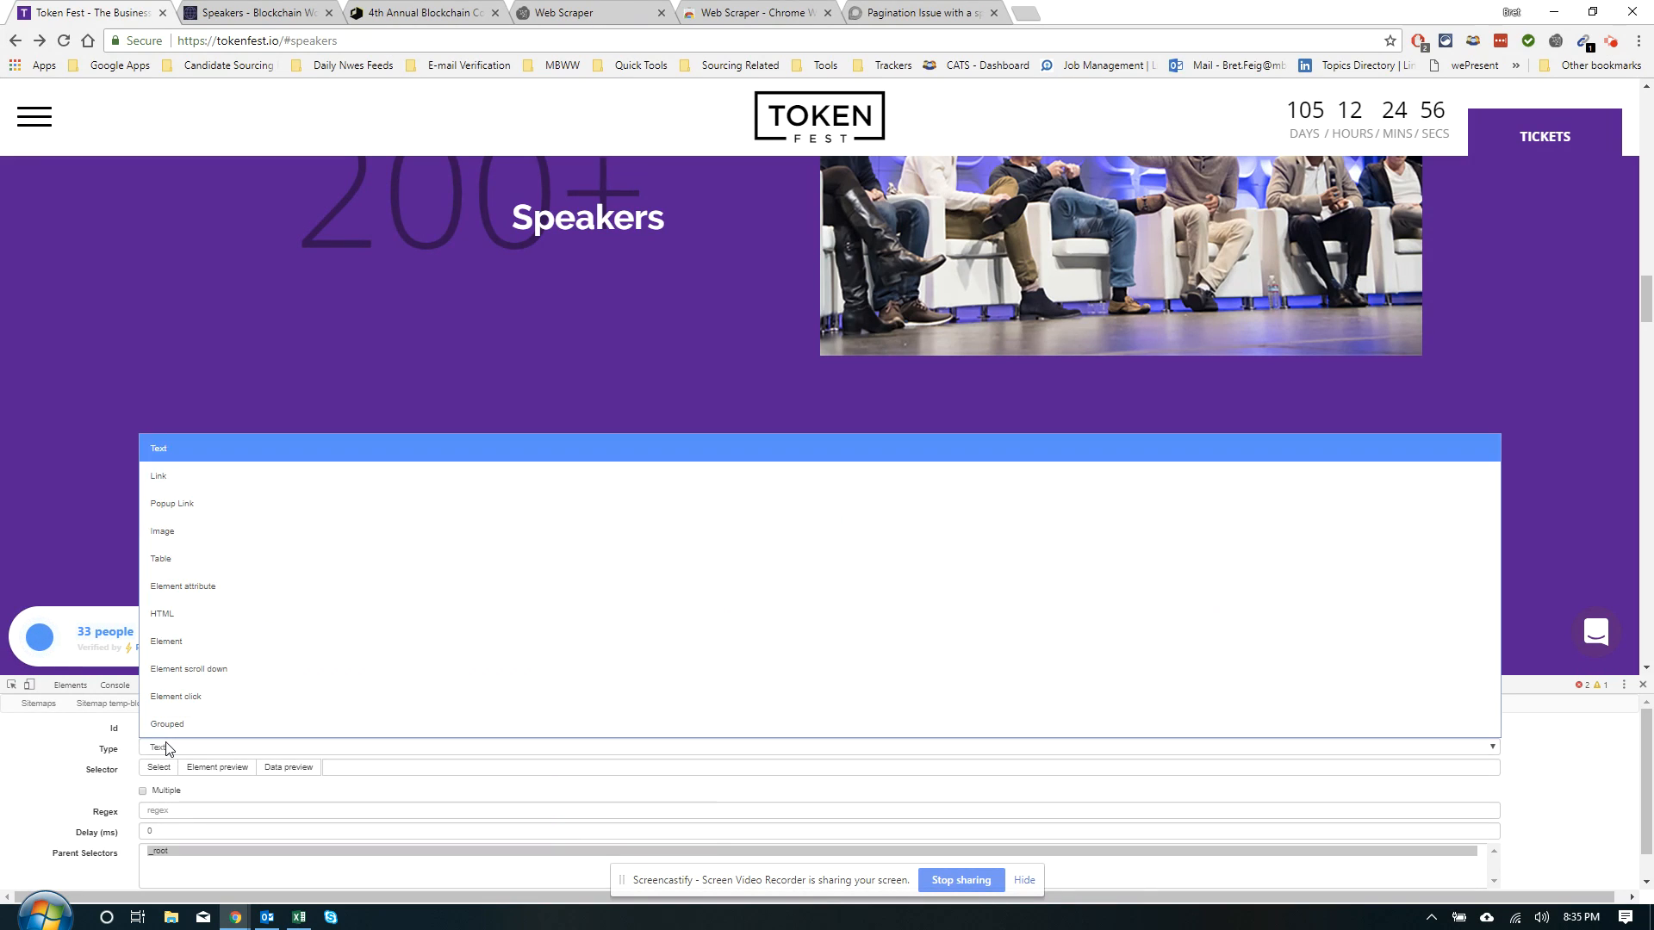
pyautogui.click(193, 484)
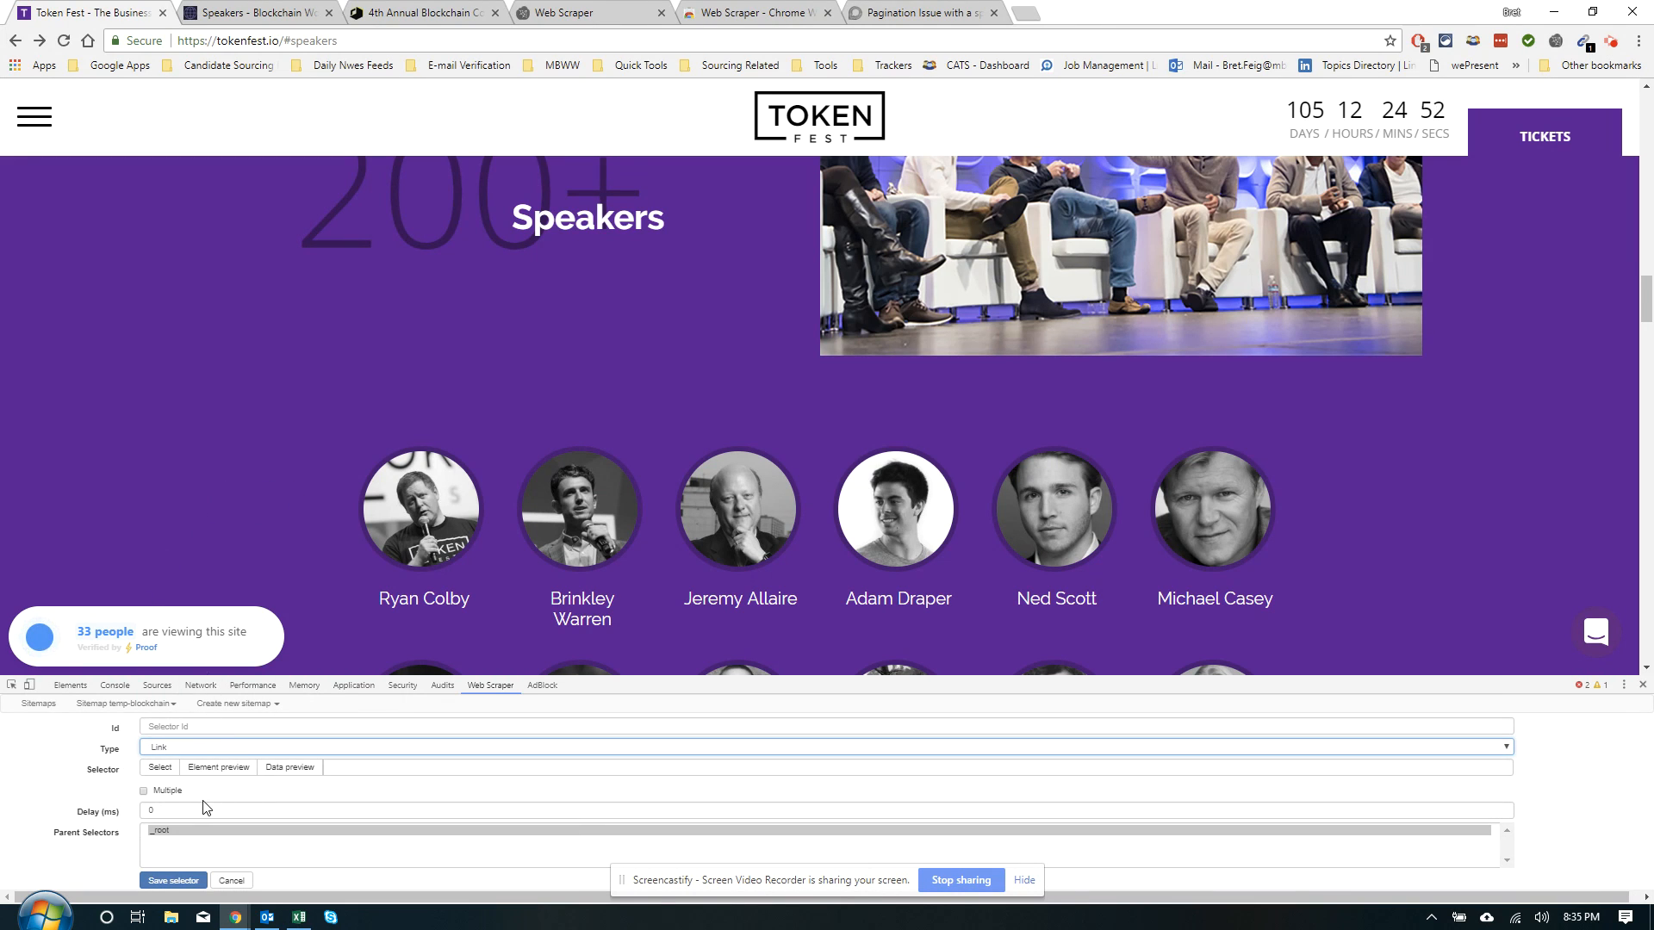
# Pick two speaker photos so the selector matches every speaker as a.speaker-item
pyautogui.click(167, 770)
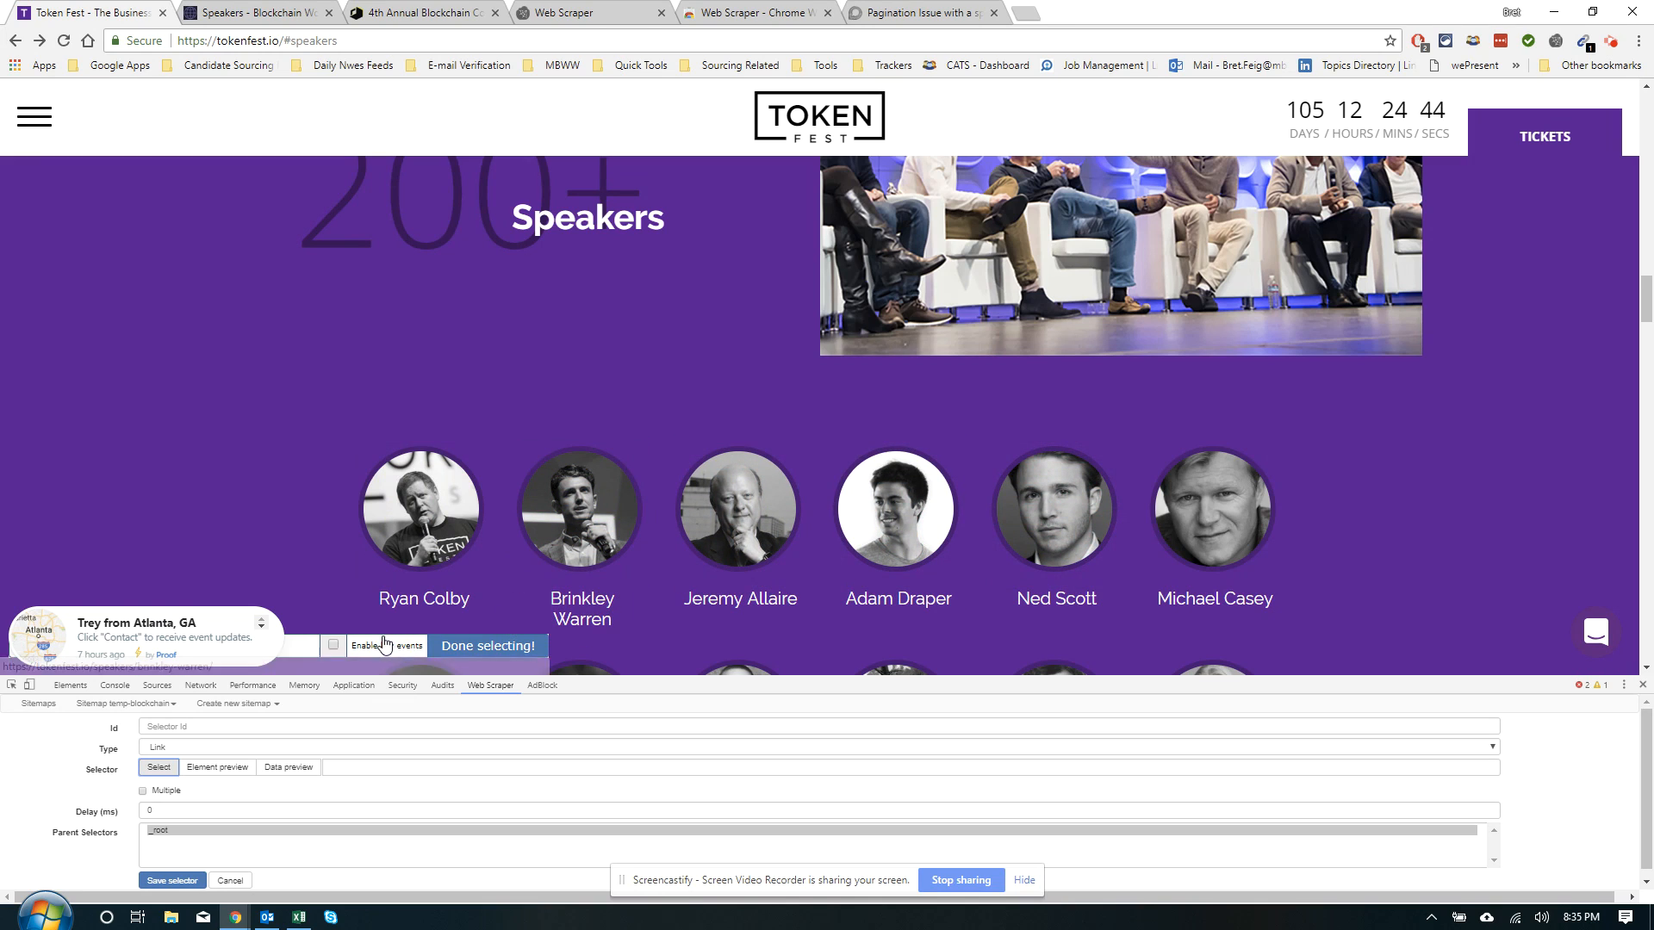
pyautogui.click(483, 476)
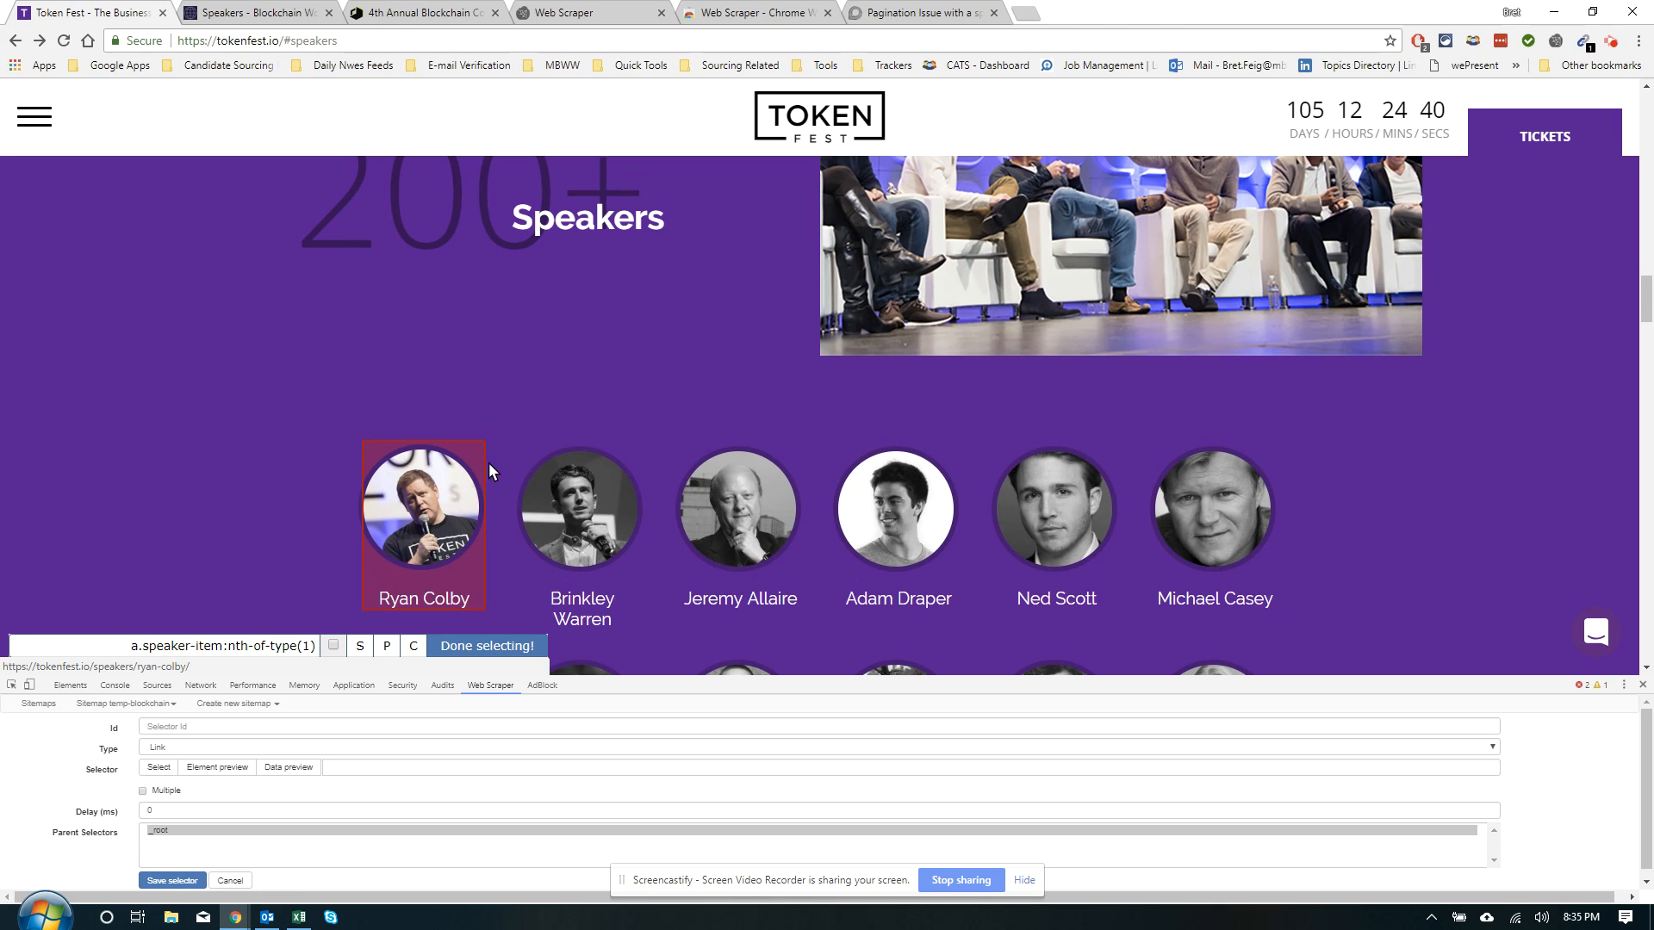
pyautogui.click(640, 463)
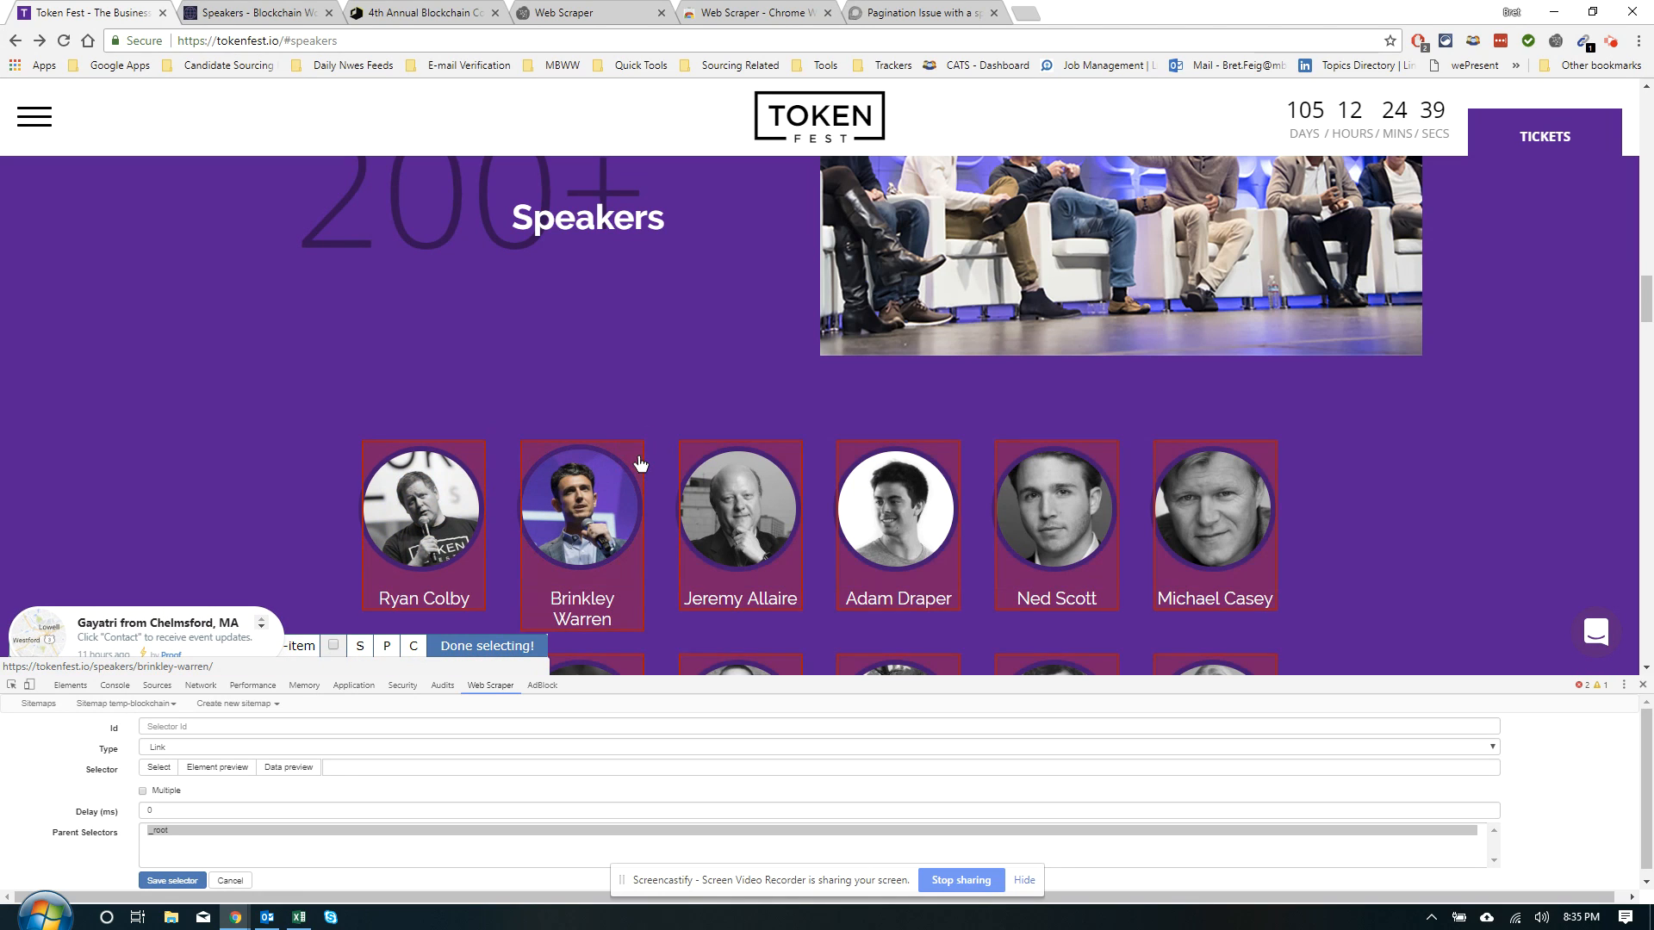
pyautogui.scroll(-5, 634, 461)
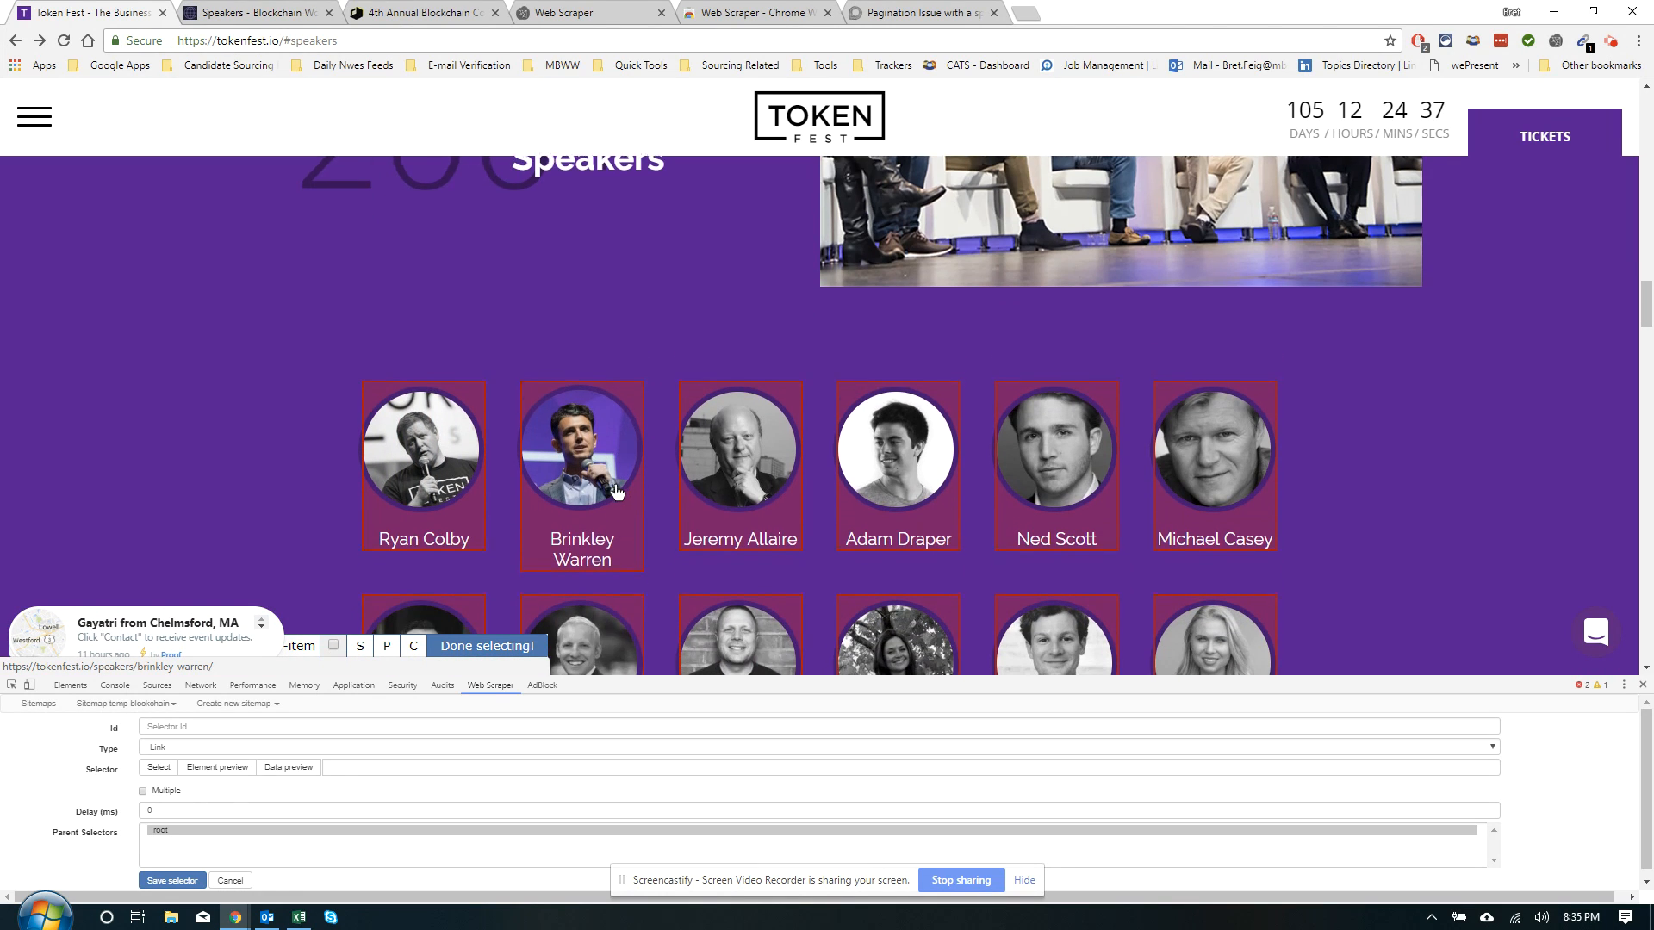
pyautogui.scroll(-3, 614, 497)
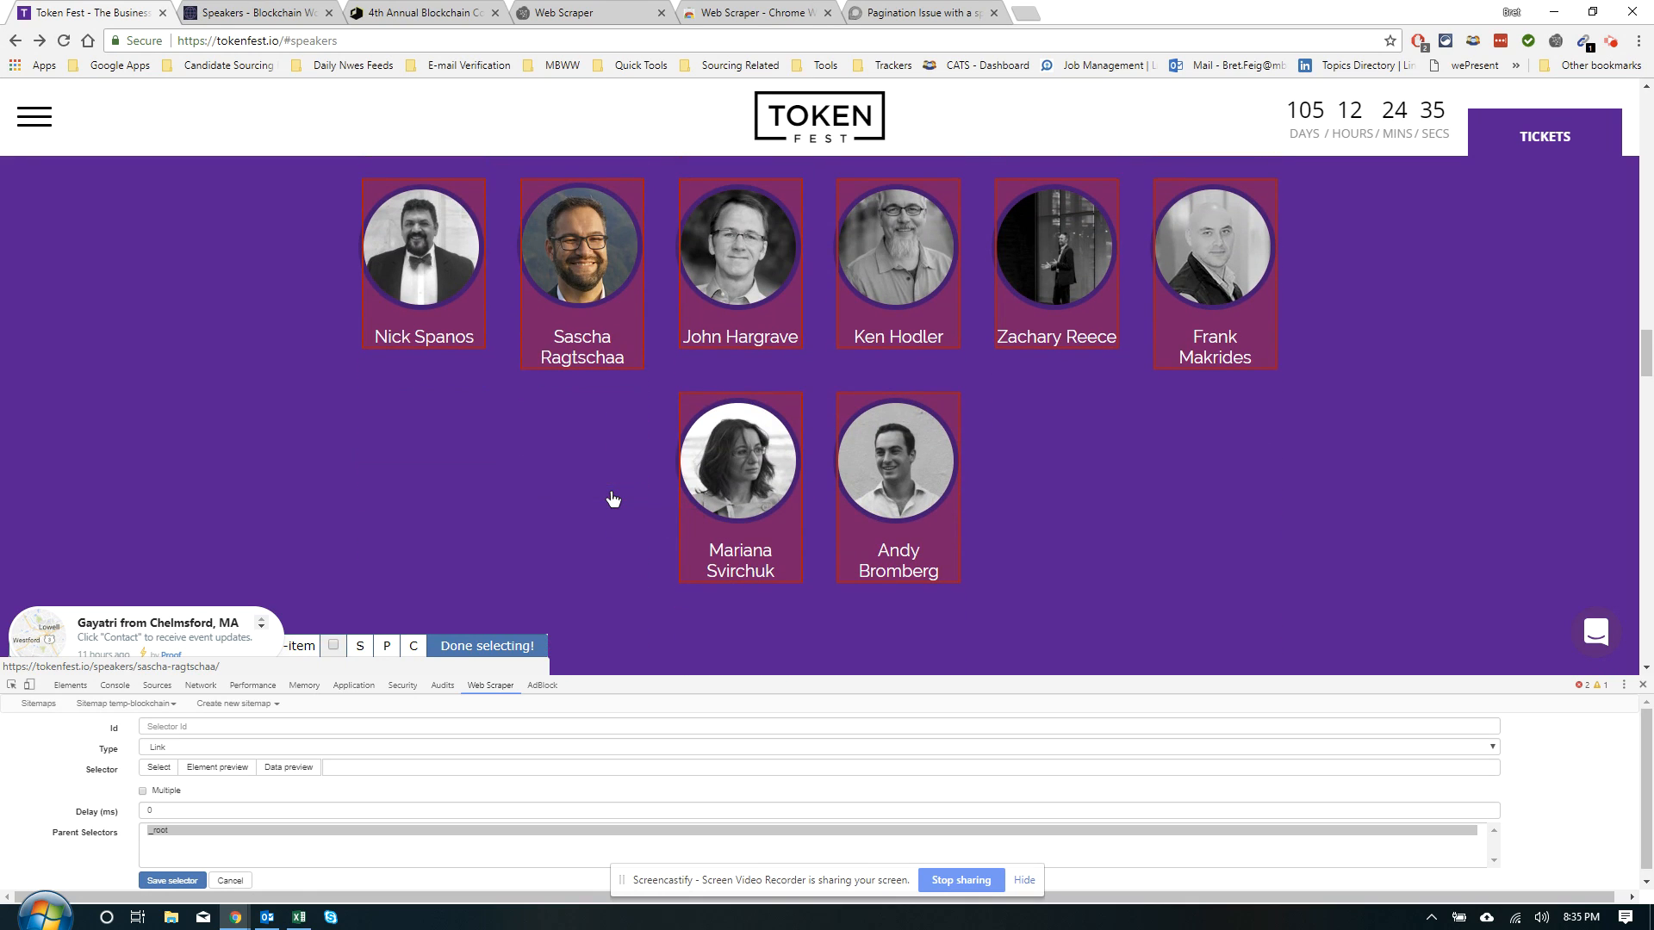
pyautogui.scroll(1, 612, 499)
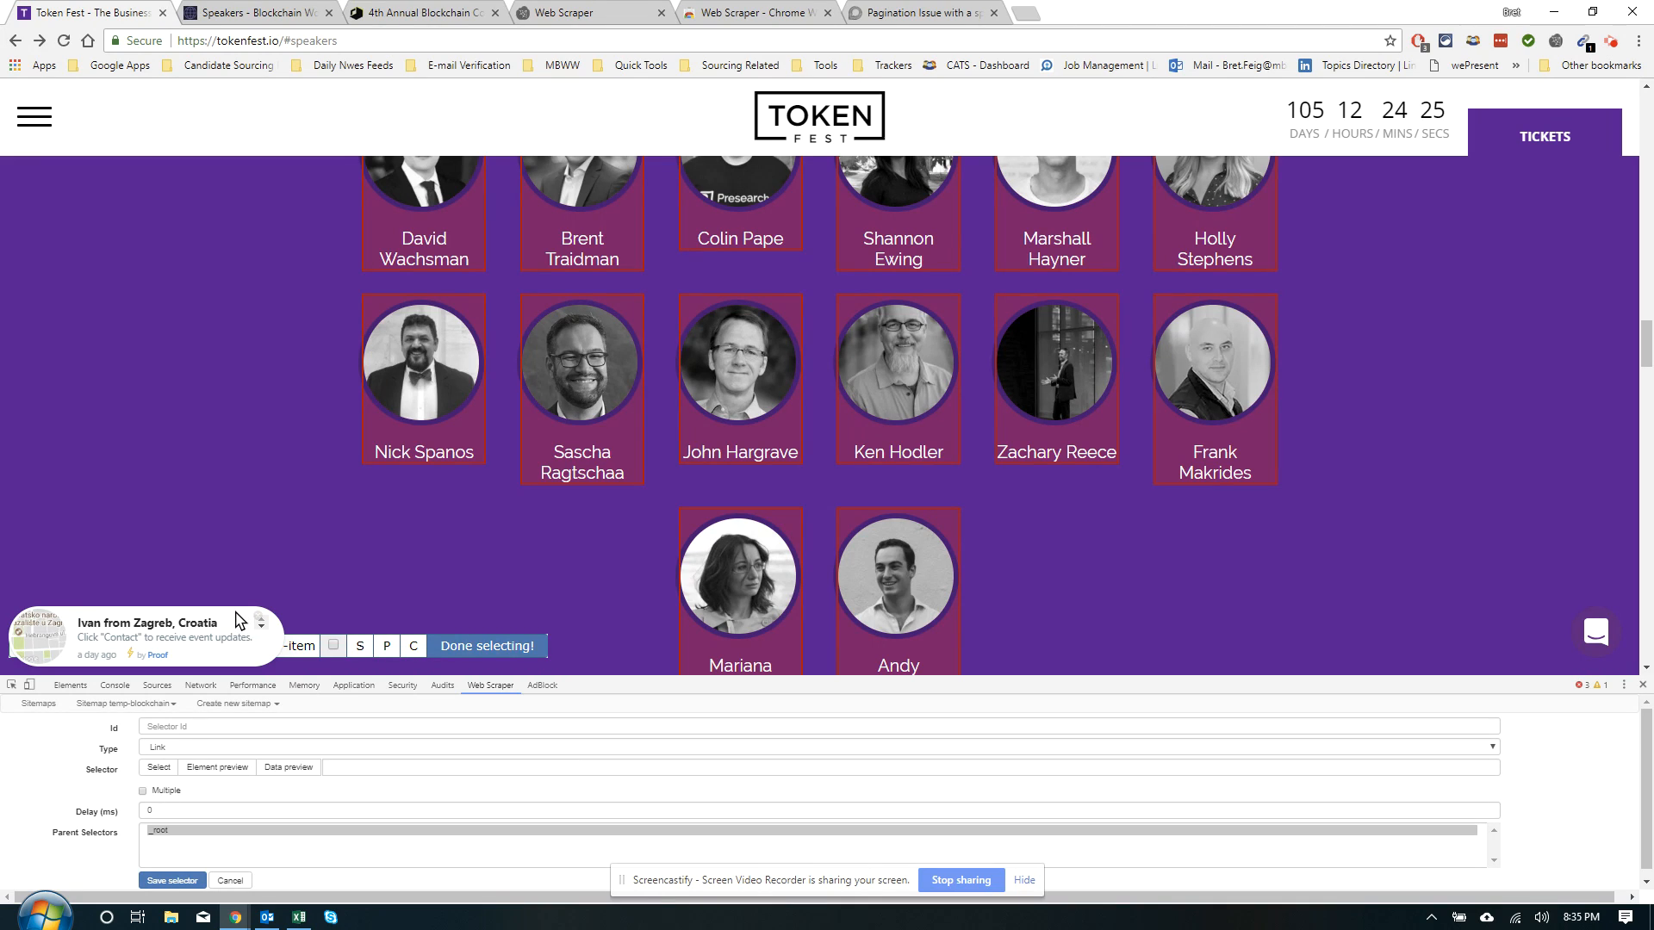
pyautogui.click(487, 644)
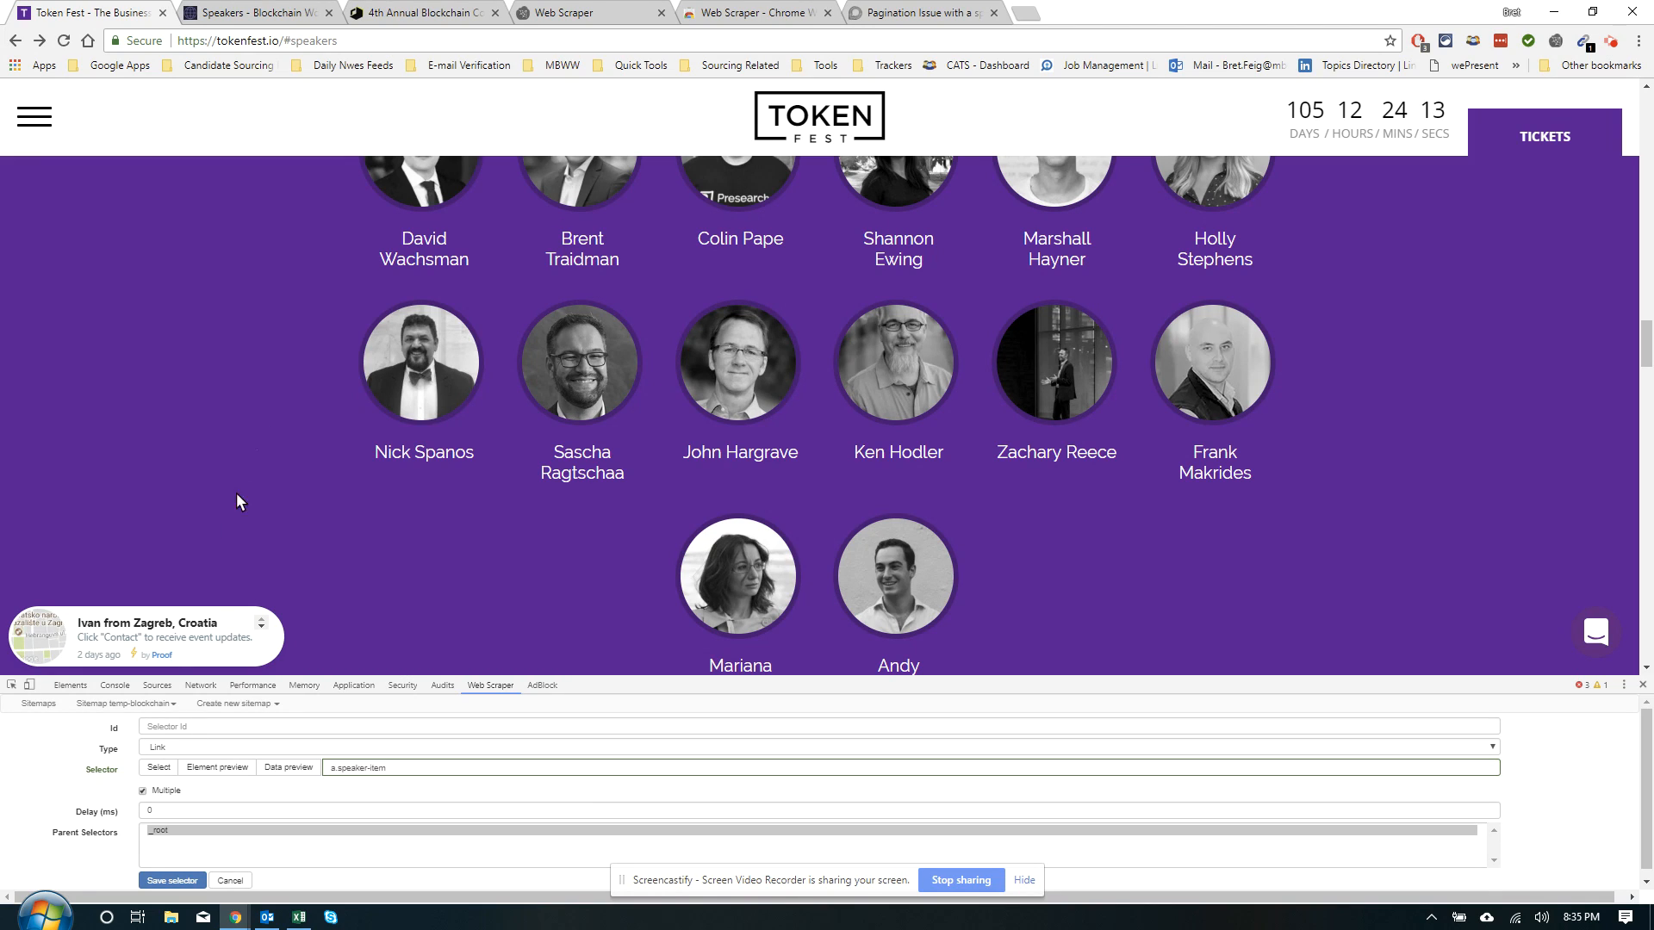
# Check the element highlight and the data preview of the matched speaker links
pyautogui.click(199, 770)
pyautogui.click(199, 770)
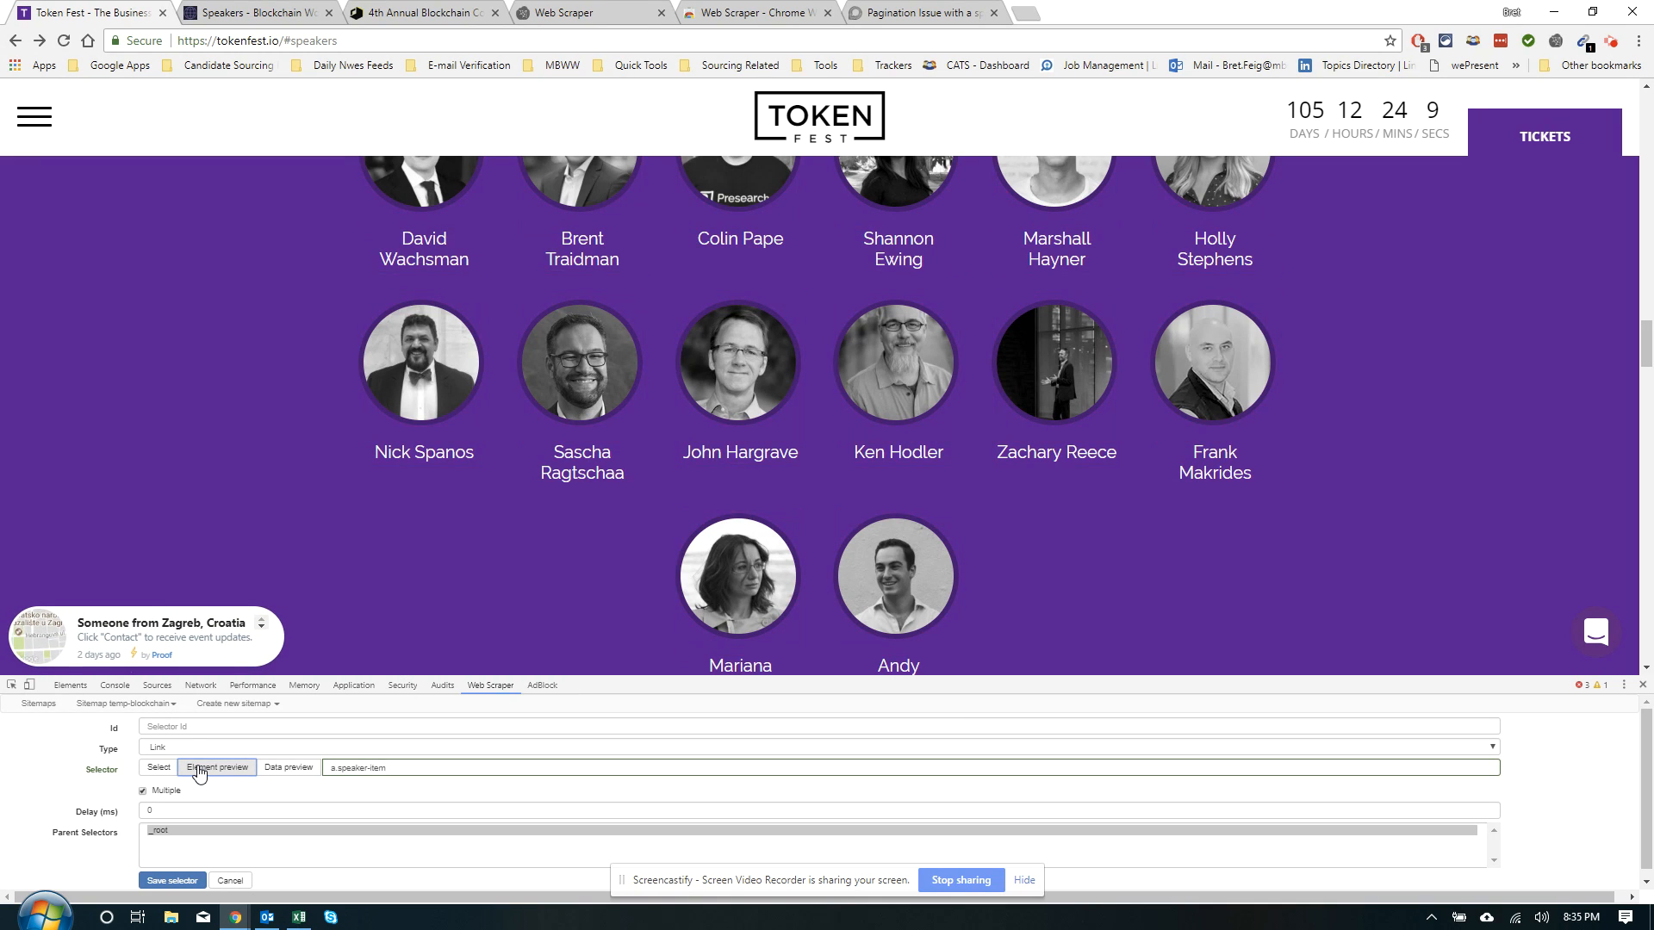
pyautogui.click(271, 769)
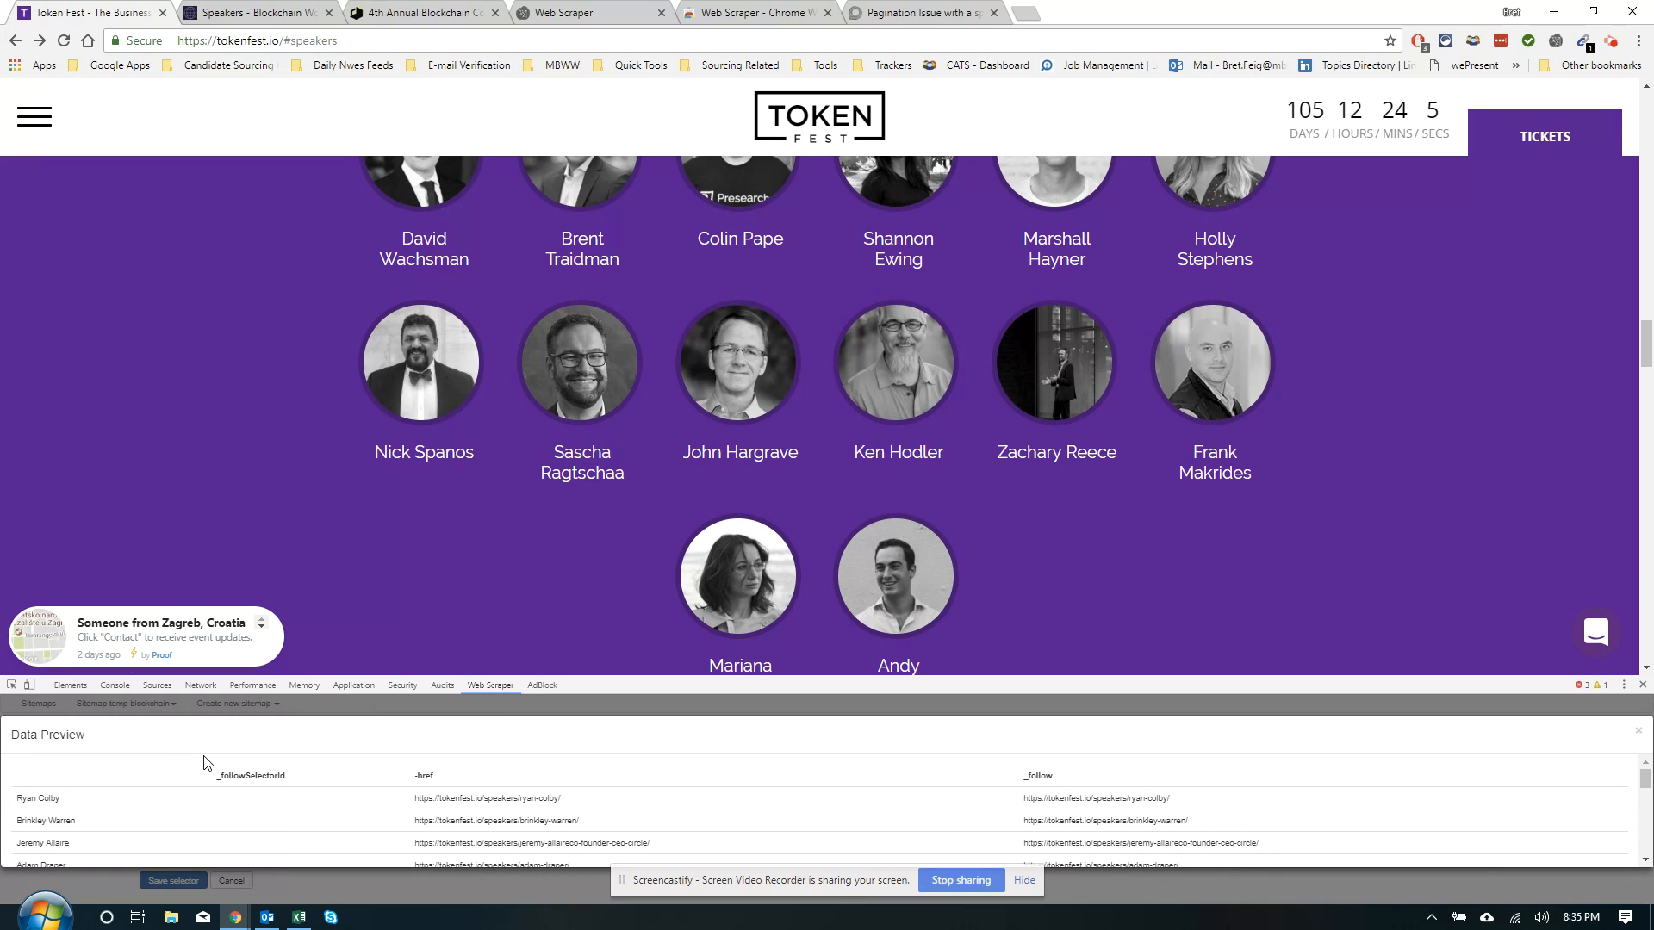
pyautogui.scroll(-3, 102, 760)
pyautogui.scroll(3, 223, 790)
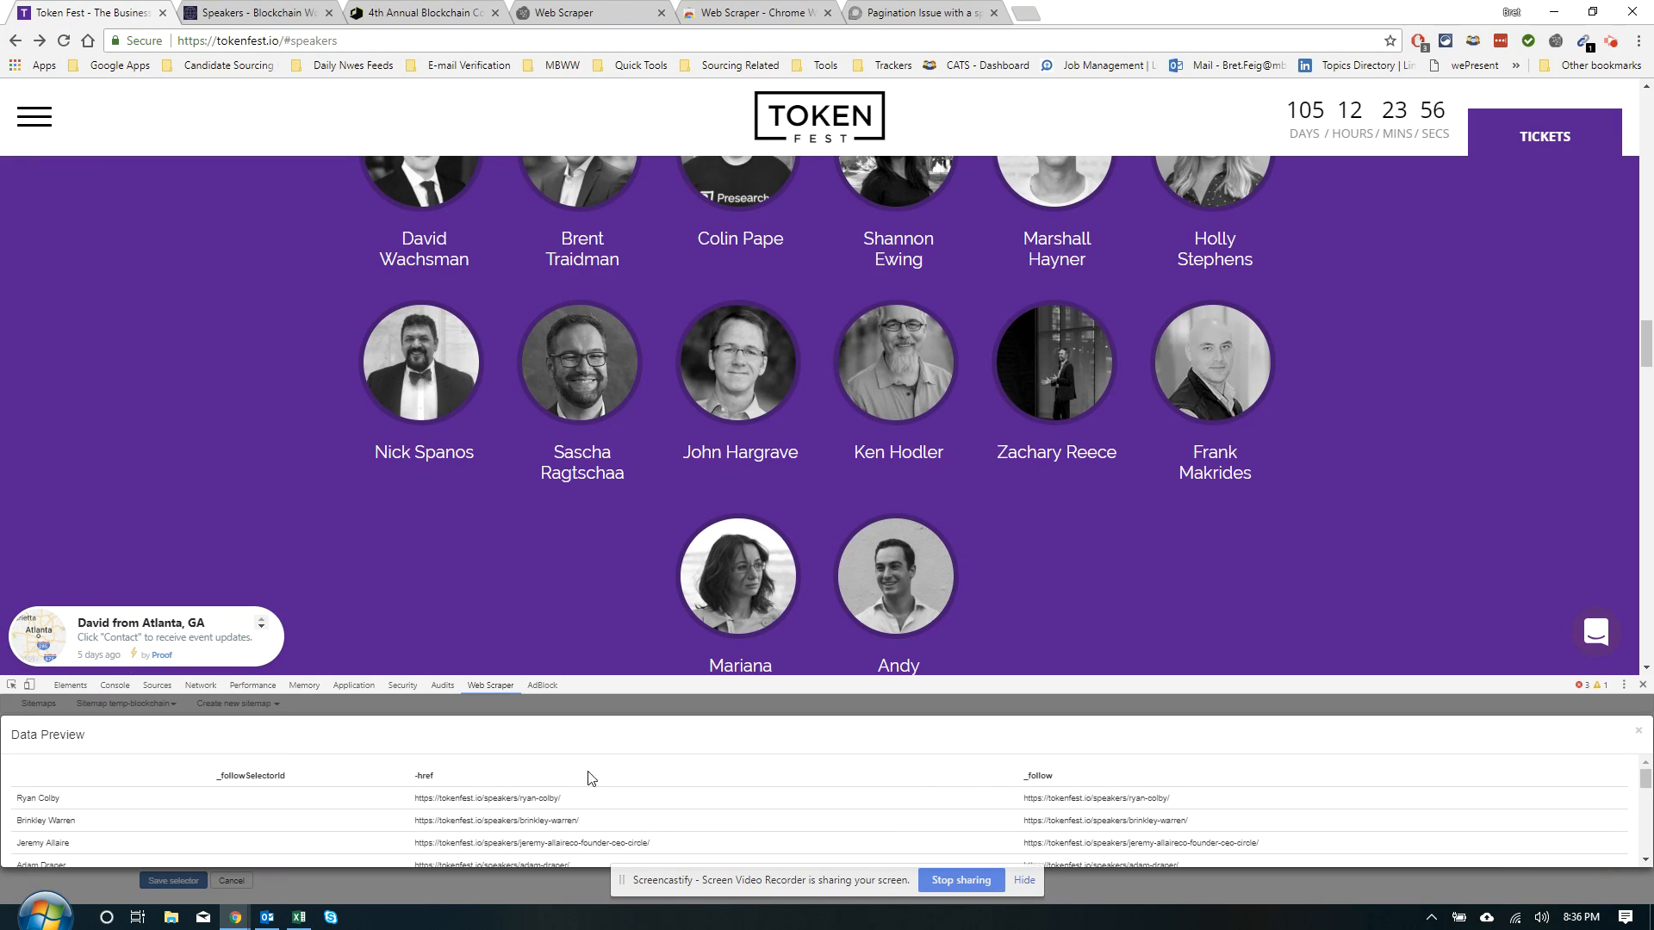
pyautogui.click(1635, 737)
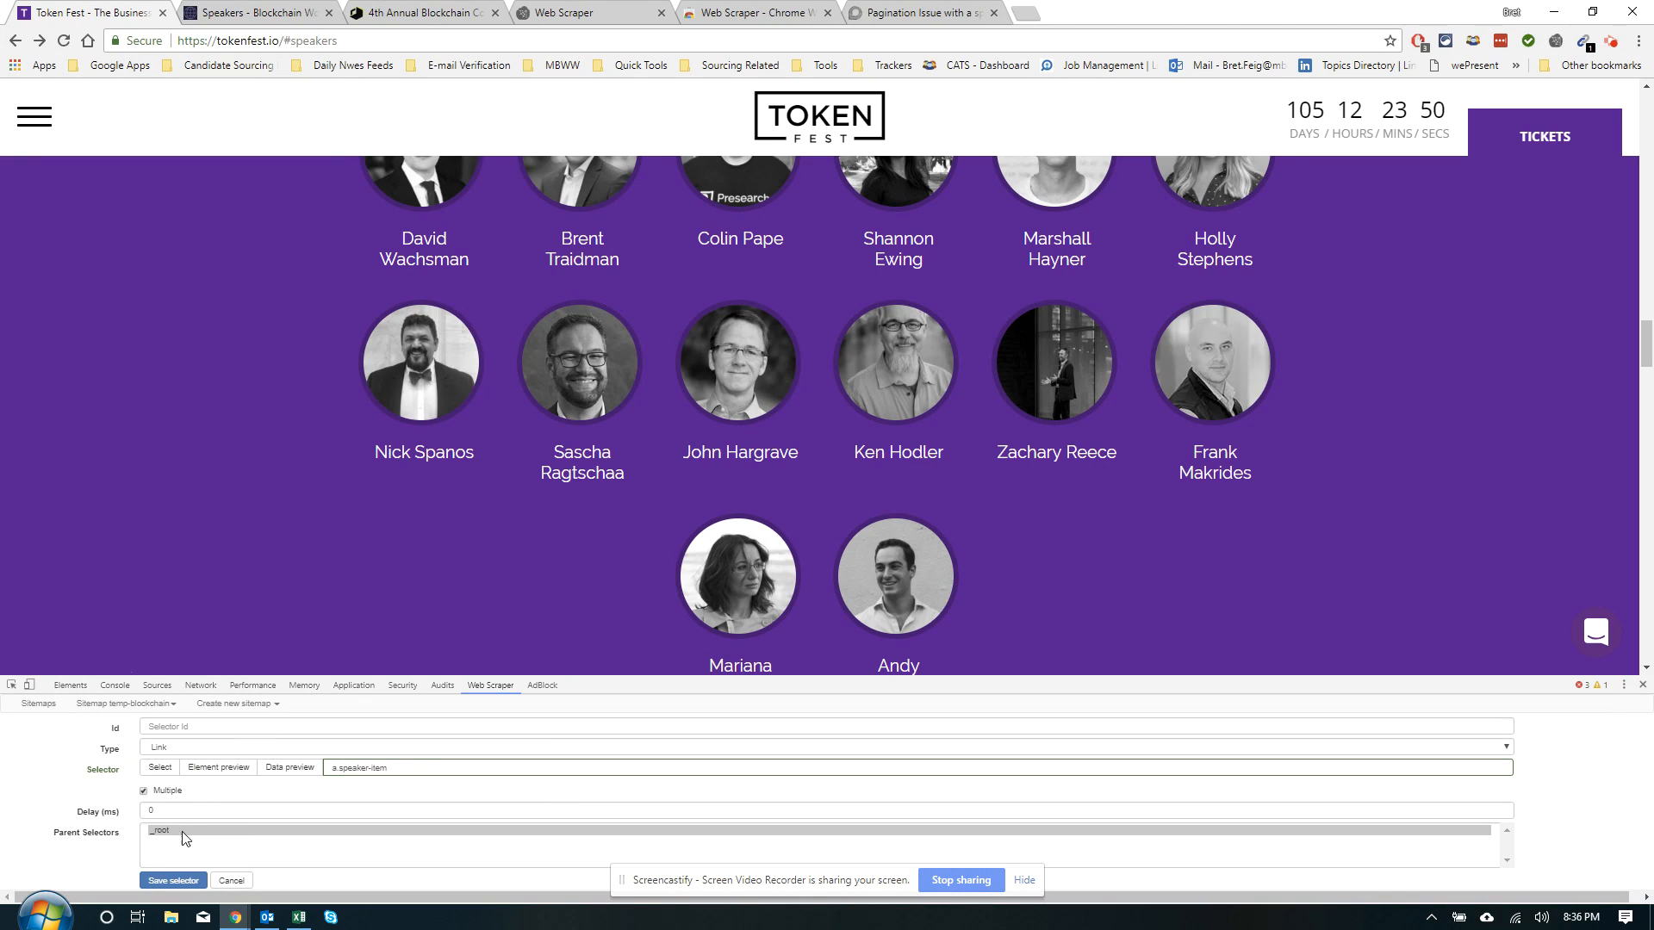
# Give the link selector the id 'Link' and save it
pyautogui.click(171, 724)
pyautogui.write('Link')
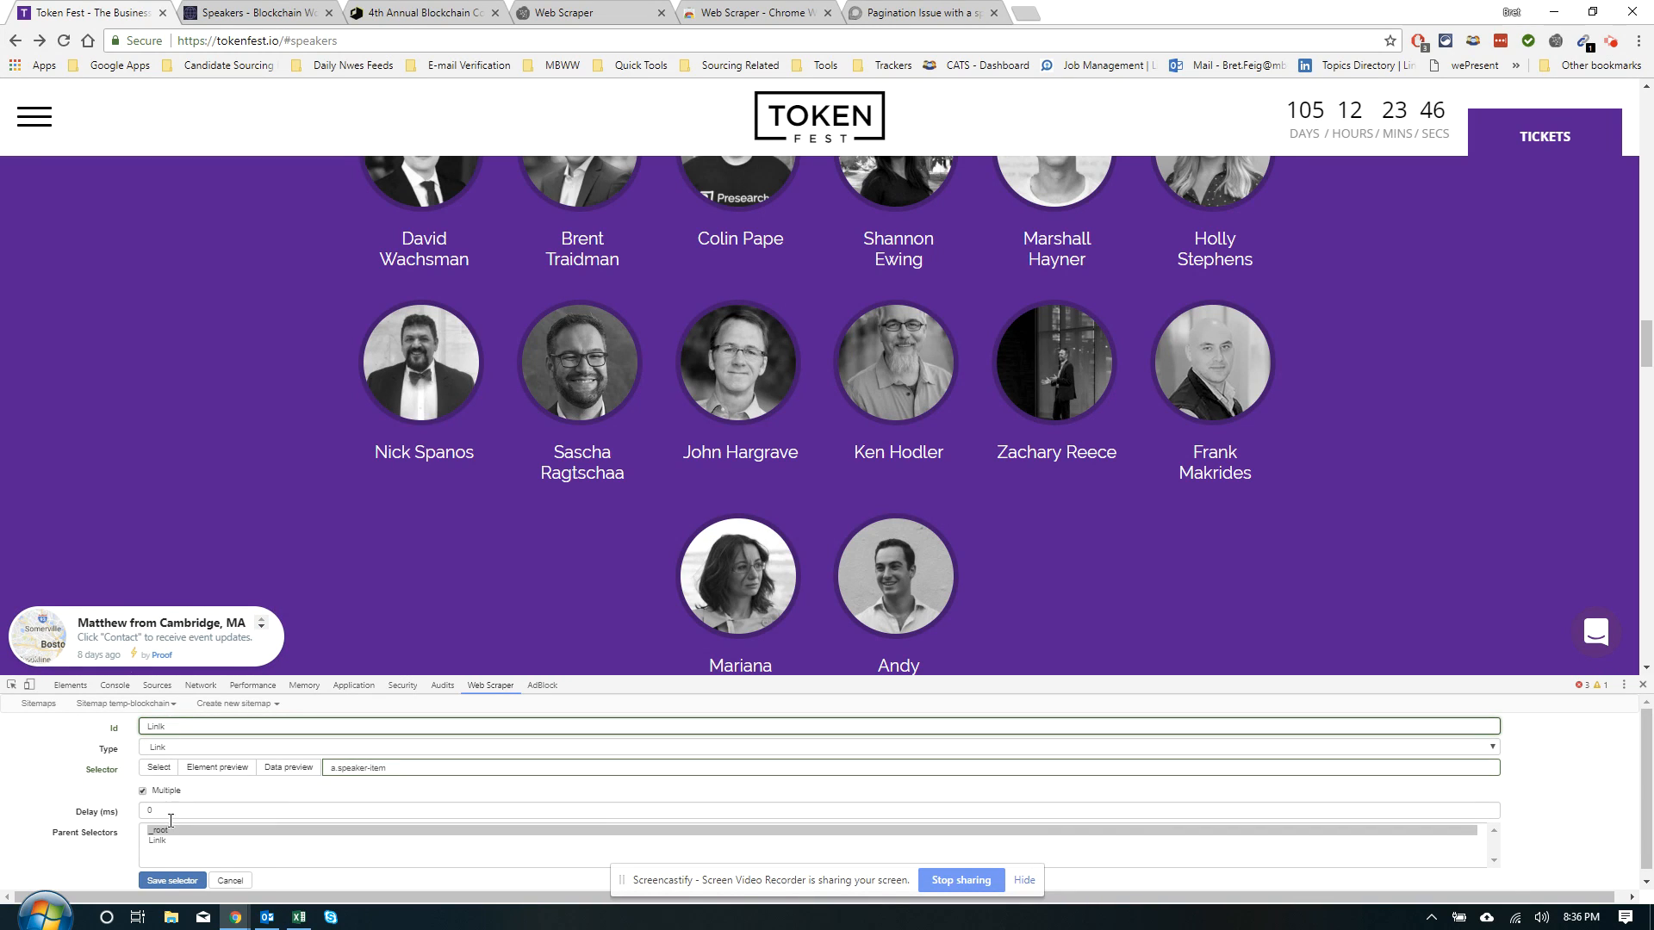
pyautogui.click(154, 880)
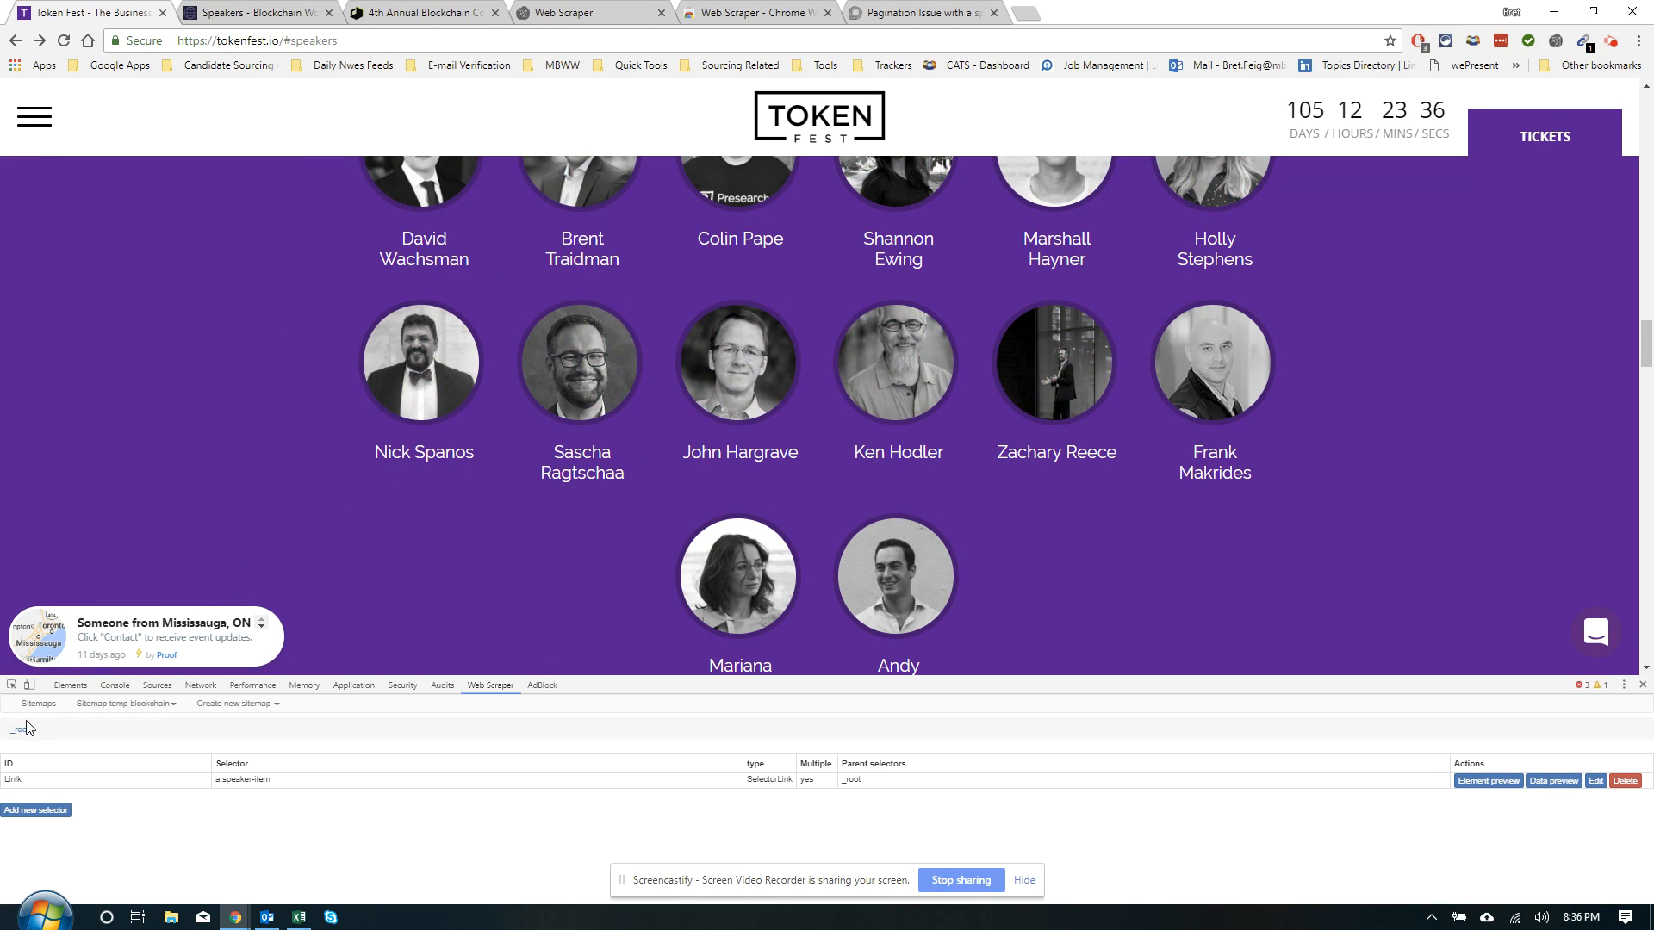
# Enter the Link selector and open the first speaker's profile page
pyautogui.click(12, 779)
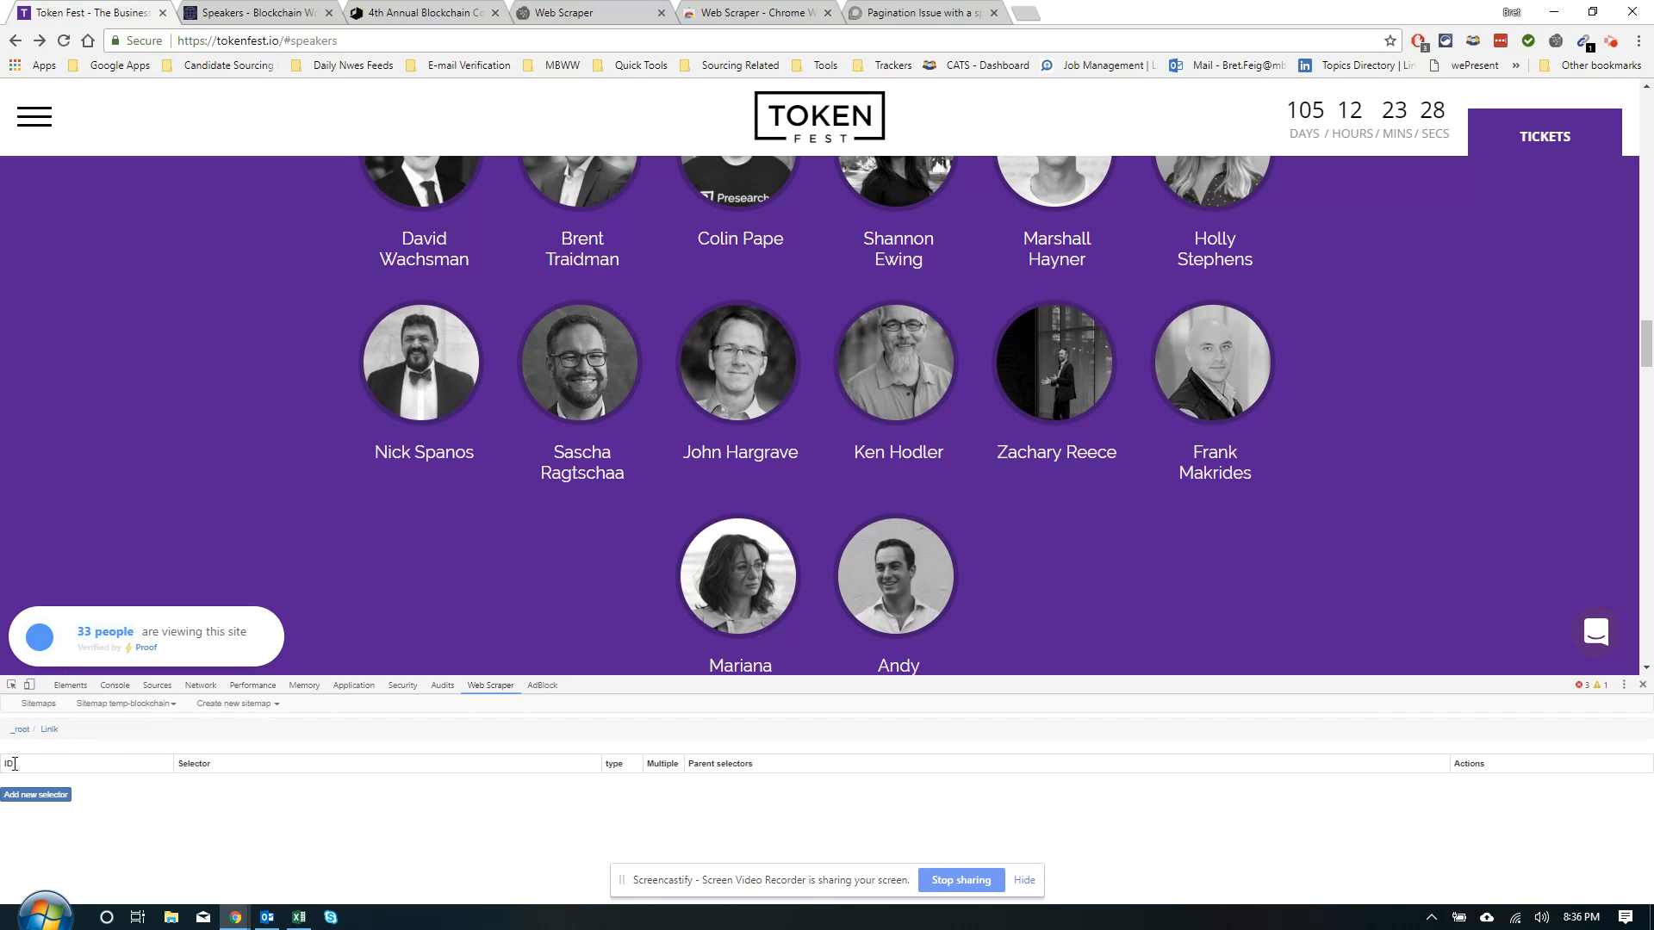
pyautogui.scroll(4, 136, 493)
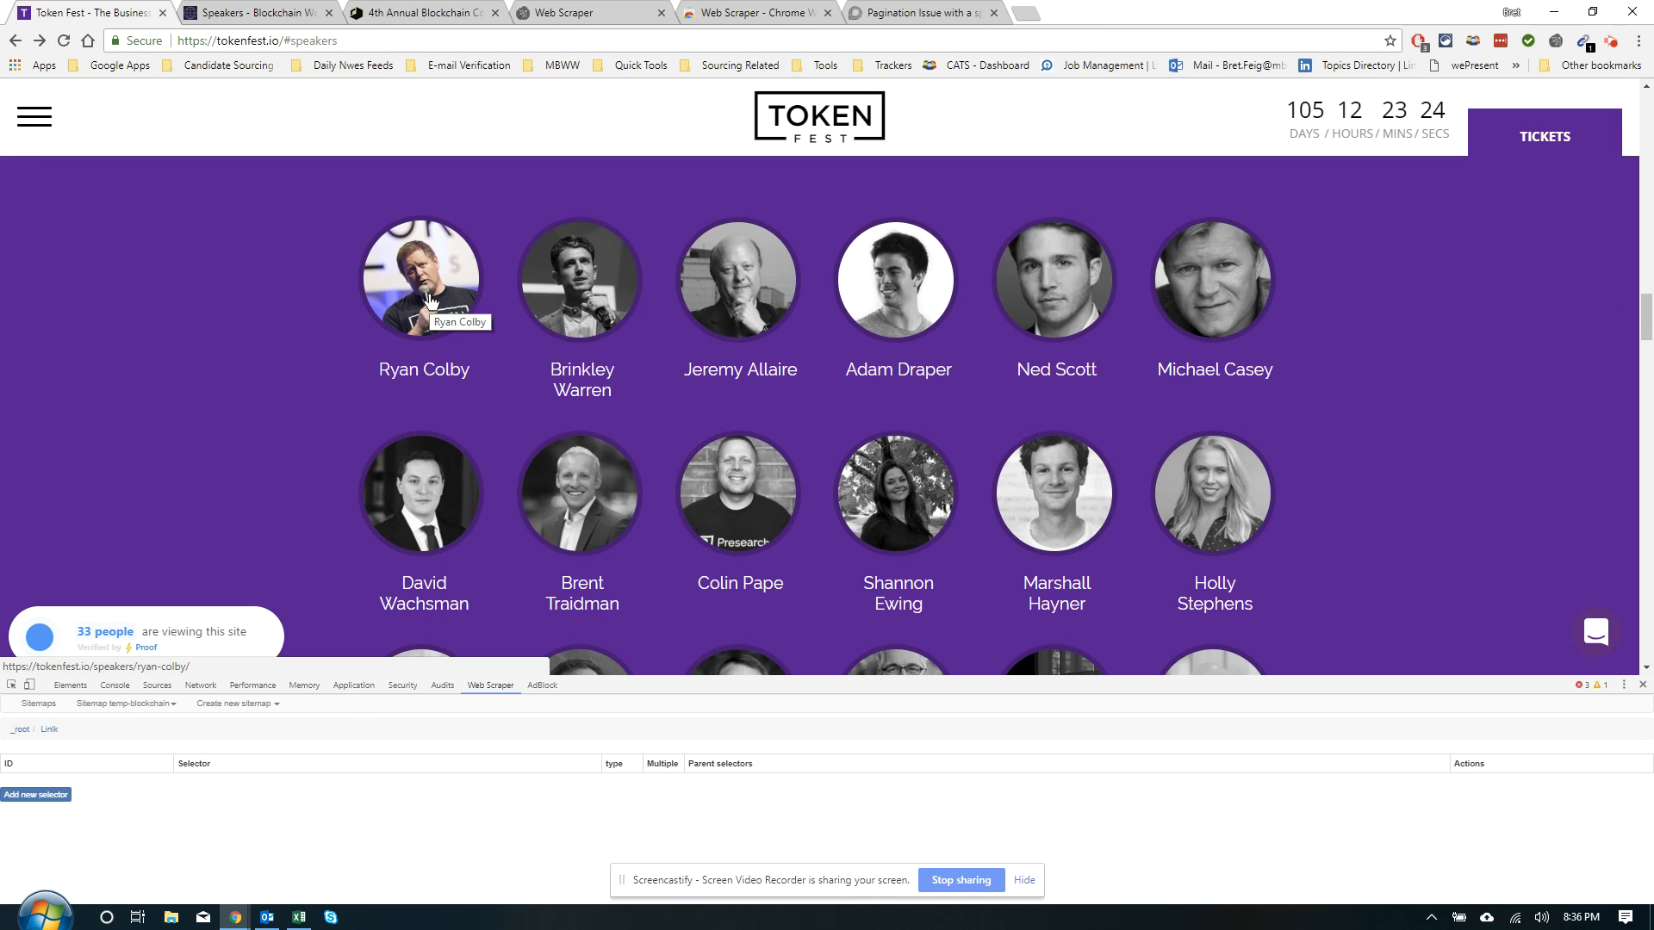
pyautogui.click(431, 301)
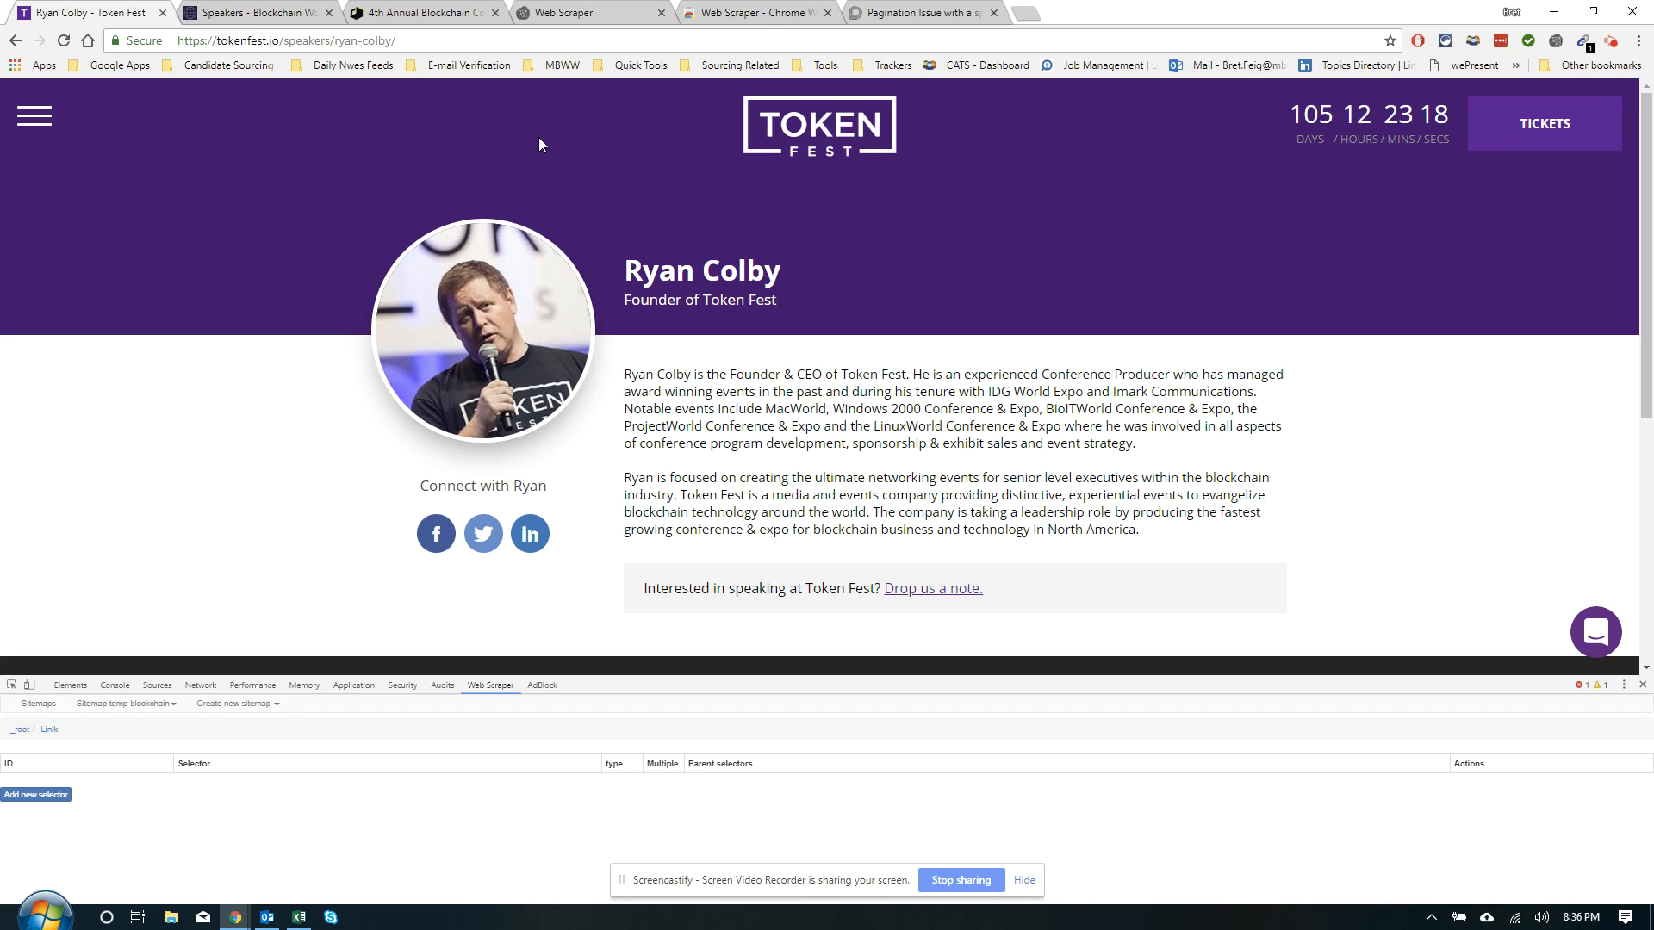
# Add a child Text selector 'name' capturing the speaker's h1 name heading
pyautogui.click(43, 801)
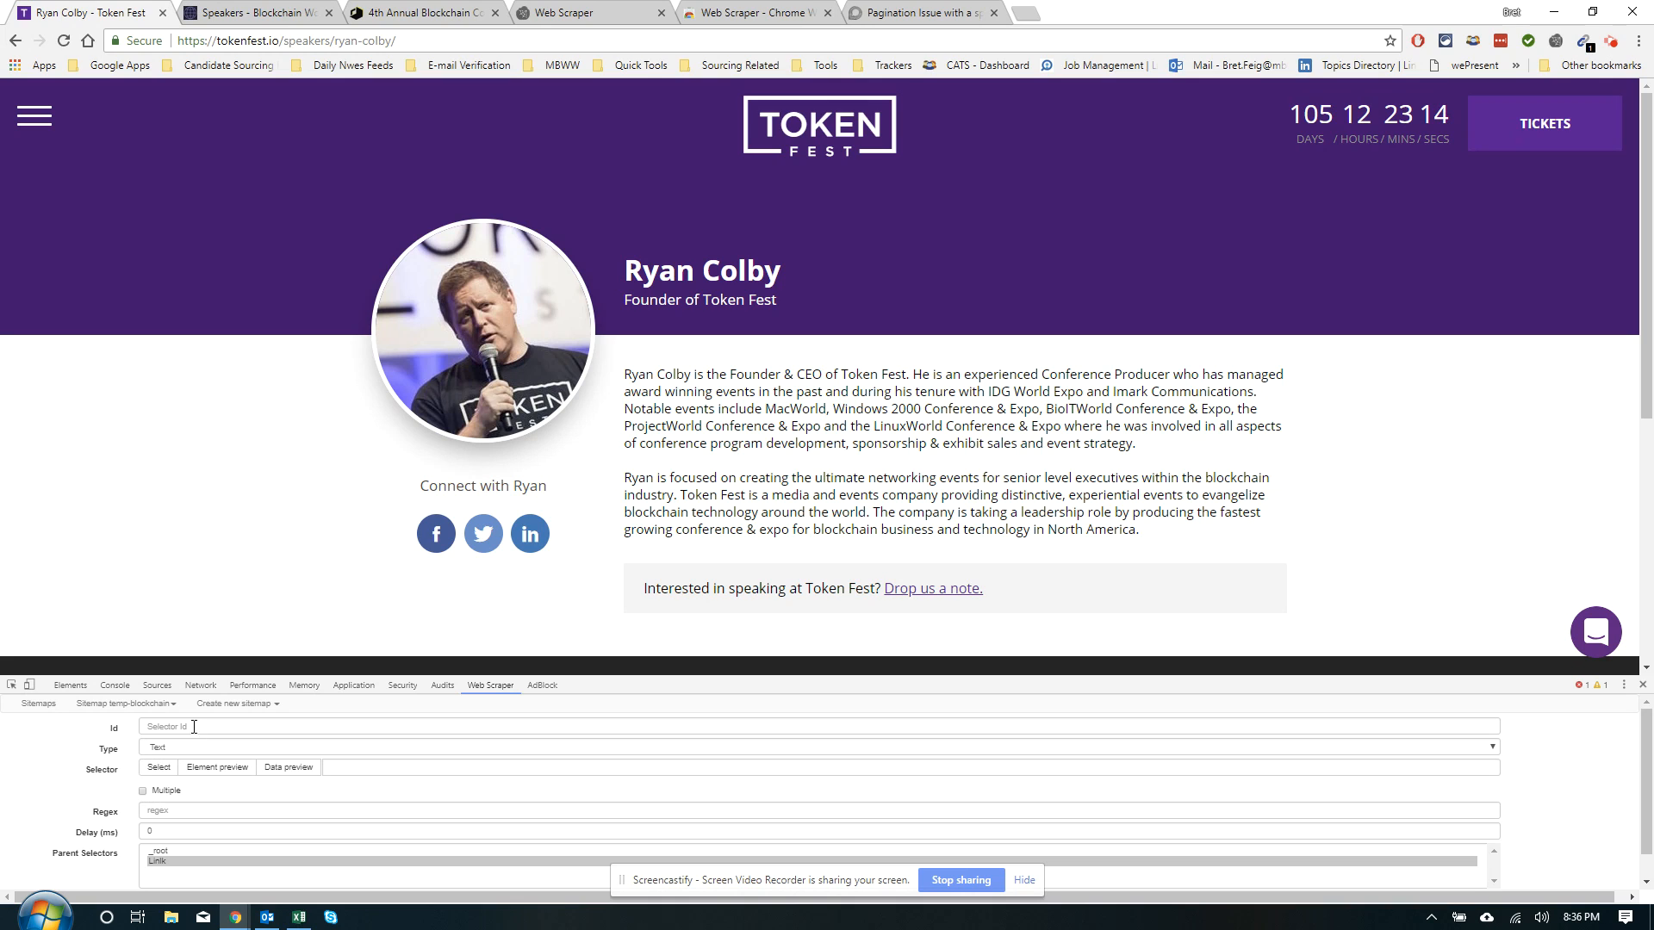
pyautogui.click(161, 769)
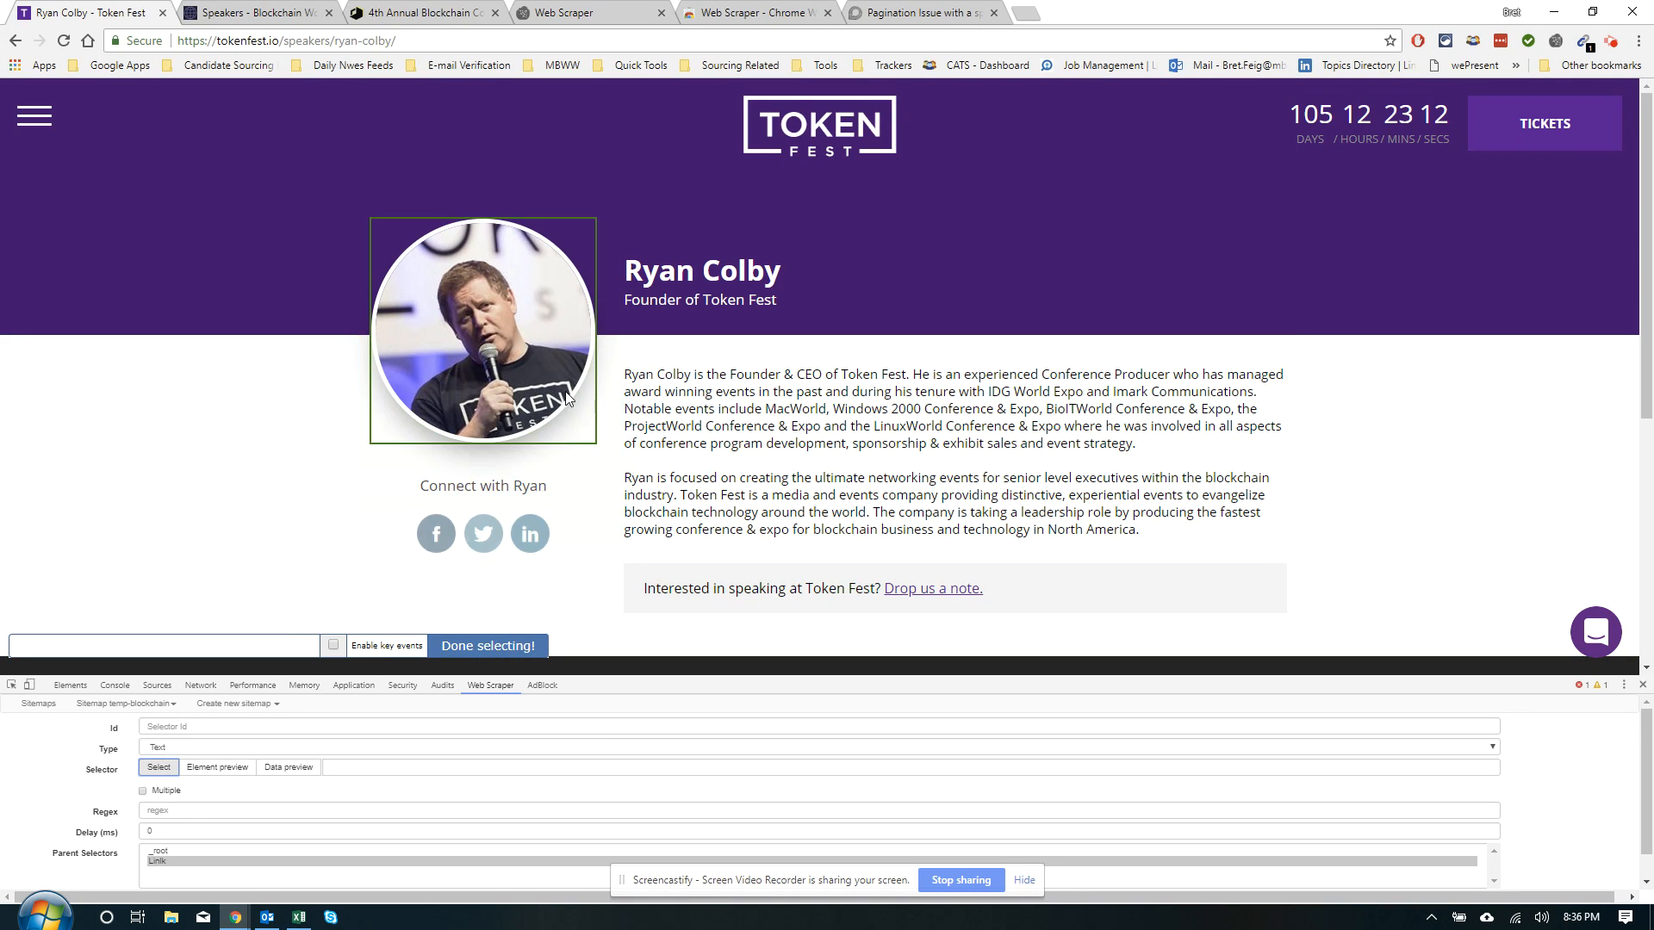
pyautogui.click(681, 277)
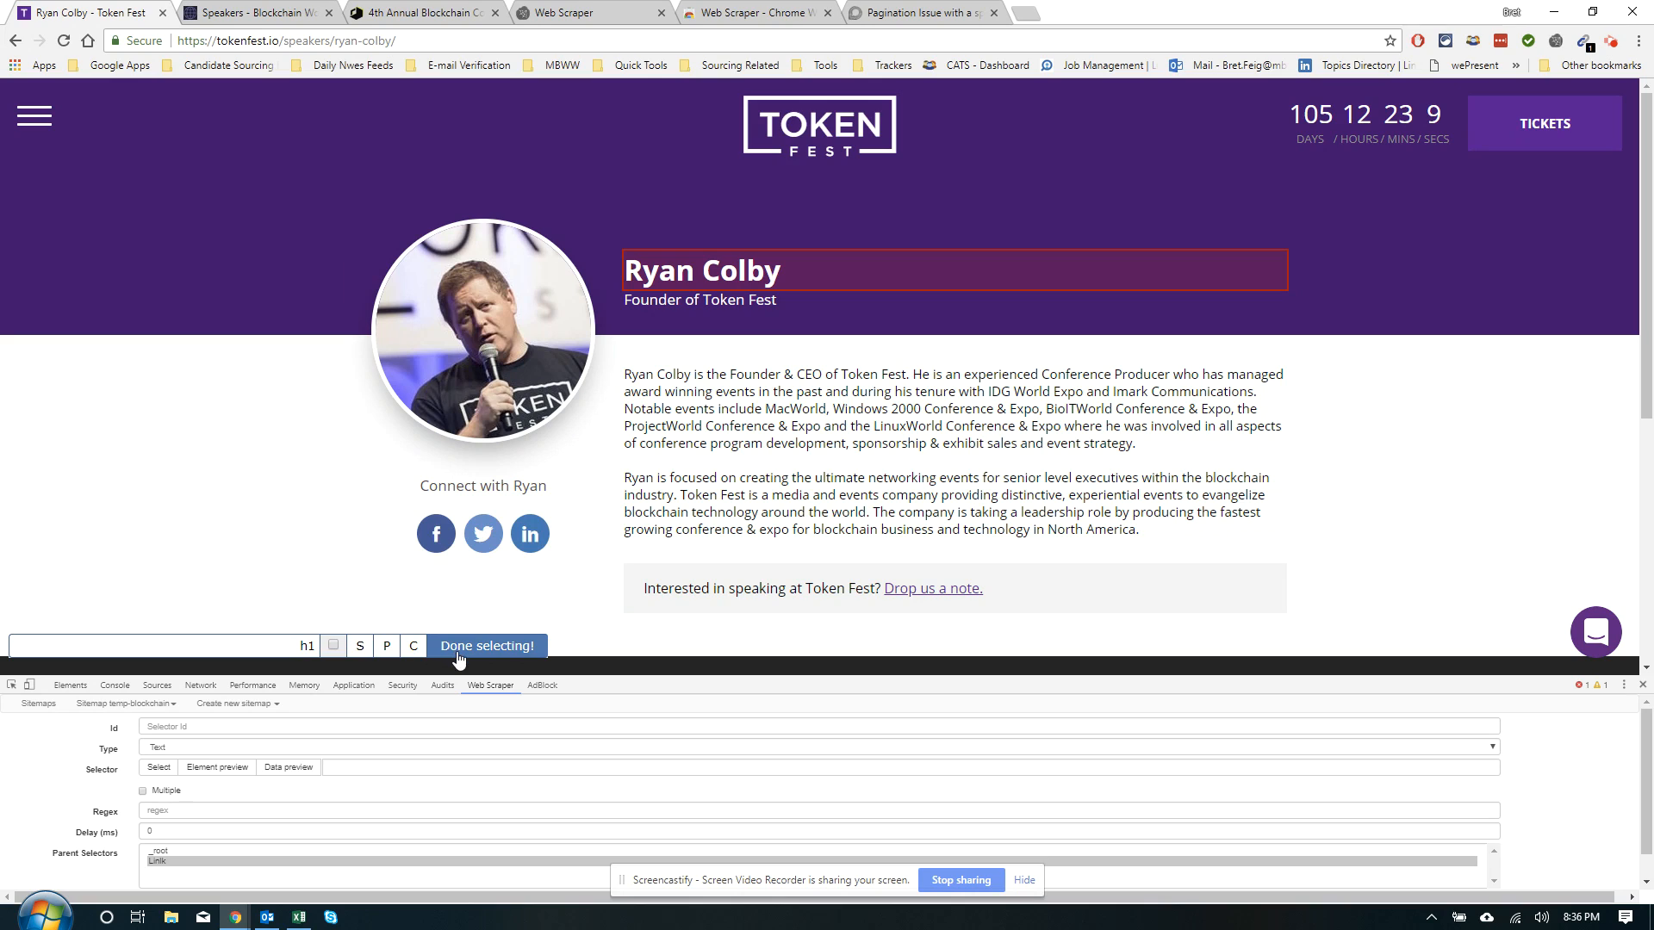
pyautogui.click(486, 646)
pyautogui.click(214, 728)
pyautogui.write('name')
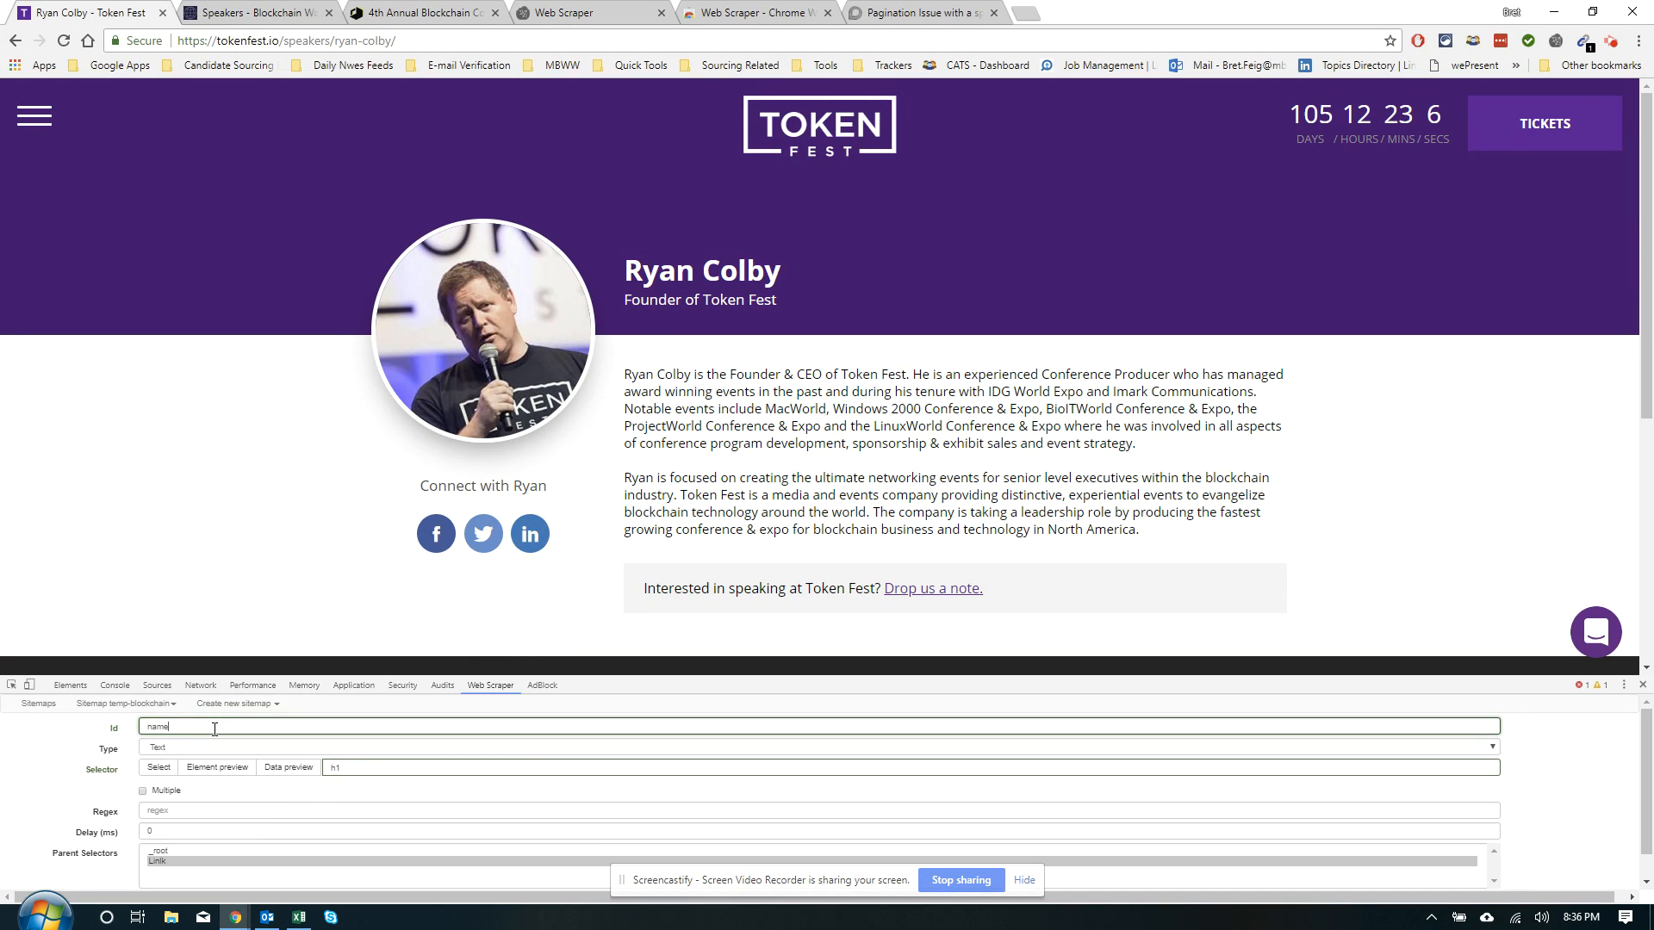
pyautogui.scroll(-1, 214, 729)
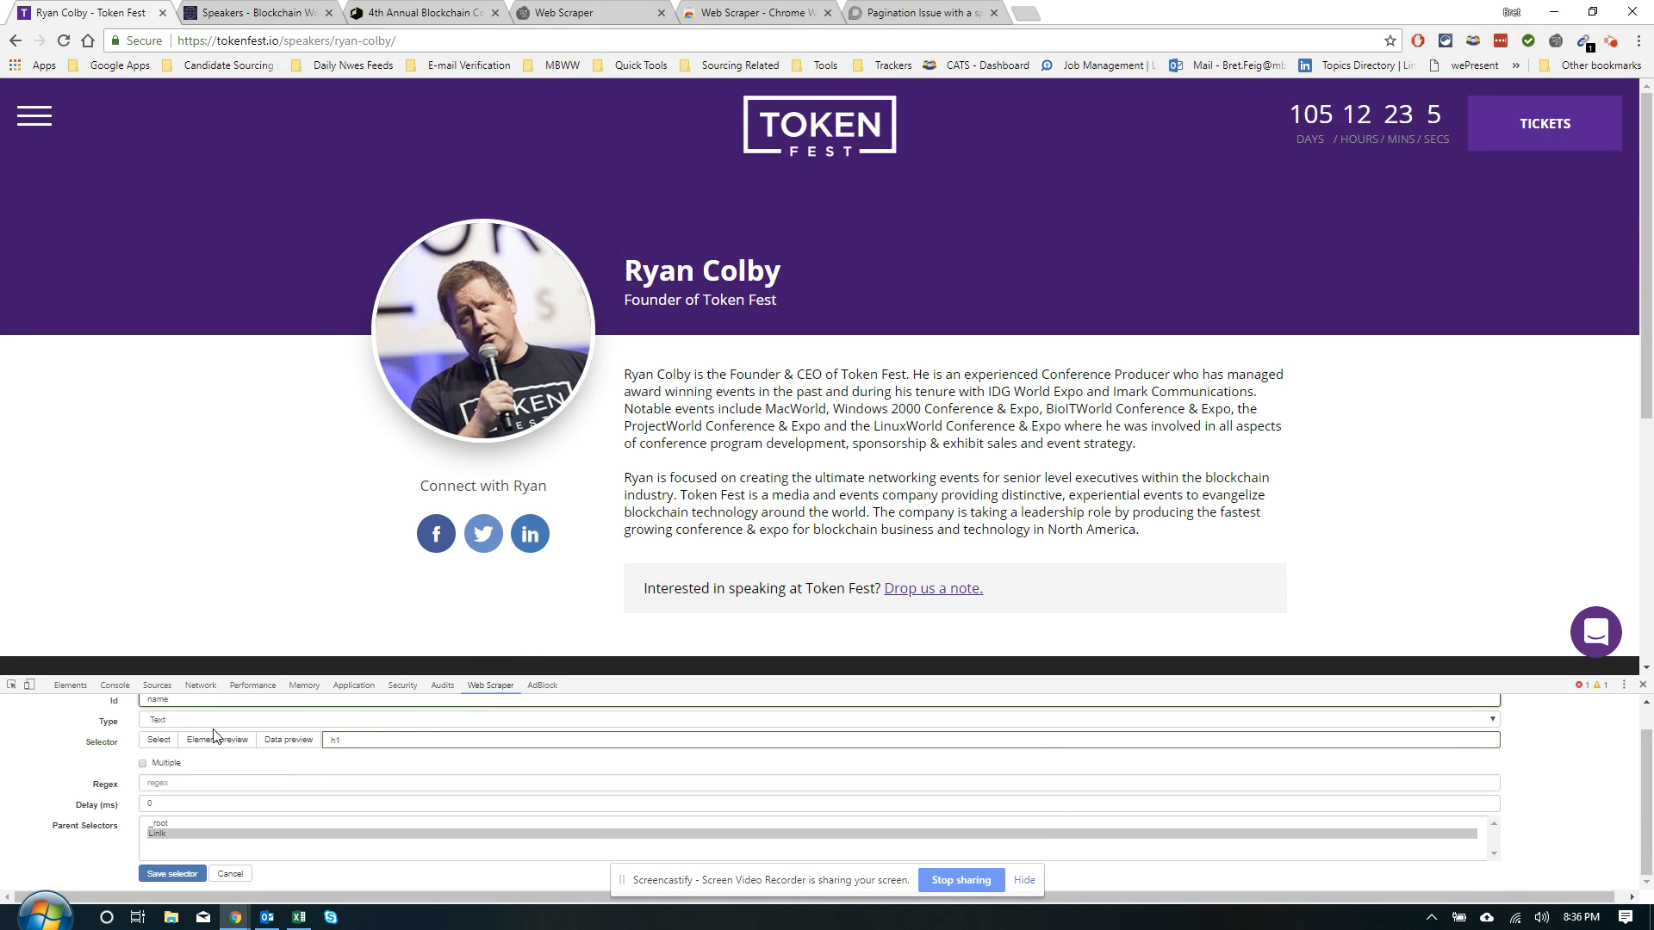
pyautogui.click(171, 874)
pyautogui.click(36, 814)
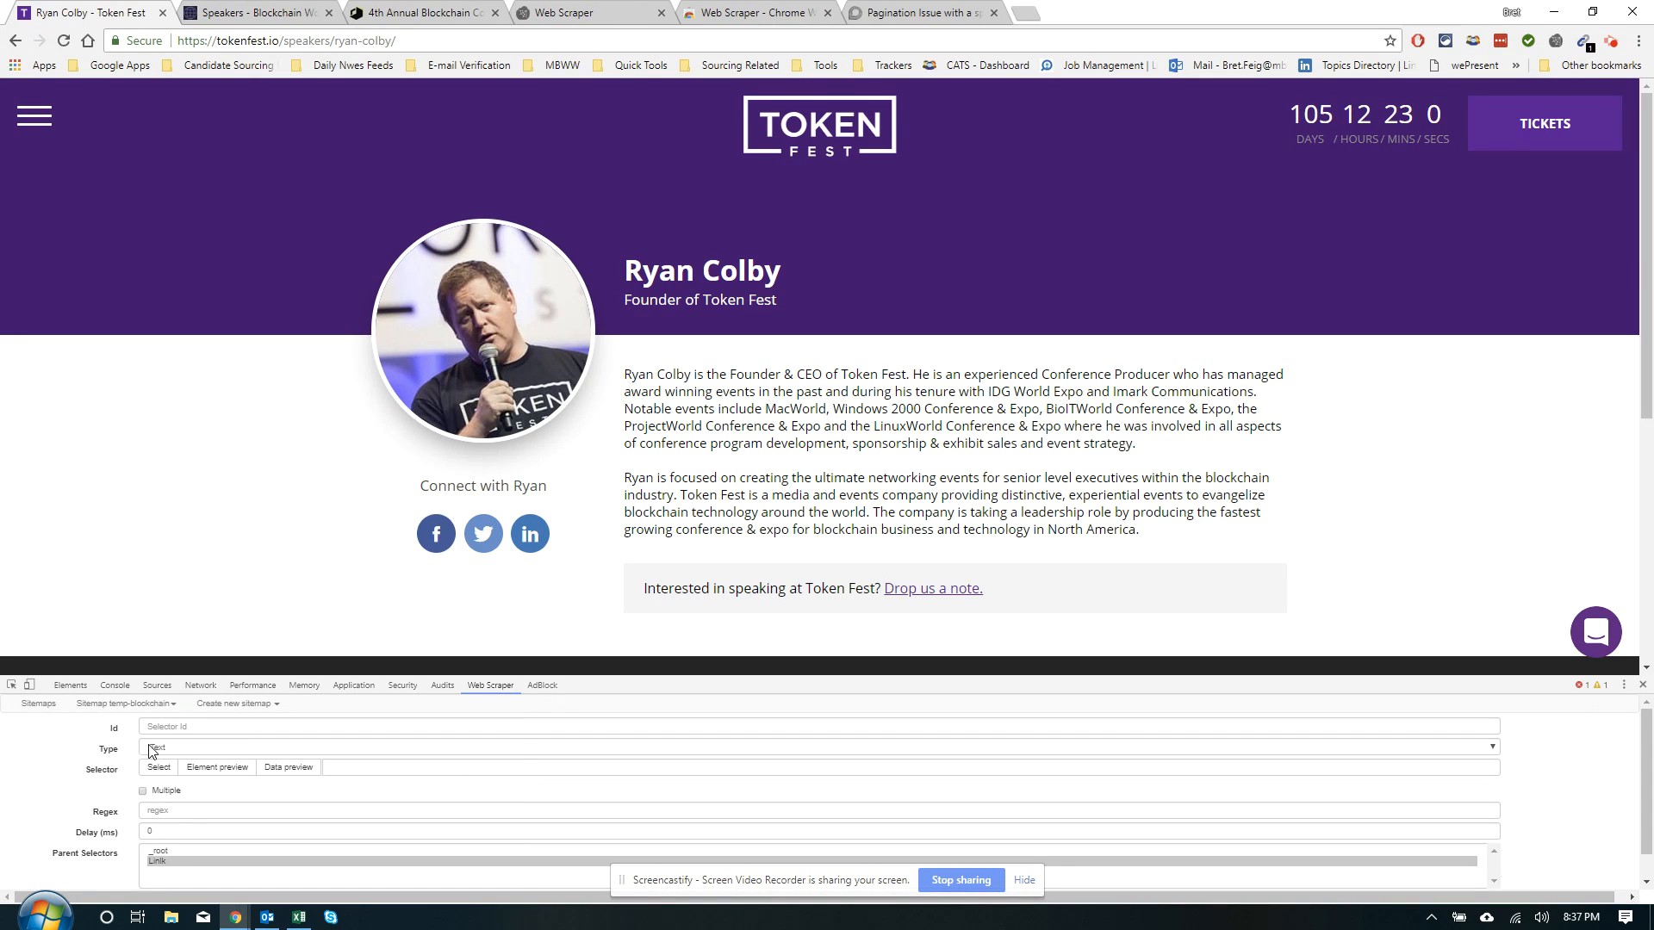
# Add a 'Founder' Text selector on the speaker's h3 title line, checking its previews before saving
pyautogui.click(156, 772)
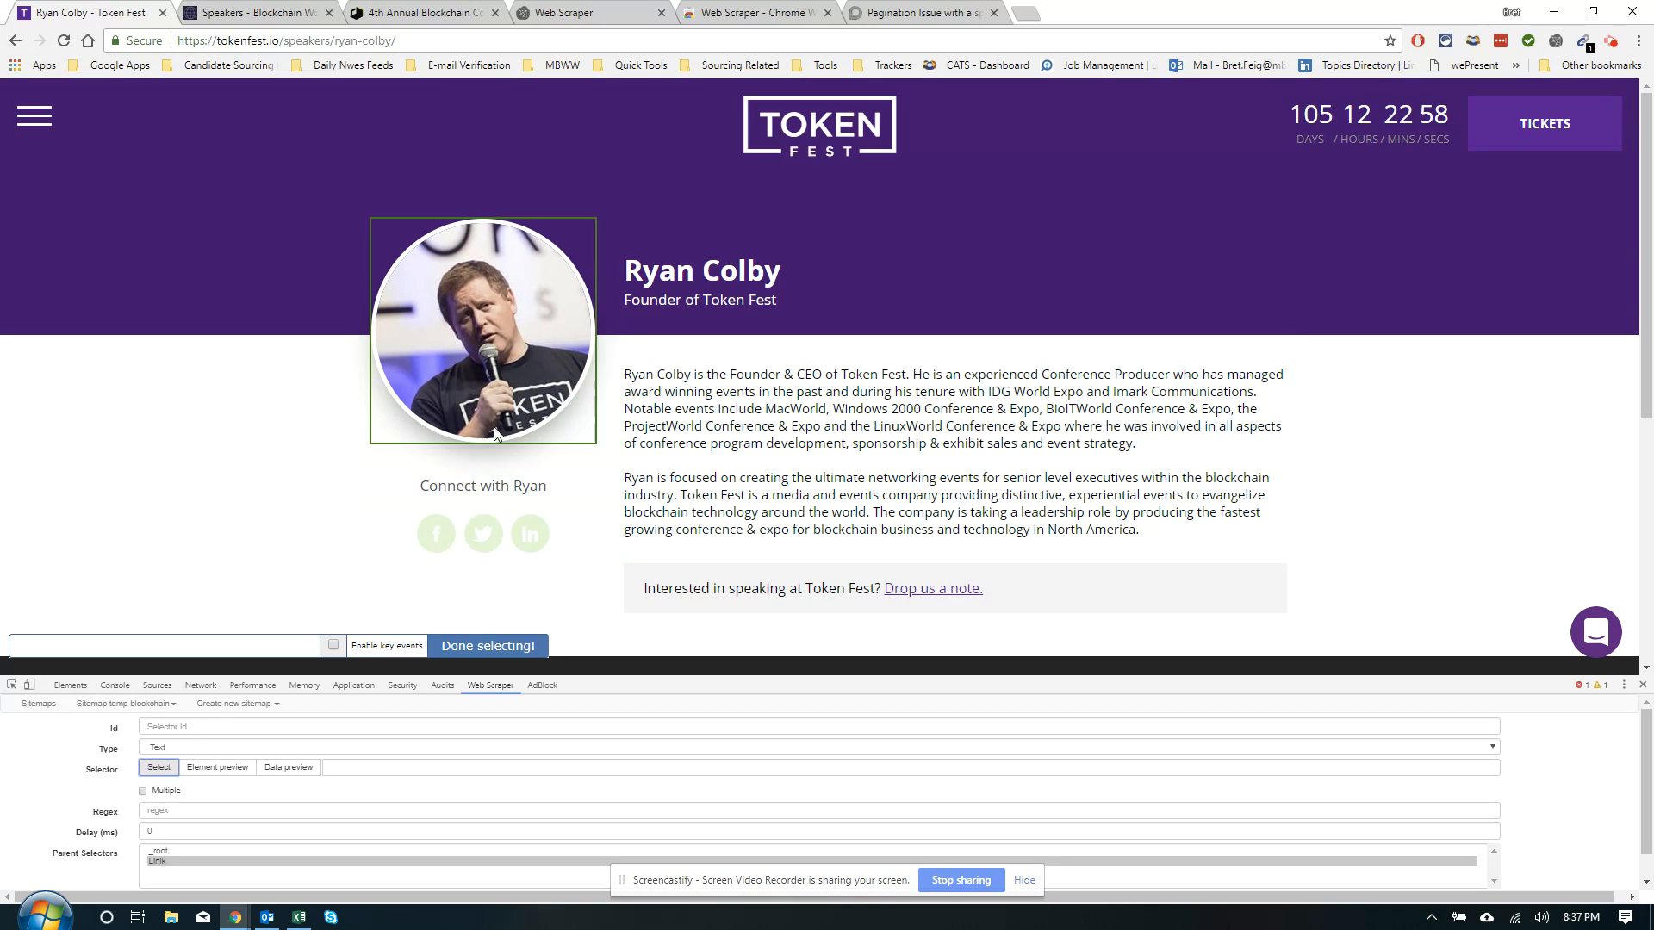
pyautogui.click(640, 300)
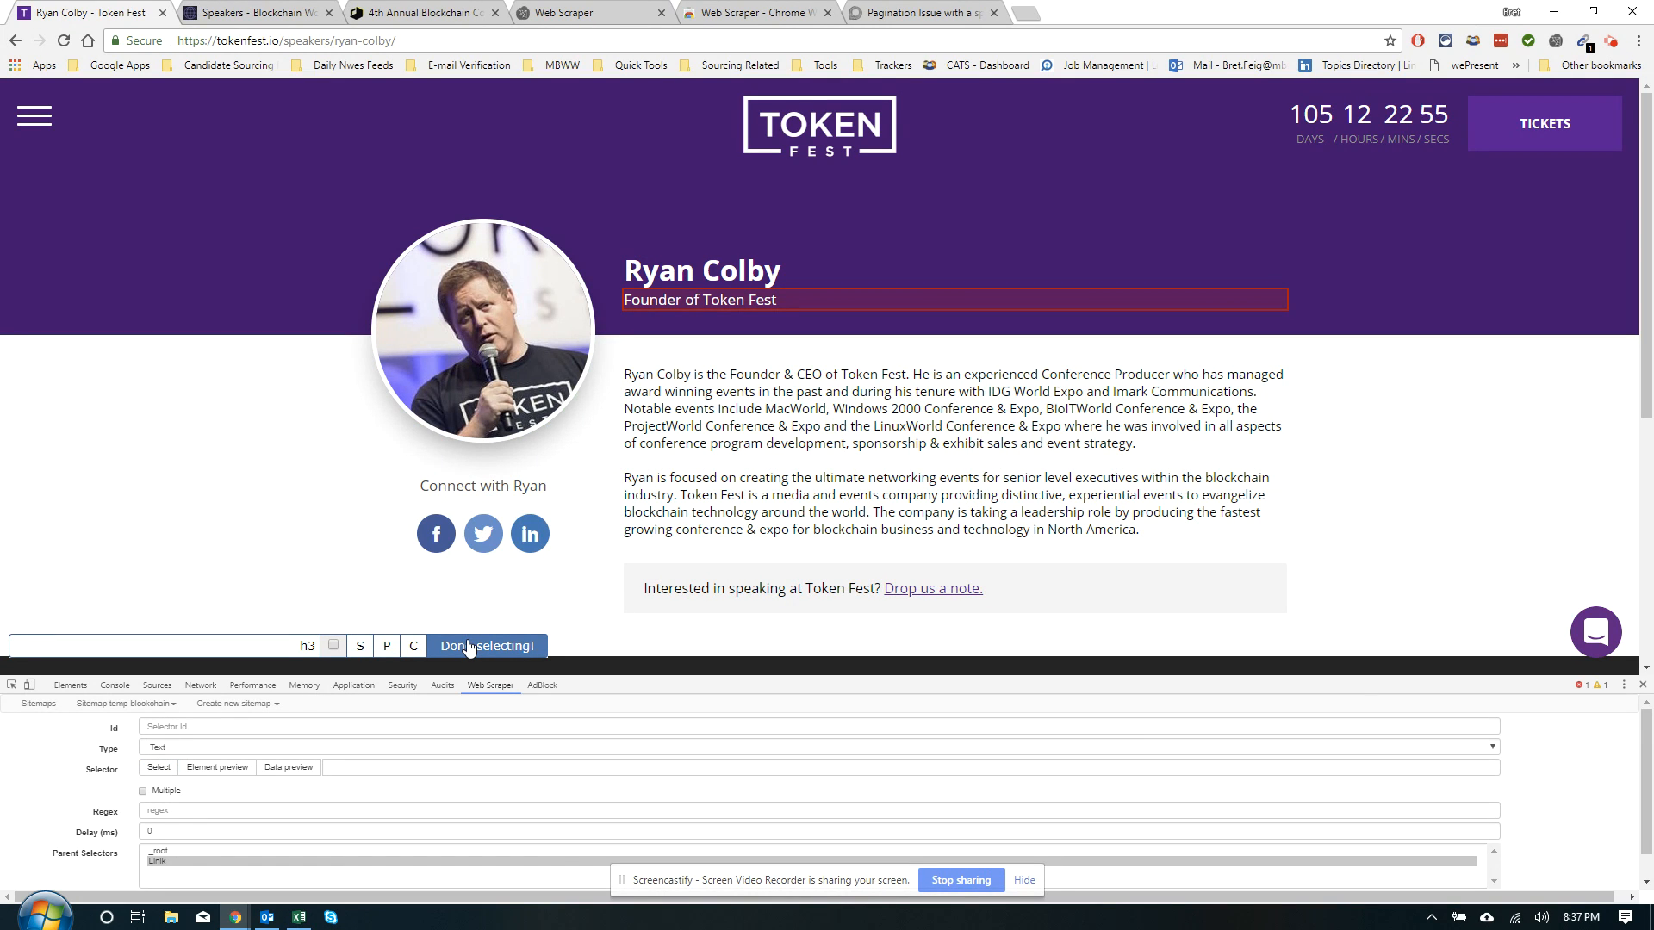
pyautogui.click(469, 647)
pyautogui.click(231, 733)
pyautogui.write('Founder')
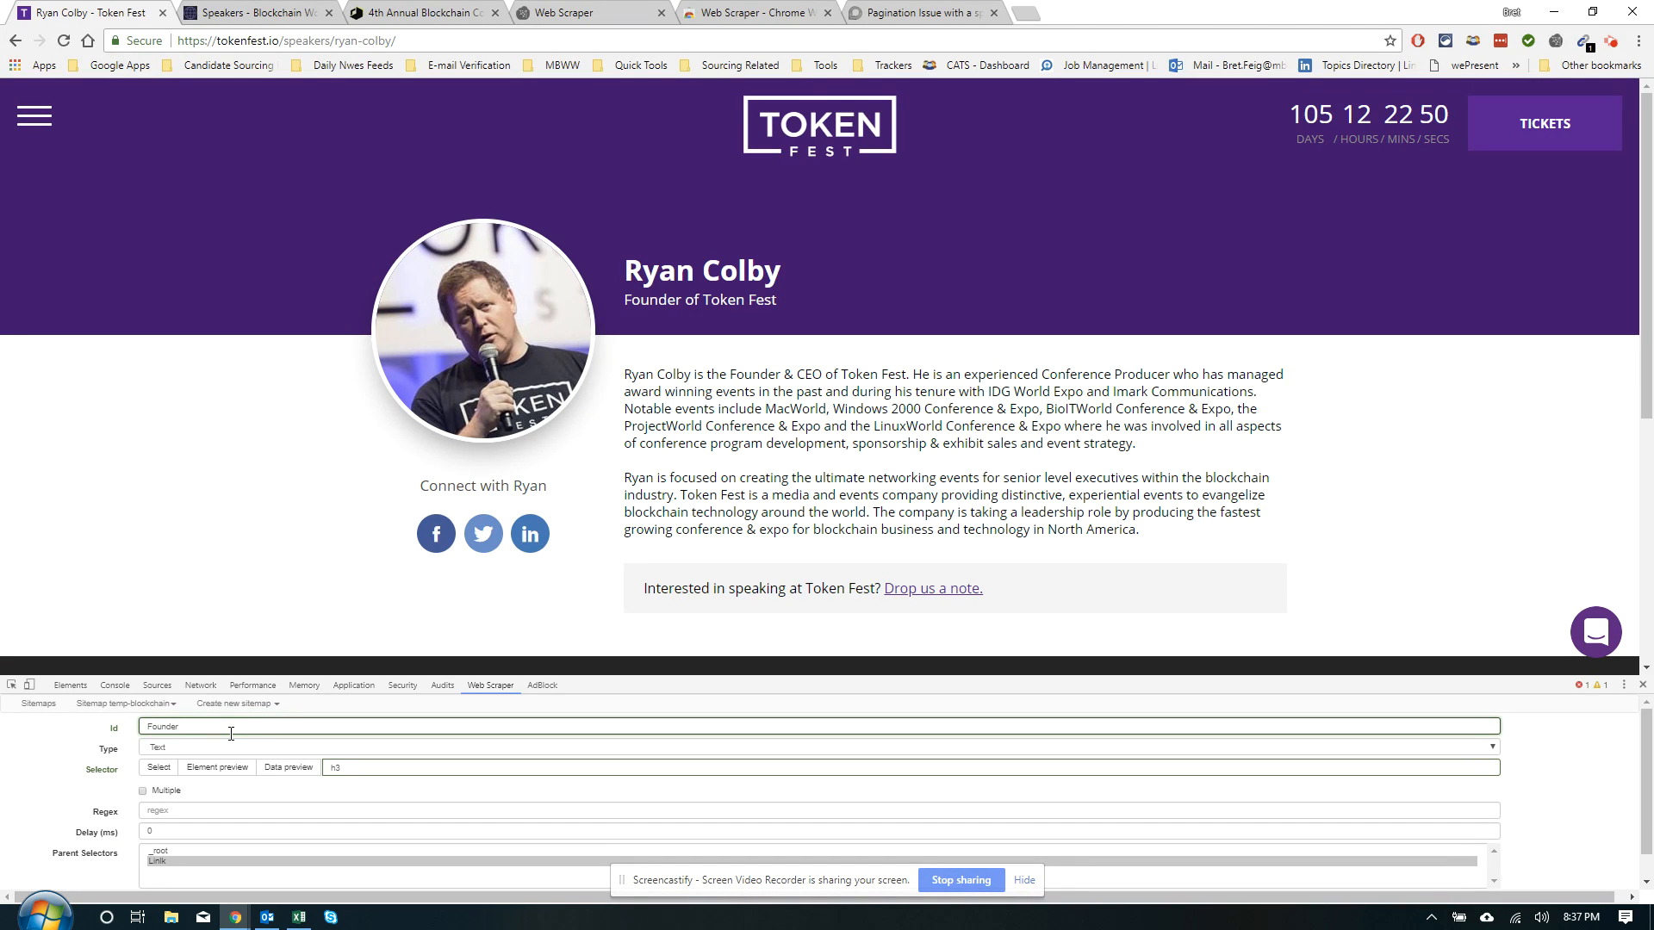
pyautogui.click(217, 769)
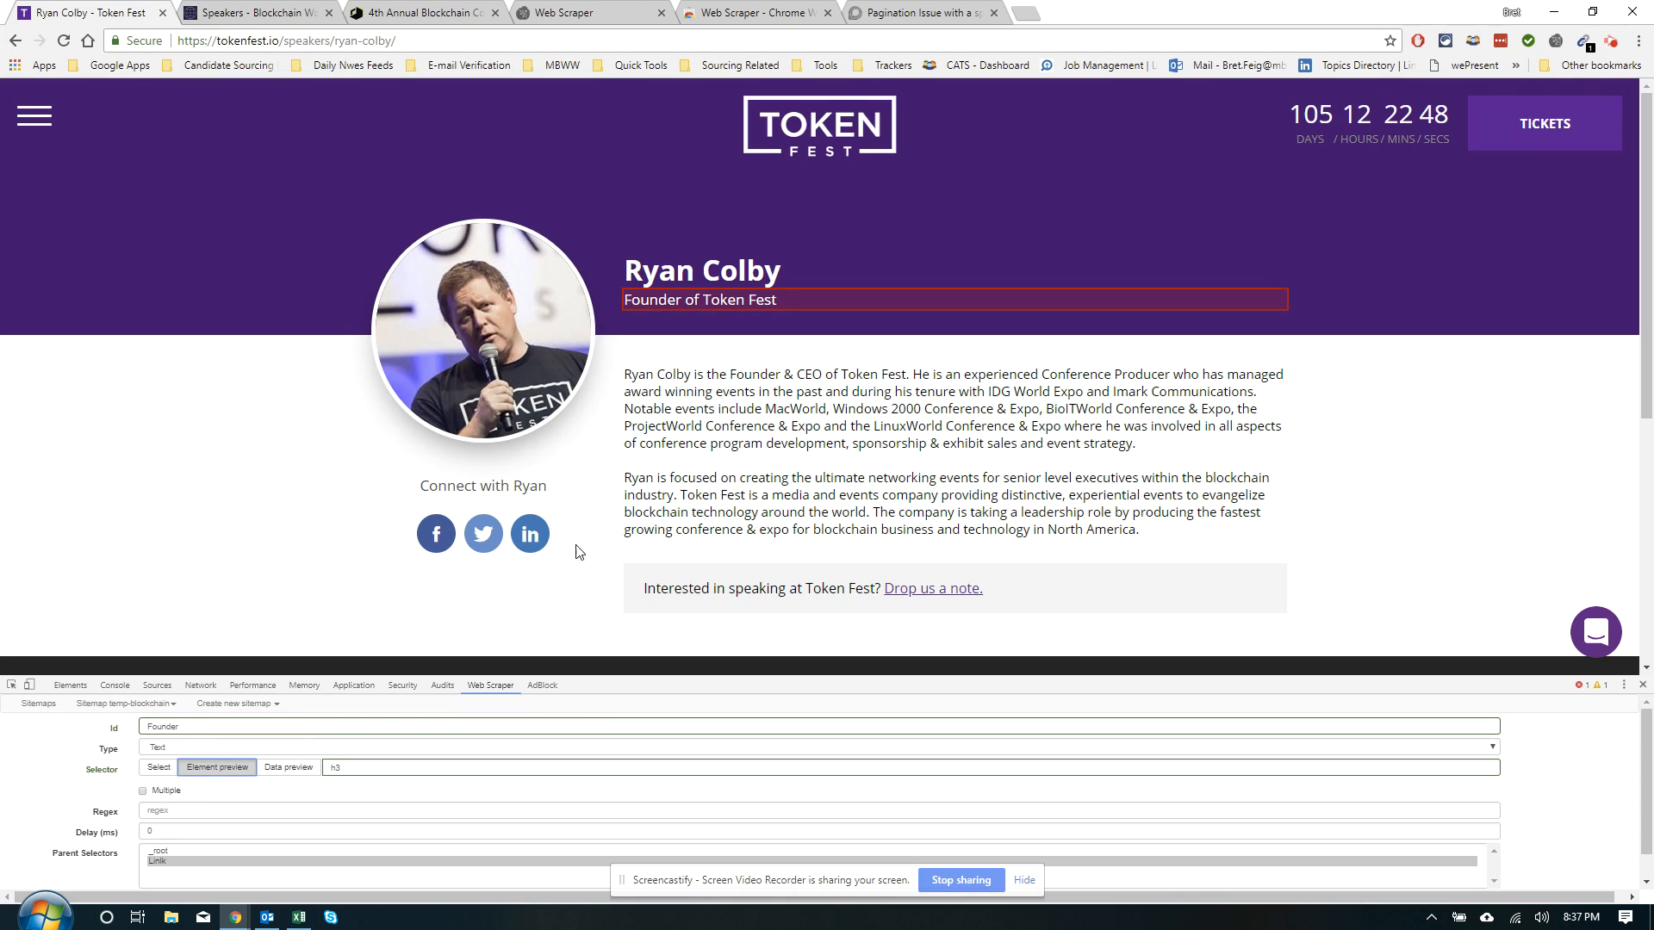
pyautogui.click(210, 775)
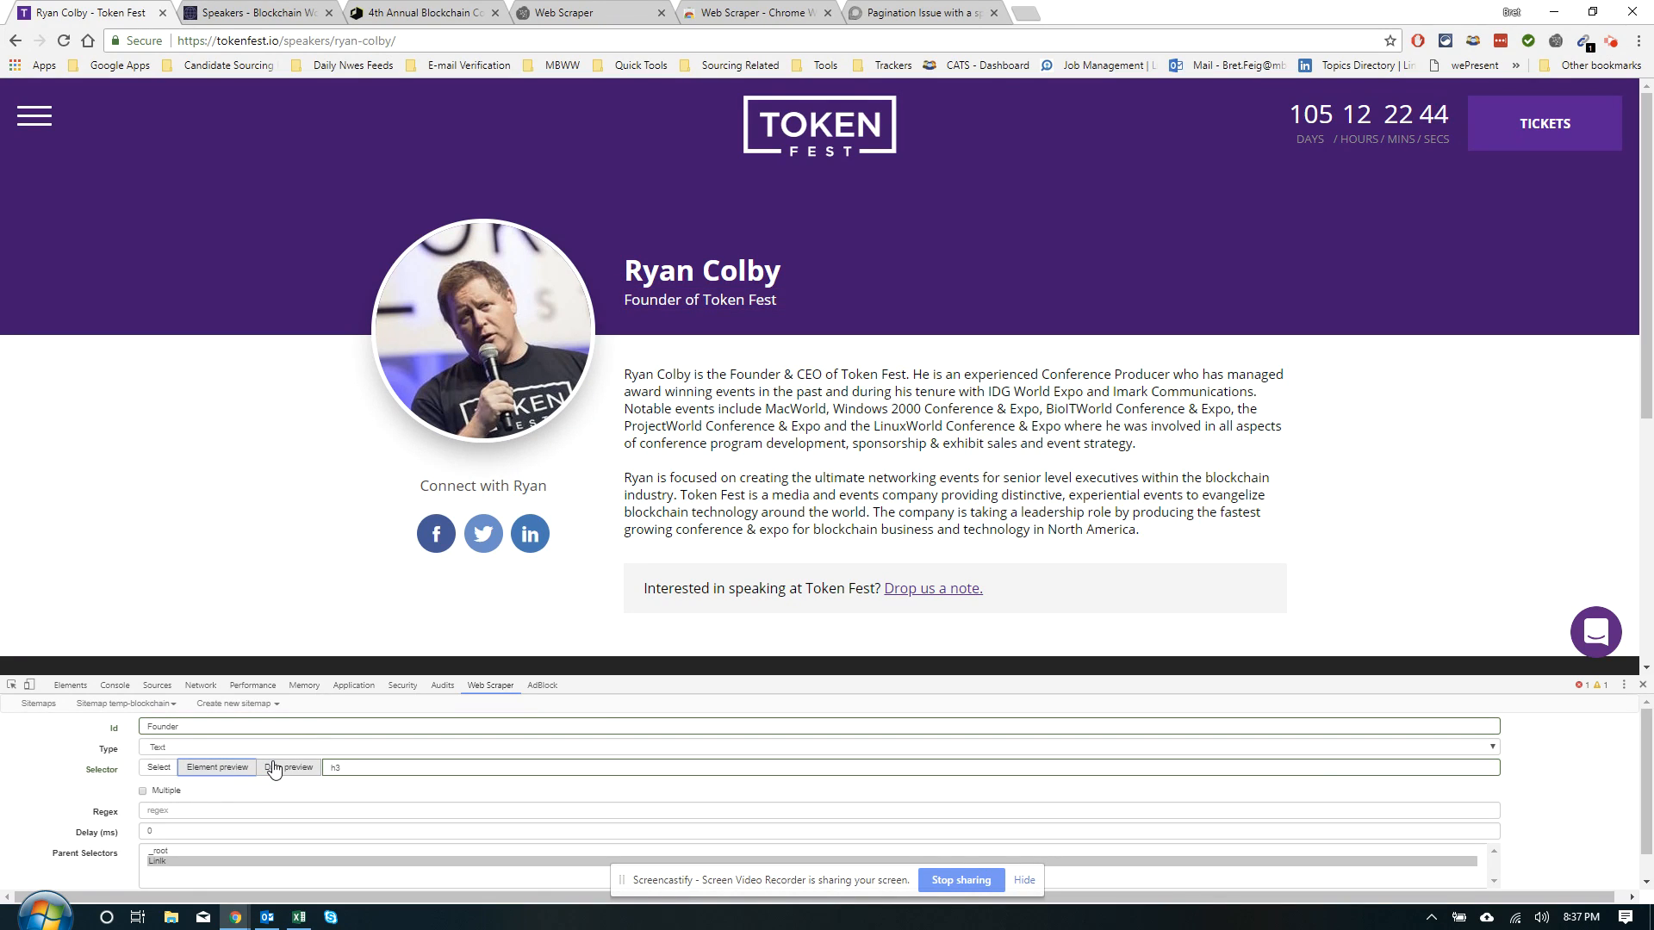
pyautogui.click(274, 767)
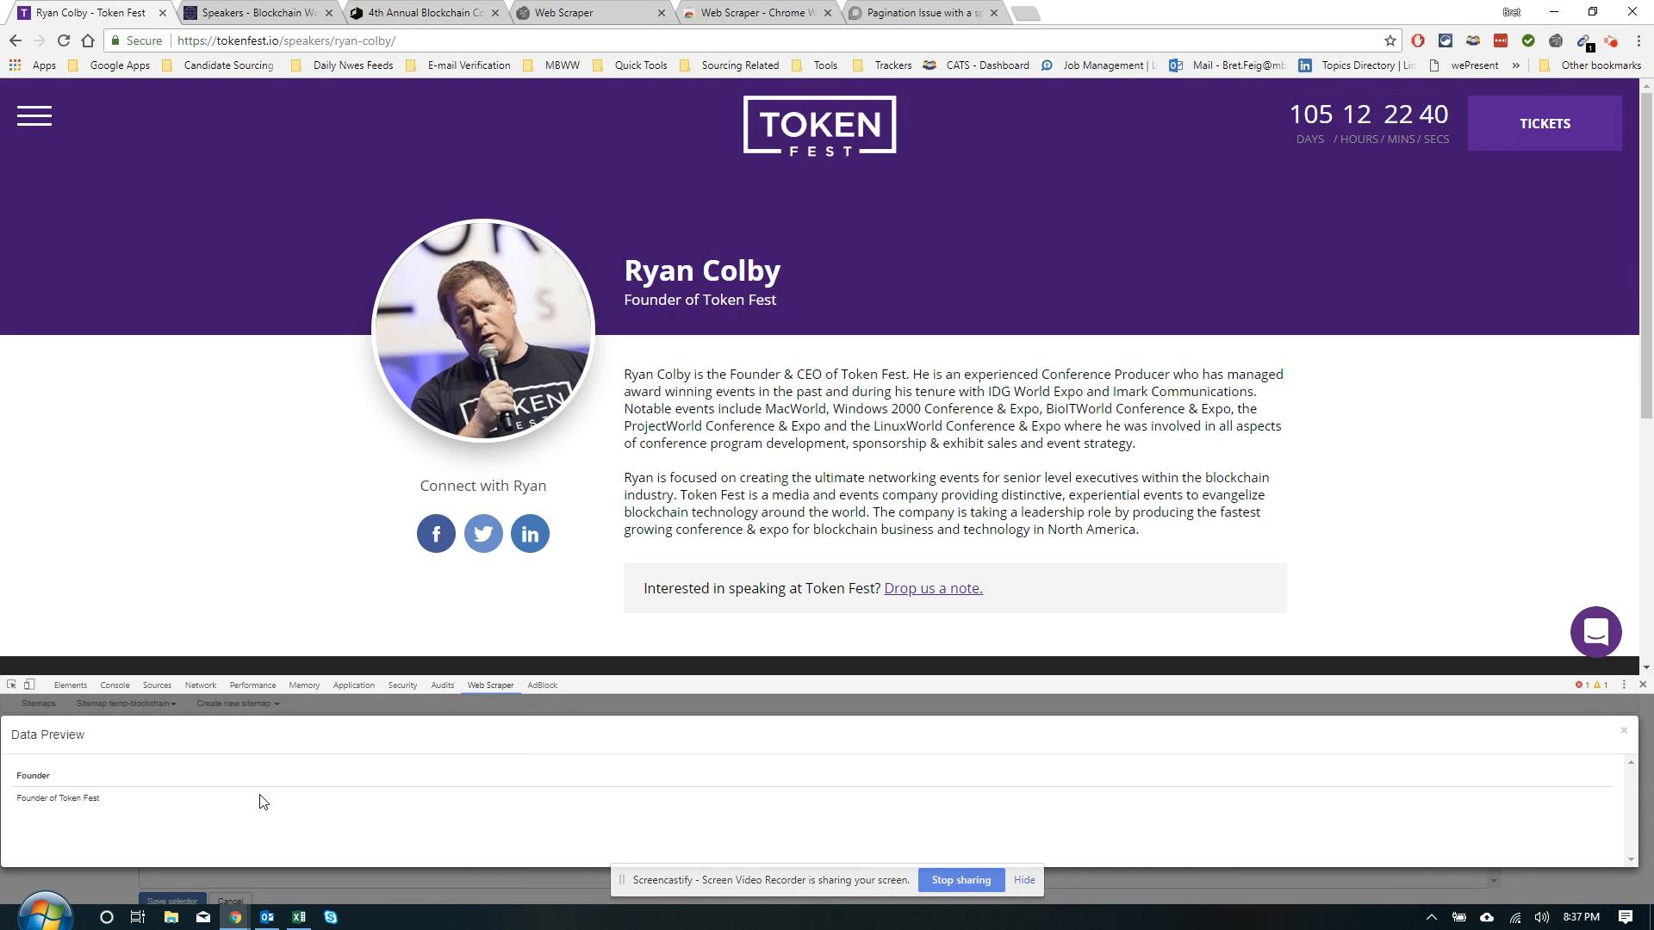
pyautogui.click(1624, 731)
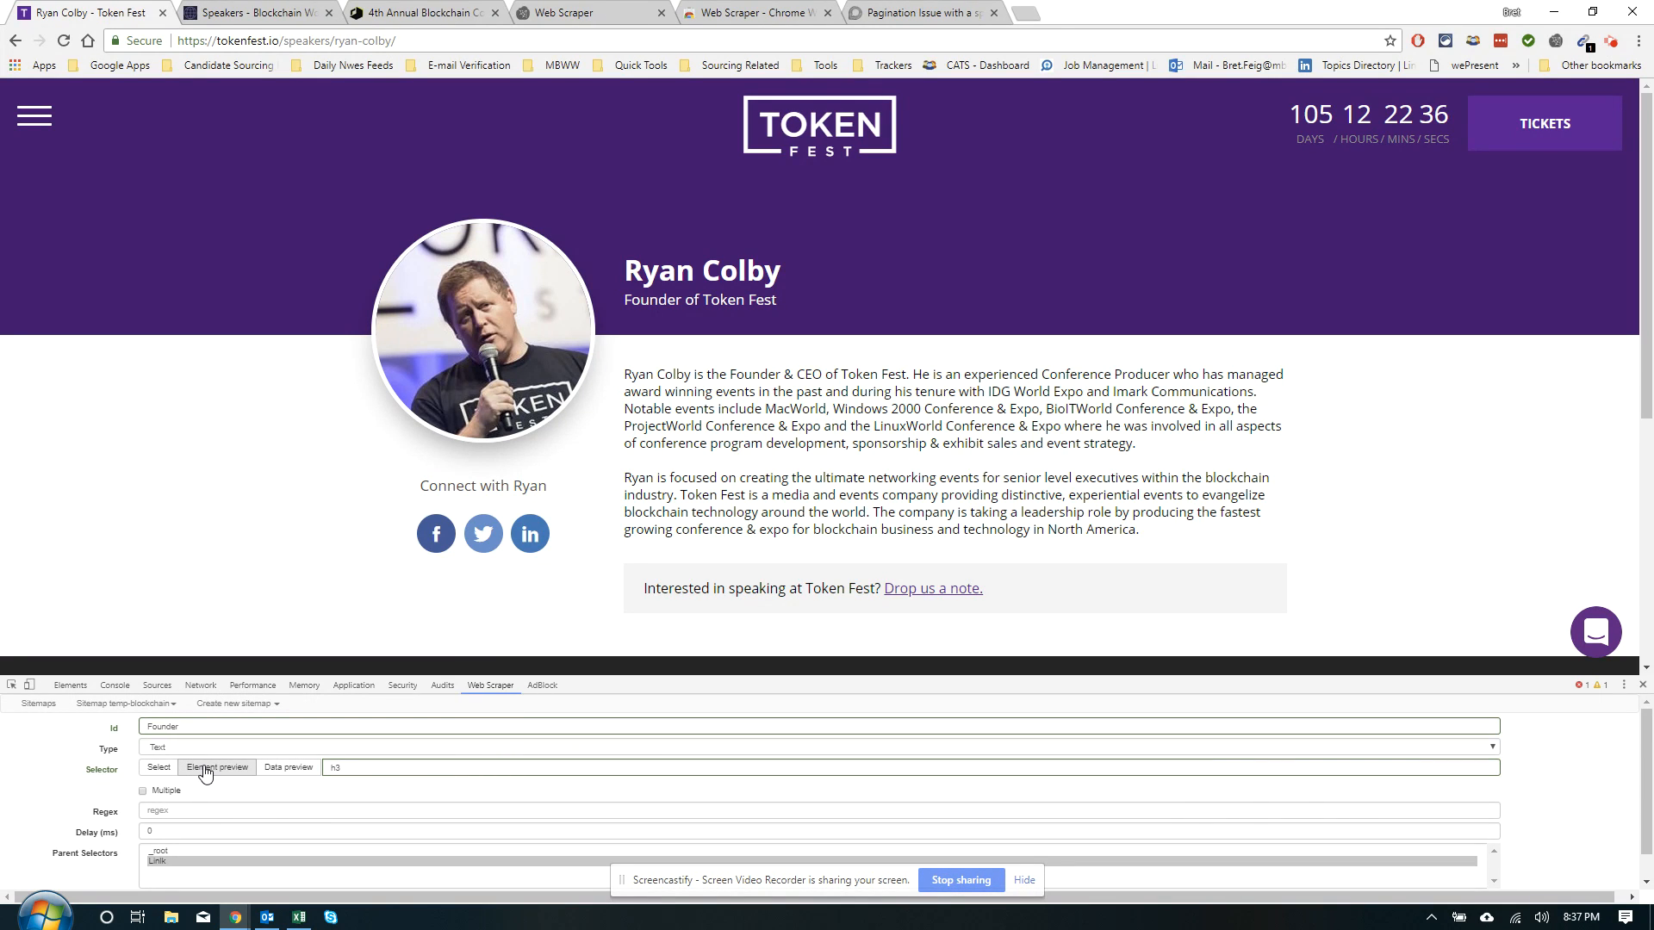
pyautogui.scroll(-1, 205, 774)
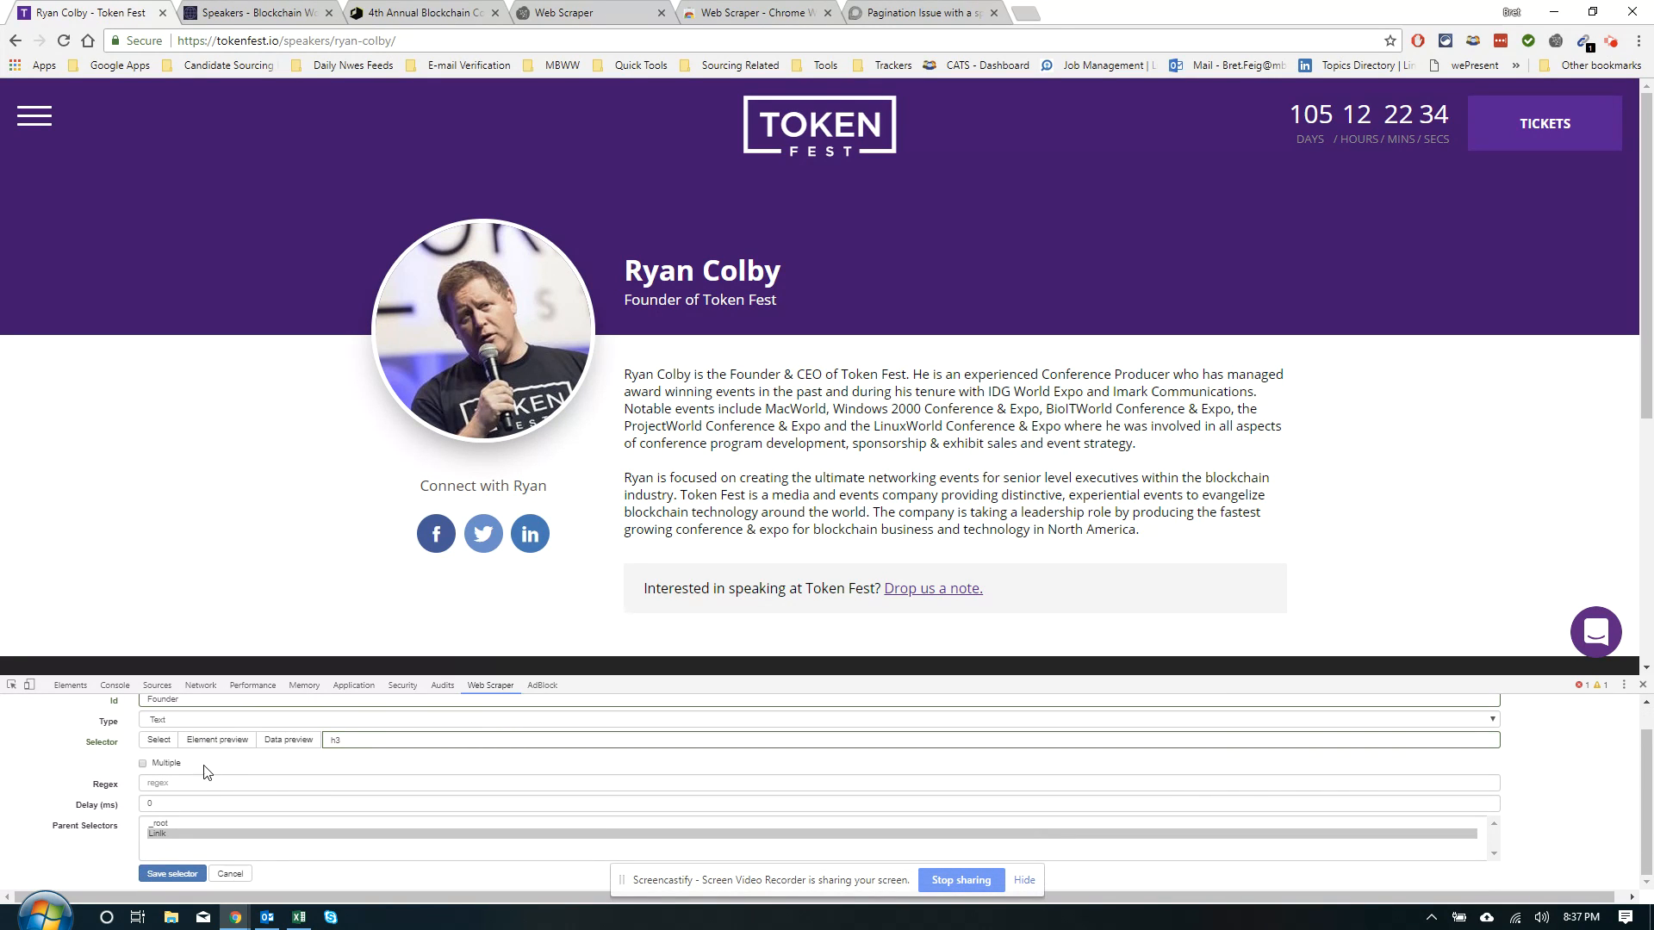
pyautogui.click(169, 873)
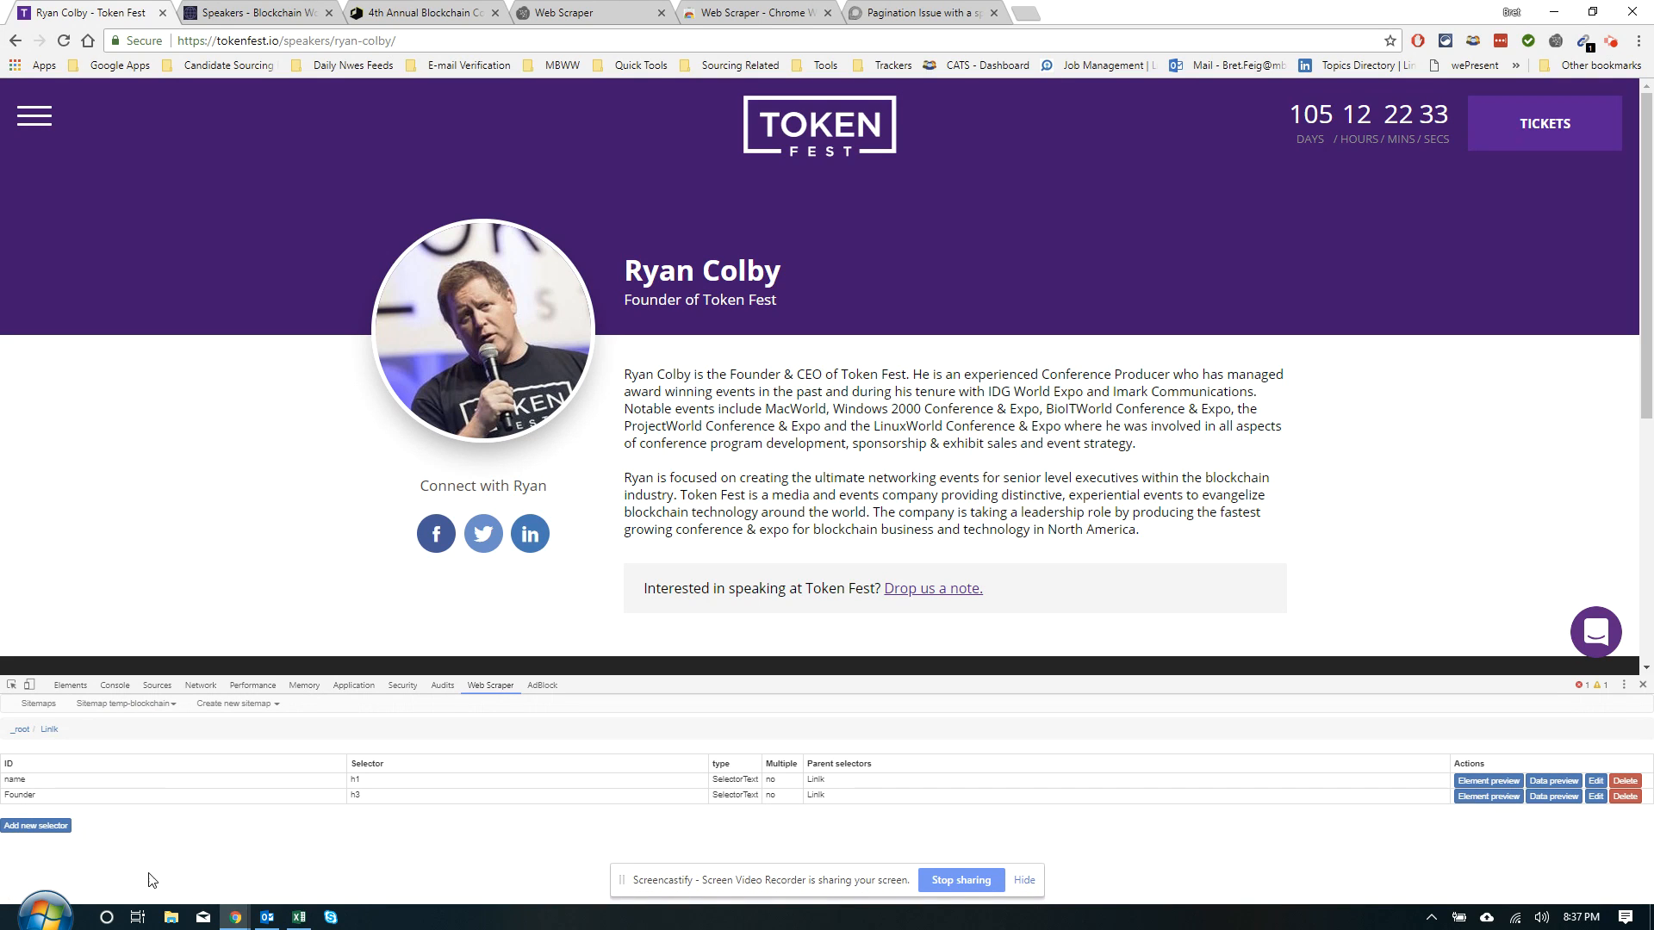
pyautogui.click(50, 831)
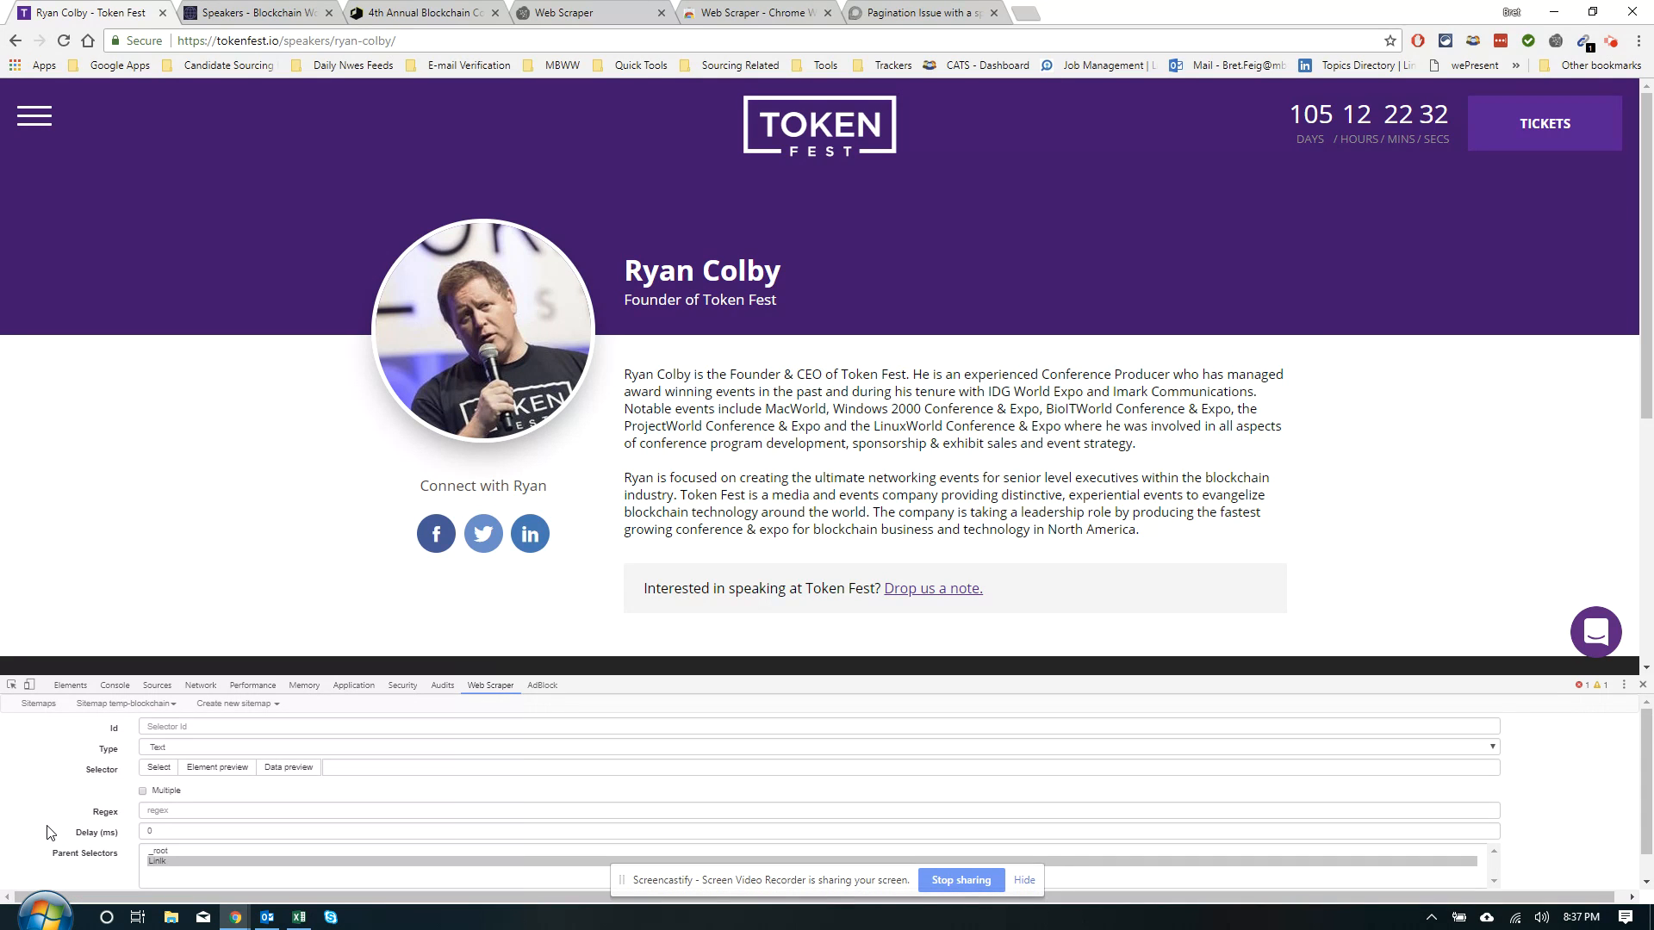
# Add a 'bio' Text selector capturing the speaker's biography paragraphs (p)
pyautogui.click(164, 769)
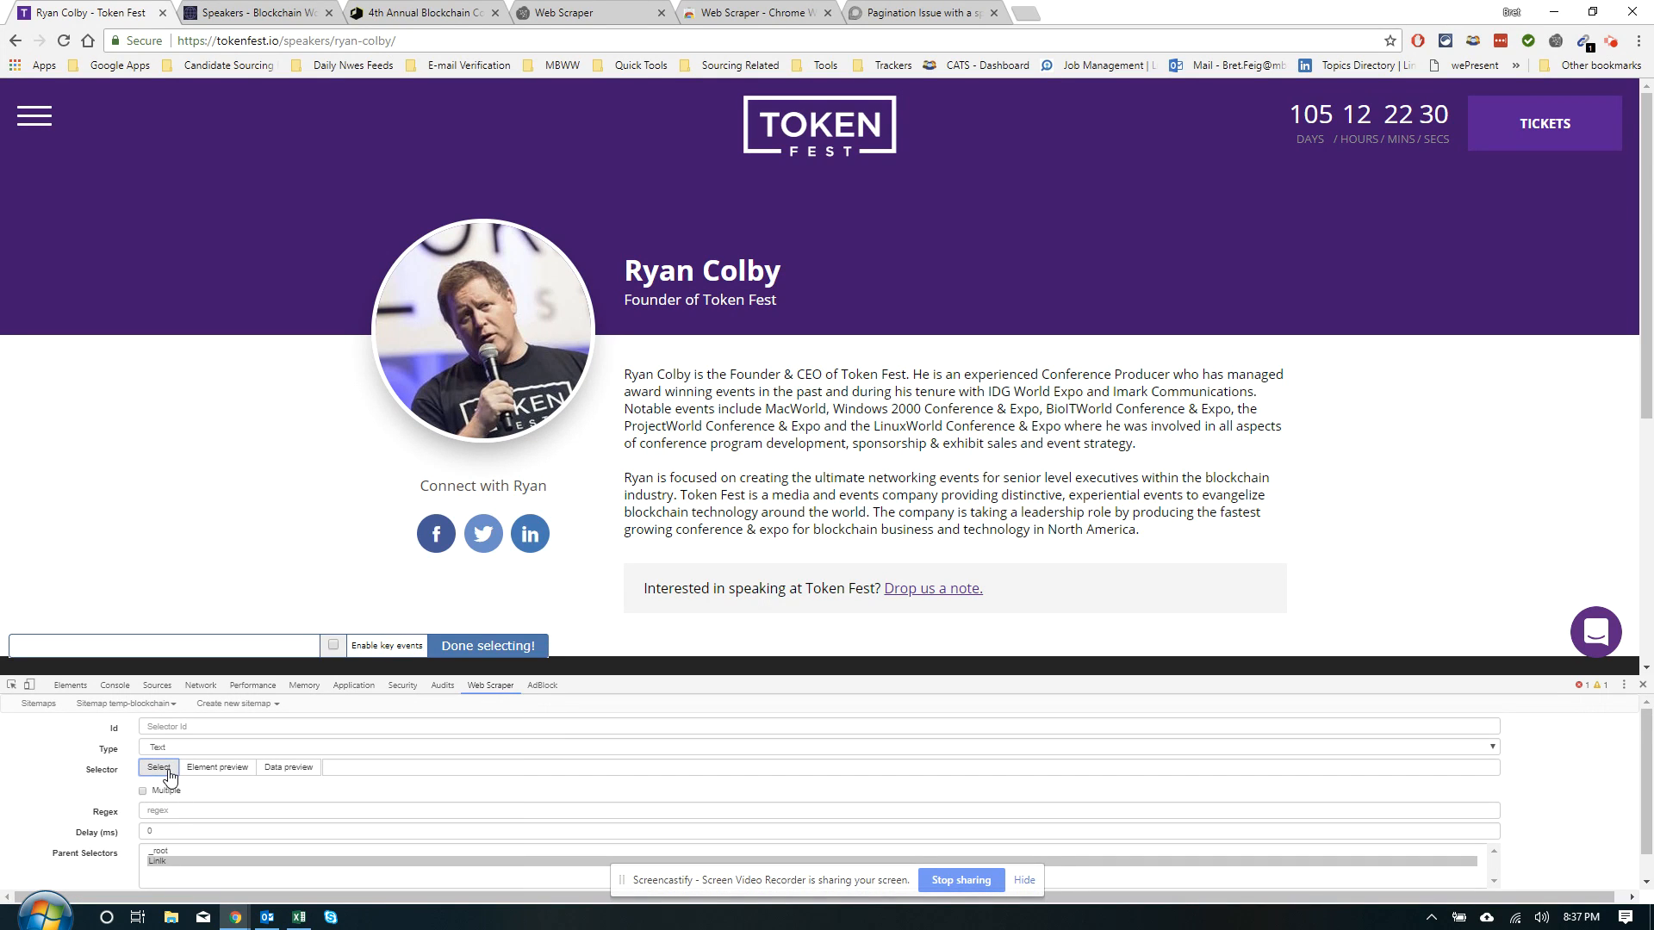
pyautogui.click(731, 457)
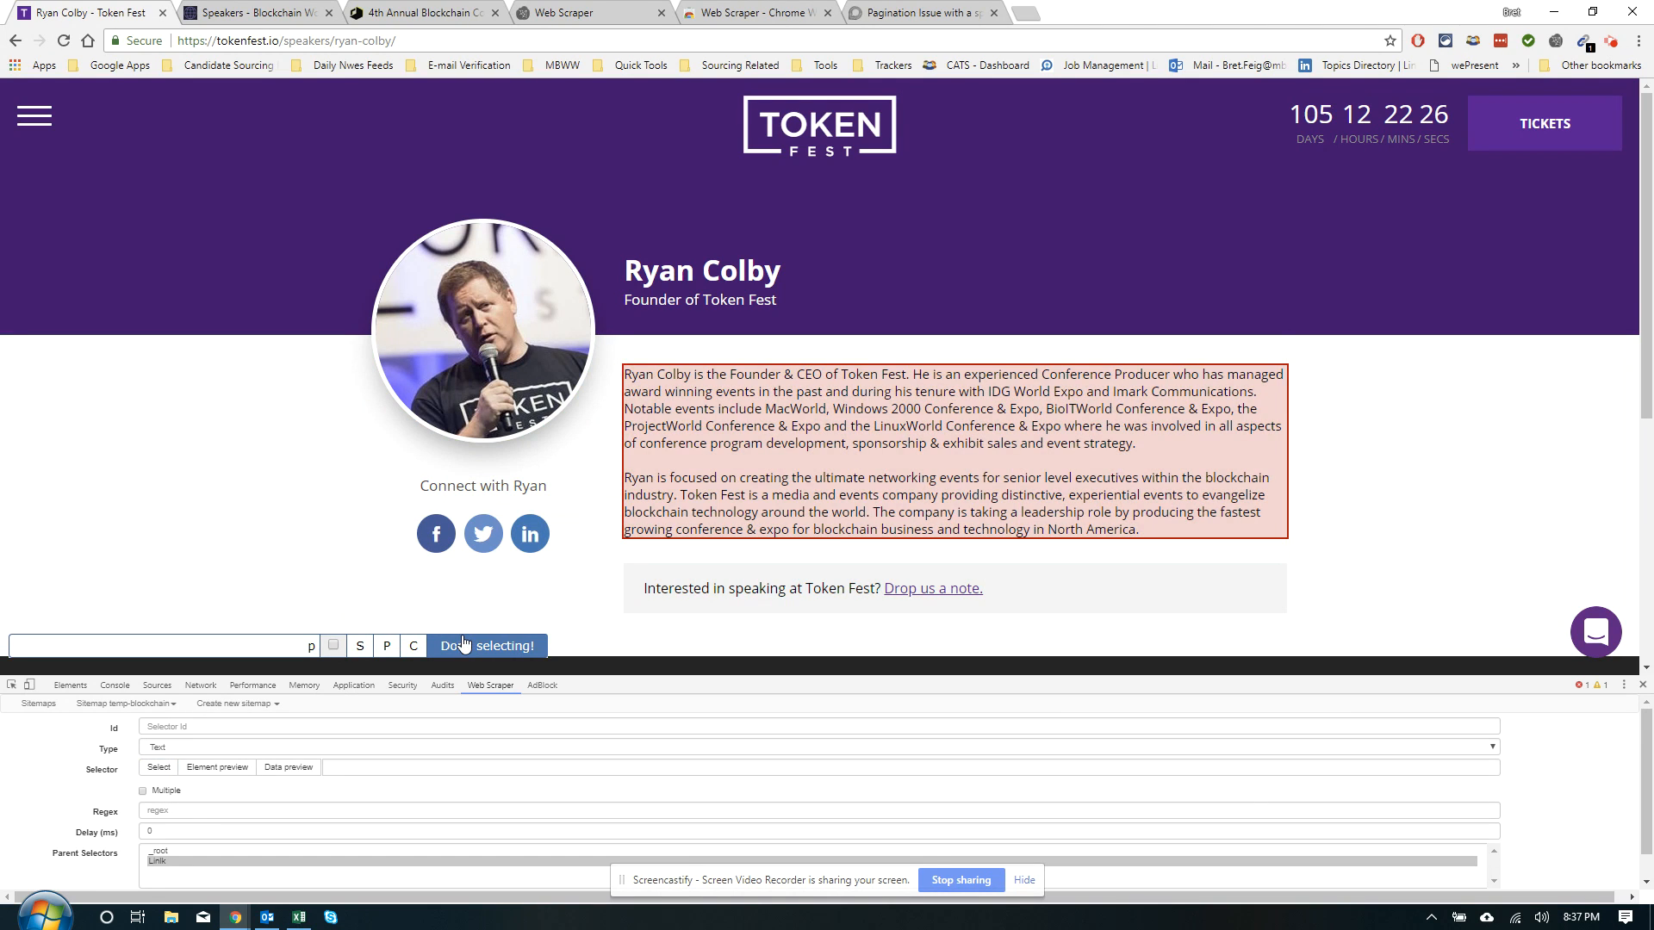
pyautogui.click(463, 644)
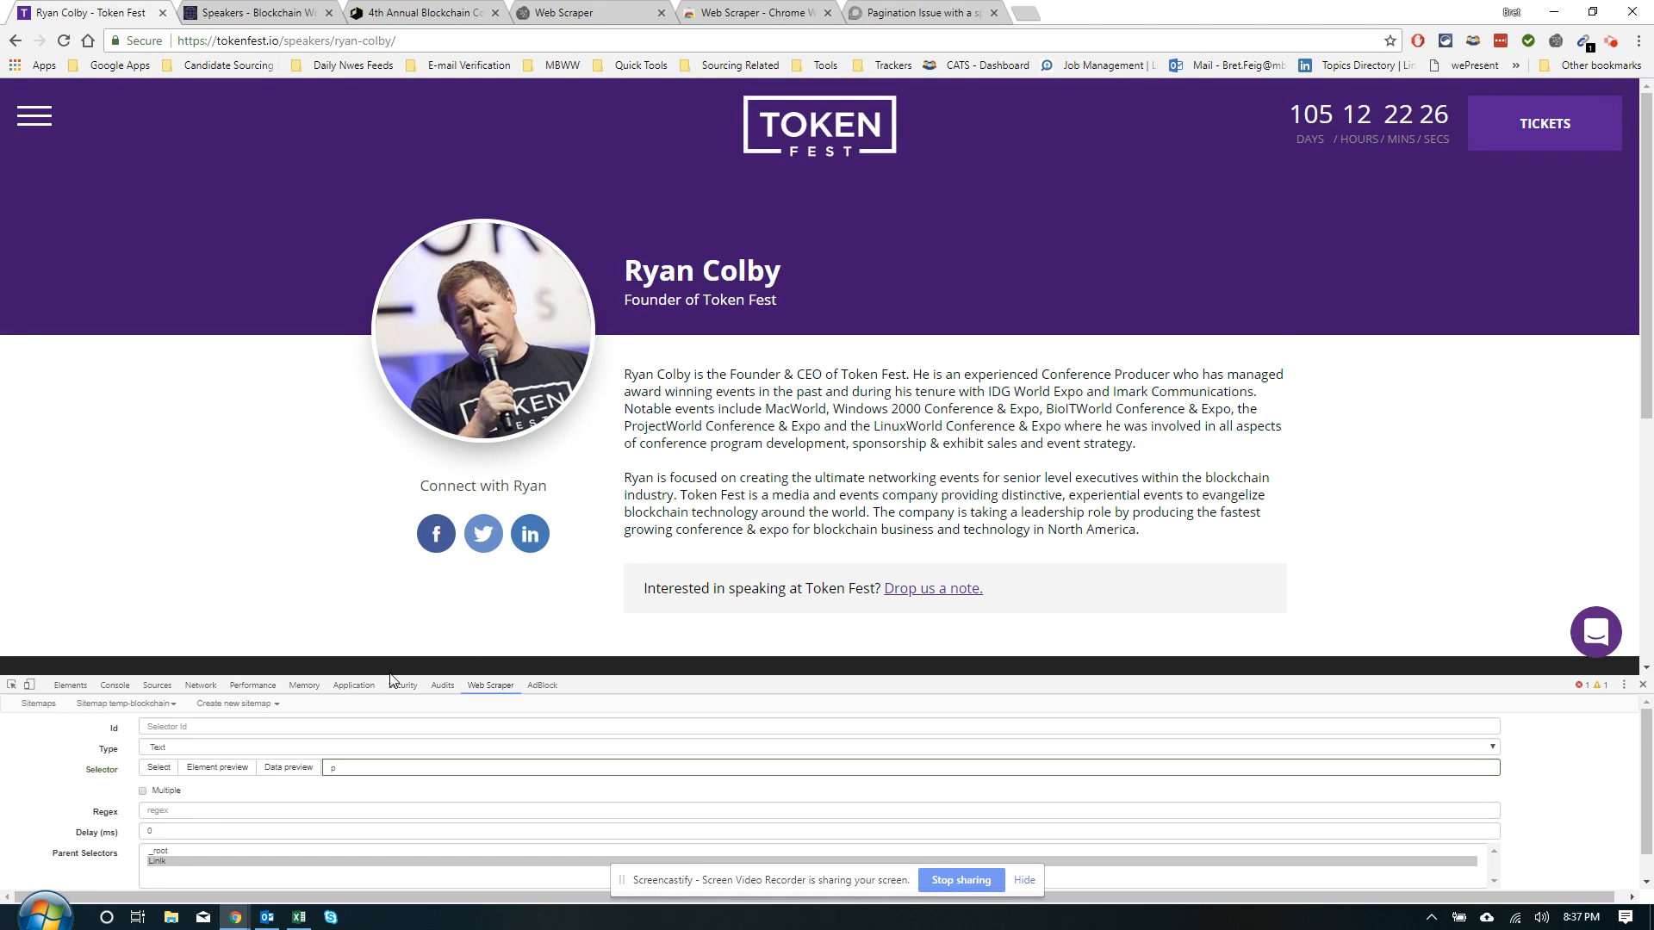
pyautogui.click(282, 765)
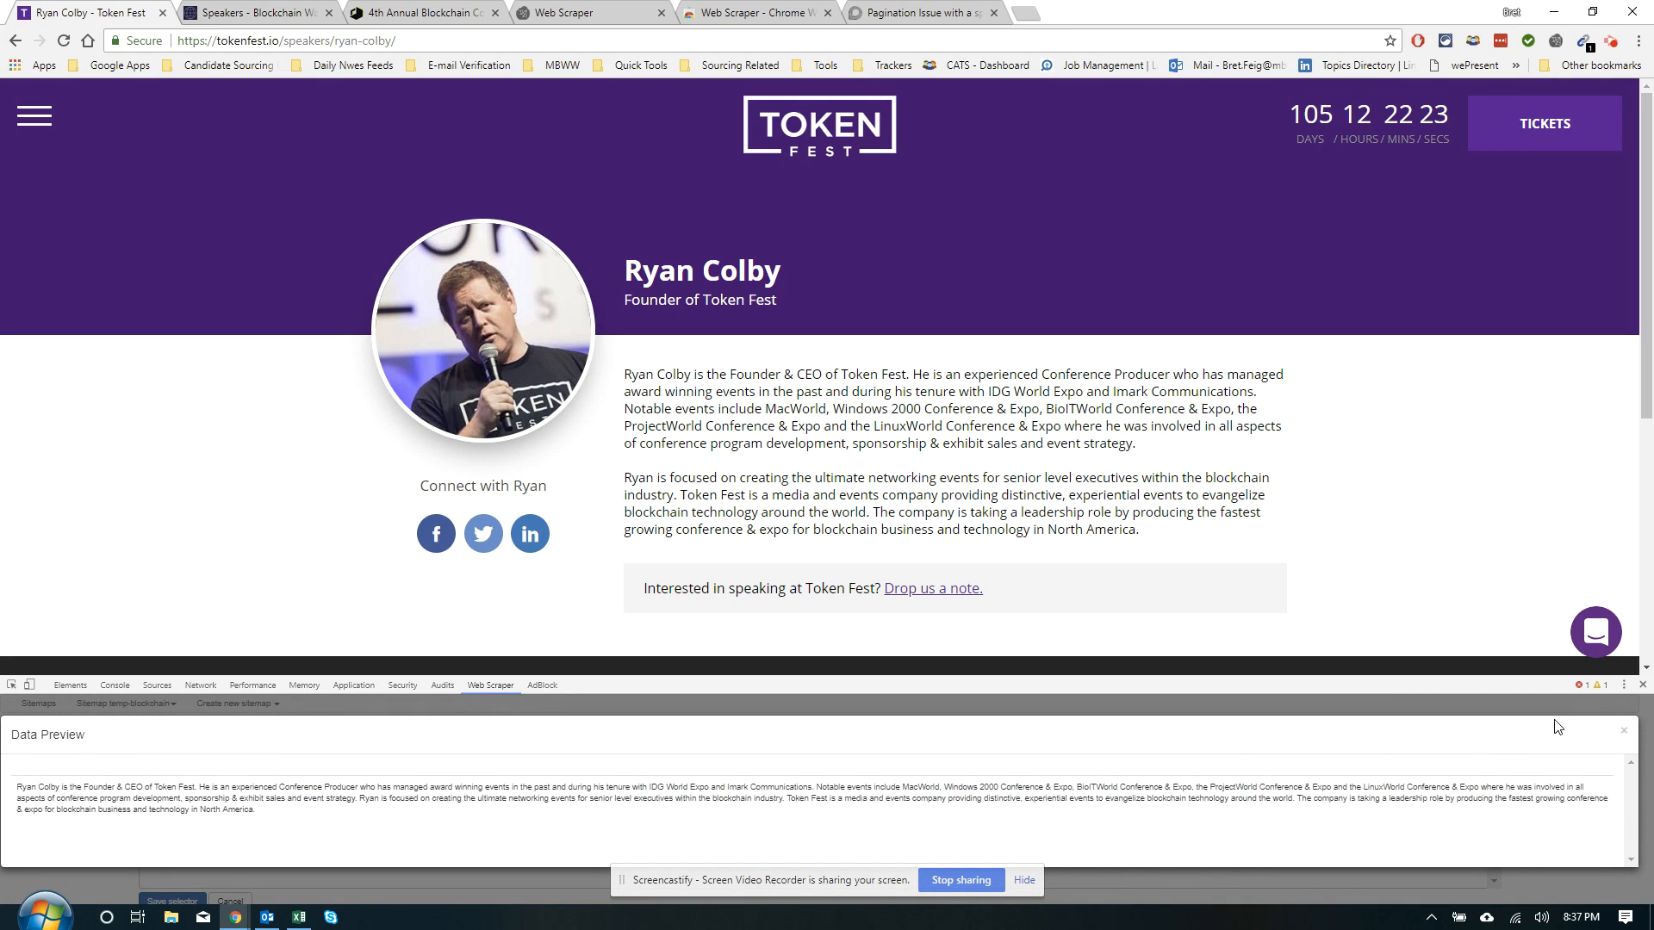
pyautogui.click(1623, 730)
pyautogui.click(232, 726)
pyautogui.write('bio')
pyautogui.scroll(-1, 215, 775)
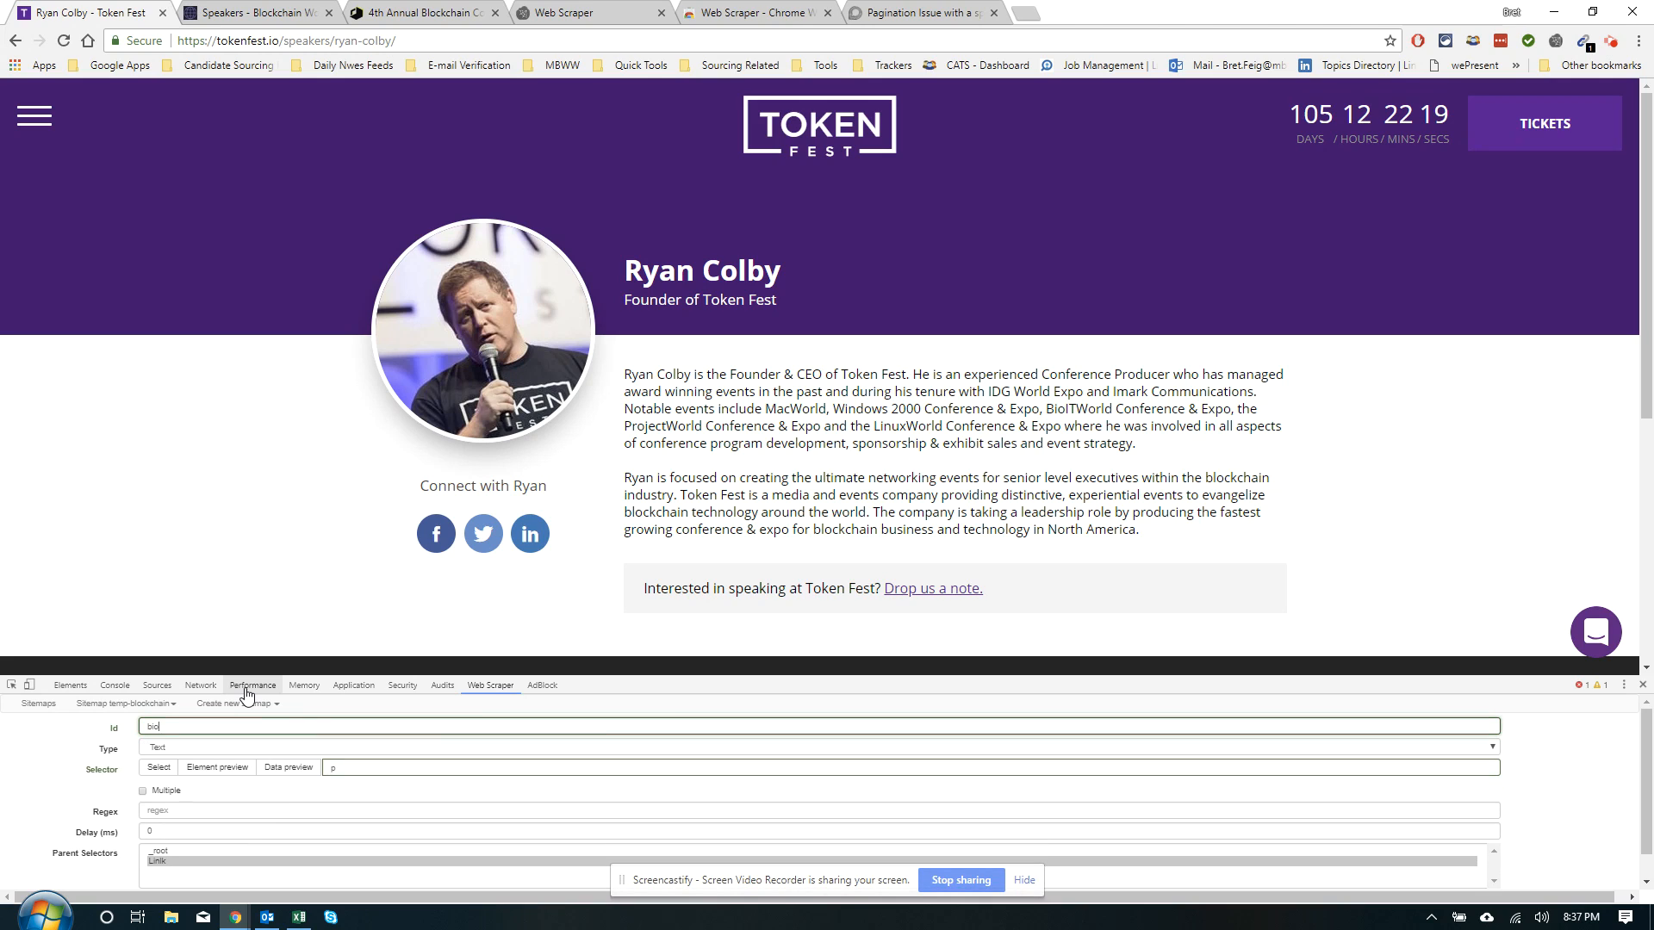
pyautogui.click(172, 874)
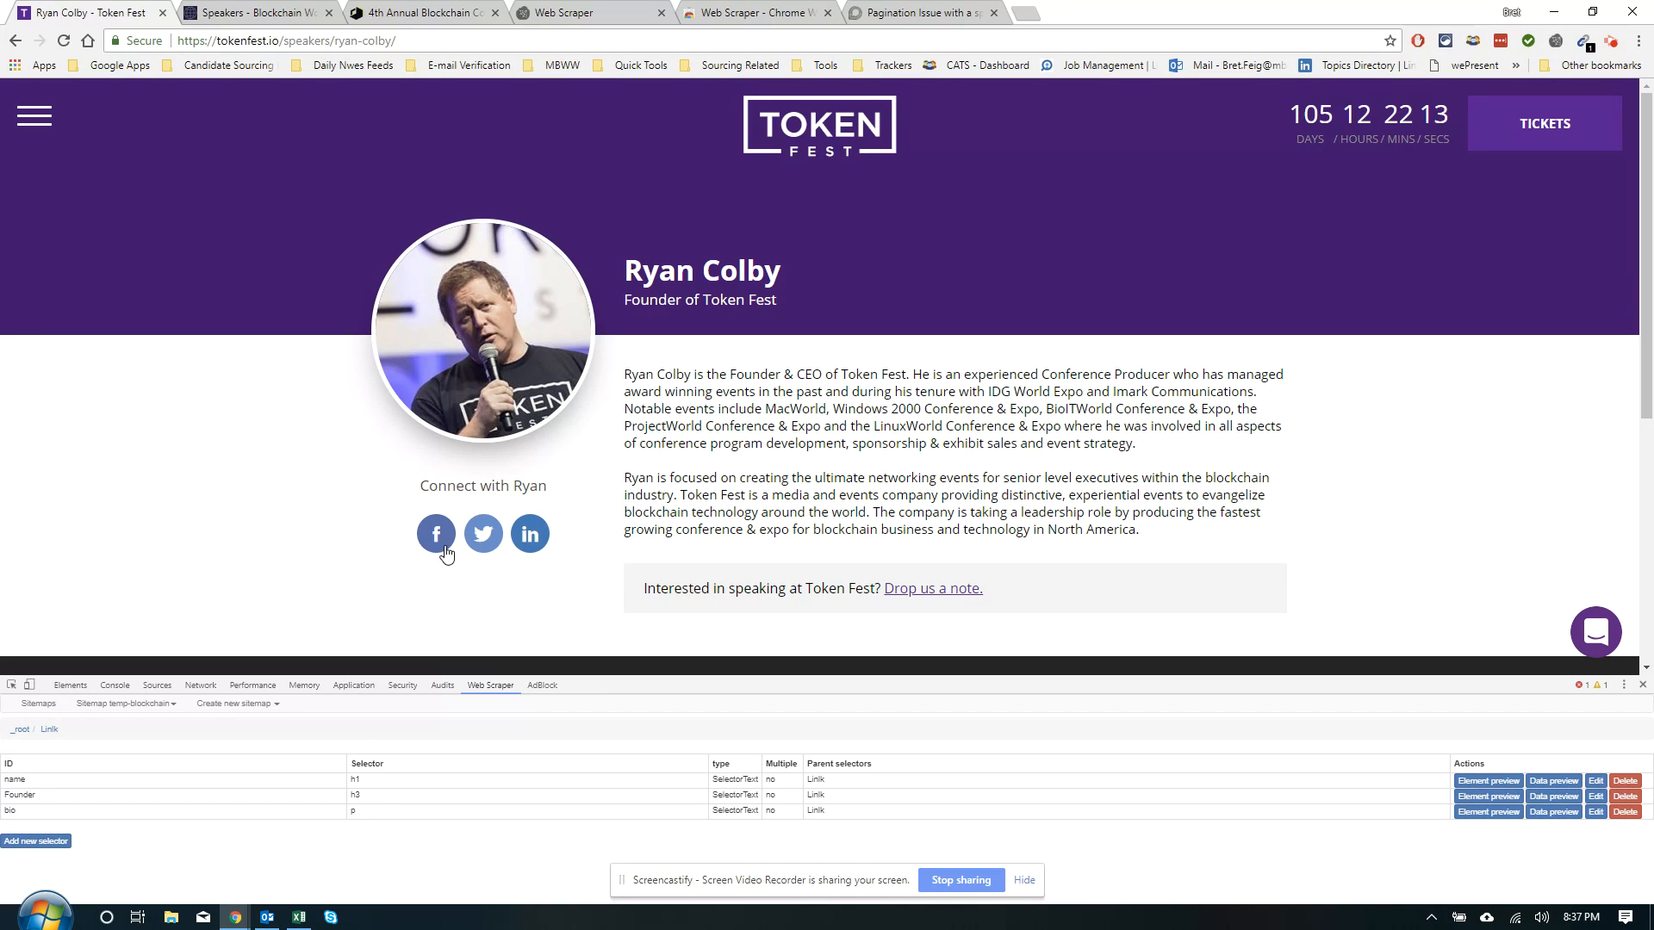
# Start a new child selector on the speaker's Facebook icon, a.speaker-pg-social.social-fb
pyautogui.click(43, 842)
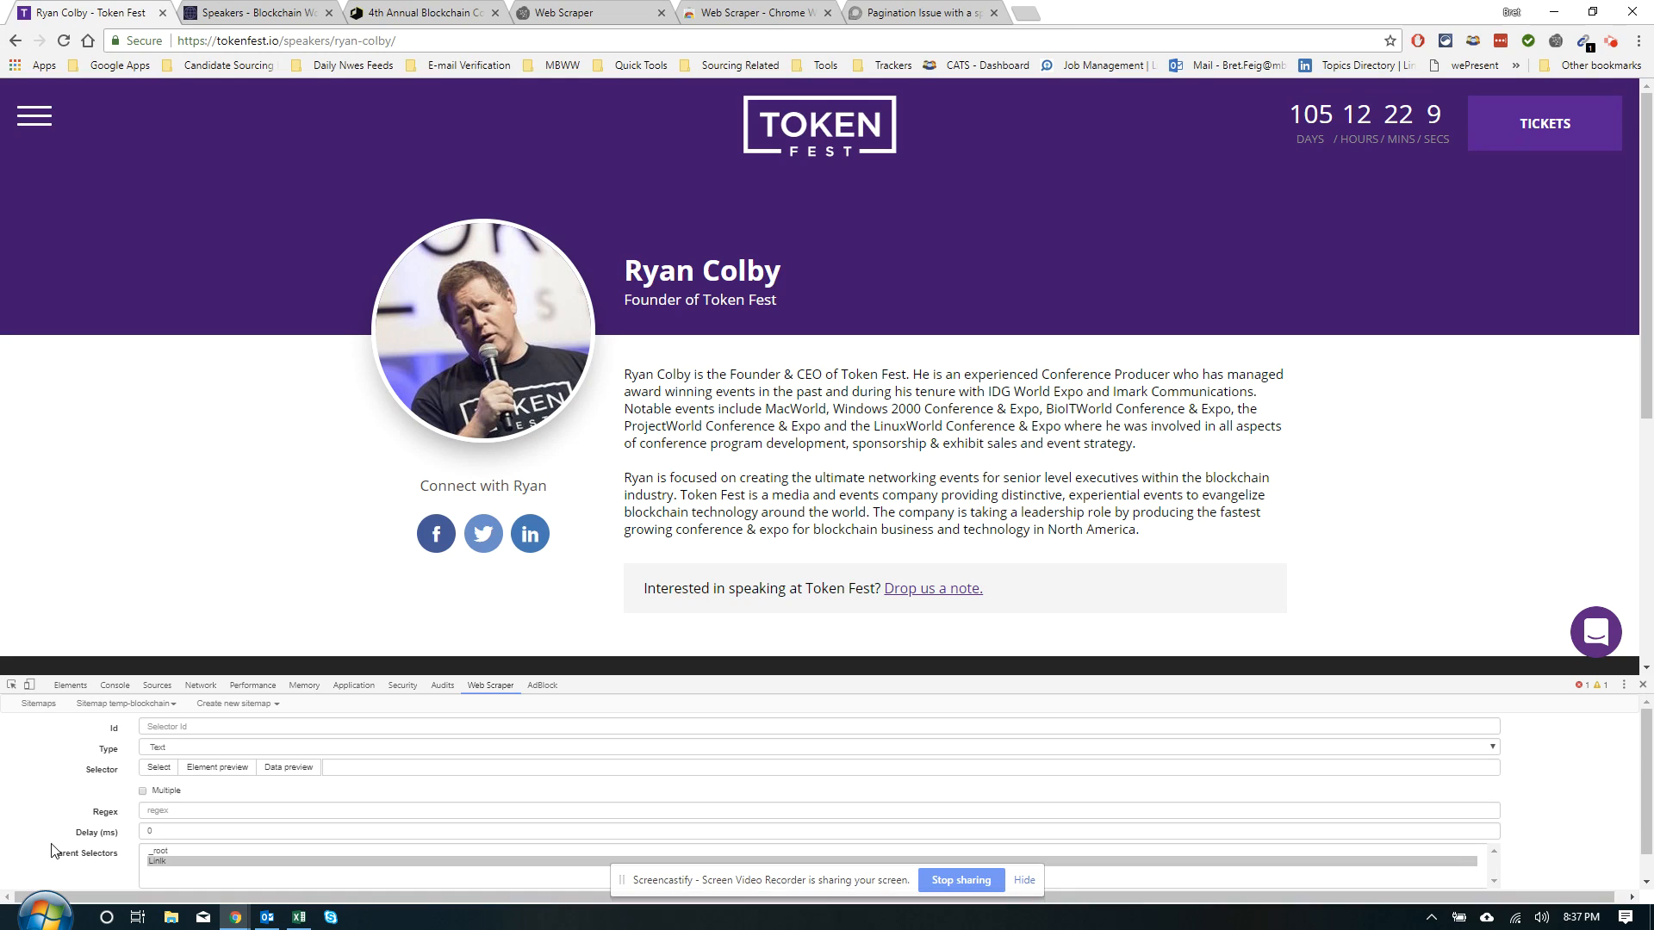
pyautogui.click(159, 766)
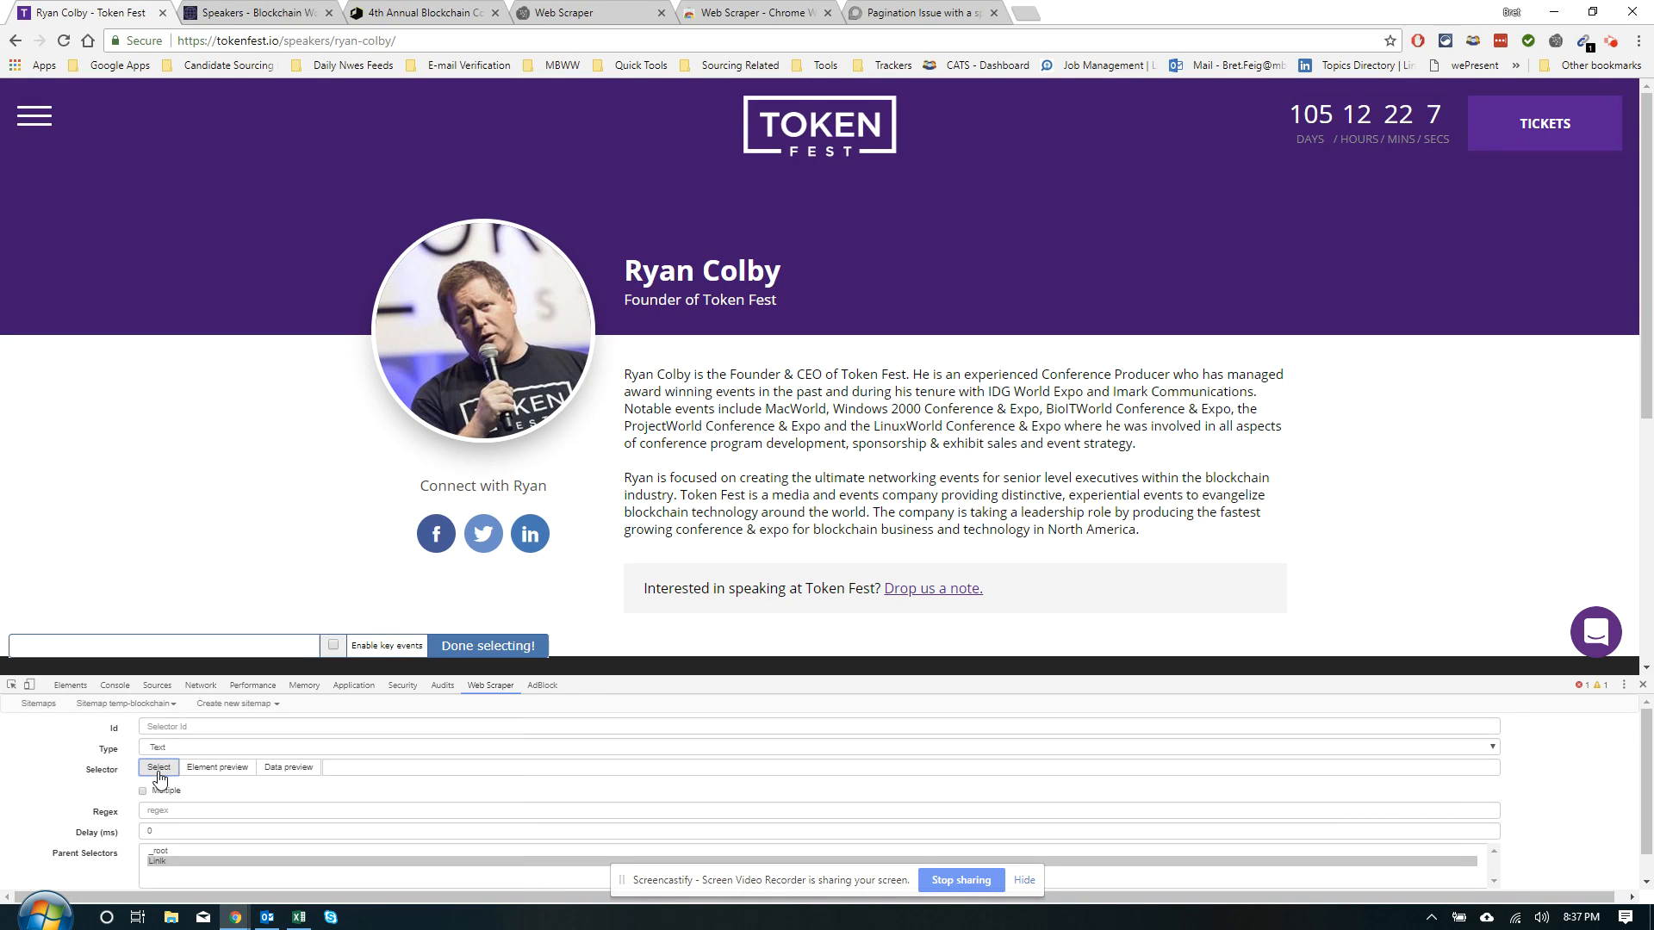
pyautogui.click(436, 538)
pyautogui.click(429, 639)
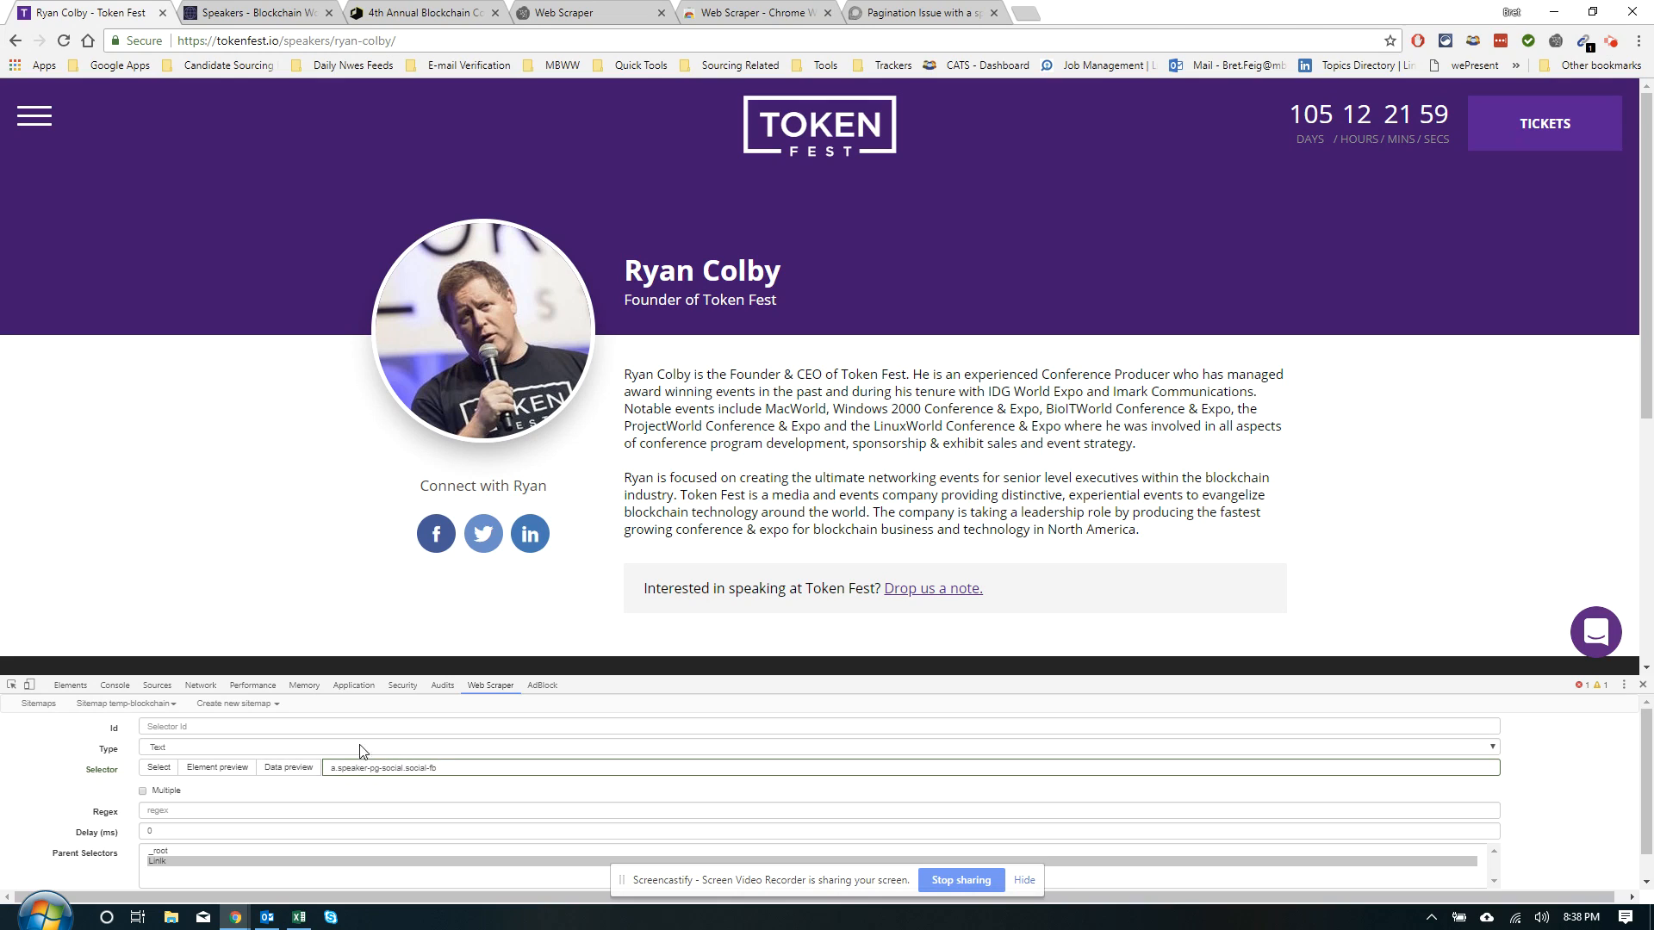
pyautogui.click(225, 769)
pyautogui.click(229, 769)
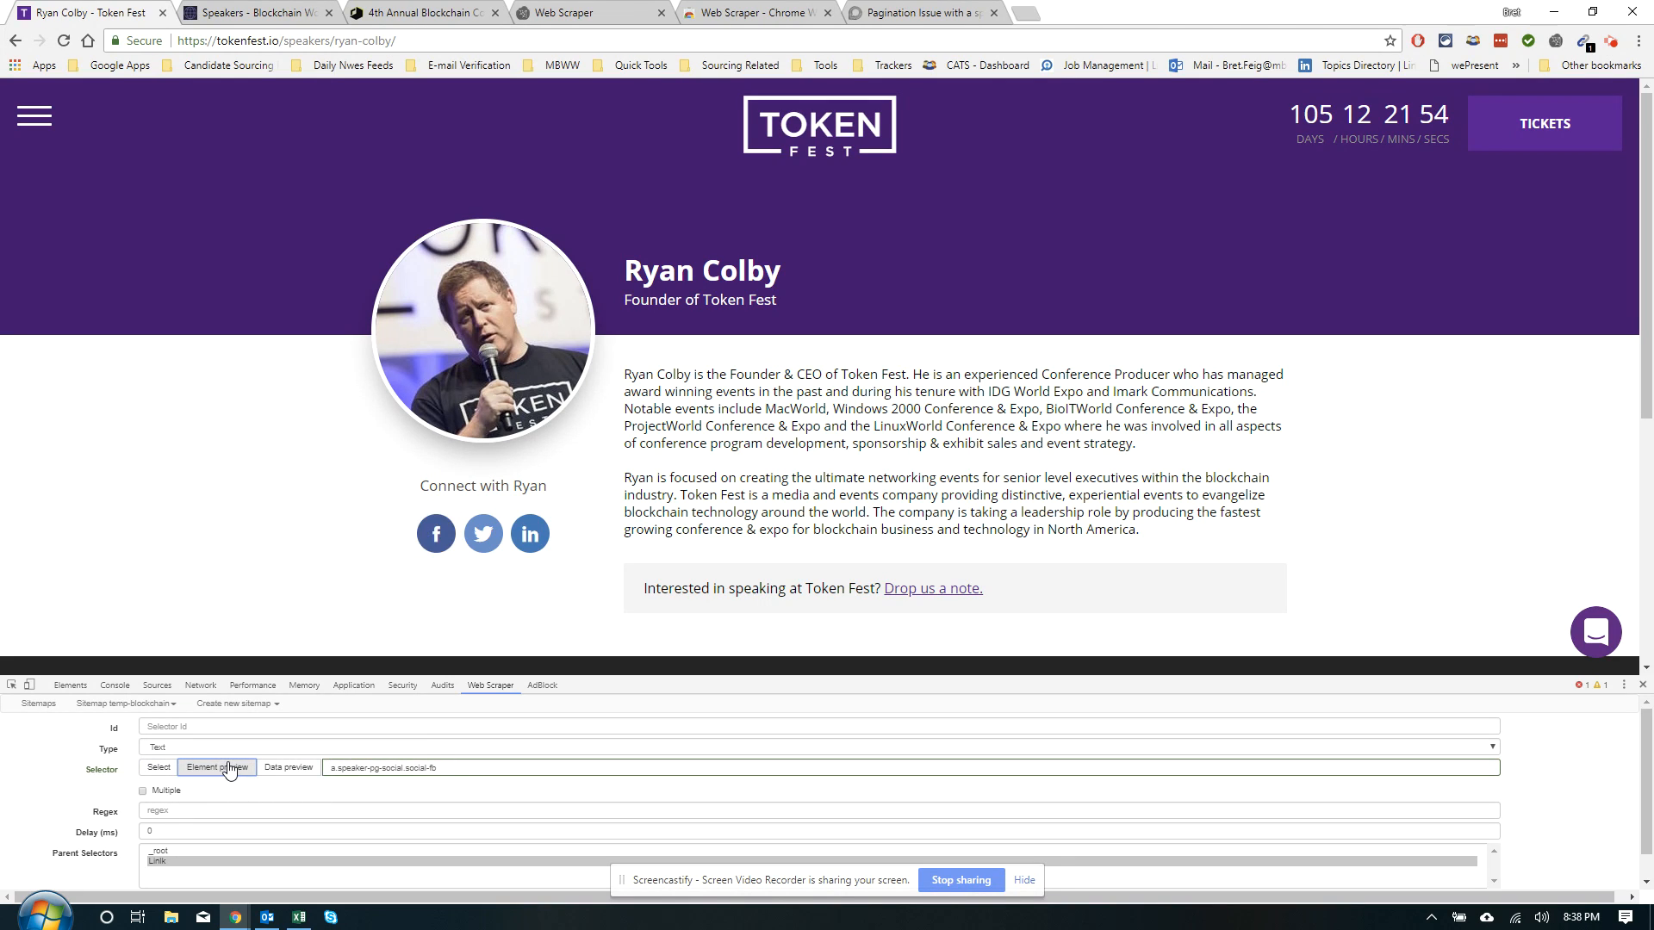
pyautogui.click(288, 767)
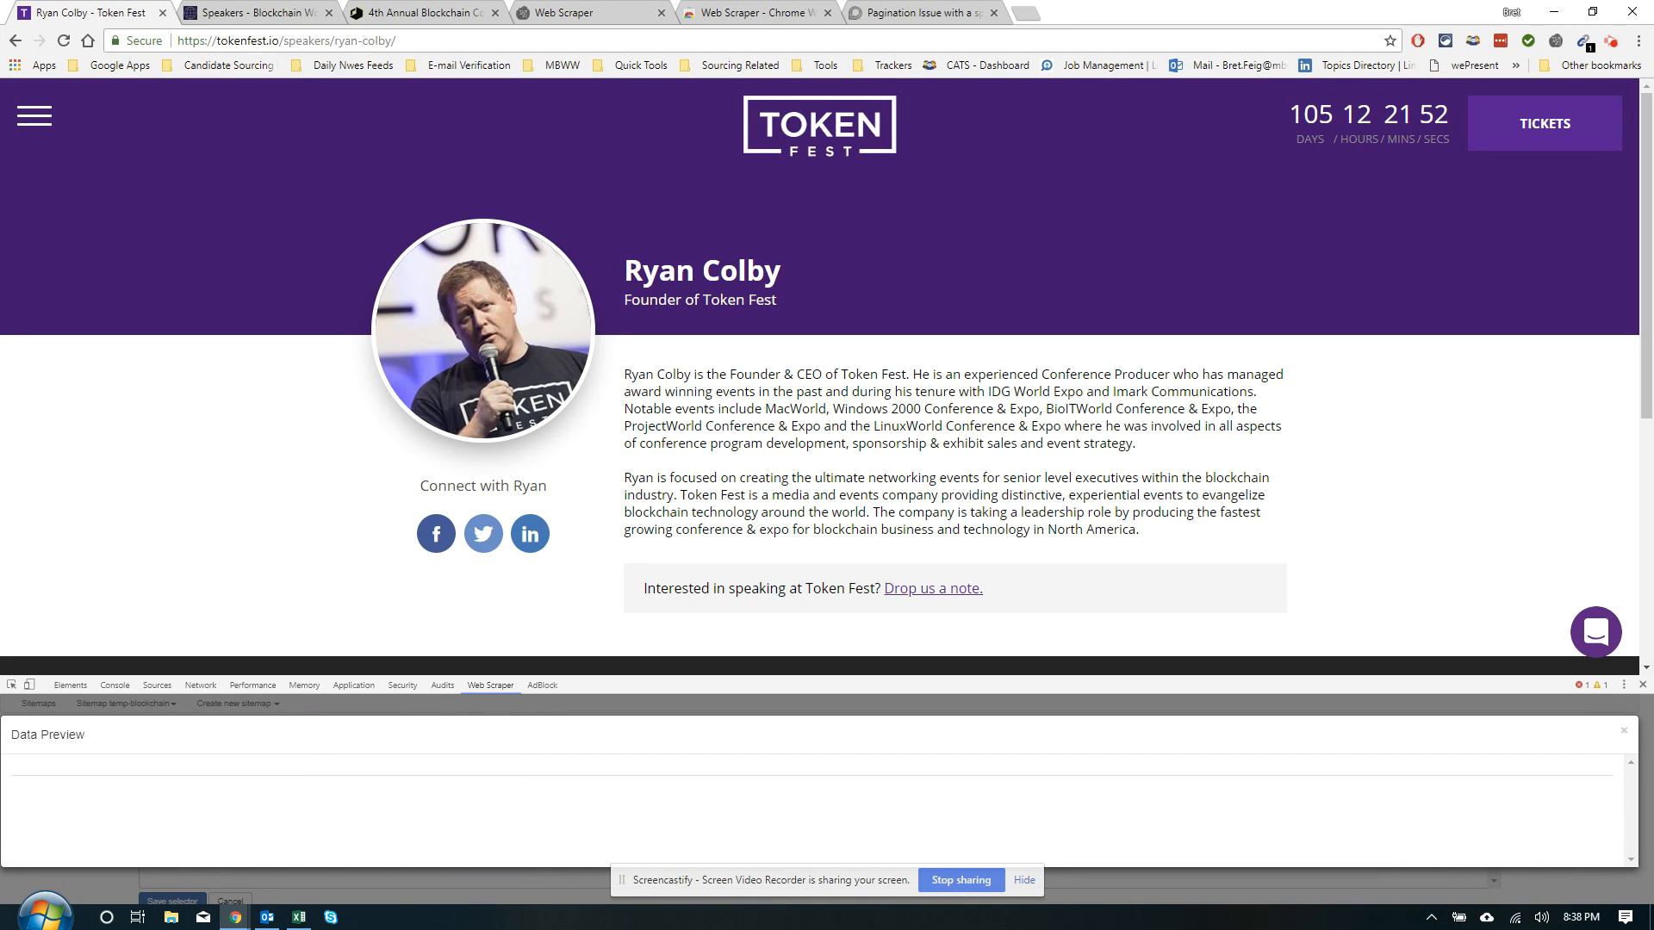
pyautogui.click(1625, 731)
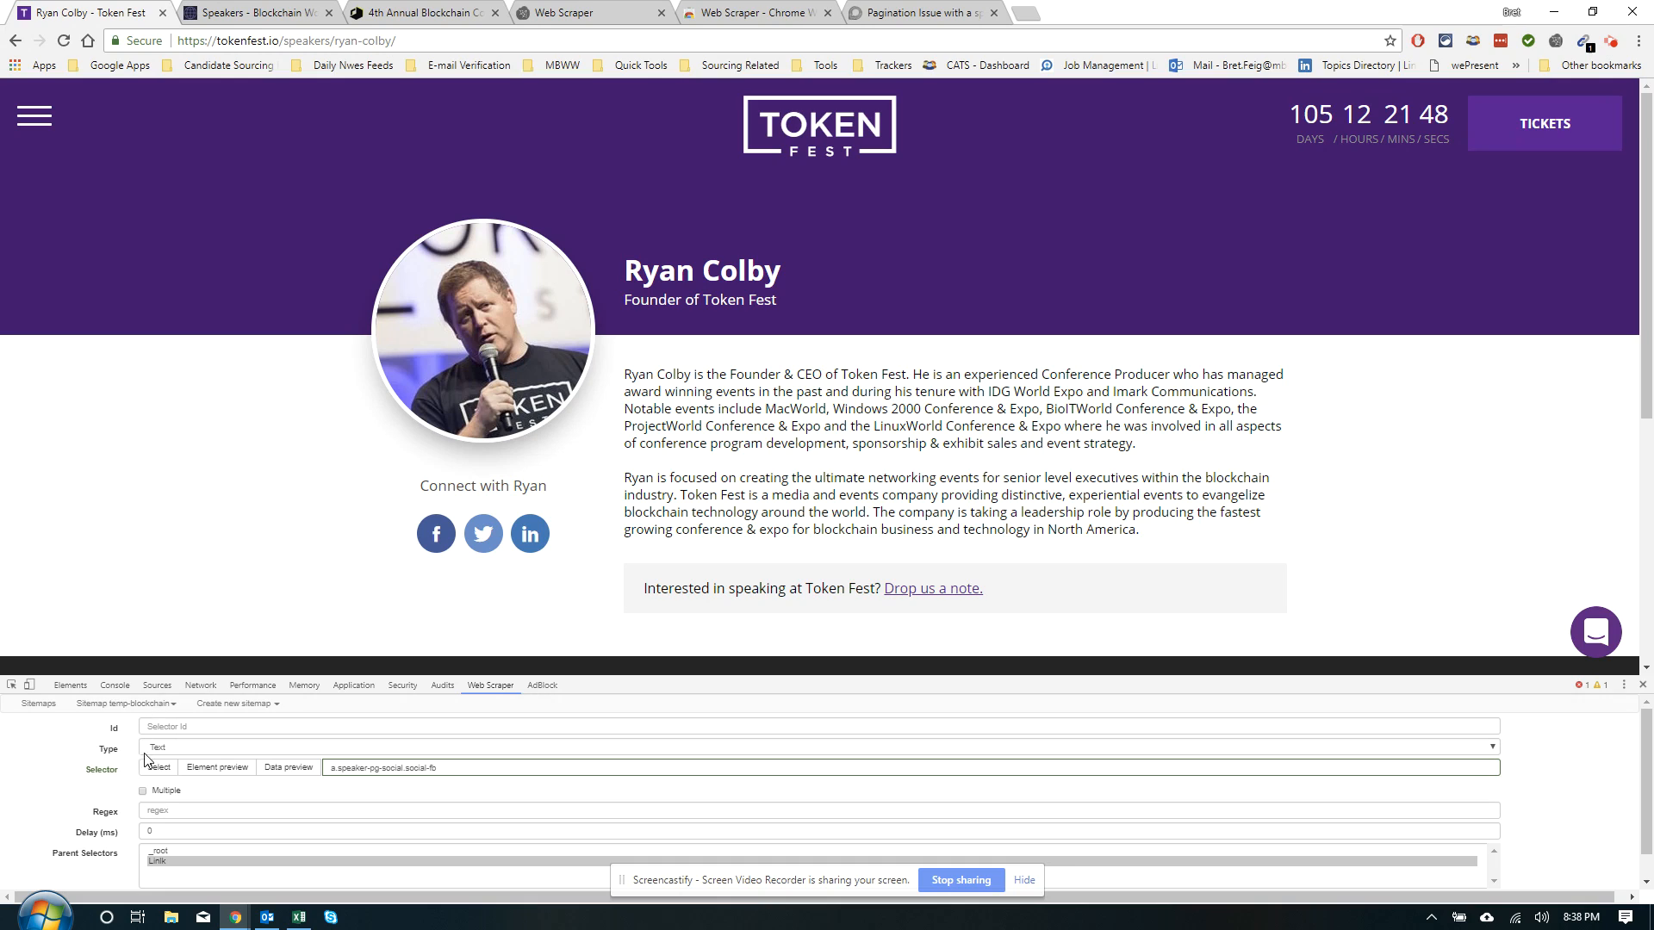
# Make it an Element attribute selector reading href, with id 'Facebook', and save it
pyautogui.click(165, 748)
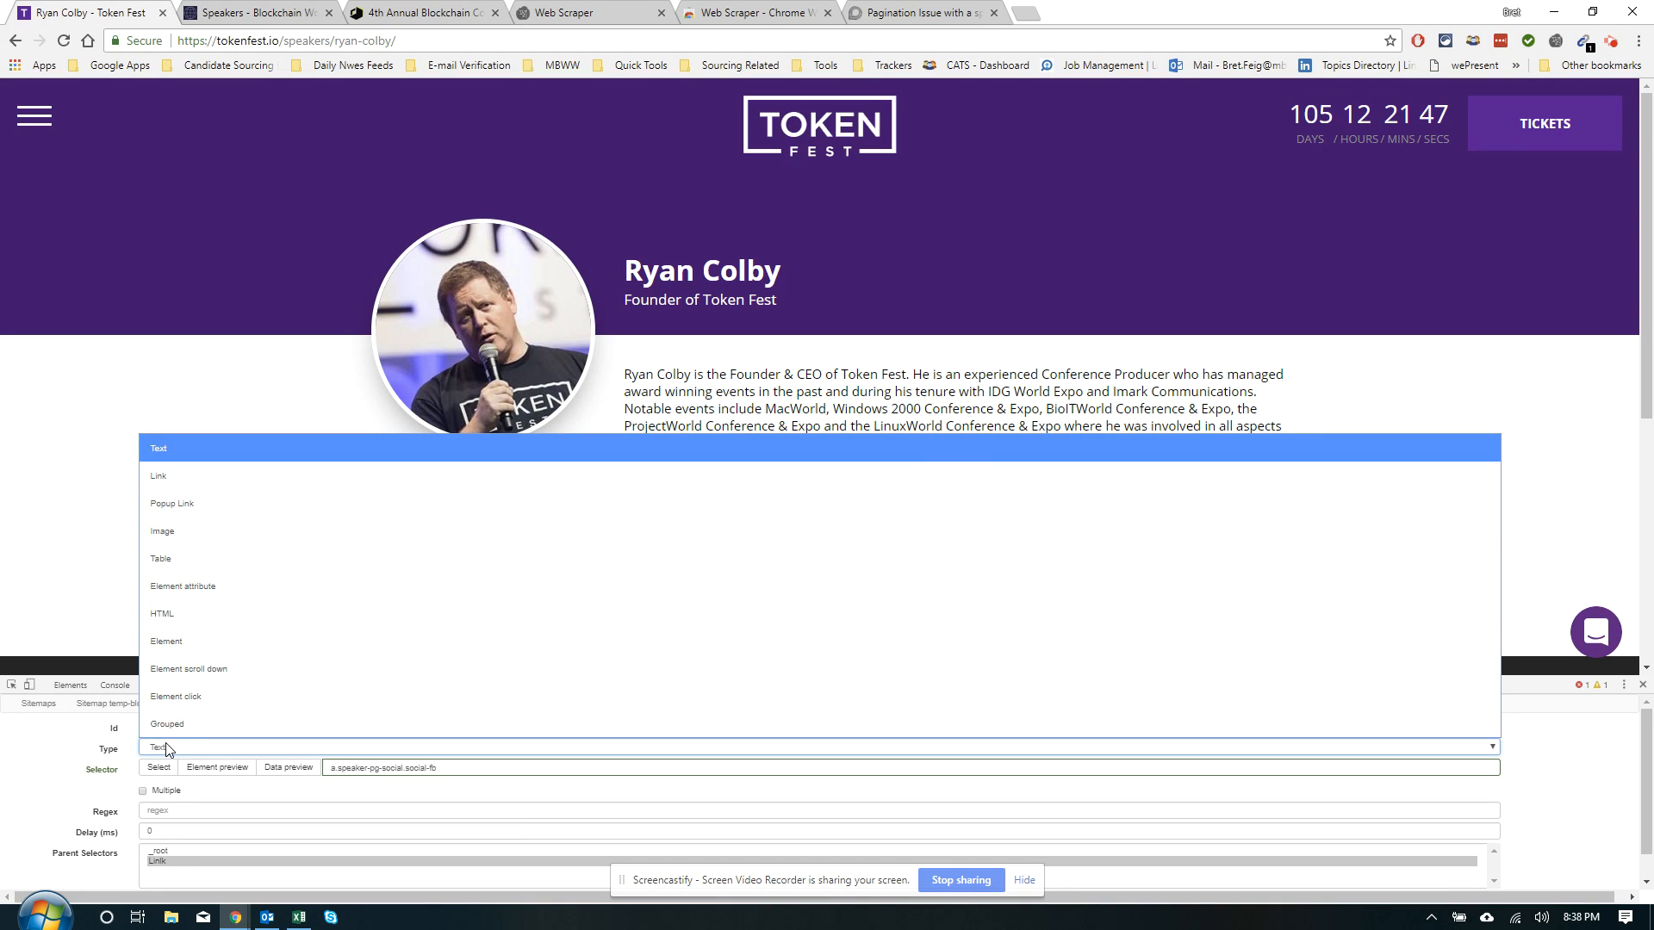
pyautogui.click(188, 590)
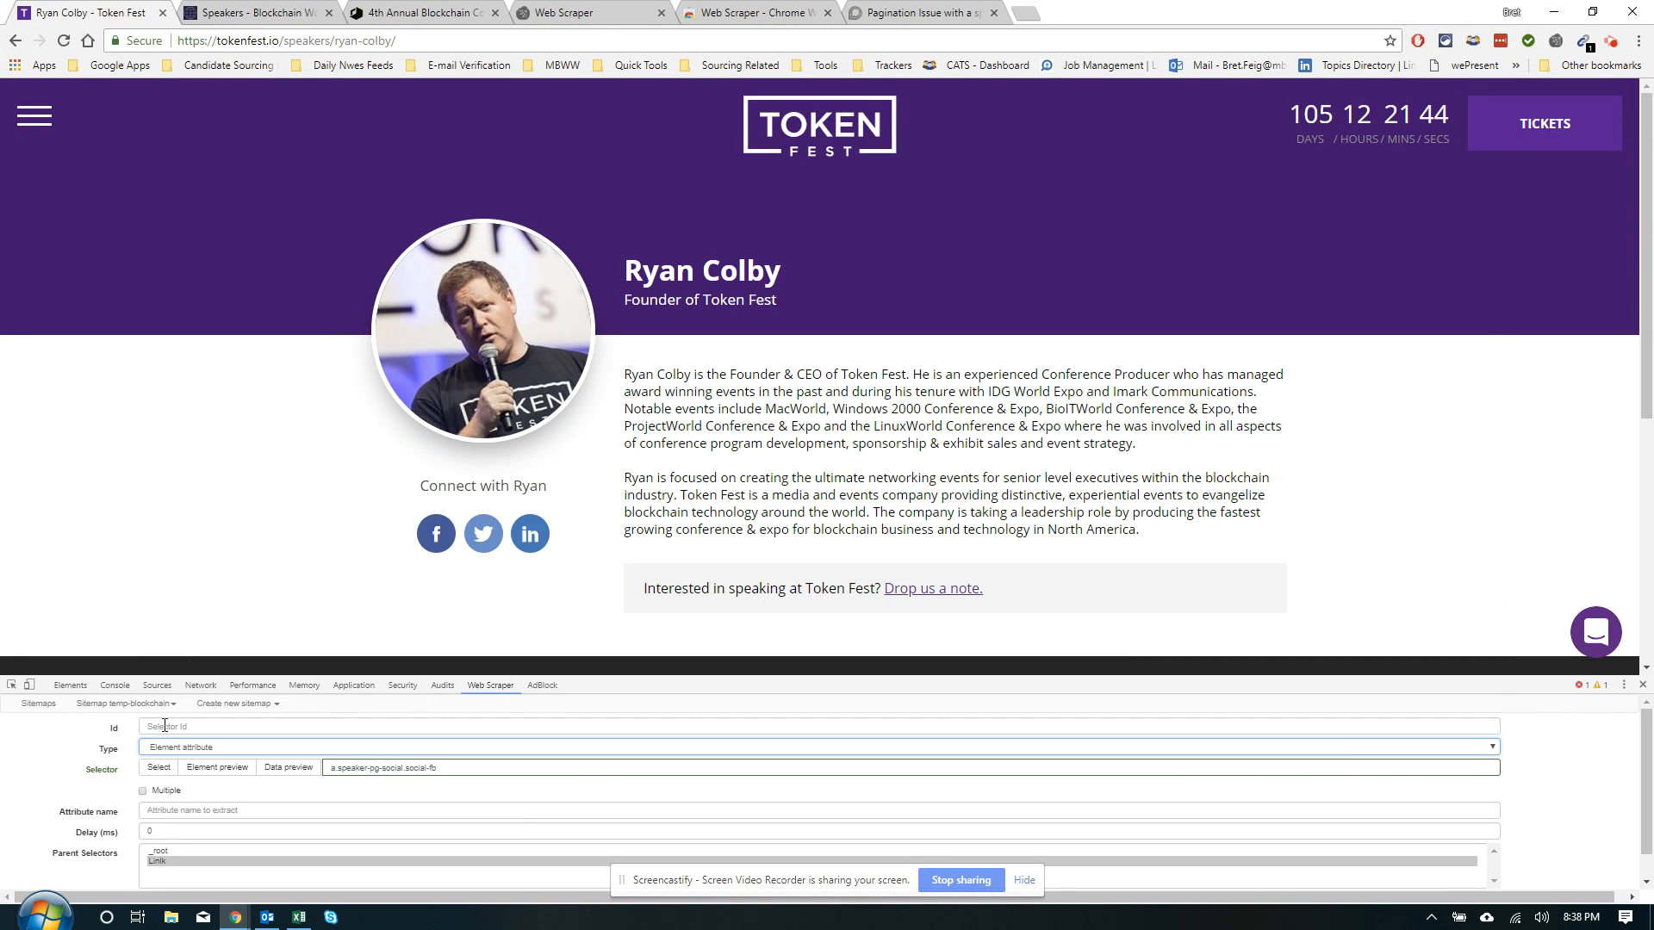
pyautogui.click(193, 807)
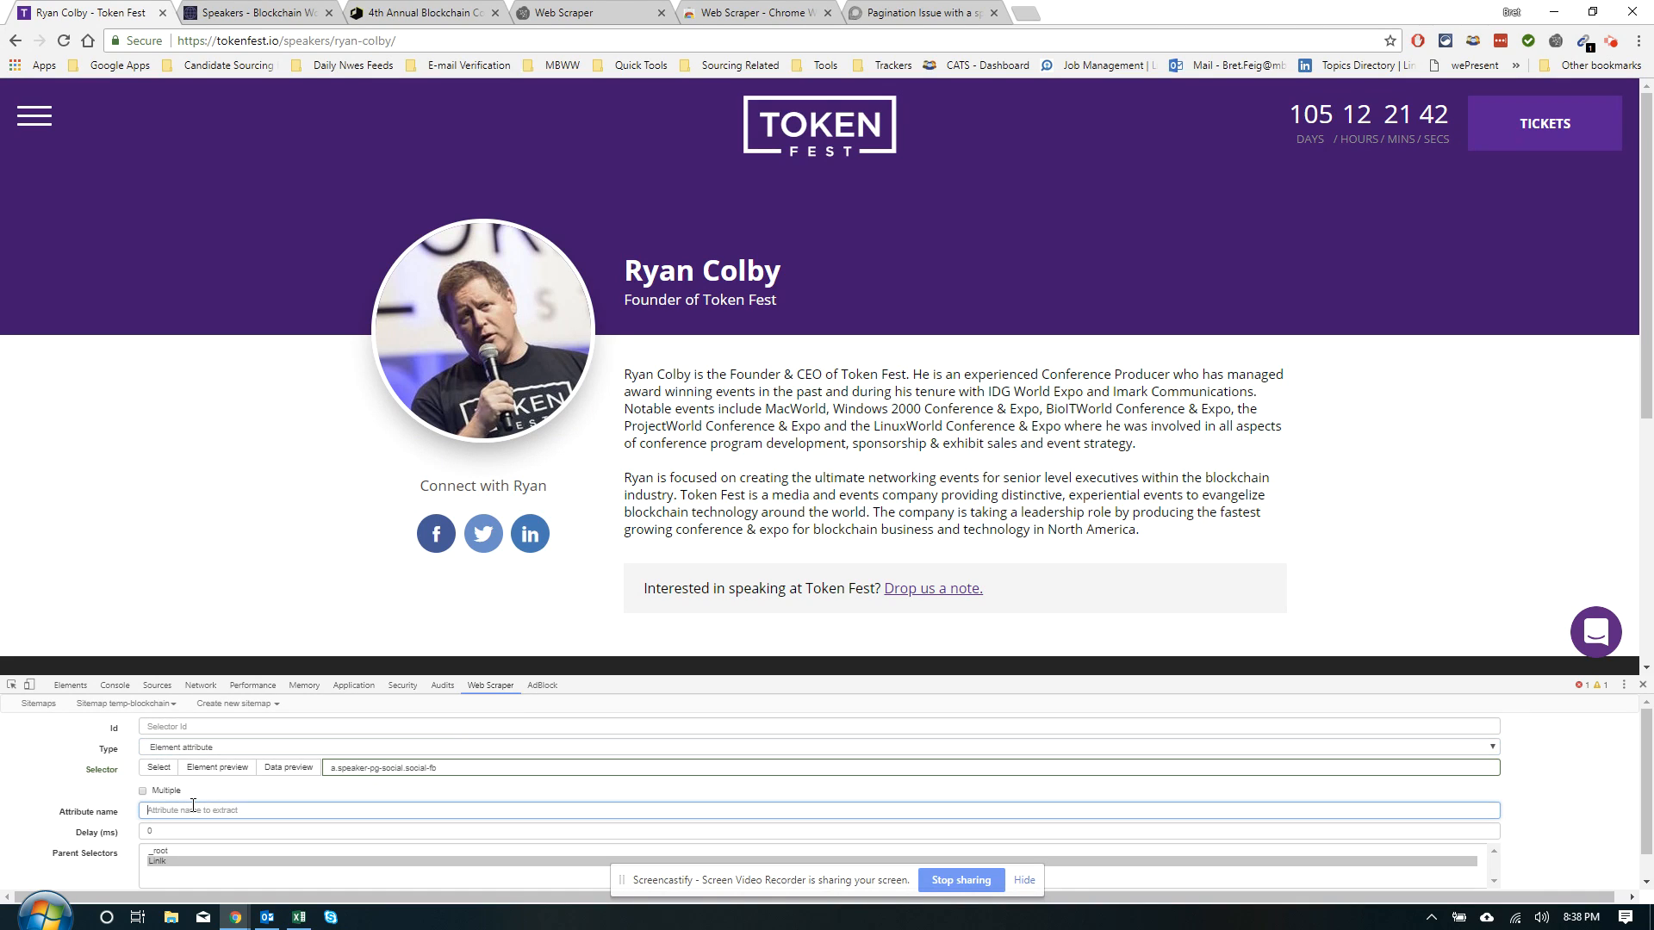
pyautogui.write('href')
pyautogui.click(227, 718)
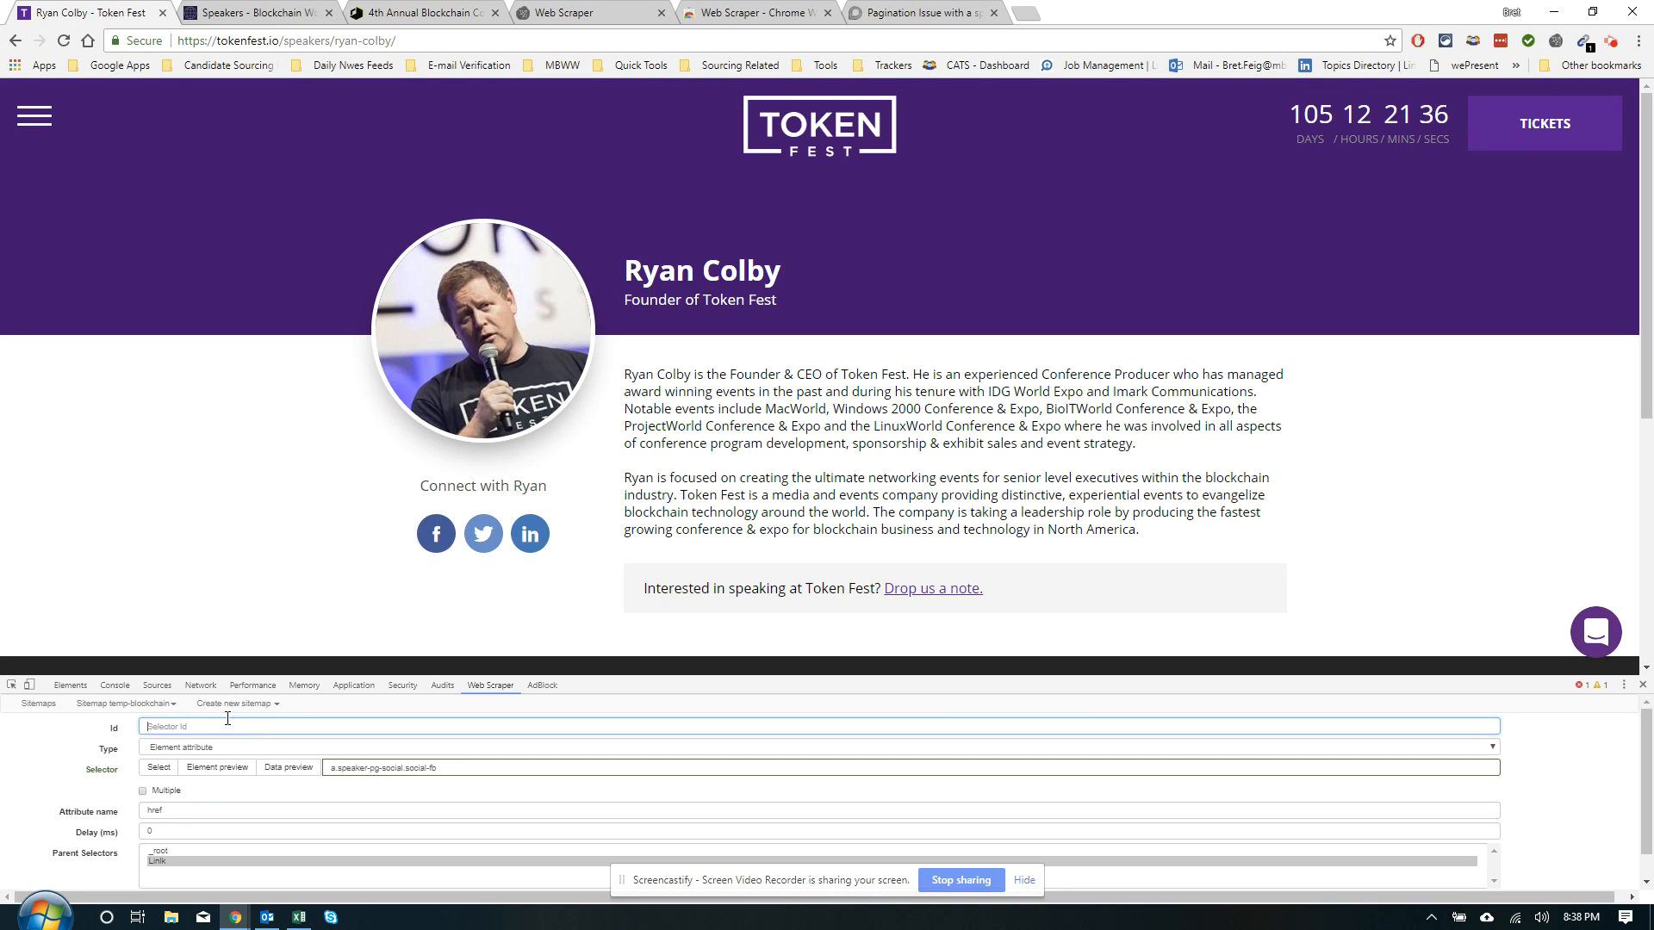
pyautogui.write('Facebook')
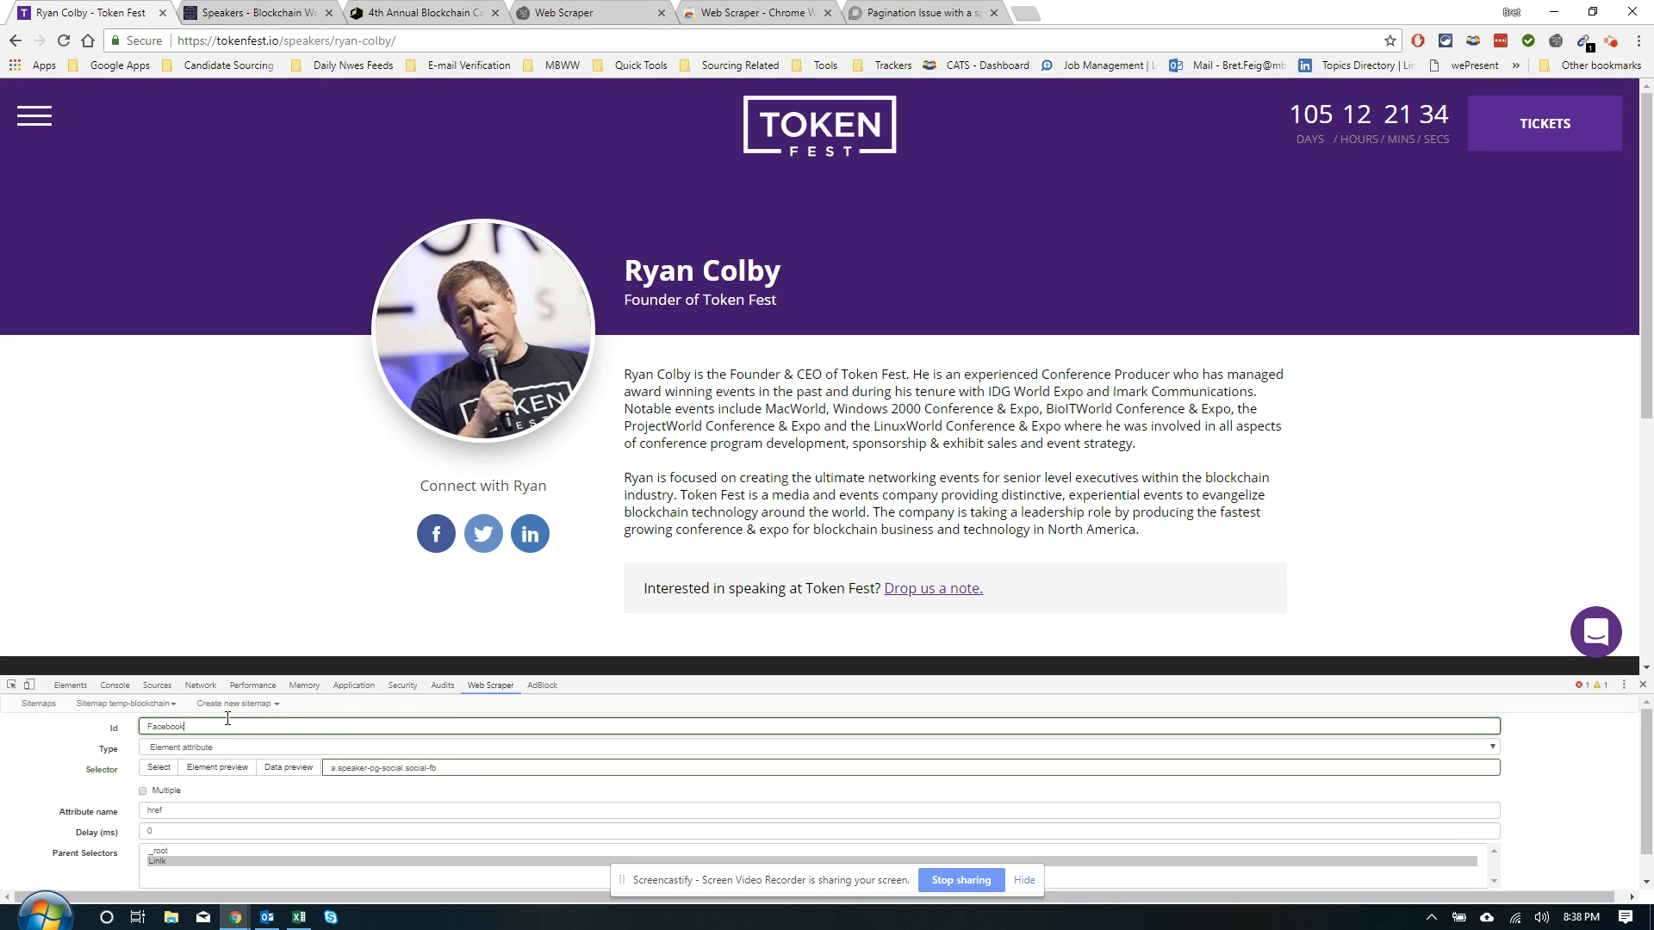
pyautogui.click(277, 771)
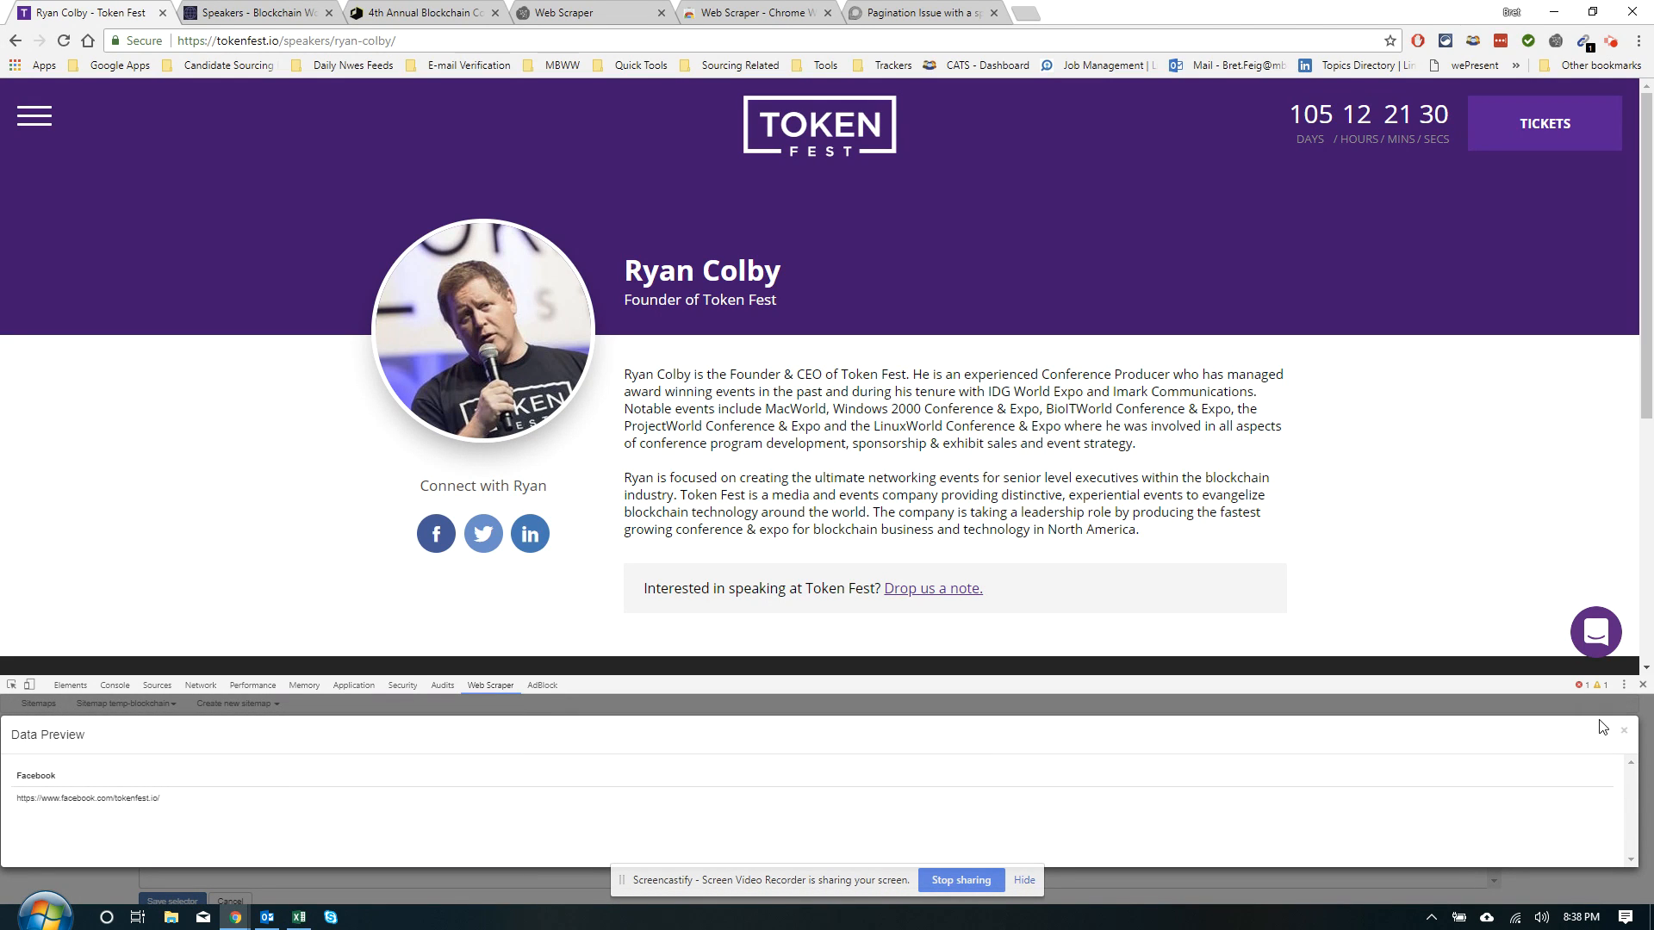
pyautogui.click(1624, 732)
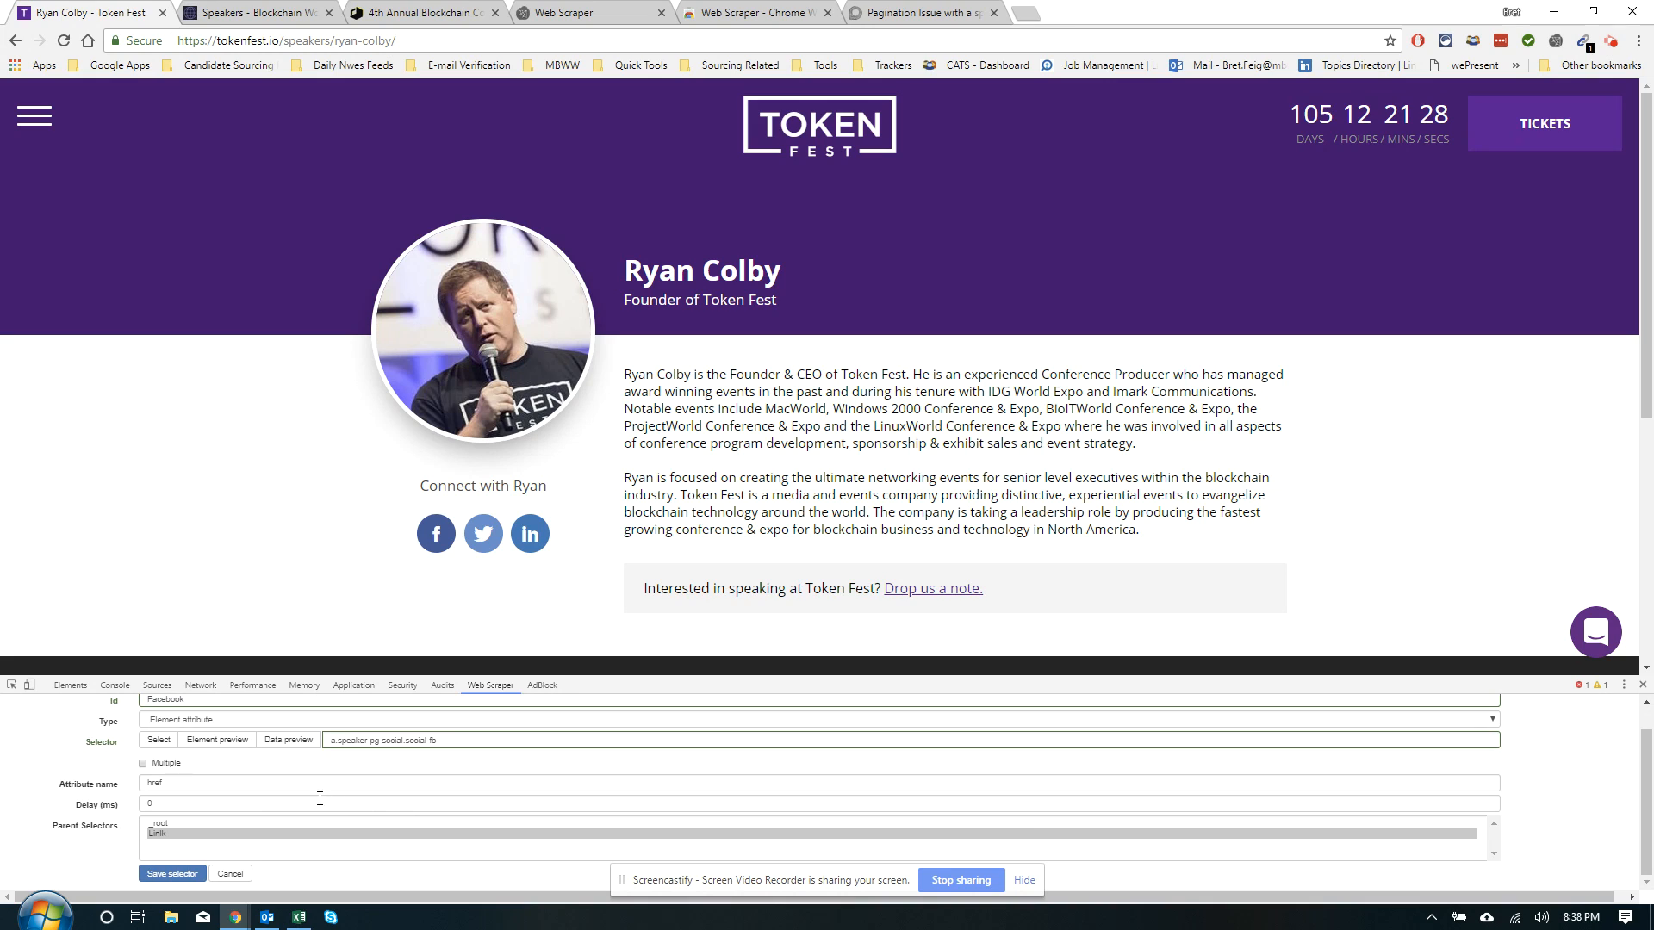
pyautogui.click(175, 874)
# Start a new selector on the Twitter icon with the id 'twitter'
pyautogui.click(60, 863)
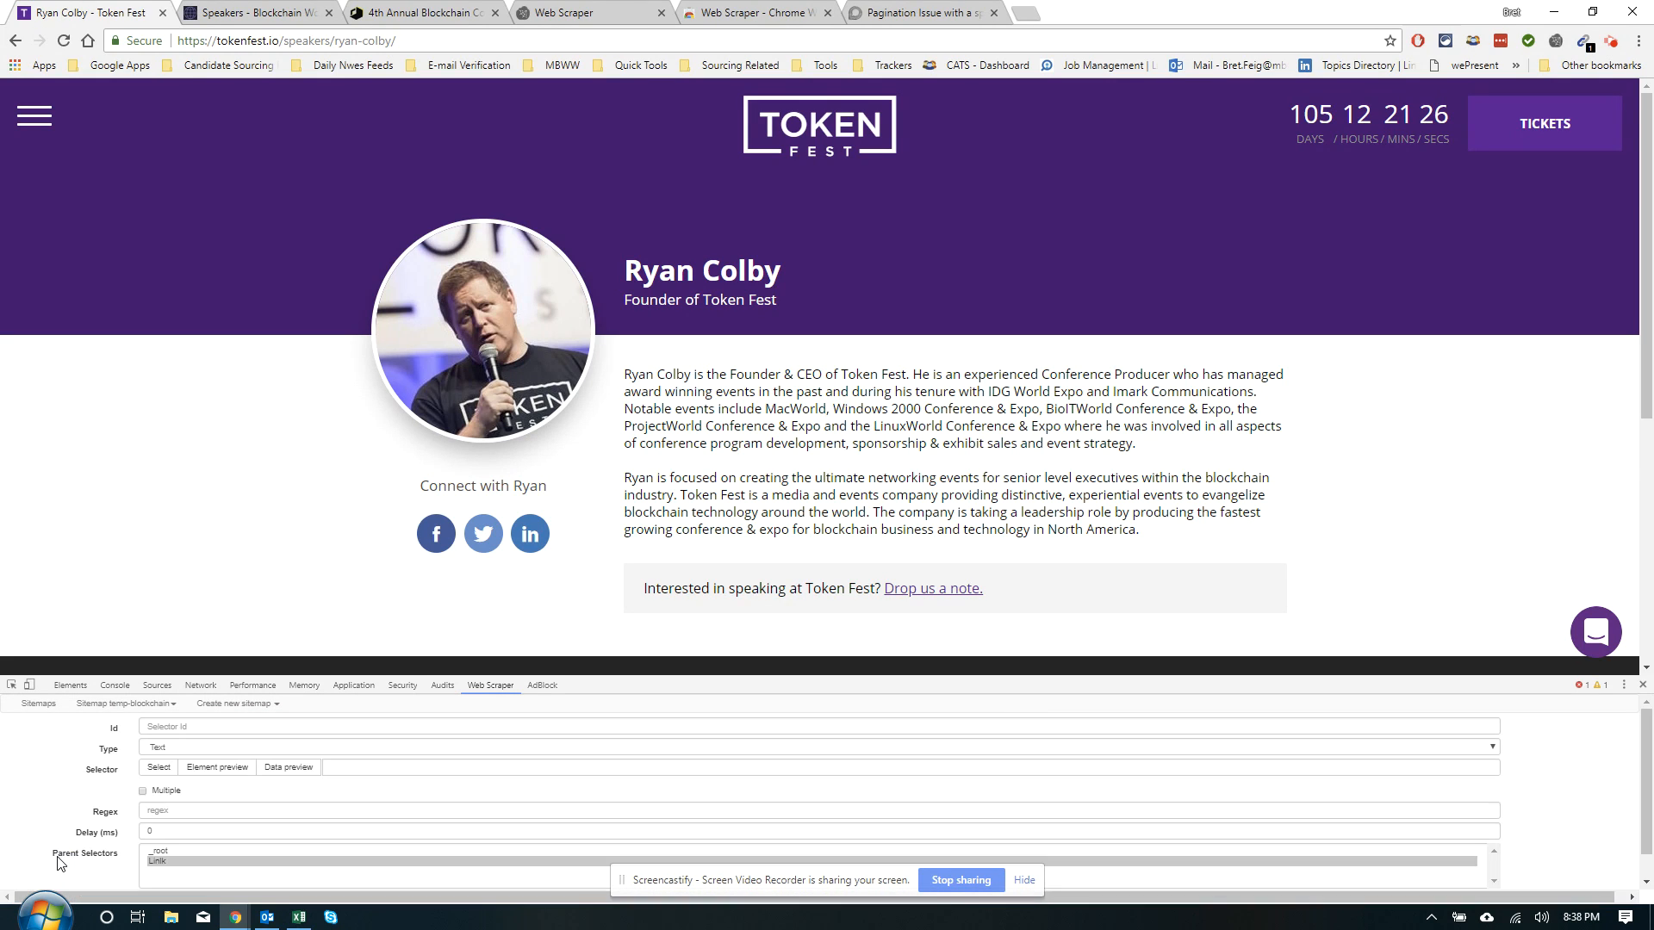
pyautogui.click(158, 767)
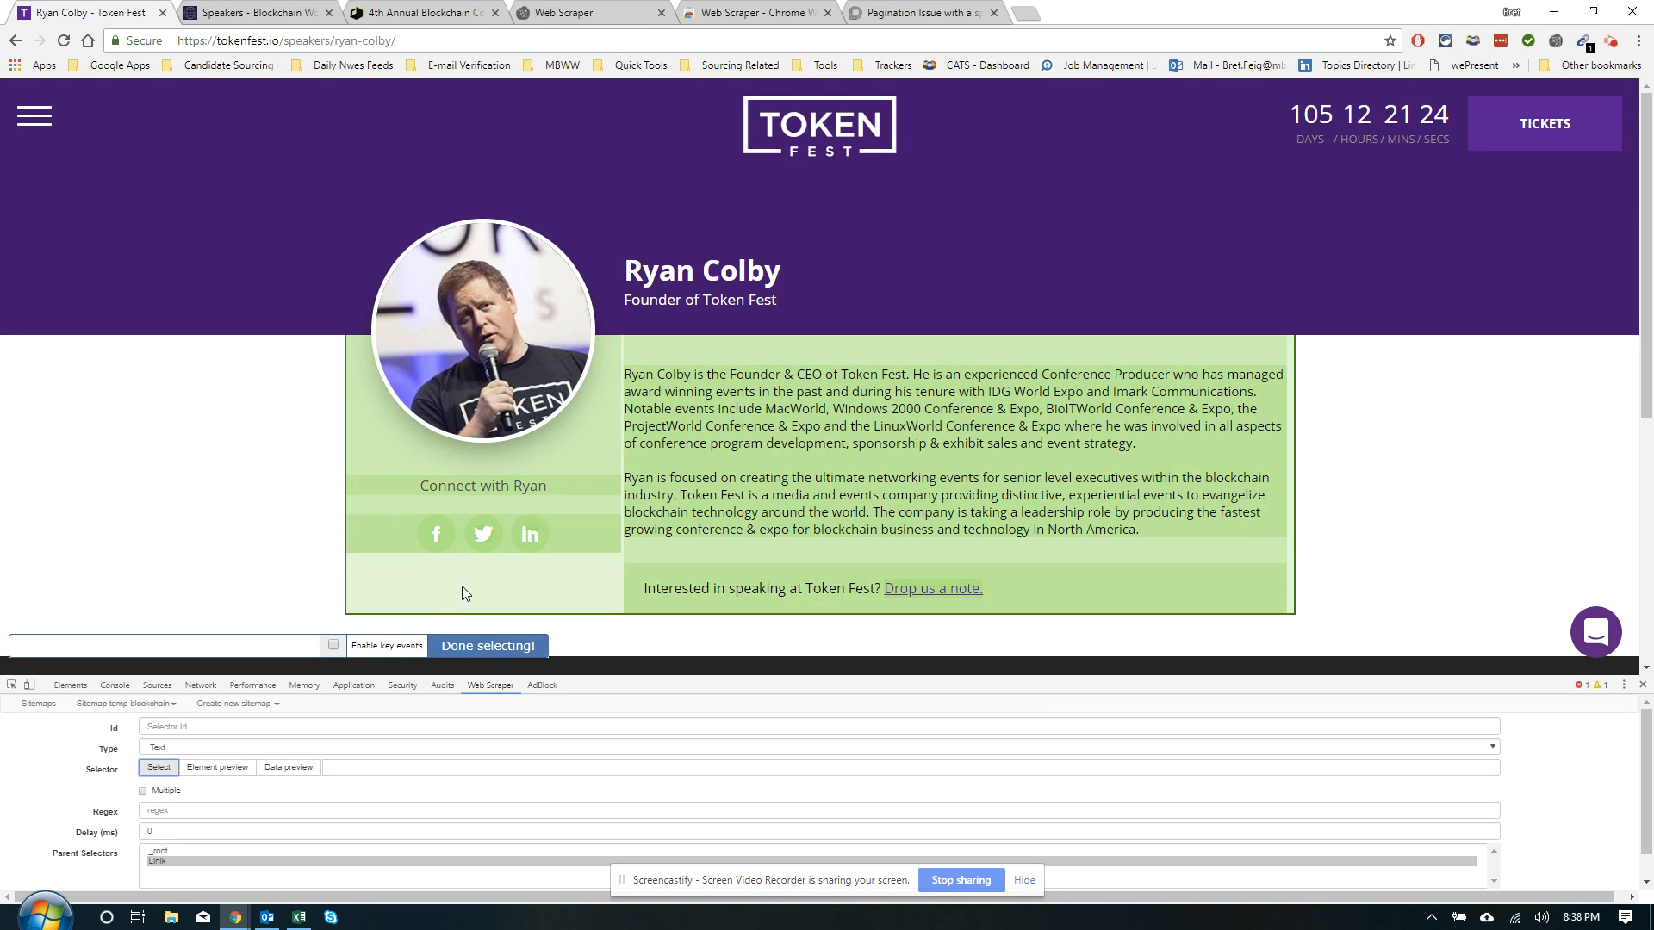
pyautogui.click(498, 538)
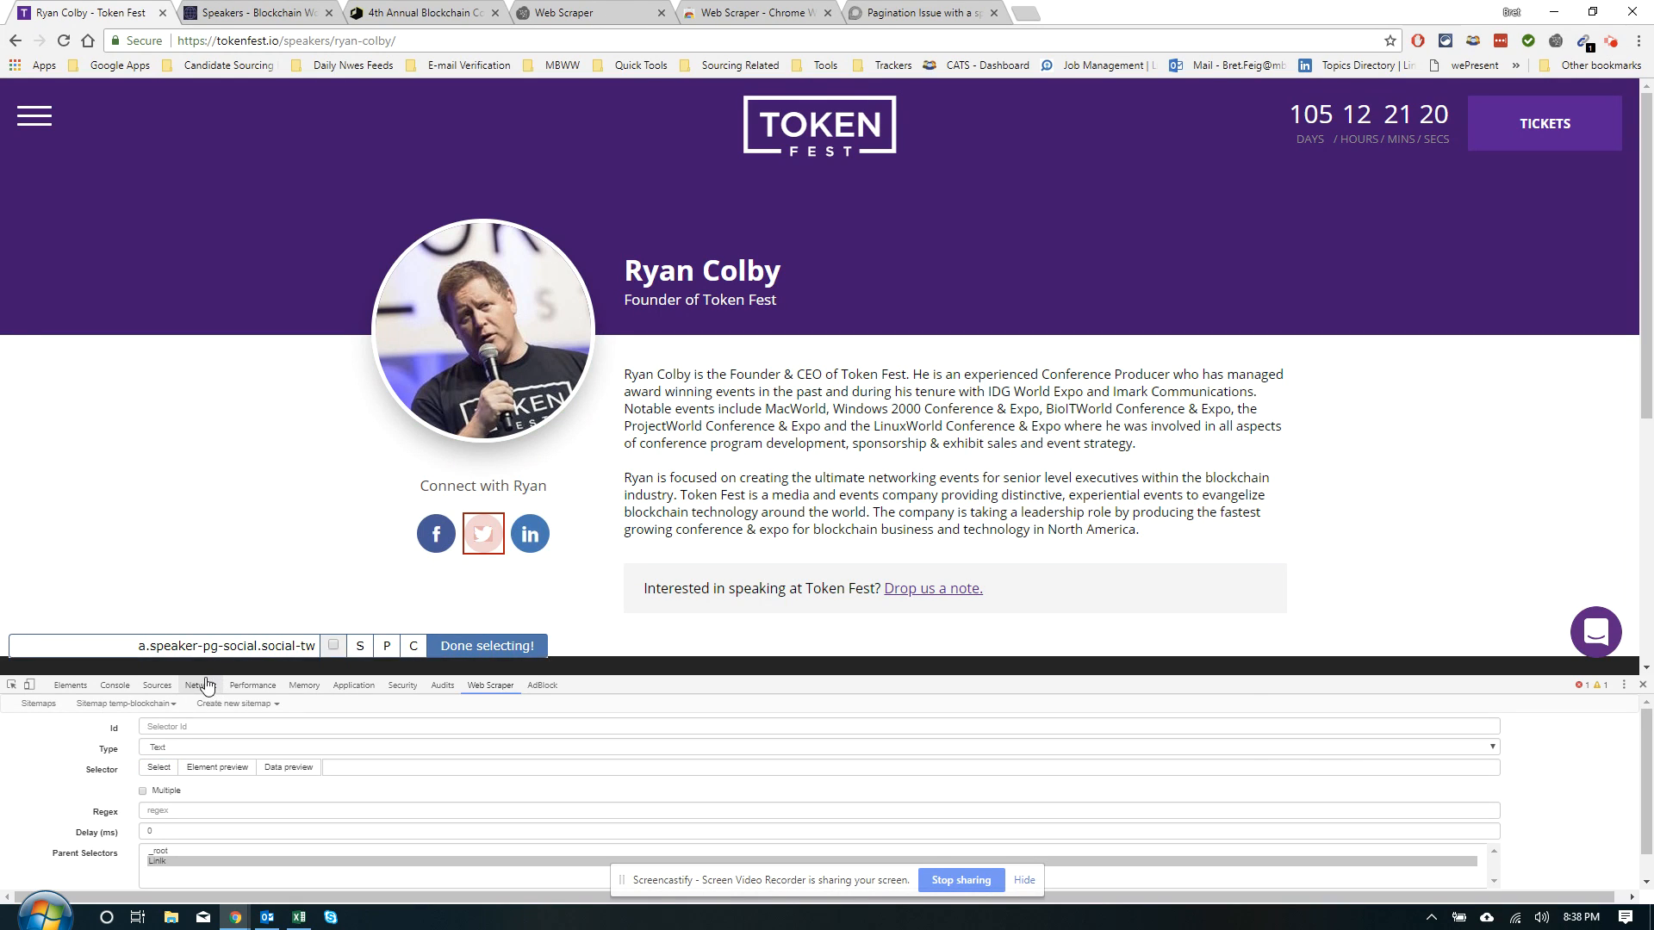
pyautogui.click(448, 646)
pyautogui.click(153, 726)
pyautogui.write('twitter')
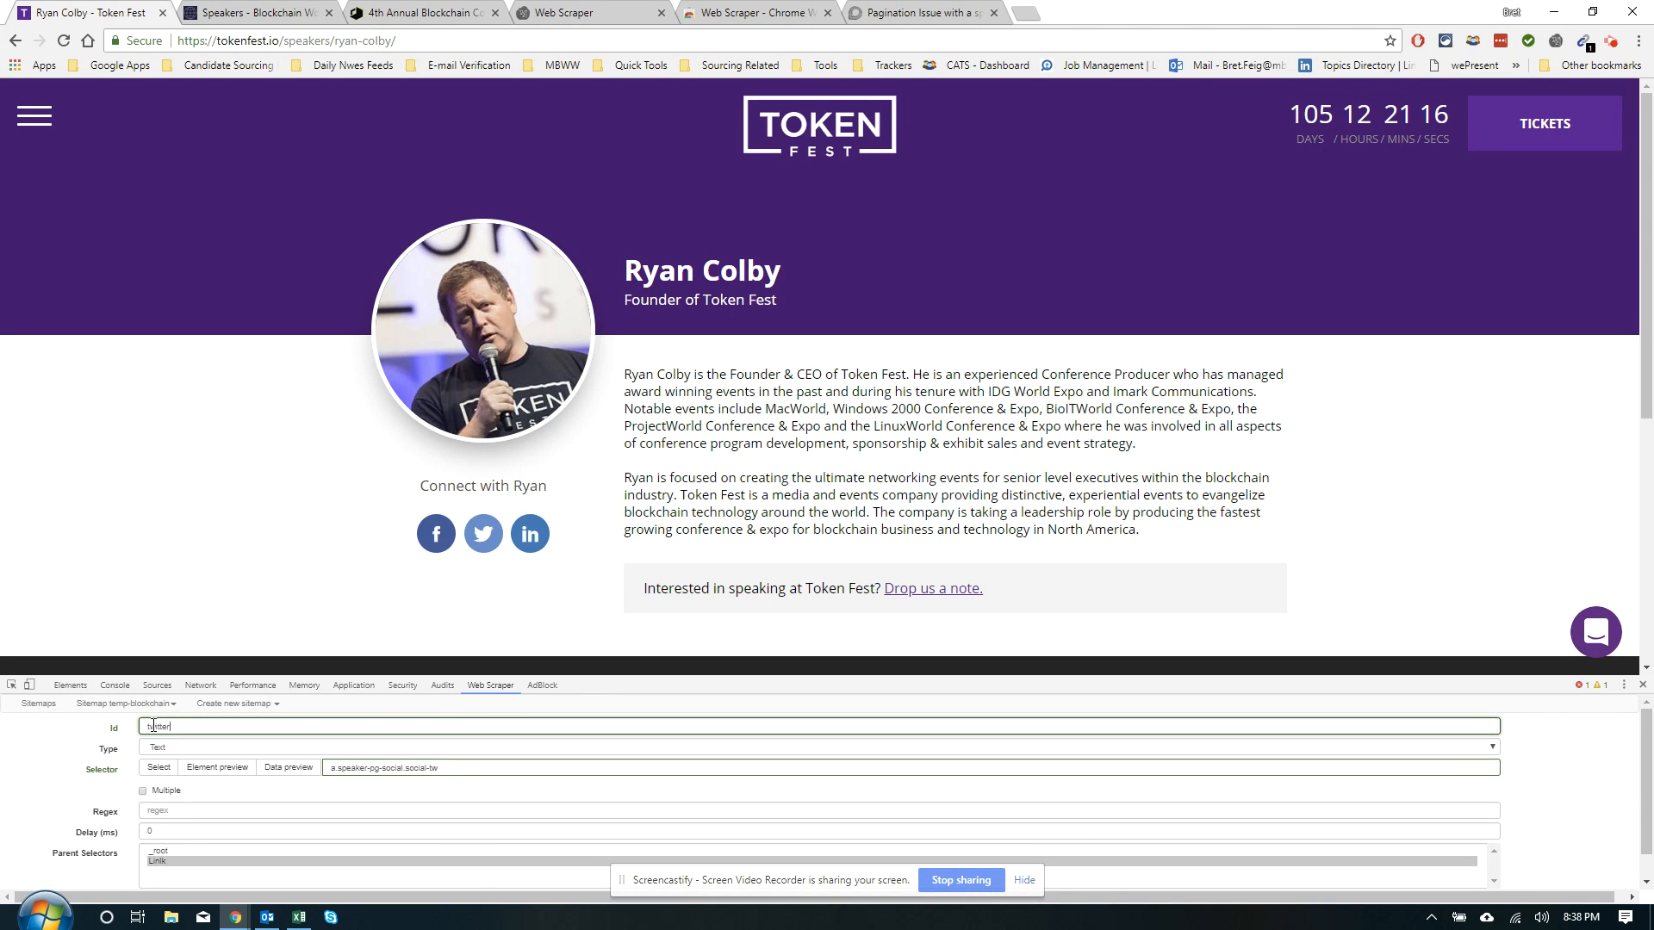
# Make it an Element attribute selector reading href, preview the link, and save it
pyautogui.click(159, 748)
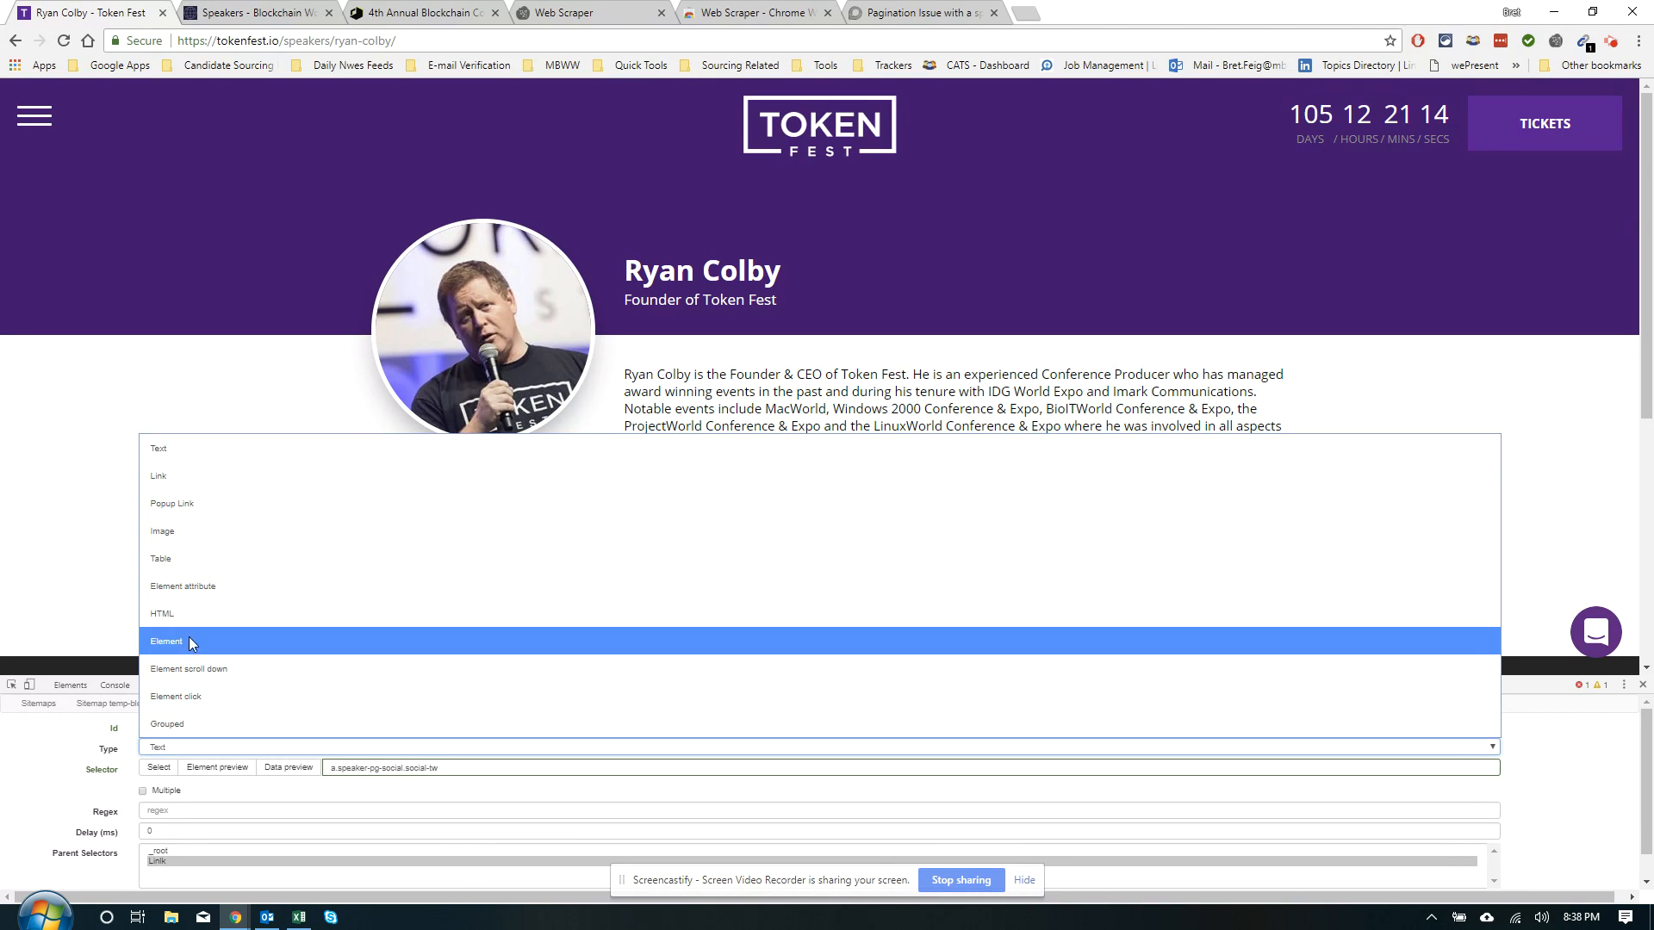
pyautogui.click(199, 588)
pyautogui.click(167, 811)
pyautogui.write('href')
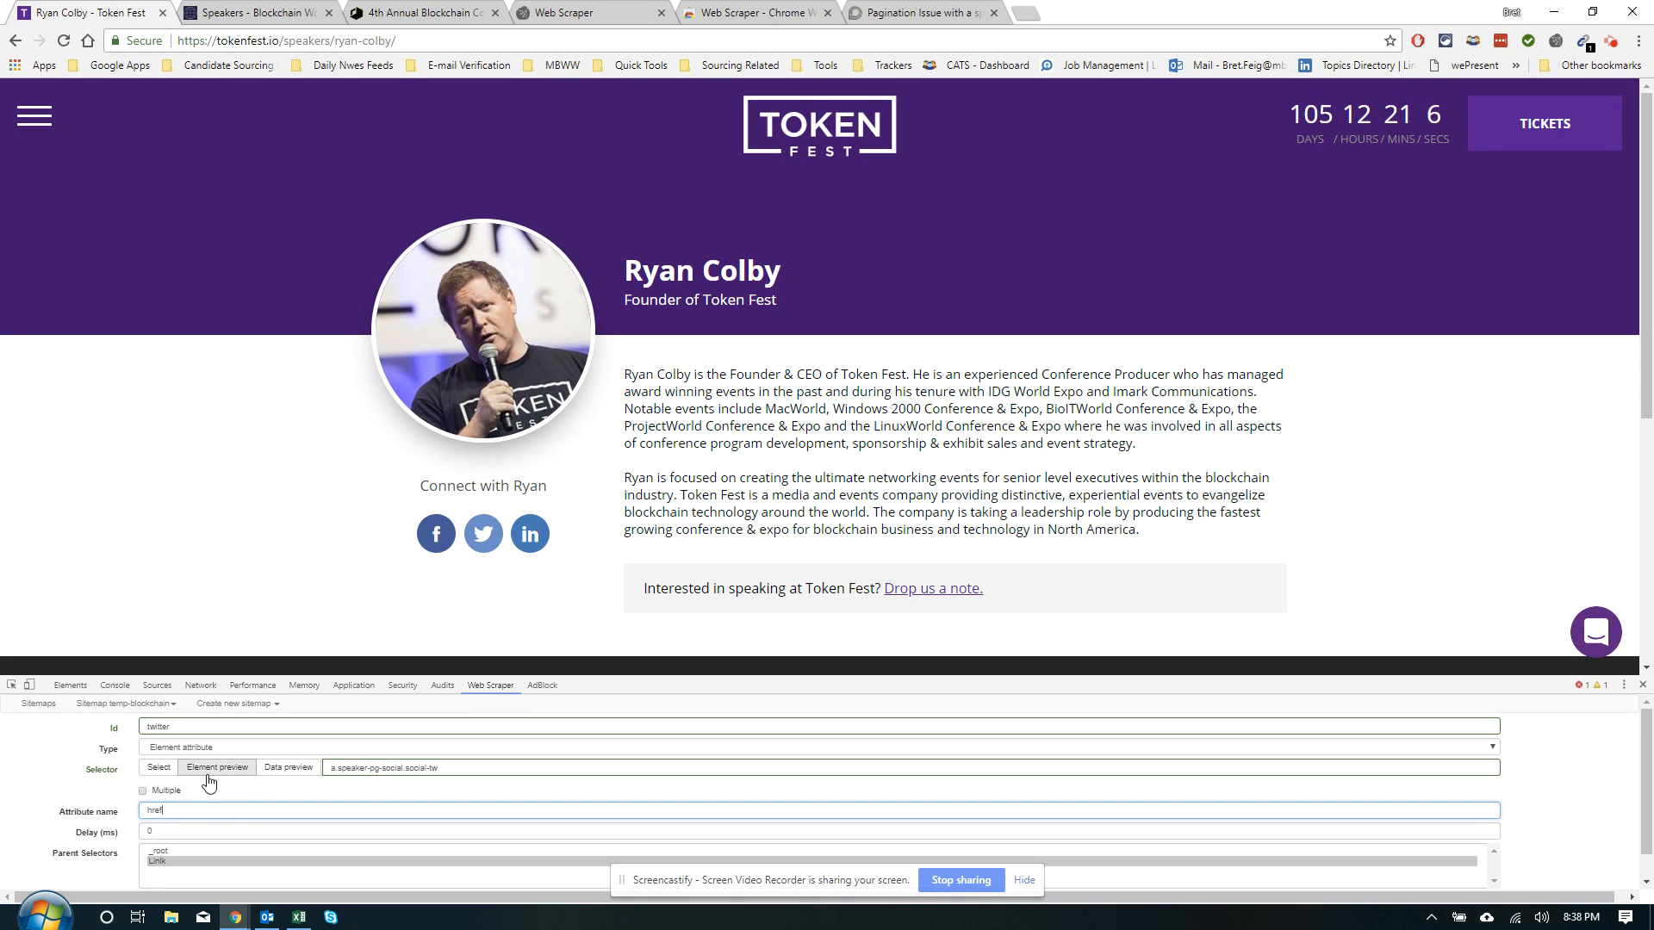
pyautogui.click(269, 769)
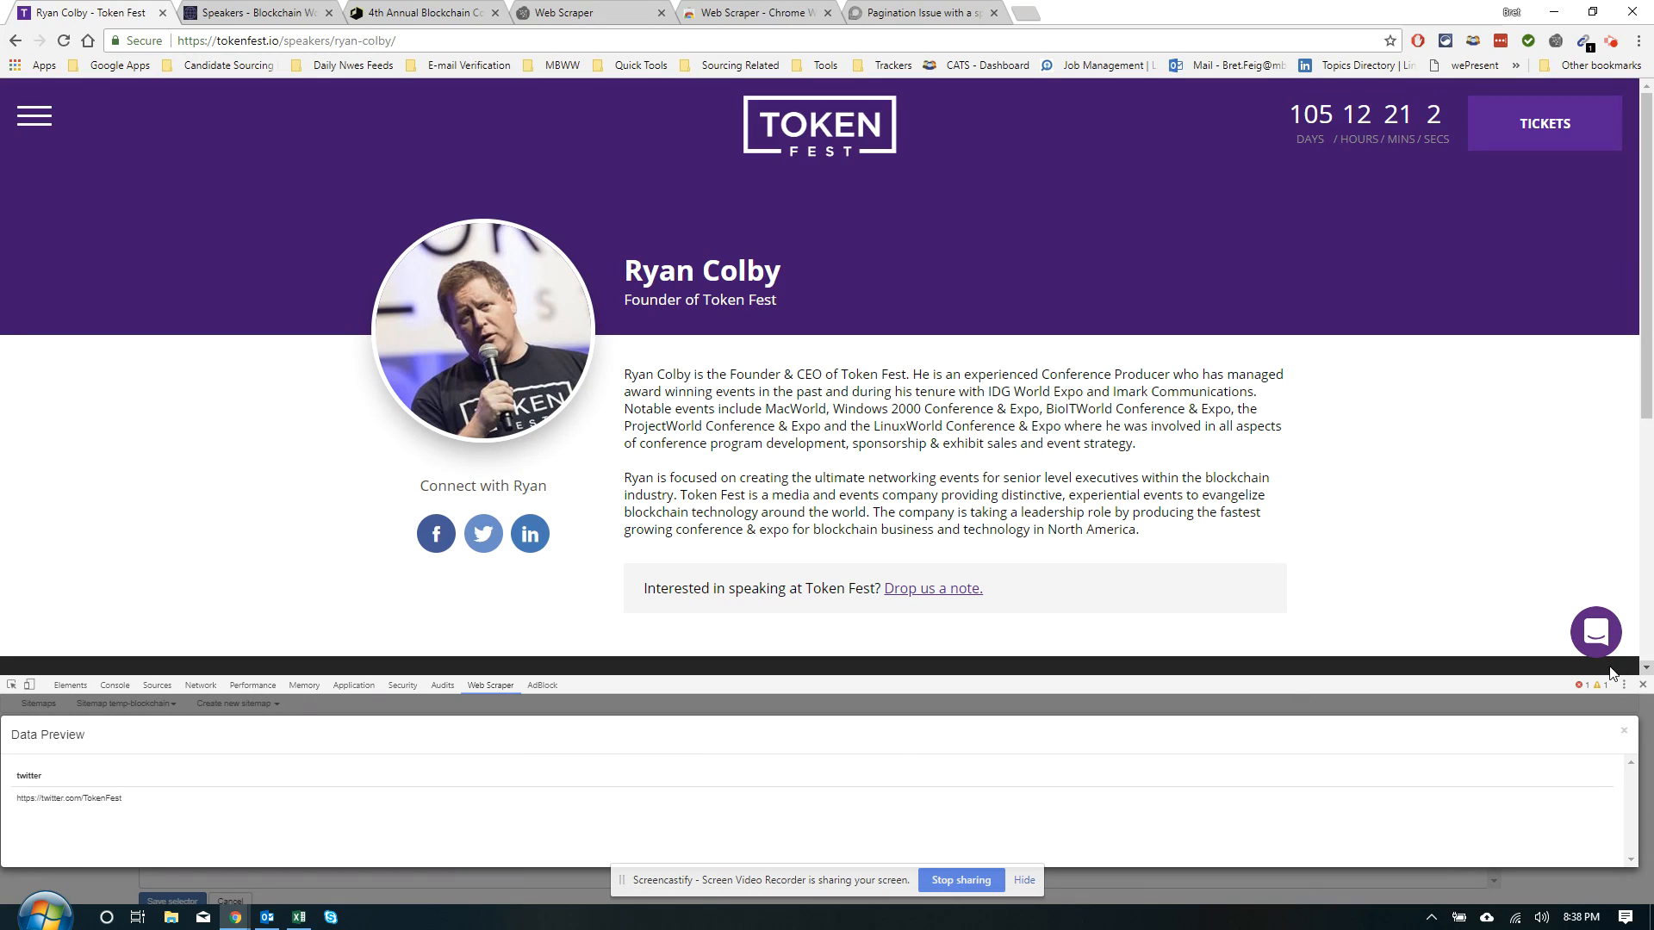
pyautogui.click(1623, 732)
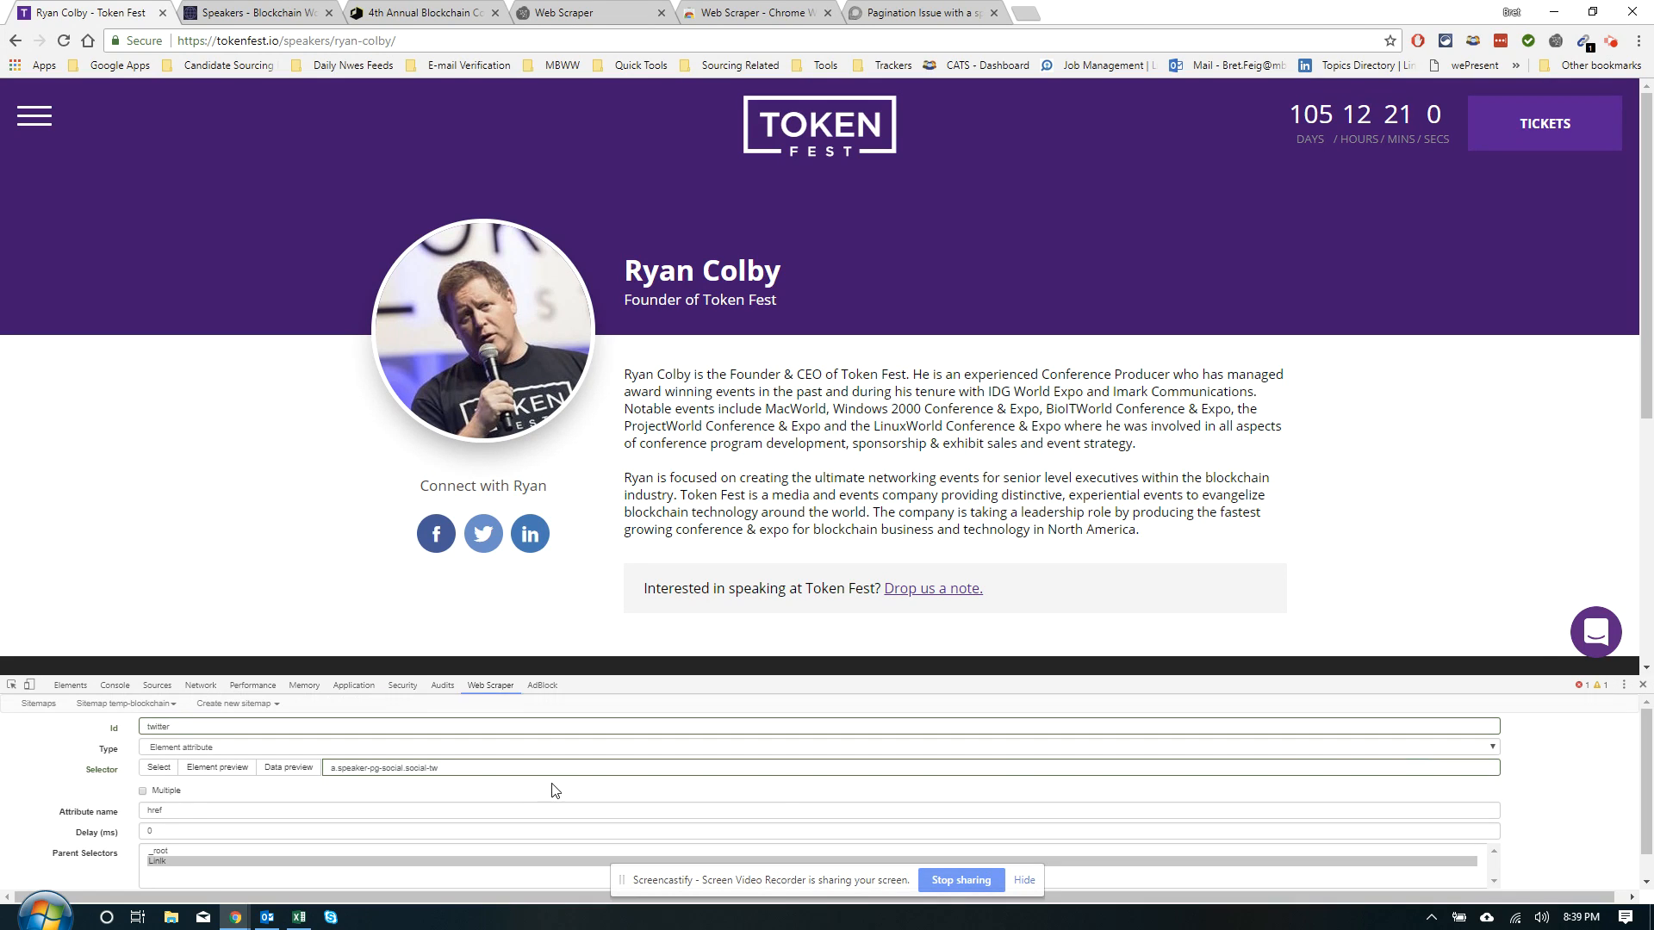
pyautogui.click(173, 874)
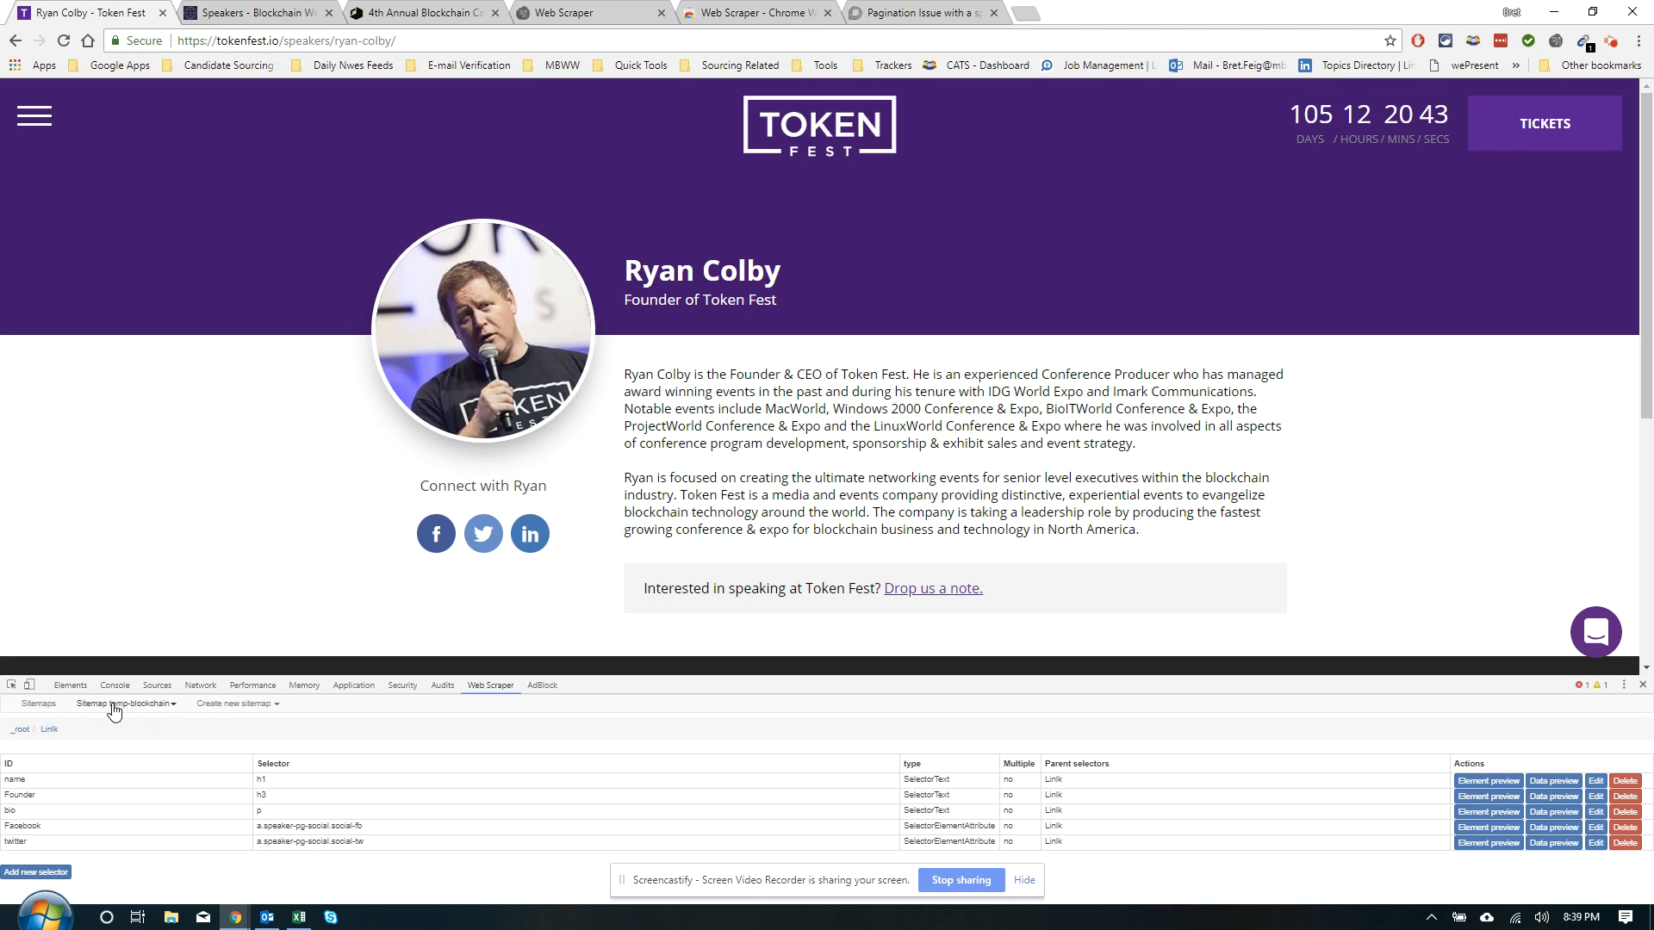
# View the sitemap's selector graph with the _root and Link nodes expanded
pyautogui.click(164, 709)
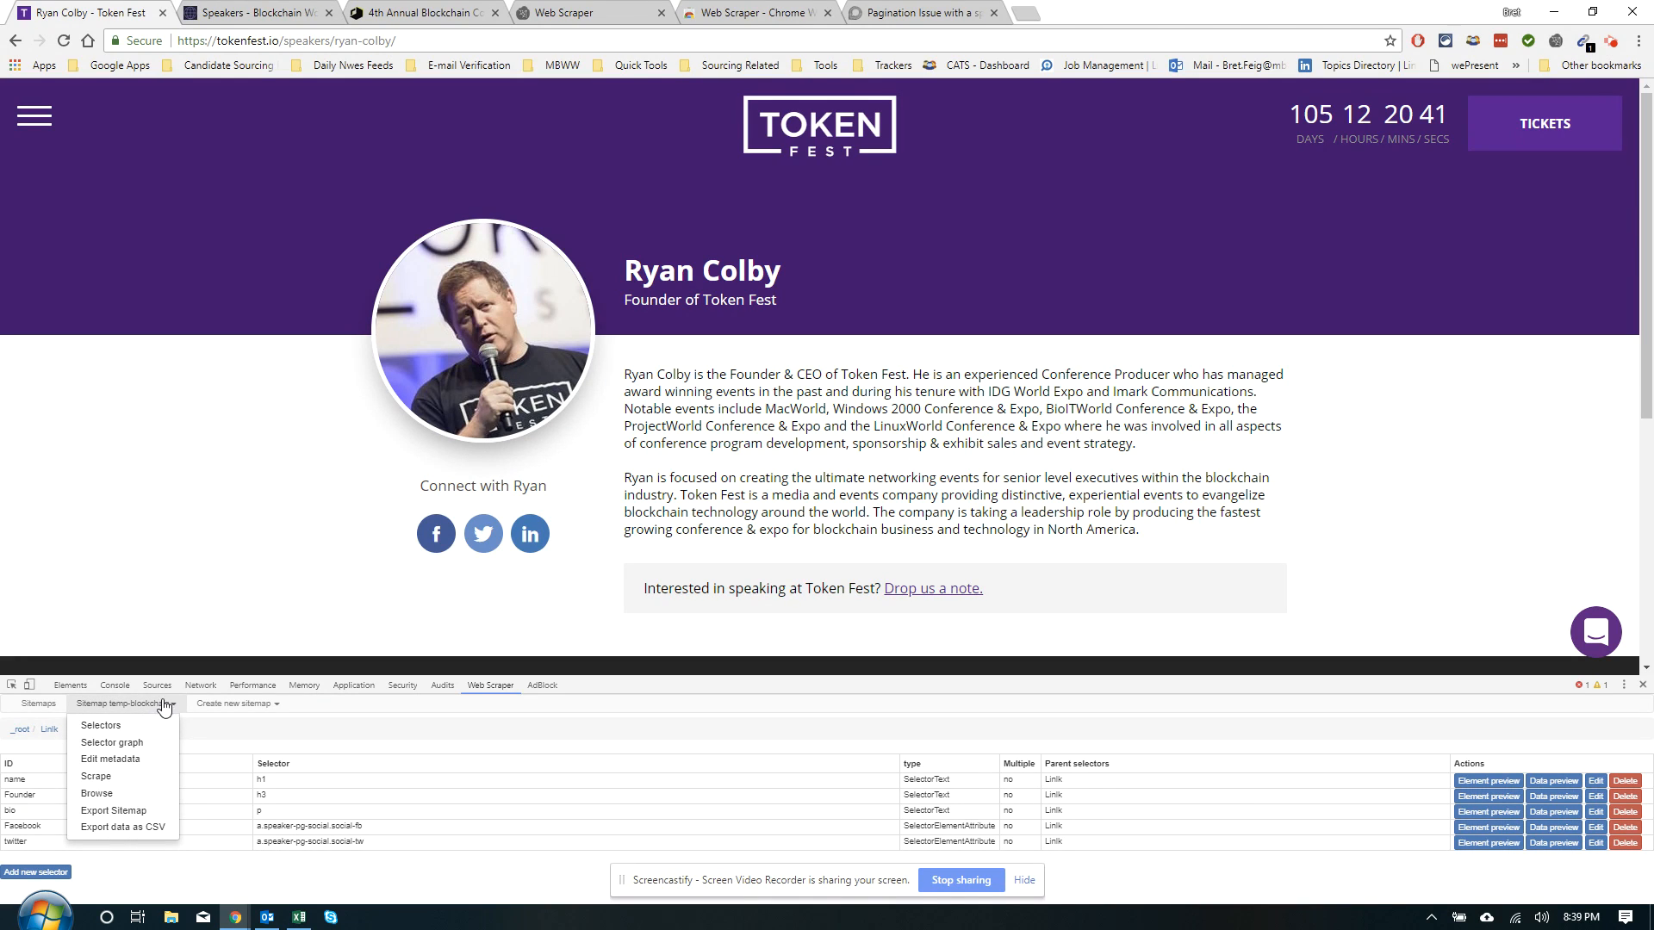
pyautogui.click(131, 743)
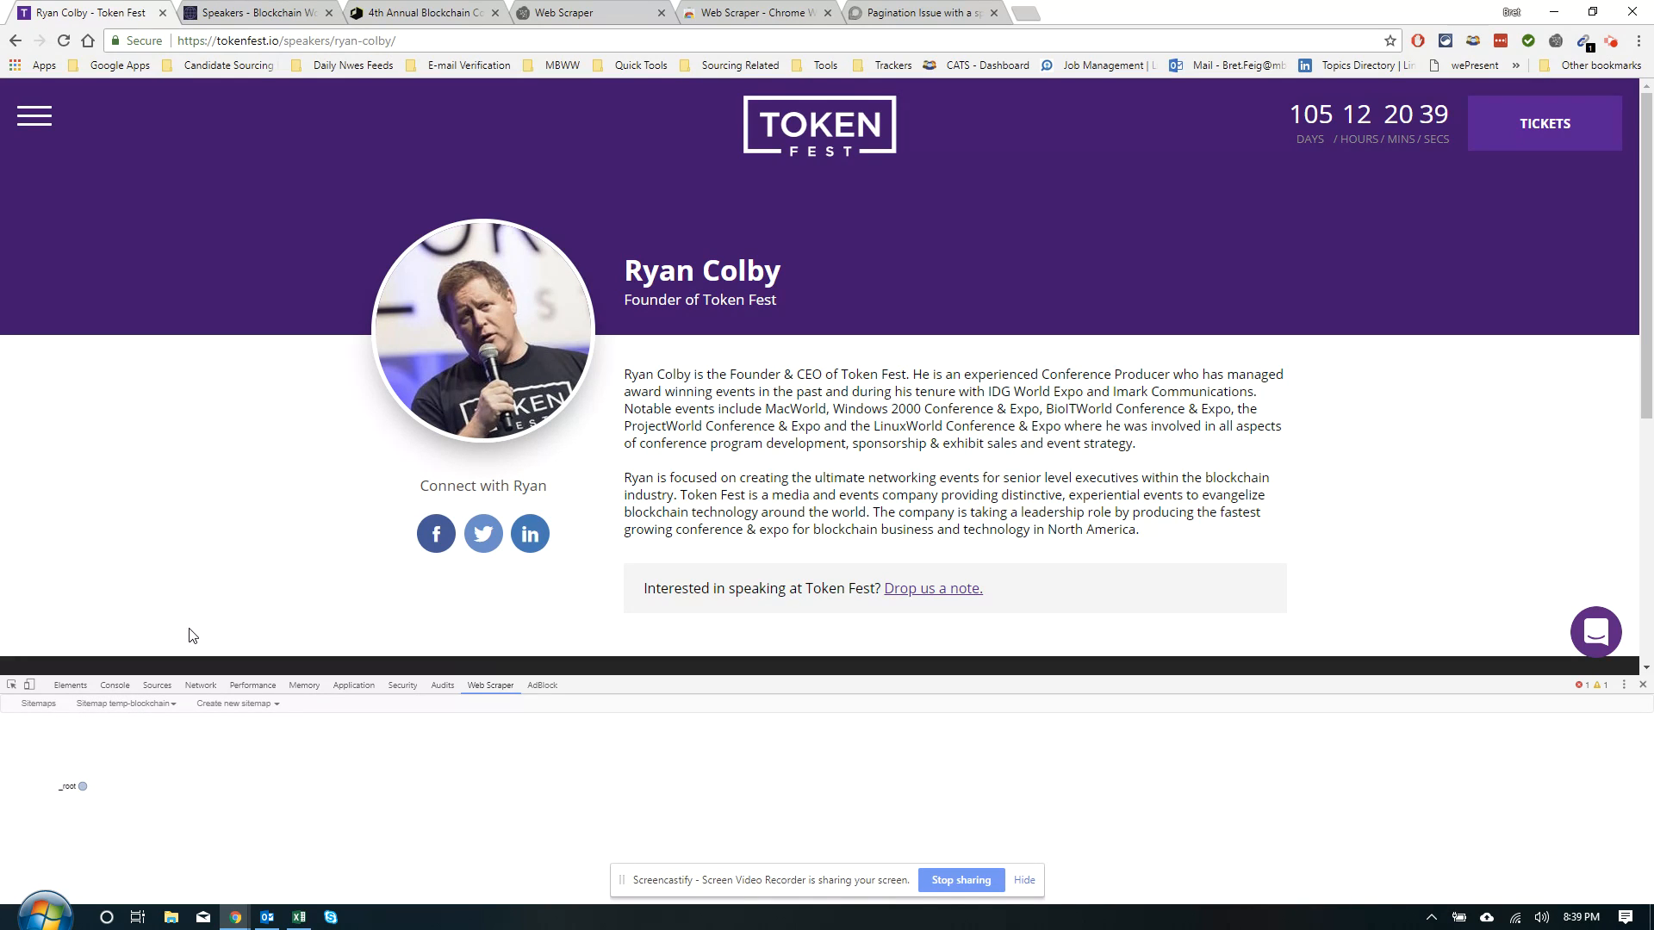
pyautogui.doubleClick(84, 787)
pyautogui.click(147, 791)
pyautogui.click(149, 788)
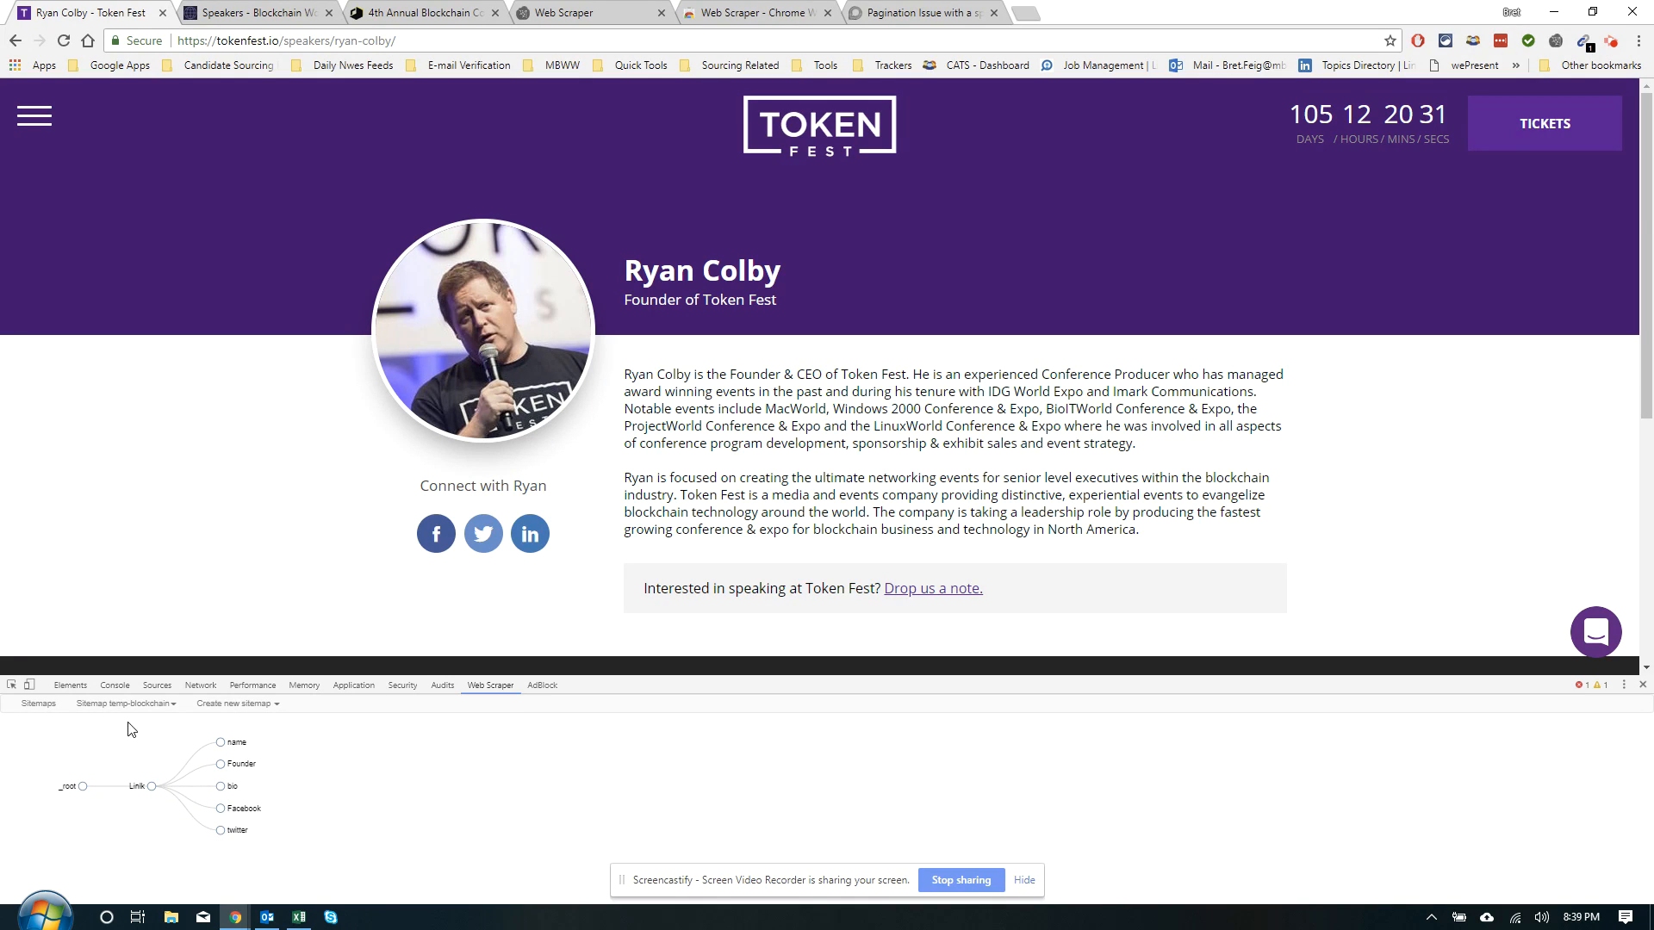
# Return to the root-level selector list via Sitemap > Selectors and the _root breadcrumb
pyautogui.click(95, 708)
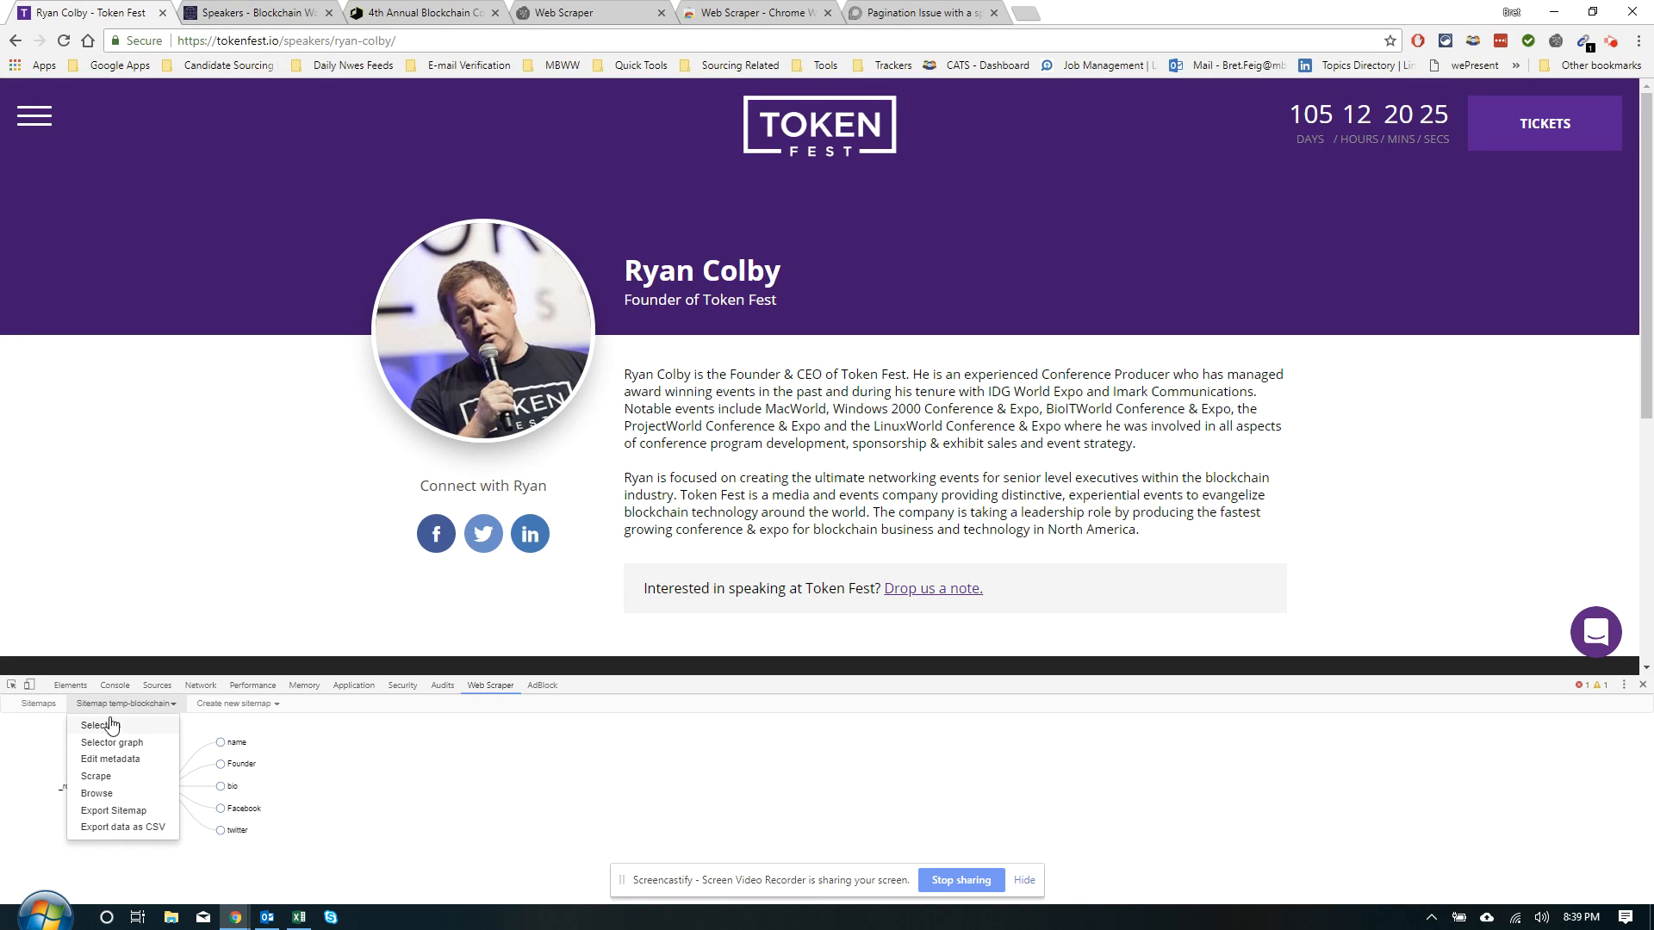
pyautogui.click(101, 726)
pyautogui.click(18, 731)
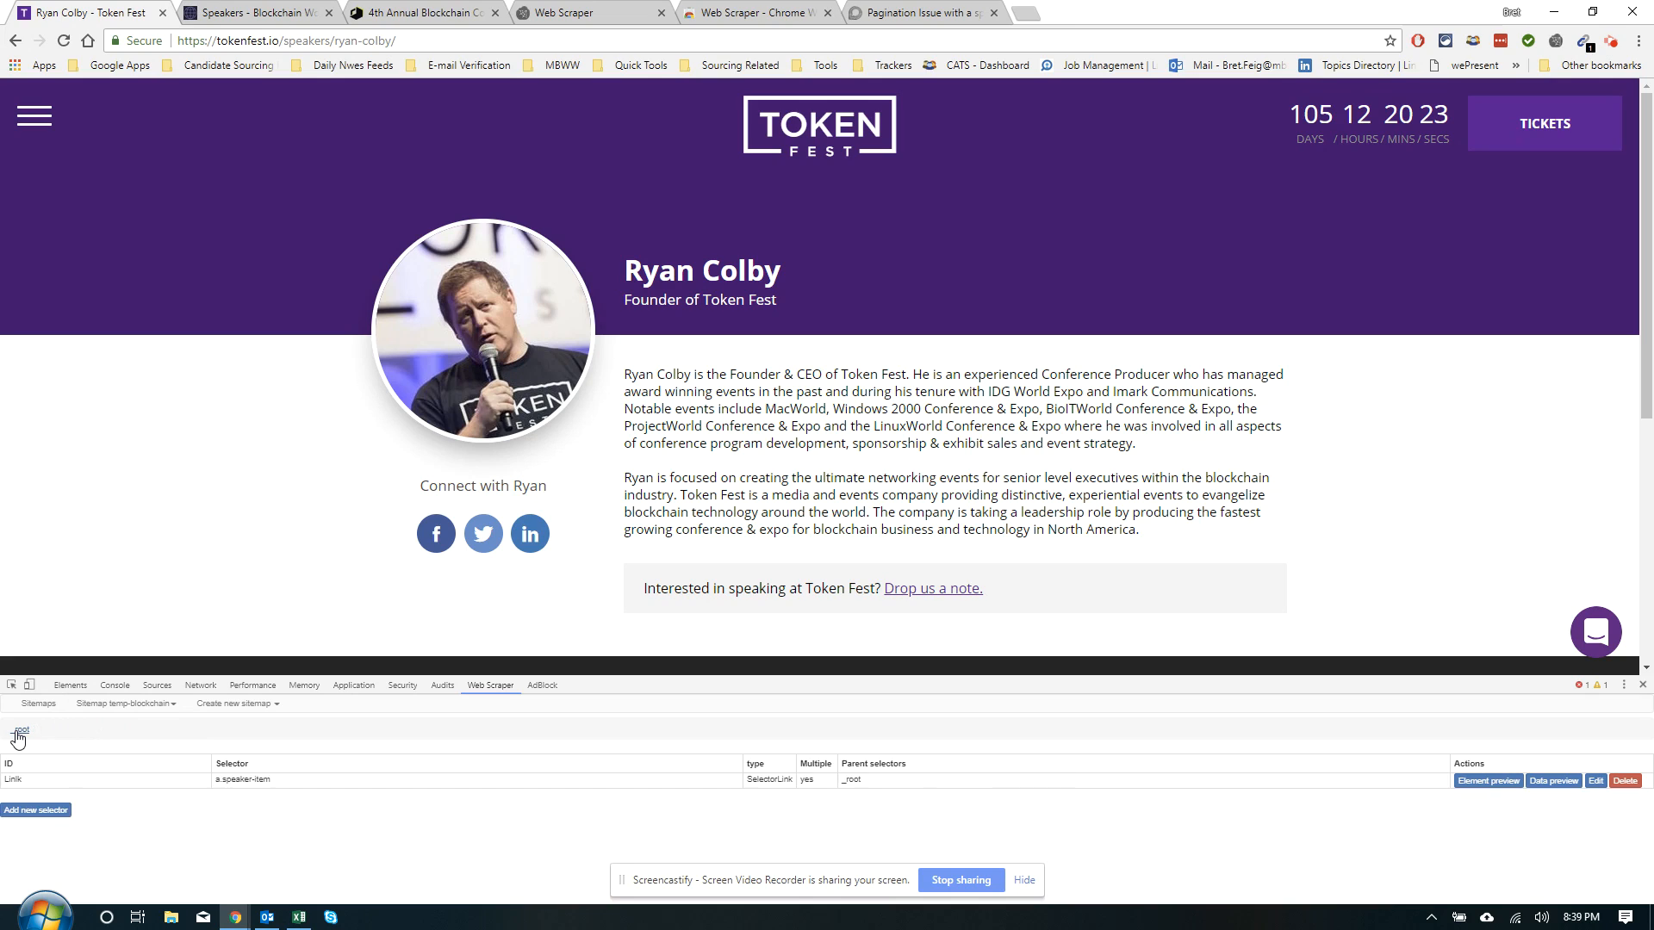
pyautogui.click(93, 704)
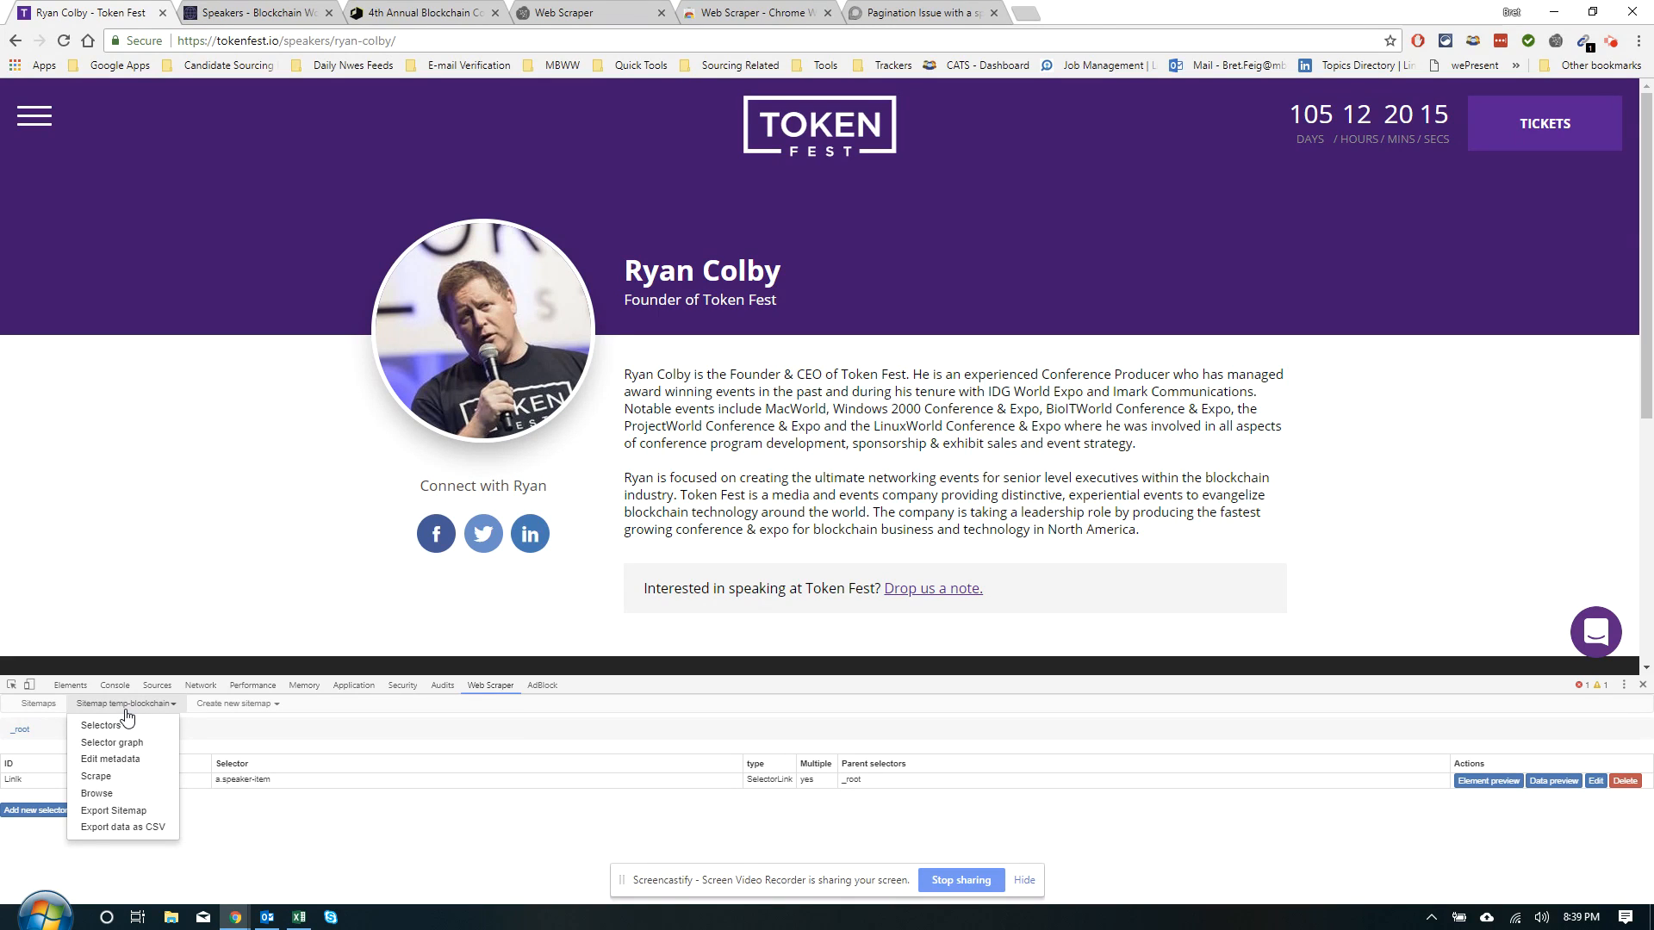
# Start scraping temp-blockchain with a 1000 ms page load delay and 2000 ms request interval
pyautogui.click(95, 777)
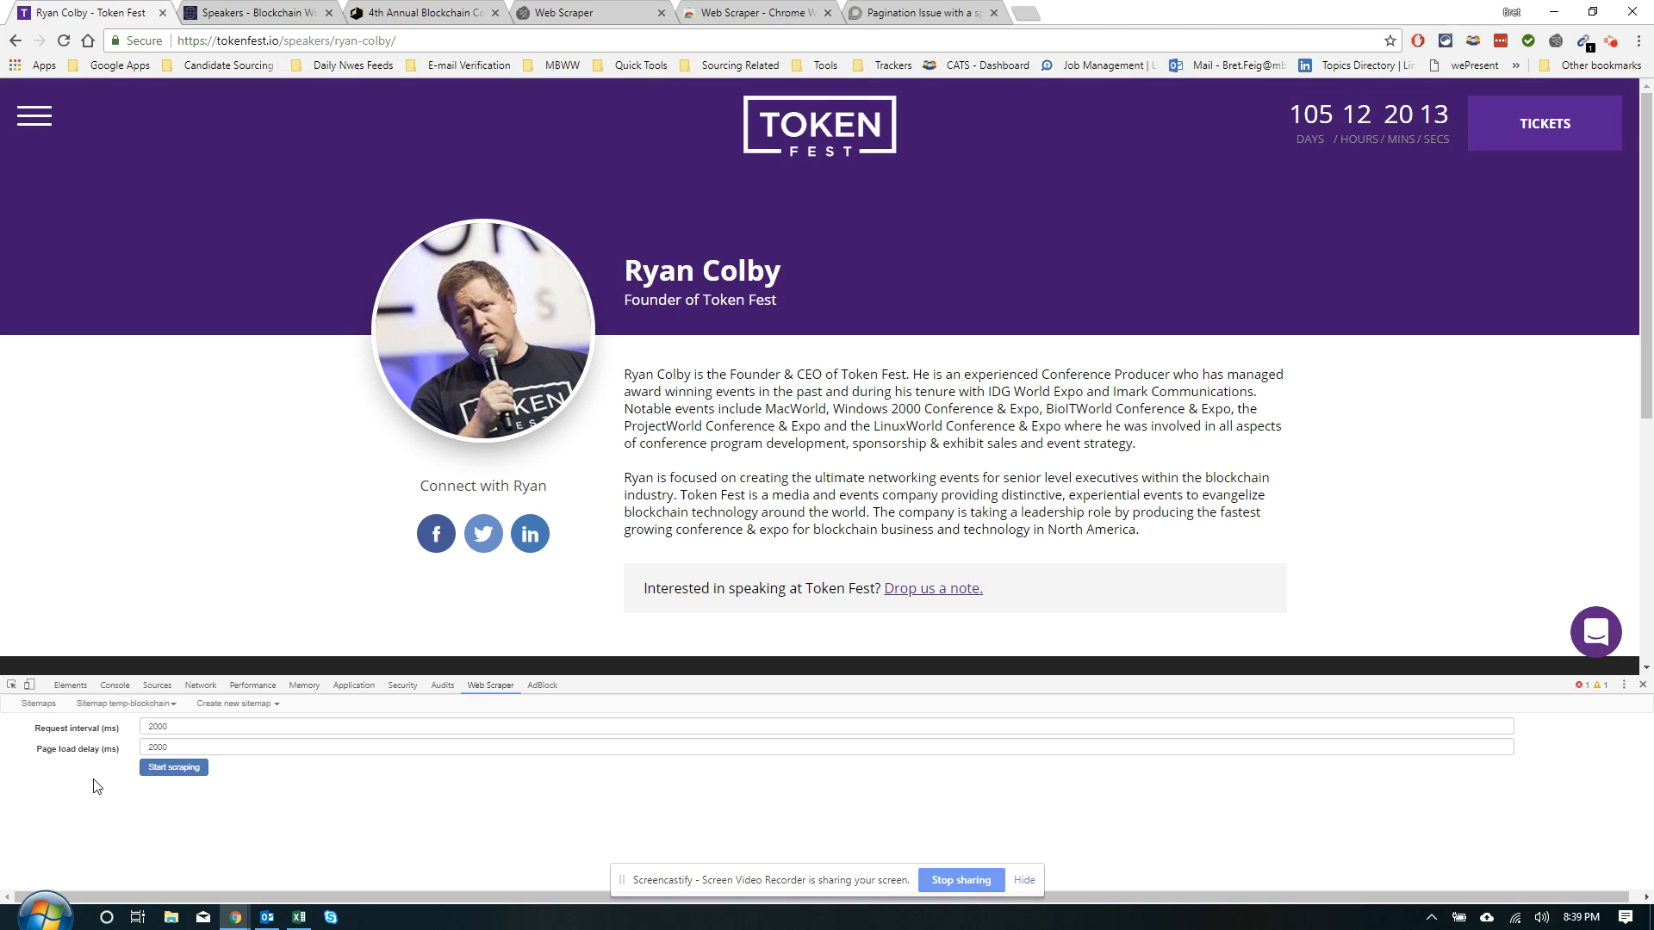
pyautogui.doubleClick(169, 746)
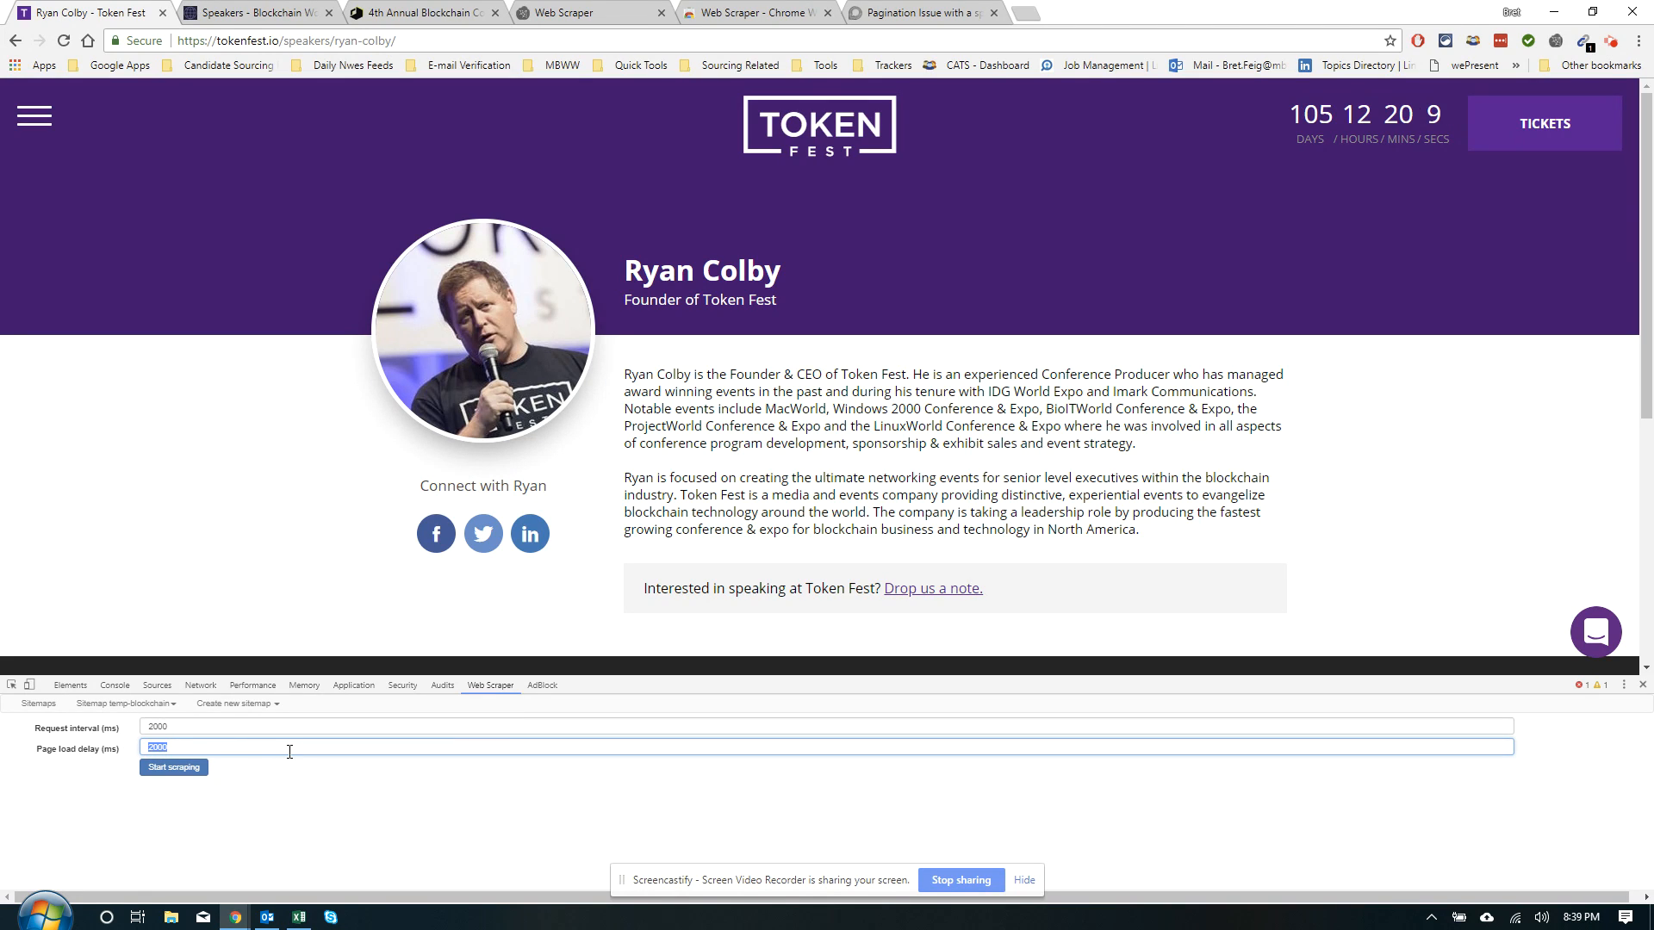
pyautogui.write('1000')
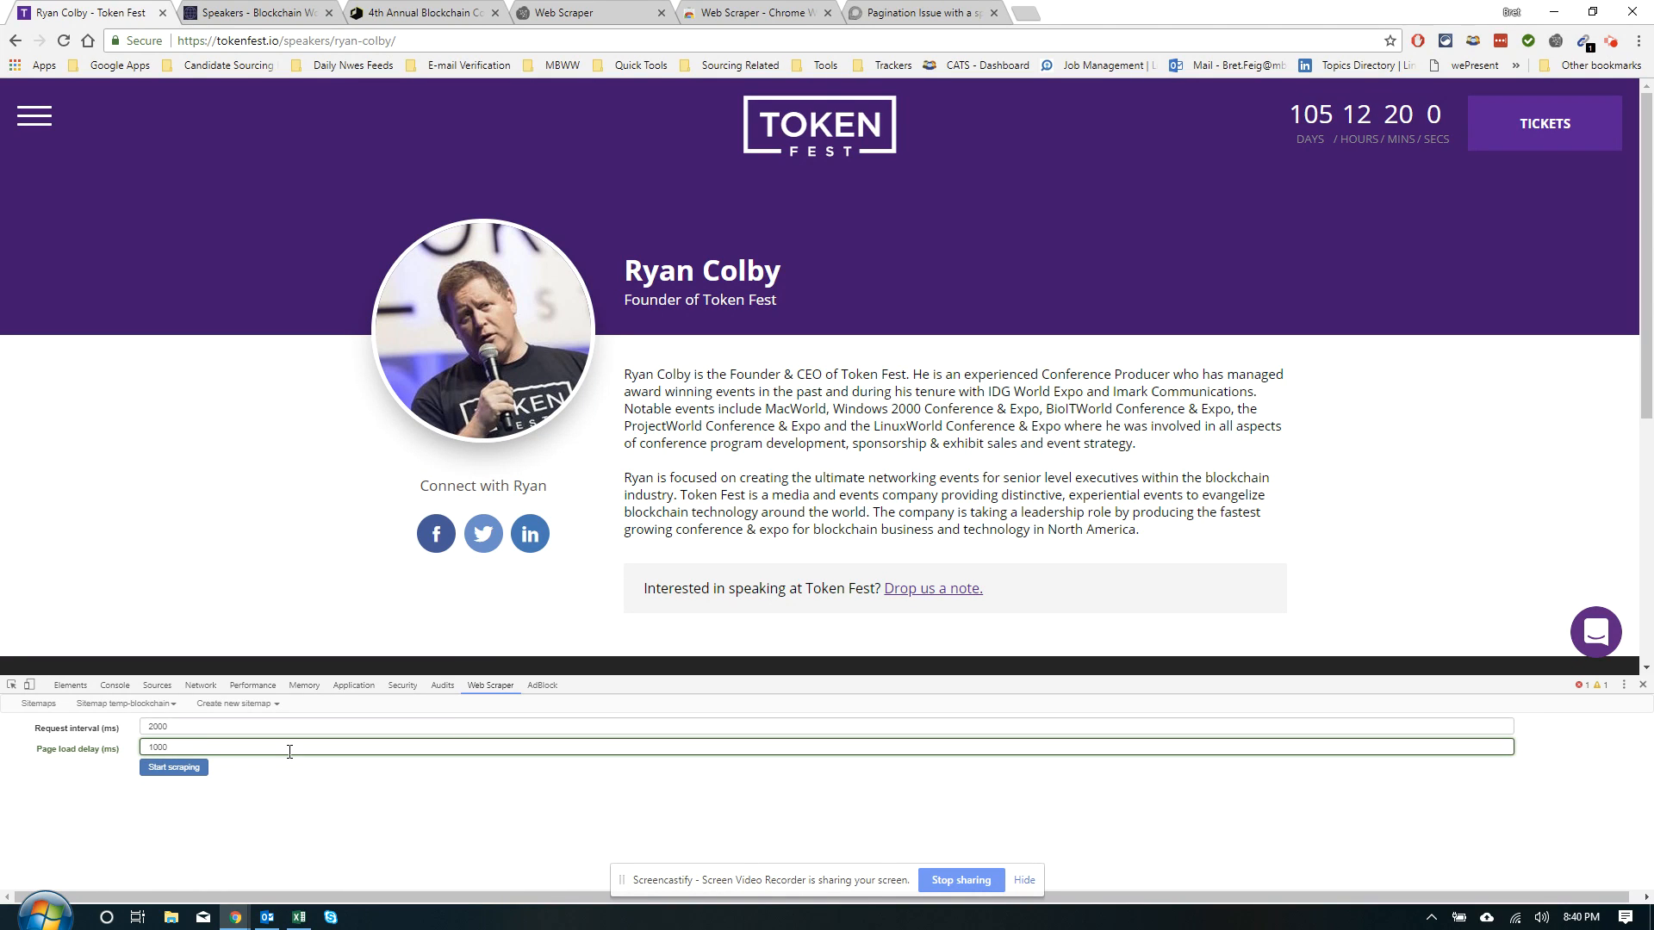
pyautogui.click(175, 770)
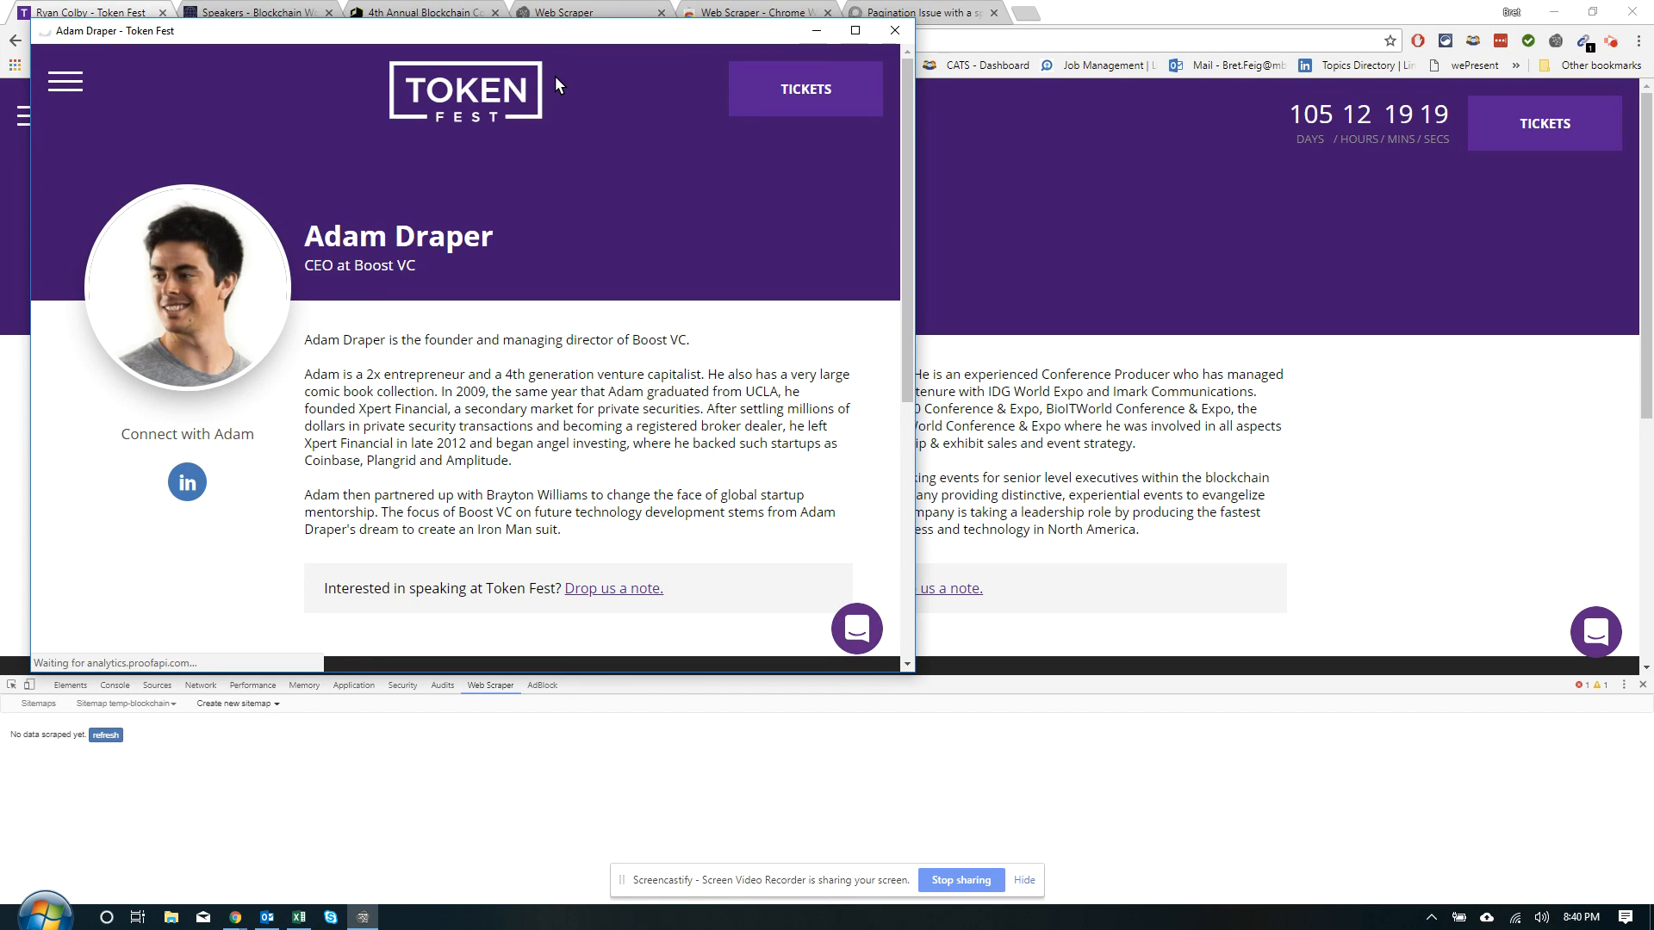
# Move the finished scraper popup aside and refresh to load the speaker data table
pyautogui.moveTo(638, 37); pyautogui.dragTo(1338, 44)
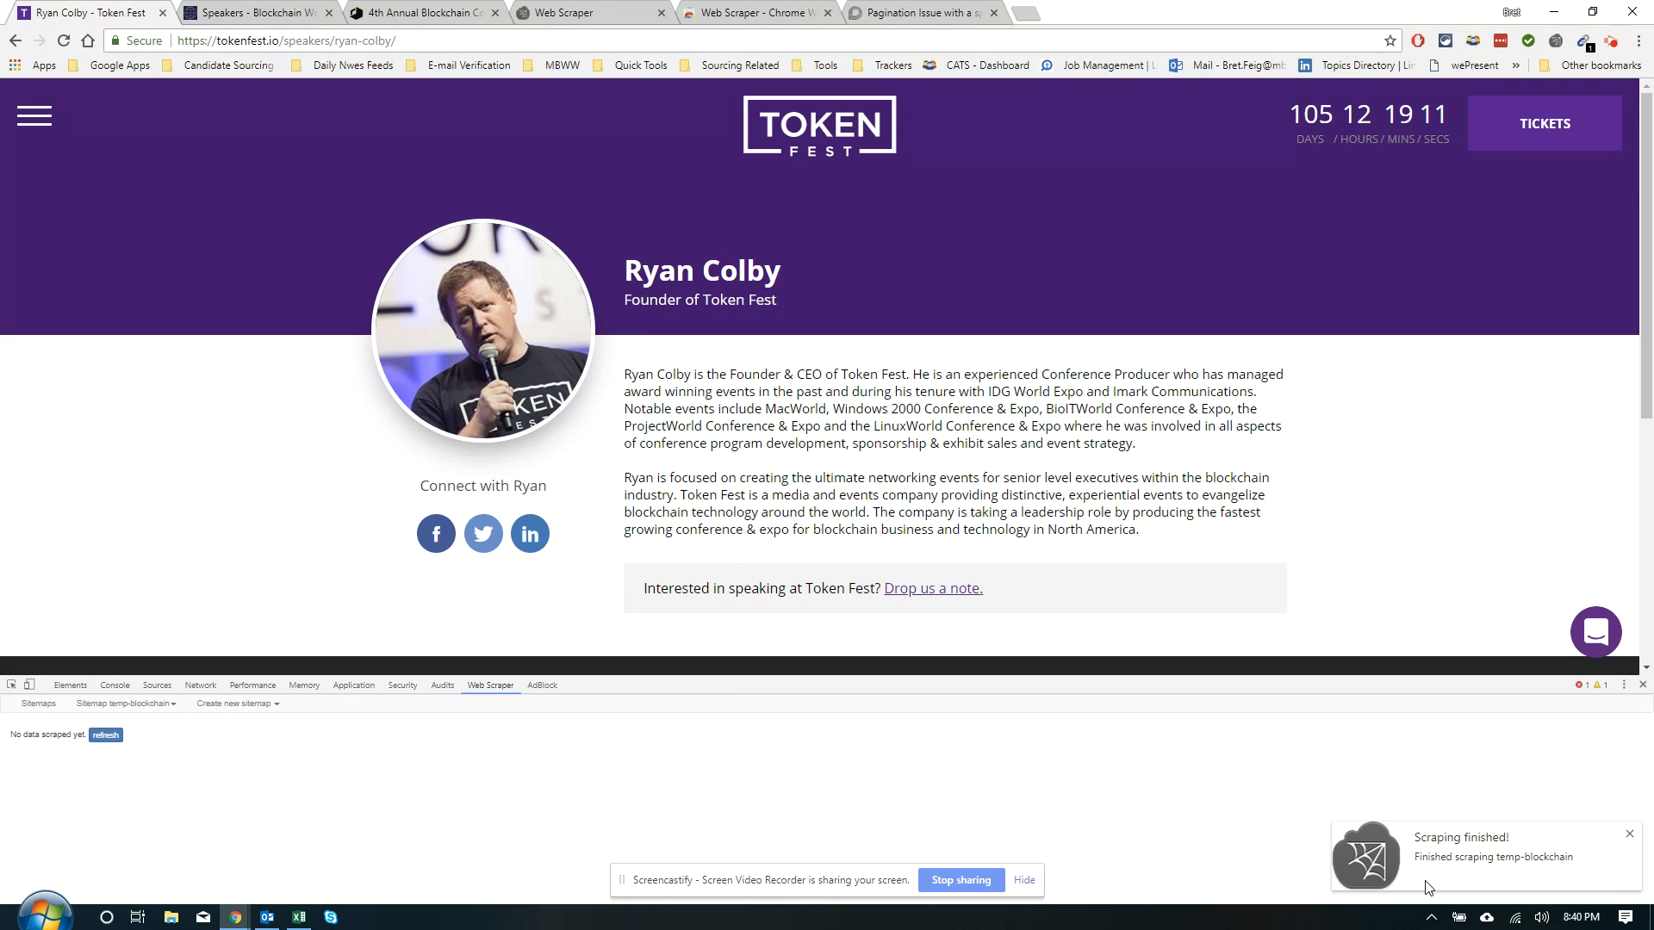
pyautogui.click(103, 737)
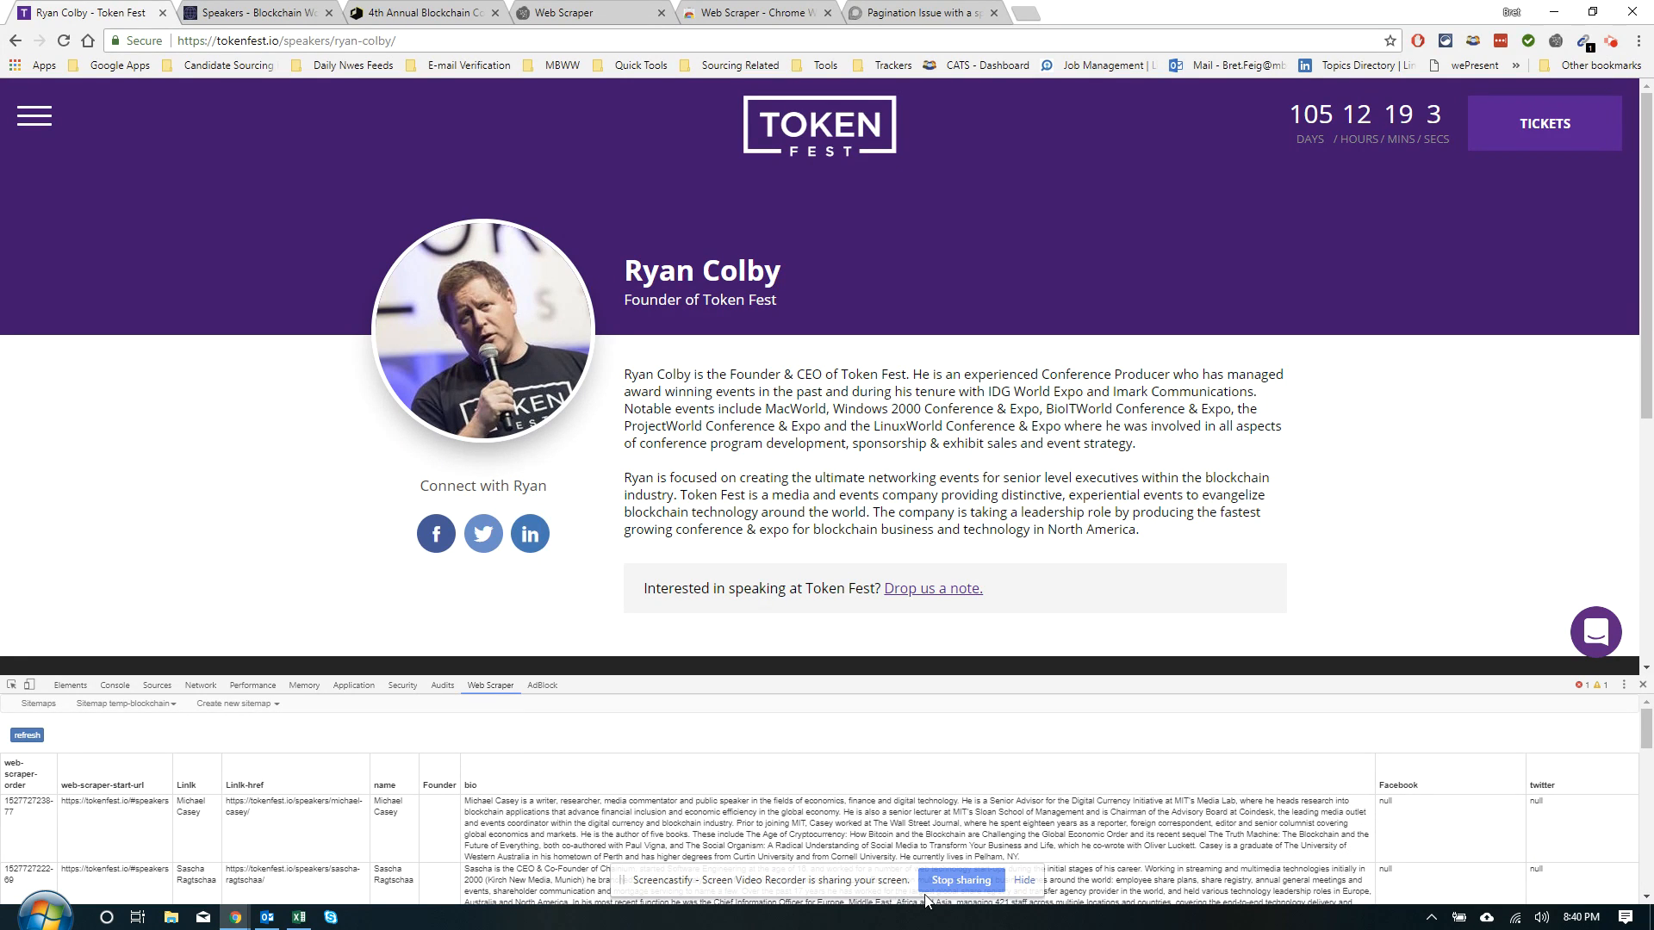
pyautogui.scroll(-2, 1329, 814)
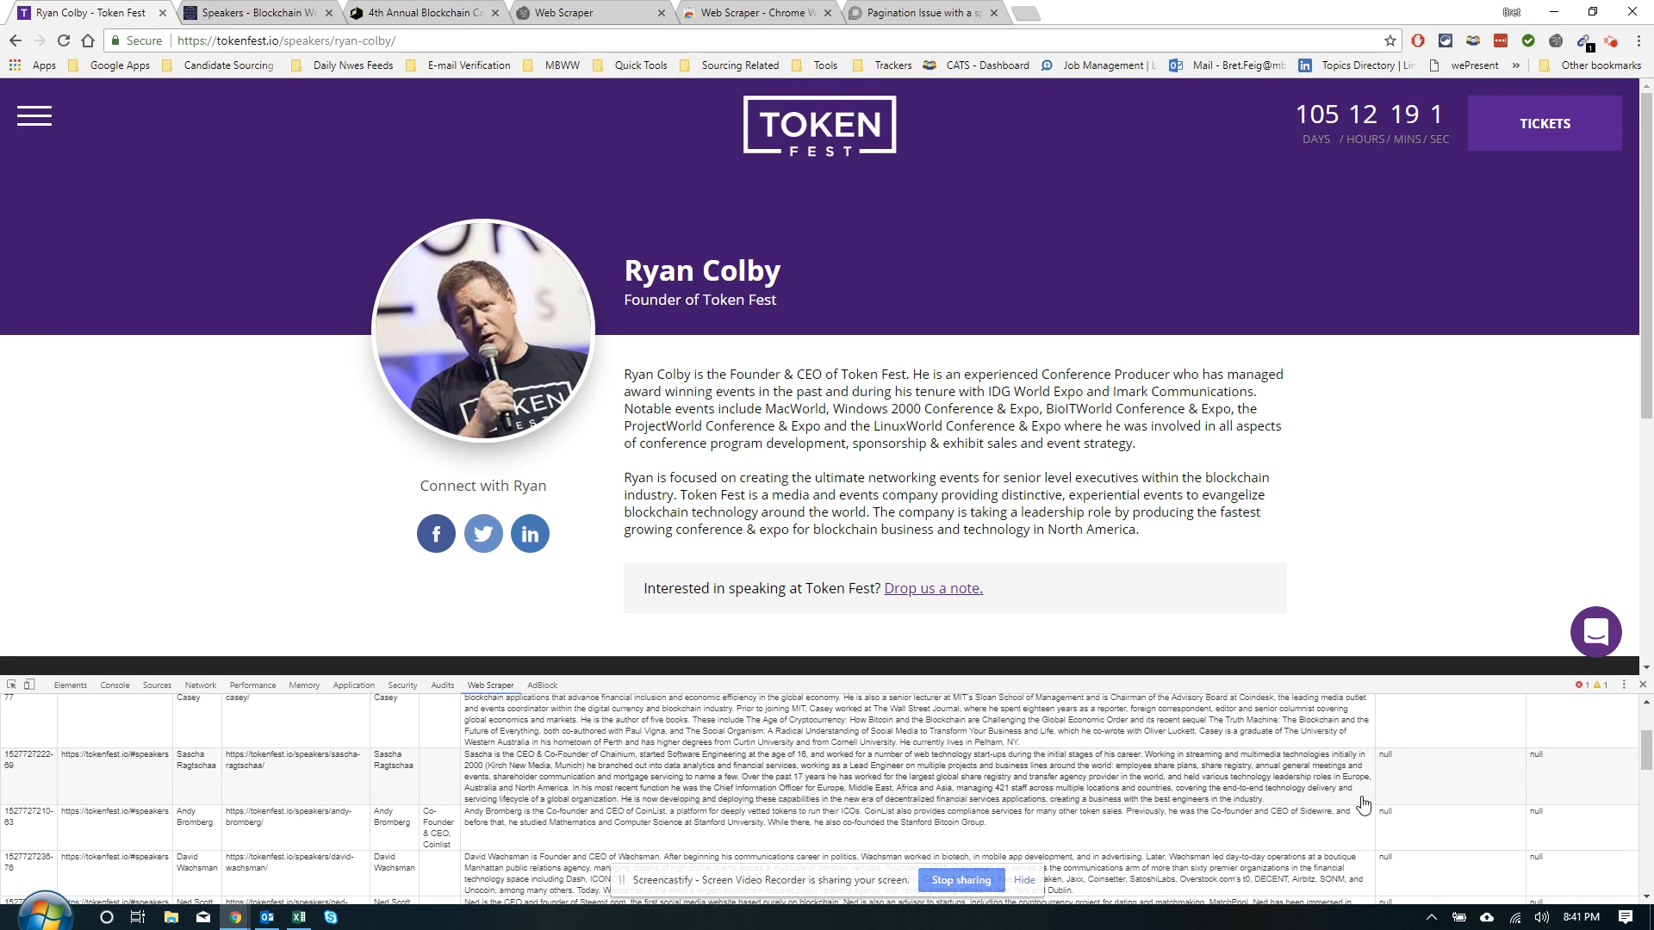
pyautogui.scroll(3, 1363, 803)
pyautogui.scroll(-4, 1369, 801)
pyautogui.scroll(-6, 1375, 799)
pyautogui.scroll(-10, 1374, 799)
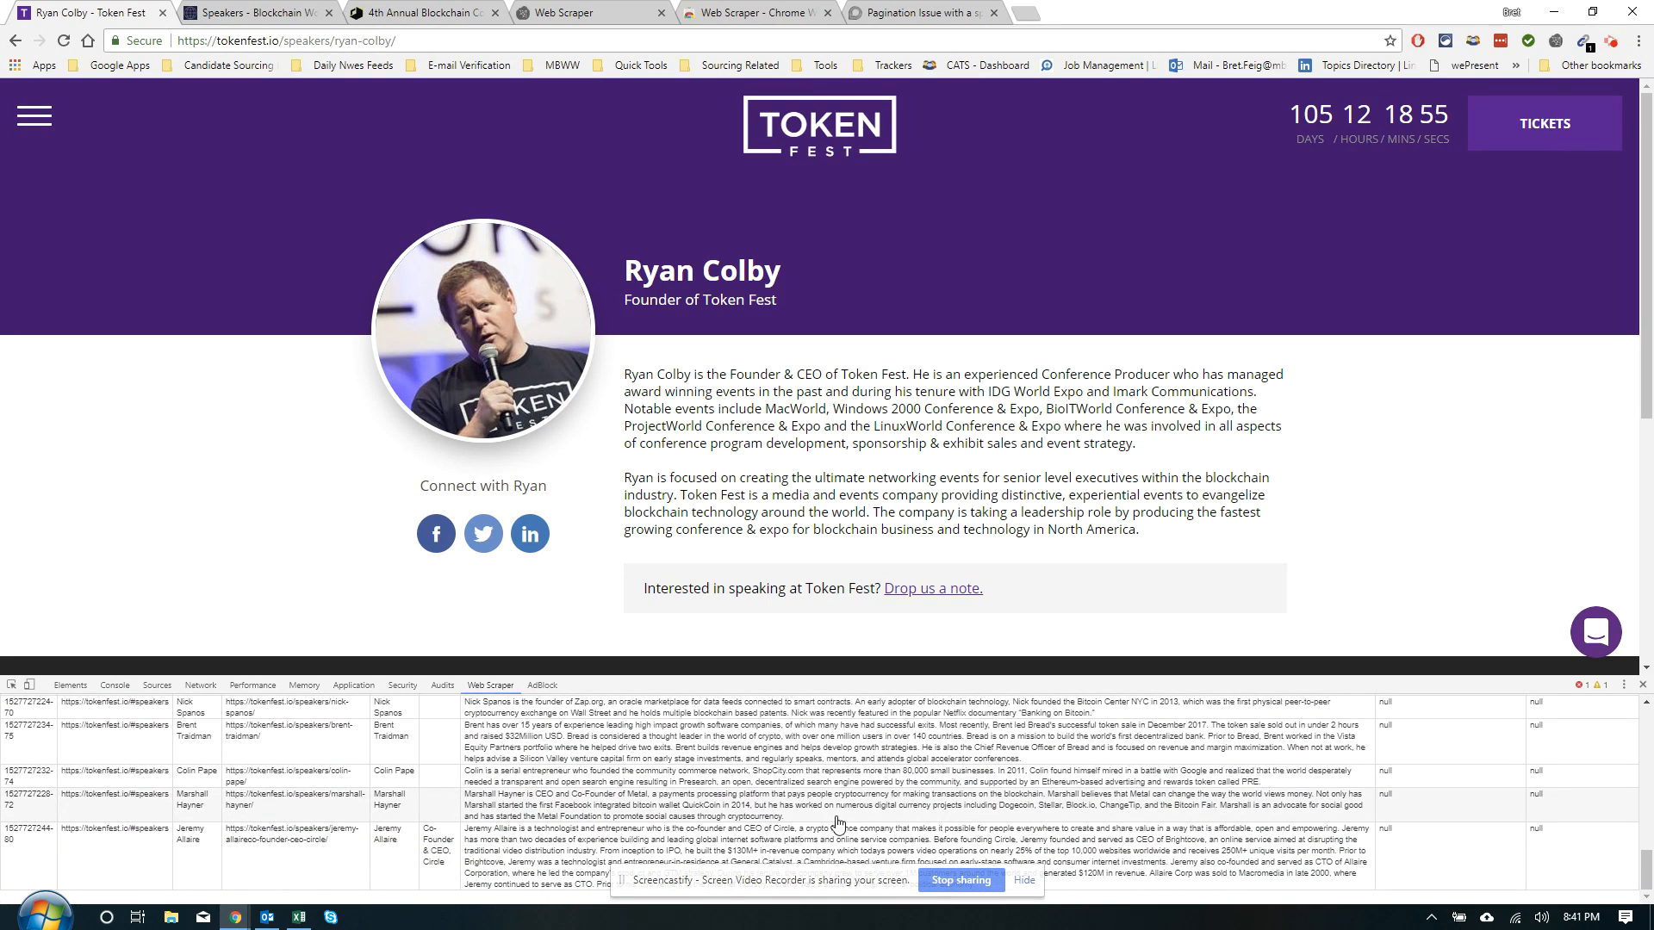
pyautogui.scroll(3, 808, 810)
pyautogui.scroll(5, 807, 808)
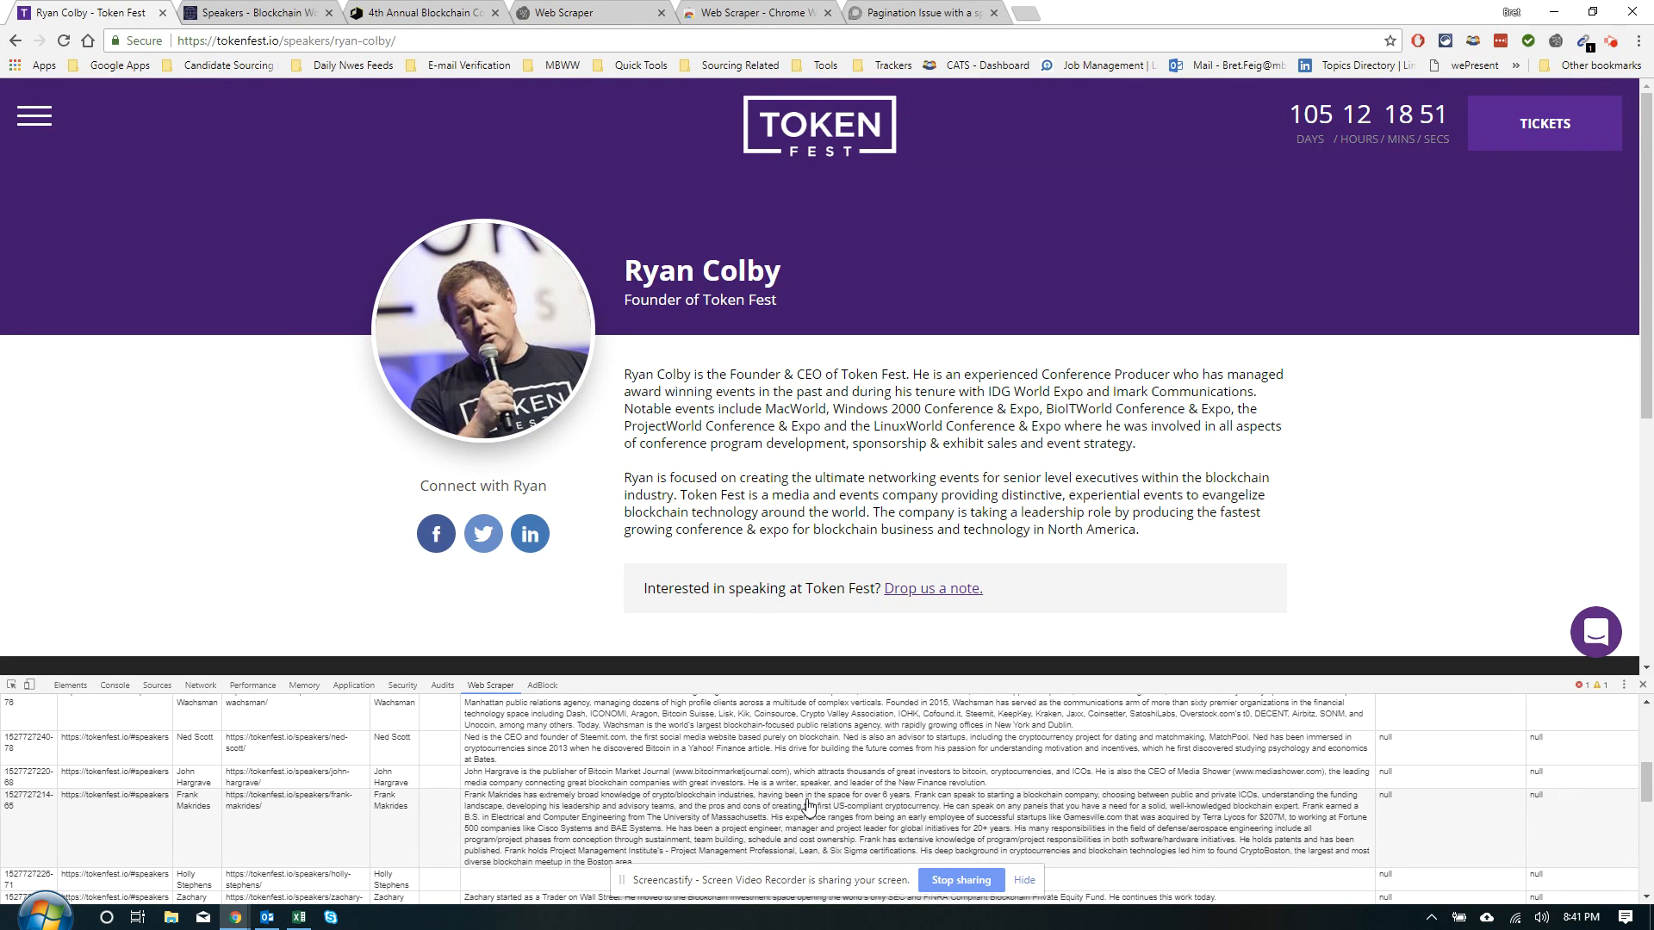
pyautogui.scroll(5, 1117, 810)
pyautogui.scroll(1, 1188, 801)
pyautogui.scroll(-3, 517, 792)
pyautogui.scroll(2, 182, 793)
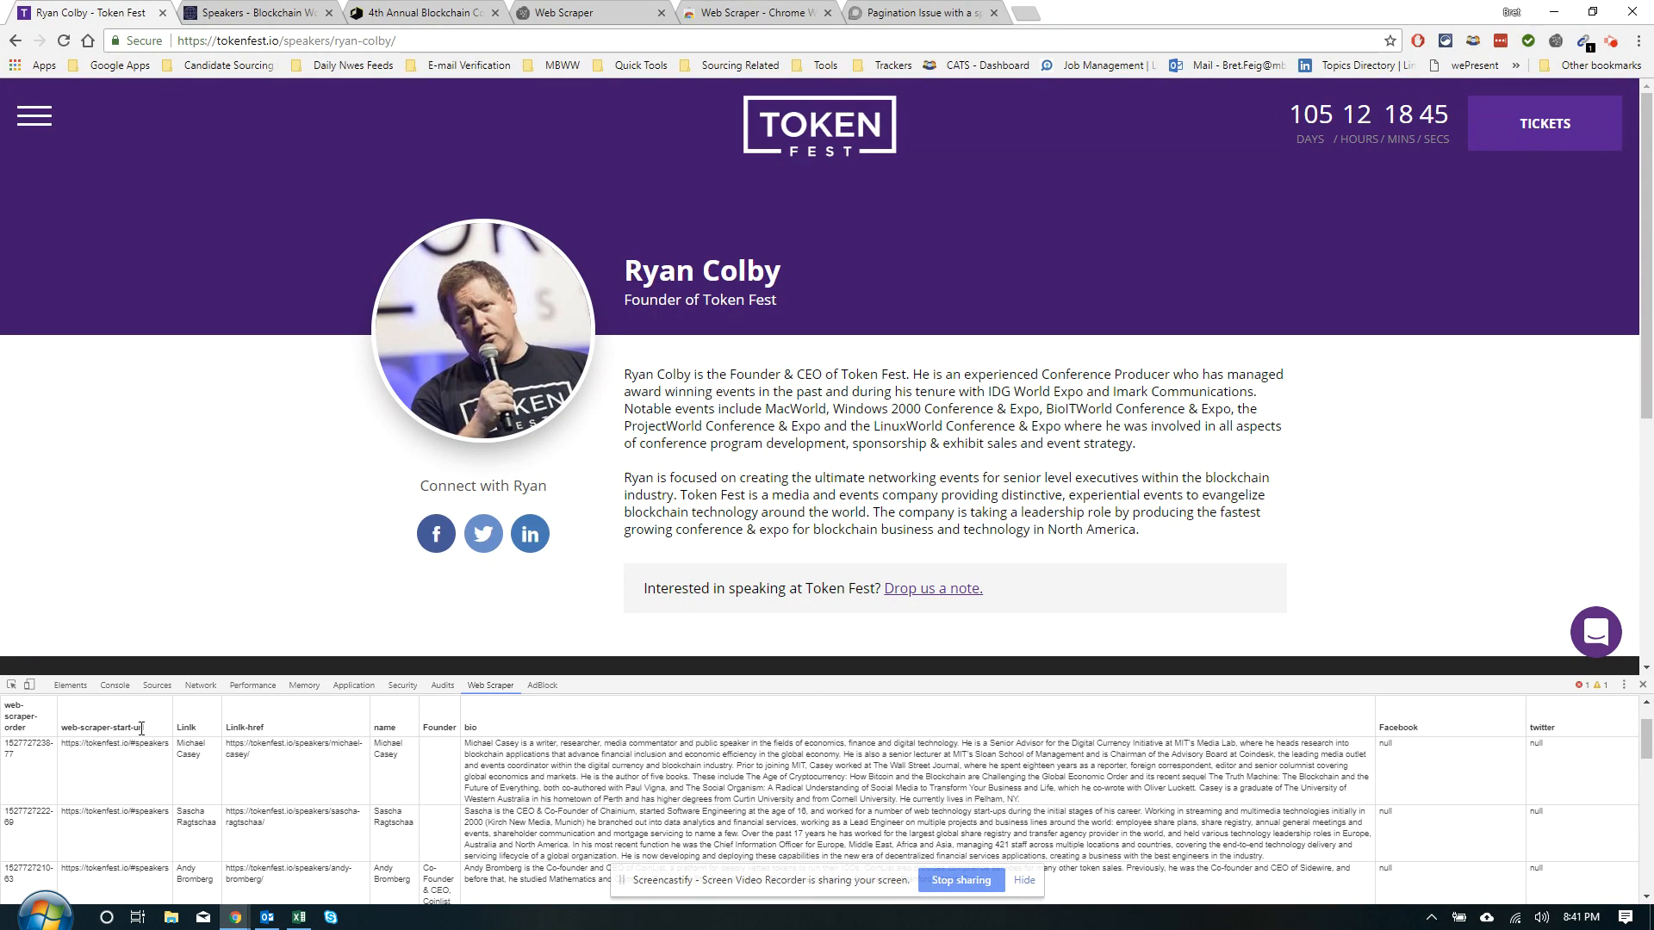
pyautogui.scroll(2, 161, 738)
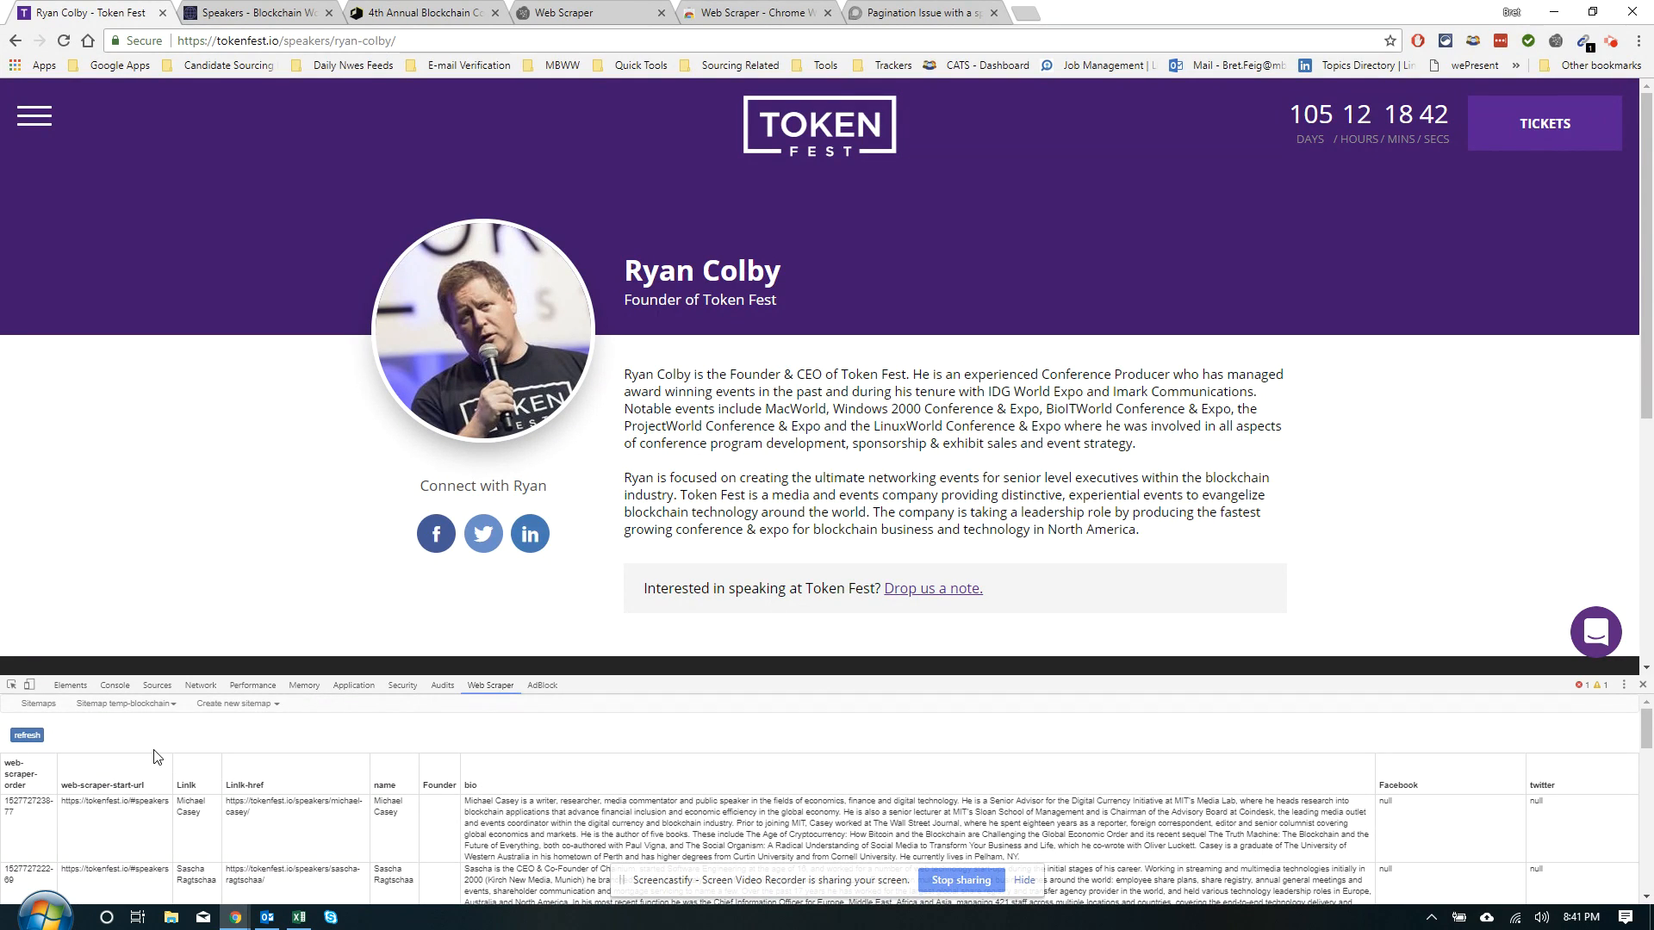
# Export temp-blockchain data as CSV, download it, and open temp-blockchain.csv in Excel
pyautogui.click(153, 705)
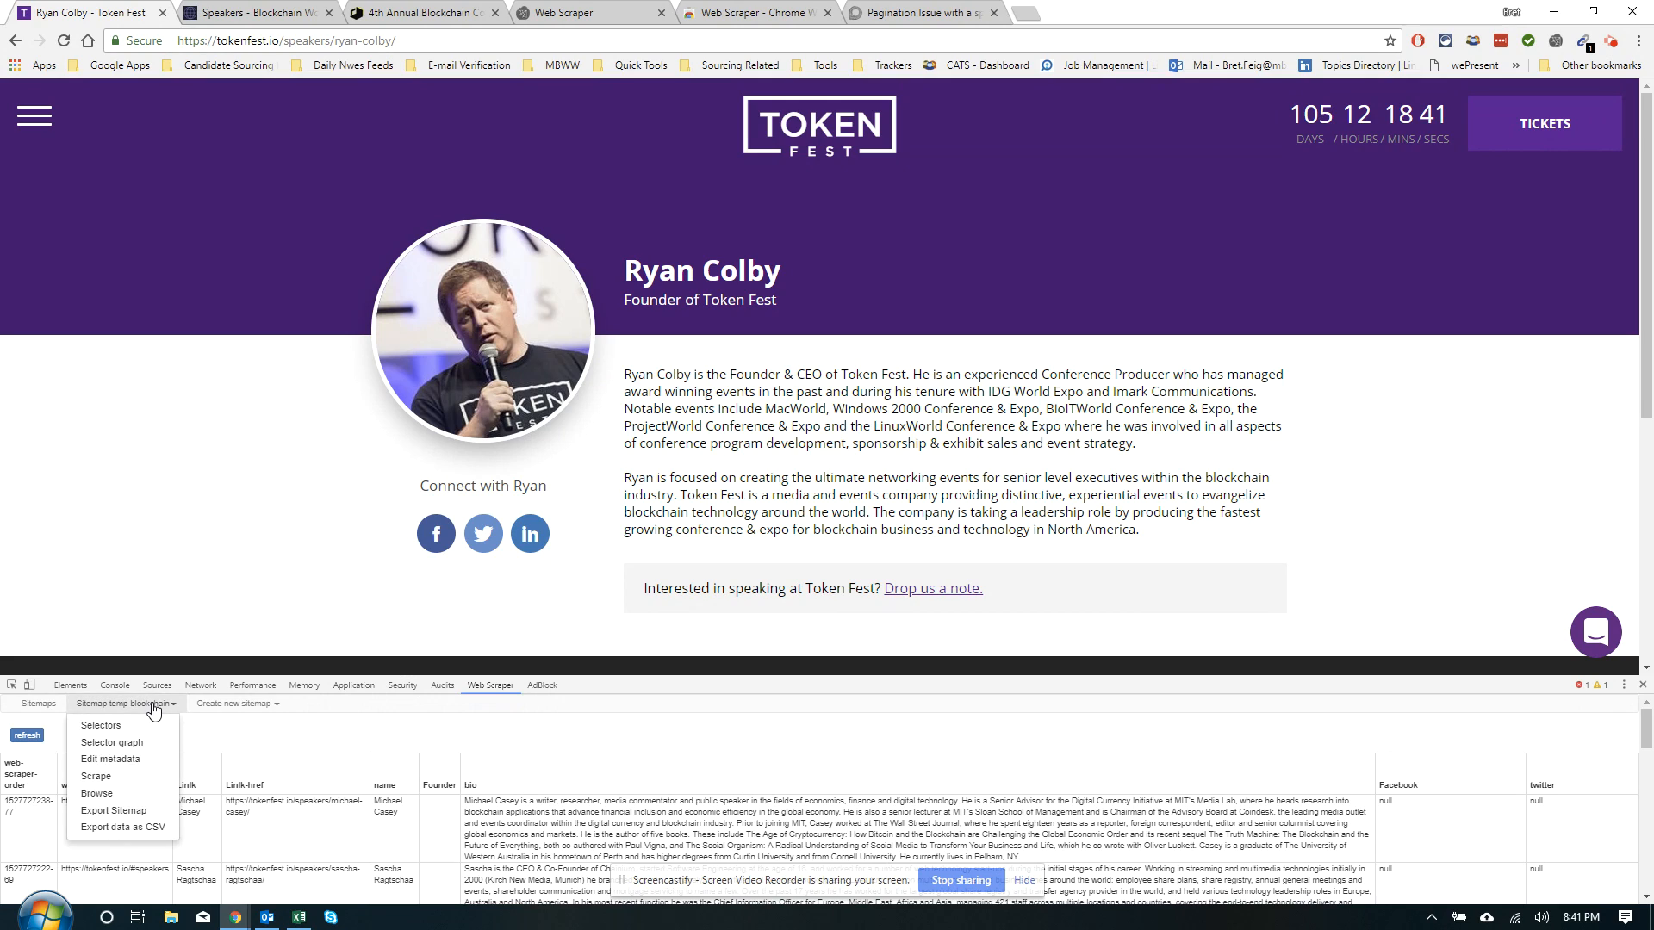
pyautogui.click(123, 828)
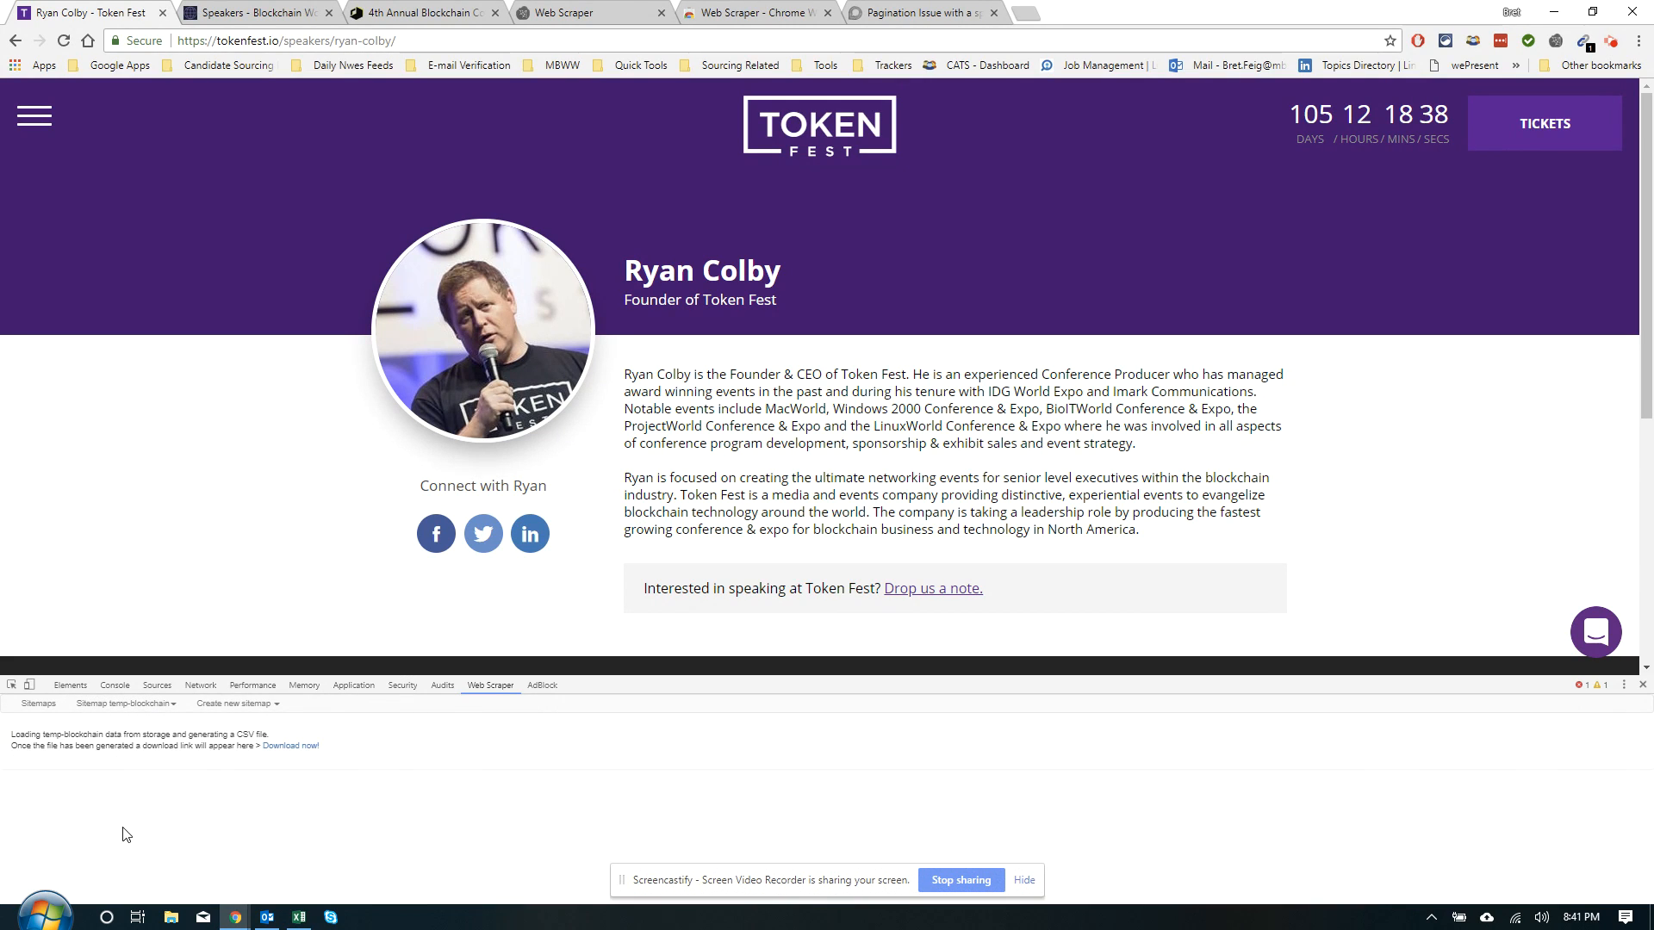
pyautogui.click(291, 745)
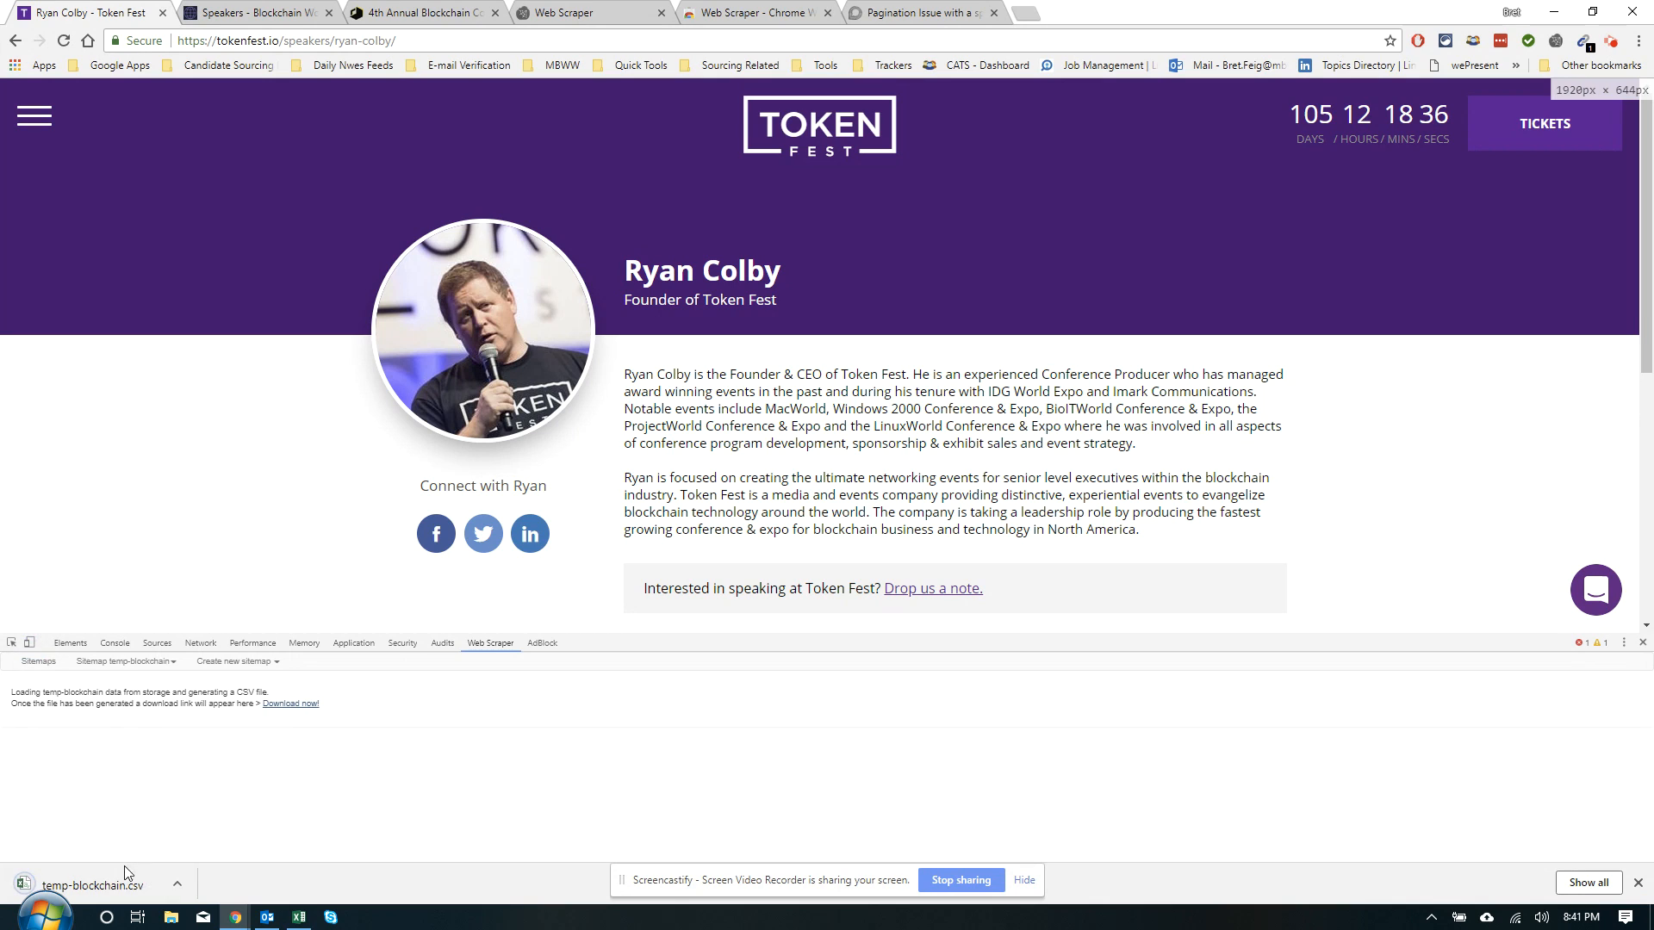
pyautogui.click(118, 878)
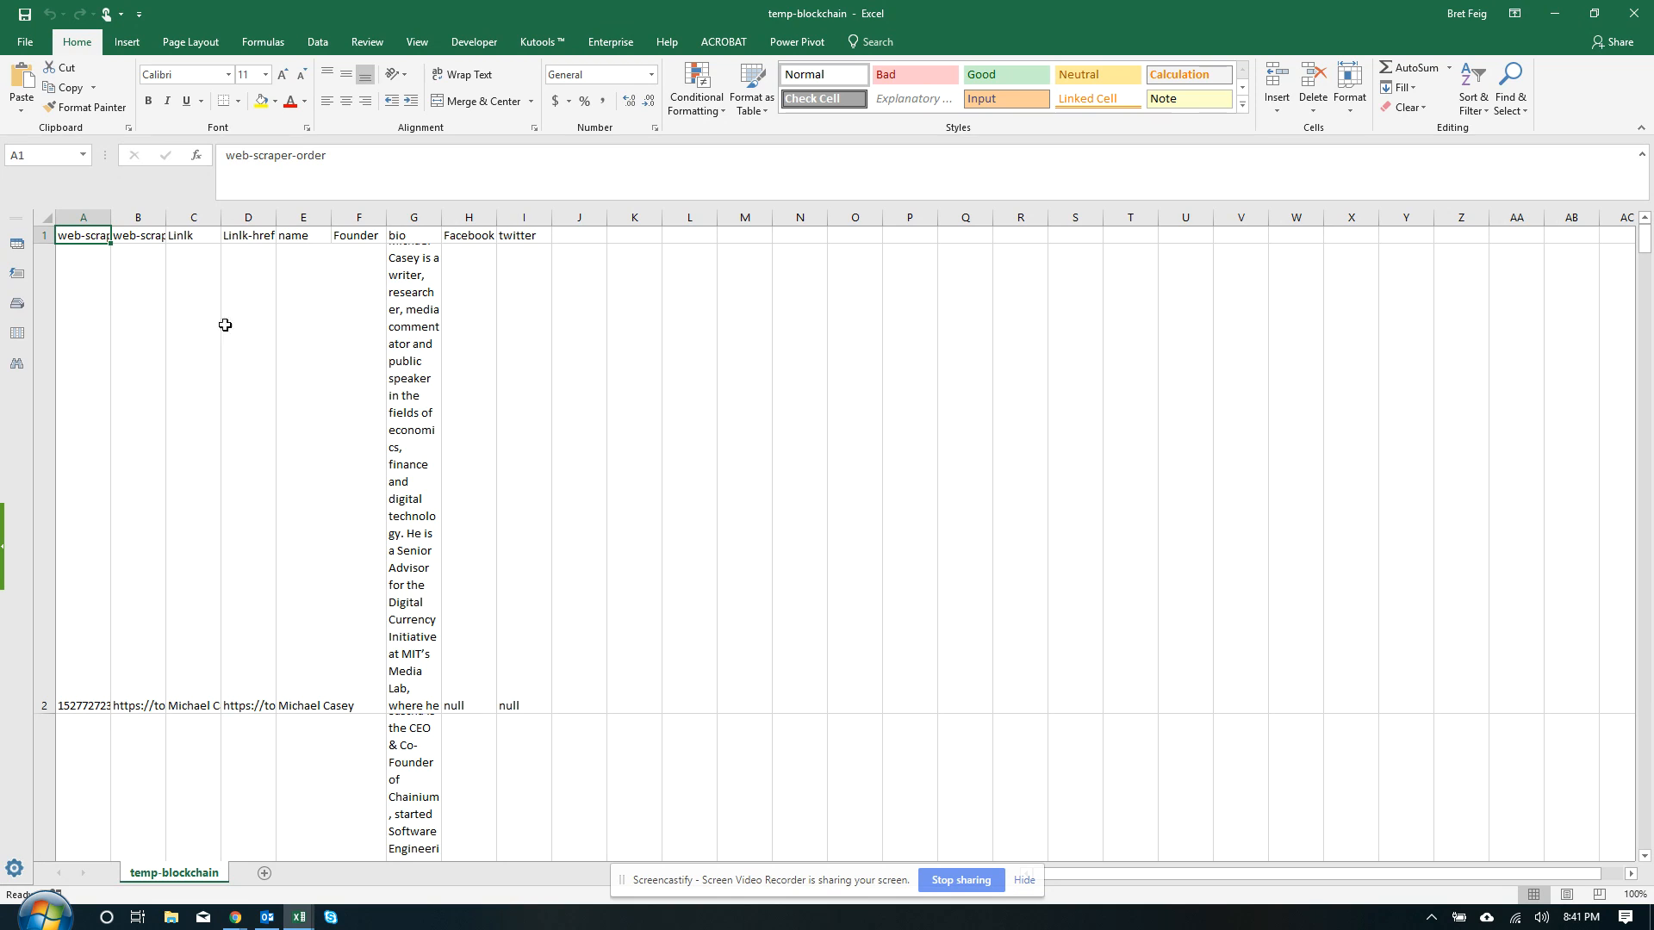
# Select the whole sheet, set every row height to 20, and widen all columns
pyautogui.hotkey('ctrl', 'shift', 'End')
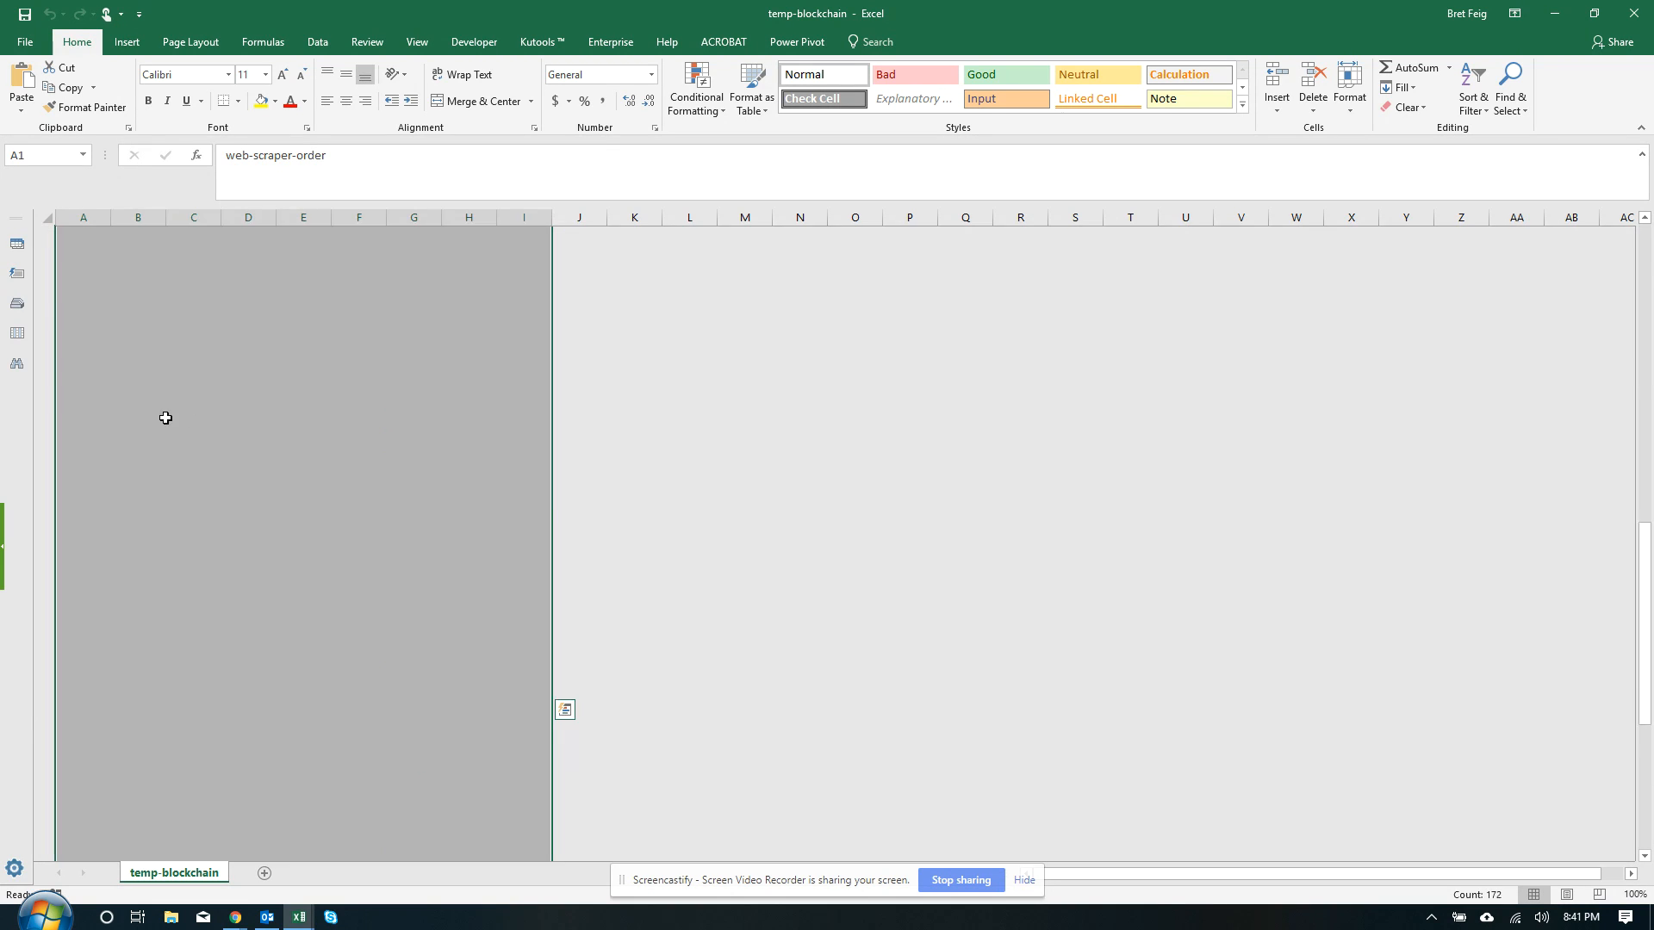
pyautogui.hotkey('ctrl', 'a')
pyautogui.rightClick(45, 387)
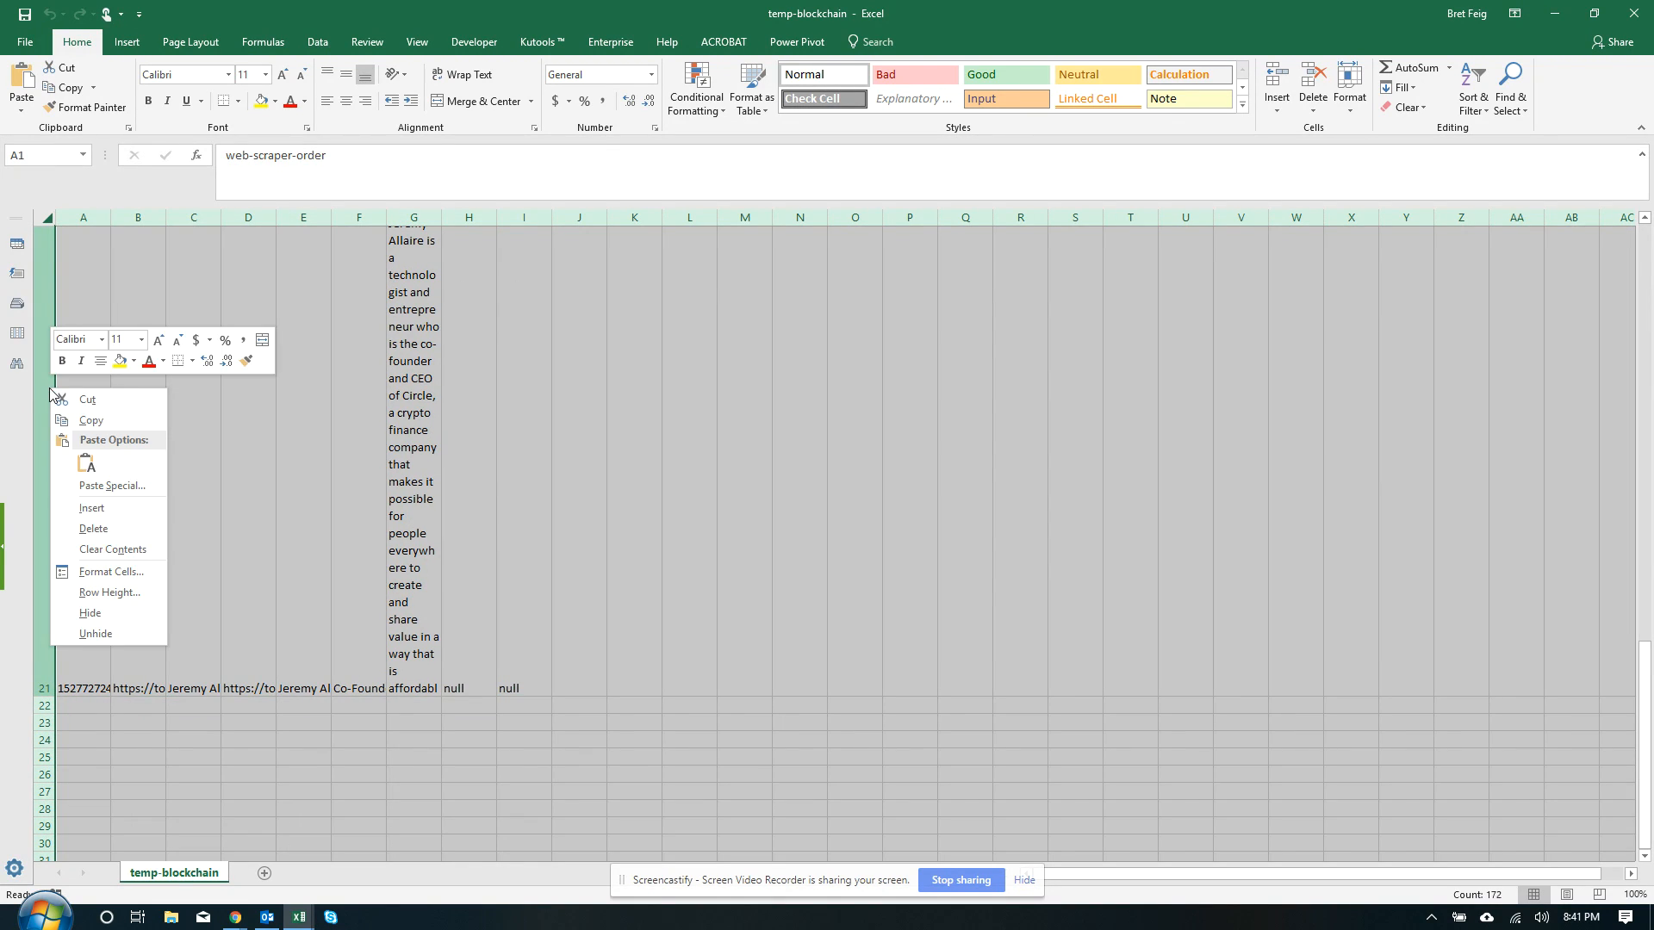
pyautogui.click(84, 584)
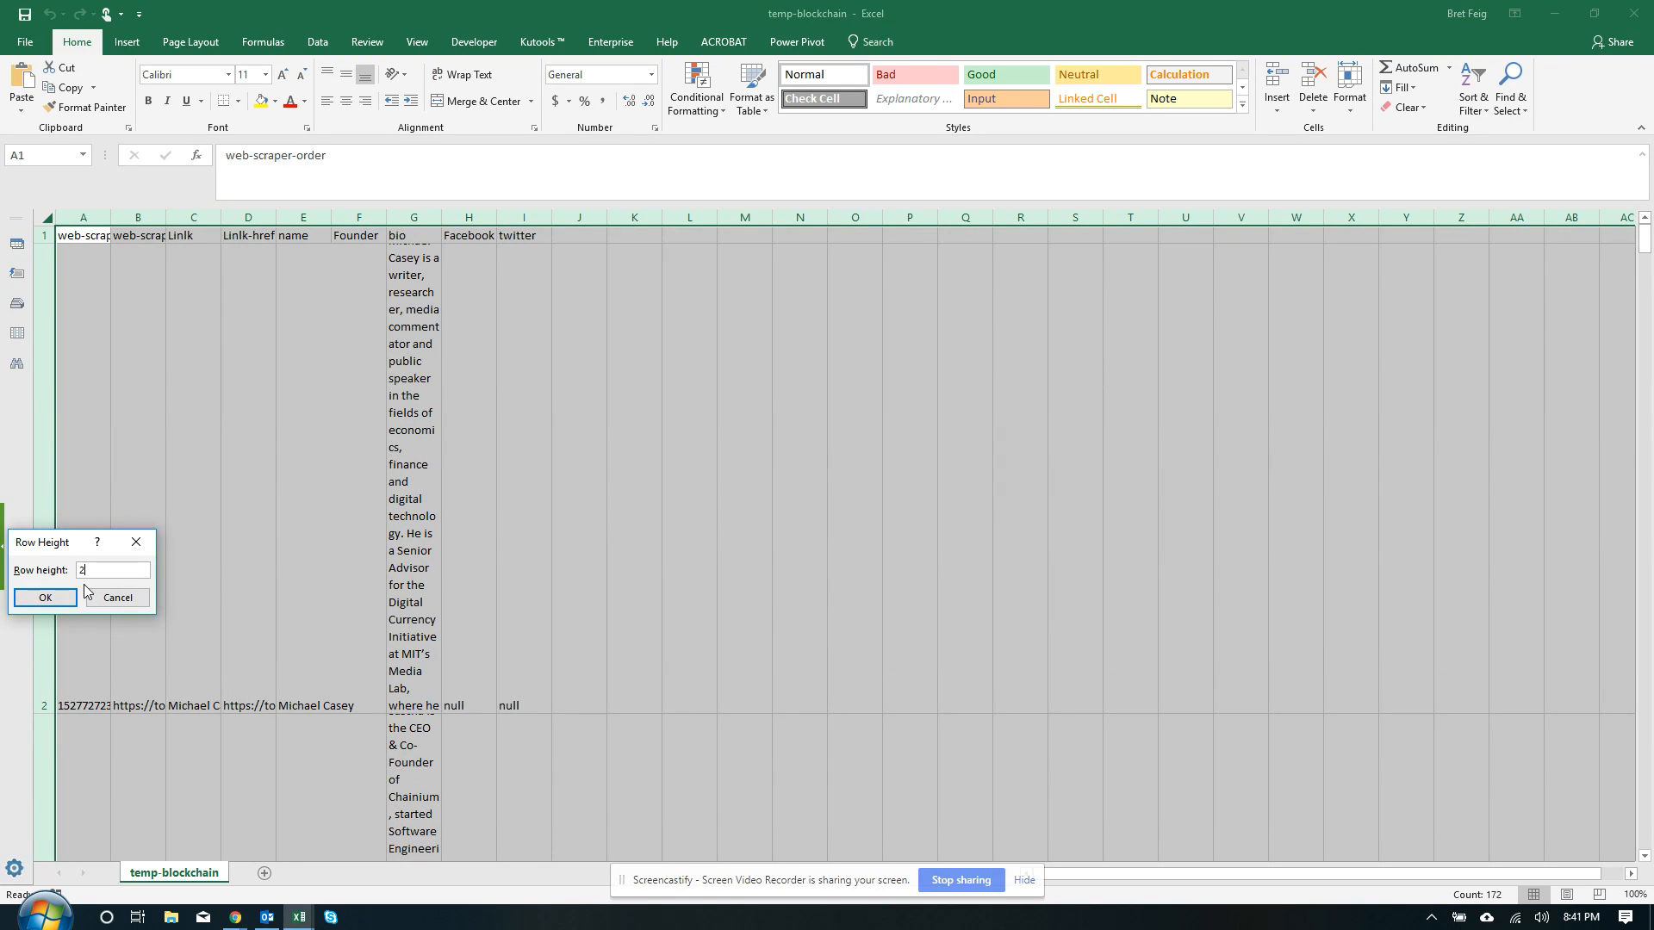
pyautogui.press('Return')
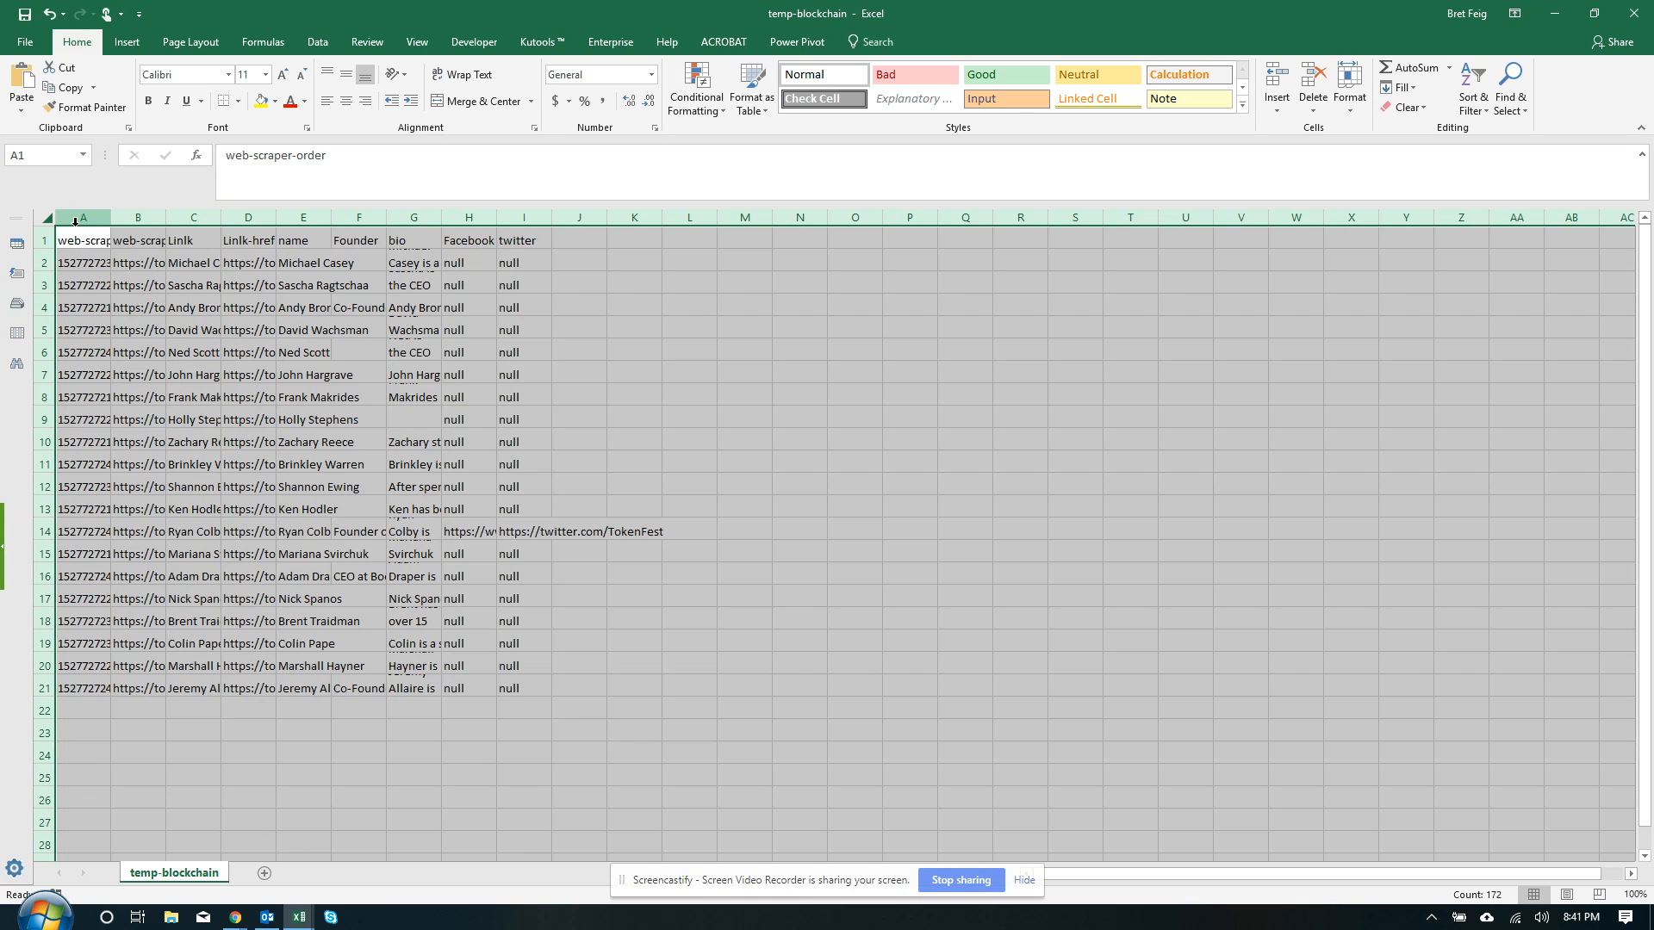
pyautogui.moveTo(102, 222); pyautogui.dragTo(182, 221)
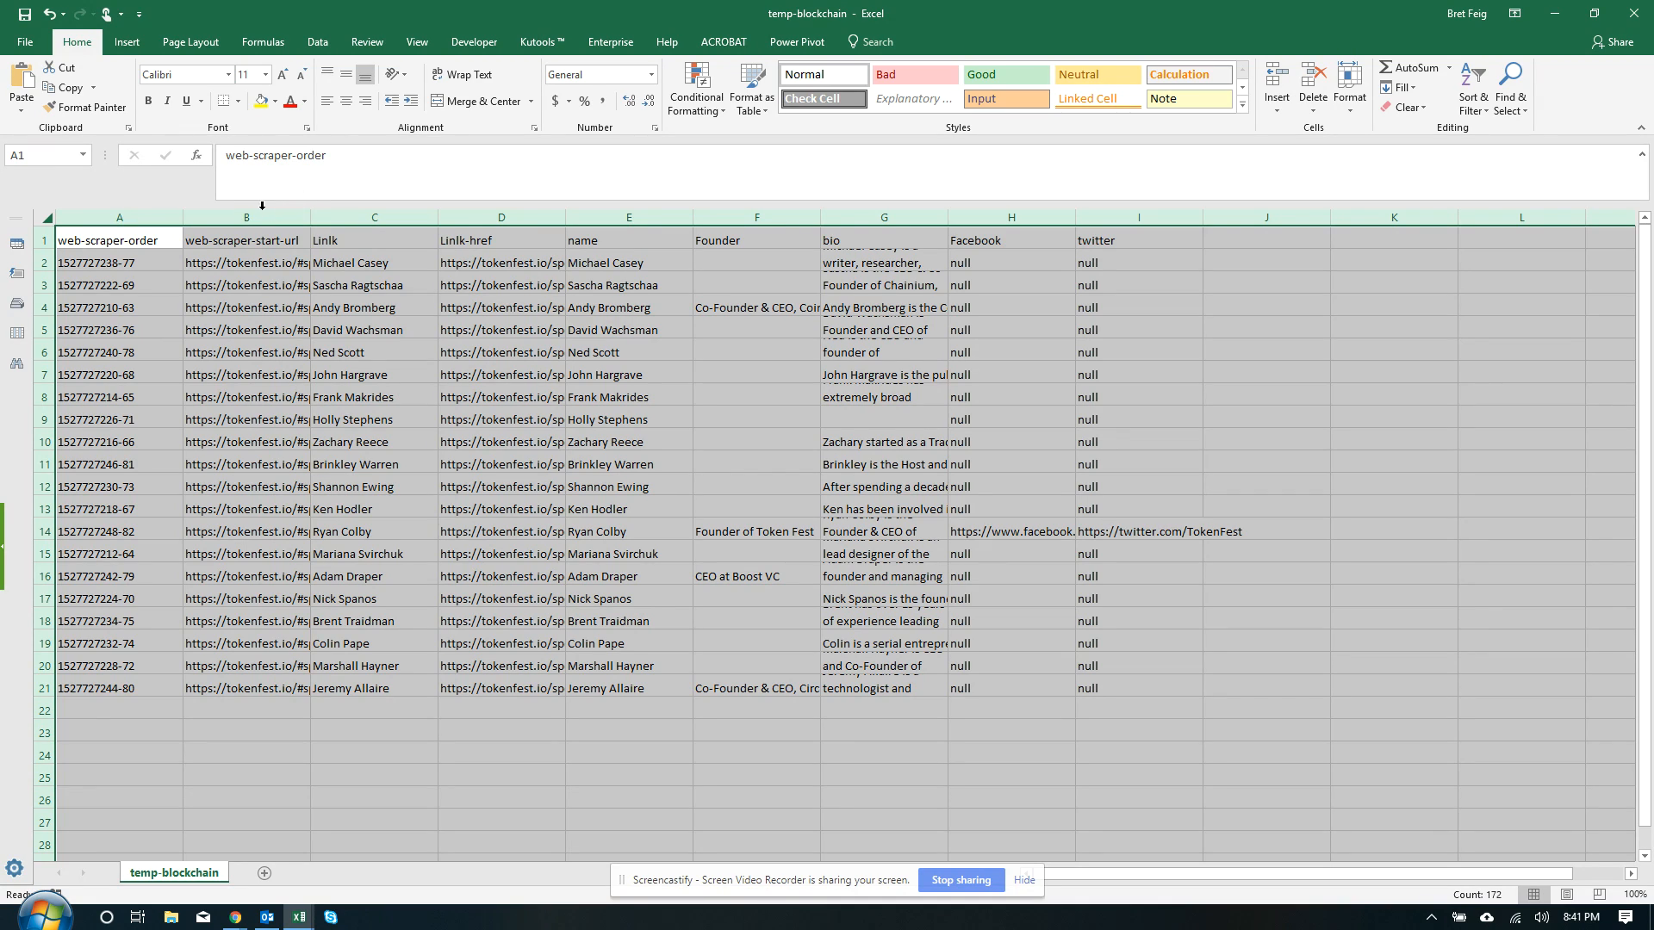
# Delete the web-scraper-order, web-scraper-start-url, Linik and Linik-href columns
pyautogui.moveTo(121, 217); pyautogui.dragTo(255, 220)
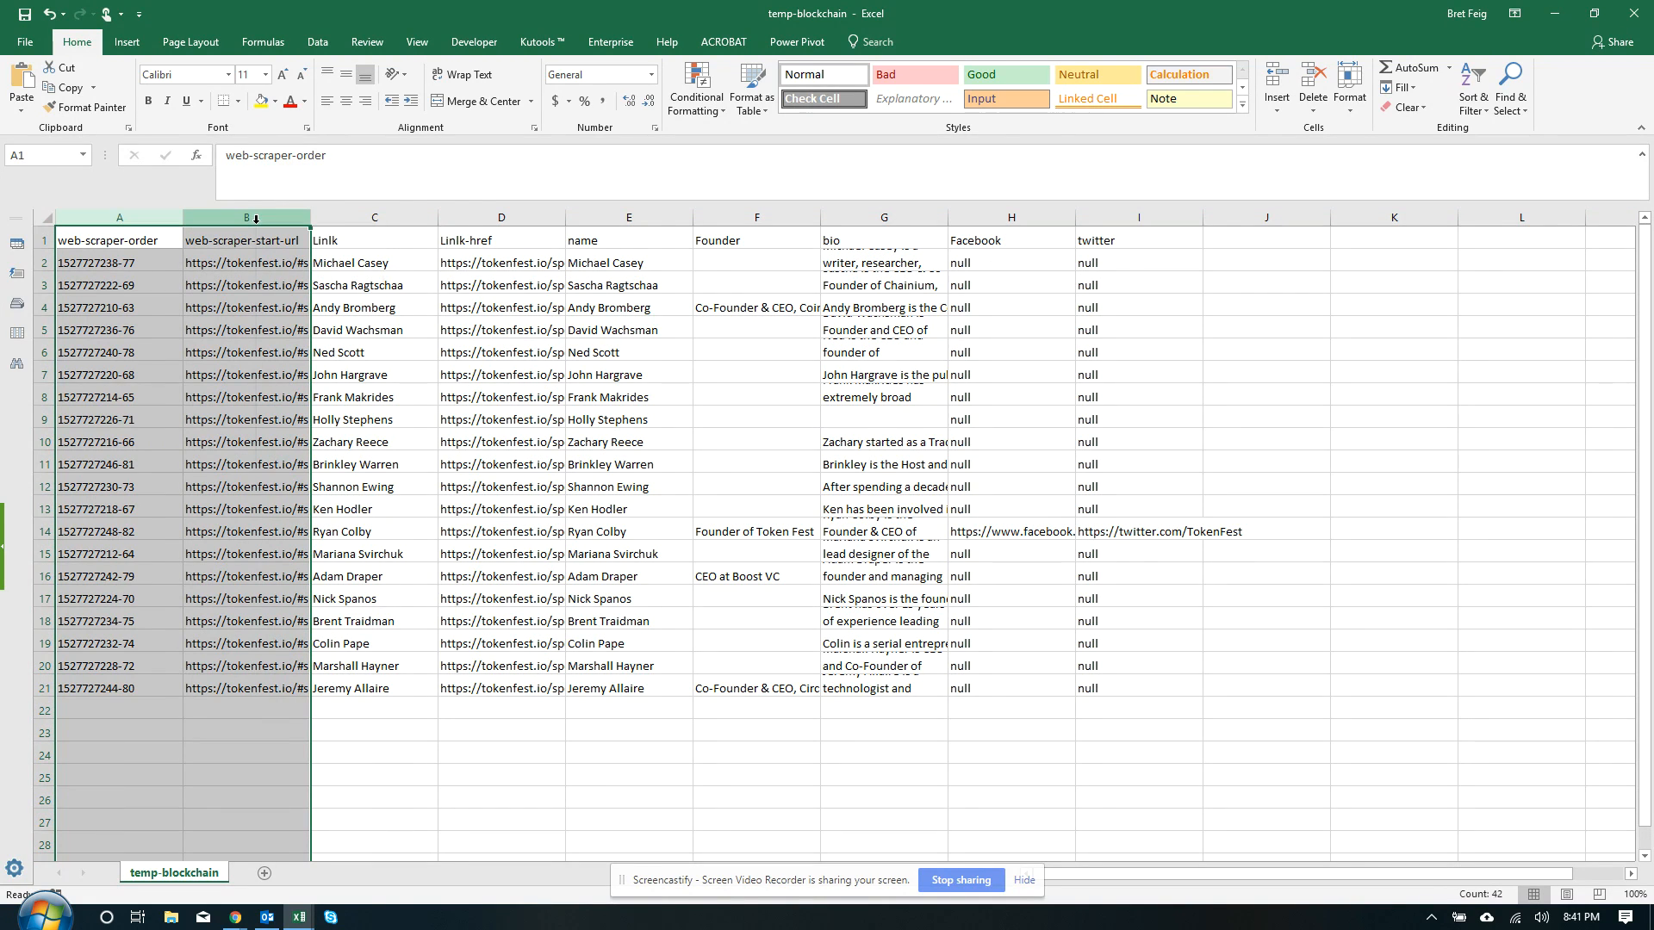
pyautogui.rightClick(256, 220)
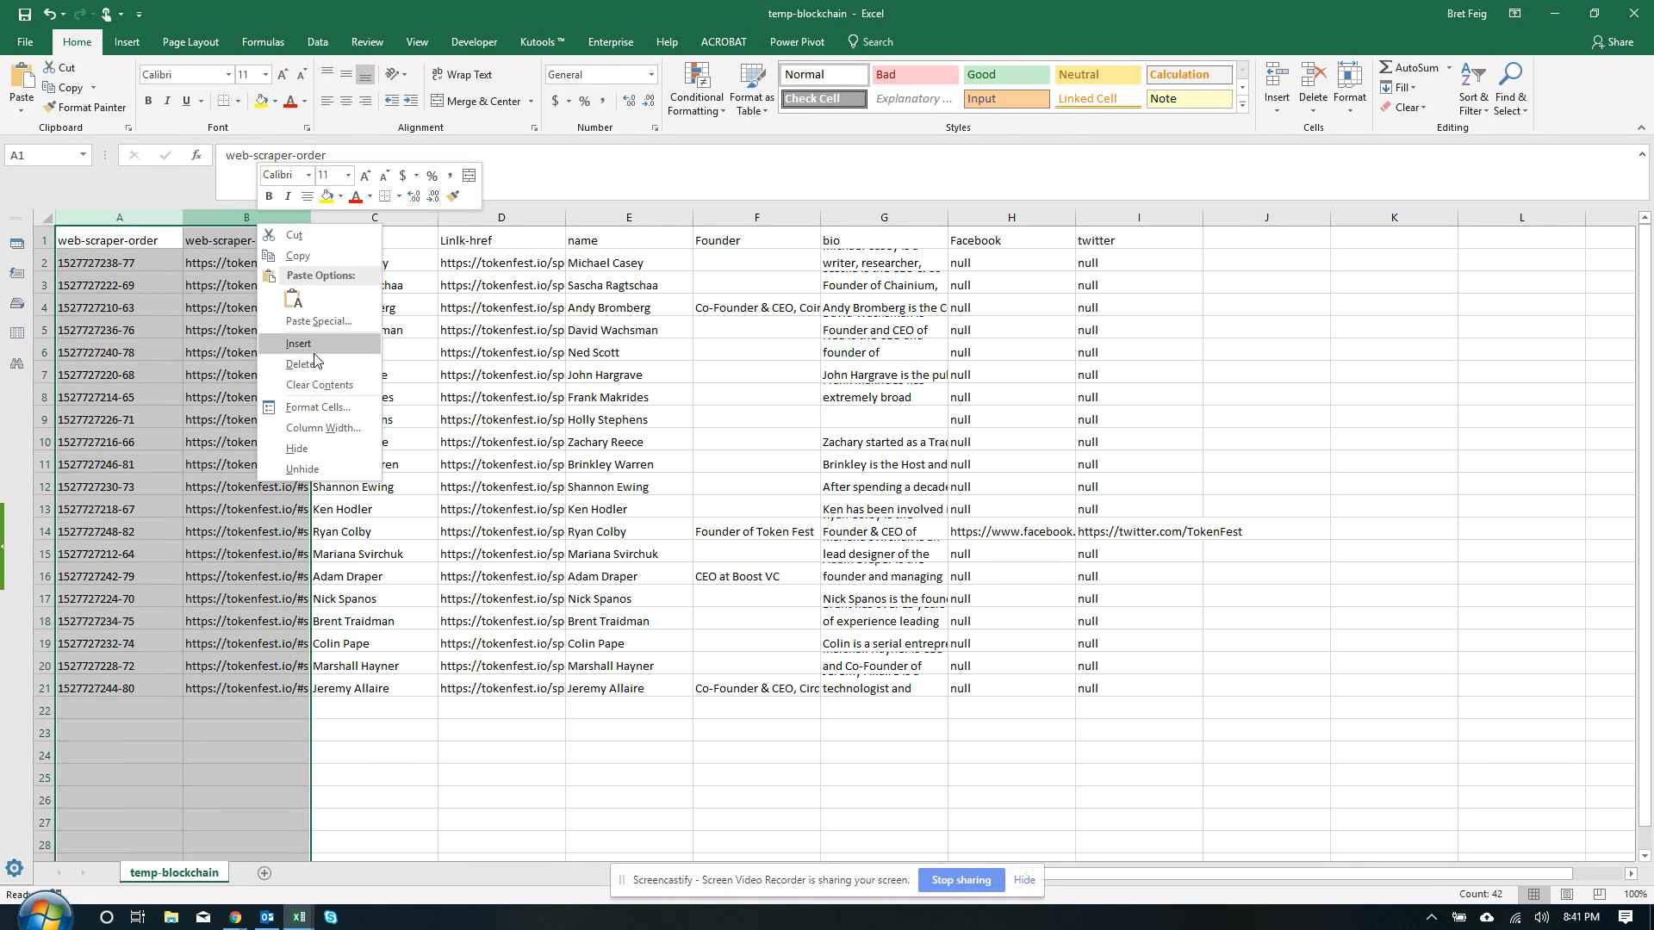
pyautogui.click(315, 363)
pyautogui.click(77, 253)
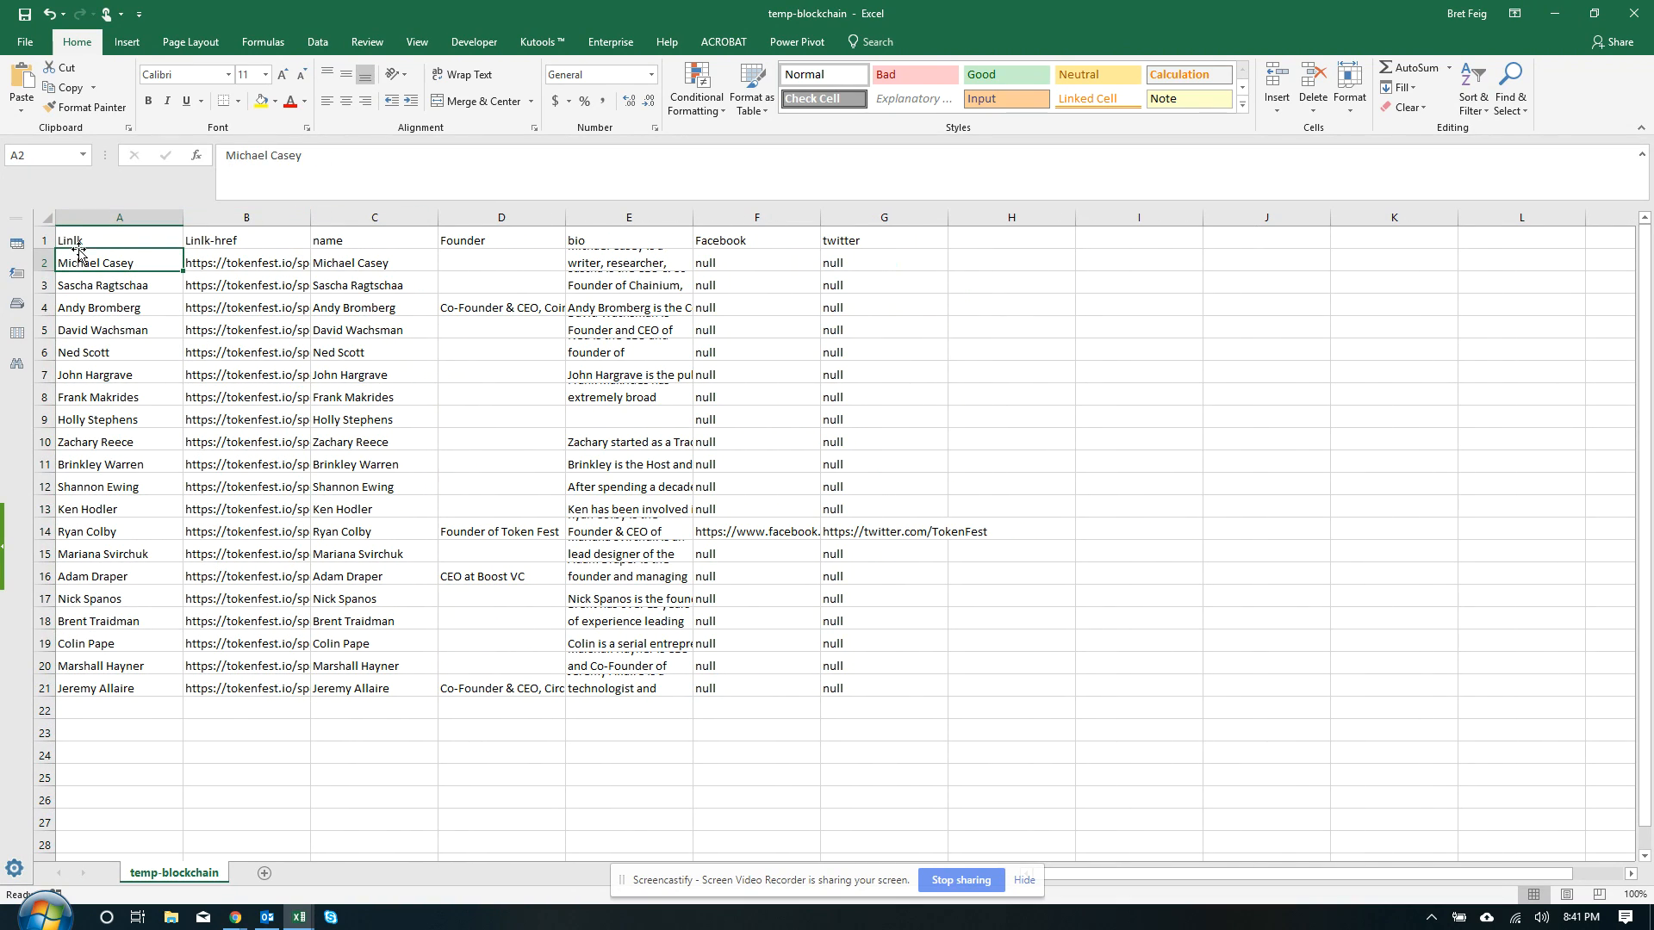
pyautogui.moveTo(131, 227); pyautogui.dragTo(207, 222)
pyautogui.rightClick(219, 248)
pyautogui.click(220, 387)
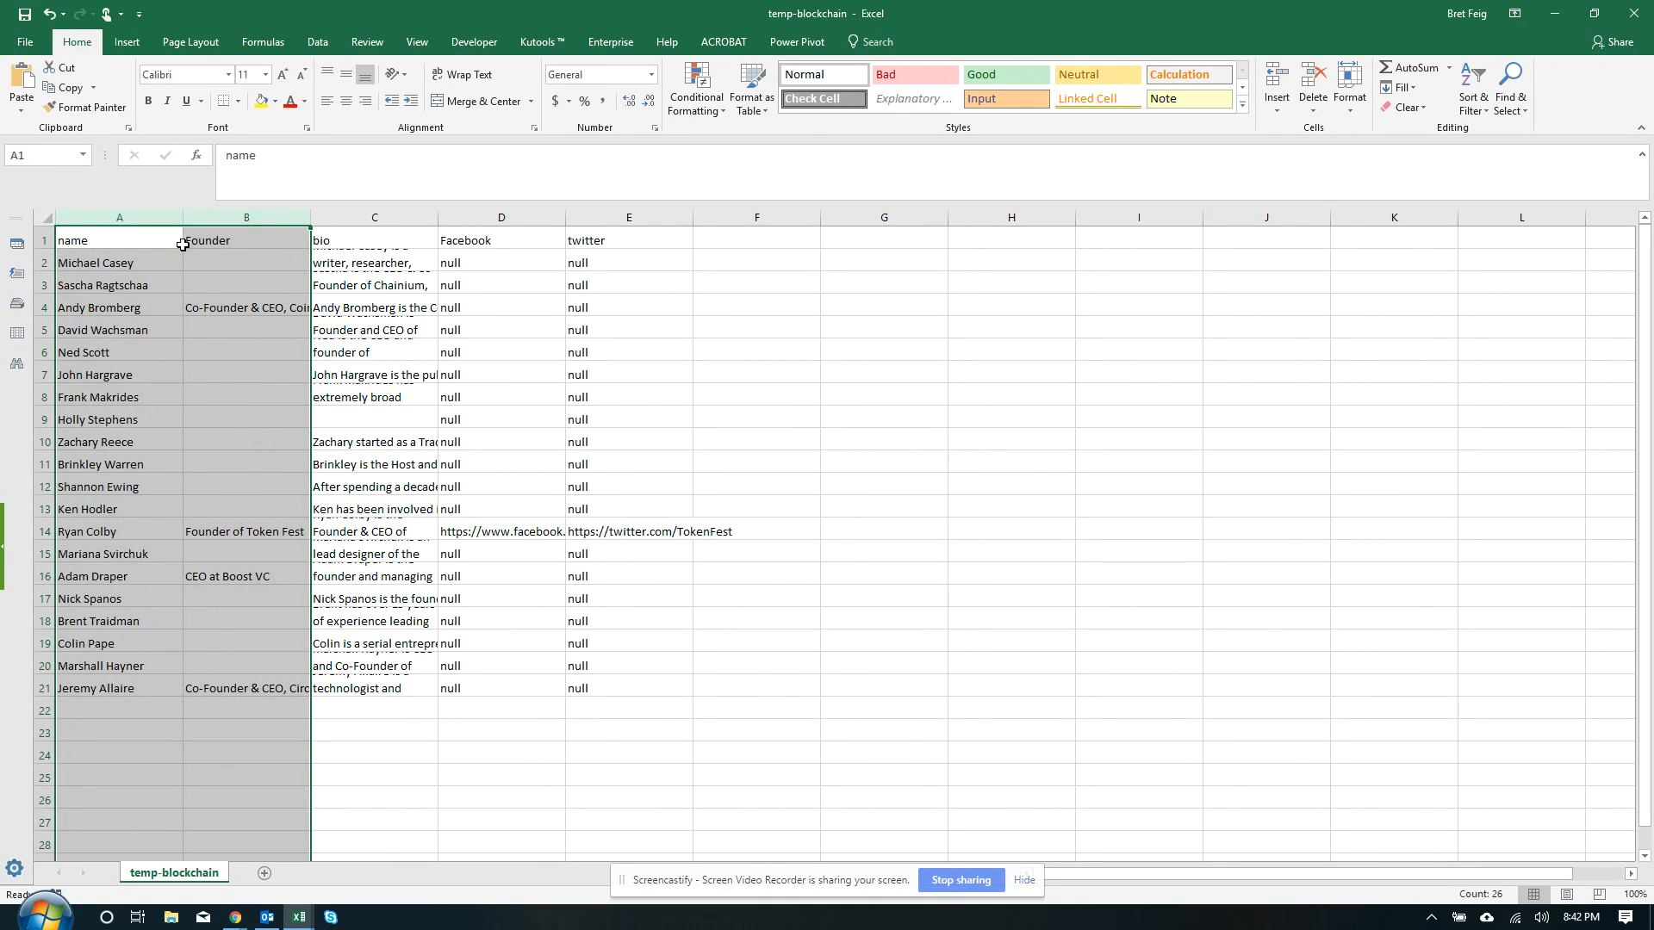
pyautogui.click(222, 259)
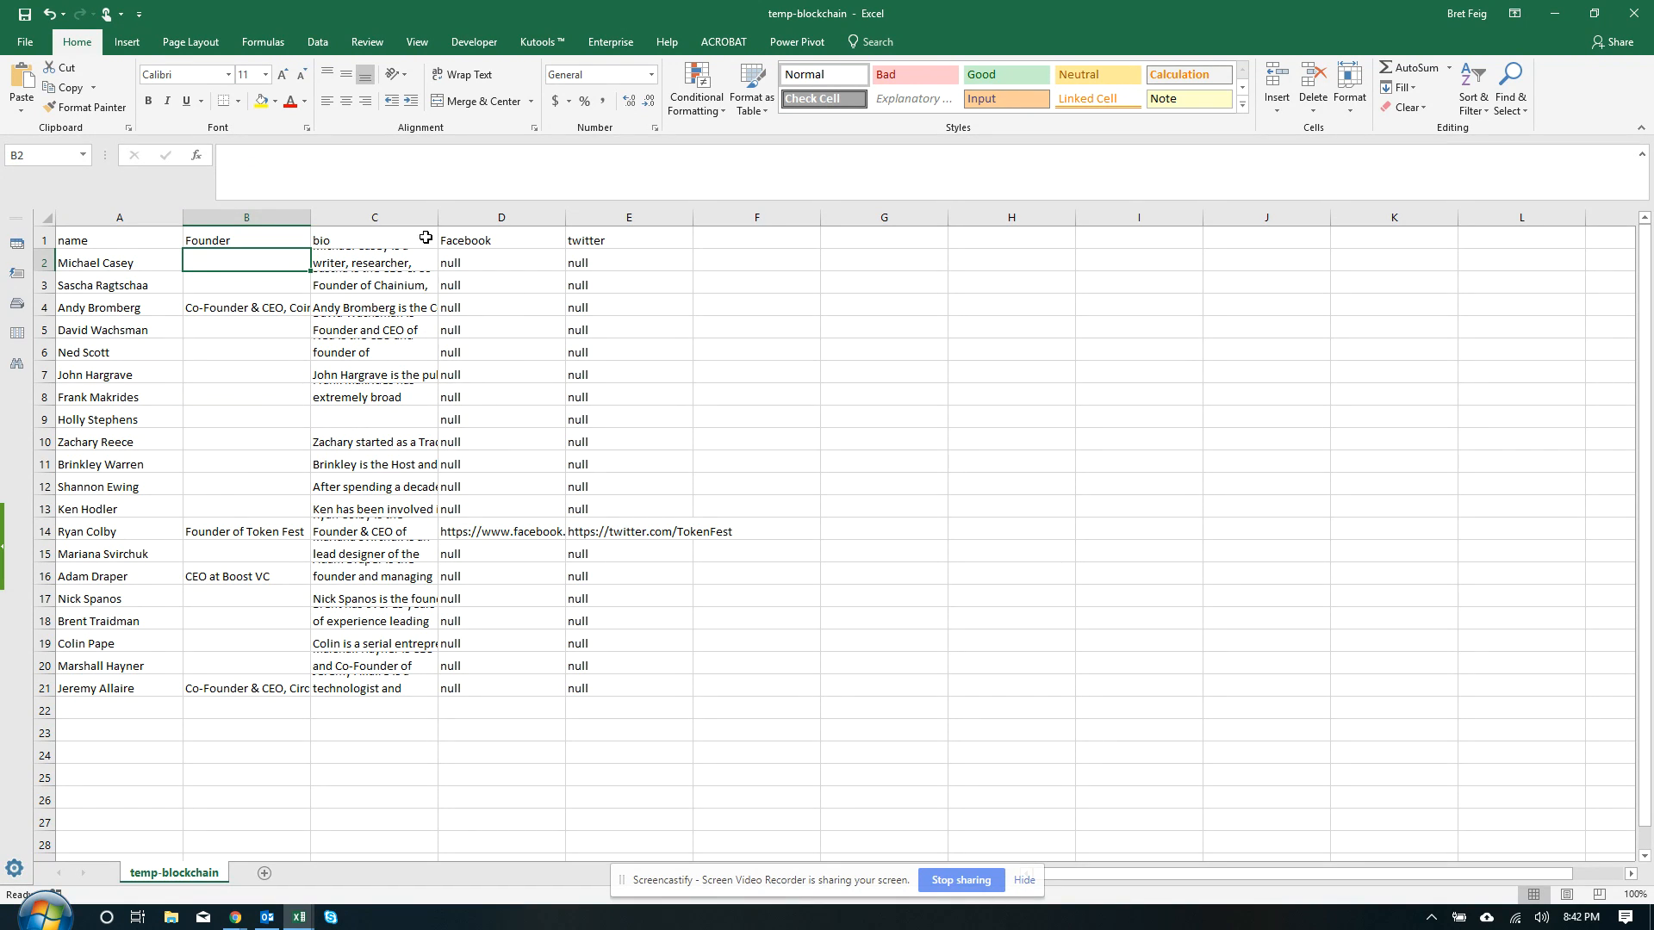
# Widen the Founder column, then close temp-blockchain without saving and minimize Excel
pyautogui.moveTo(343, 223); pyautogui.dragTo(412, 222)
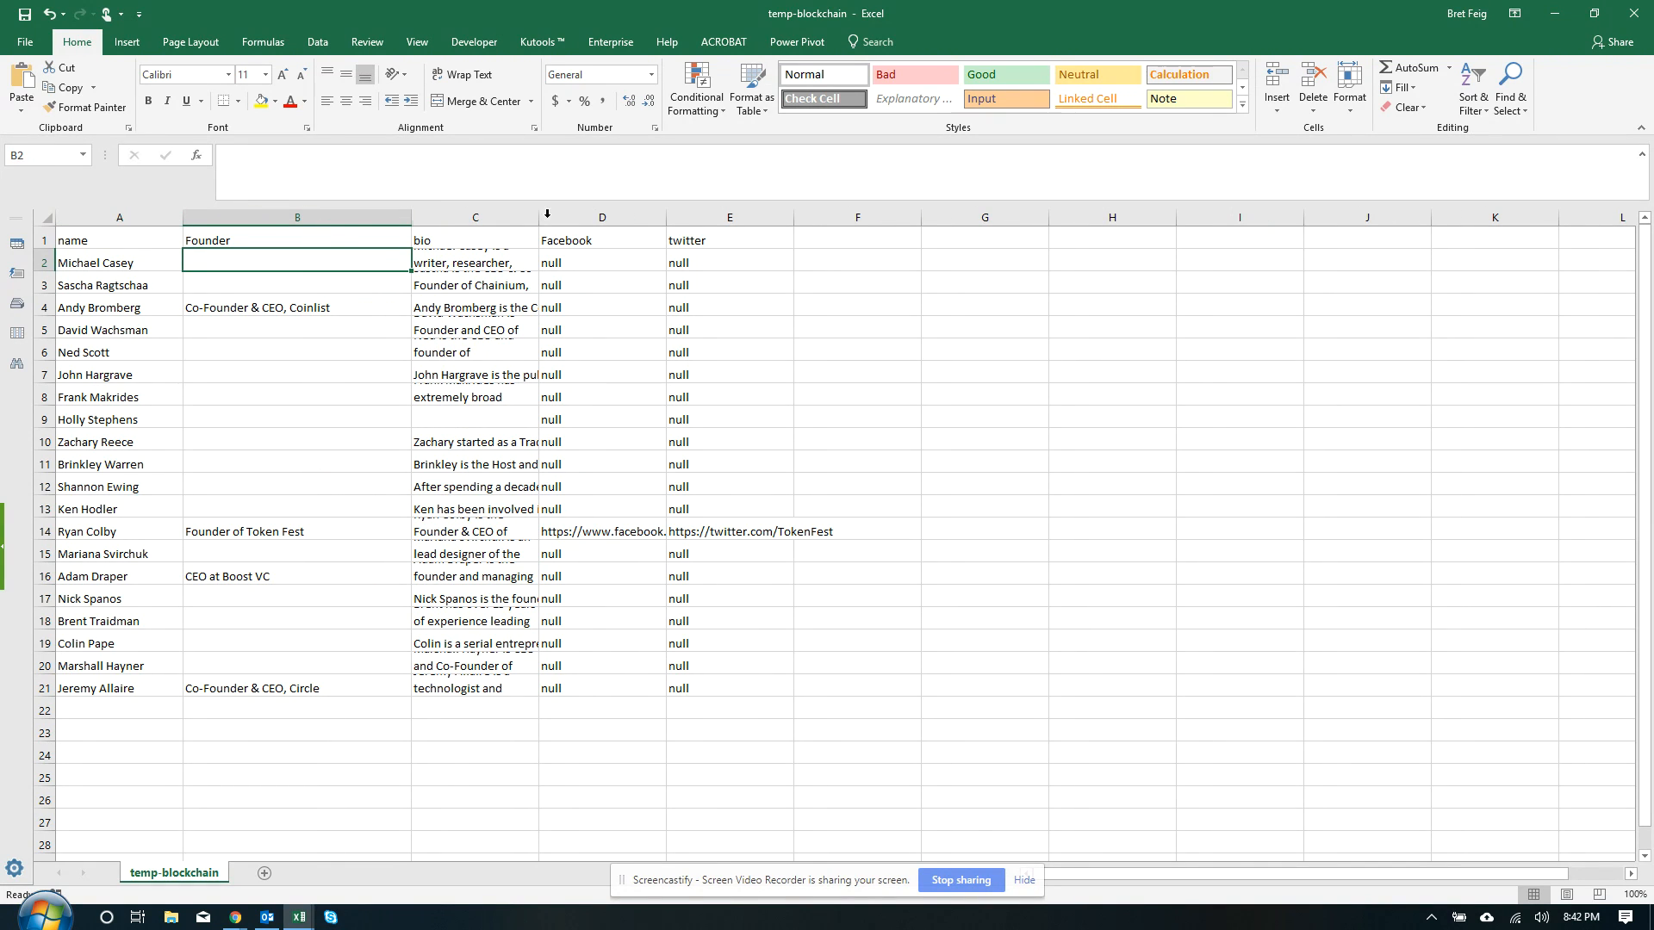
pyautogui.click(1633, 12)
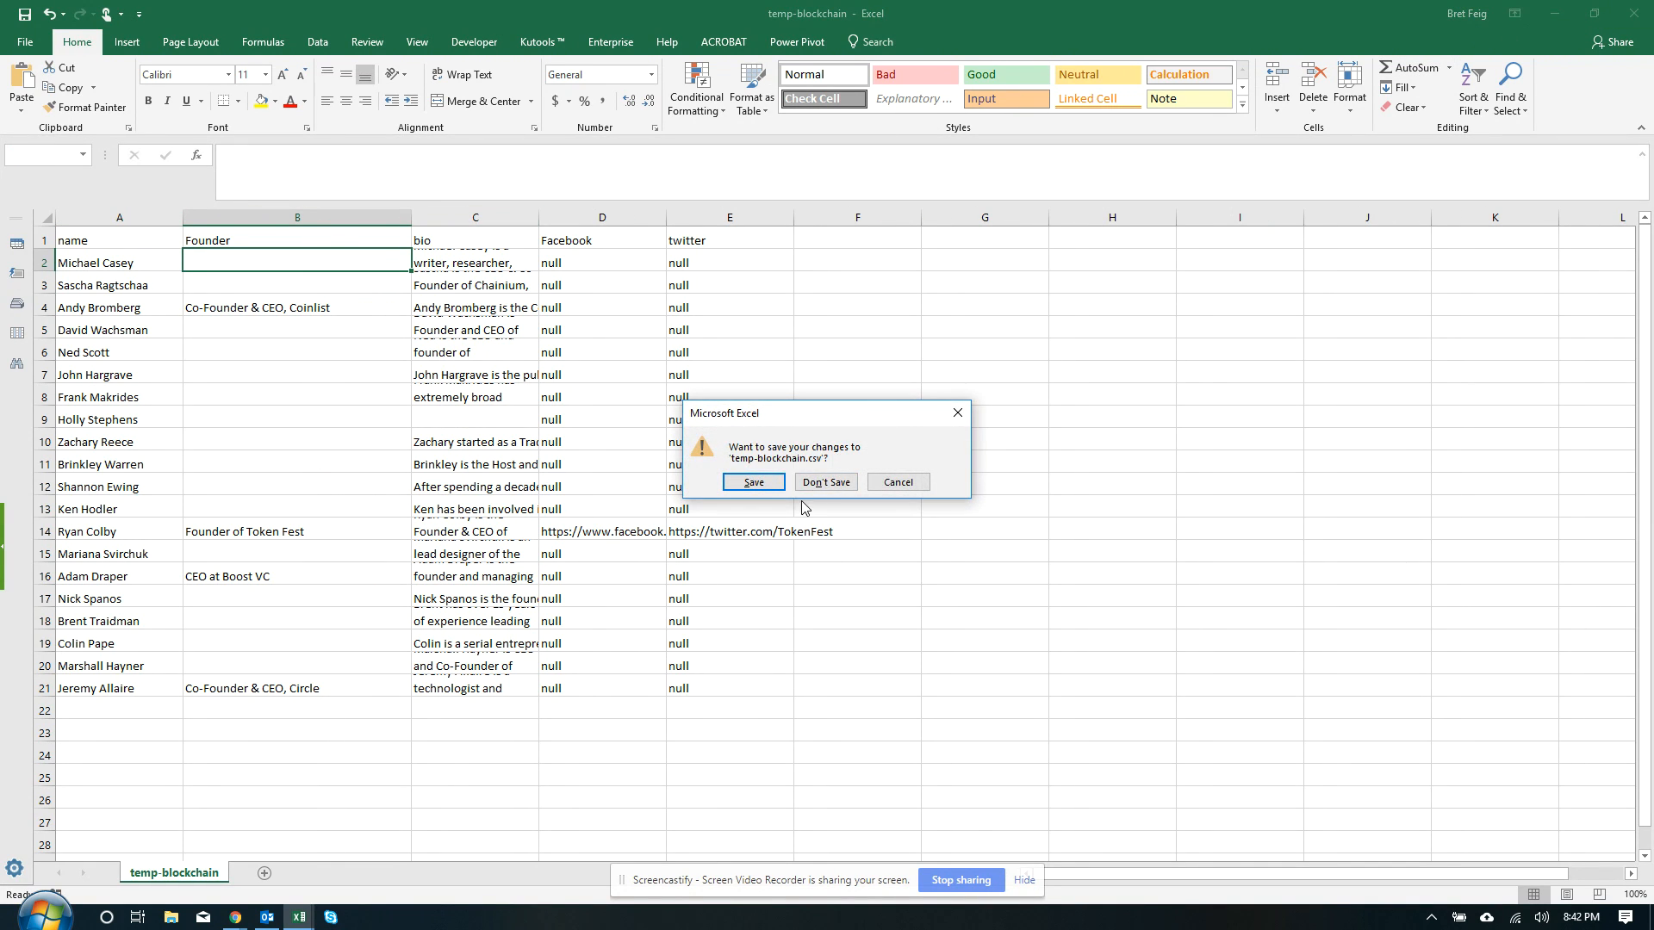
pyautogui.click(826, 482)
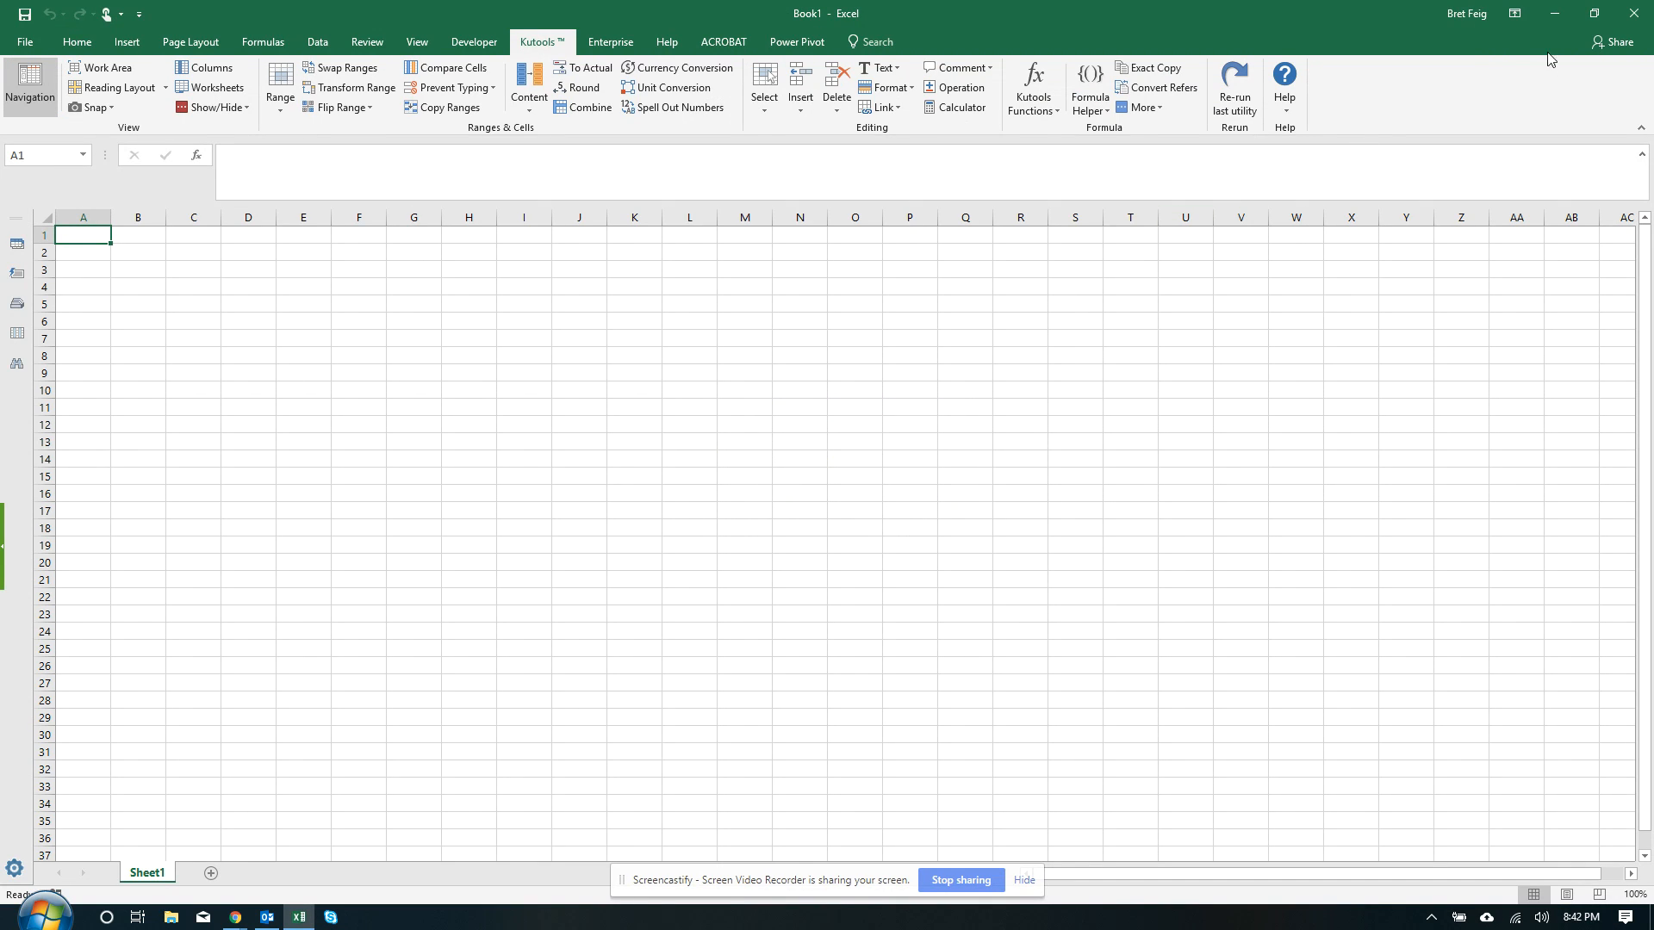
pyautogui.click(1554, 23)
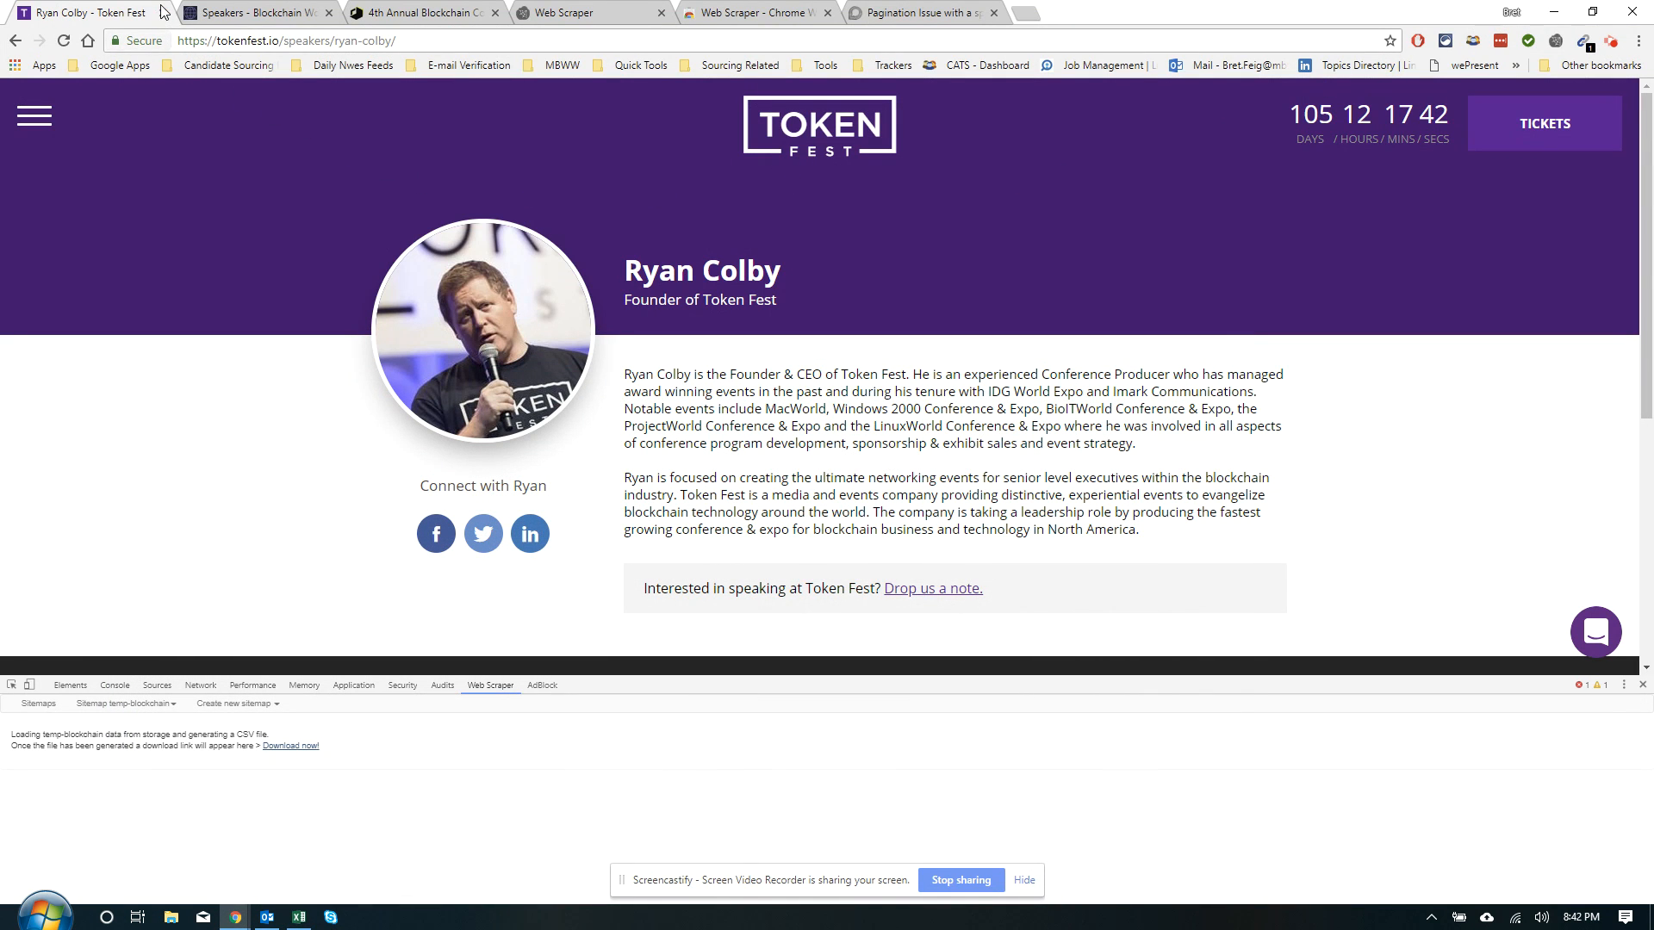
pyautogui.click(163, 13)
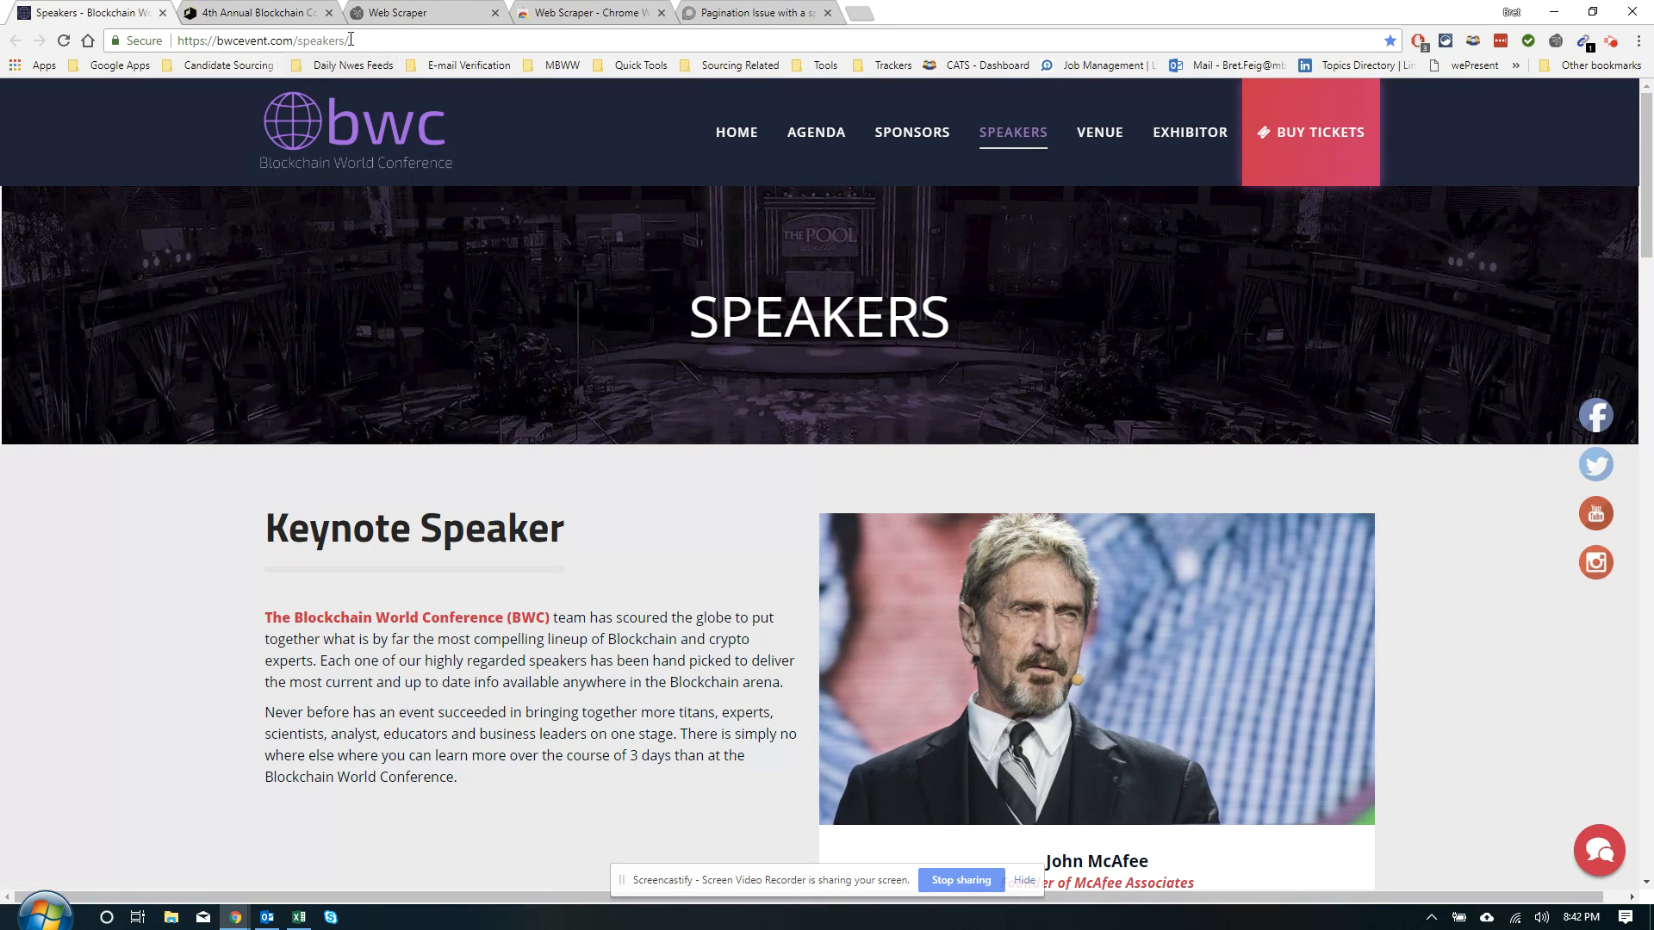
pyautogui.scroll(-10, 435, 362)
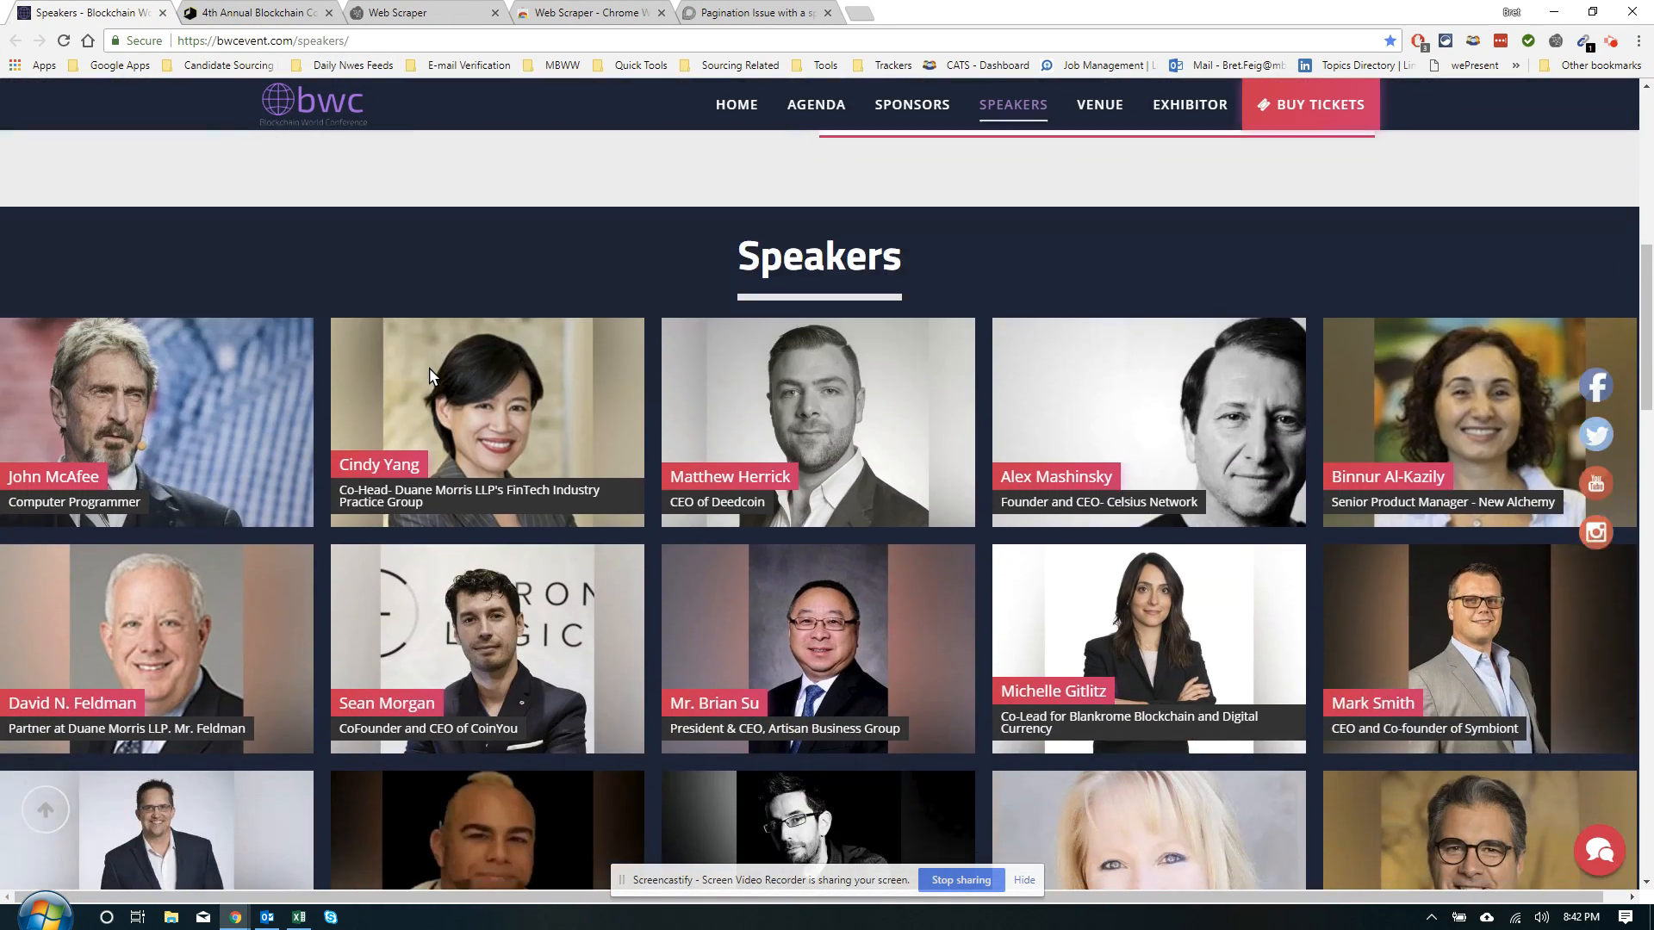
pyautogui.scroll(-9, 431, 377)
pyautogui.scroll(5, 472, 395)
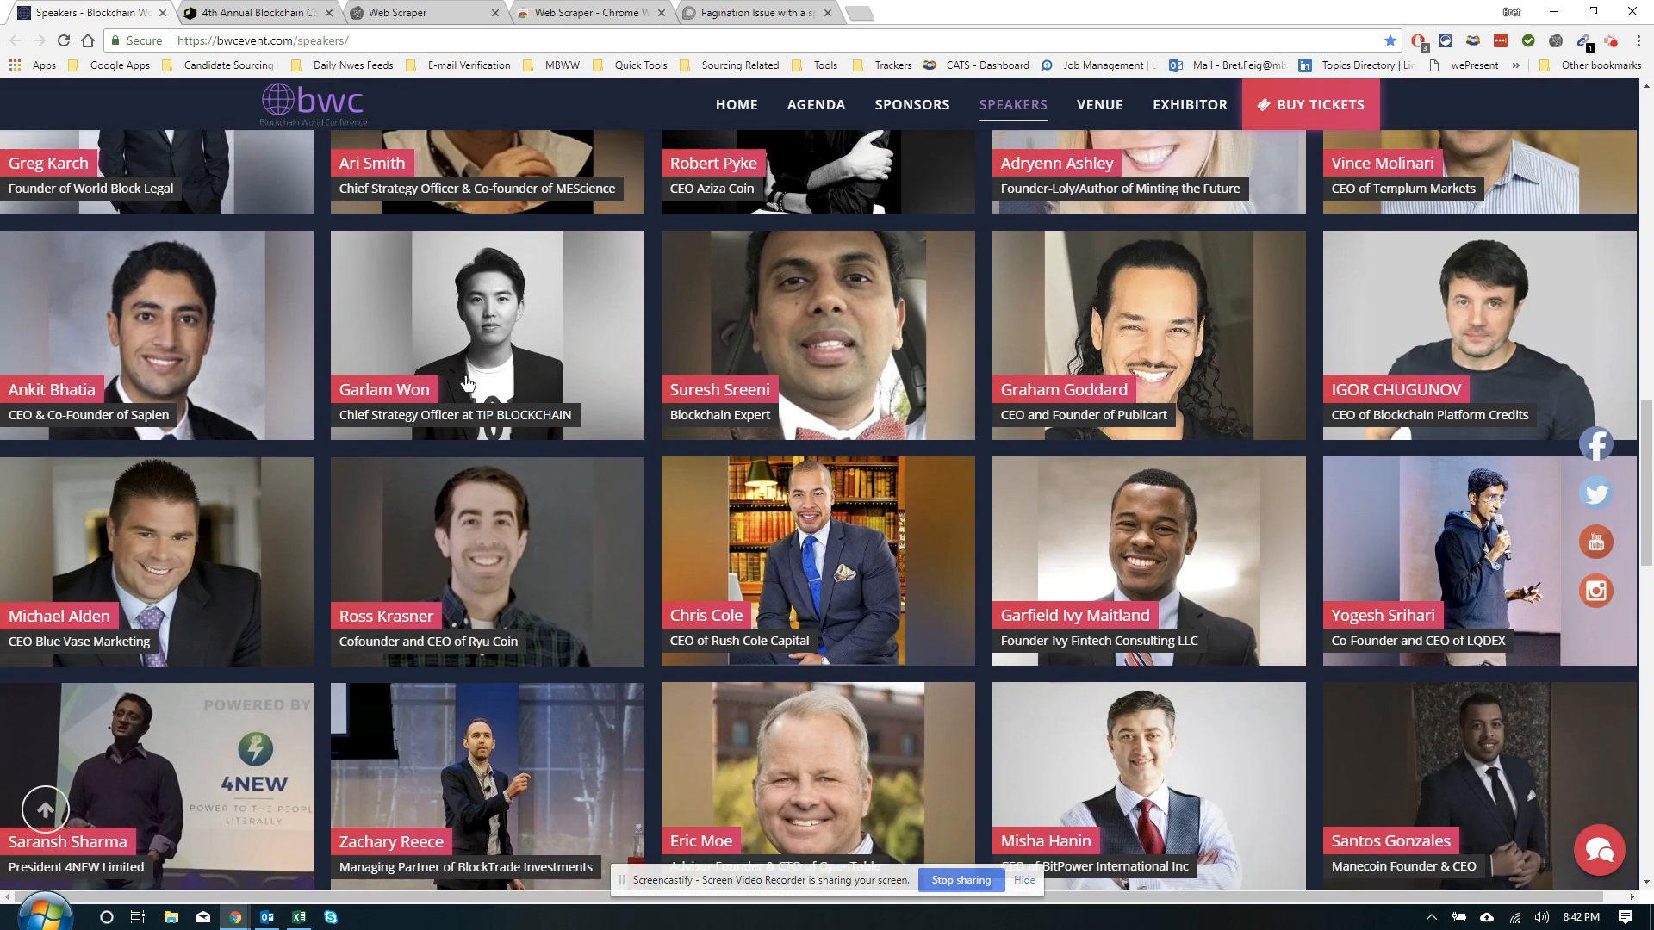
pyautogui.scroll(5, 472, 394)
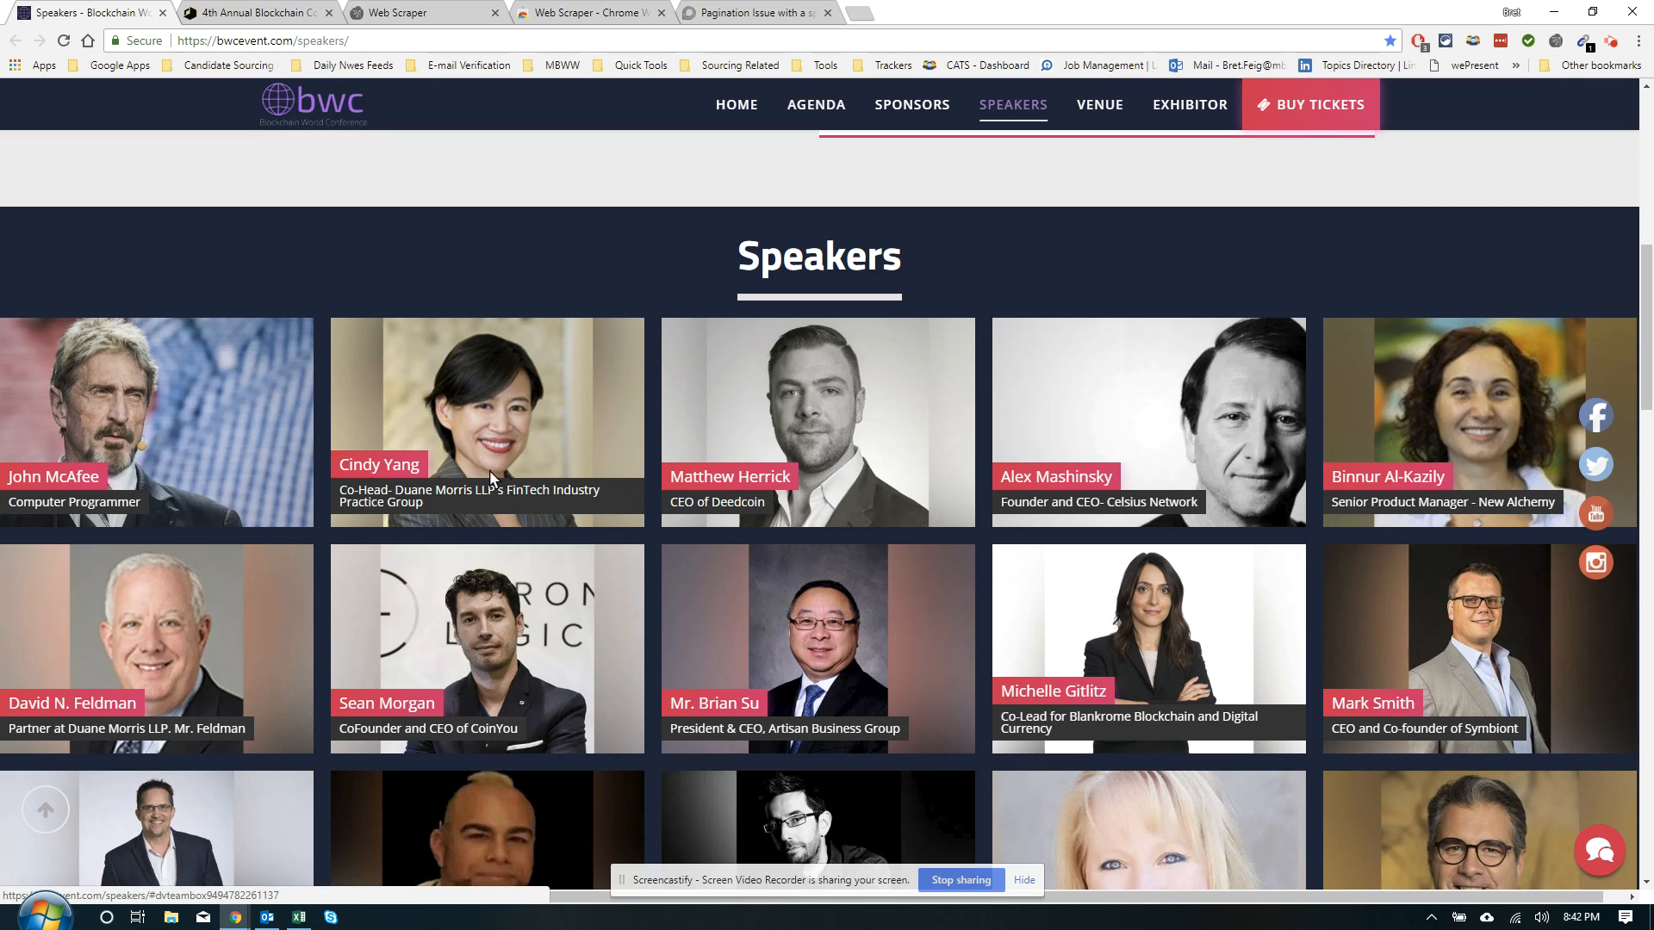
pyautogui.click(246, 446)
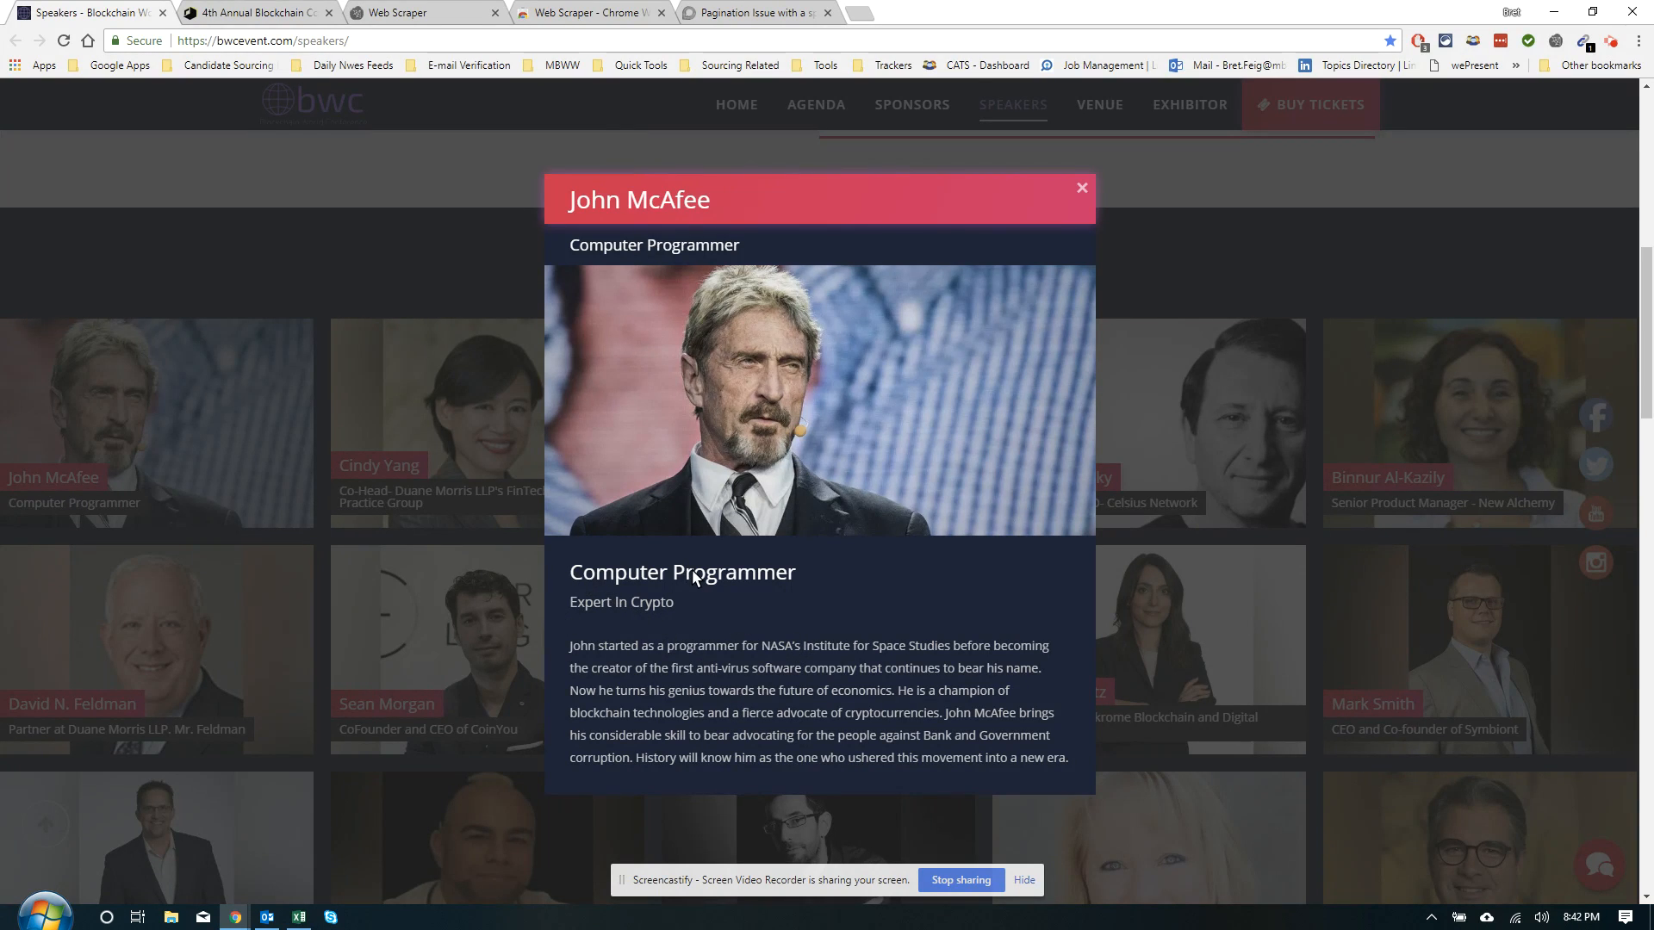
pyautogui.click(441, 433)
pyautogui.click(440, 426)
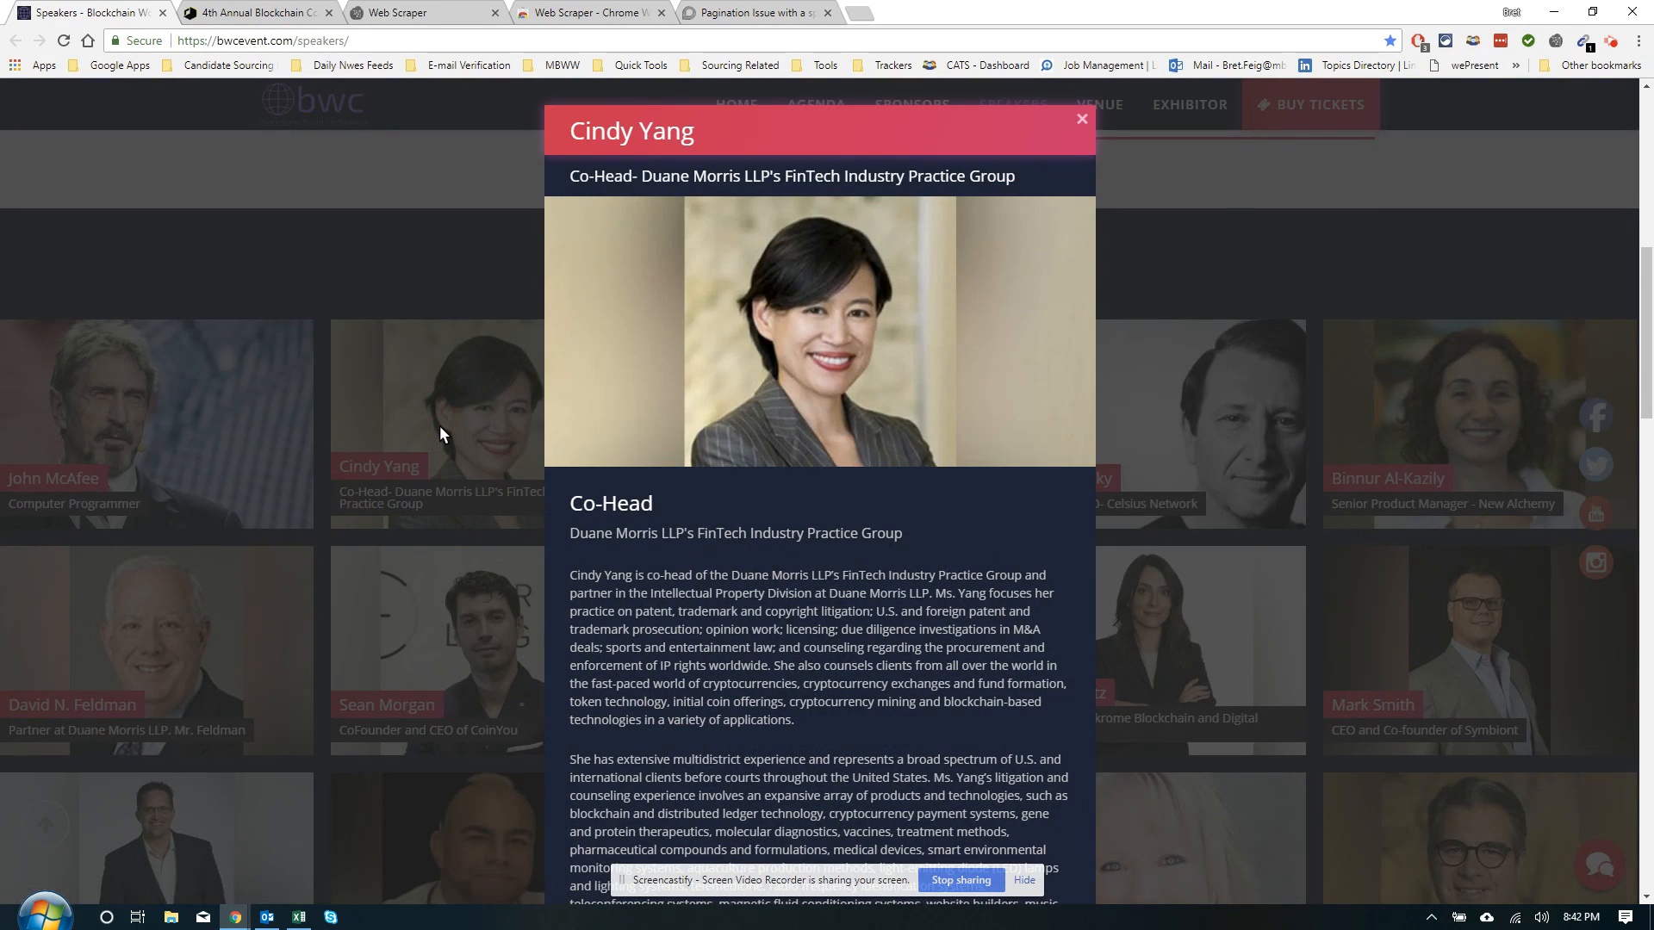
pyautogui.scroll(-7, 625, 607)
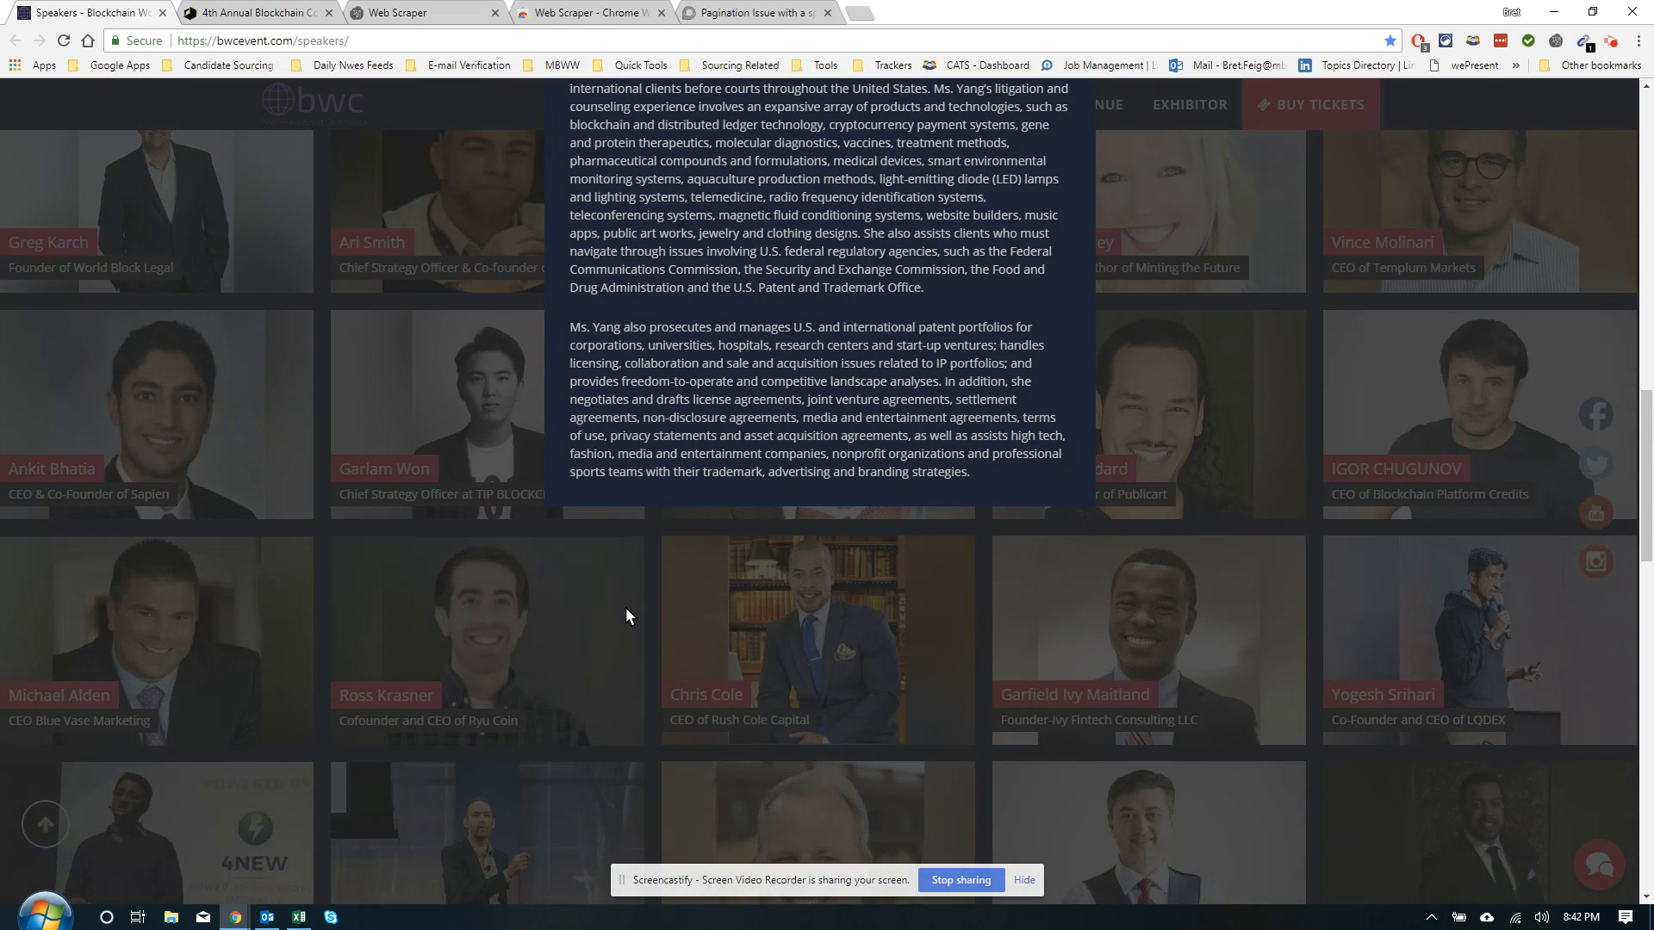
pyautogui.scroll(6, 625, 607)
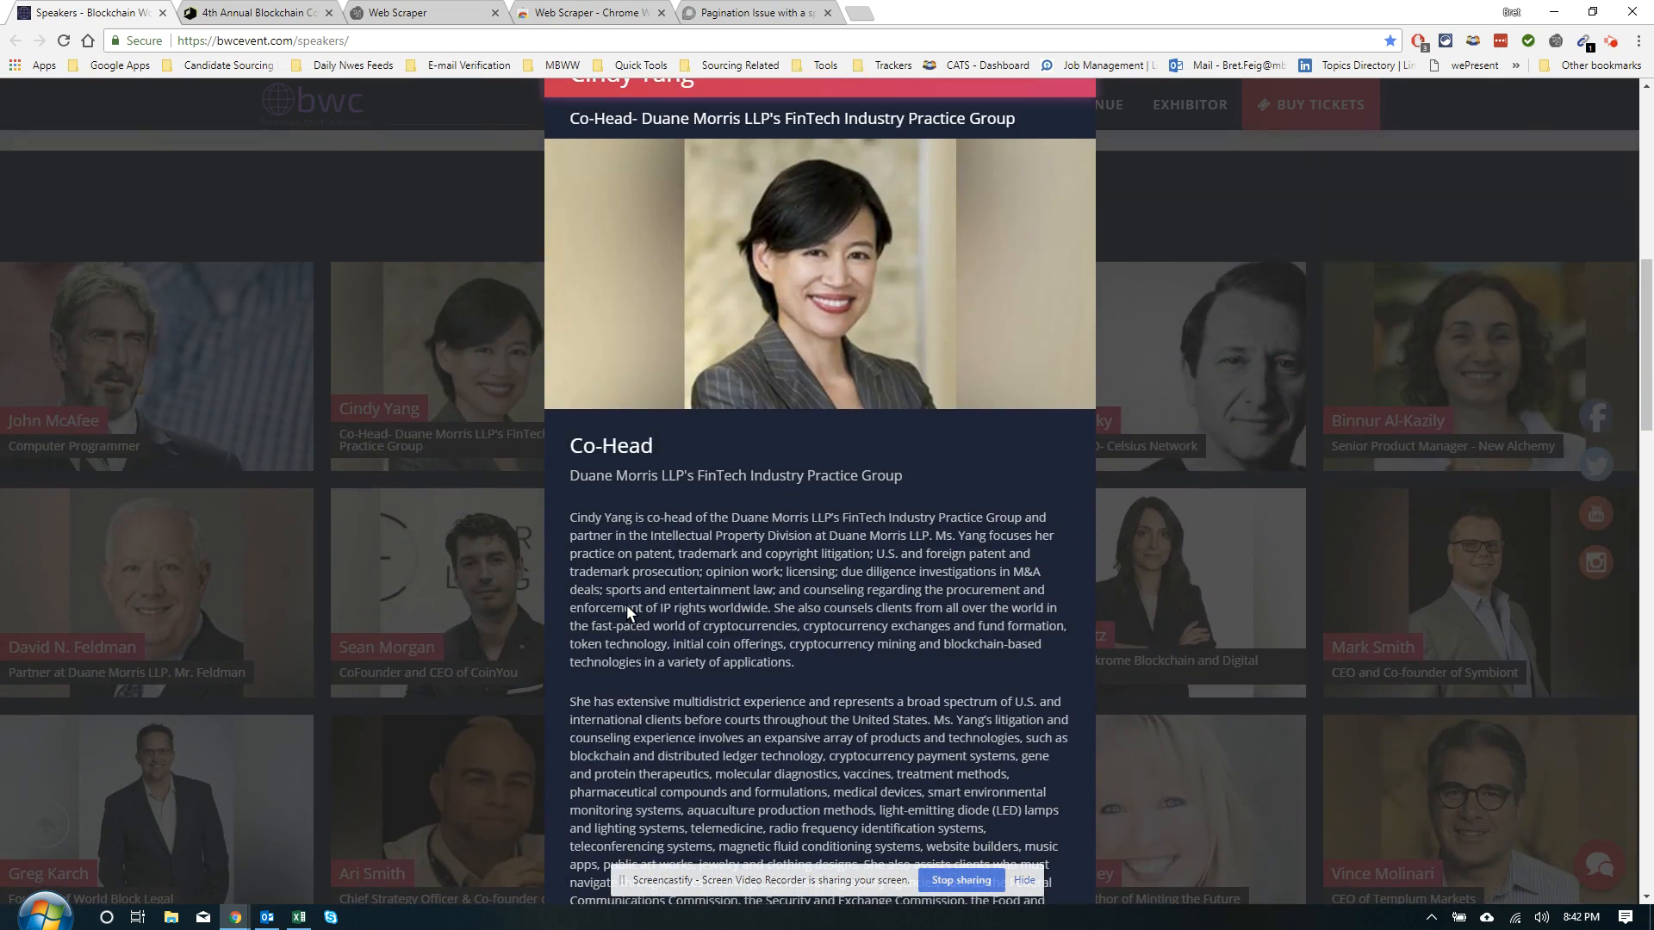
pyautogui.click(1251, 400)
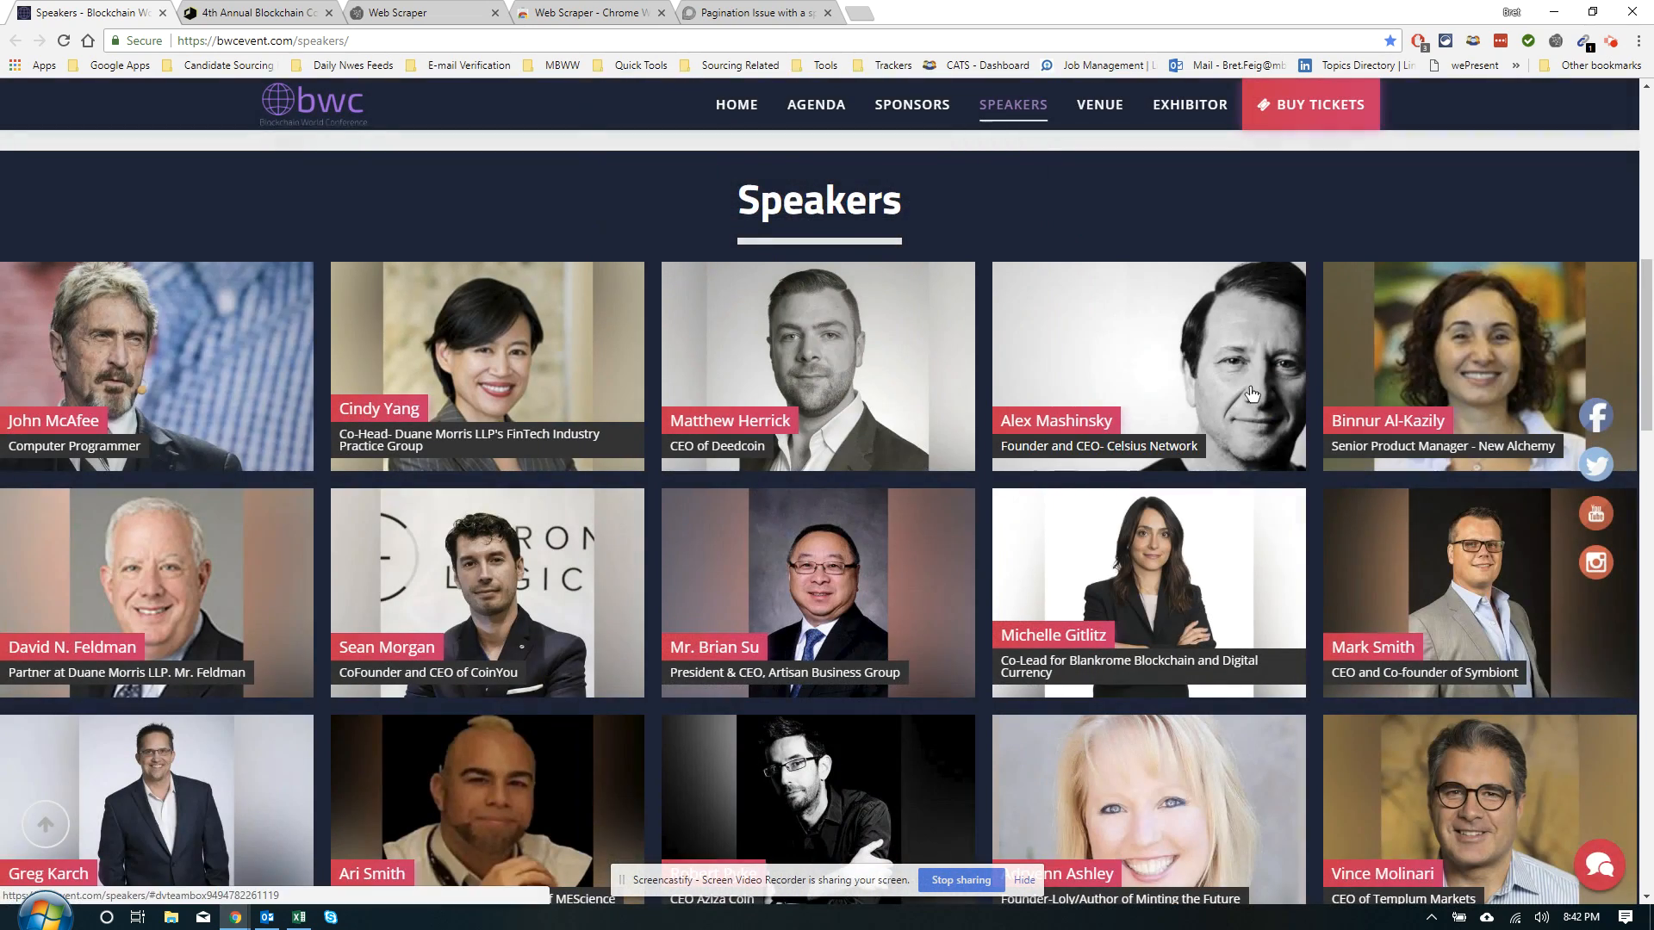
pyautogui.click(1218, 374)
pyautogui.scroll(-5, 845, 433)
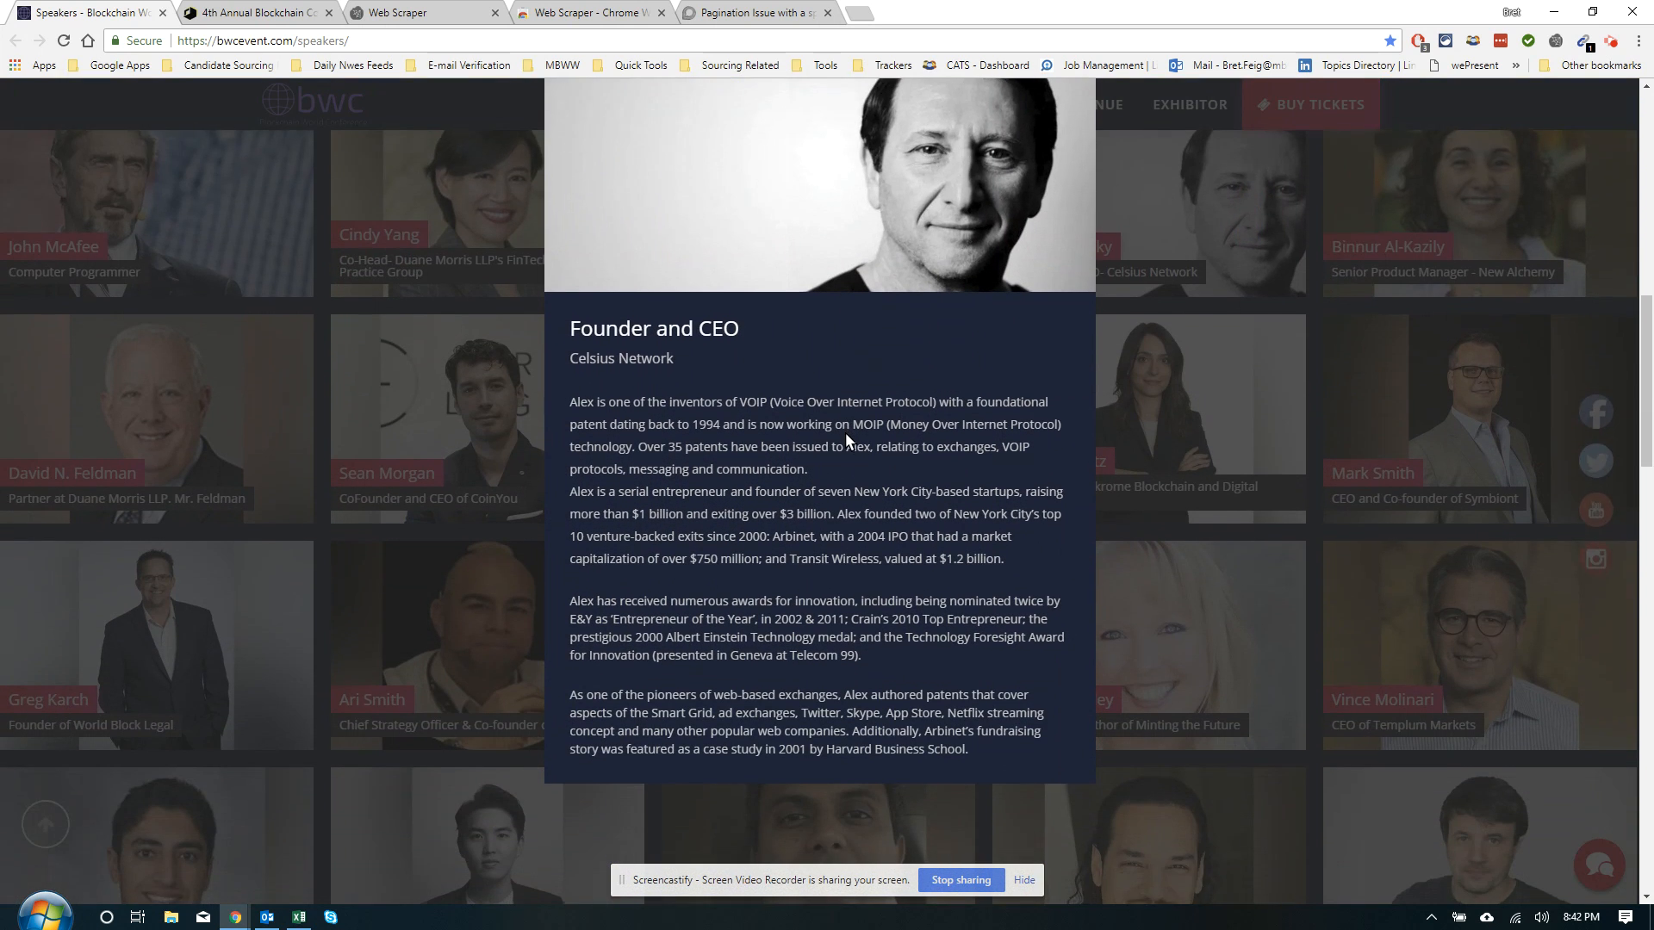
pyautogui.scroll(5, 845, 432)
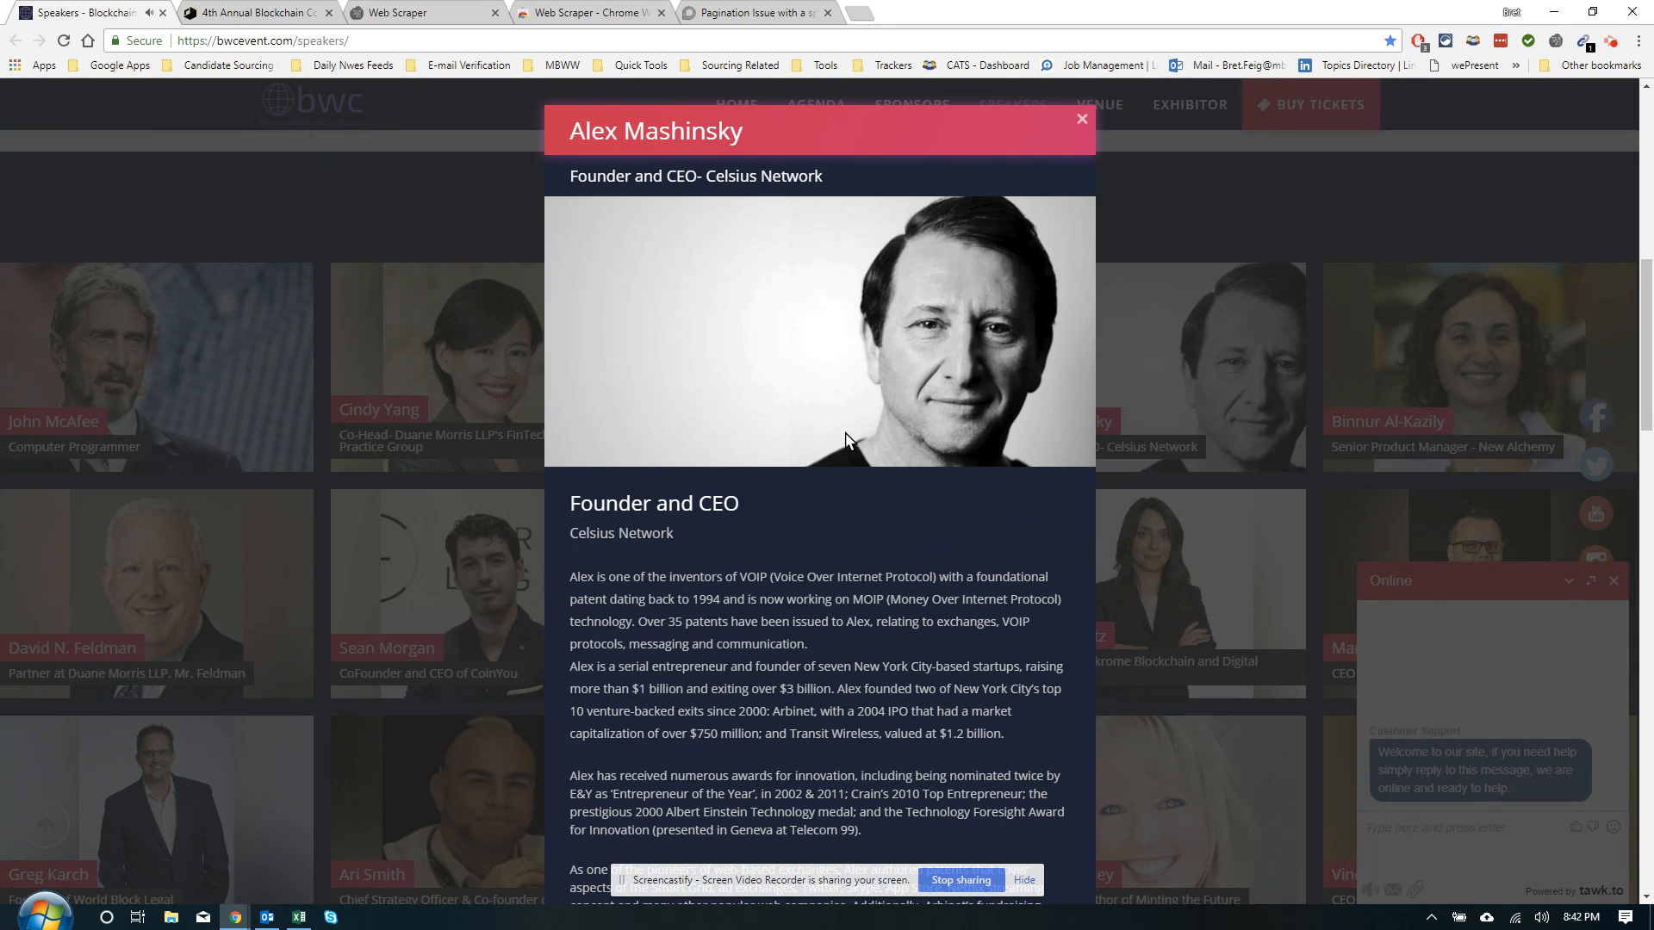
pyautogui.click(1081, 121)
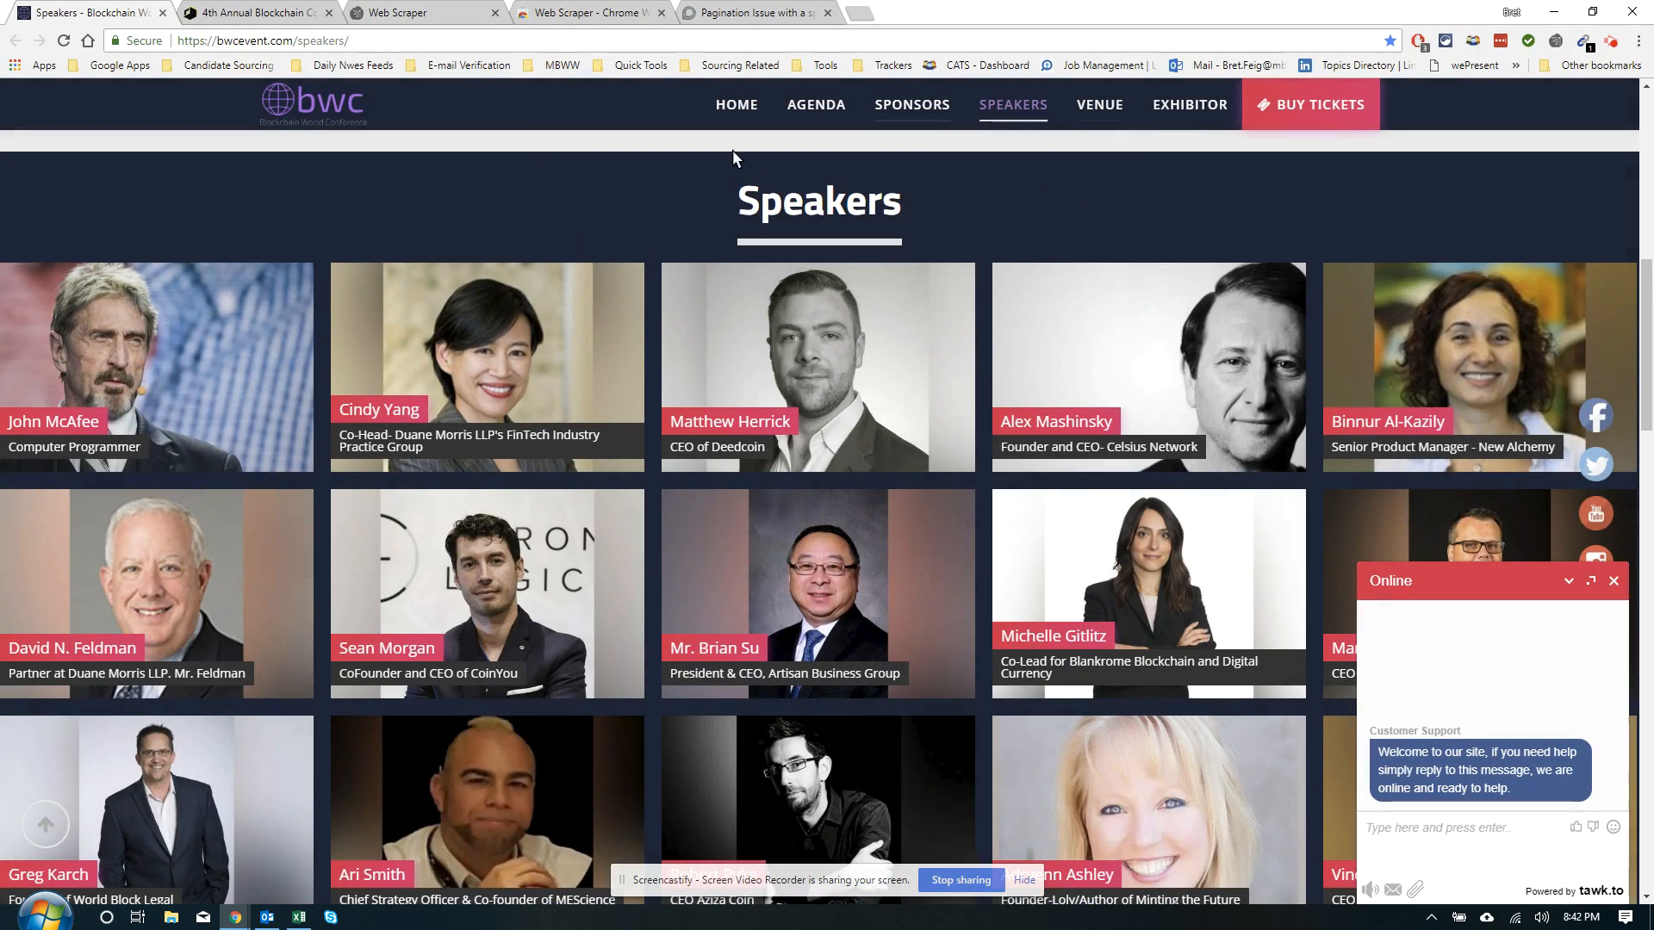
pyautogui.click(576, 316)
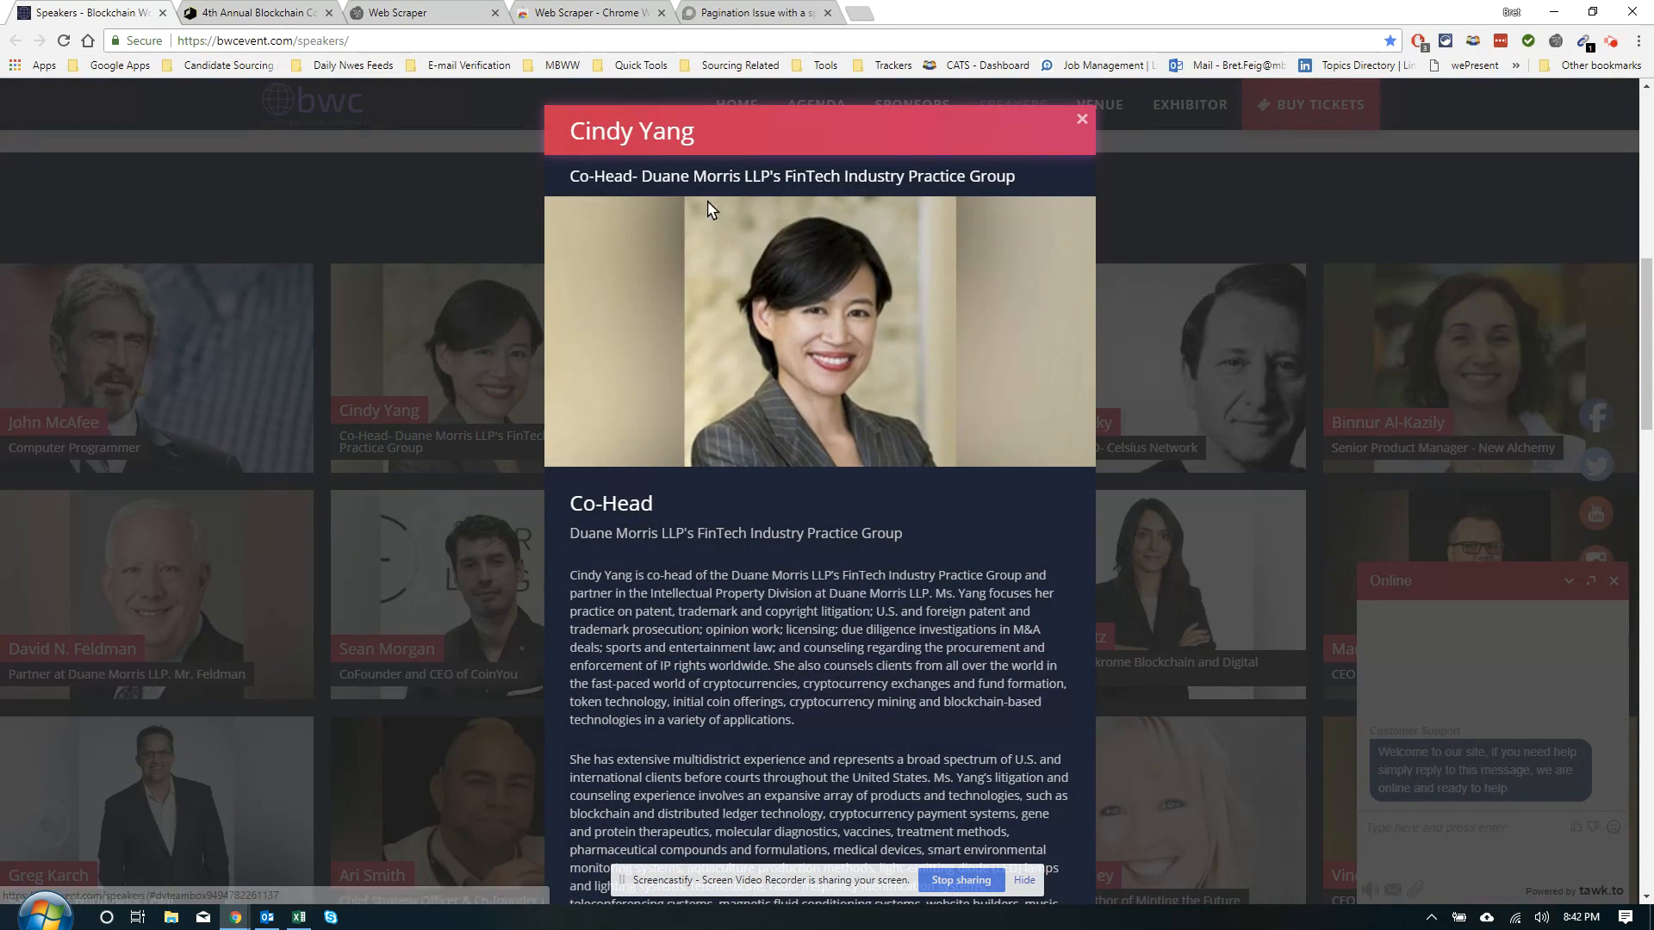
pyautogui.click(1081, 119)
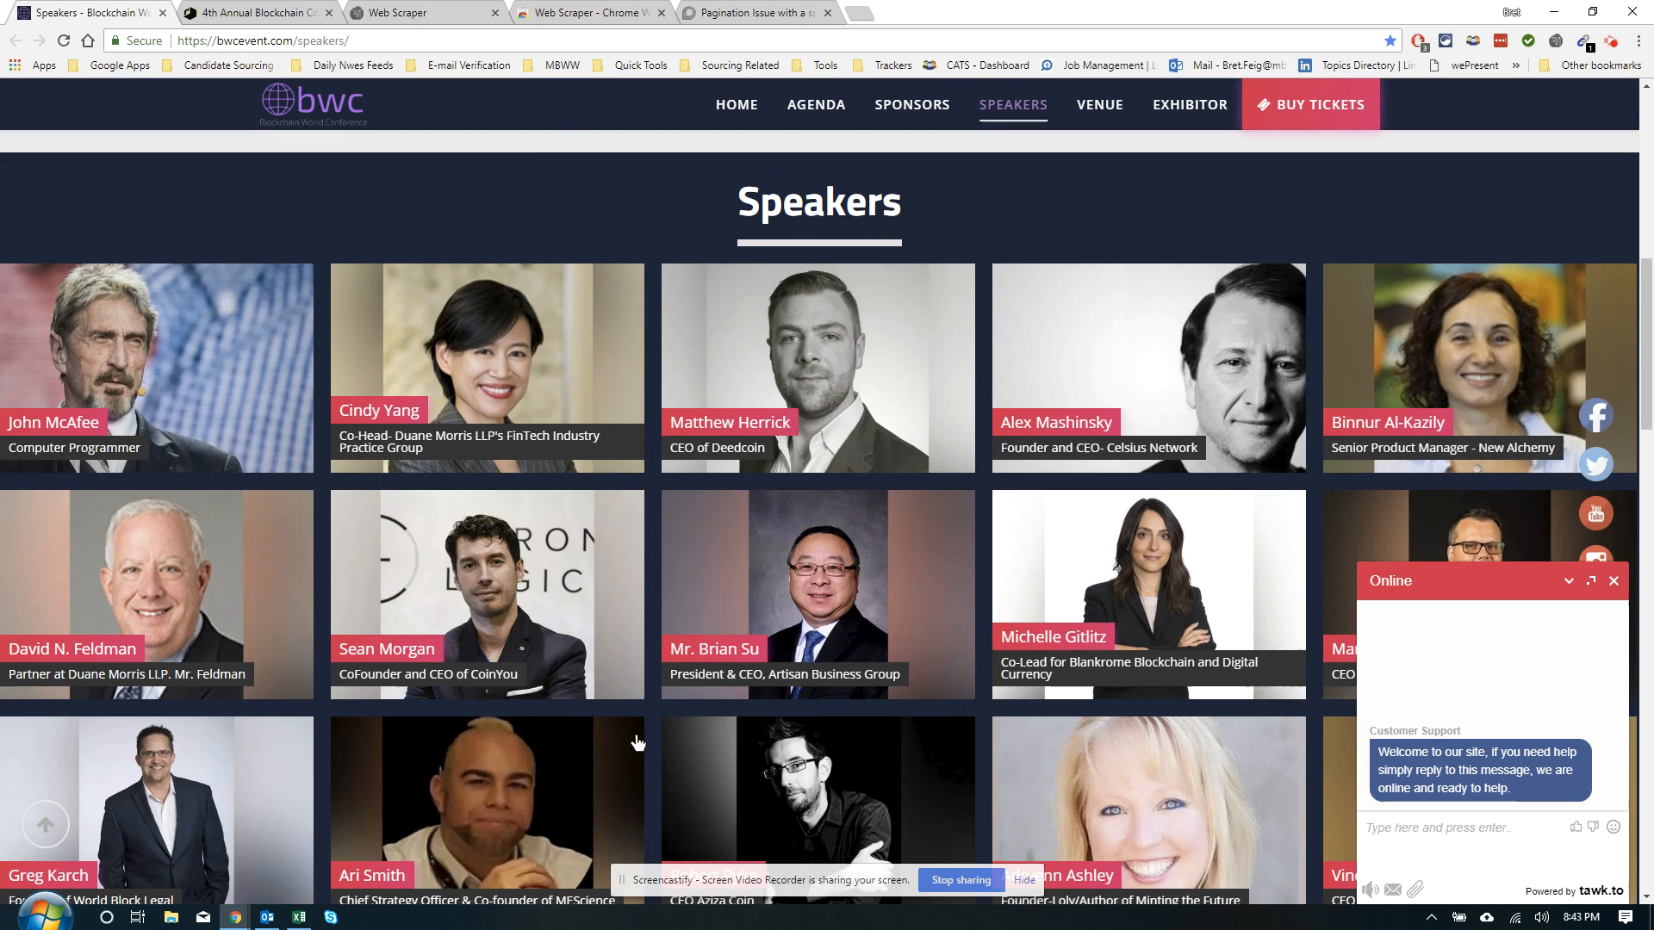
# Inspect a speaker card in developer tools and begin a new sitemap in Web Scraper
pyautogui.rightClick(535, 619)
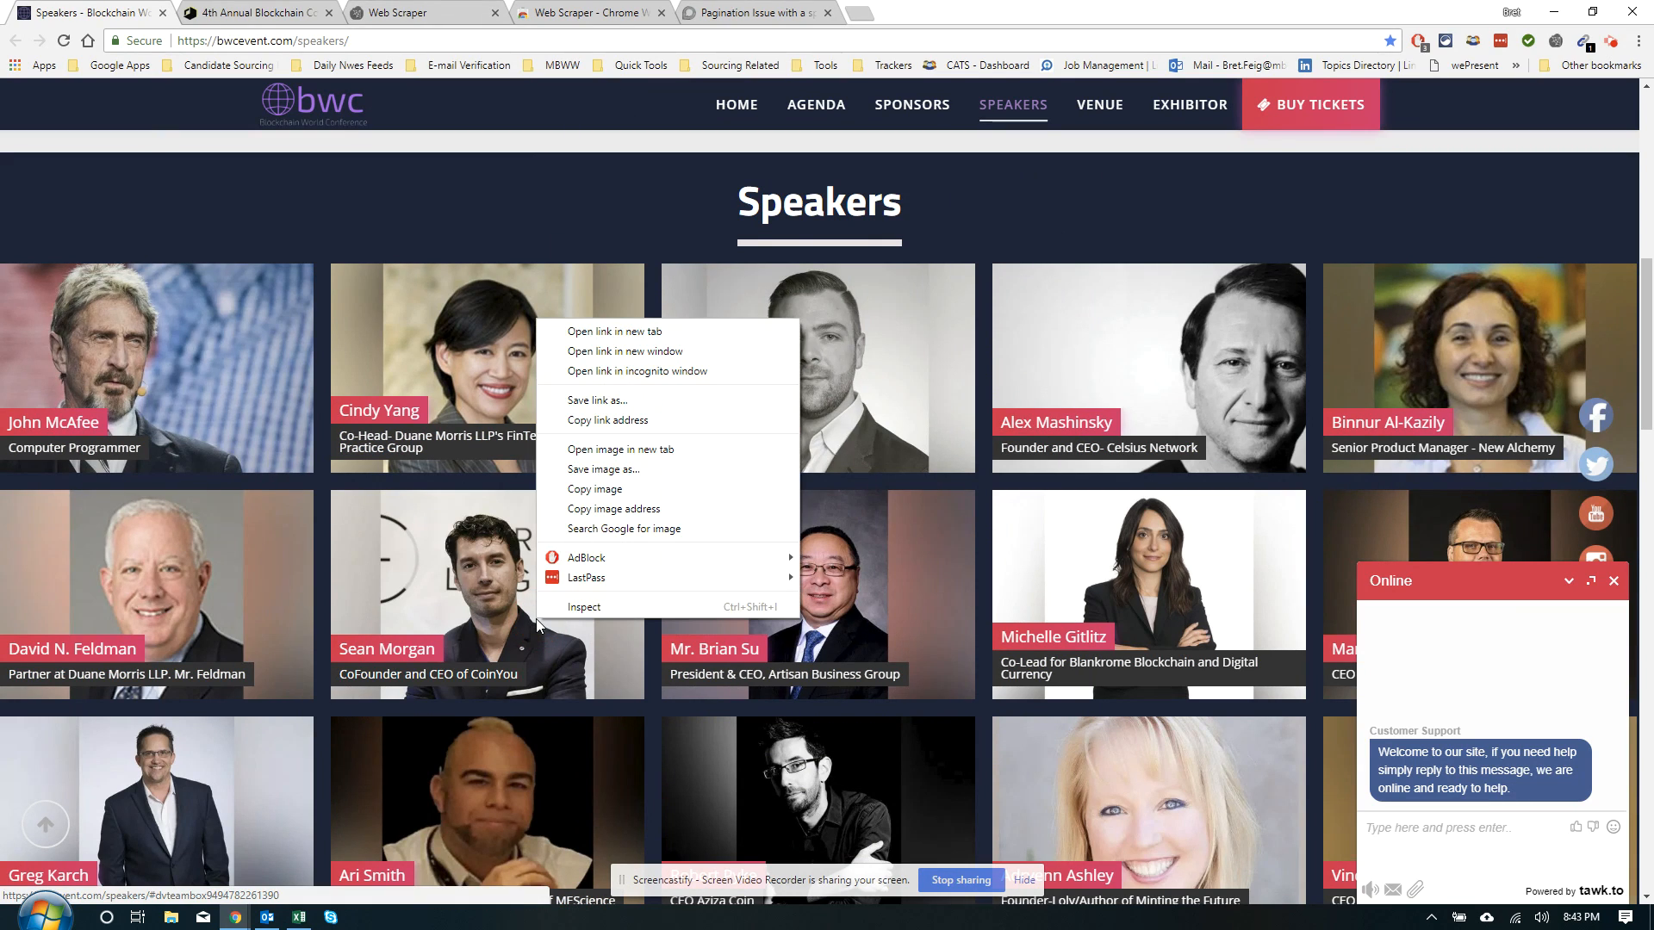
pyautogui.click(576, 608)
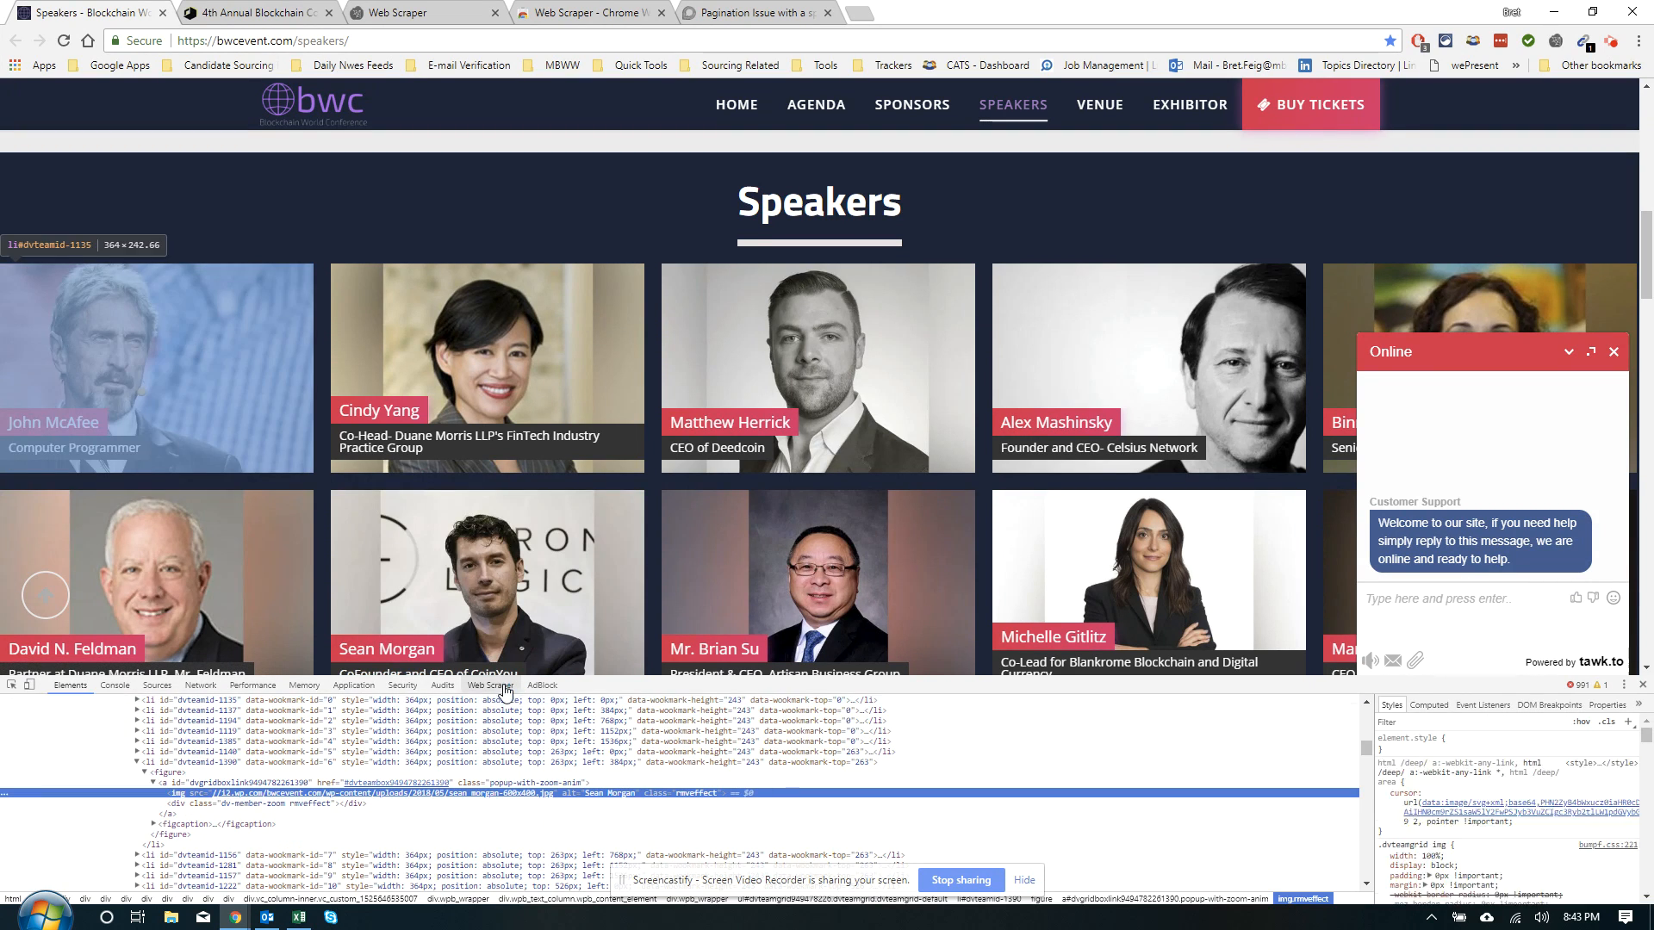
pyautogui.click(490, 685)
pyautogui.click(167, 711)
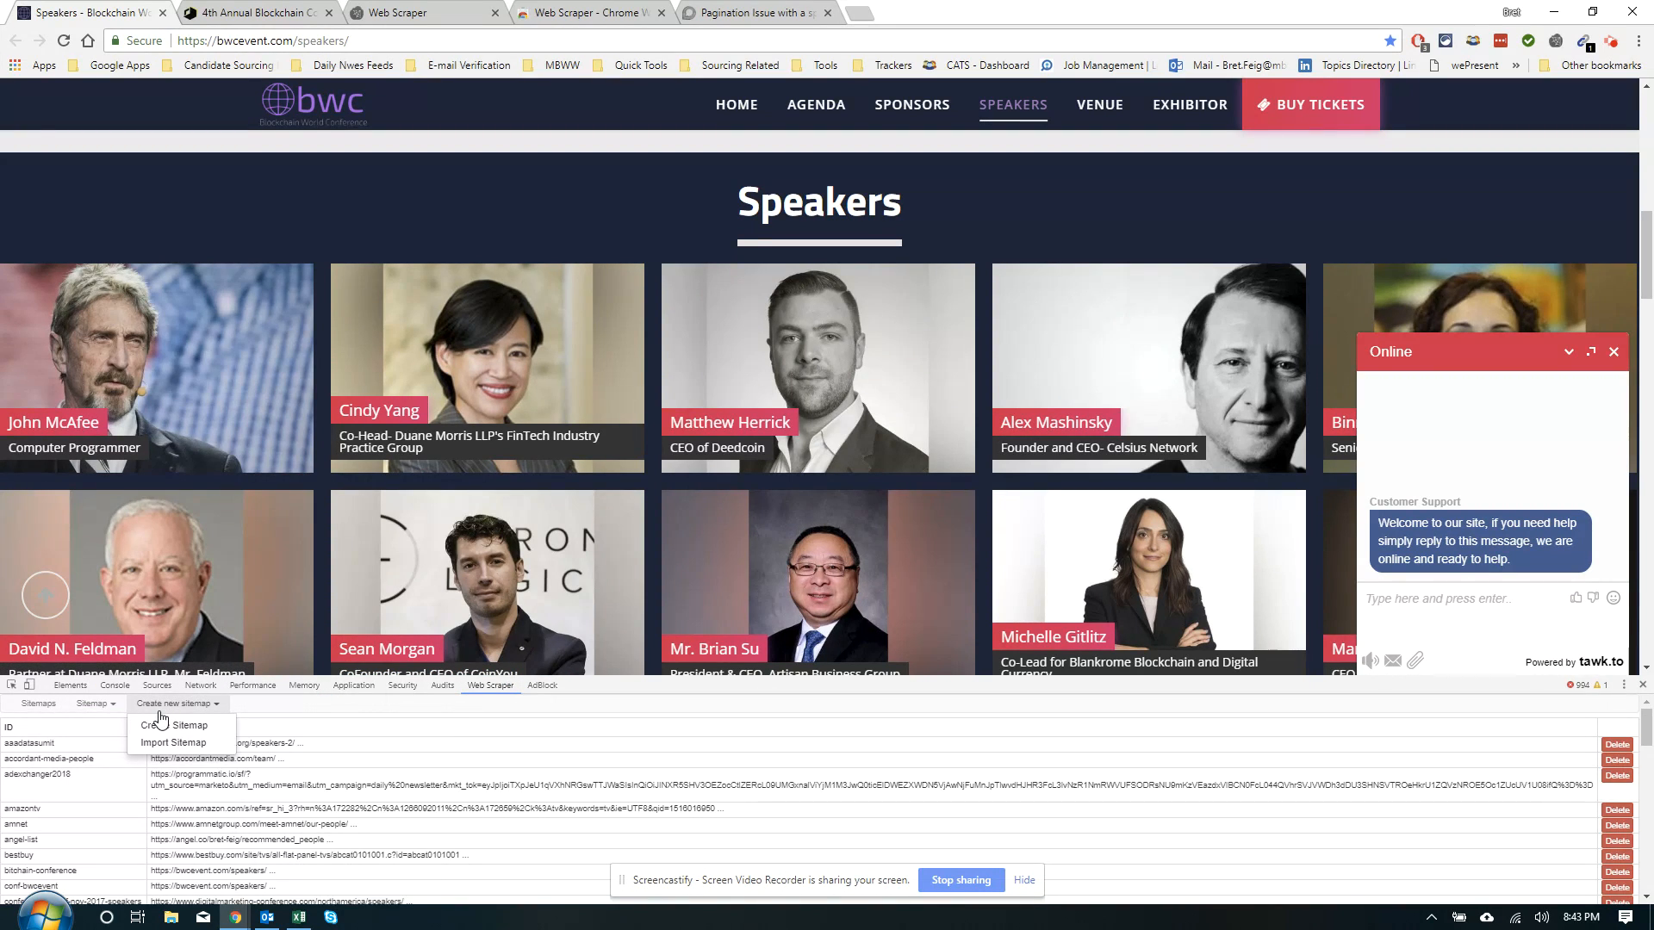
pyautogui.click(153, 720)
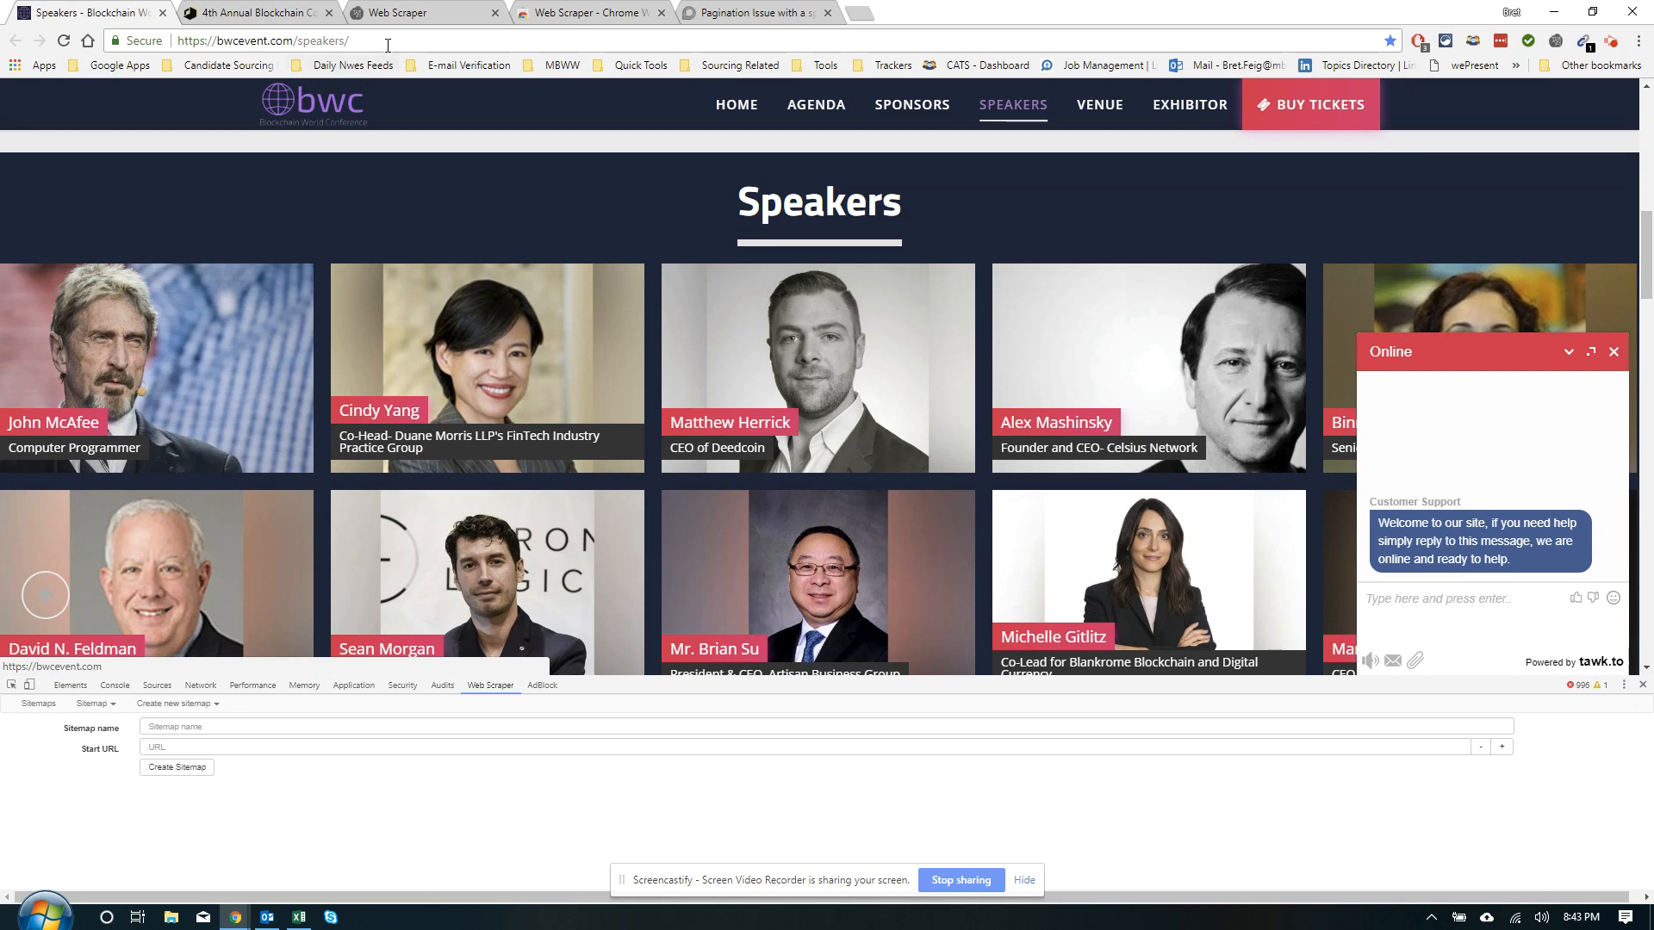
pyautogui.moveTo(419, 40); pyautogui.dragTo(197, 41)
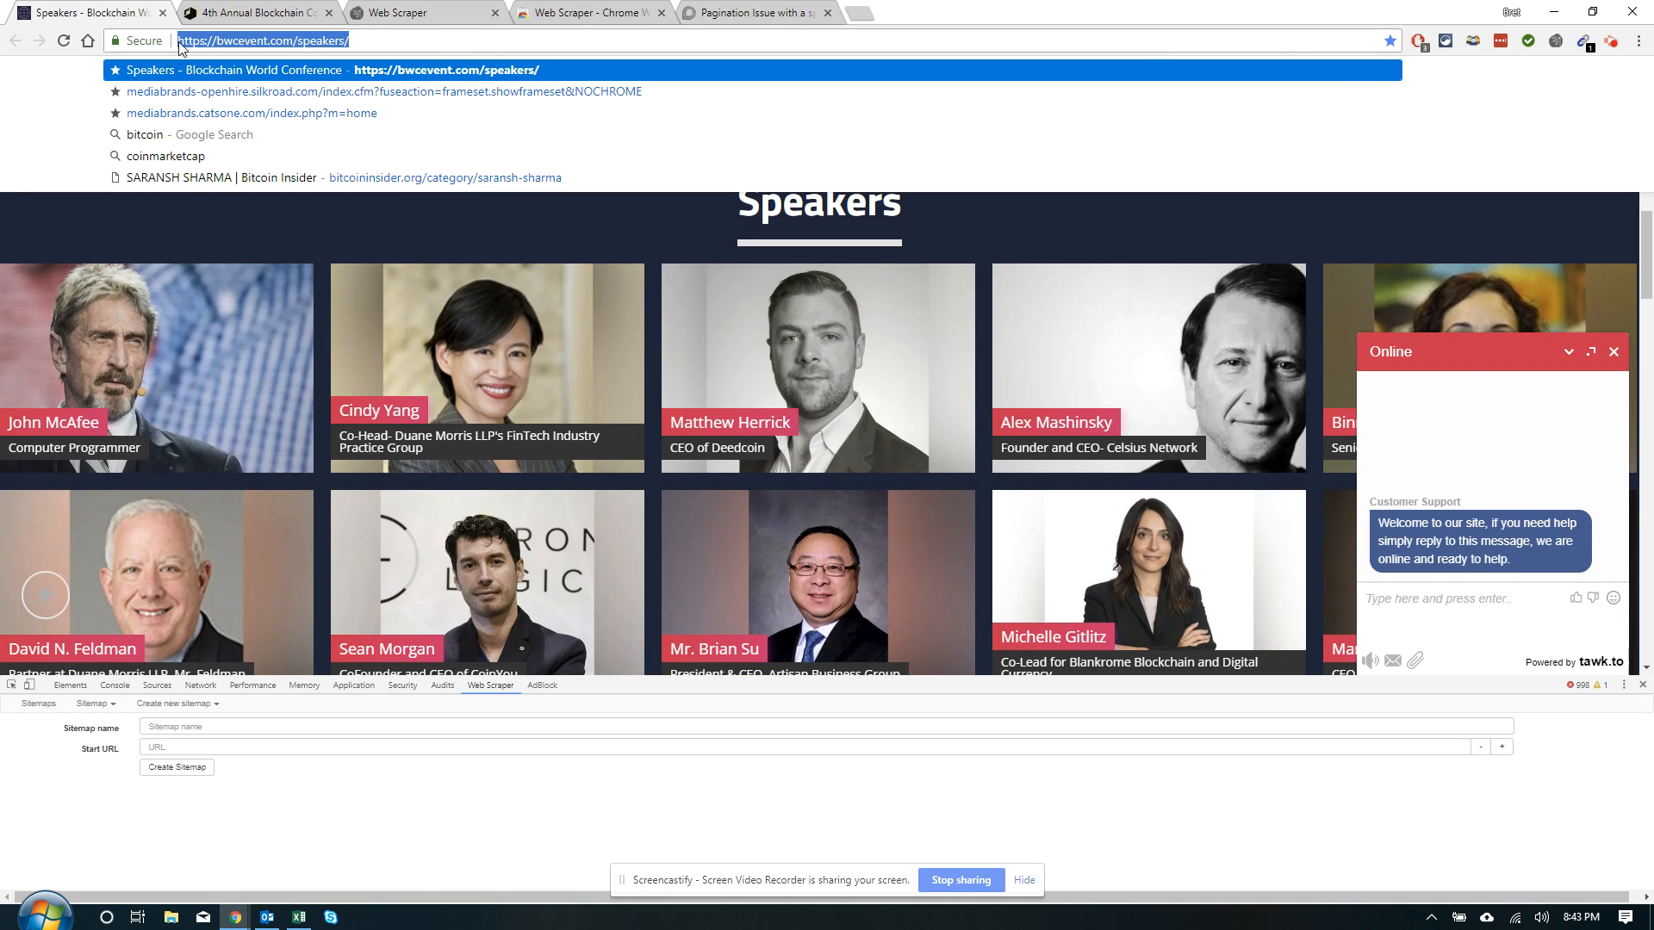
pyautogui.click(185, 744)
pyautogui.write('https://bwcevent.com/speakers/')
pyautogui.click(193, 726)
pyautogui.write('ten')
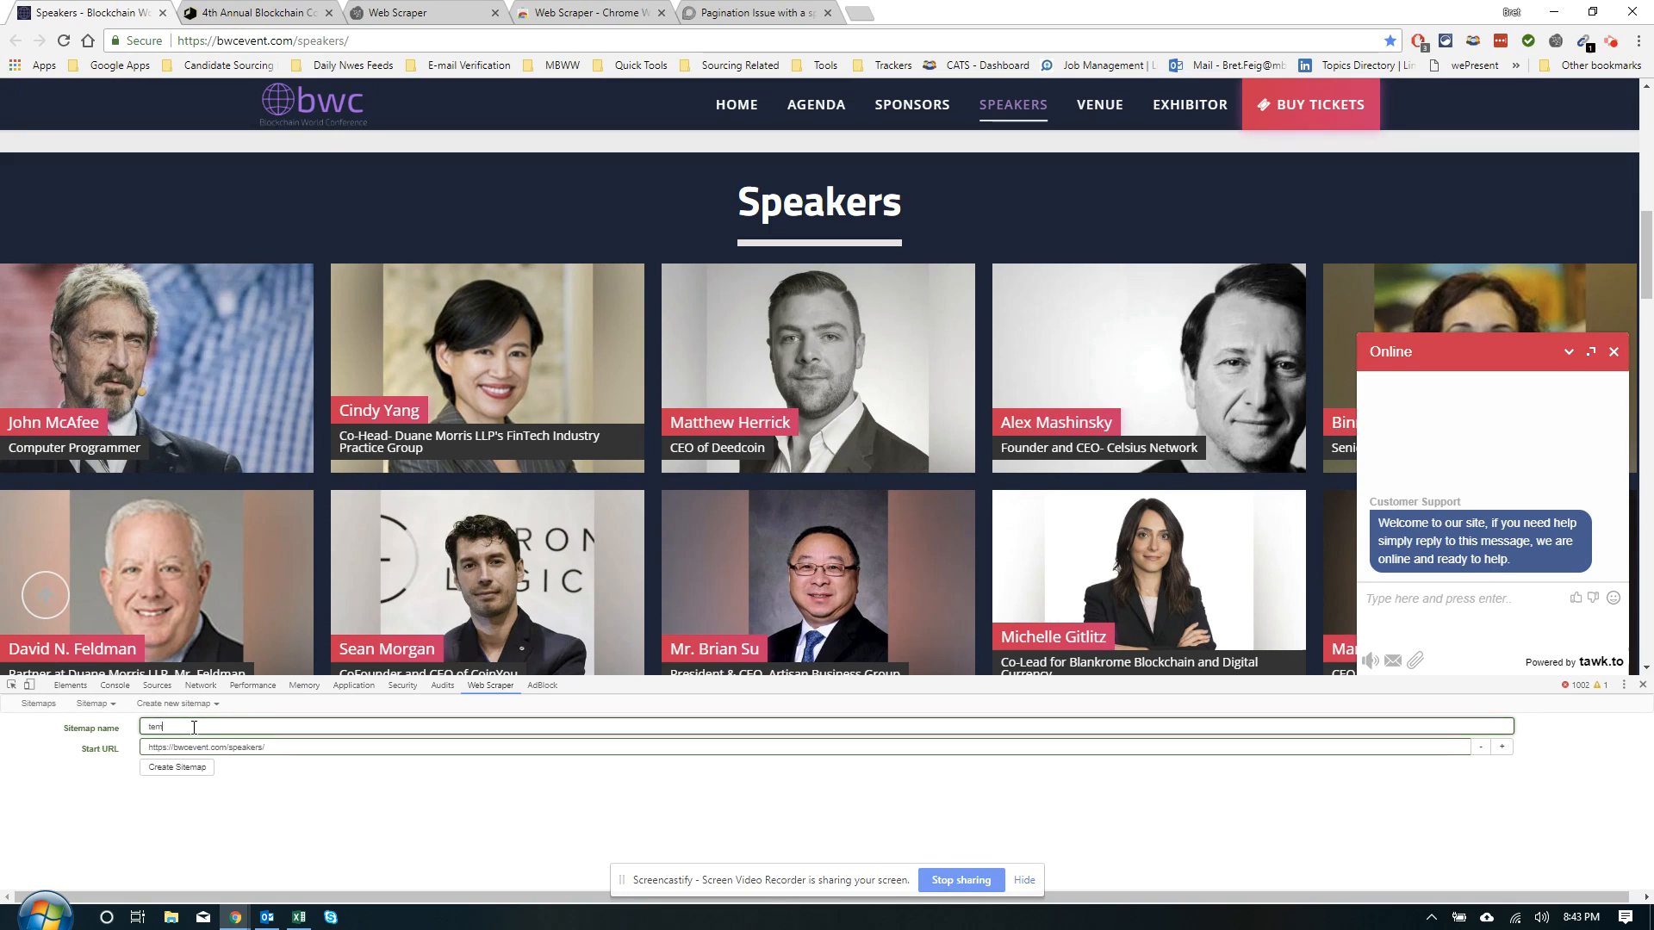
pyautogui.write('p-two-blocks h')
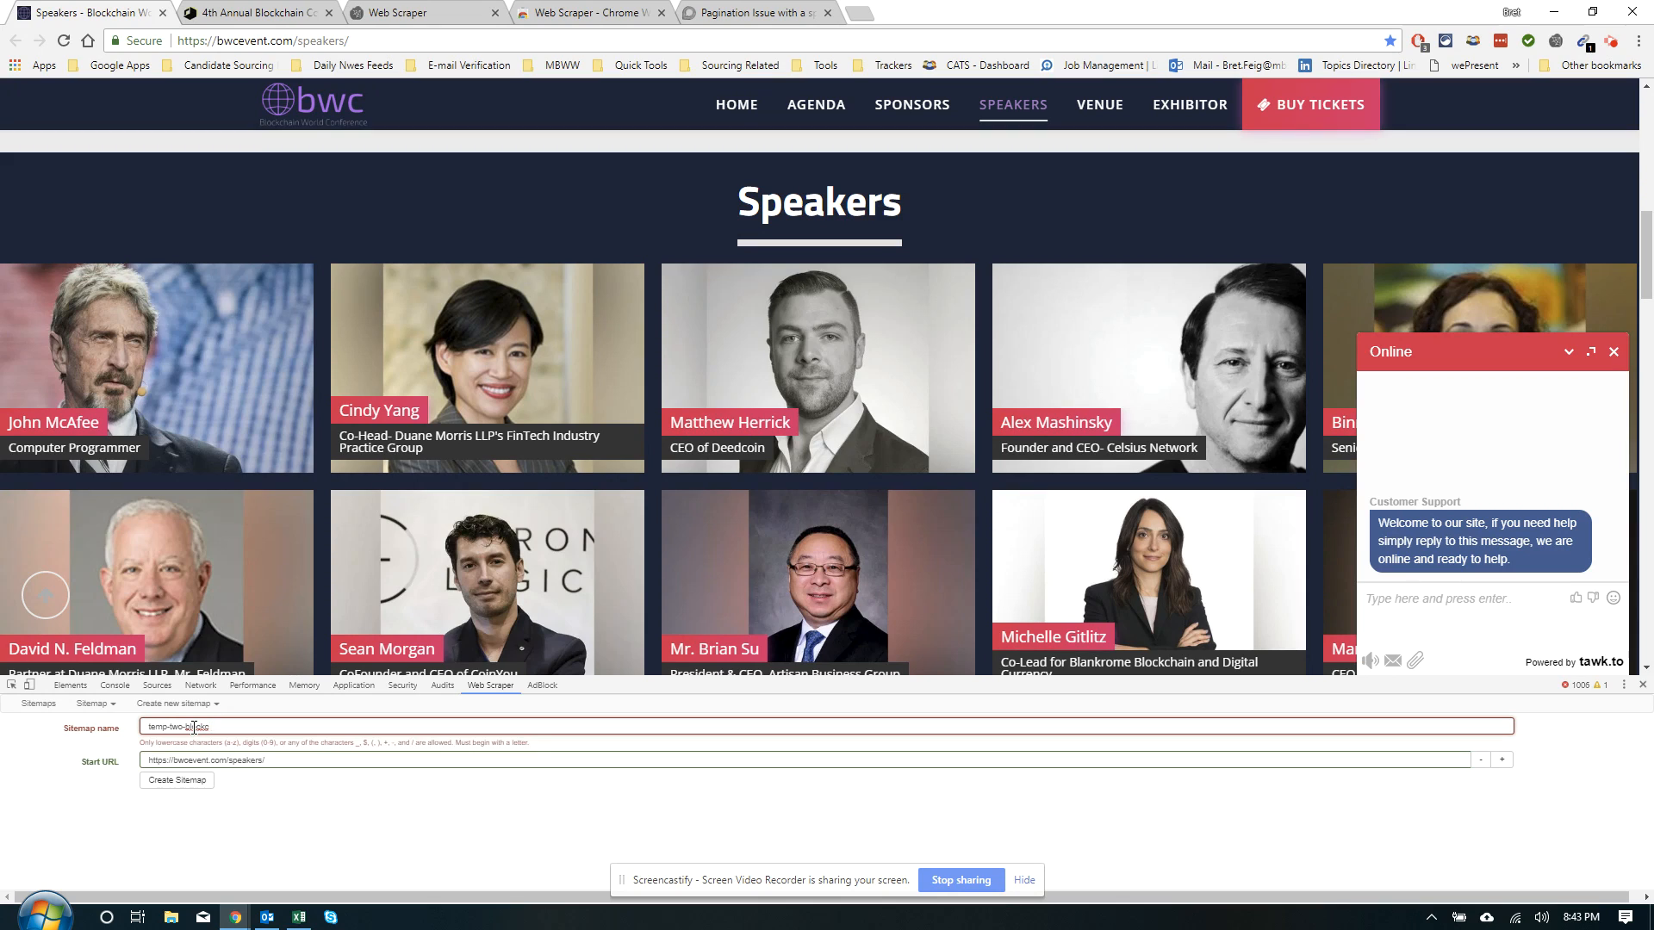
pyautogui.press('BackSpace')
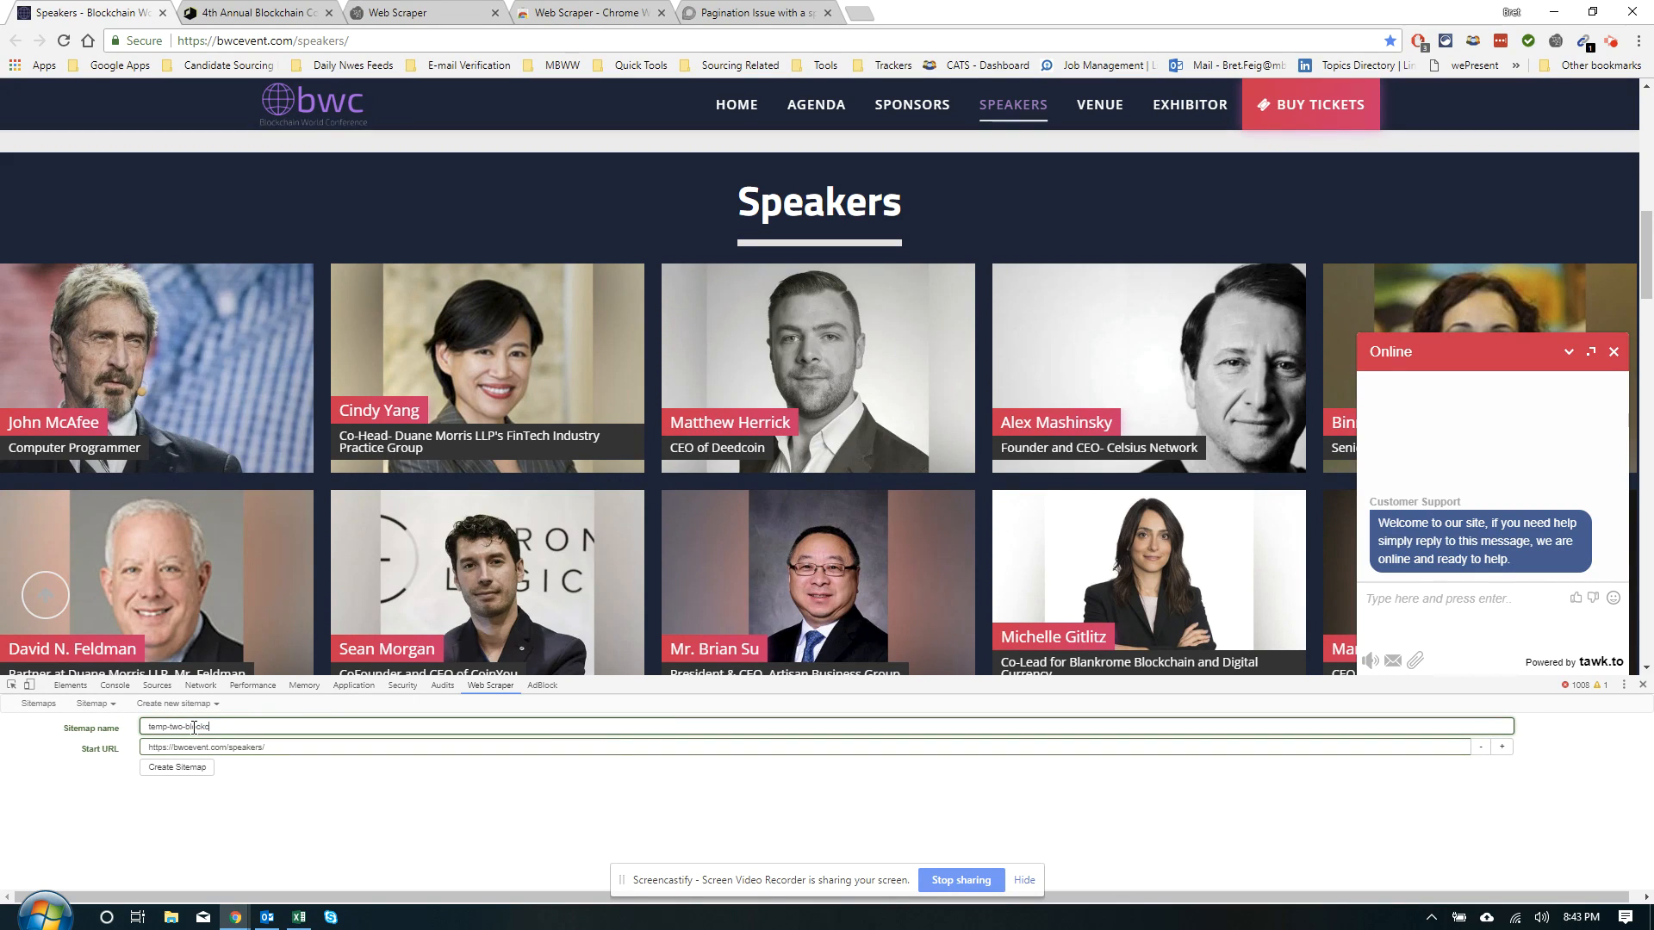
pyautogui.click(156, 767)
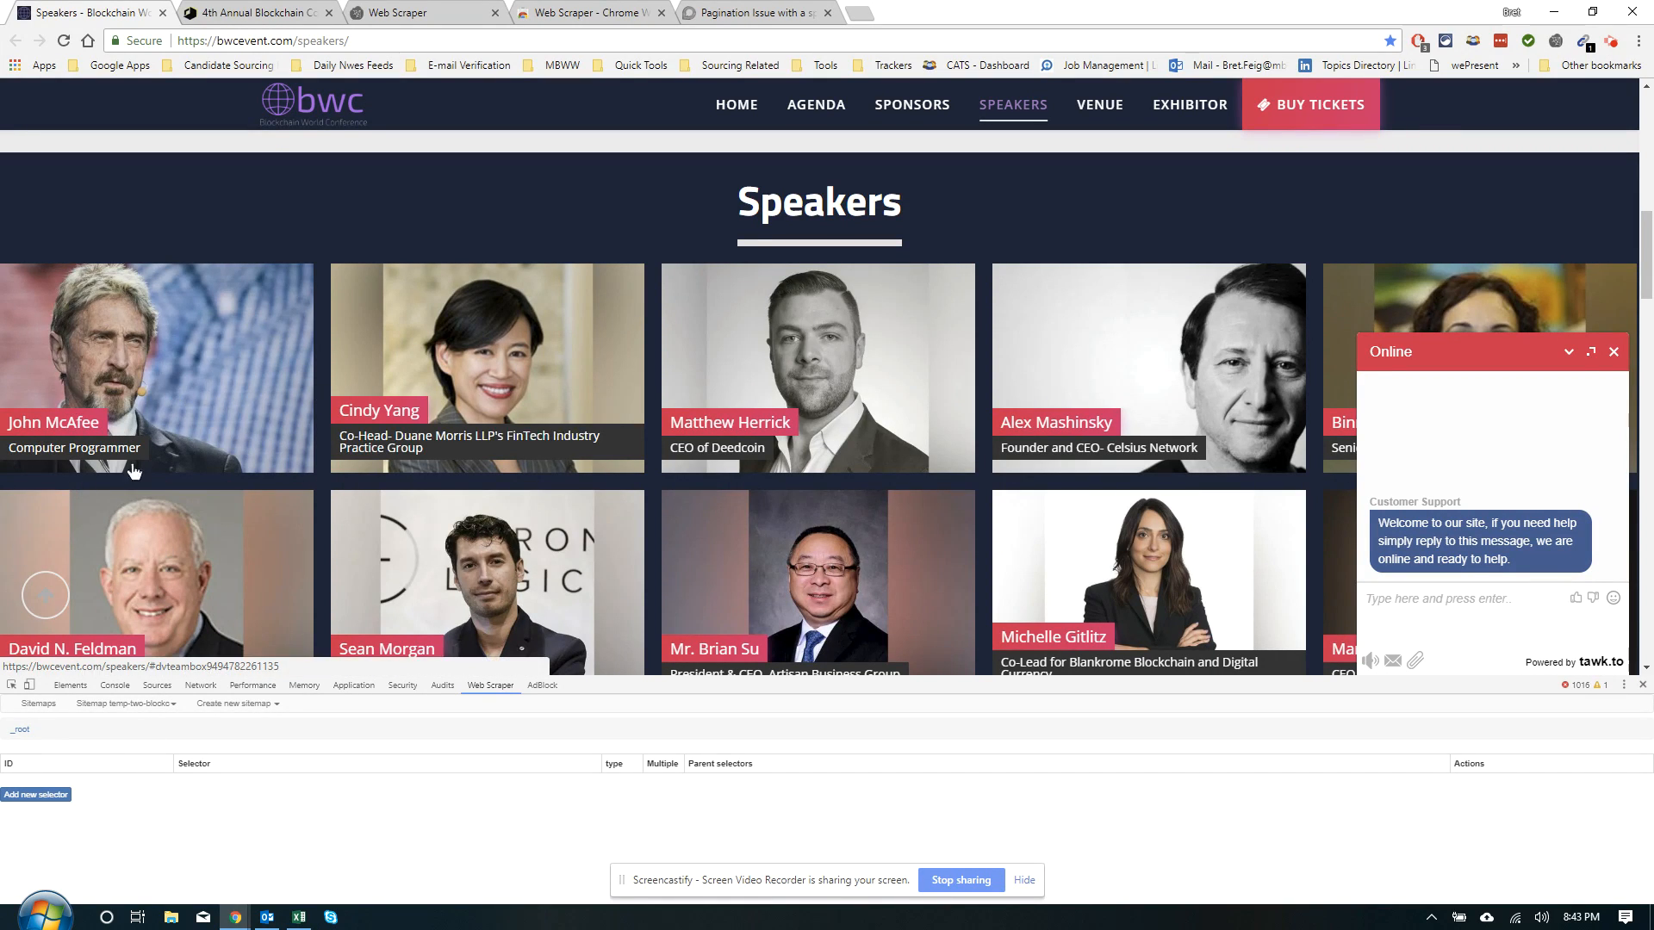
# Add a new selector to temp-two-blocks and set its type to Element click
pyautogui.click(7, 799)
pyautogui.click(158, 766)
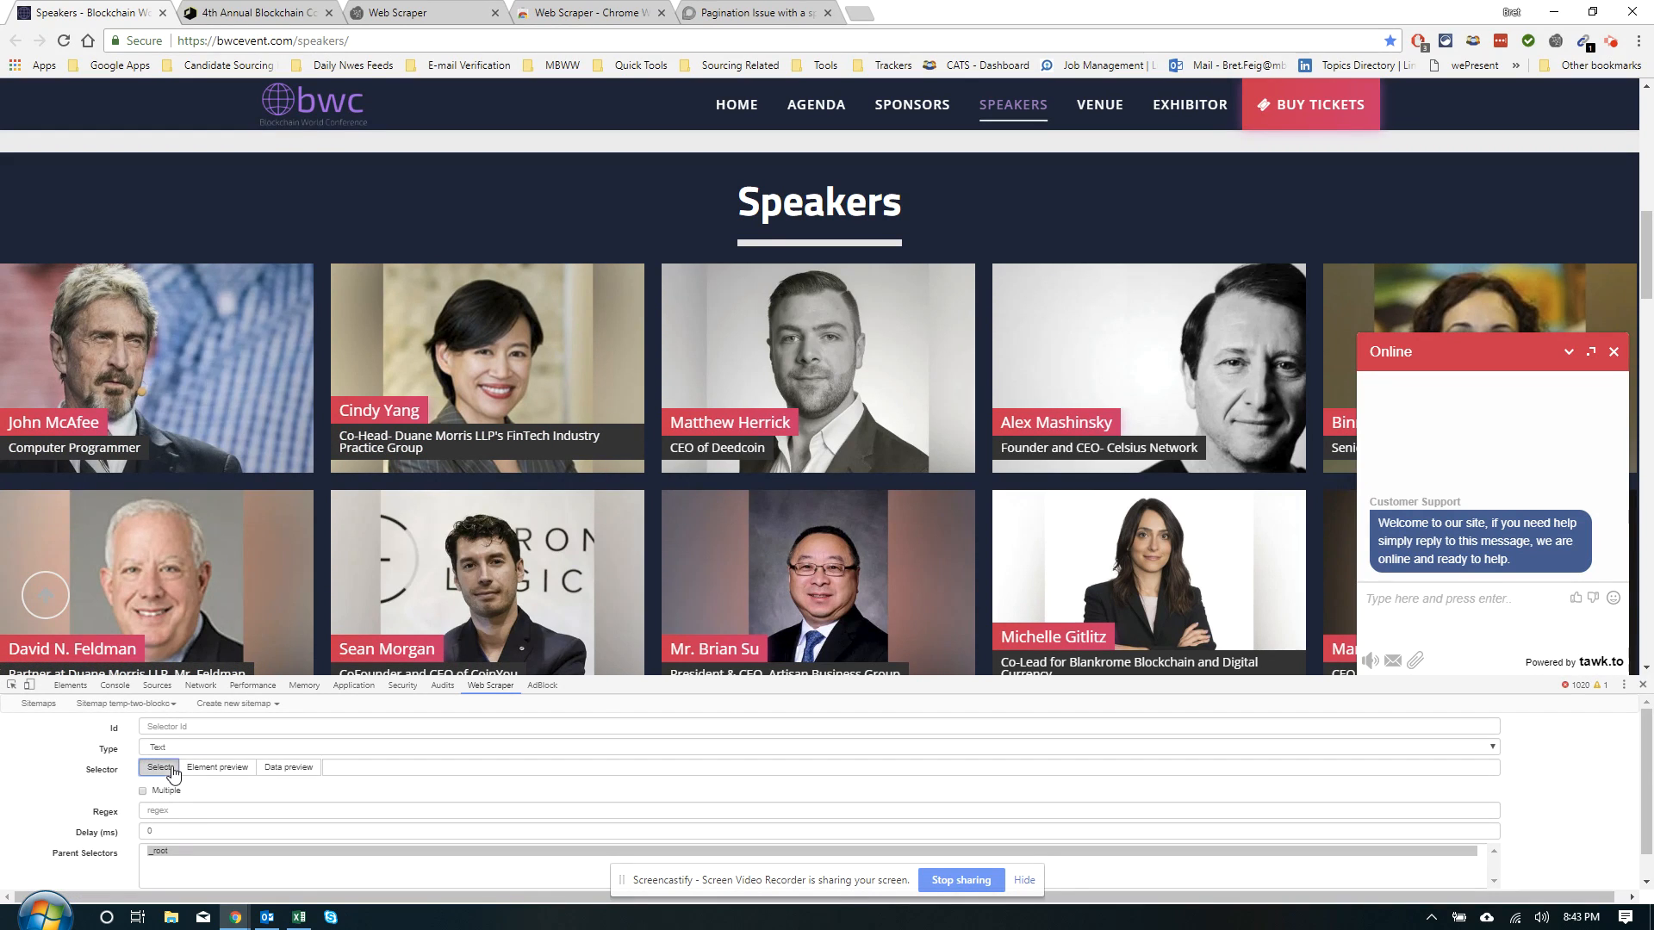
pyautogui.click(193, 749)
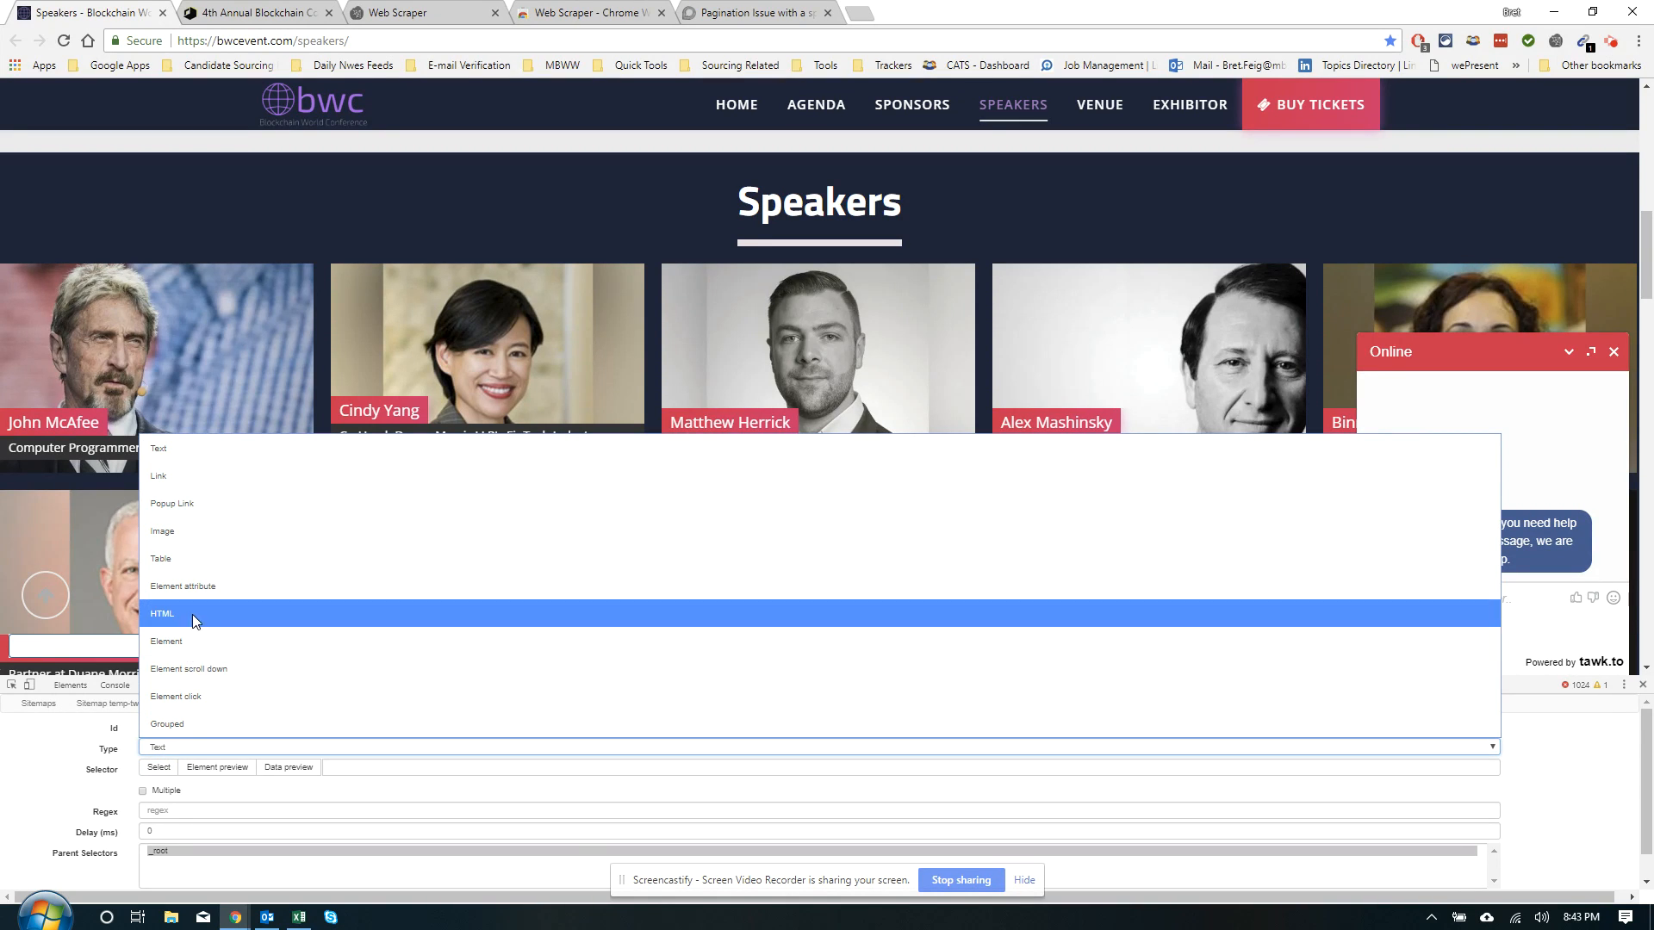
pyautogui.click(177, 693)
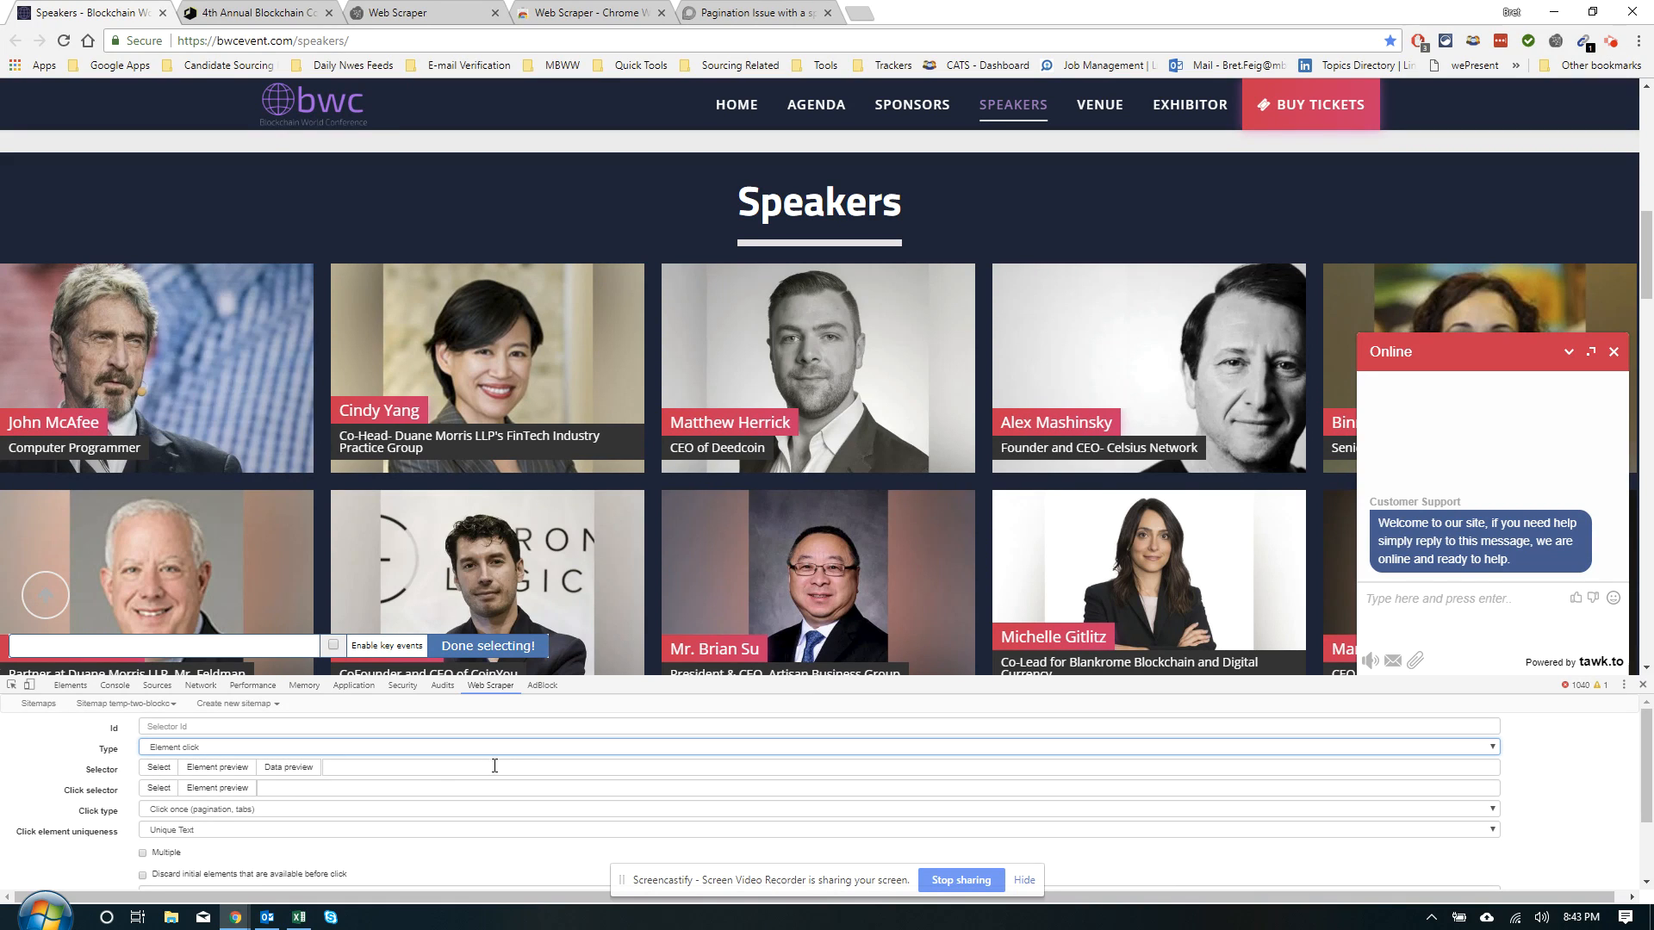
pyautogui.click(160, 790)
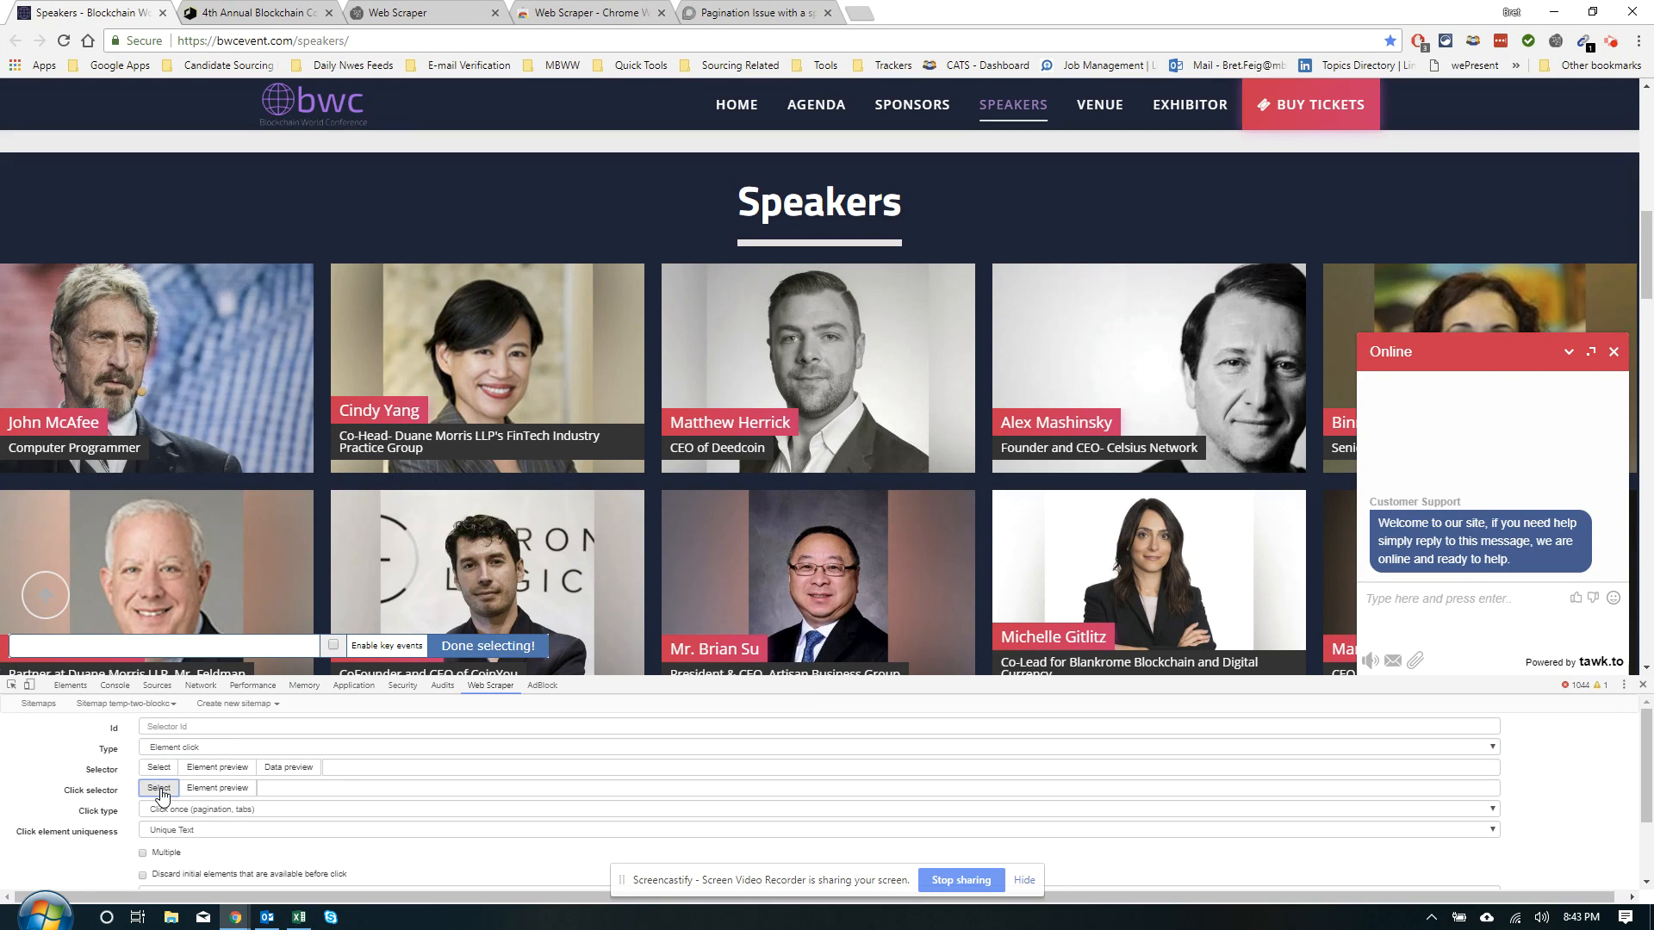
pyautogui.click(456, 650)
pyautogui.click(149, 790)
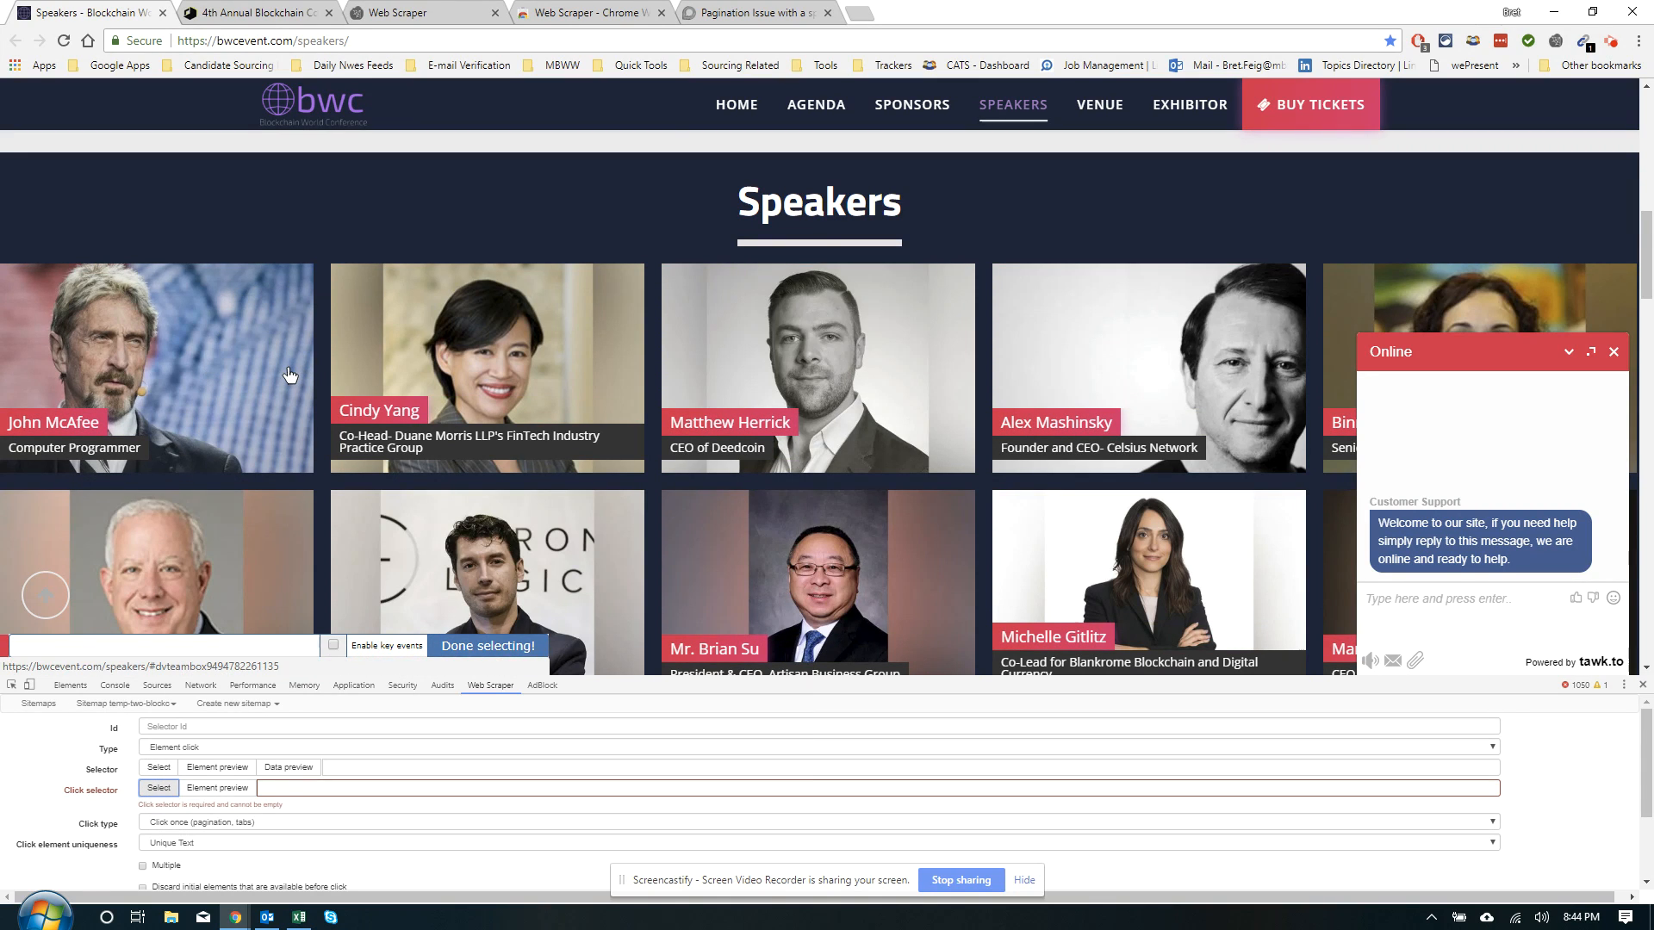
pyautogui.click(290, 373)
pyautogui.click(584, 332)
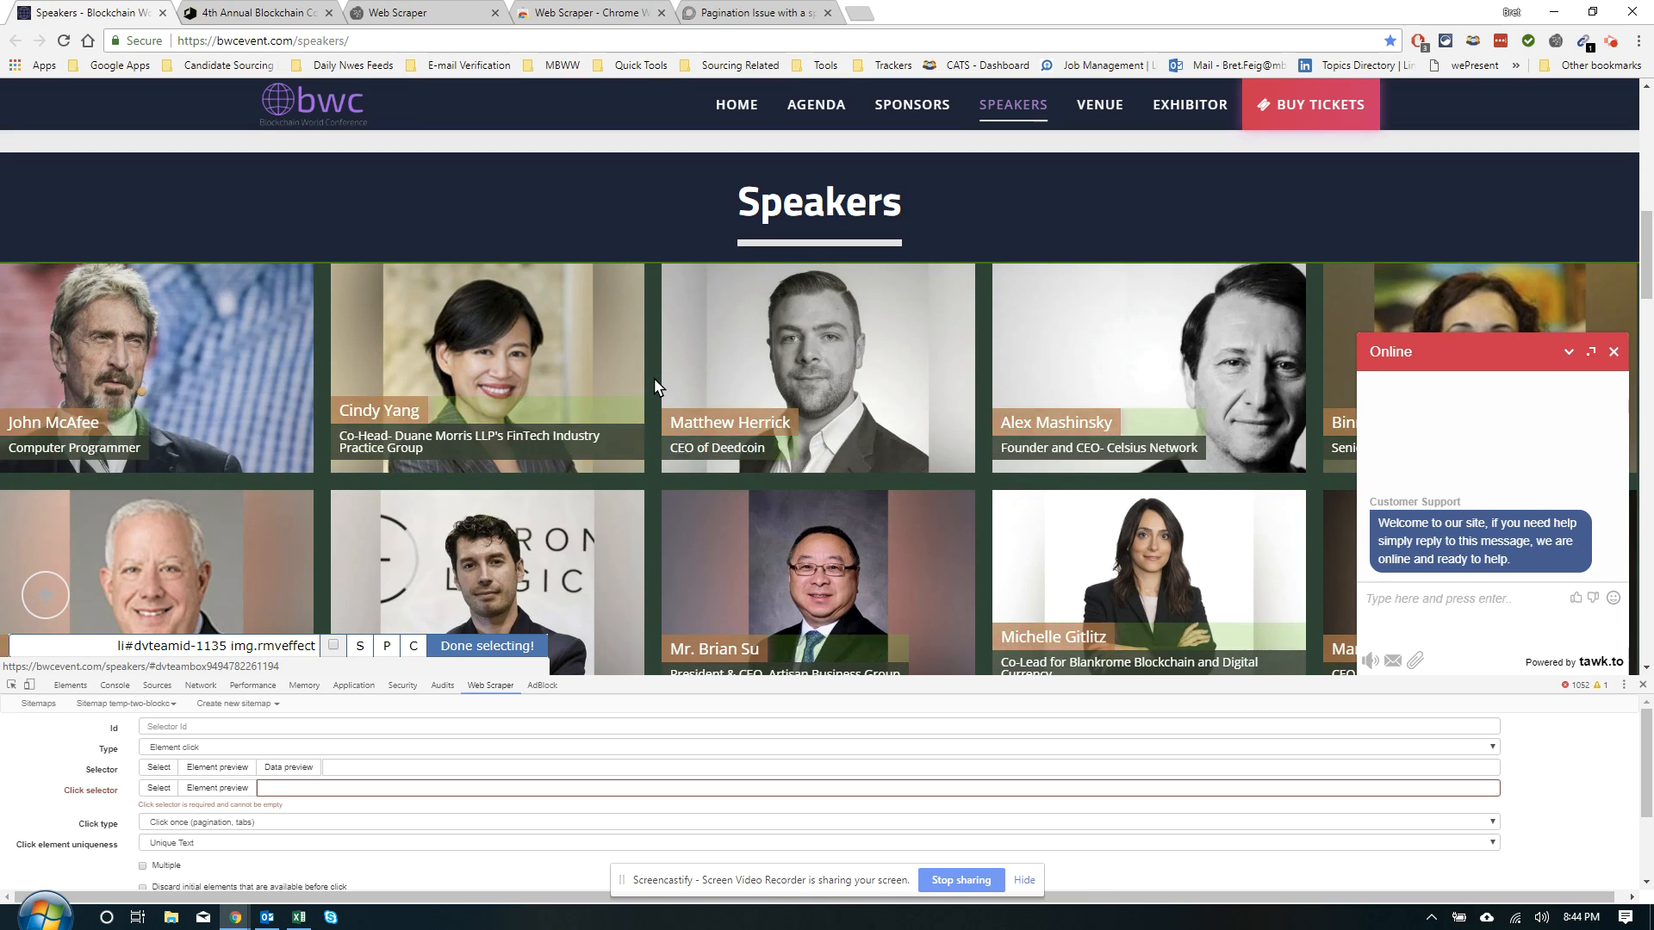
pyautogui.click(586, 333)
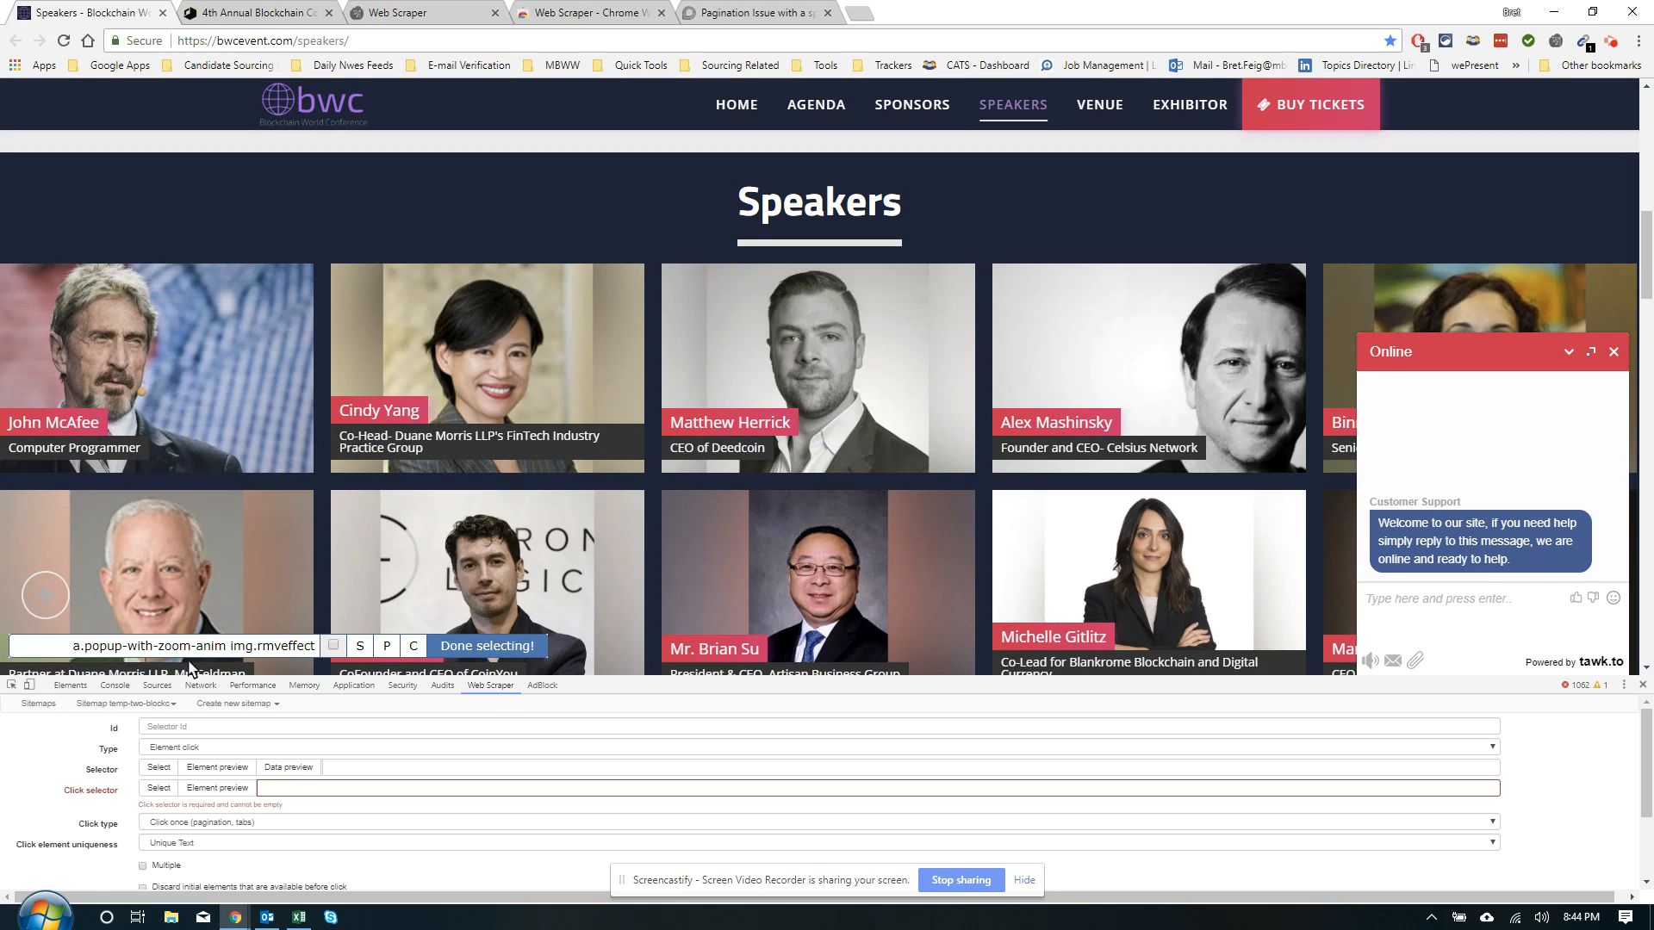
pyautogui.click(456, 648)
# Preview the speaker photos matched by the click selector
pyautogui.click(229, 785)
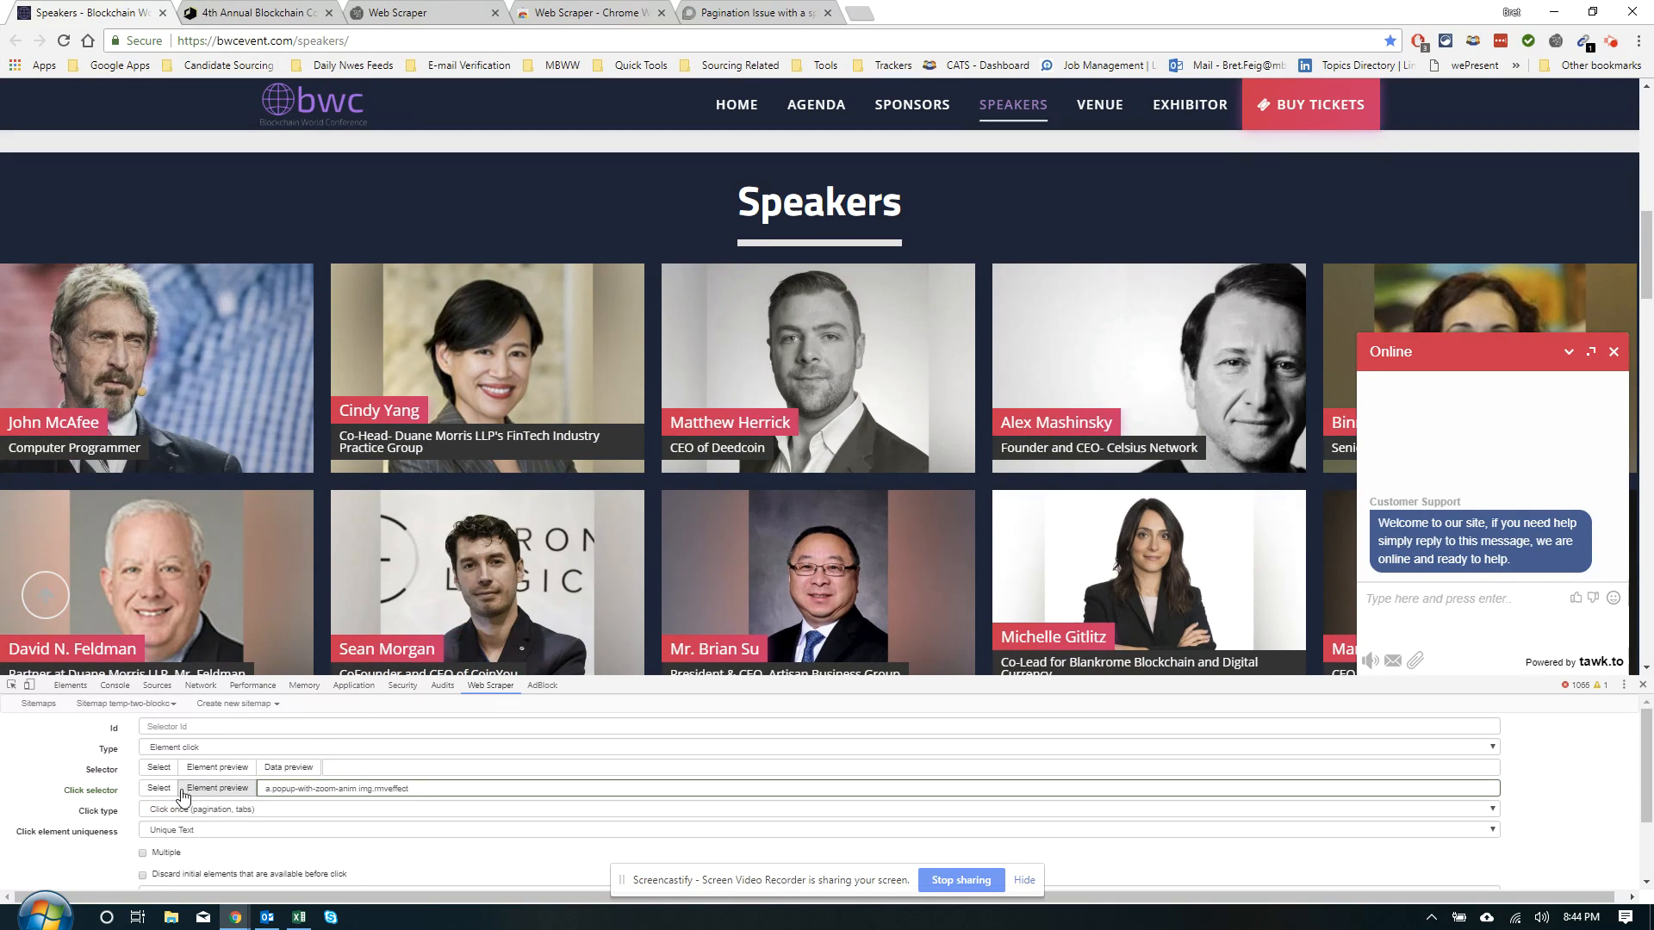
pyautogui.click(191, 791)
pyautogui.scroll(-3, 362, 637)
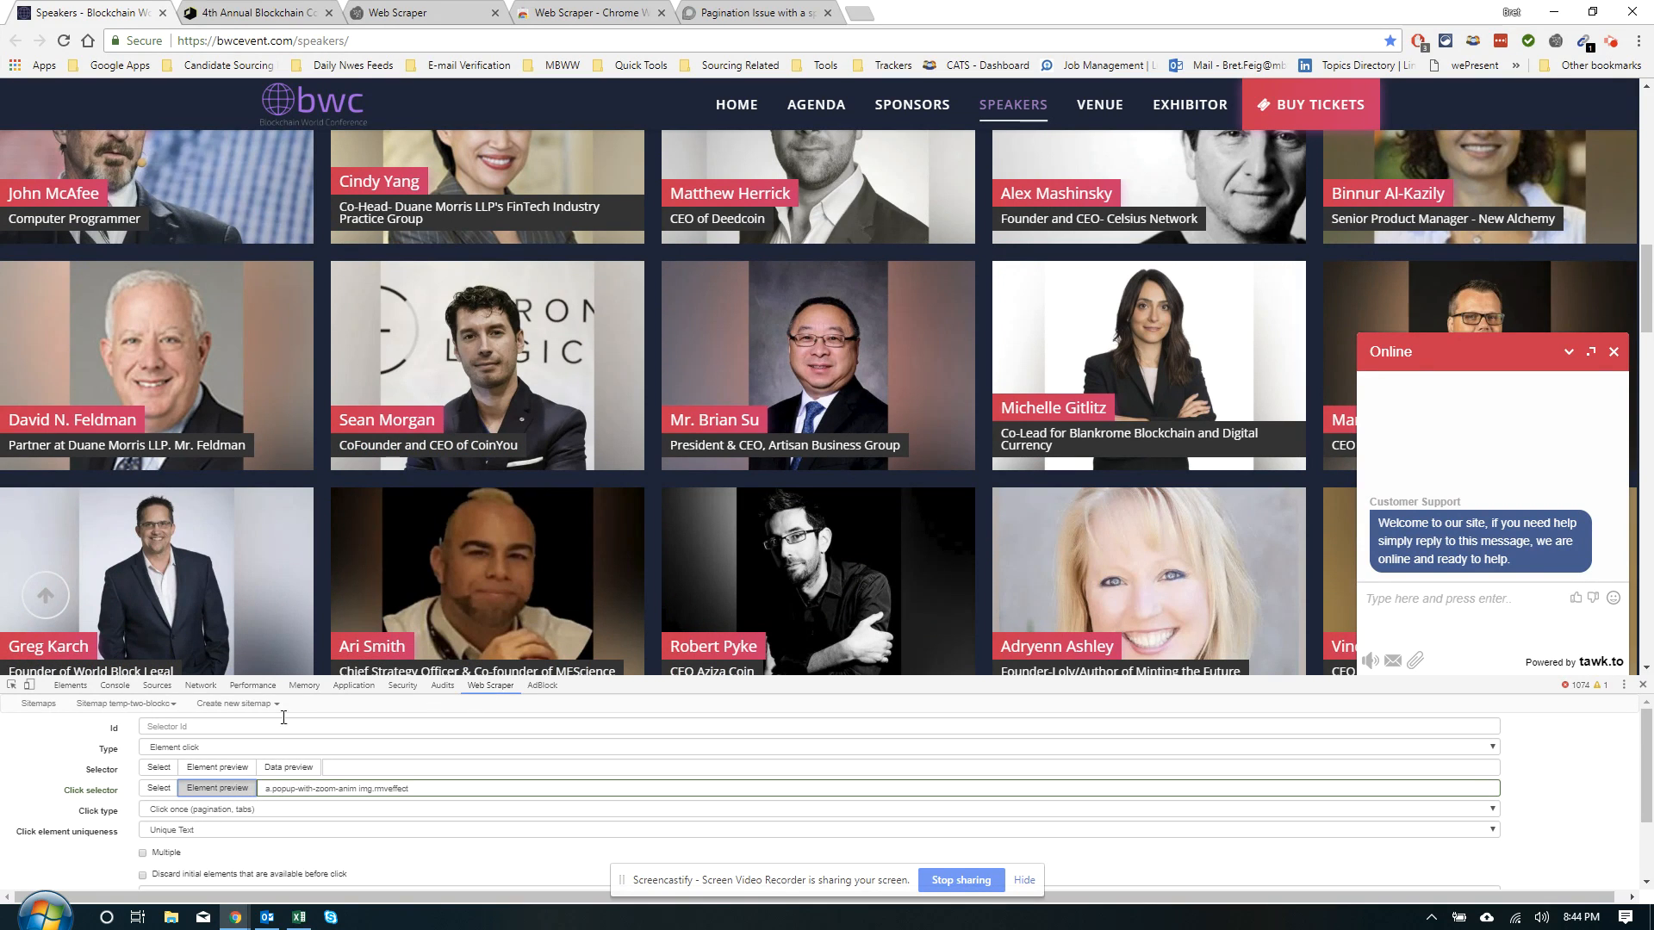
pyautogui.scroll(2, 495, 405)
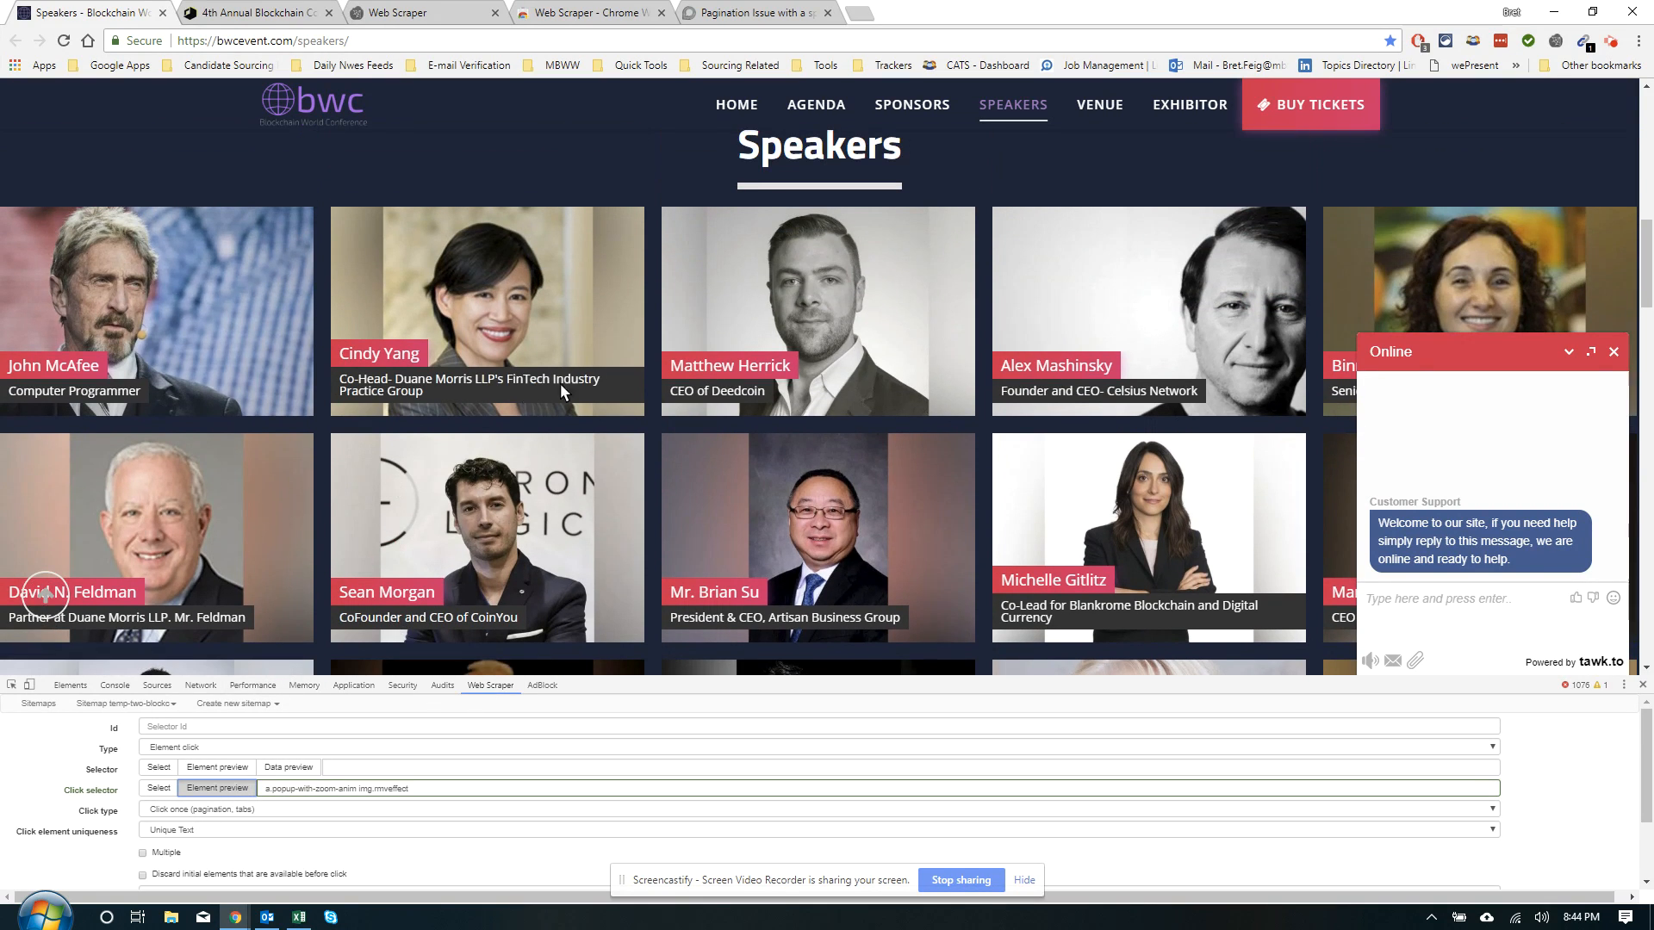
pyautogui.click(626, 290)
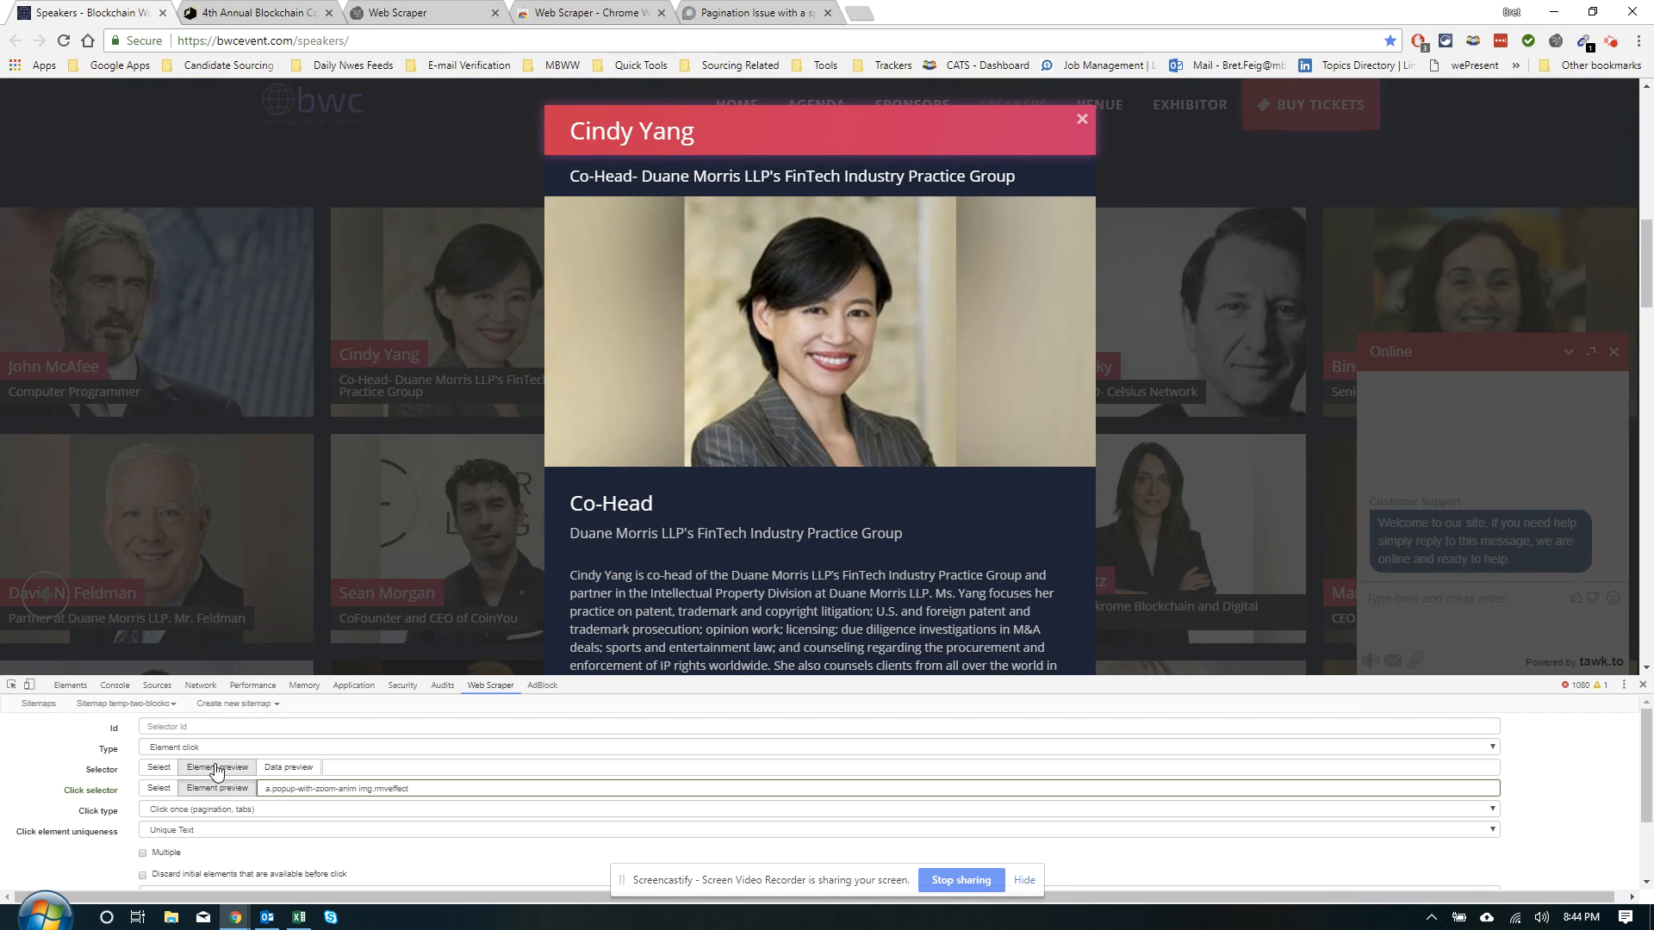
pyautogui.click(159, 768)
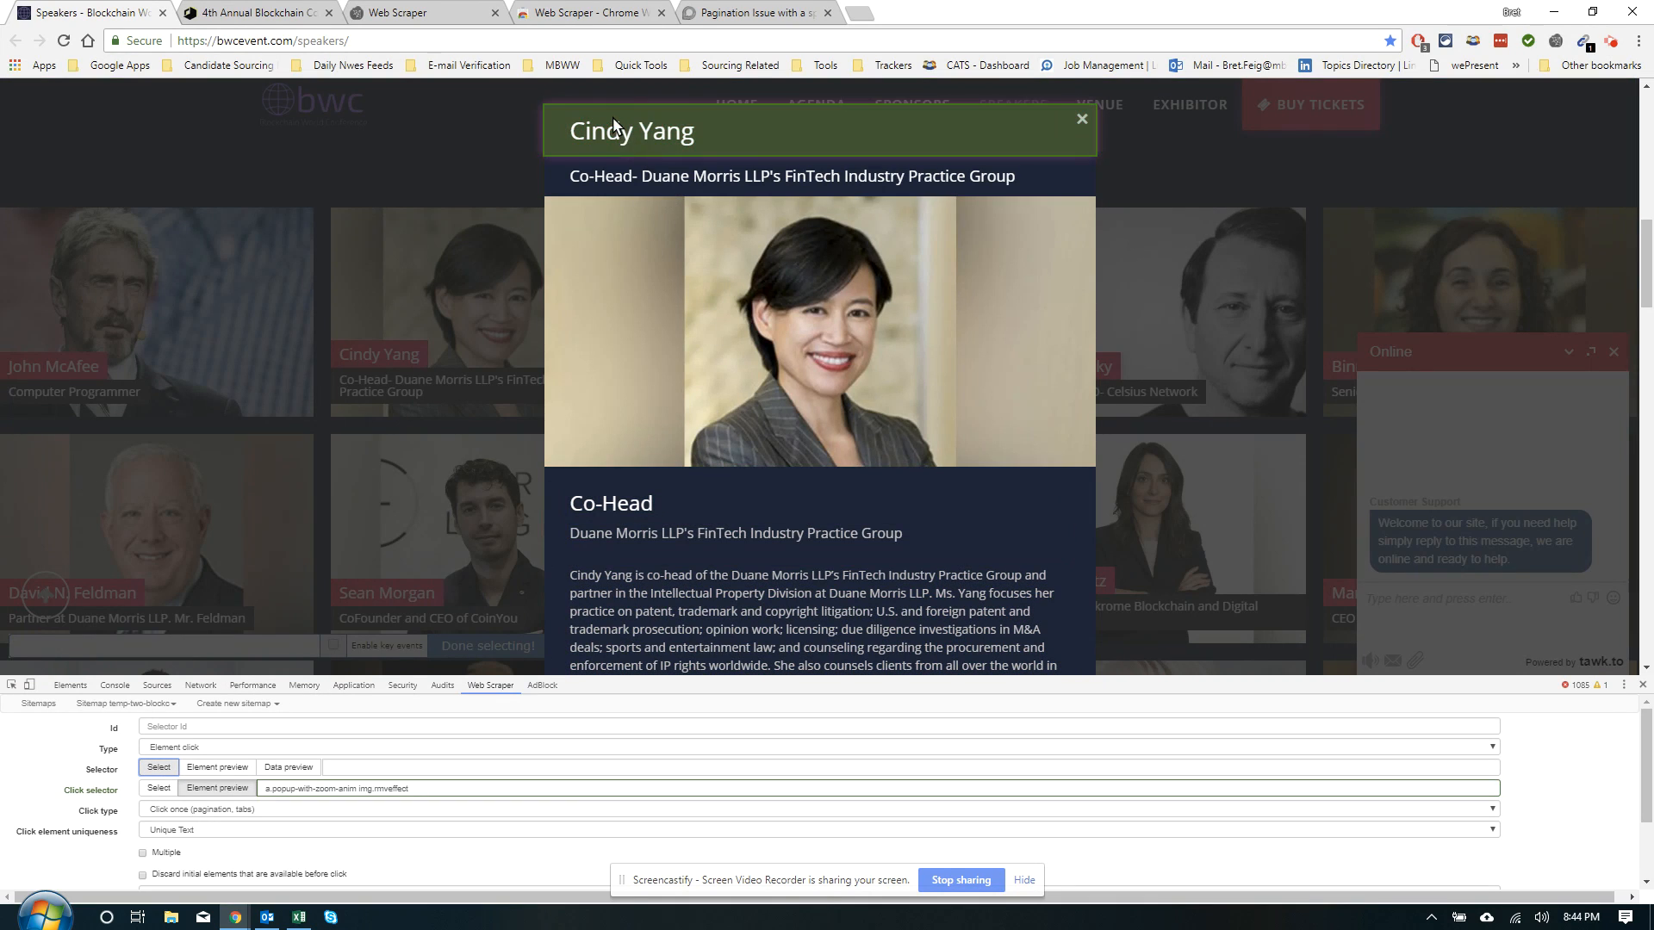
pyautogui.click(613, 509)
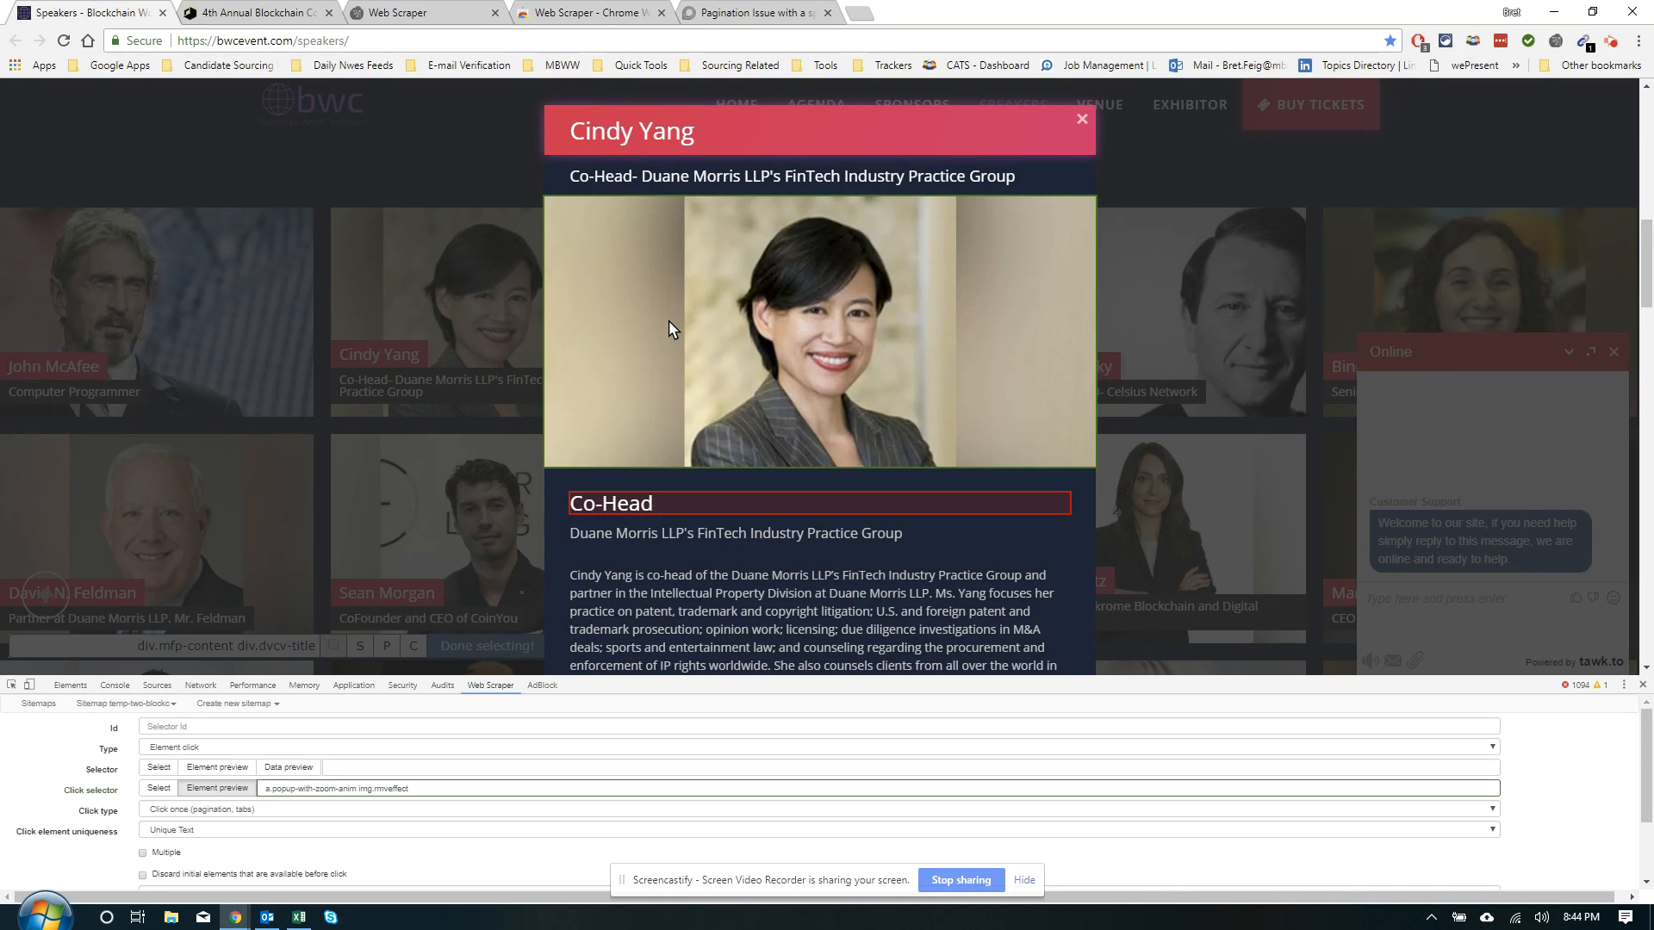
pyautogui.press('p')
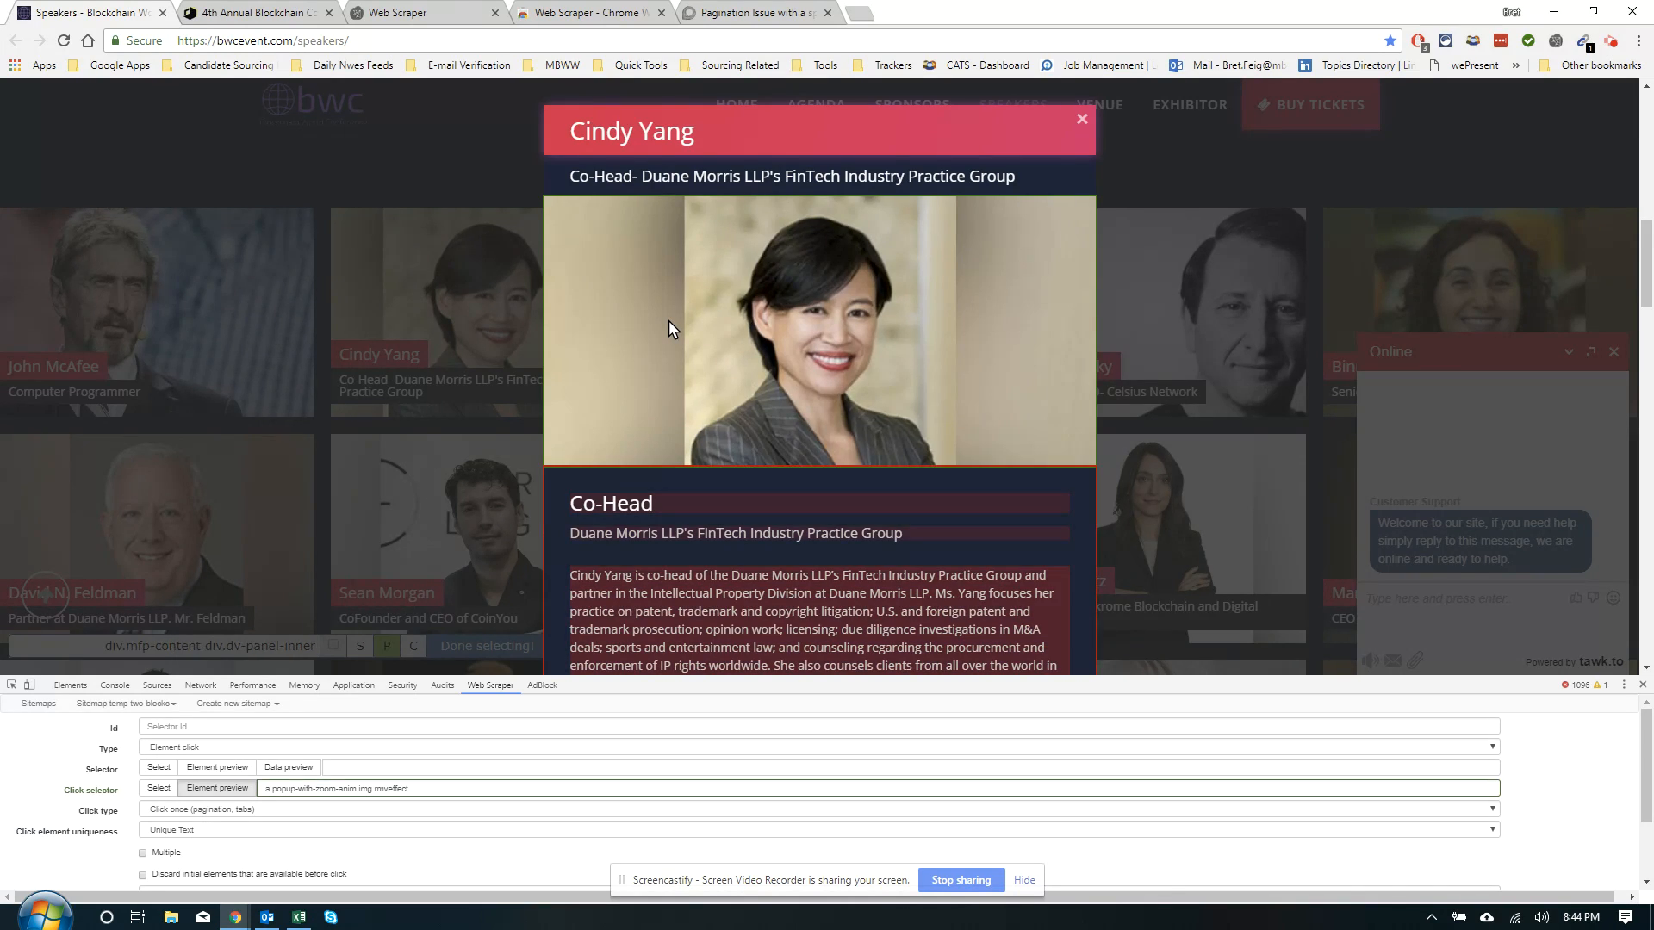
pyautogui.press('p')
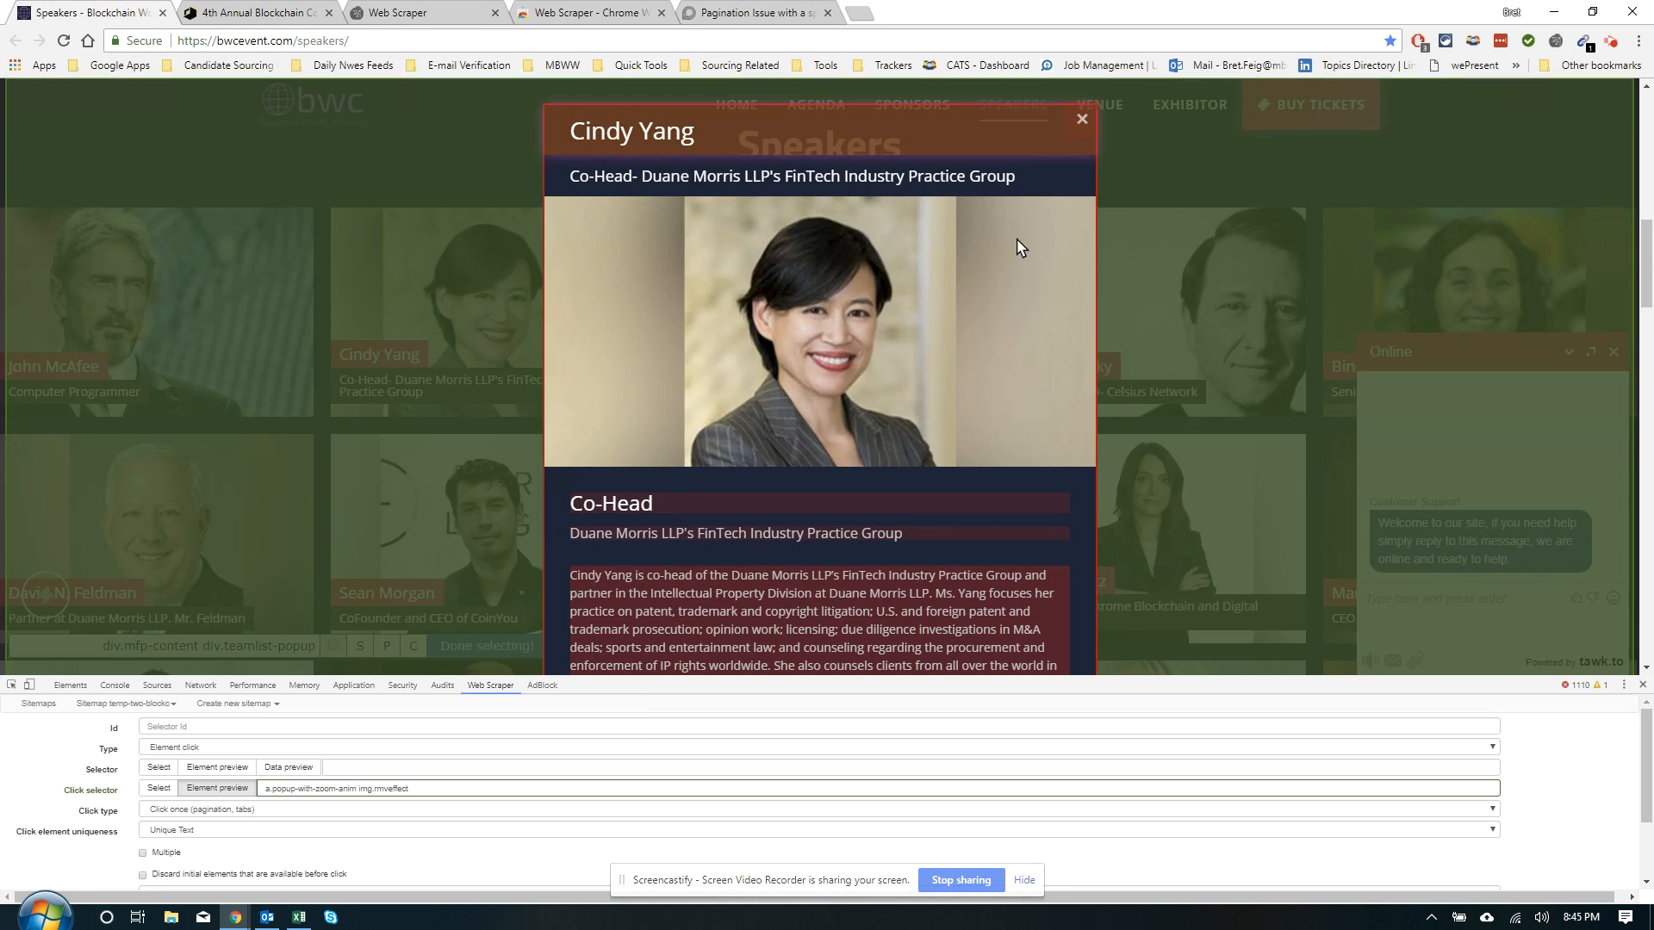
pyautogui.press('Escape')
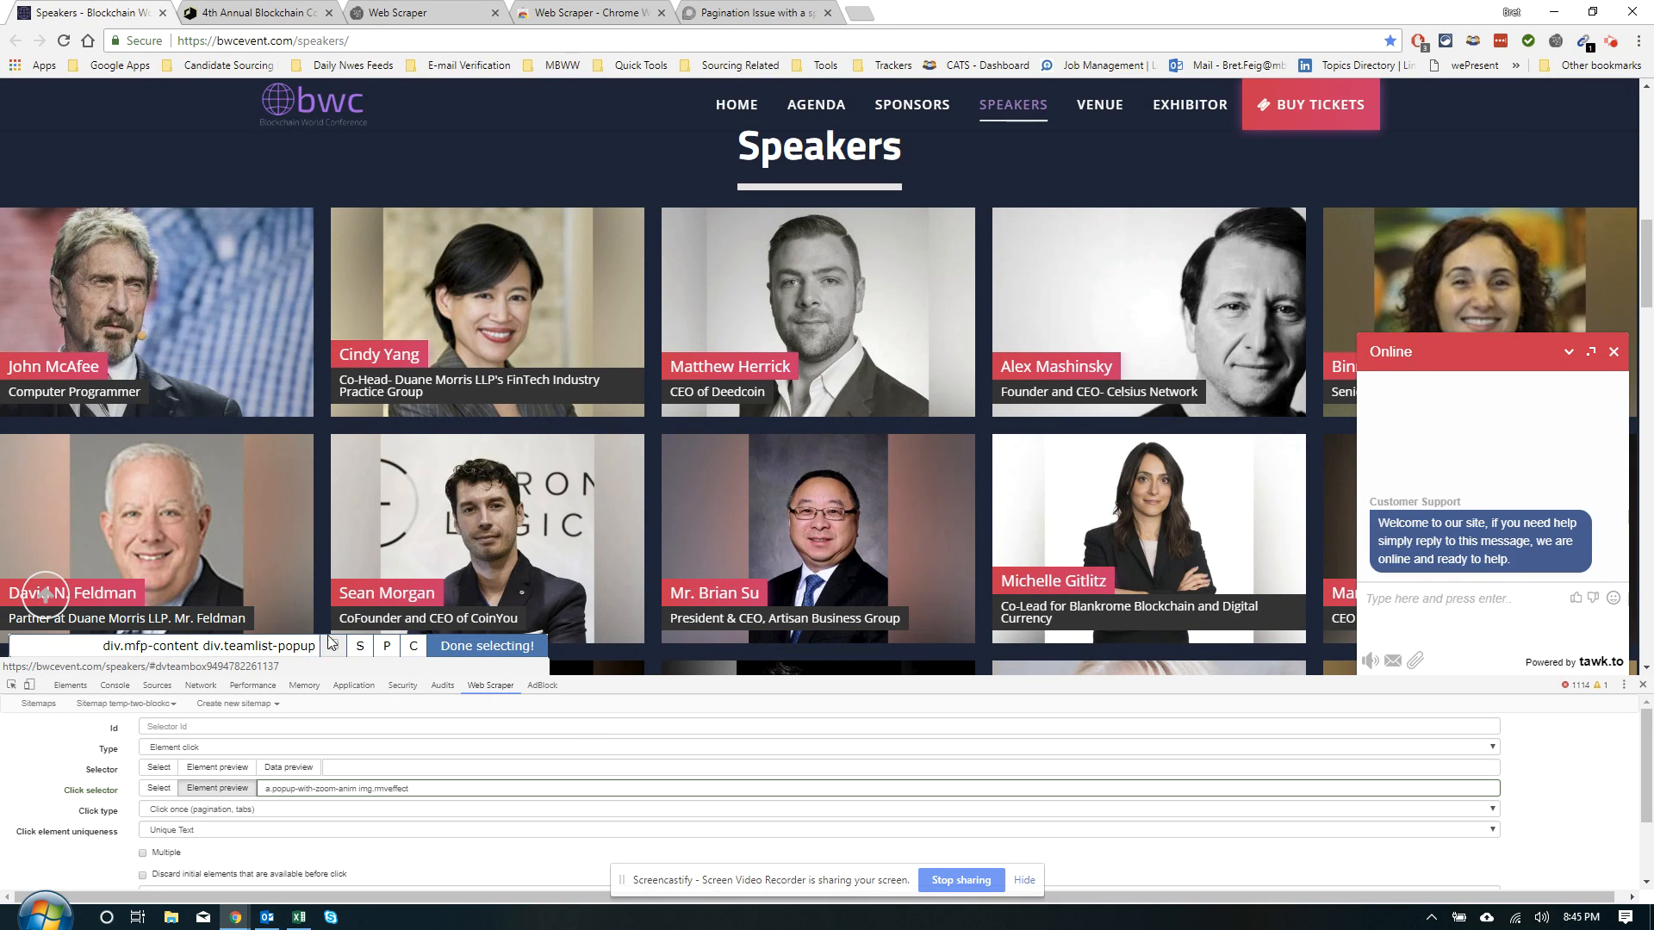
pyautogui.click(457, 644)
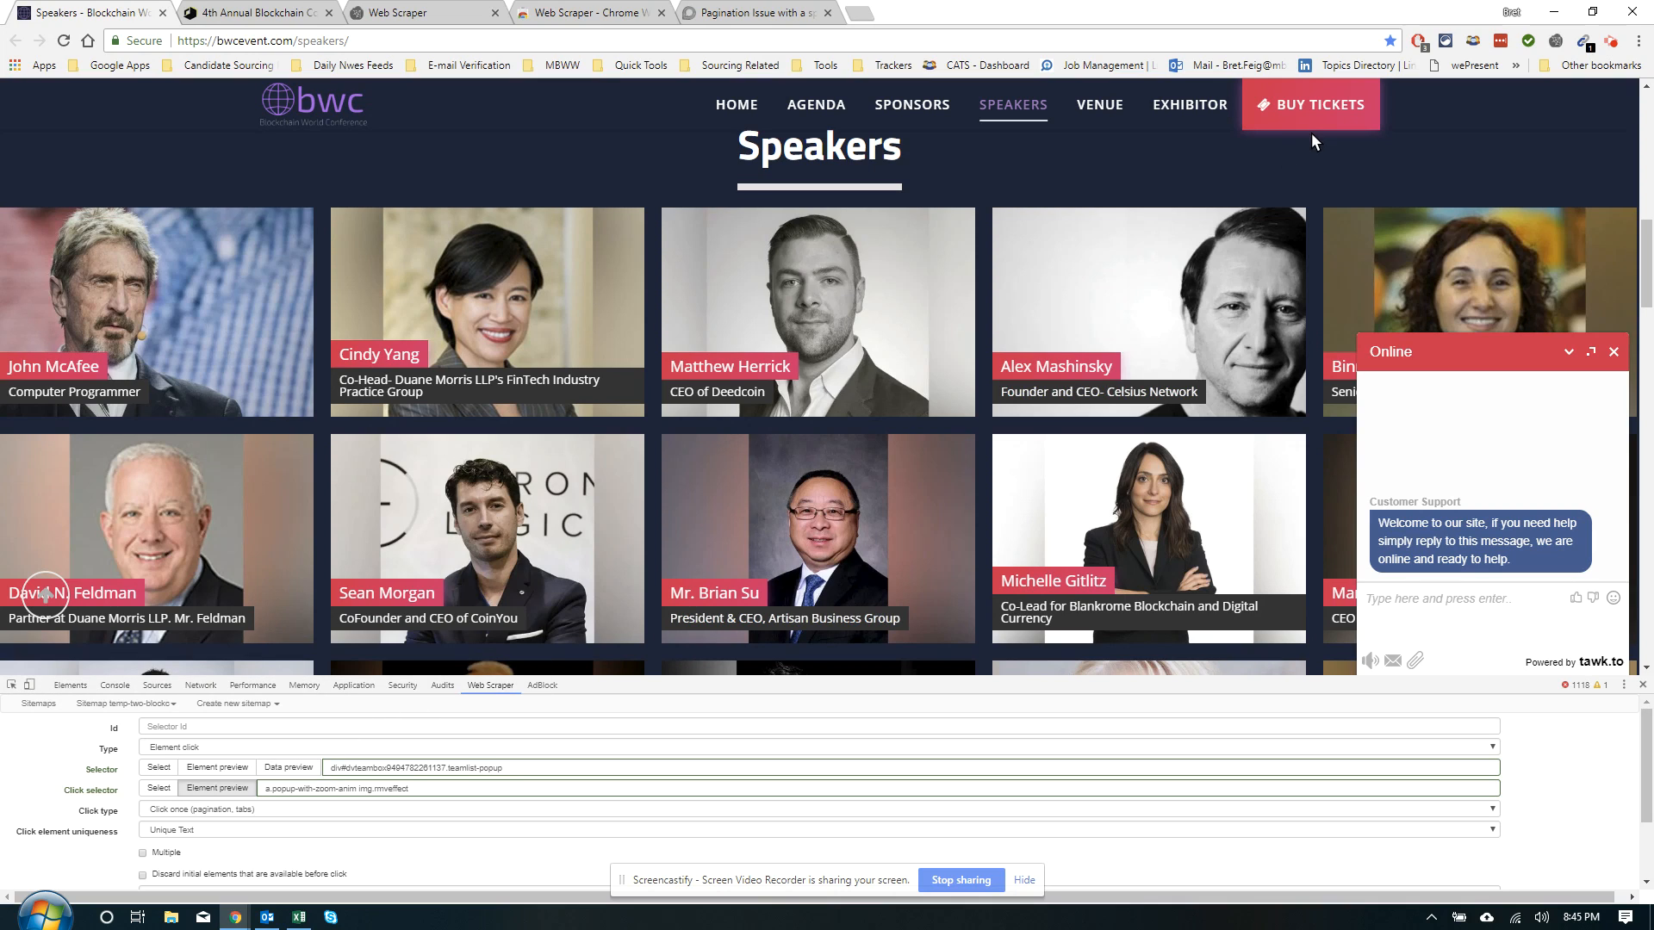
pyautogui.click(1610, 45)
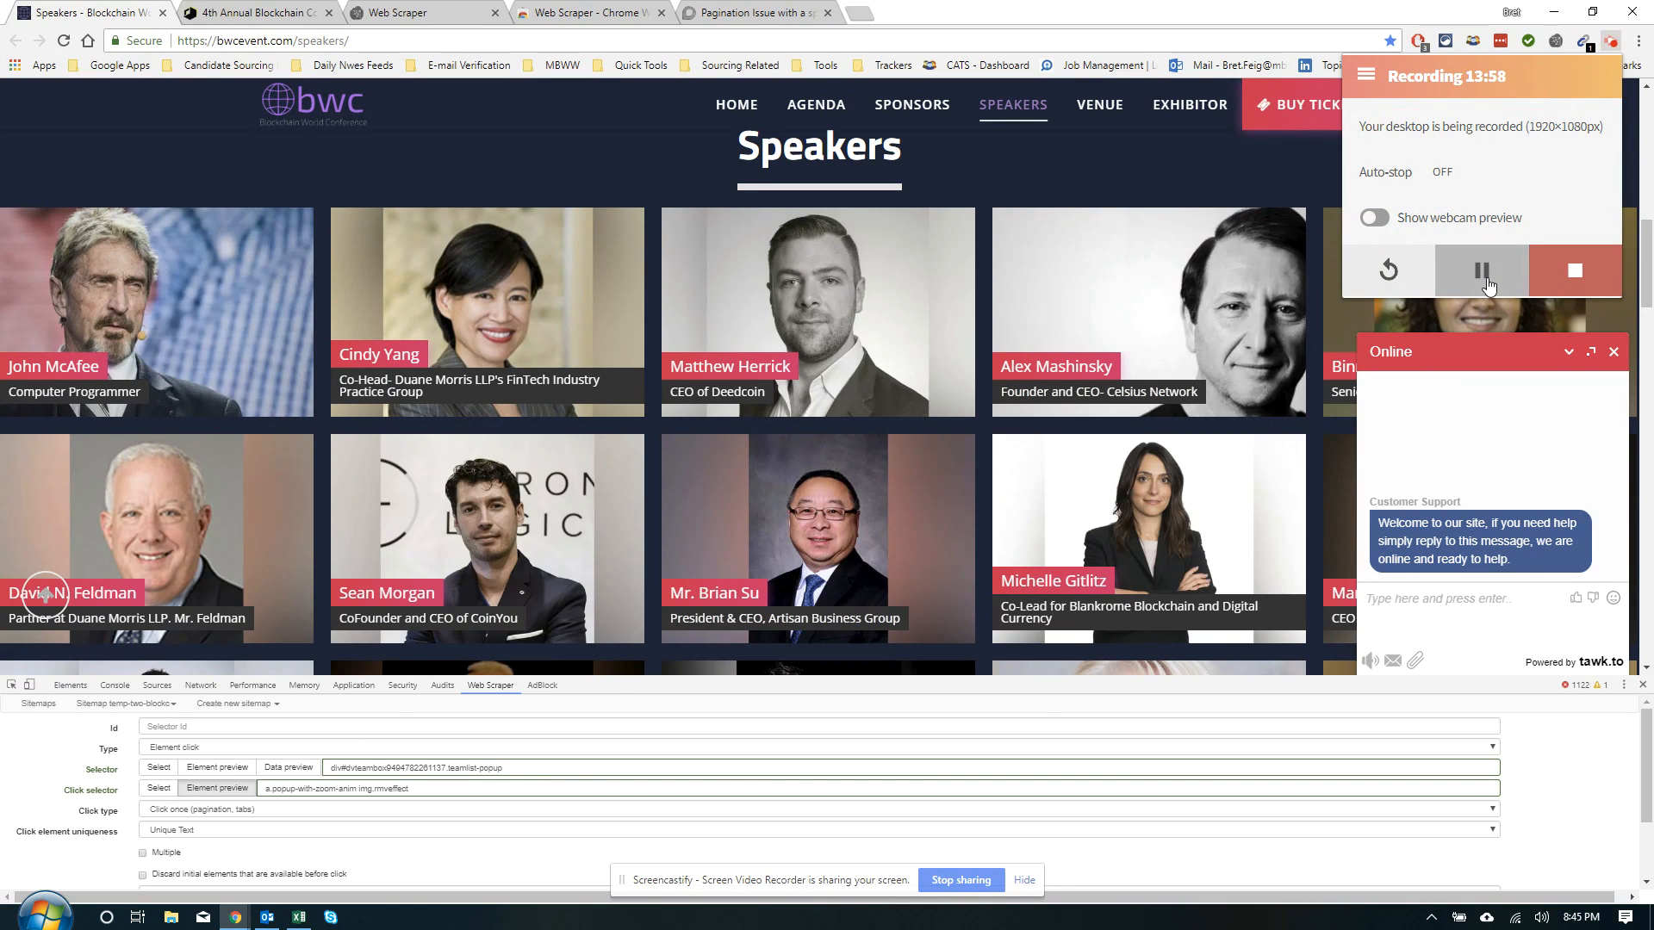
pyautogui.click(548, 320)
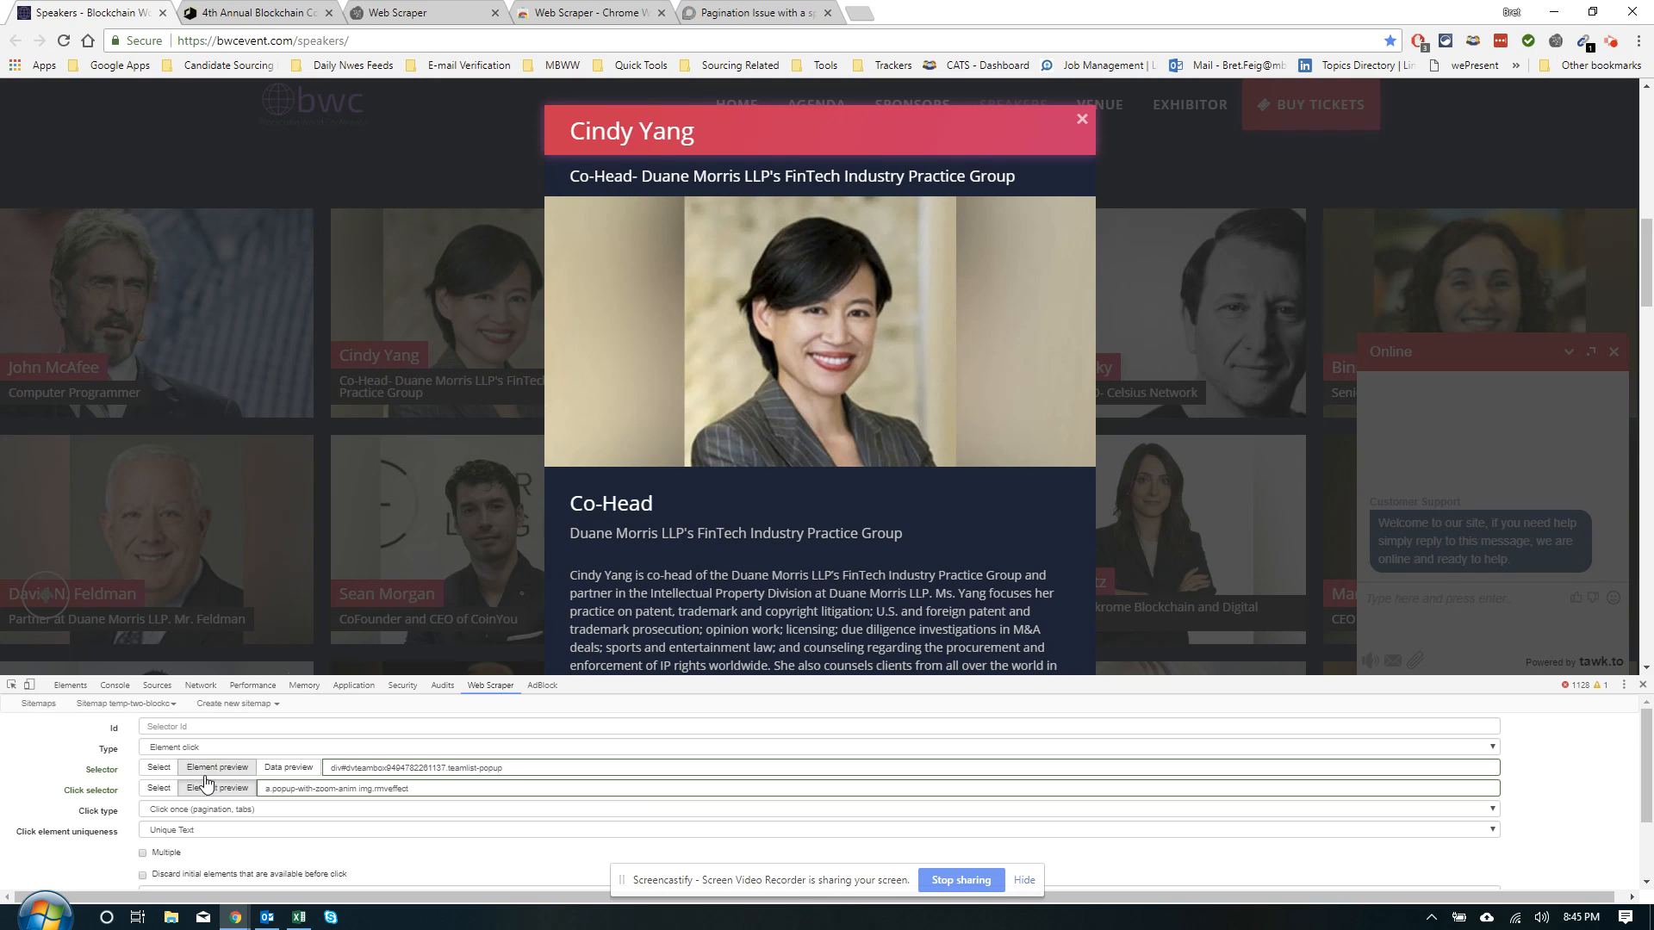
# Pick the whole speaker popup as the selector and retype its selector text
pyautogui.click(160, 768)
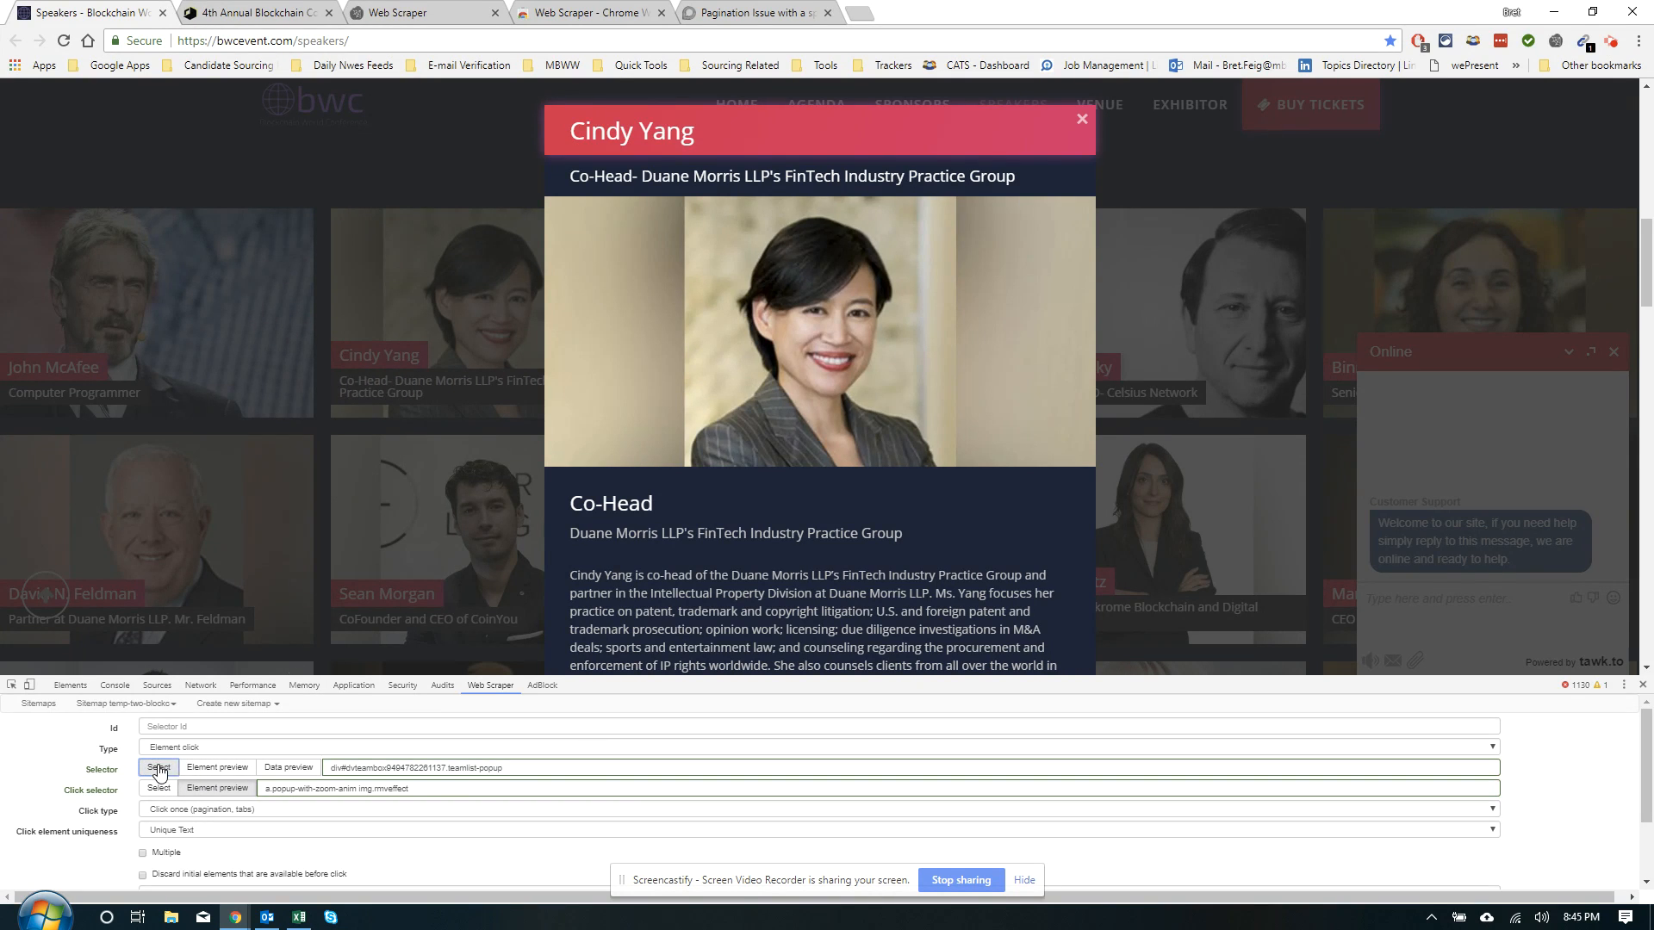
pyautogui.click(629, 510)
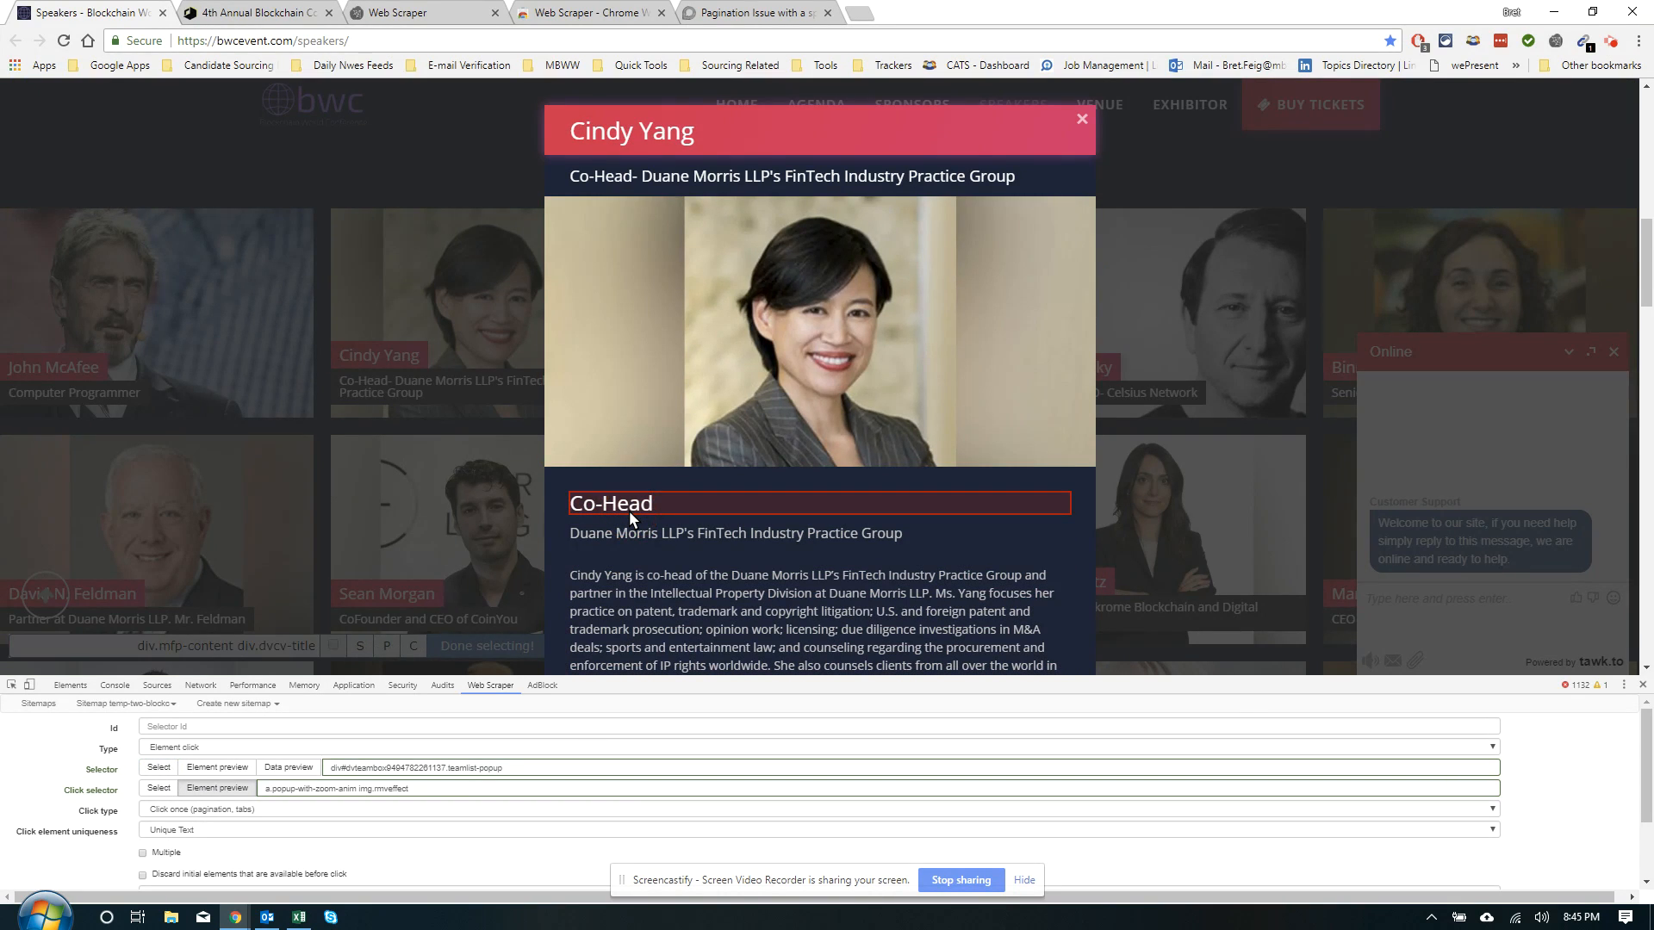
pyautogui.press('p')
pyautogui.press('p')
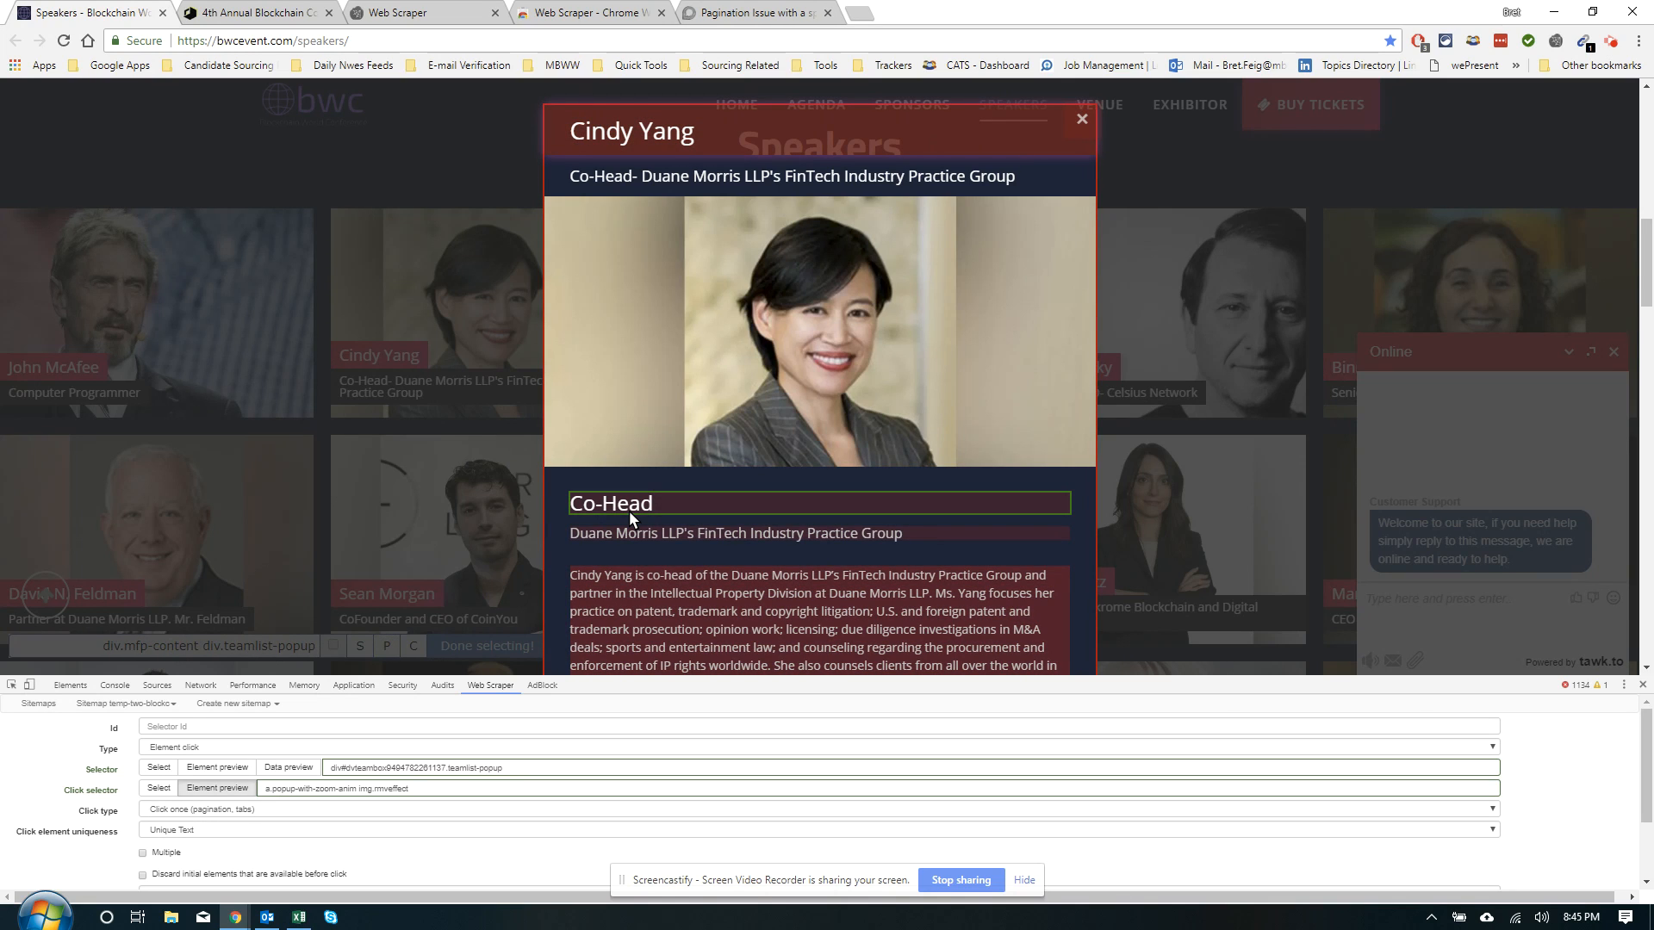
pyautogui.moveTo(510, 768); pyautogui.dragTo(286, 798)
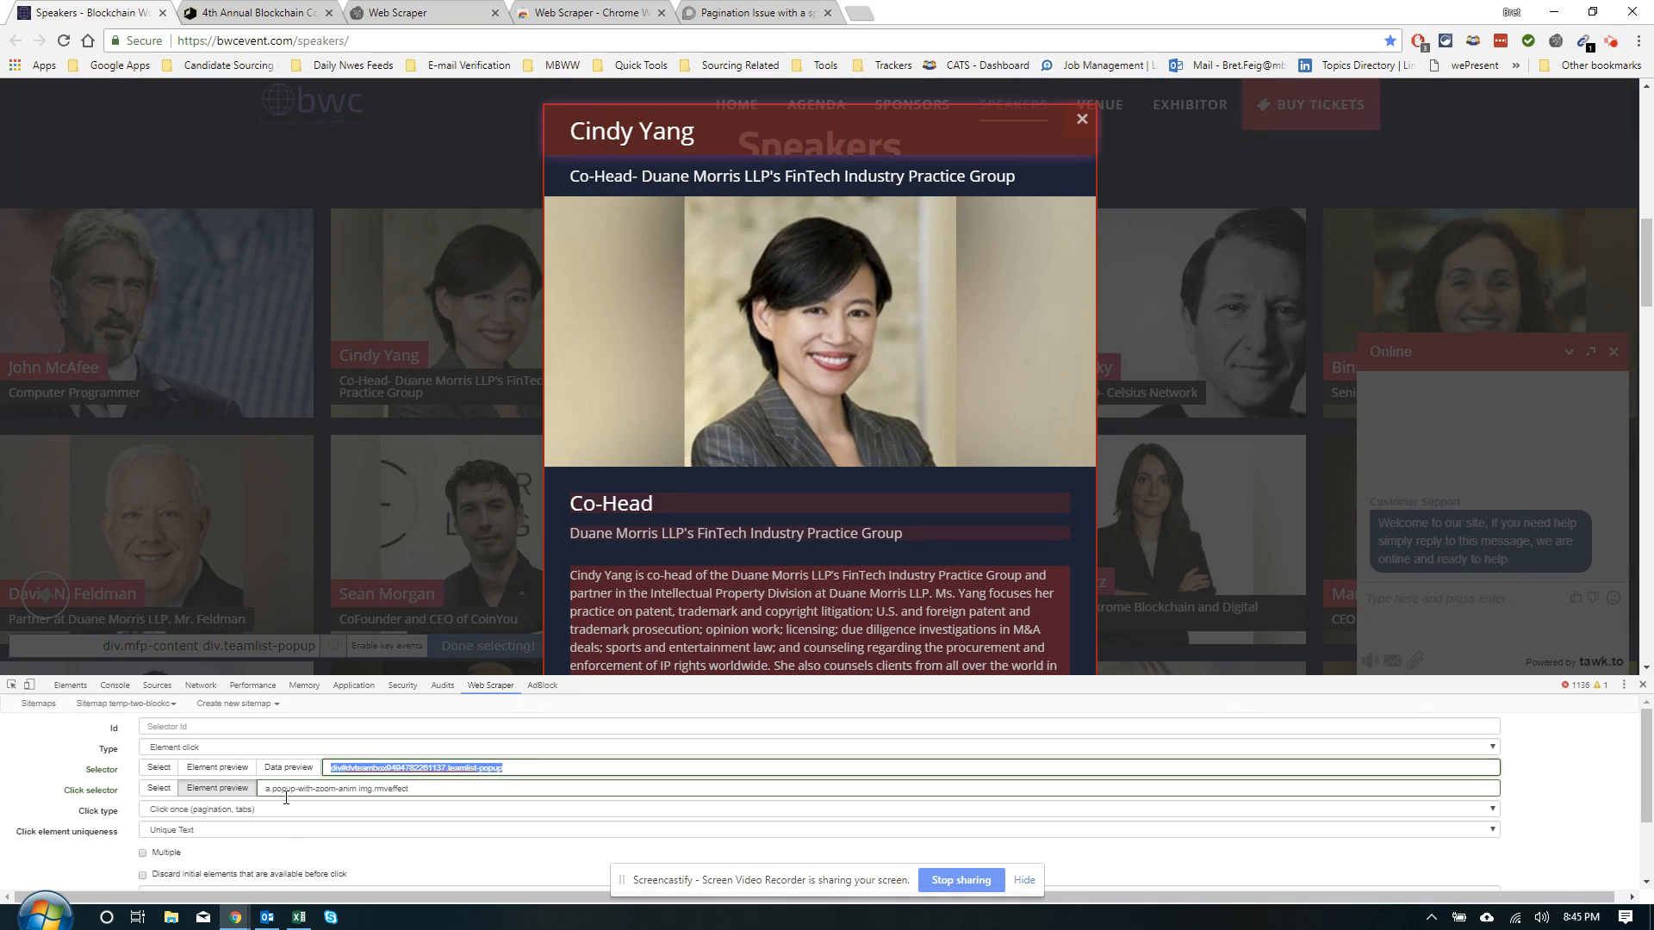
pyautogui.press('BackSpace')
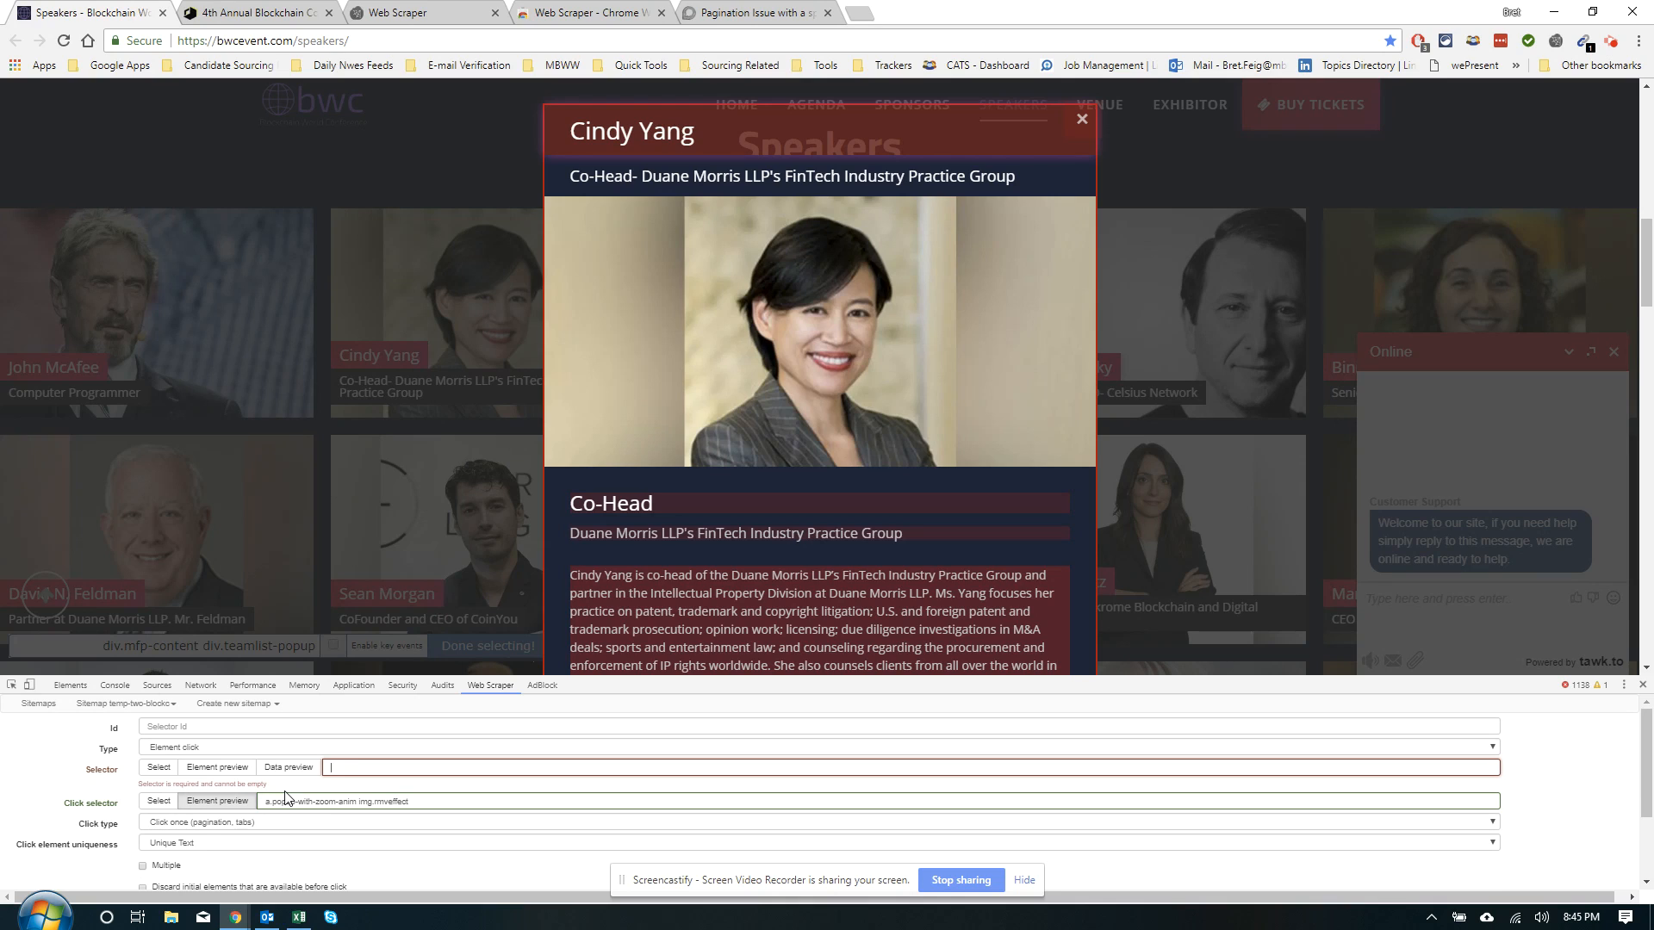
pyautogui.write('div.mfp-content dov/teamlis')
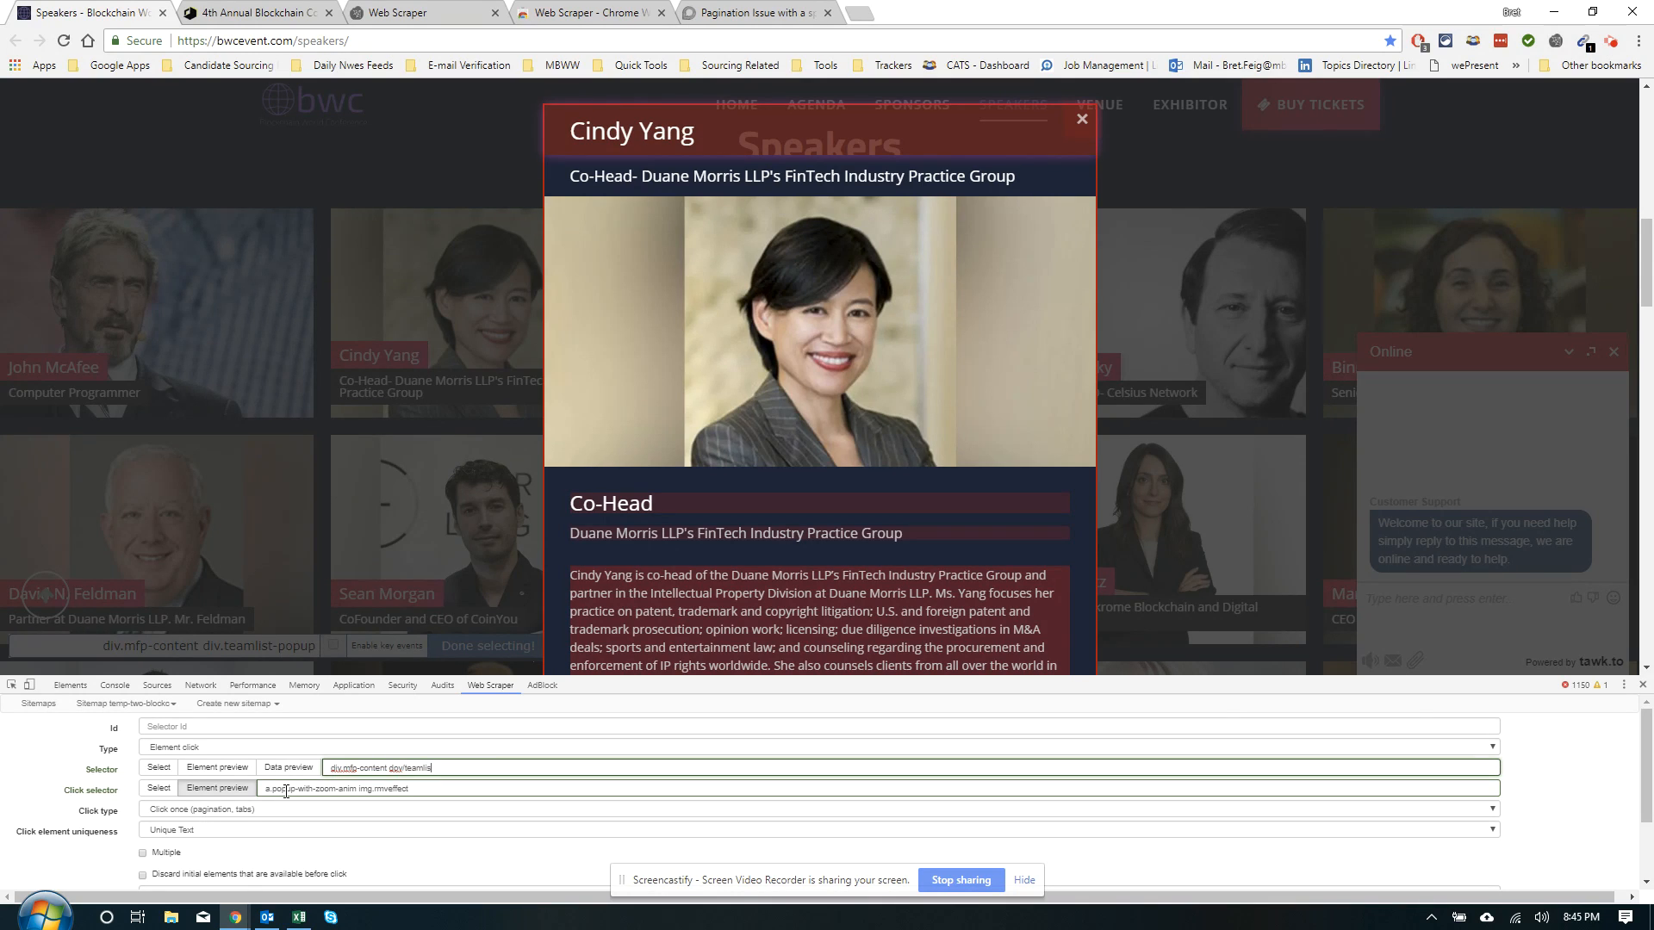
pyautogui.write('-popup')
# Give the selector the Id 'Element Selector' and save it
pyautogui.scroll(-1, 517, 827)
pyautogui.scroll(-1, 196, 879)
pyautogui.click(172, 874)
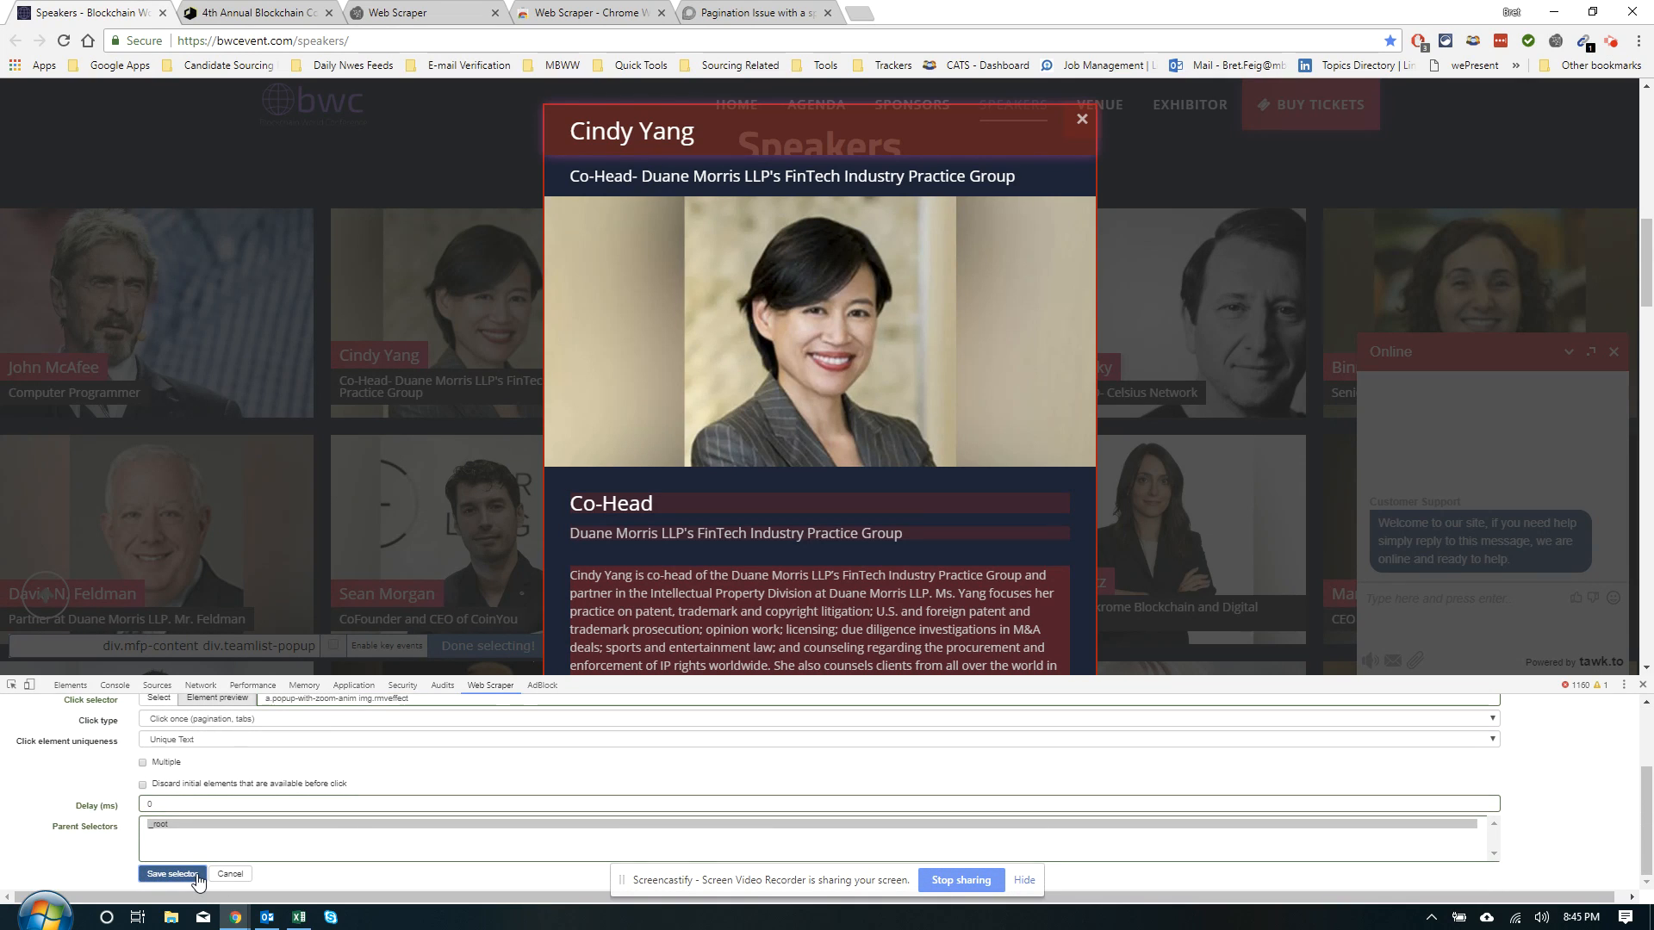
pyautogui.scroll(2, 207, 844)
pyautogui.click(243, 730)
pyautogui.write('Element')
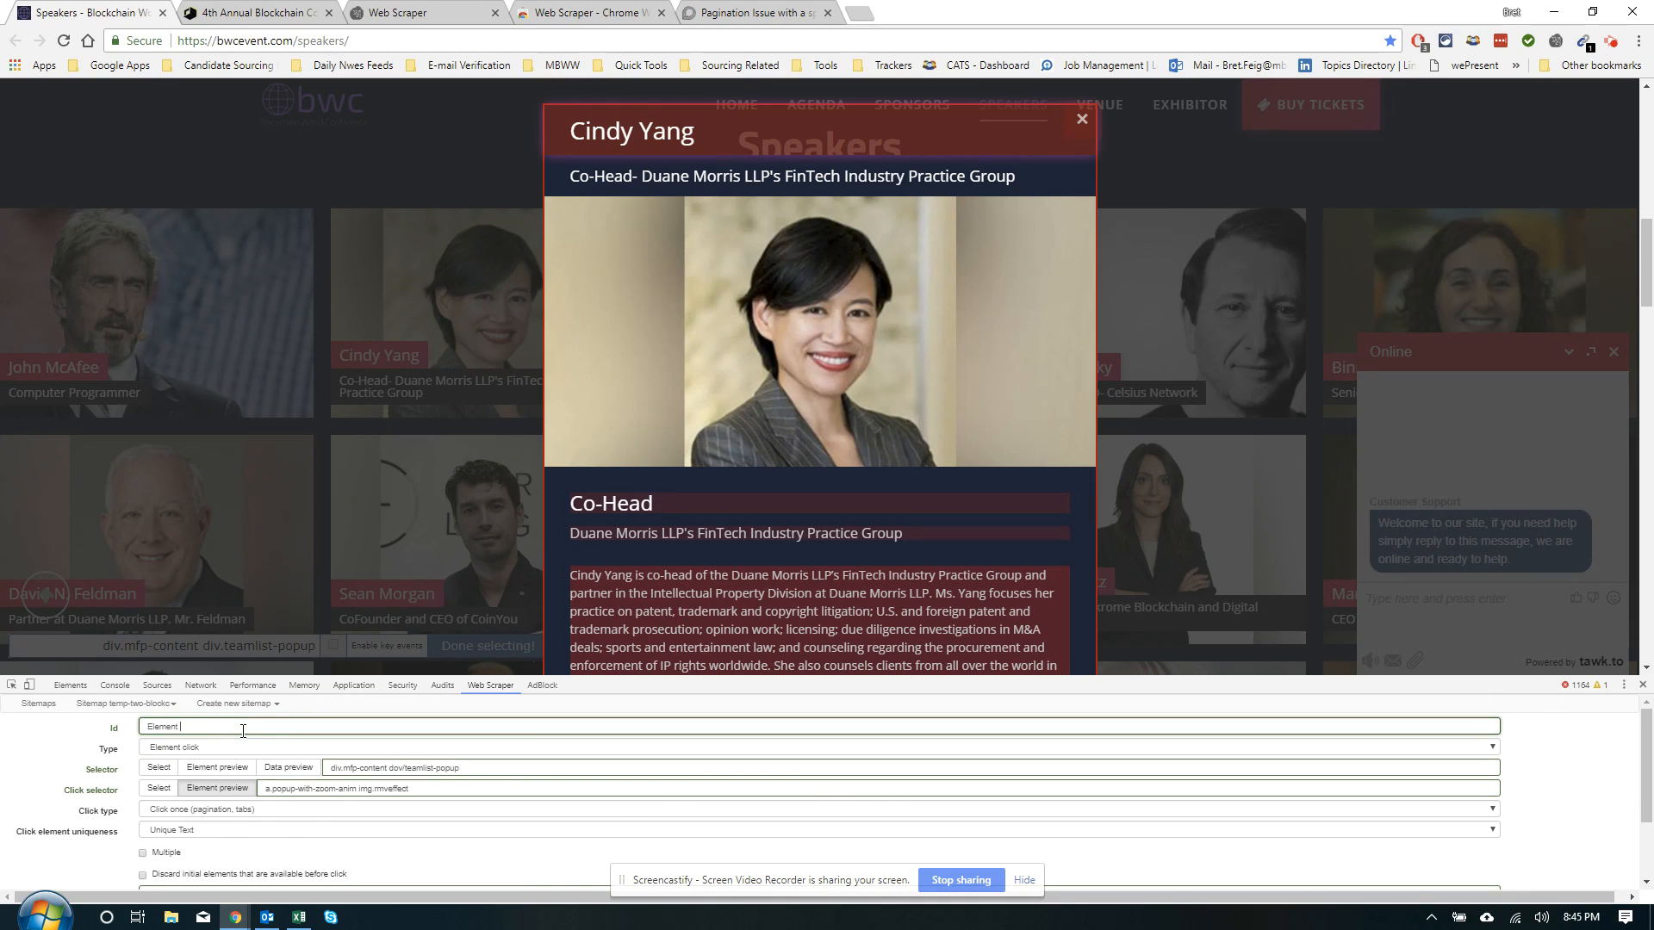
pyautogui.write(' Selector')
pyautogui.scroll(-2, 319, 766)
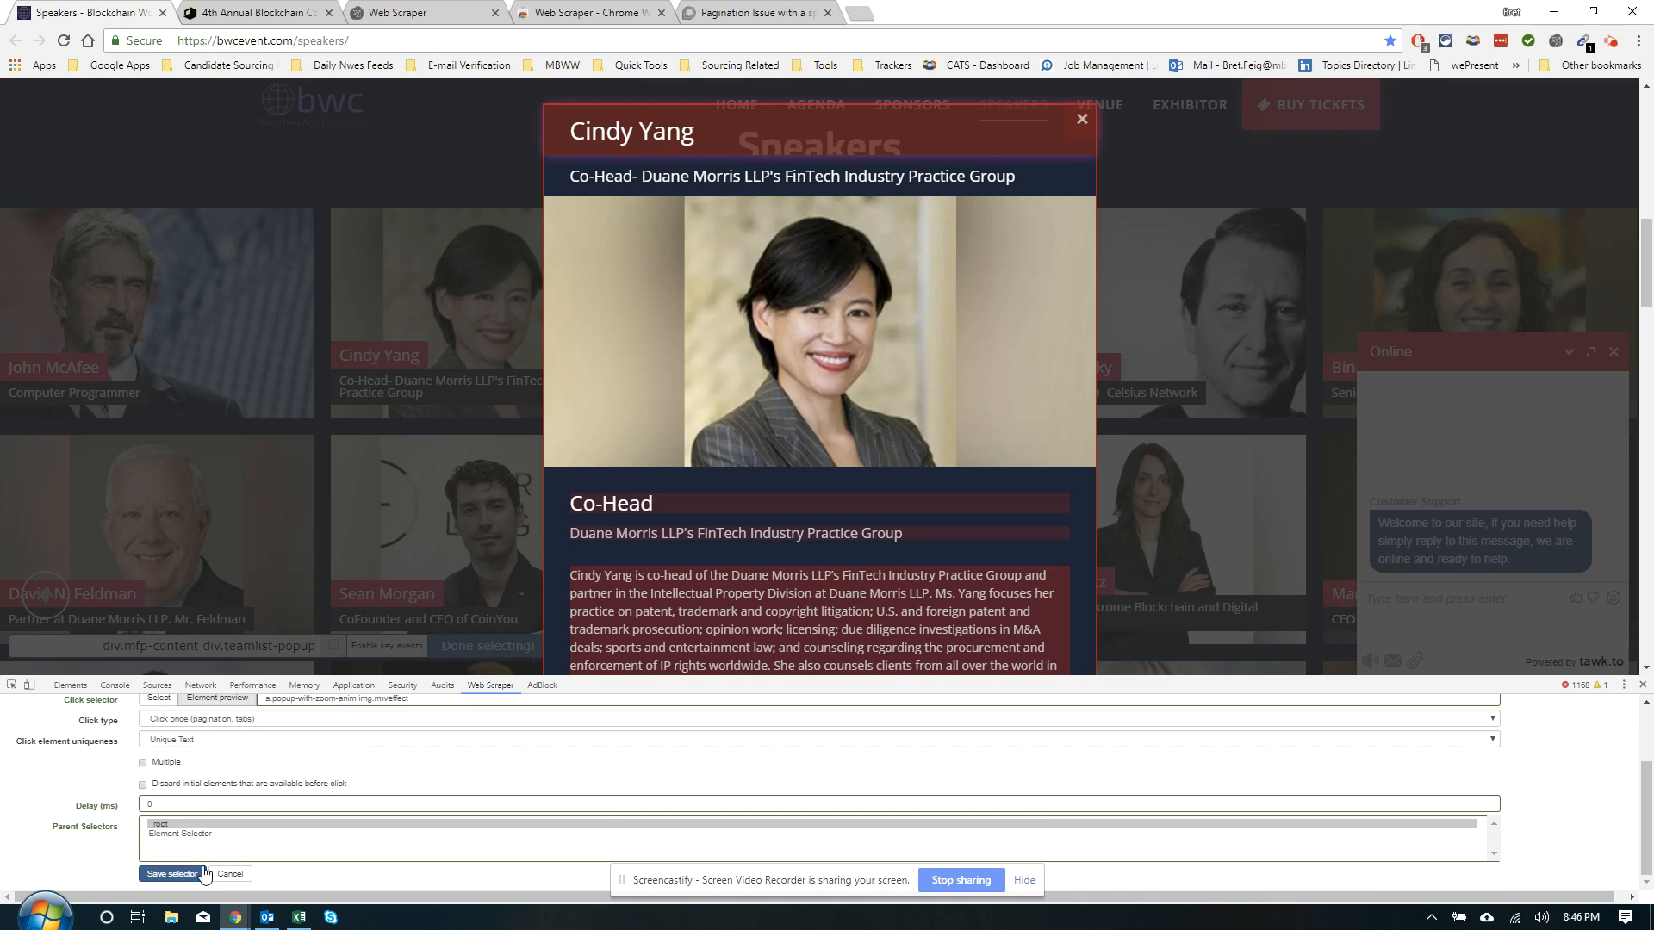
pyautogui.click(172, 873)
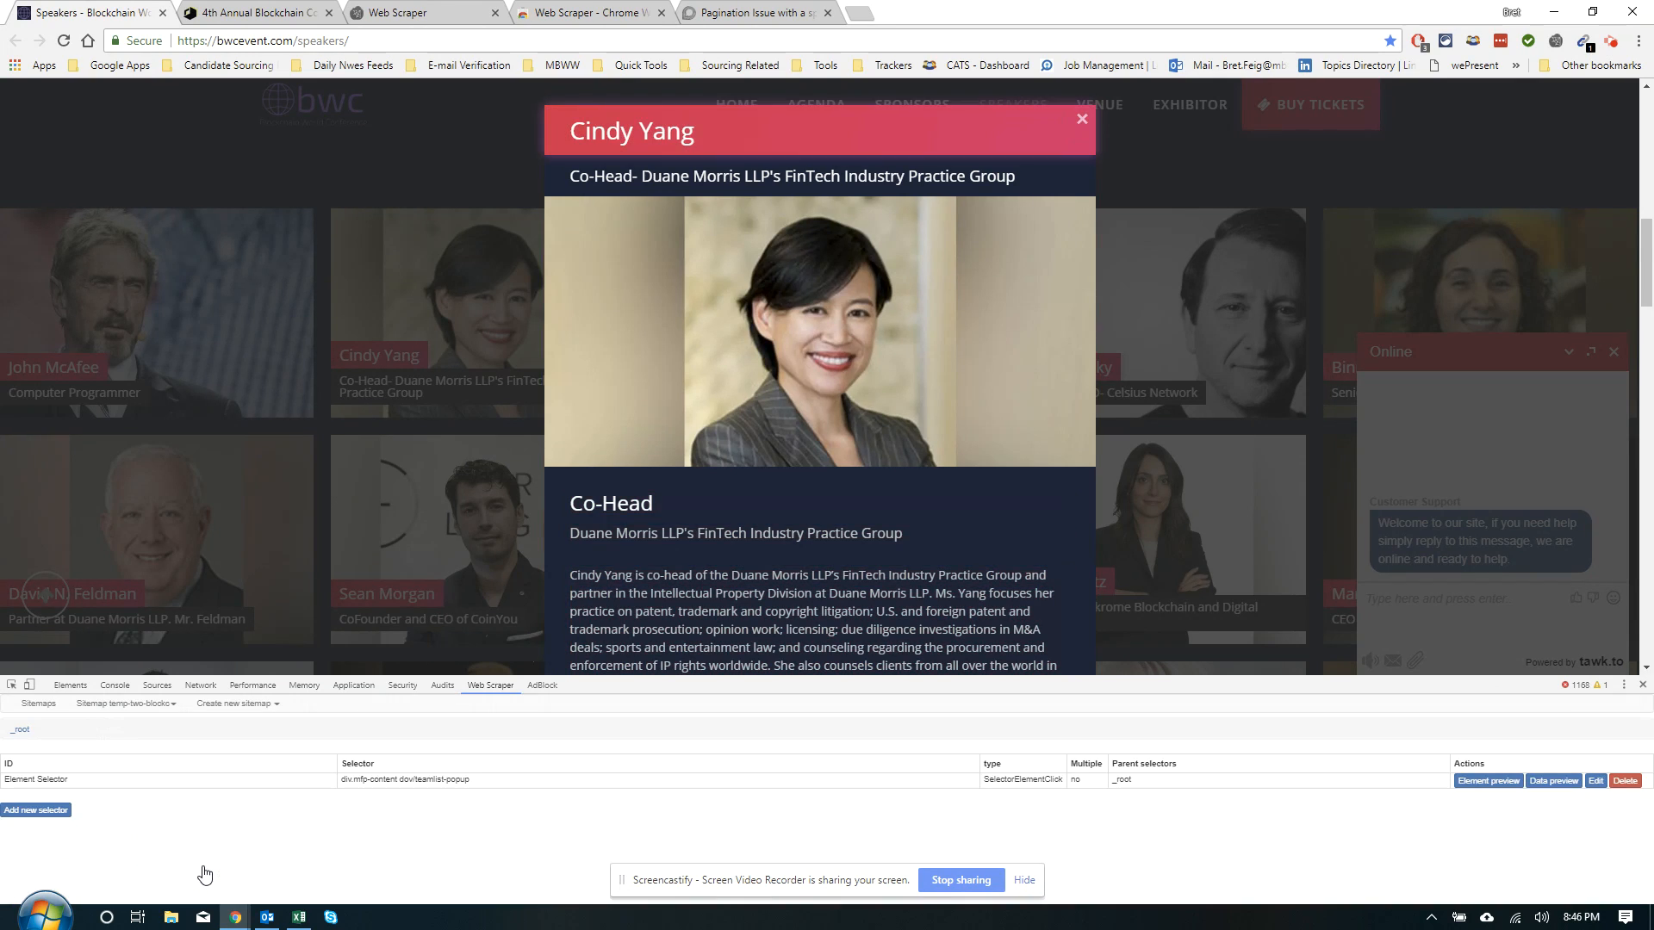
# Reopen Element Selector for editing, preview its matches, and fix a typo in the selector
pyautogui.click(1595, 780)
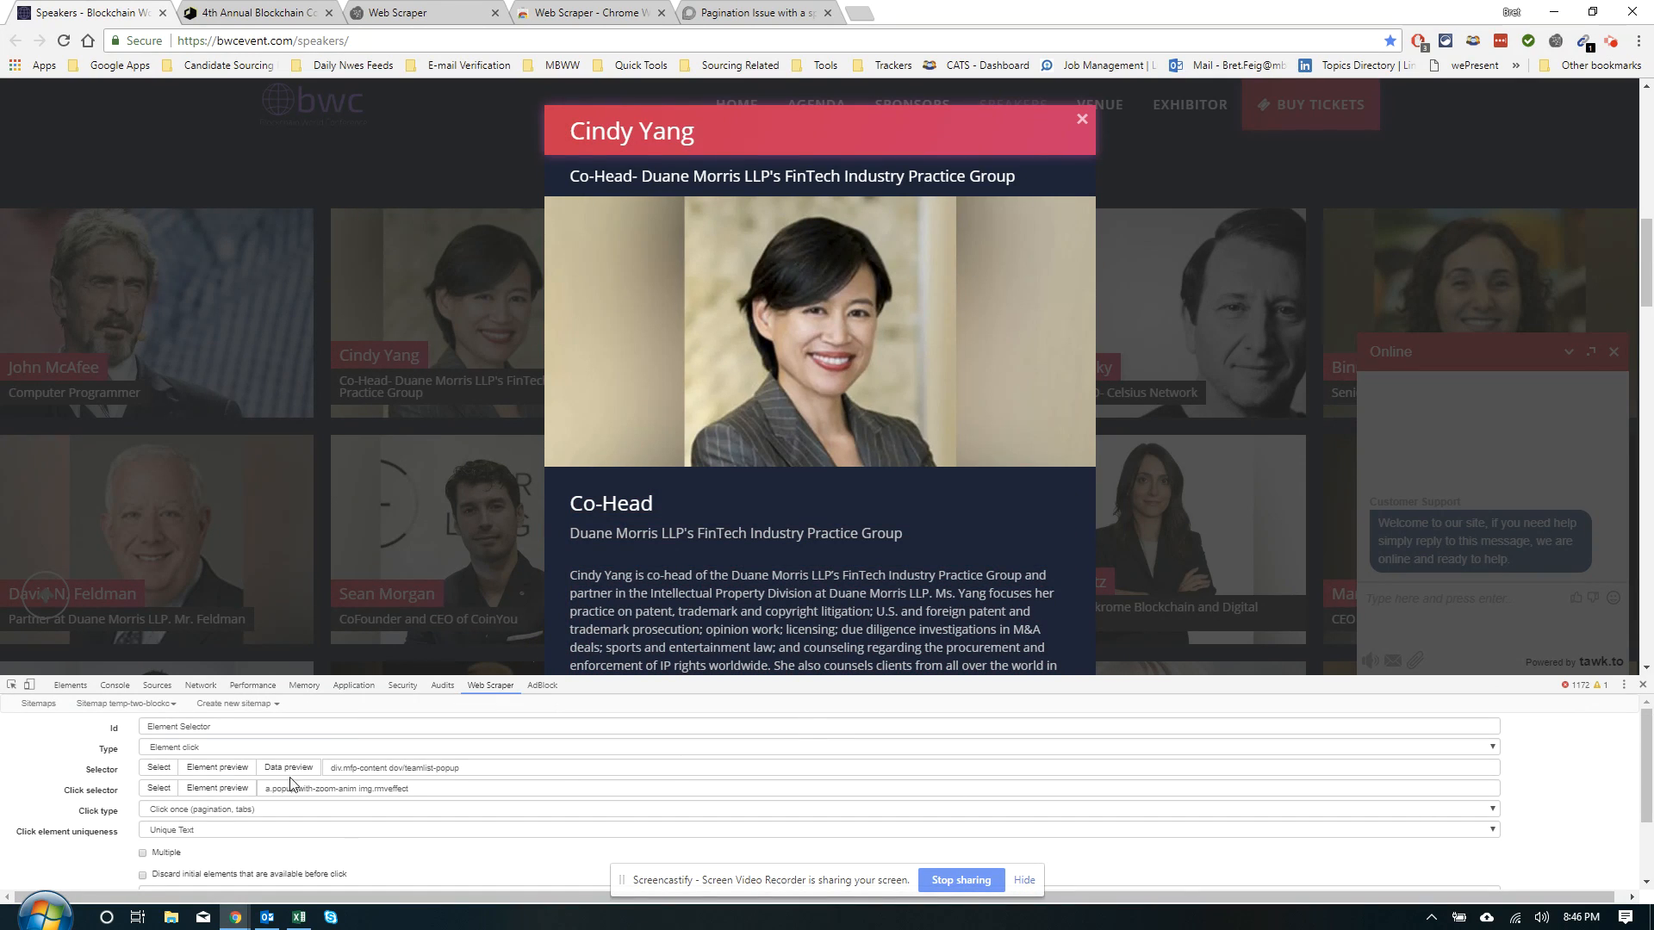
pyautogui.click(241, 774)
pyautogui.click(240, 766)
pyautogui.click(240, 766)
pyautogui.click(240, 765)
pyautogui.click(448, 770)
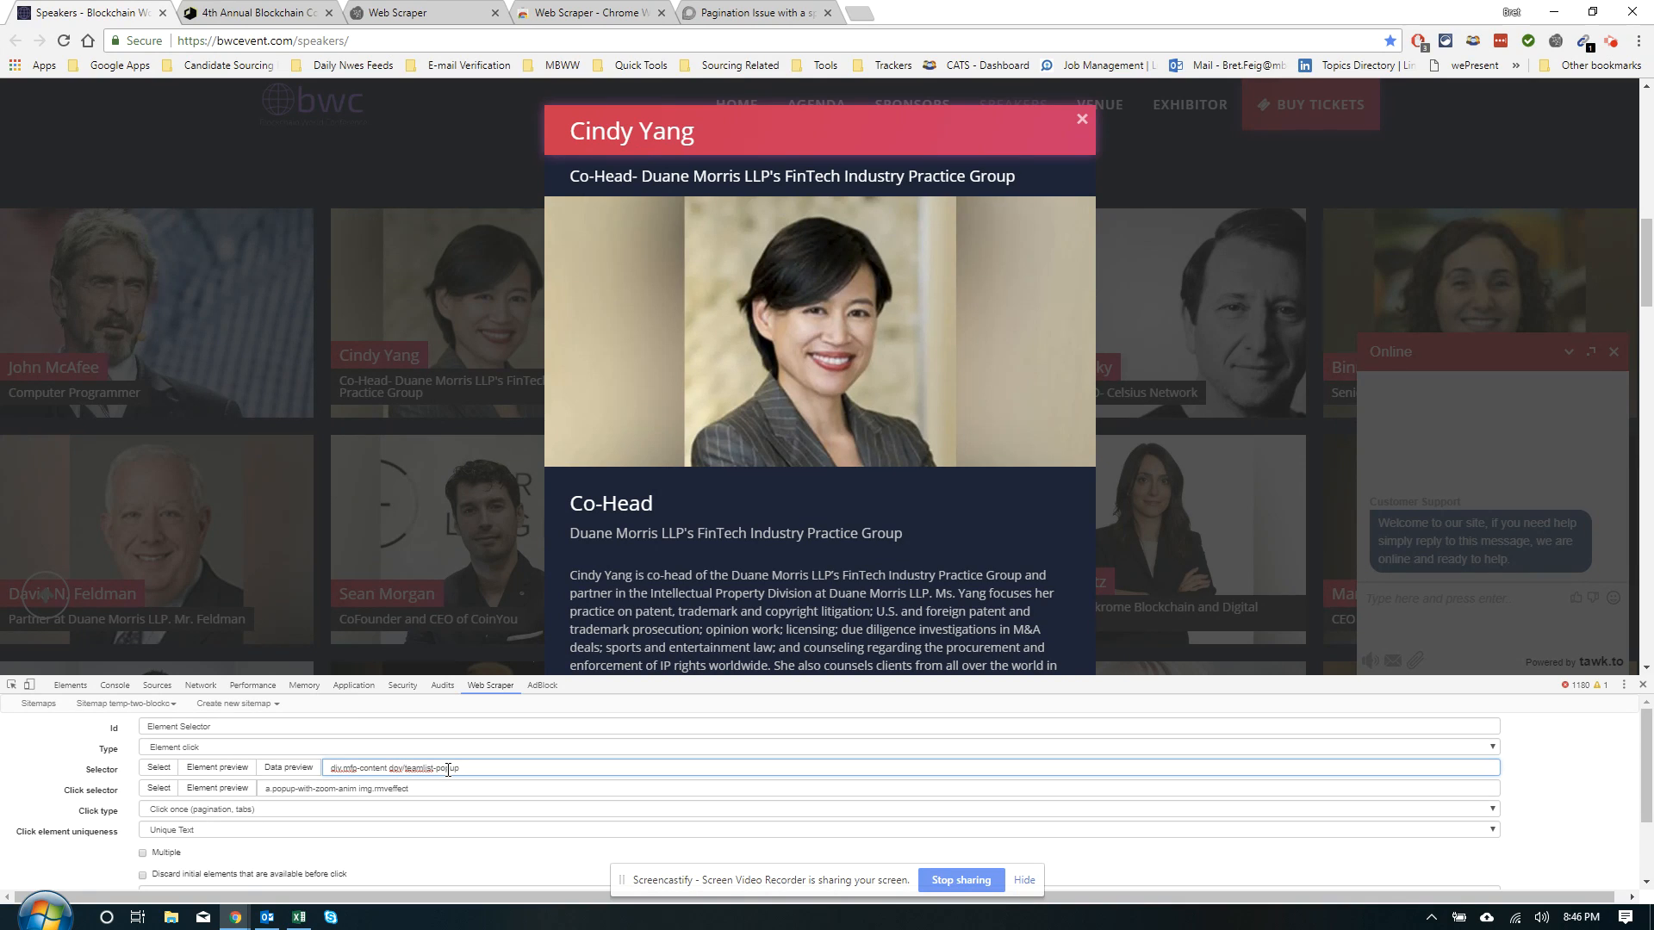
pyautogui.press('BackSpace')
pyautogui.press('BackSpace')
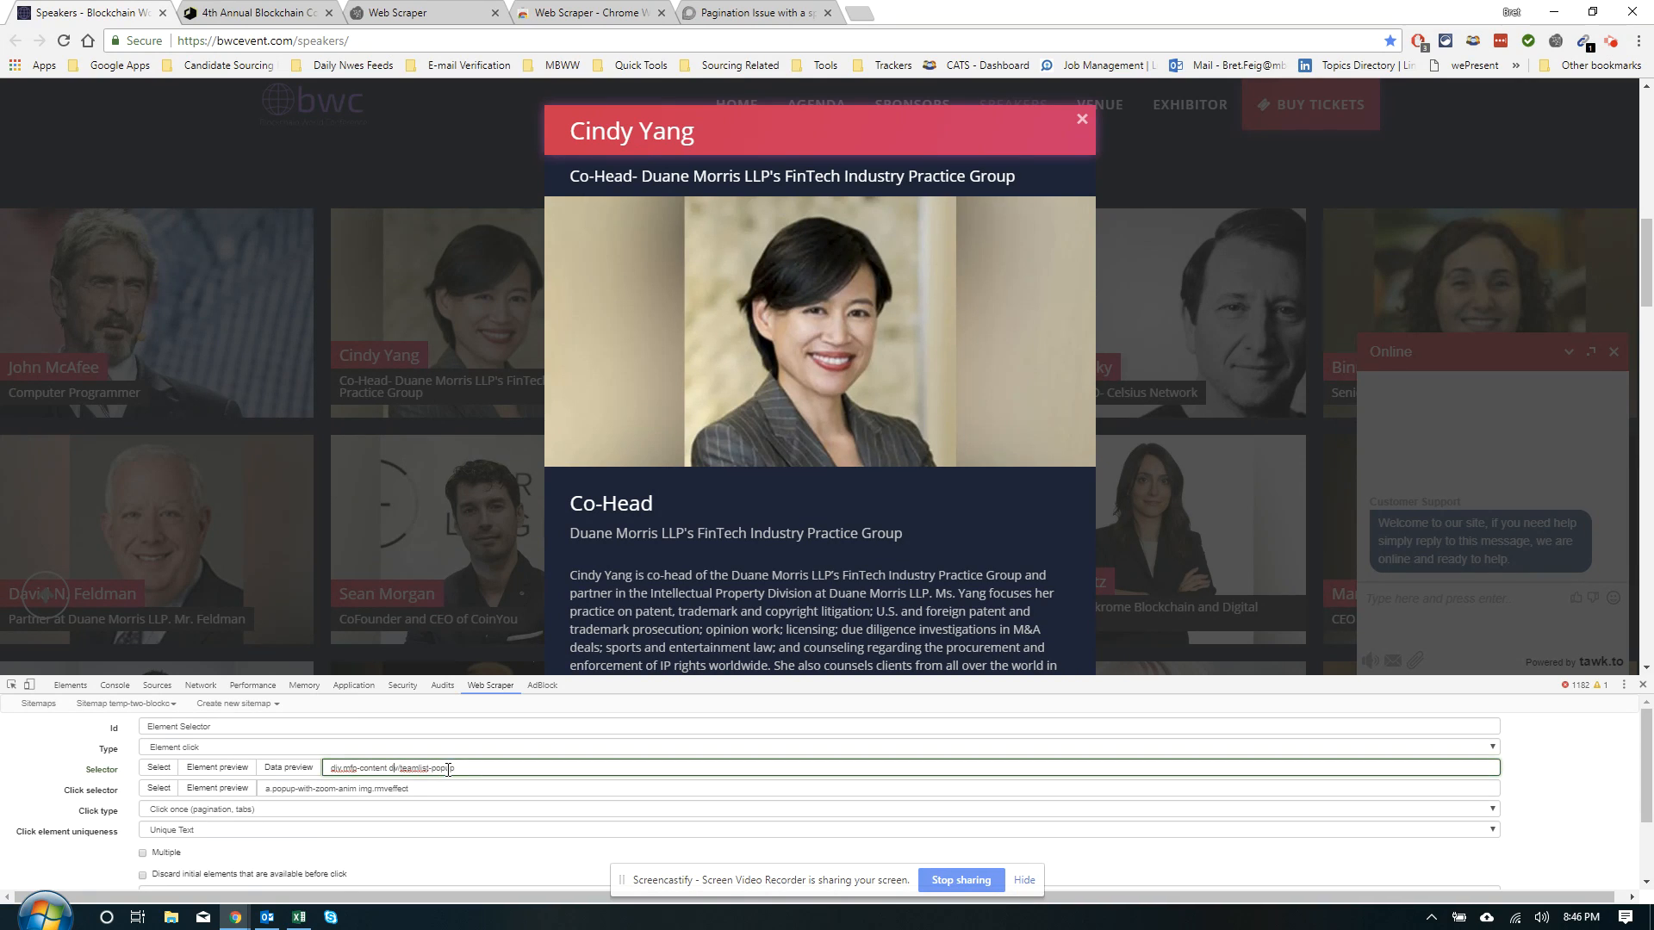
pyautogui.write('i')
pyautogui.click(239, 785)
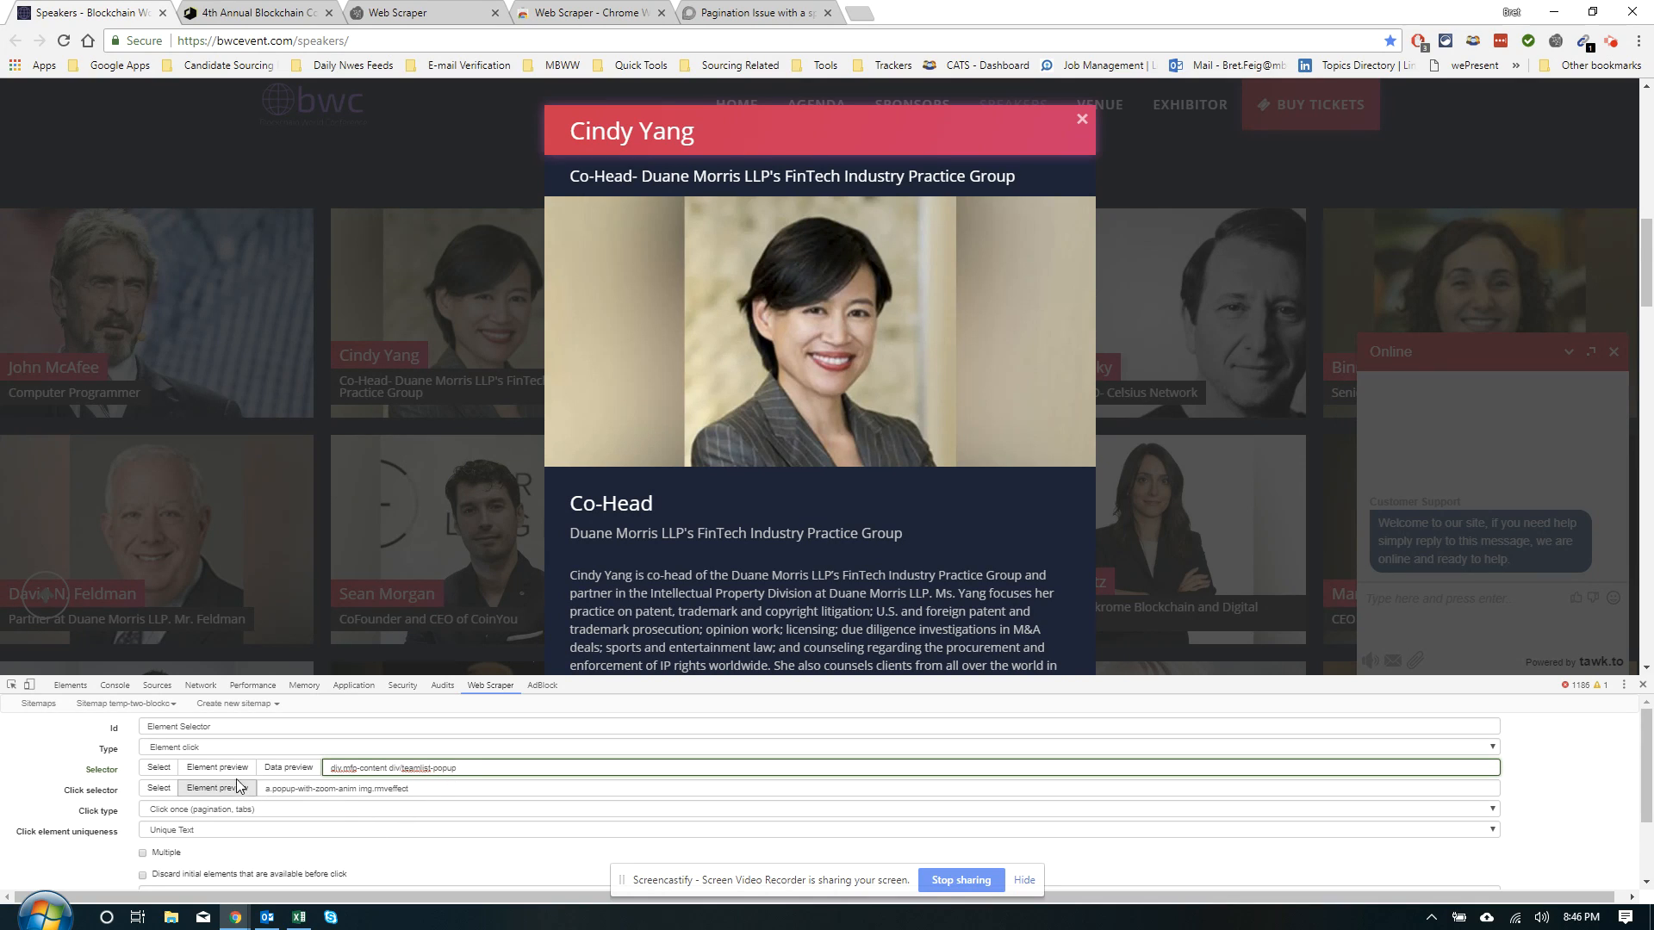
pyautogui.click(238, 773)
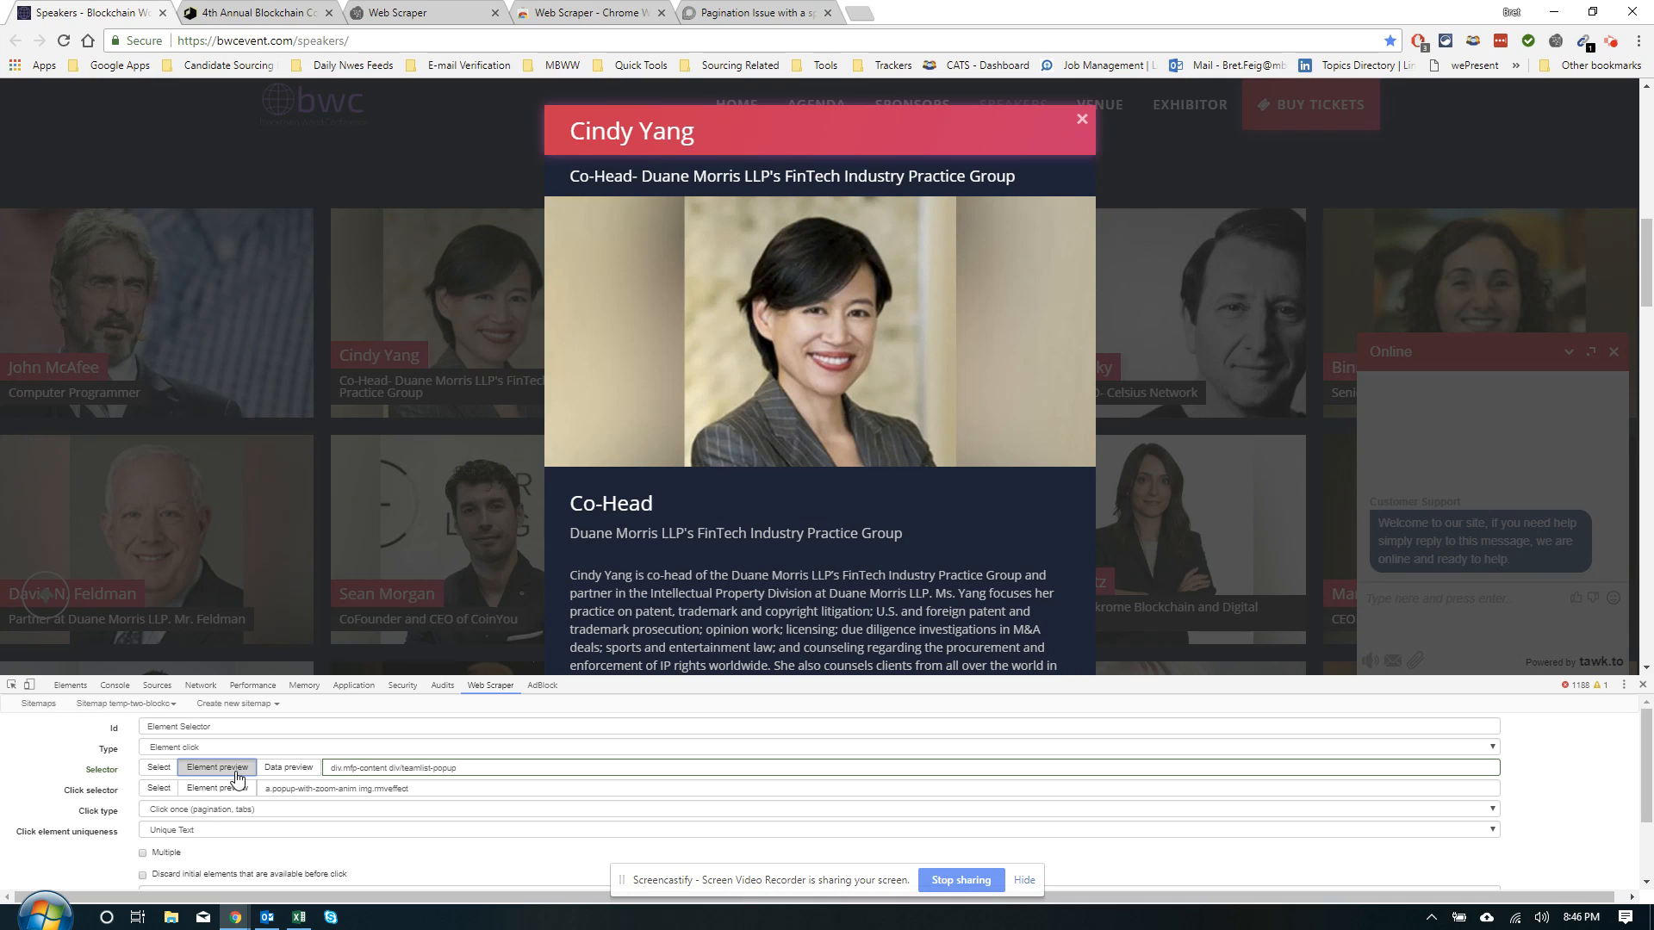
# Correct the selector to div.mfp-content div.teamlist-popup, confirm it highlights the popups, and save
pyautogui.click(456, 752)
pyautogui.click(504, 772)
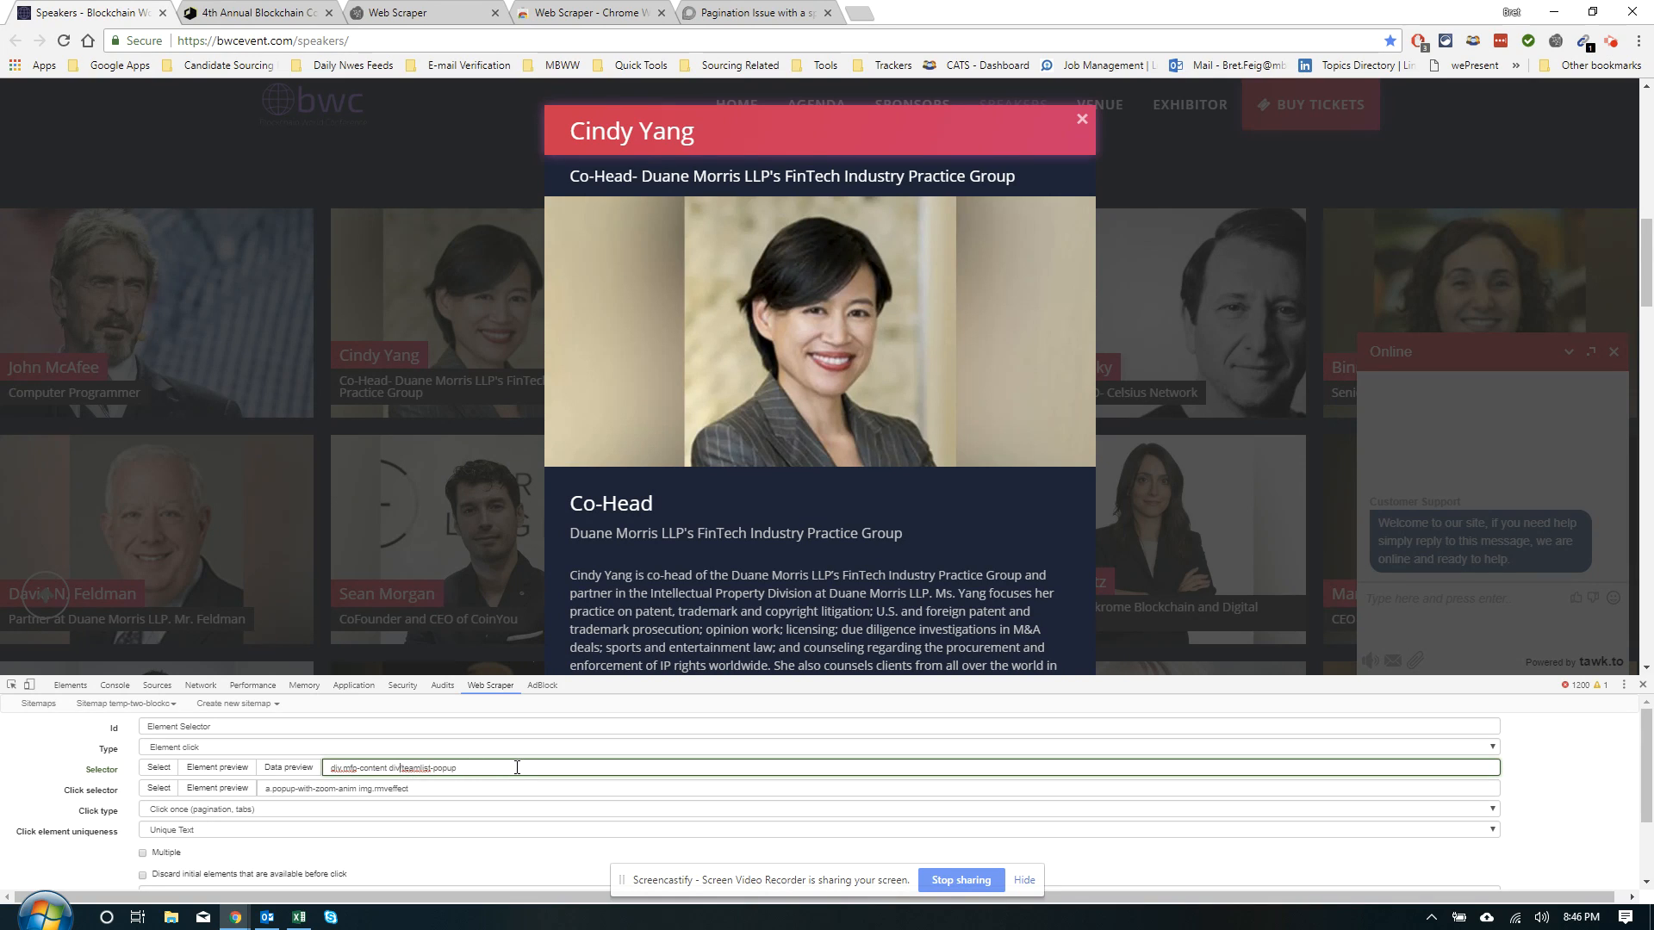
pyautogui.hotkey('ctrl', '+')
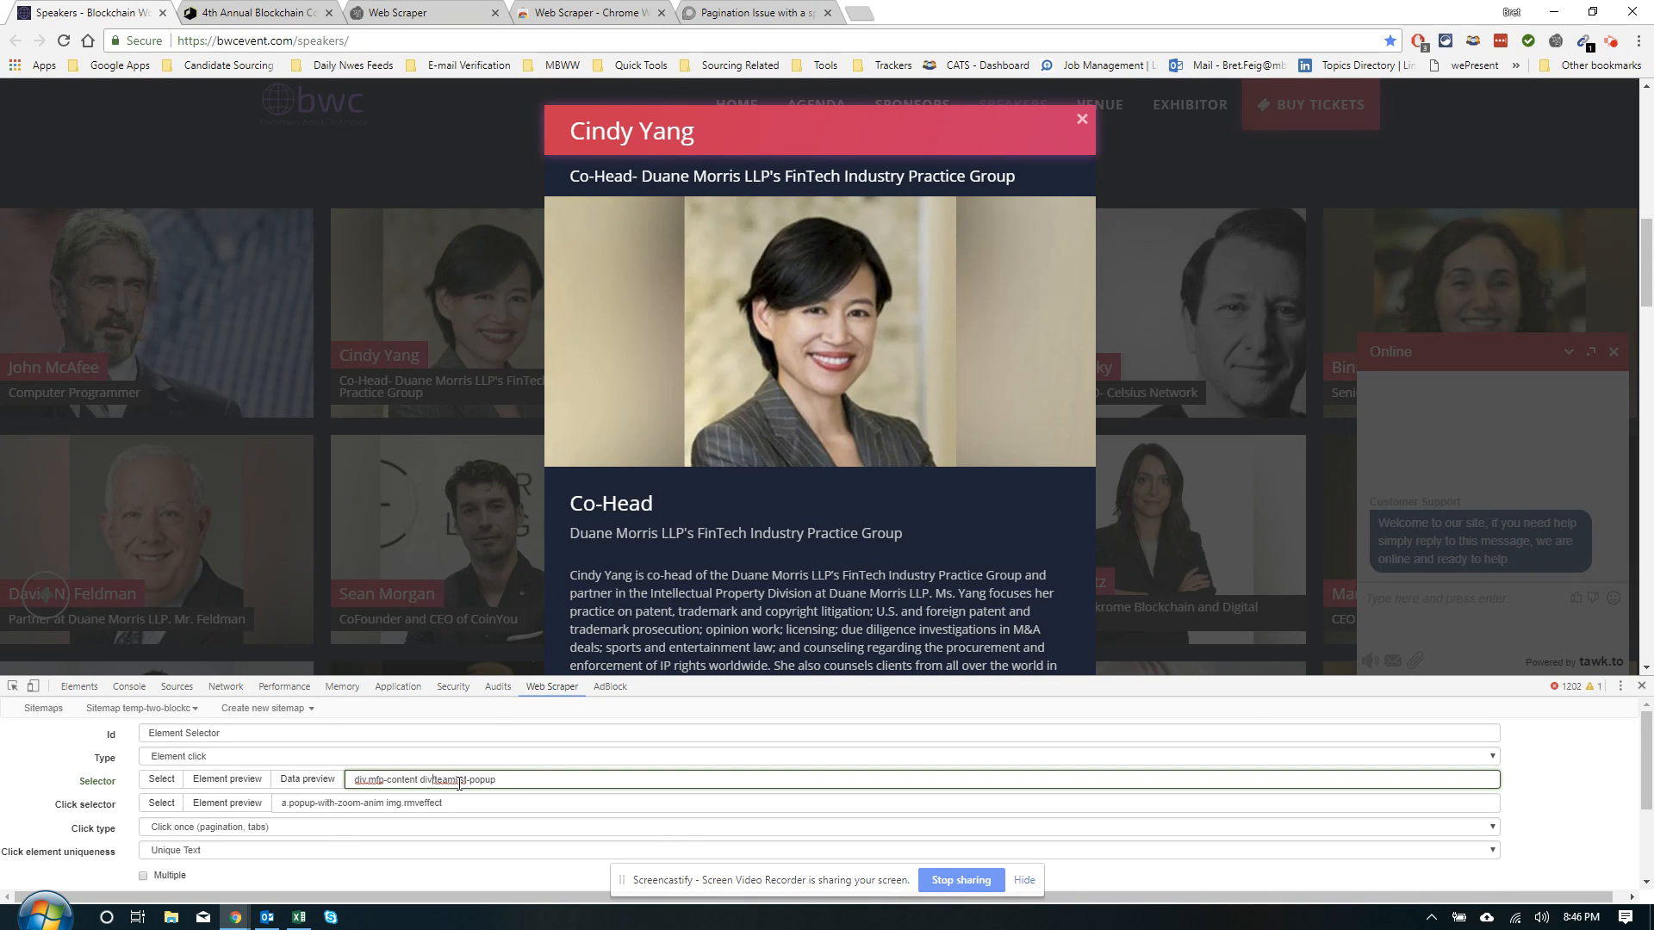
pyautogui.press('BackSpace')
pyautogui.write('.')
pyautogui.press('BackSpace')
pyautogui.click(228, 780)
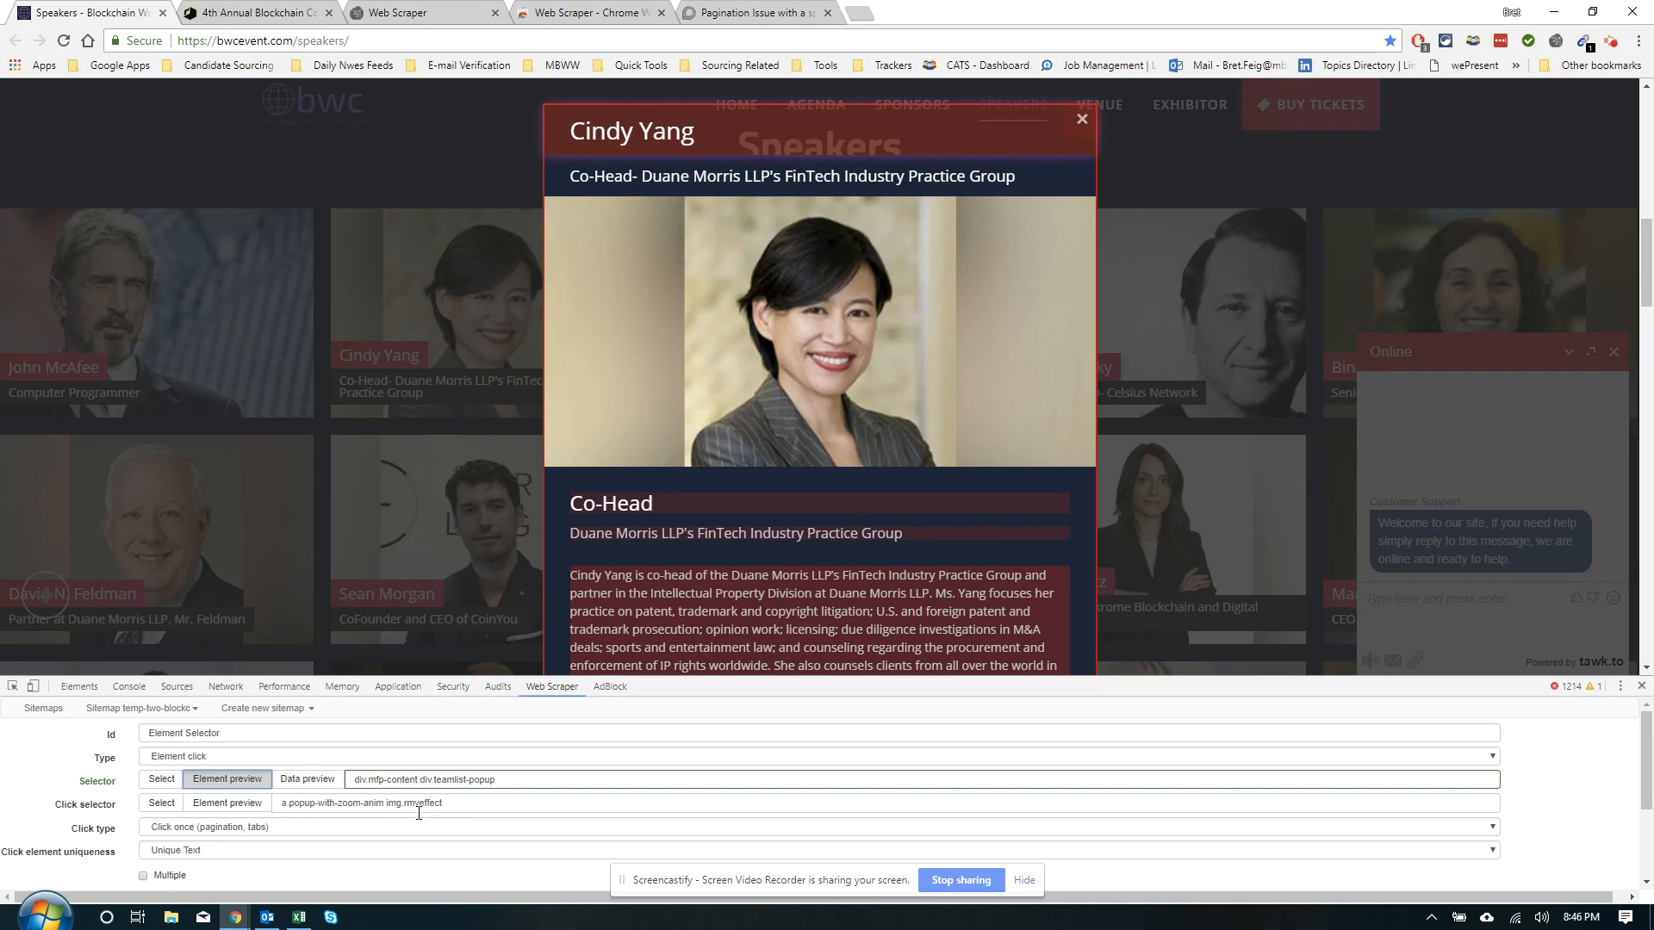
pyautogui.scroll(-1, 169, 795)
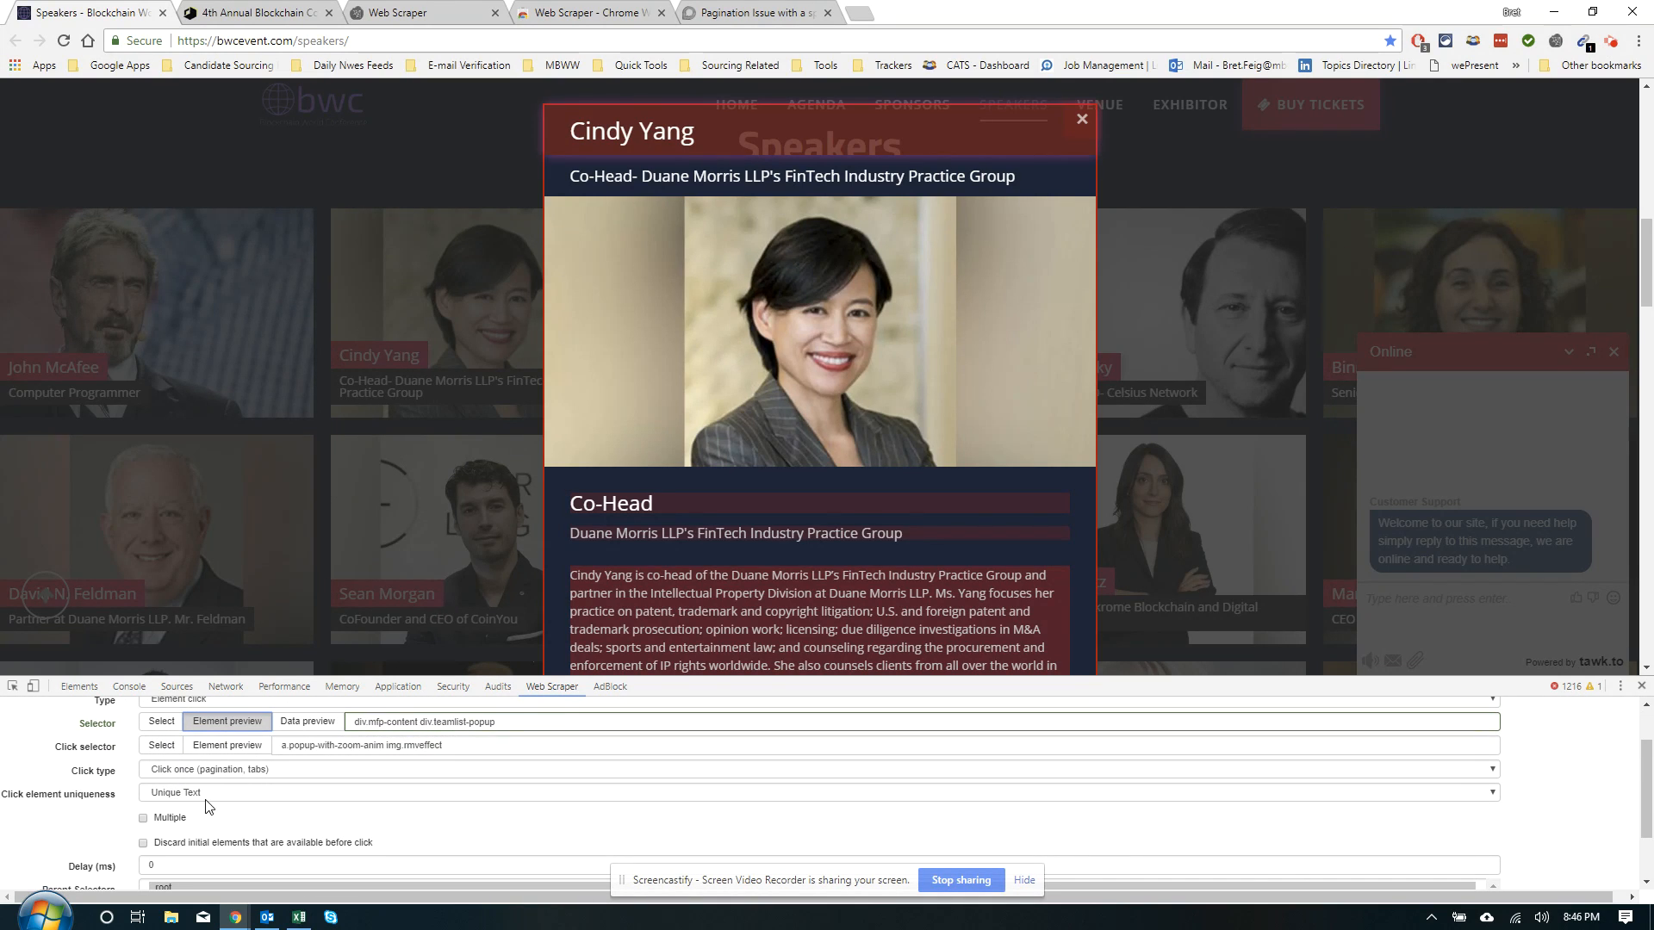
pyautogui.scroll(-2, 168, 820)
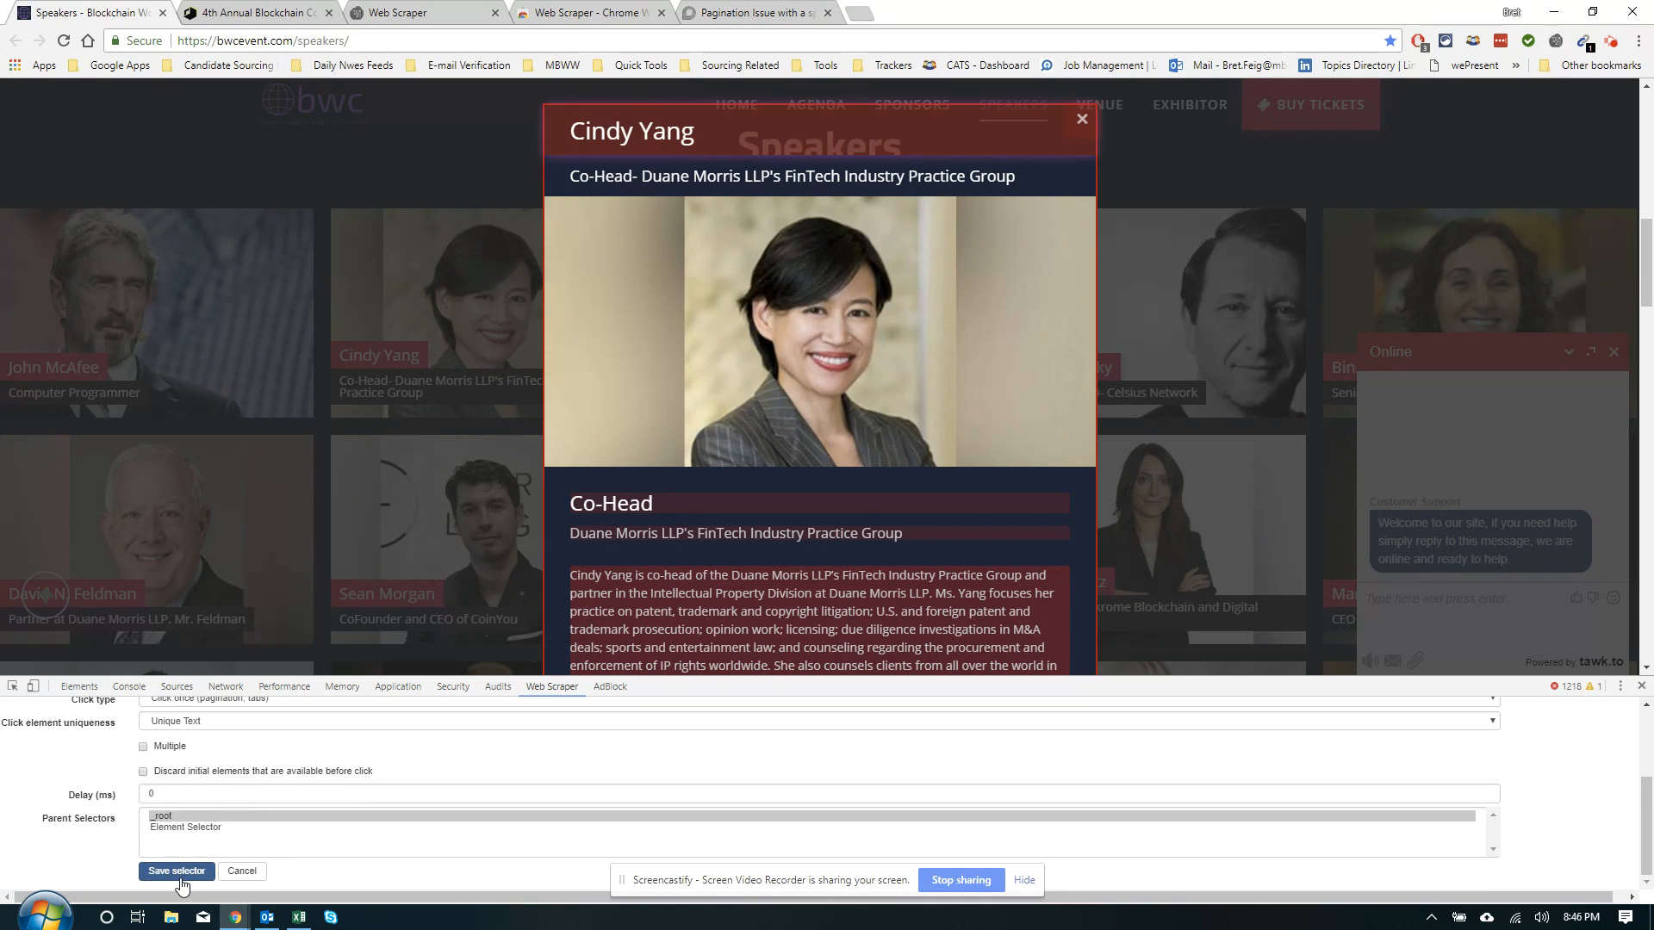
pyautogui.click(179, 879)
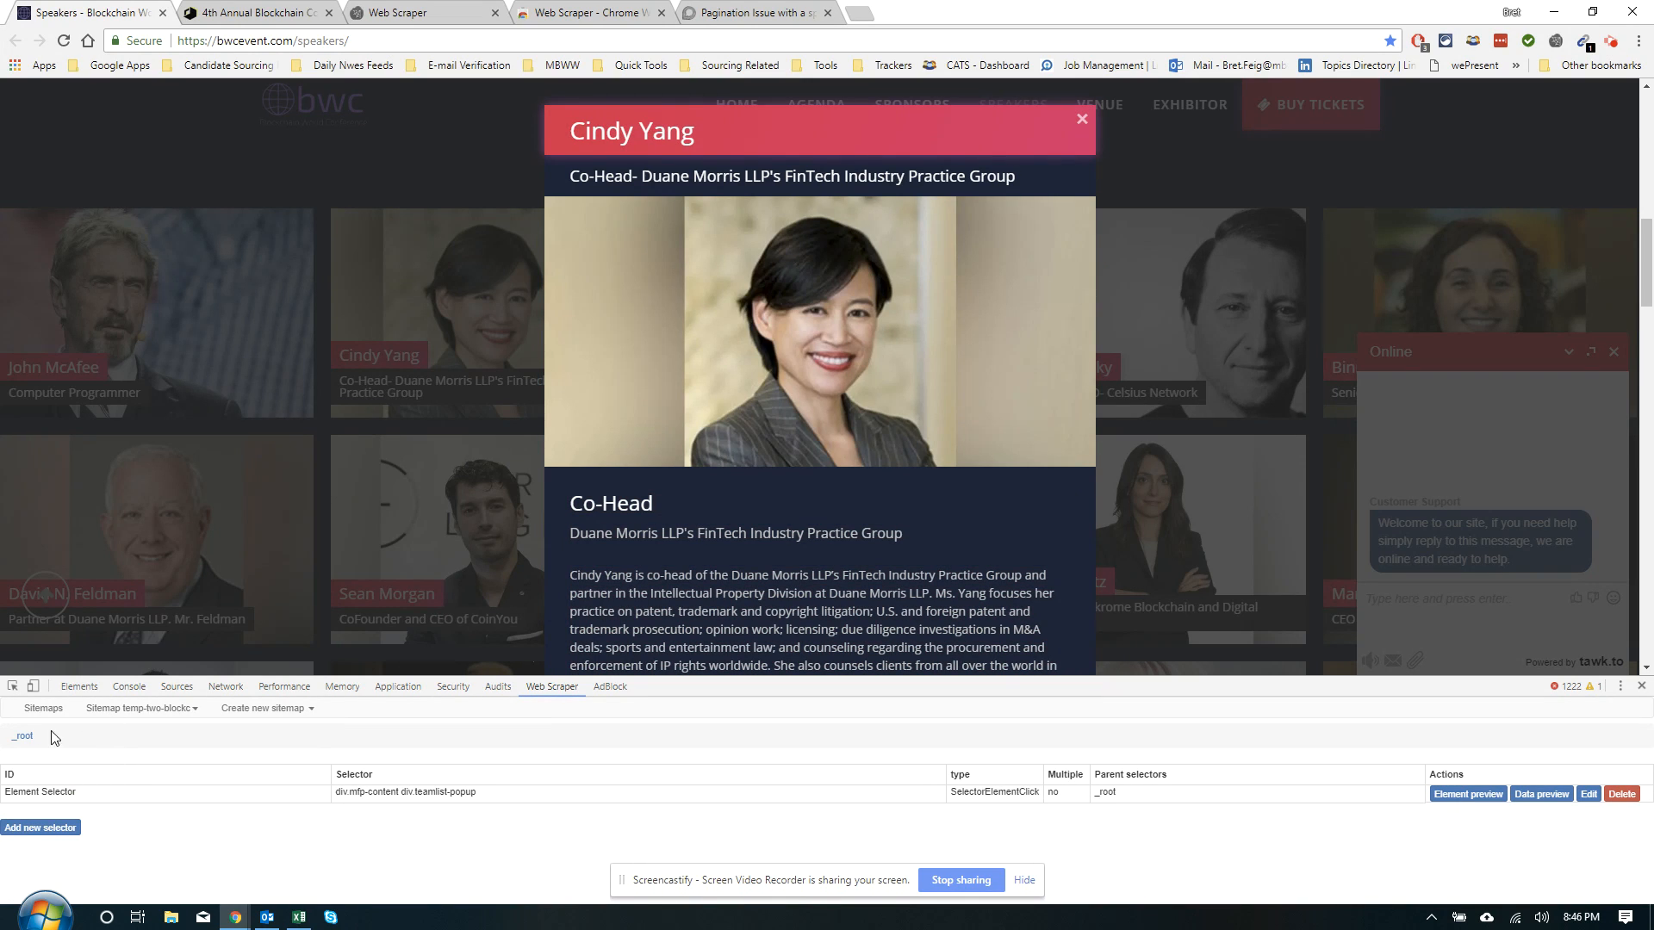
# Edit Element Selector and enable Multiple
pyautogui.click(36, 795)
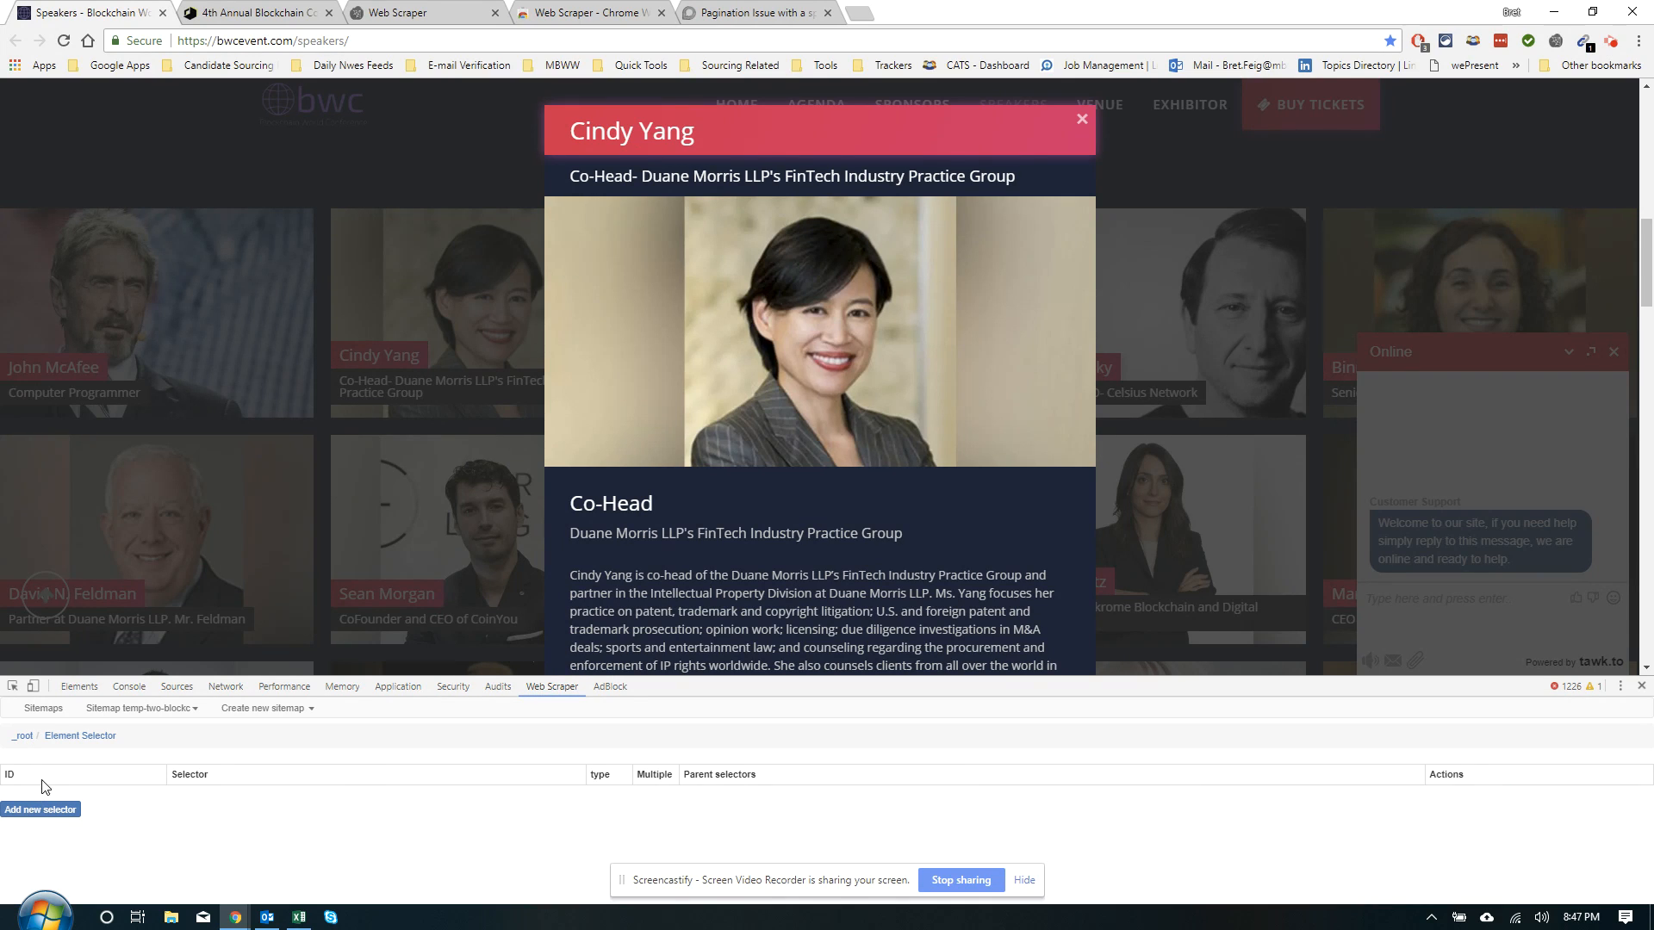
pyautogui.click(25, 737)
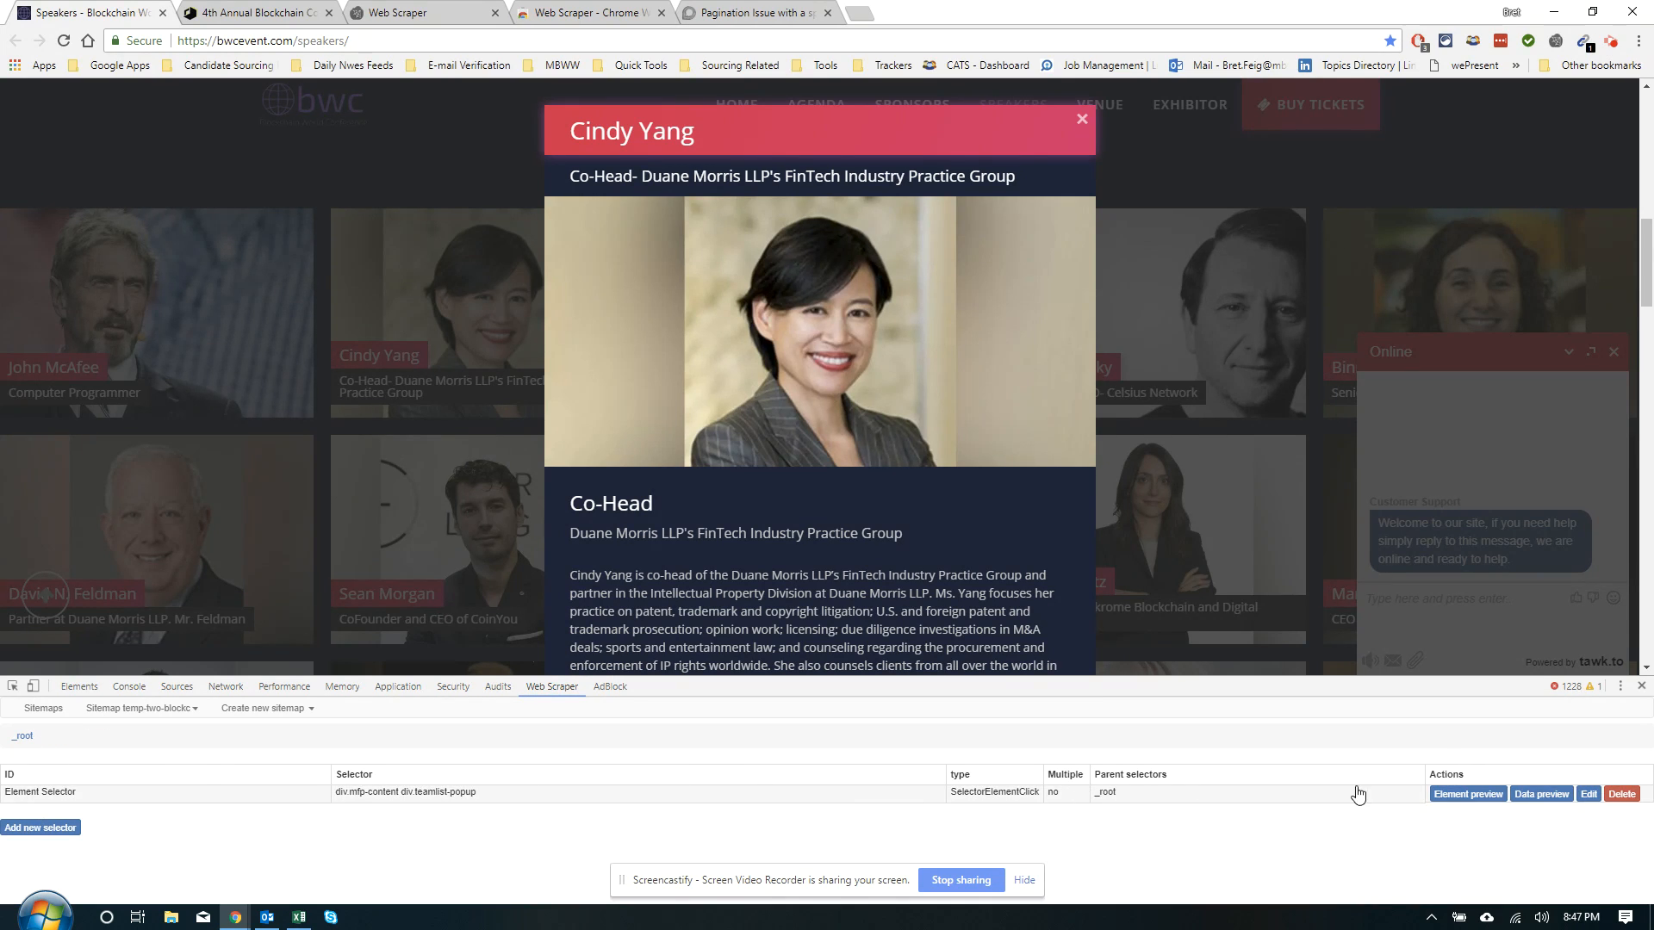
pyautogui.click(1587, 793)
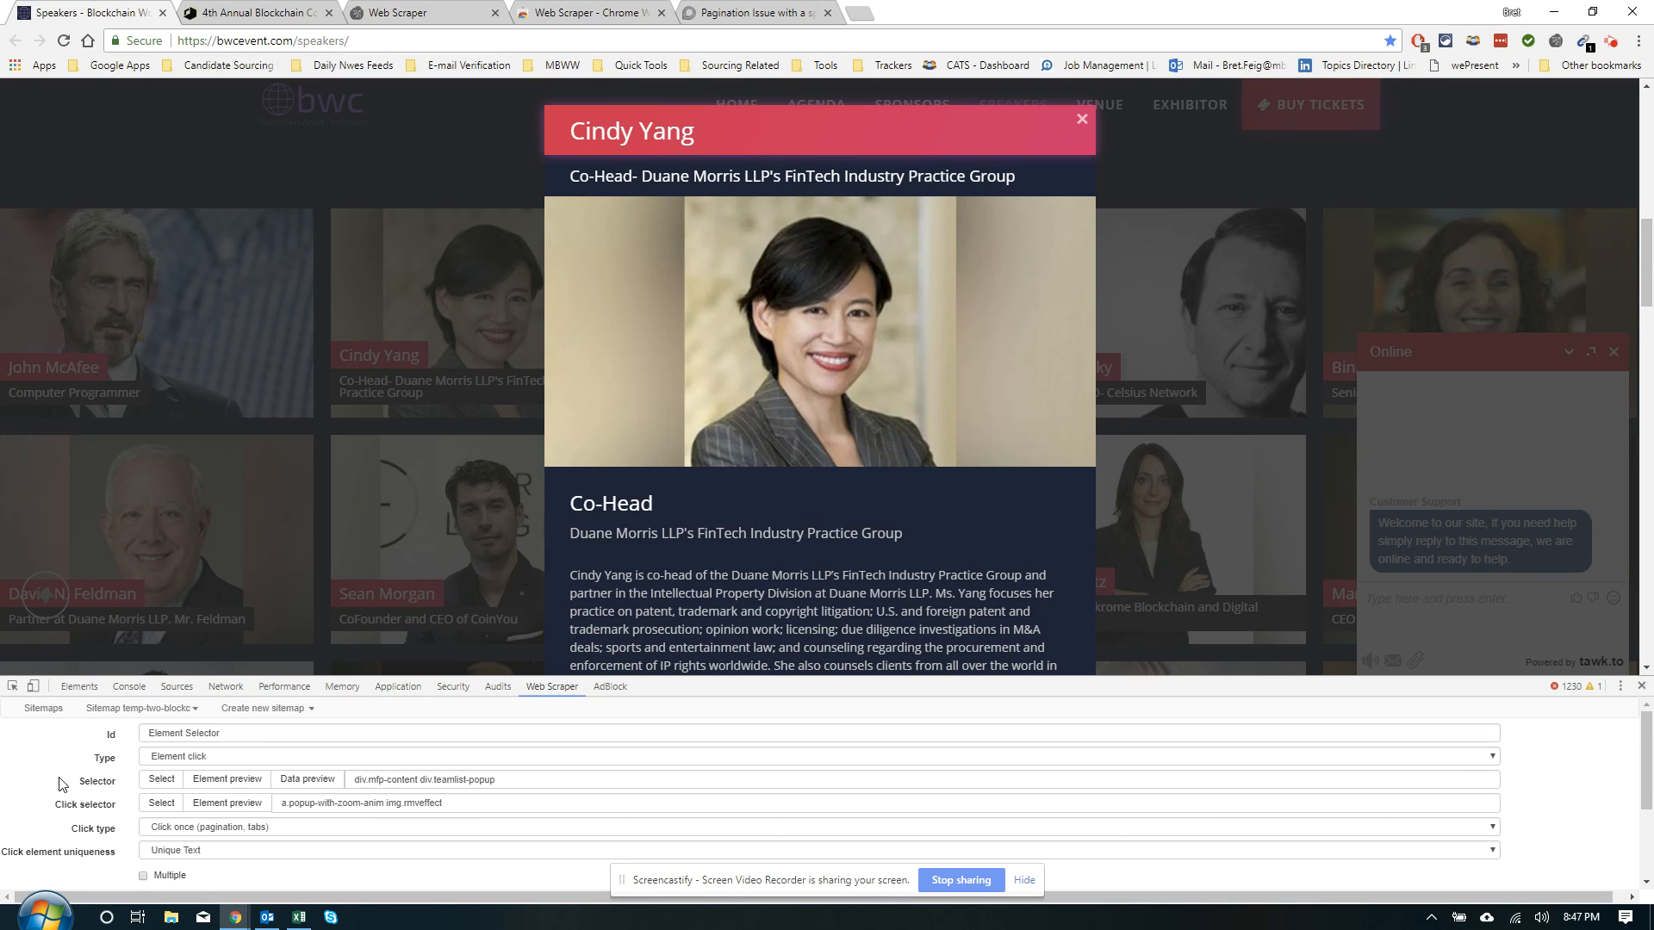
pyautogui.click(143, 875)
pyautogui.scroll(-3, 181, 848)
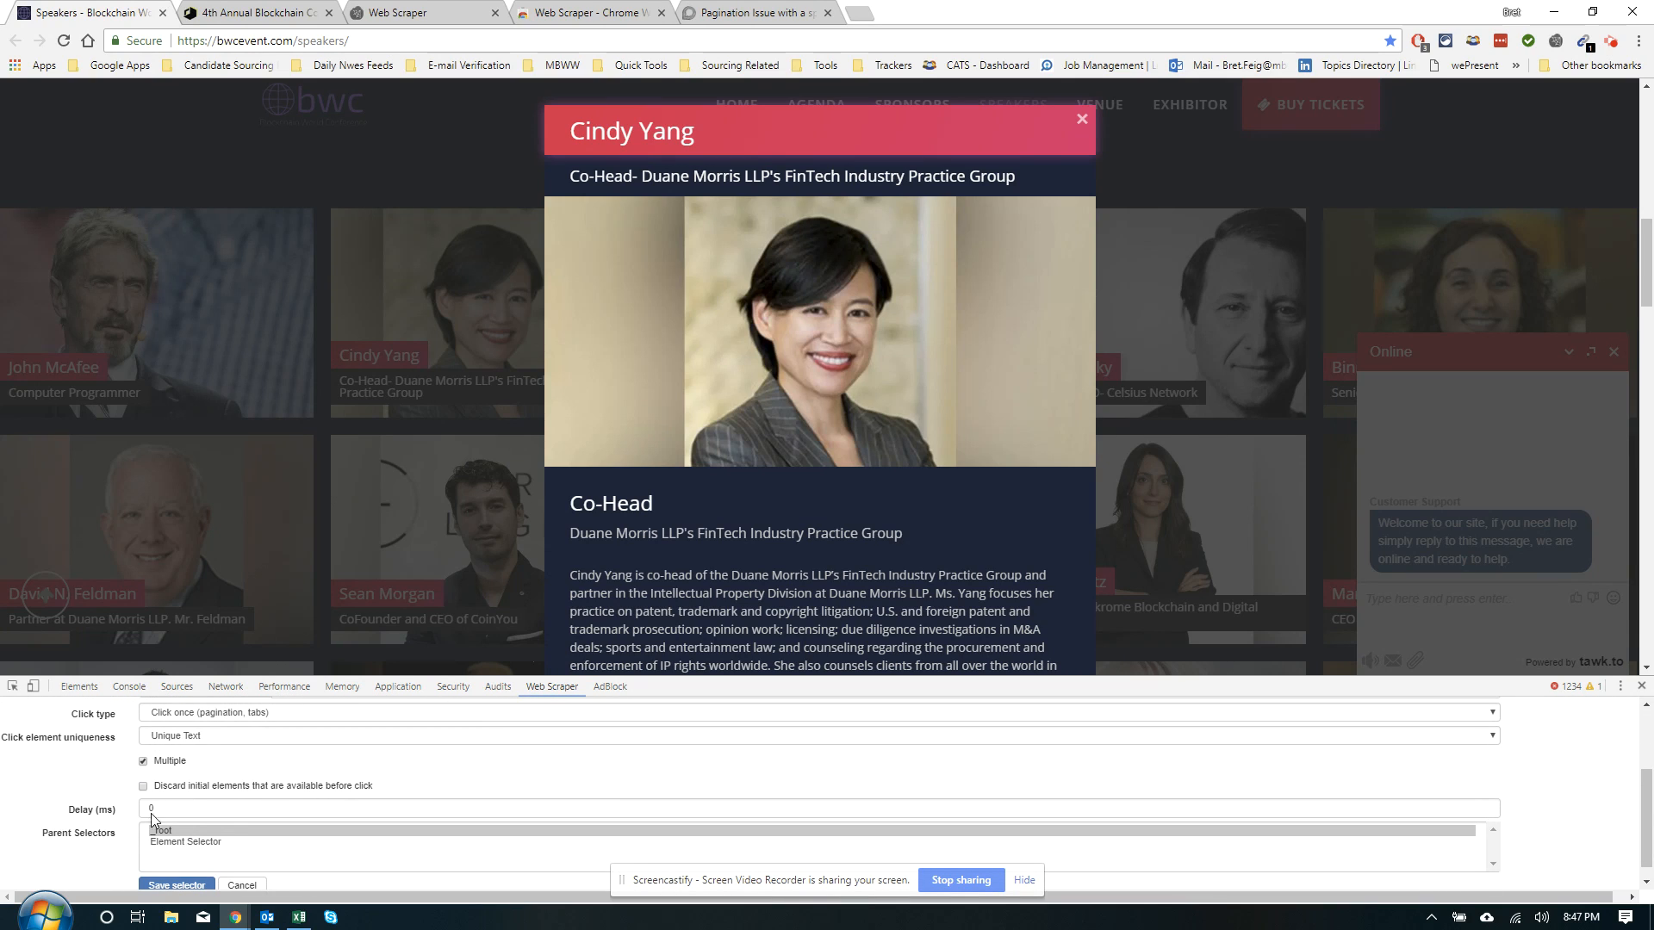
# Set click element uniqueness to unique CSS Selector and save the selector
pyautogui.click(164, 740)
pyautogui.click(185, 844)
pyautogui.scroll(1, 179, 810)
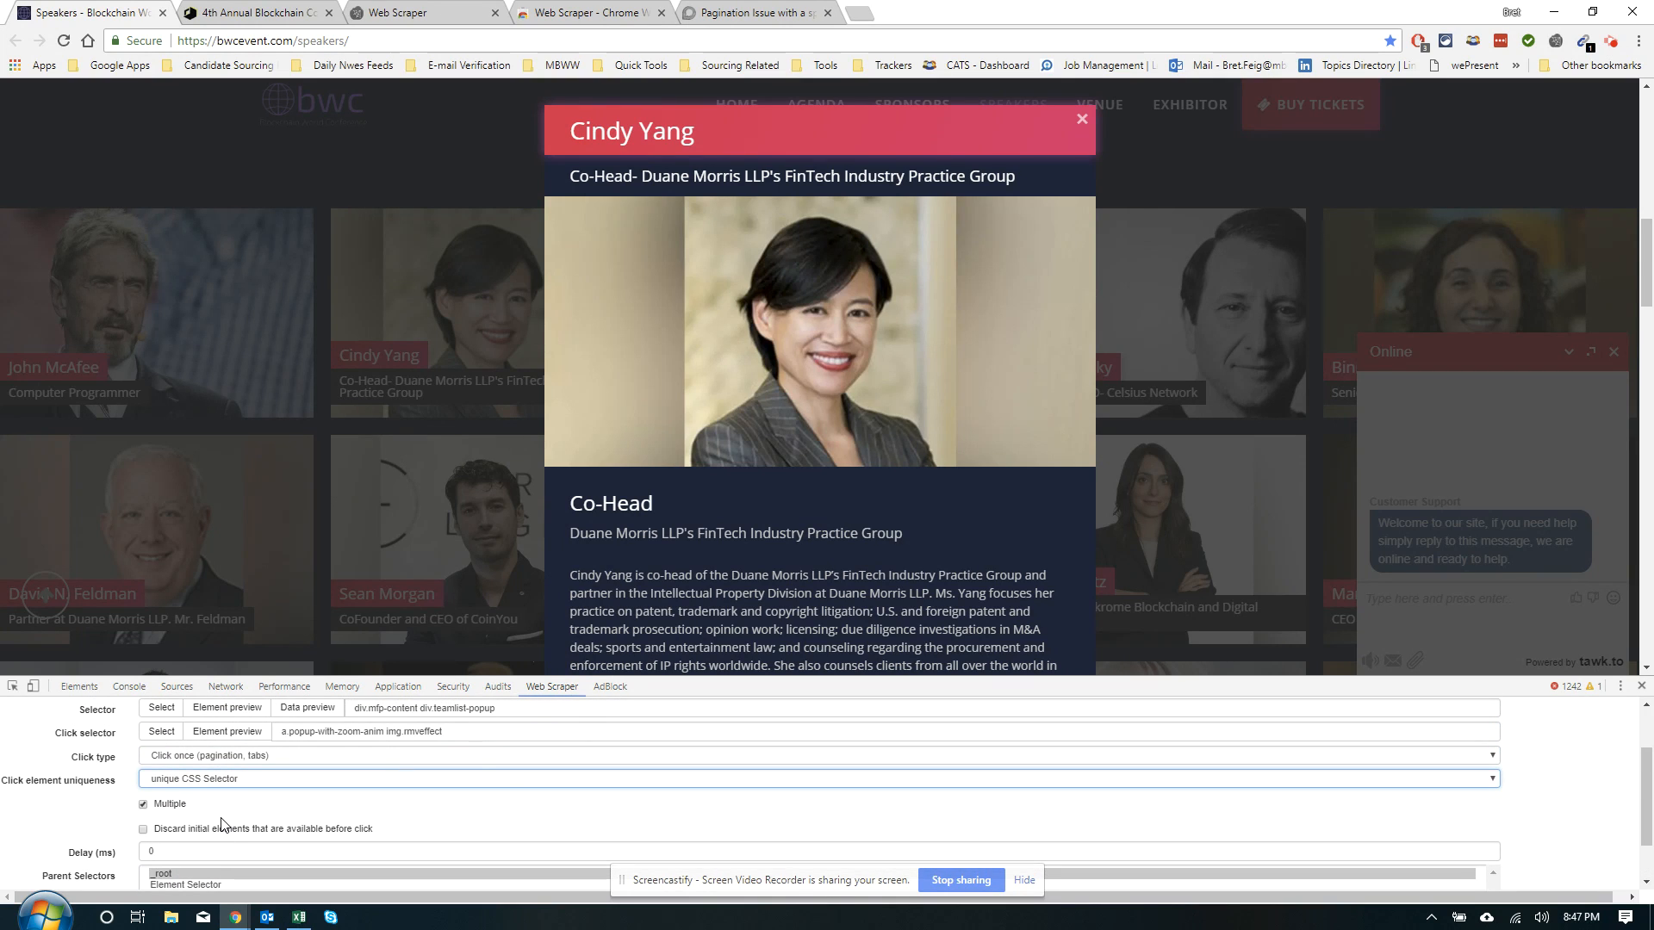
pyautogui.scroll(-1, 221, 824)
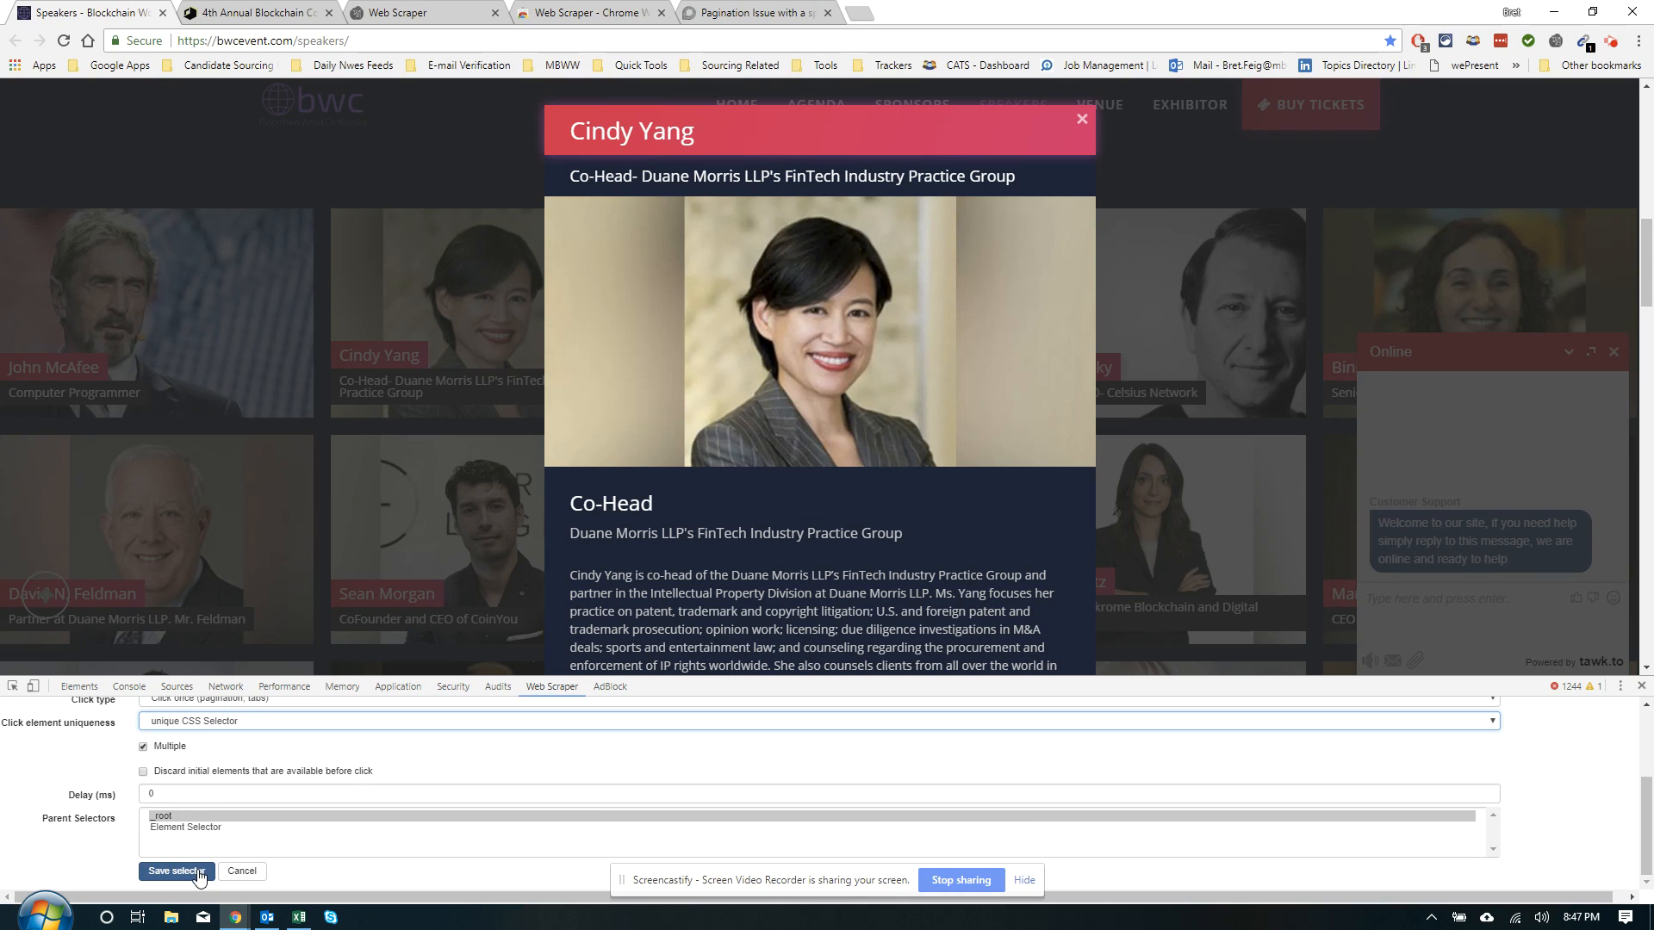
pyautogui.scroll(1, 231, 814)
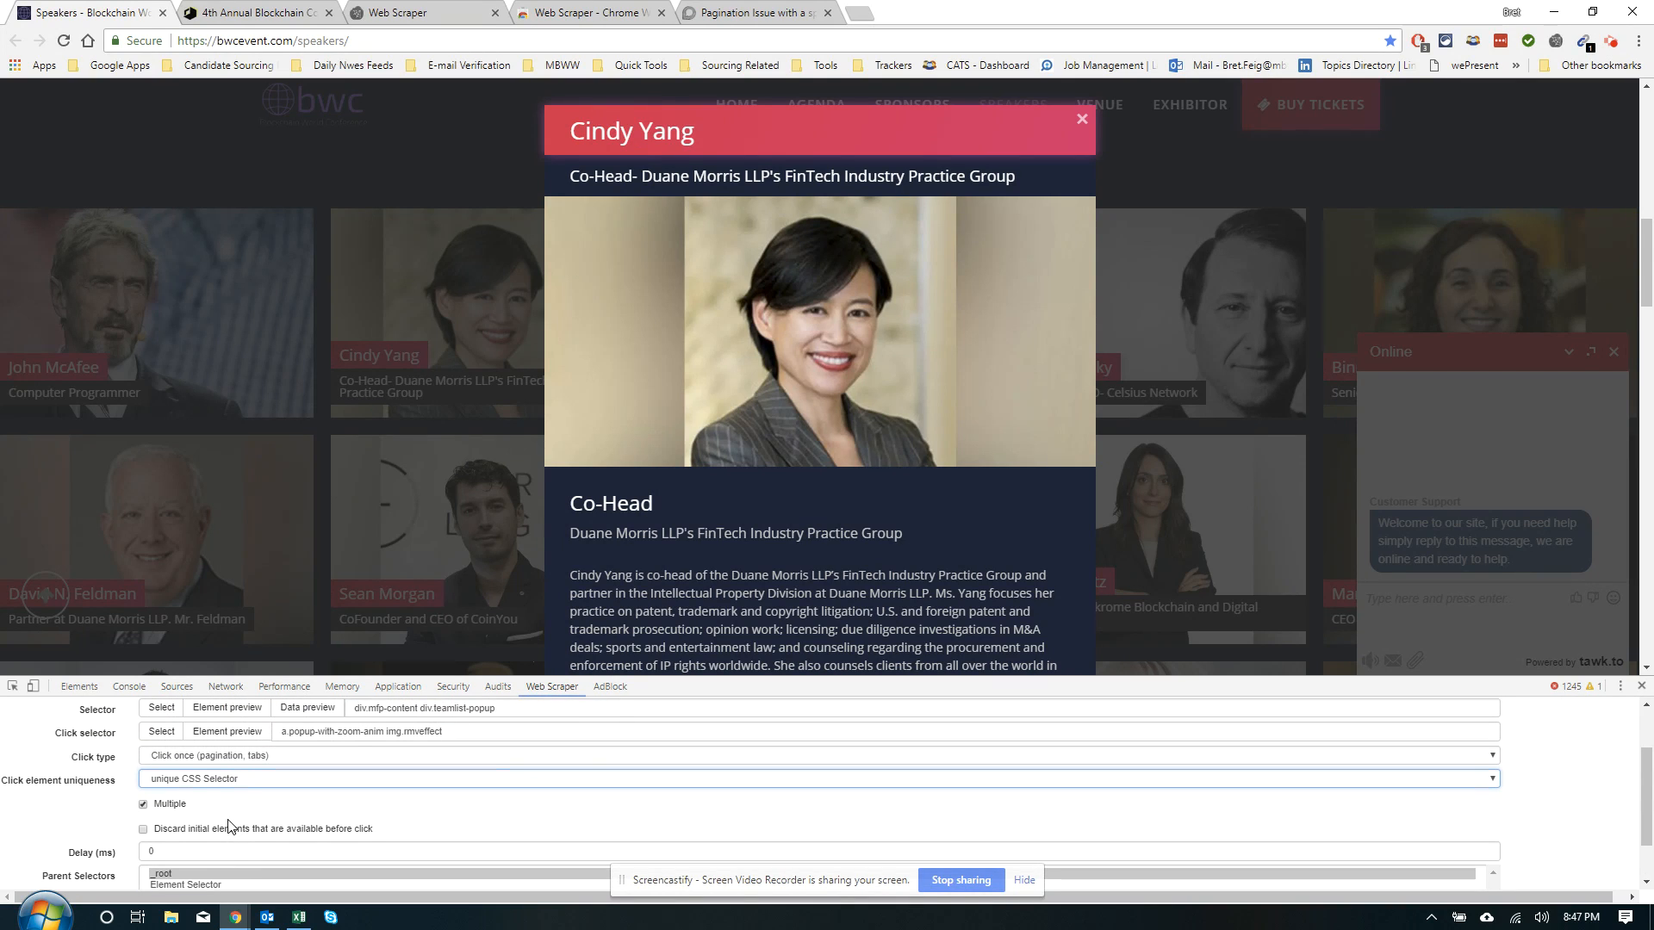
pyautogui.click(249, 779)
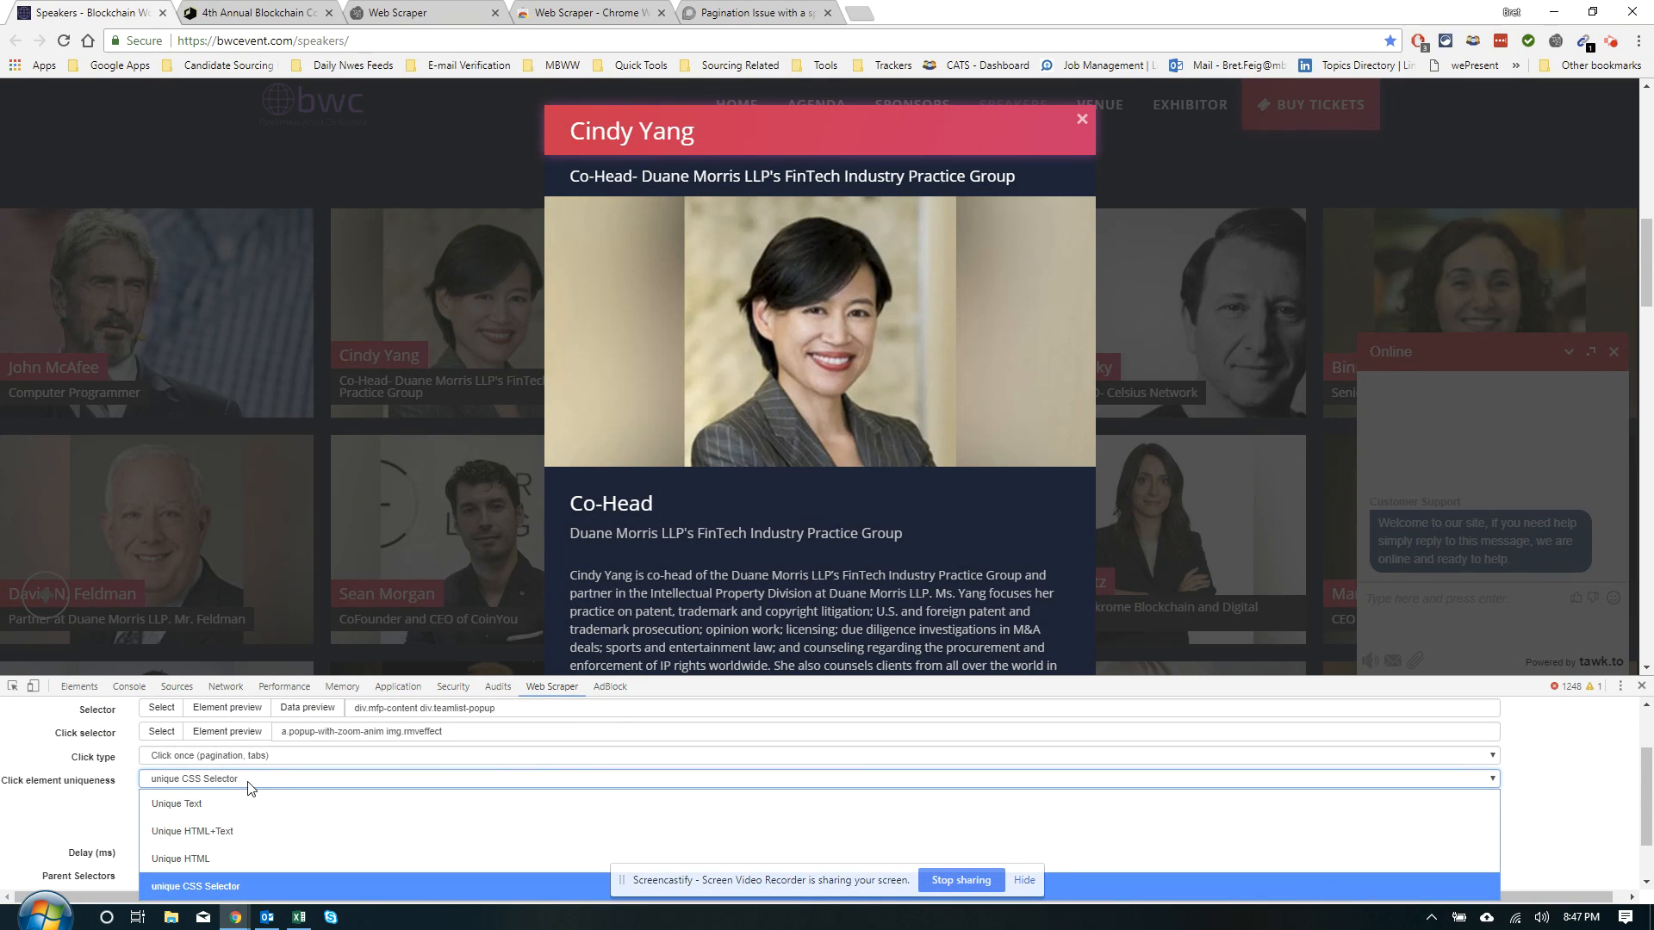
pyautogui.click(196, 885)
pyautogui.scroll(-1, 198, 870)
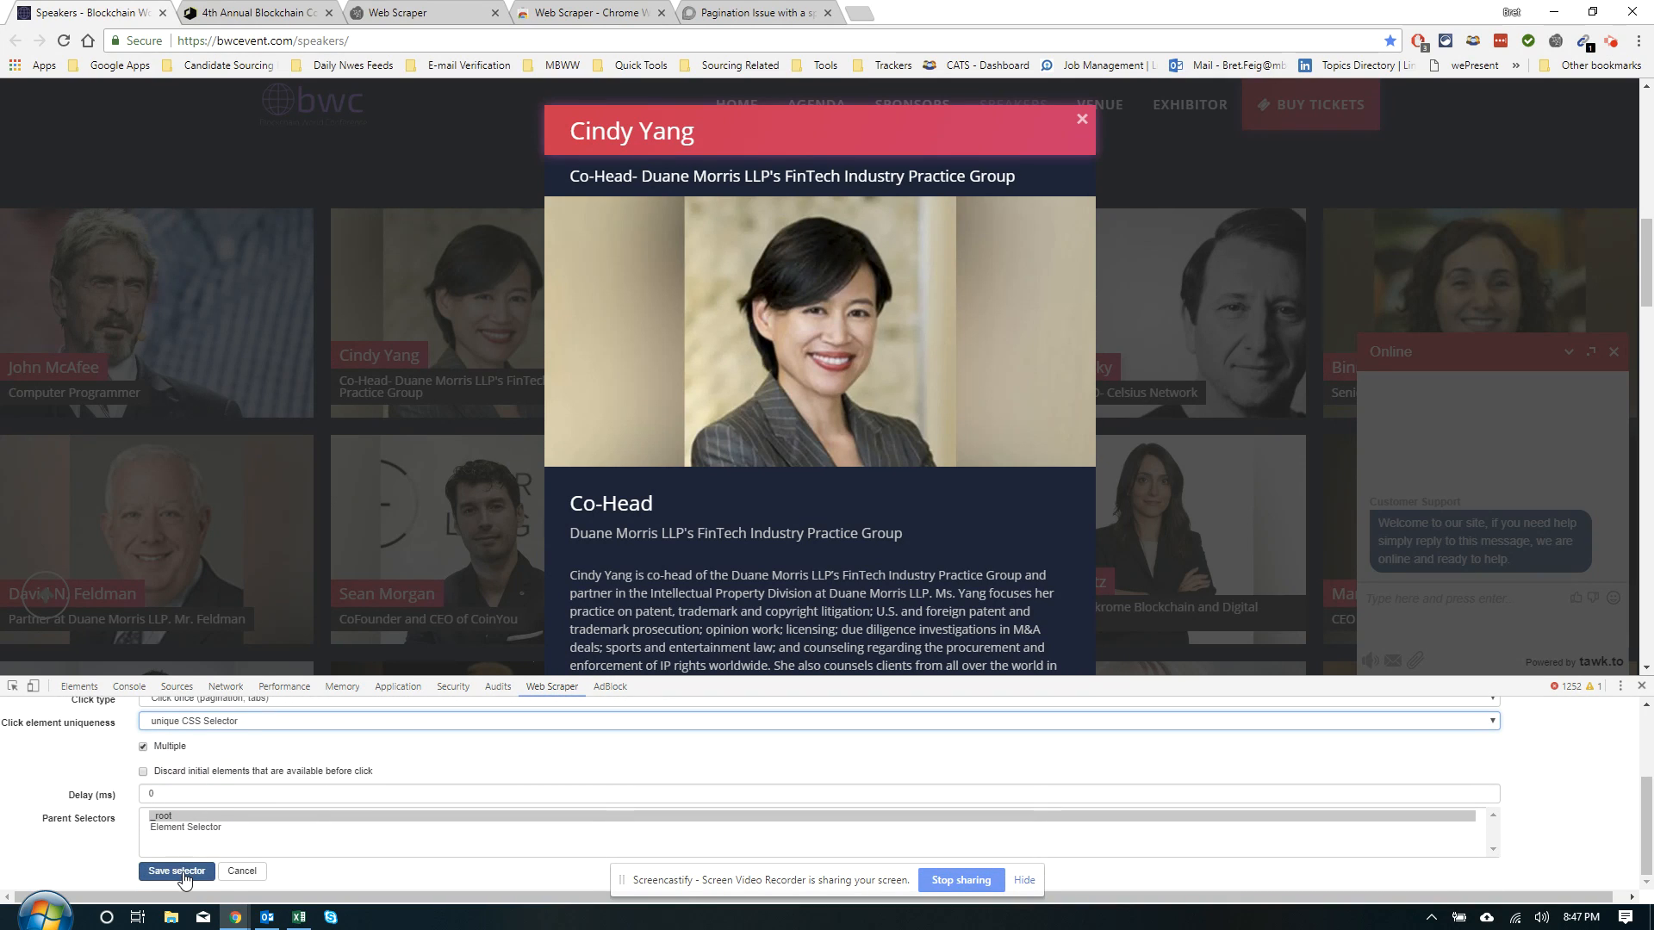
pyautogui.click(178, 871)
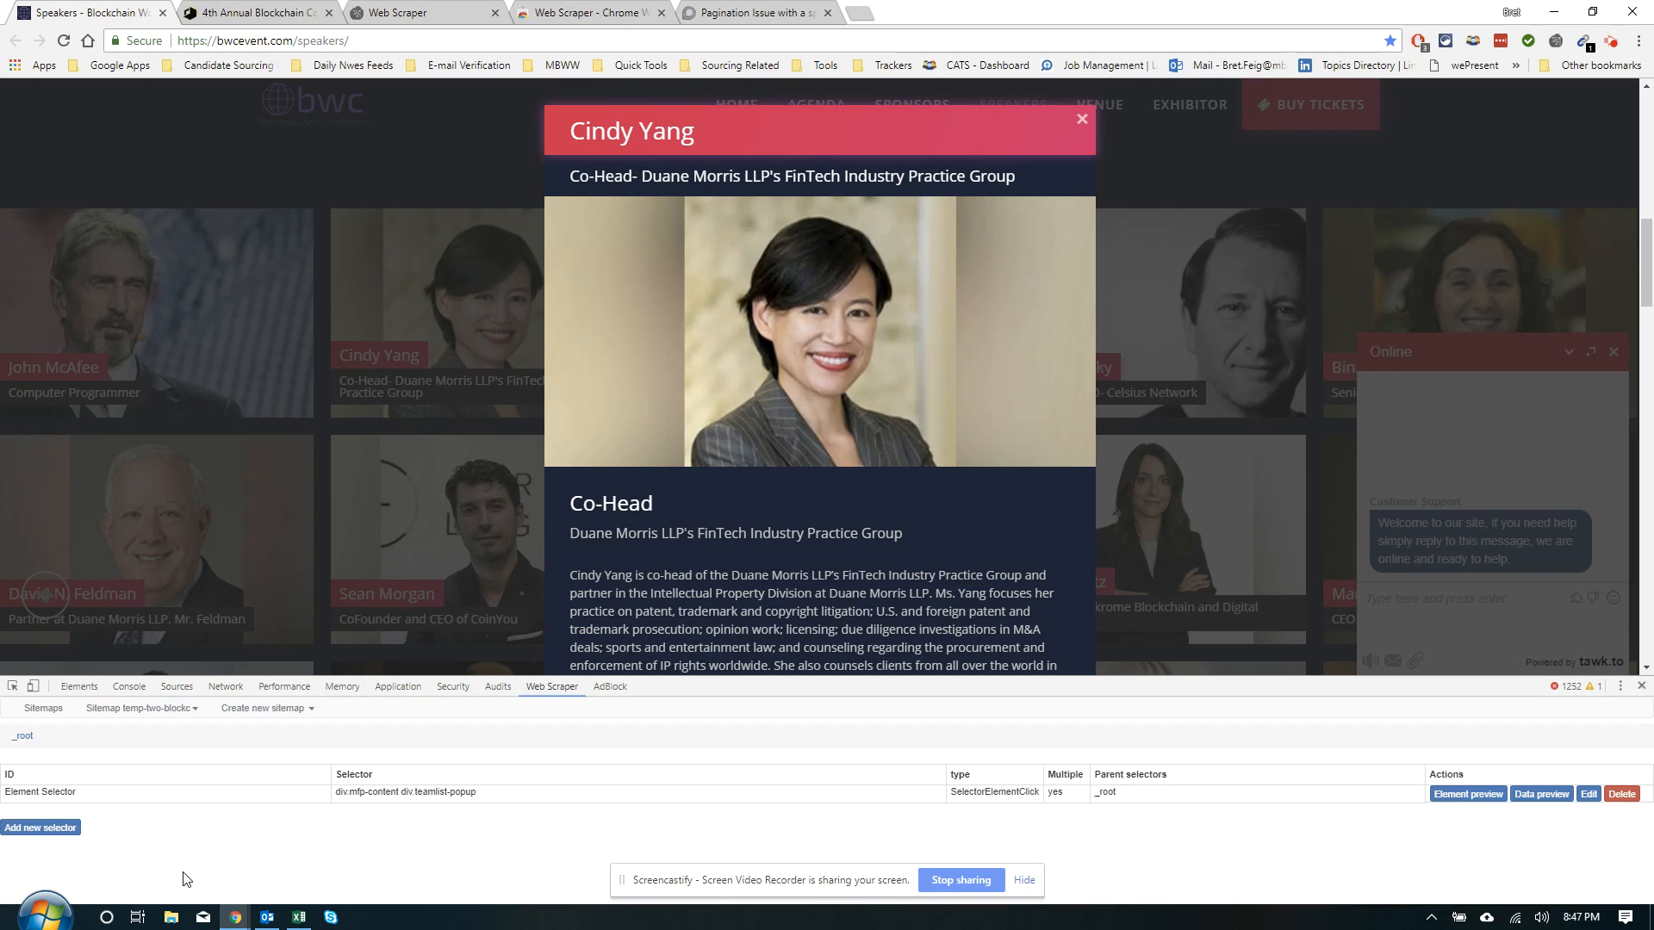
# Inside Element Selector, add a Text selector 'Name' targeting the popup's name title, div.dv-panel-title
pyautogui.click(37, 795)
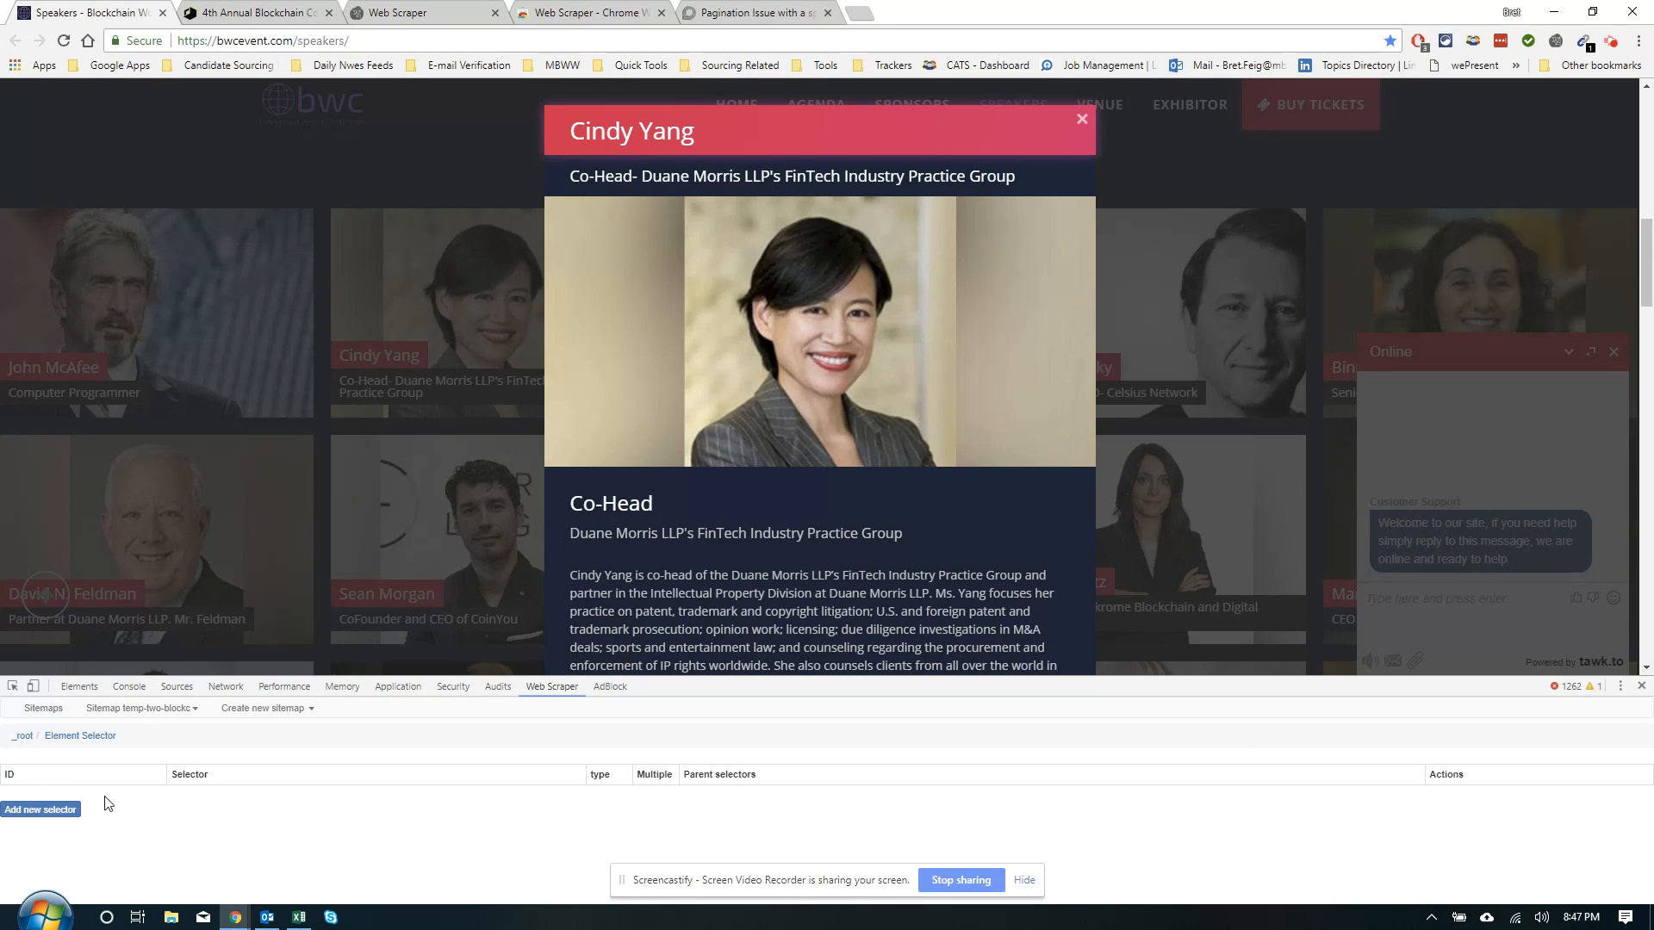
pyautogui.click(59, 809)
pyautogui.click(161, 778)
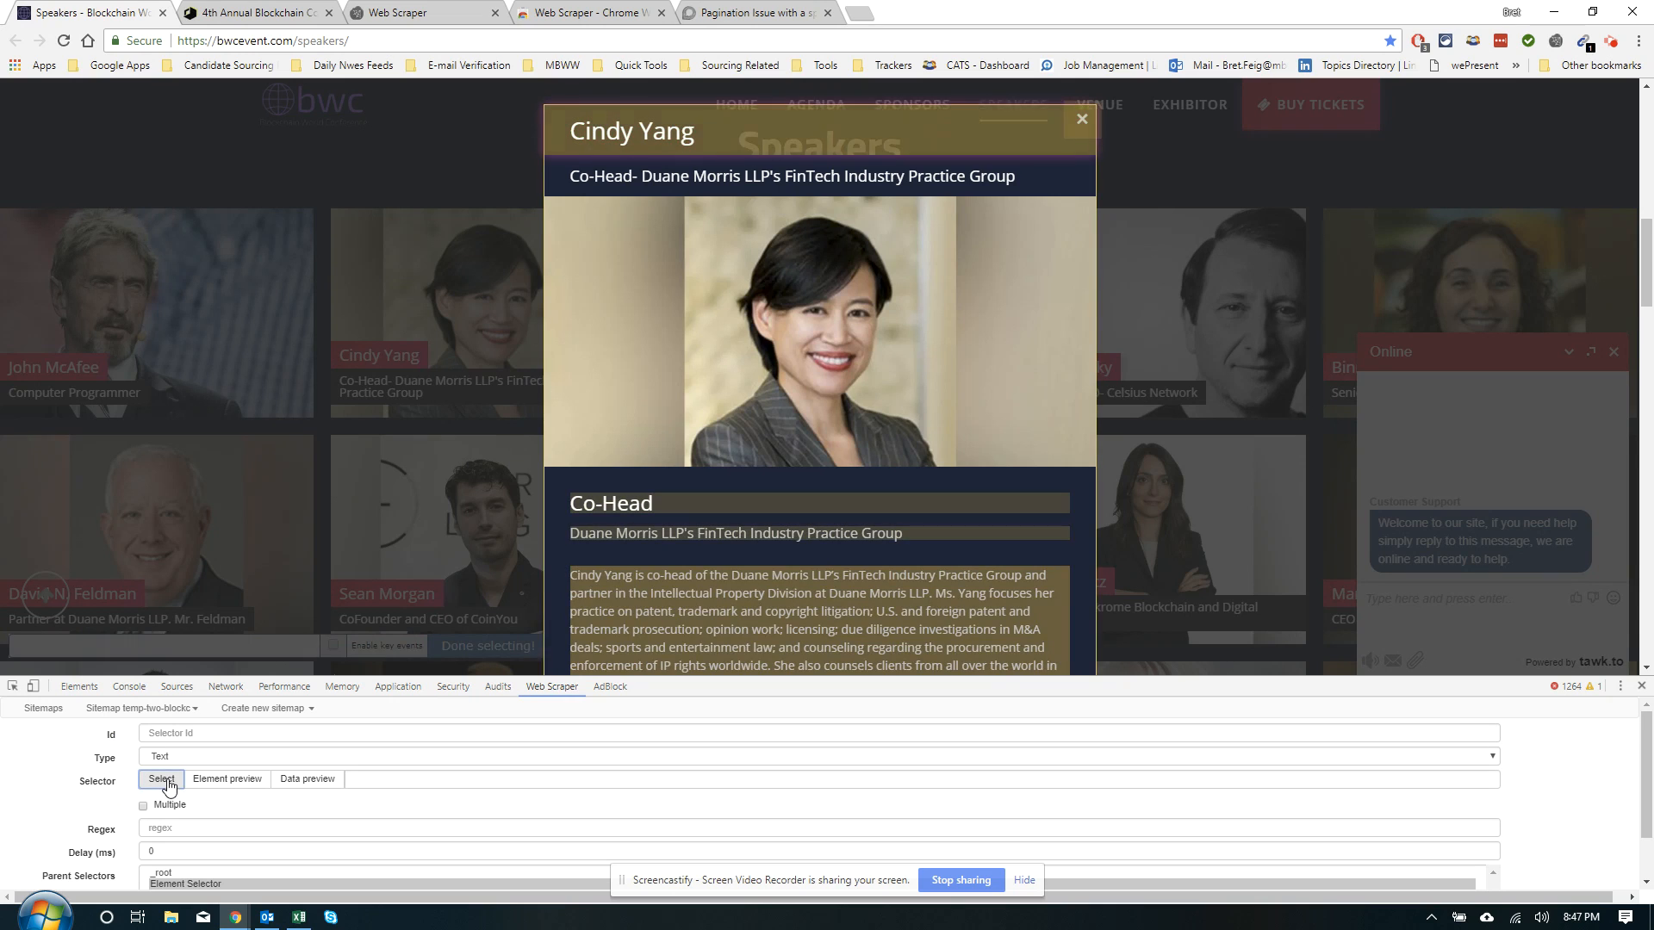
pyautogui.click(661, 129)
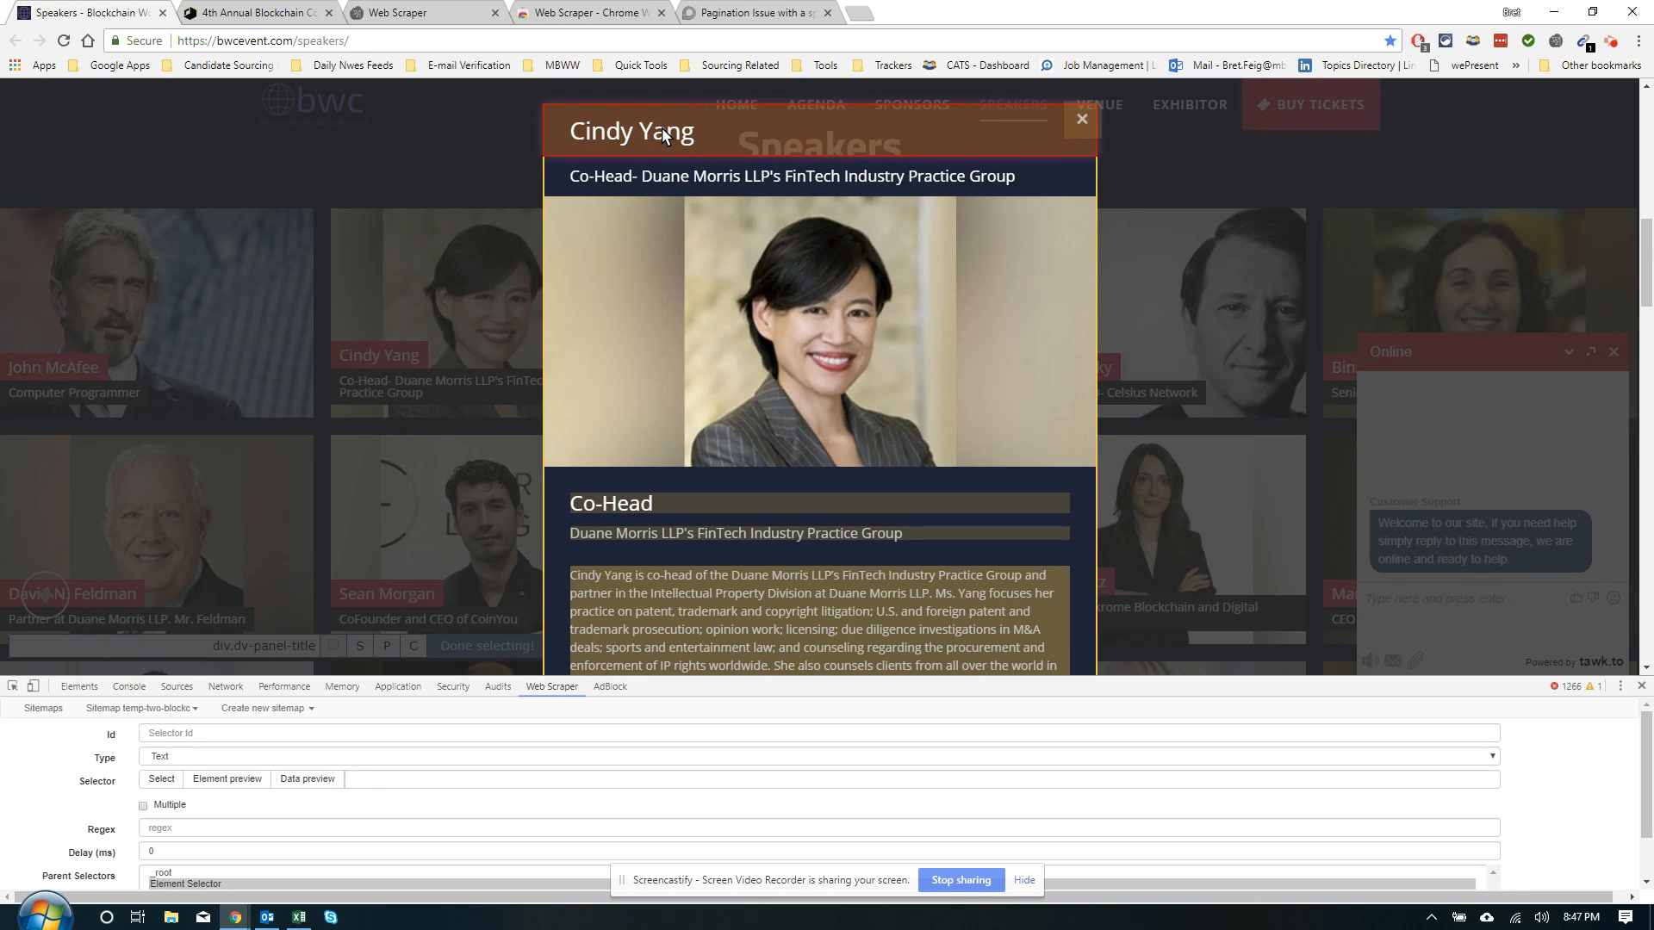
pyautogui.click(452, 639)
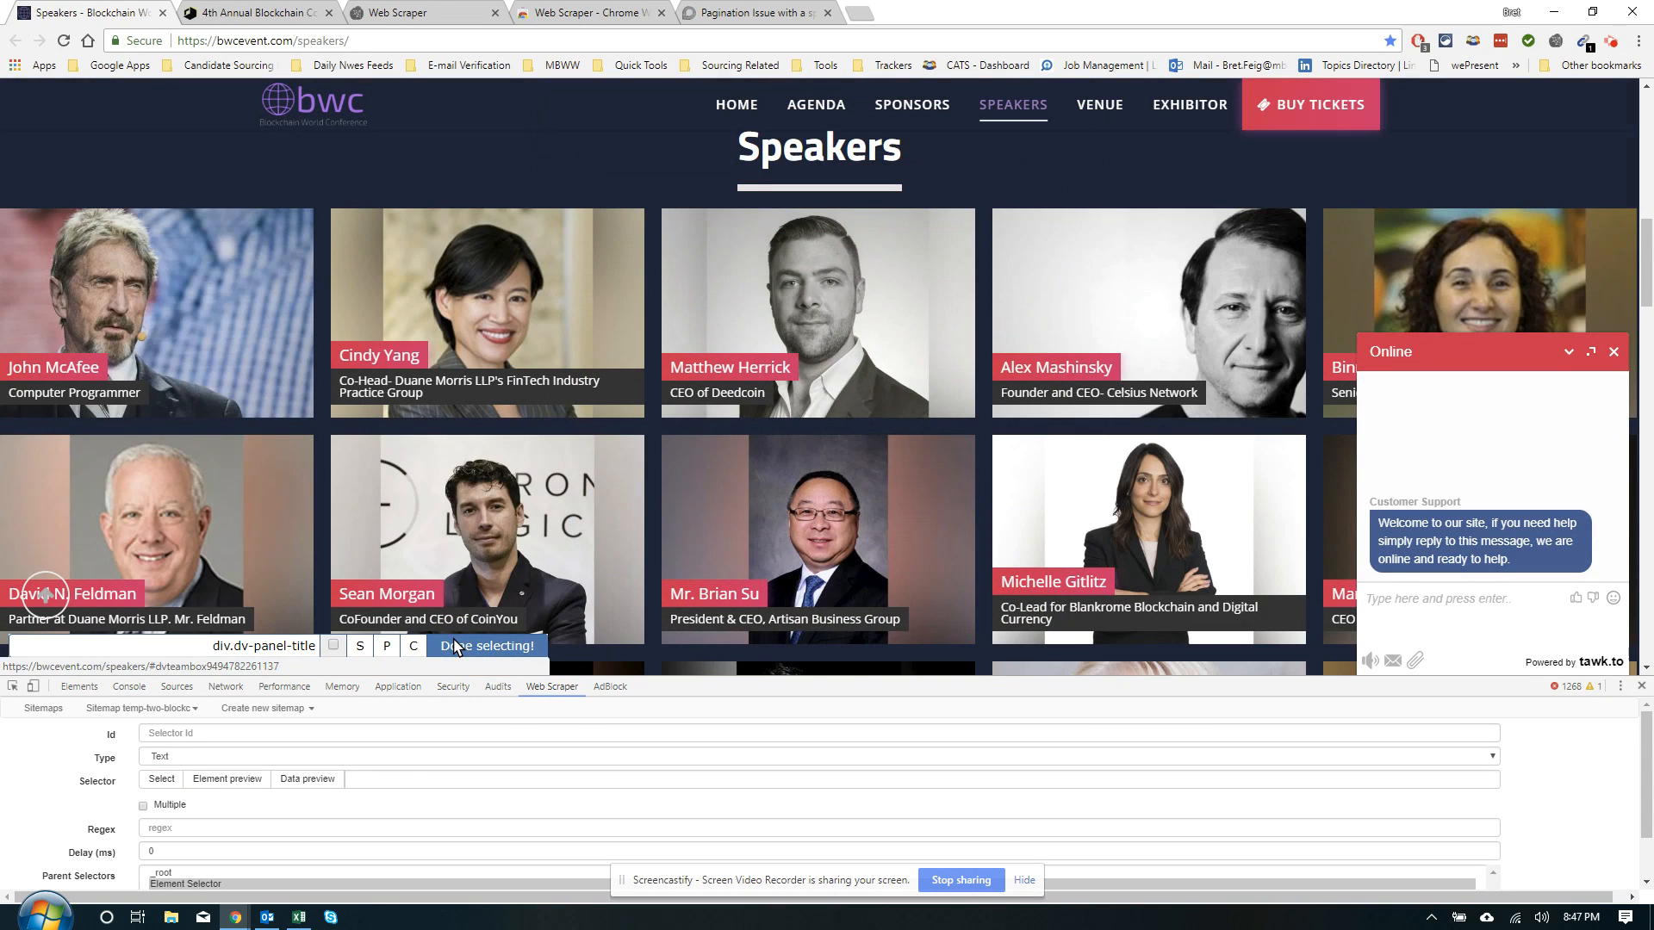
pyautogui.click(454, 642)
pyautogui.click(216, 734)
pyautogui.write('Name')
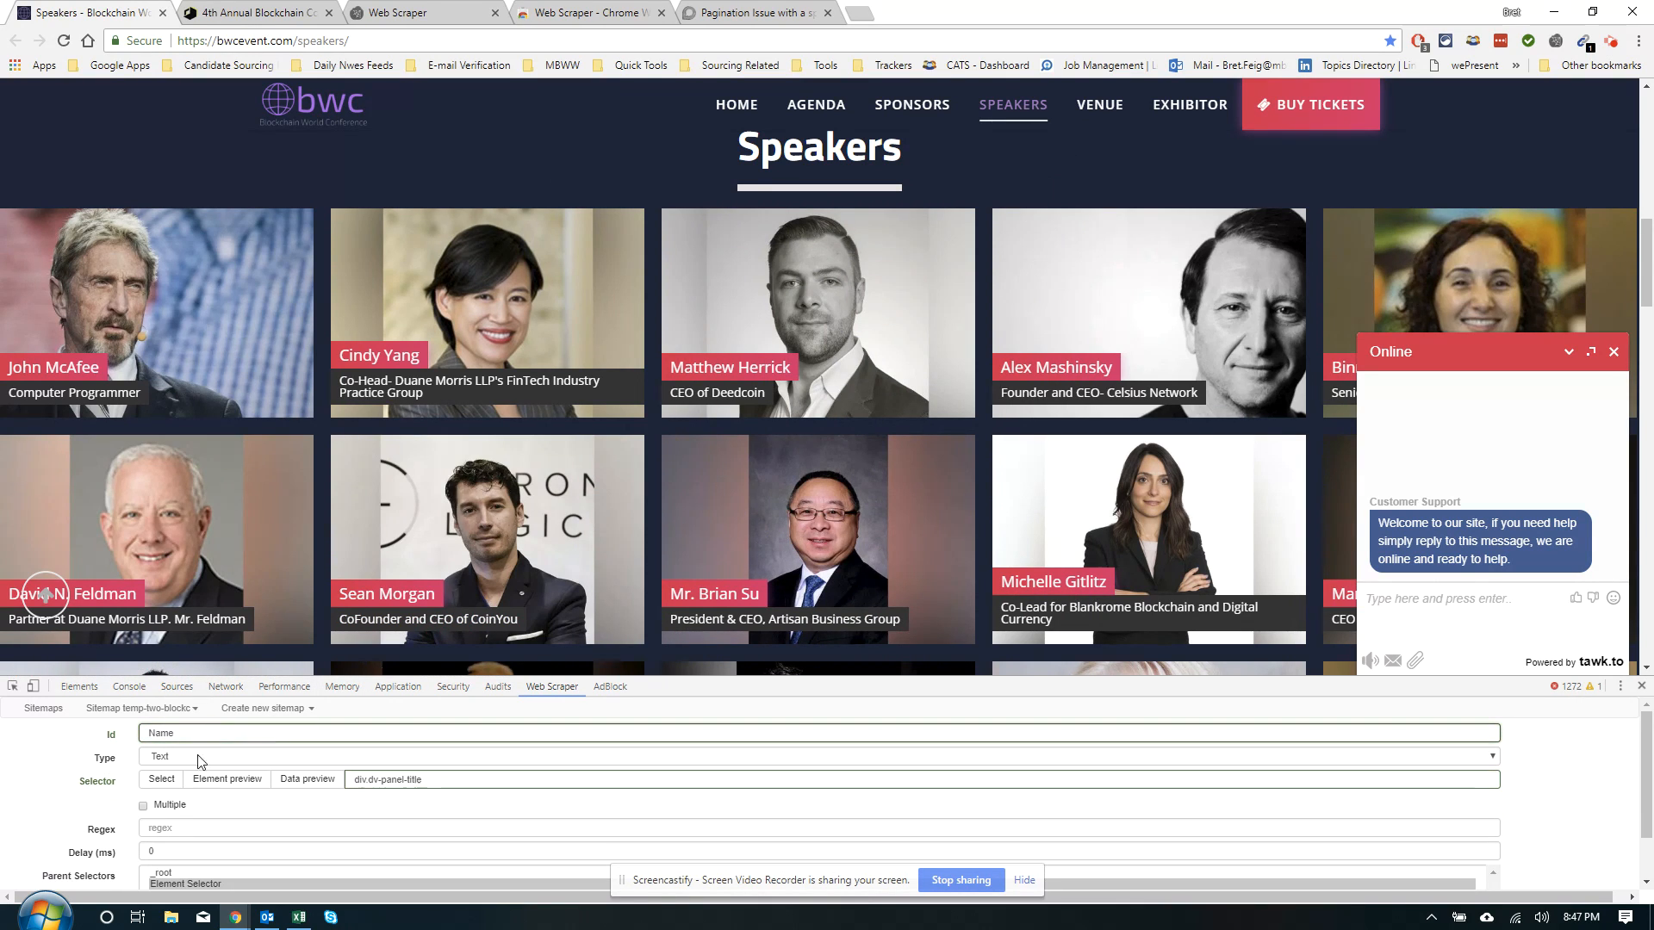
pyautogui.scroll(-1, 288, 811)
pyautogui.click(176, 872)
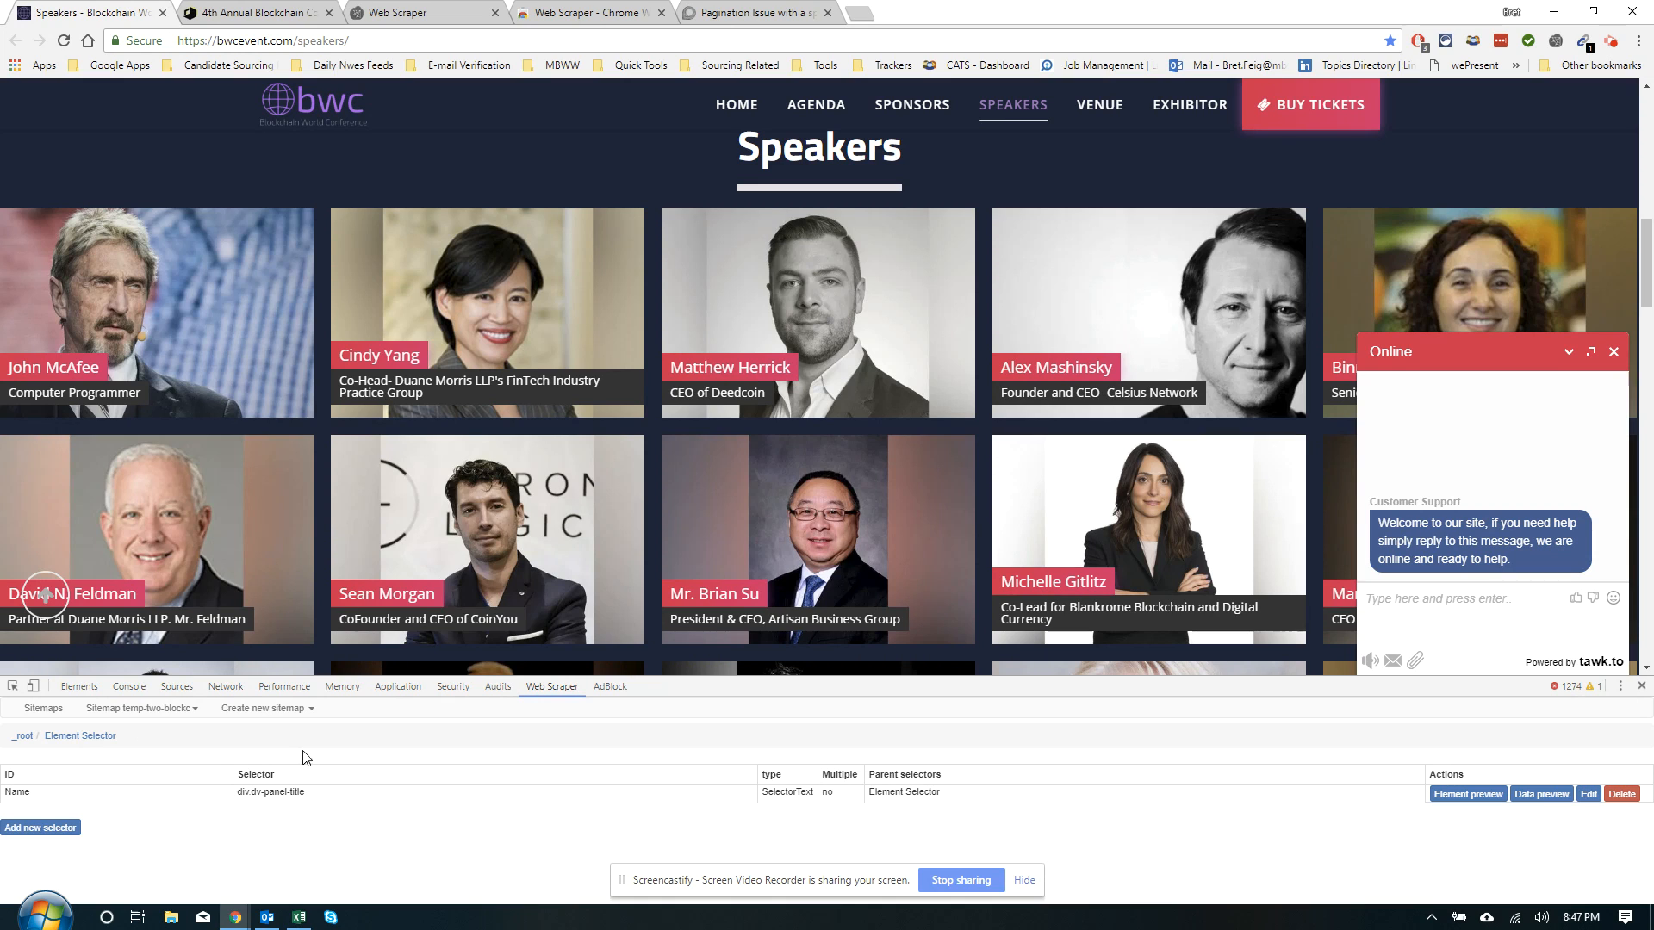
pyautogui.click(426, 320)
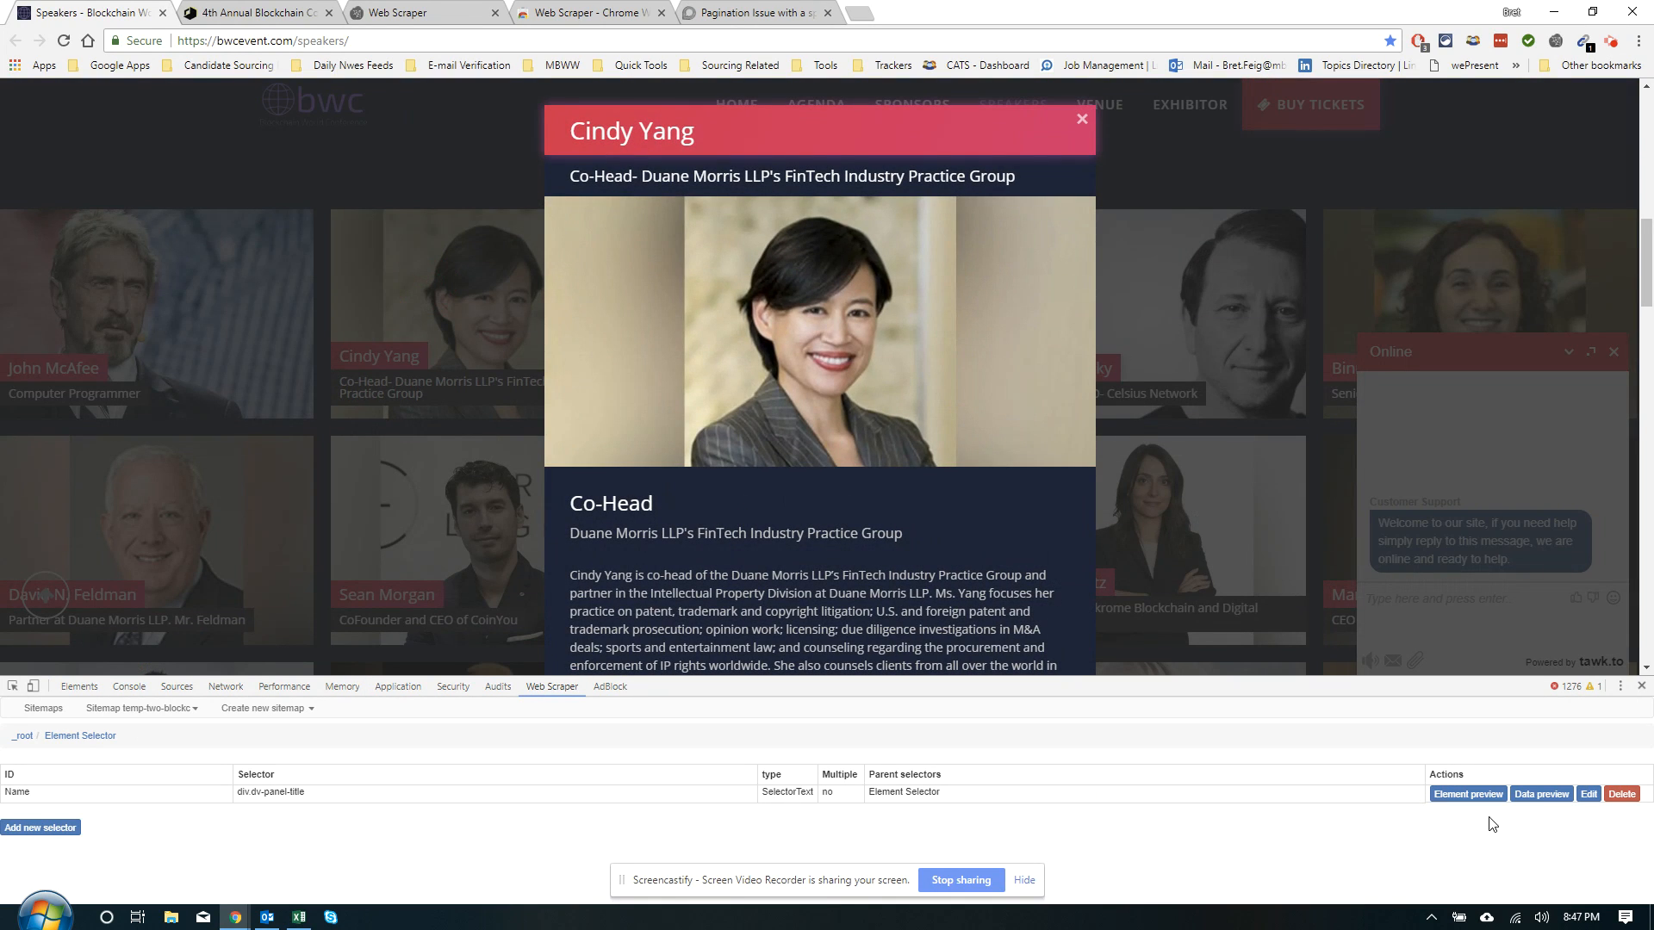
pyautogui.click(1469, 794)
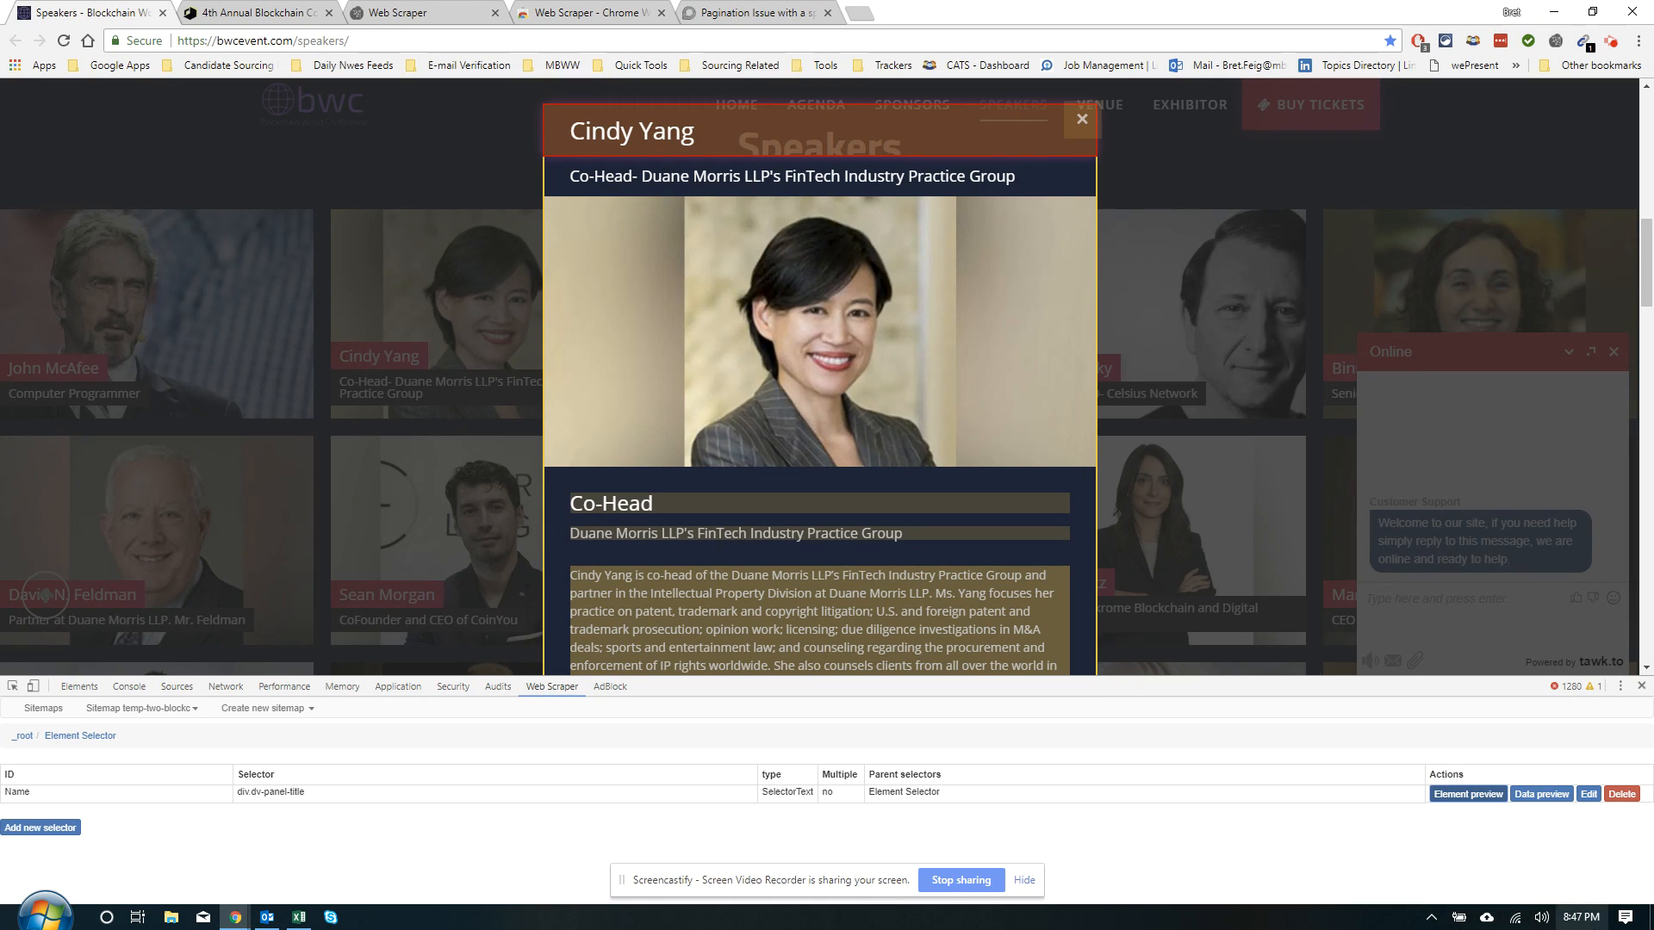
pyautogui.click(1468, 794)
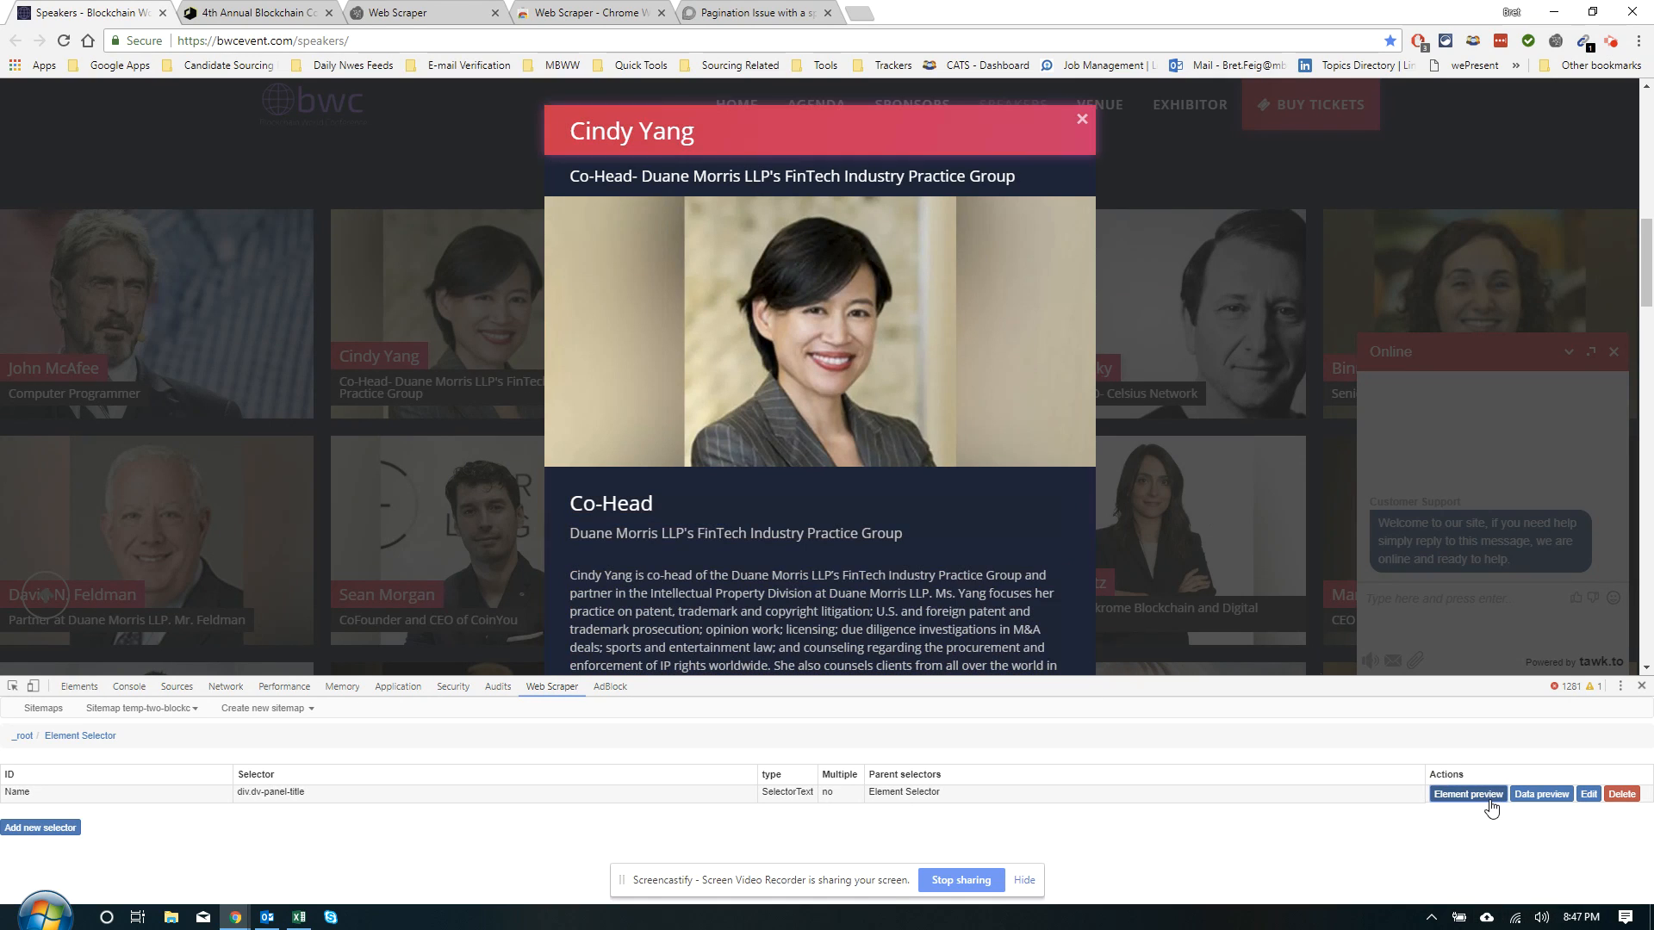
pyautogui.click(9, 829)
pyautogui.click(161, 779)
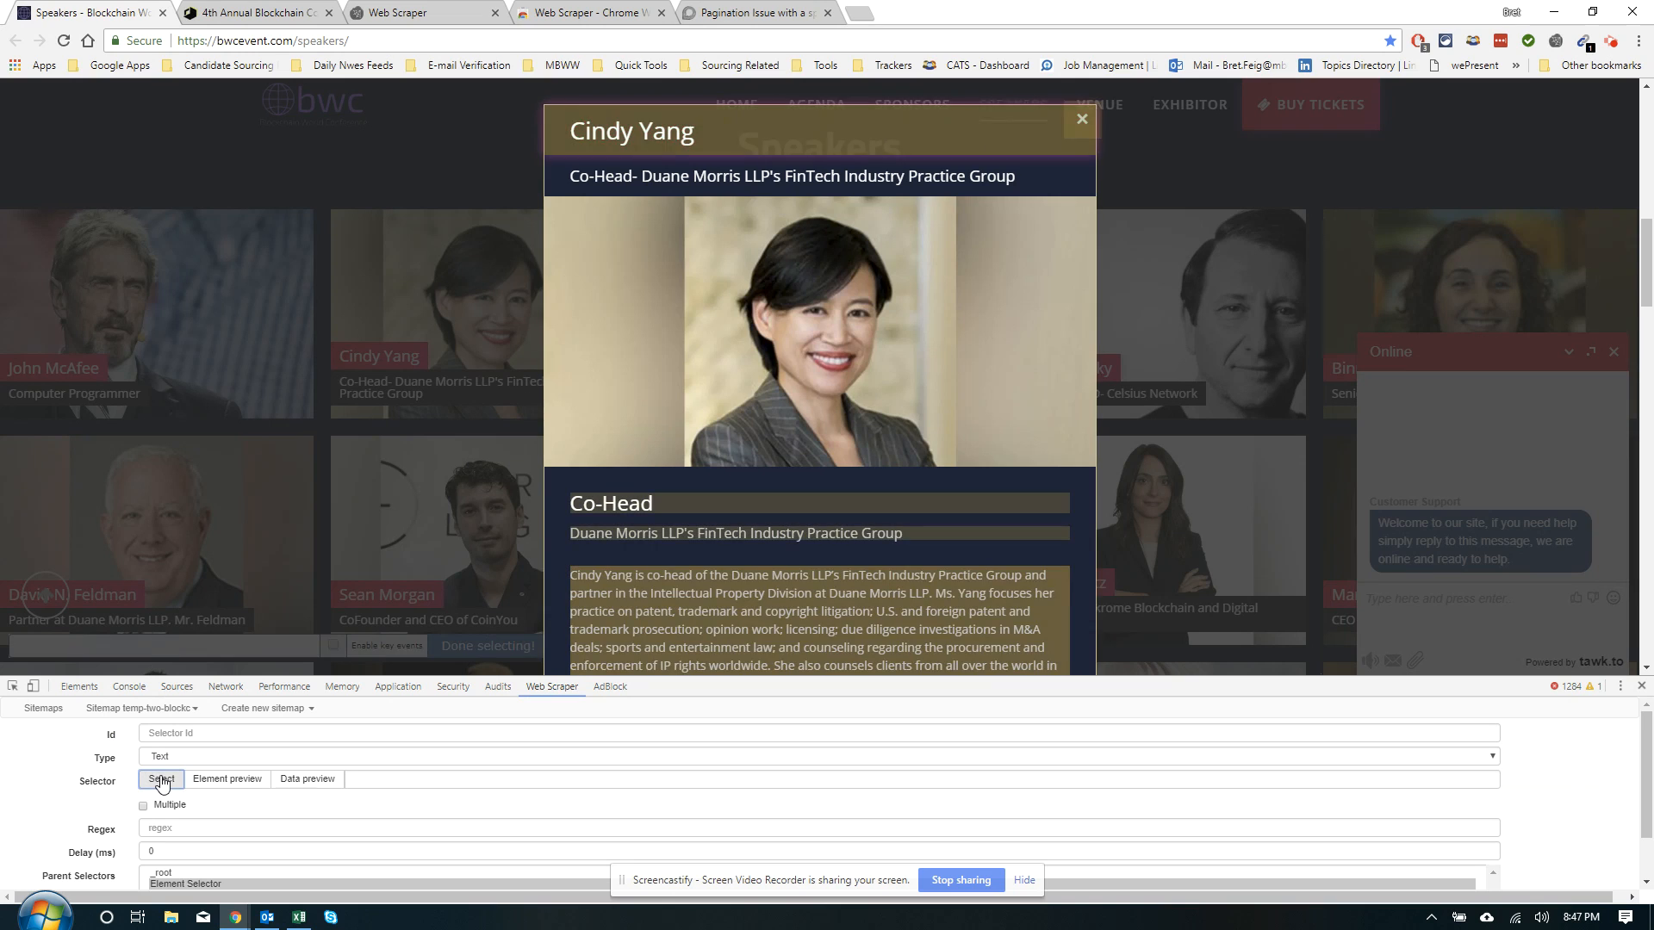
pyautogui.click(593, 508)
pyautogui.click(447, 645)
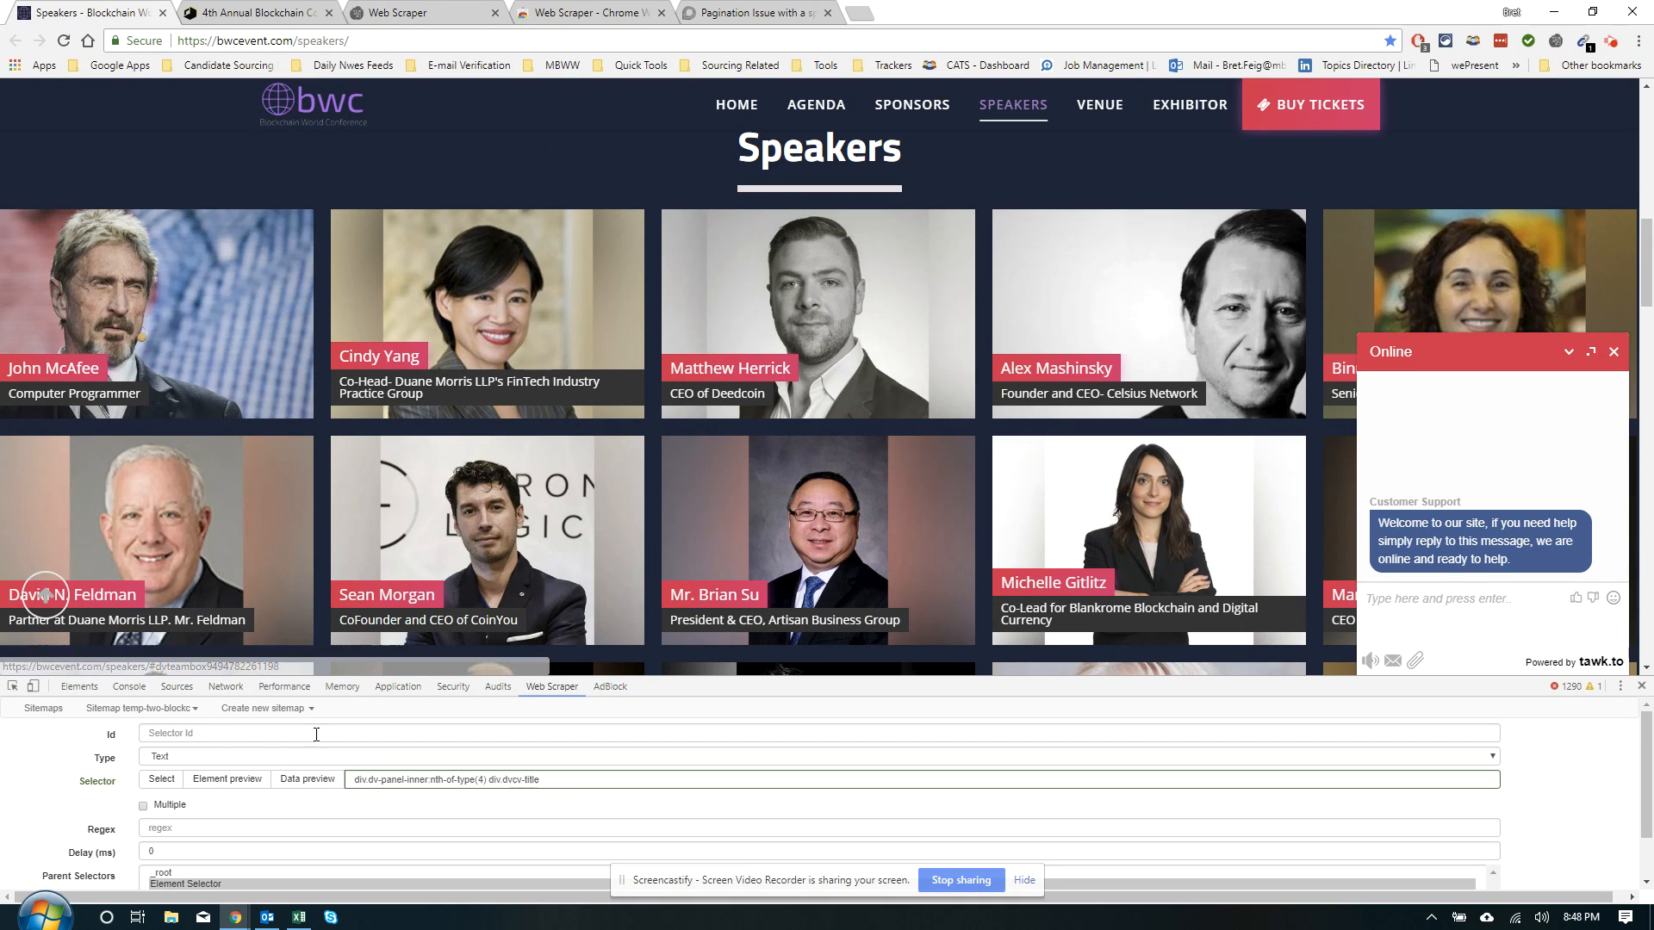
# Give the new selector the Id 'title', check its data preview, and save it
pyautogui.click(229, 733)
pyautogui.write('title')
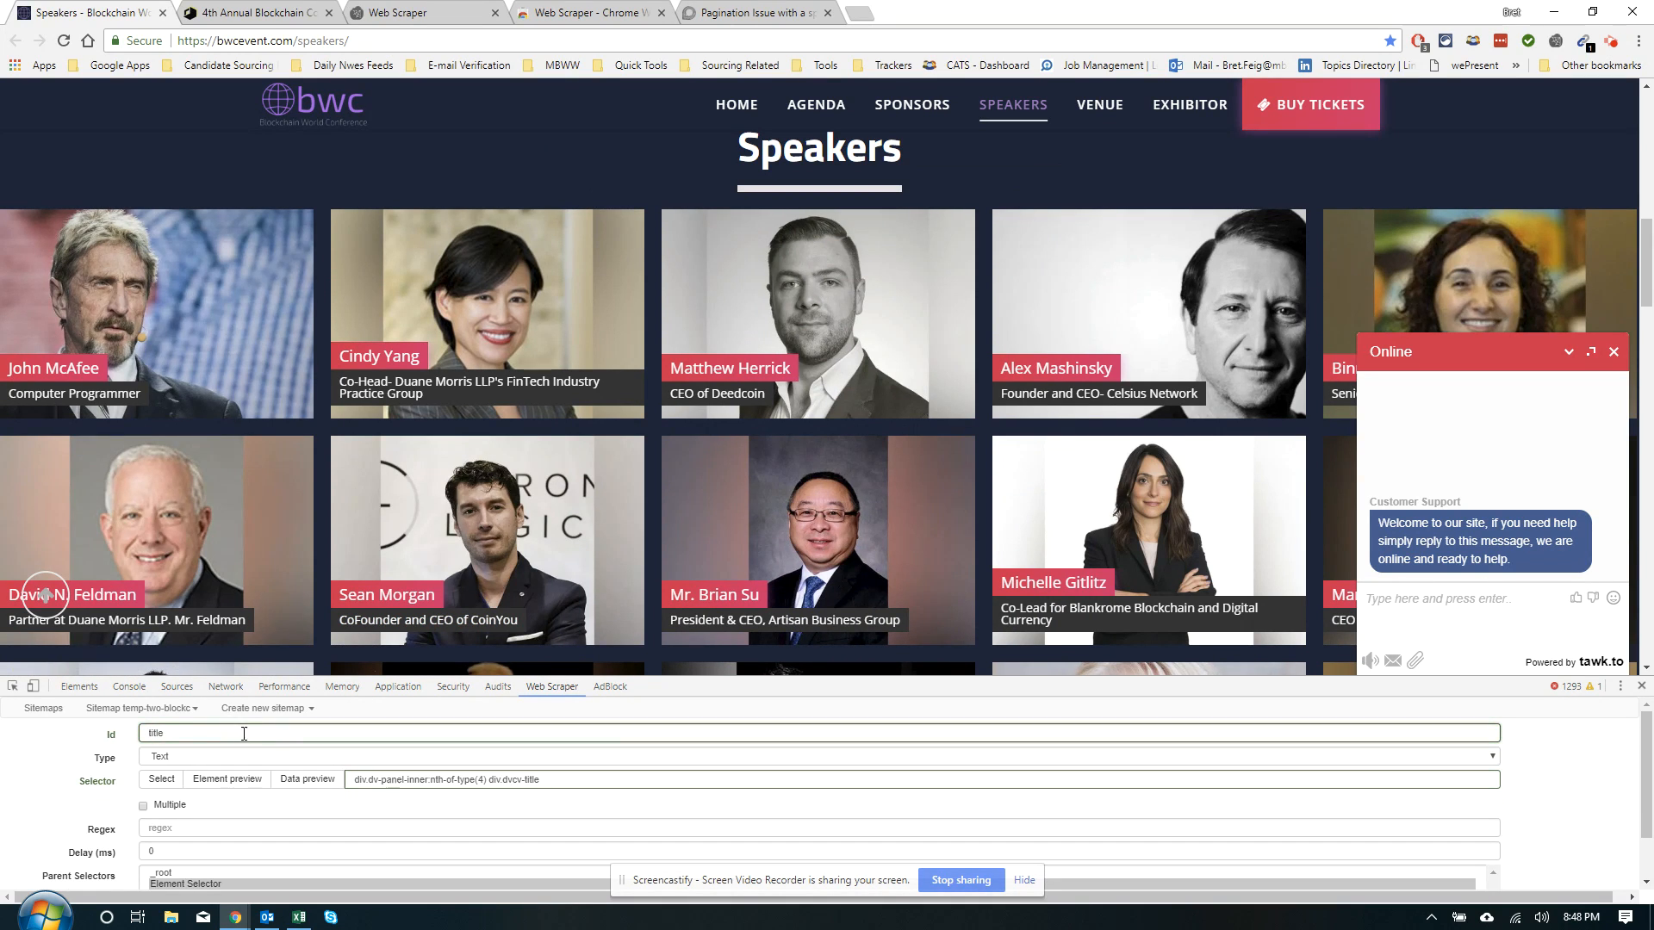
pyautogui.click(288, 780)
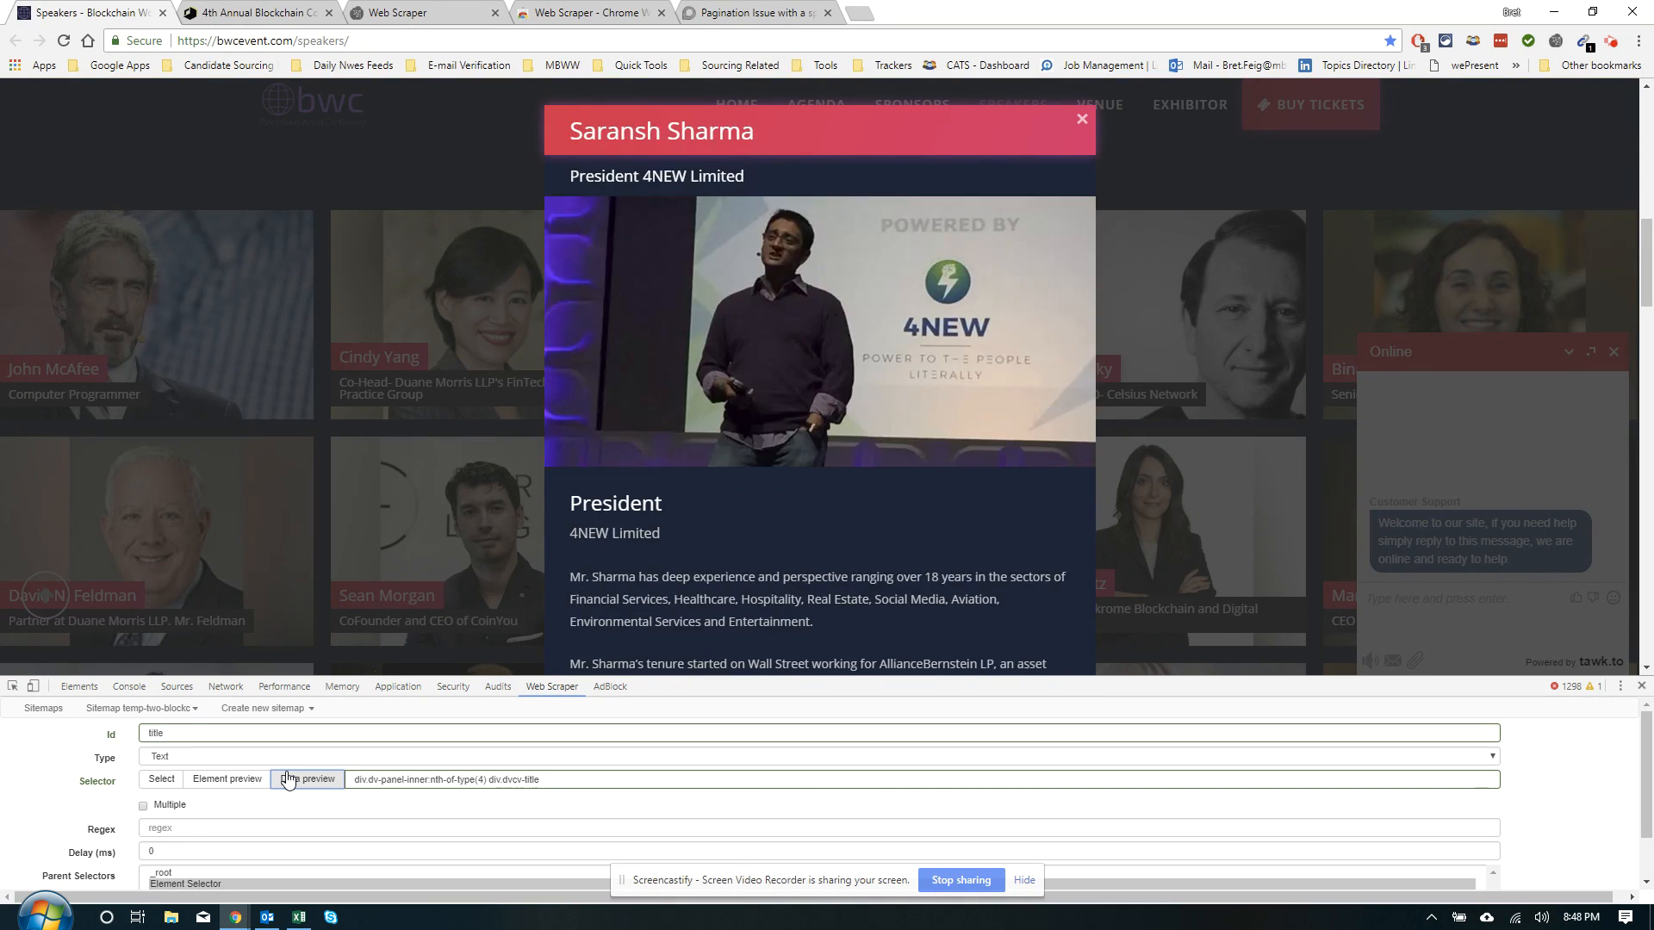
pyautogui.scroll(-5, 290, 778)
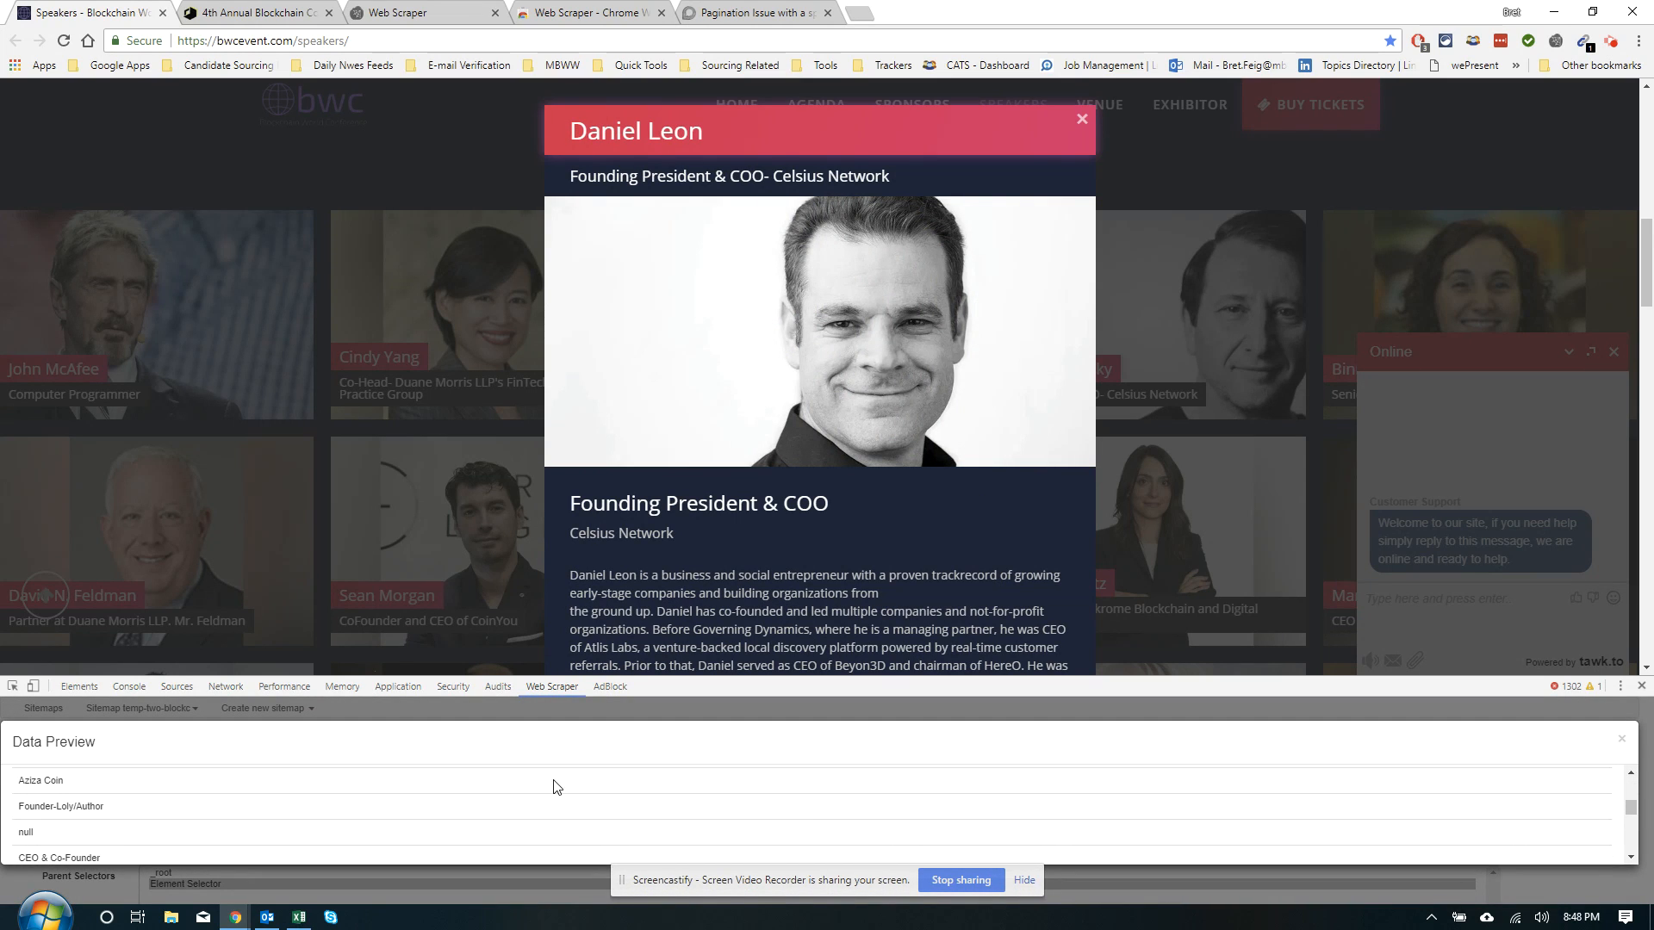
pyautogui.click(1620, 743)
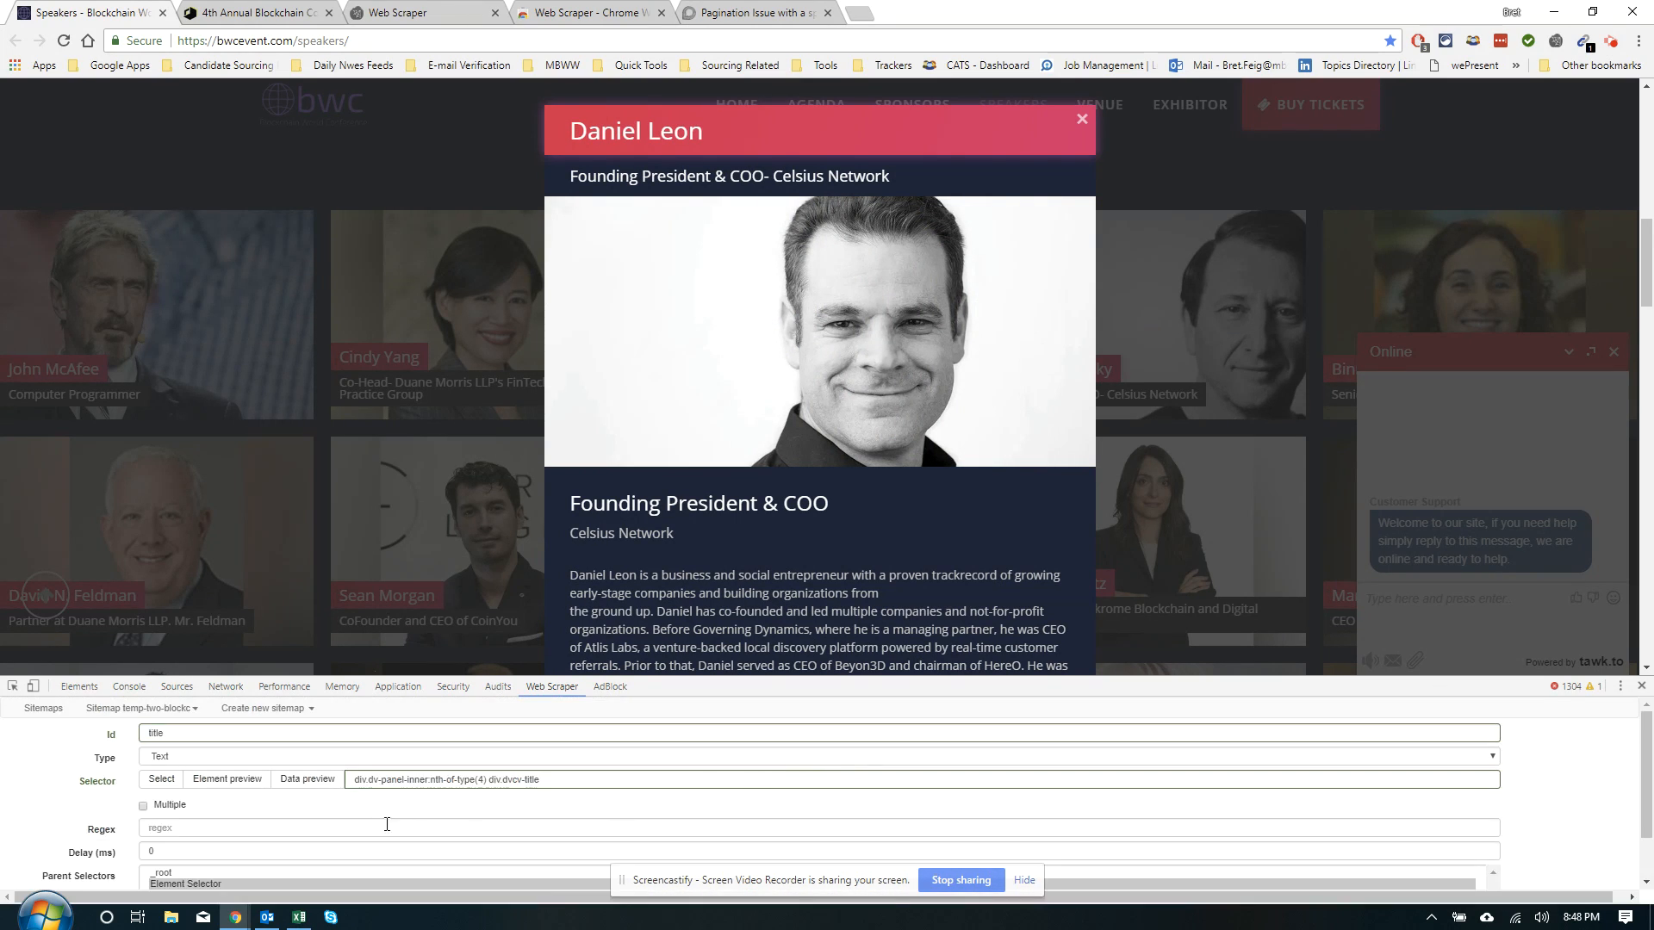
pyautogui.scroll(-3, 187, 815)
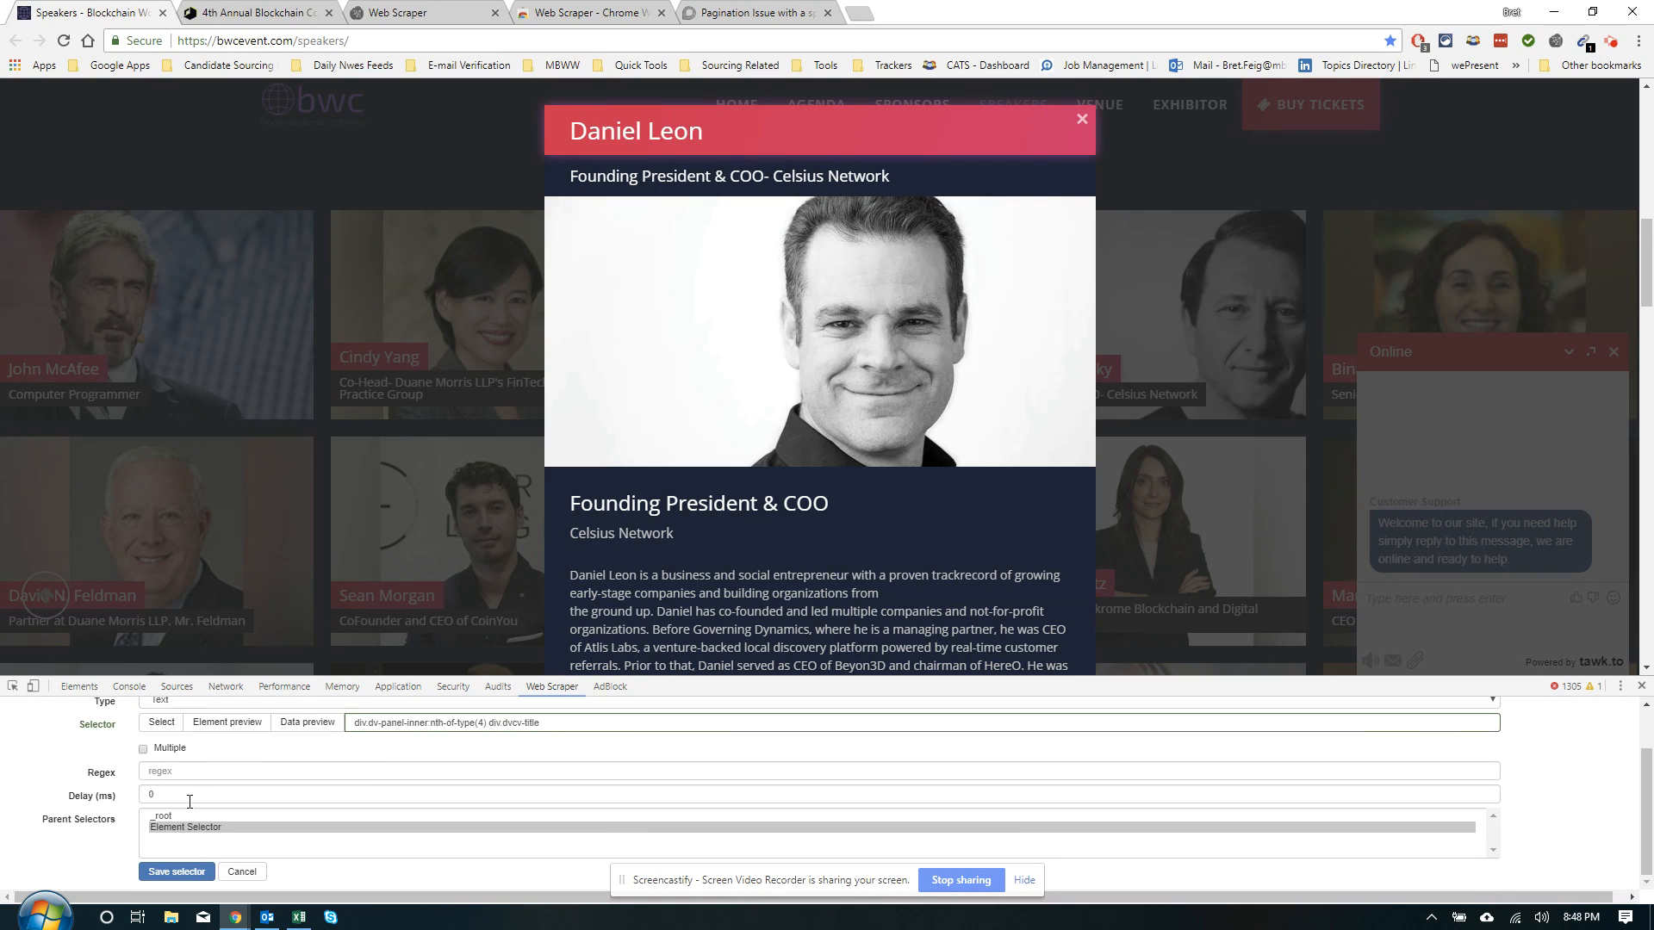
pyautogui.click(168, 871)
pyautogui.click(57, 851)
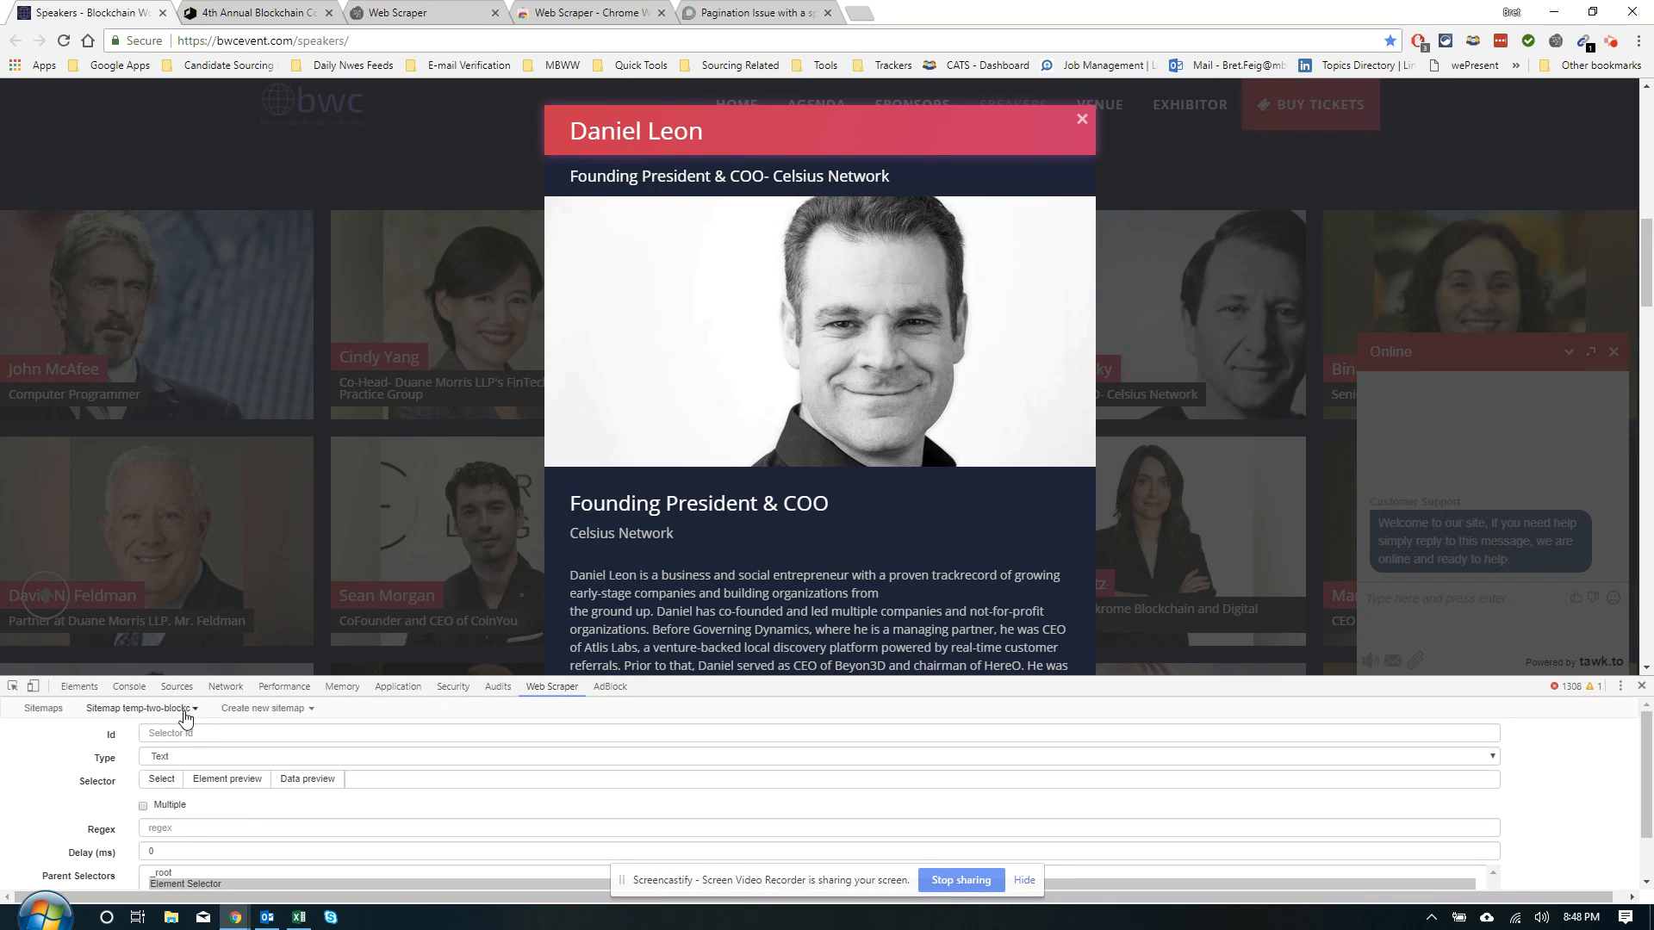
# Save a 'Company' Text selector on div.dv-panel-inner:nth-of-type(4) div.dvcv-subtitle, then return to _root
pyautogui.click(157, 780)
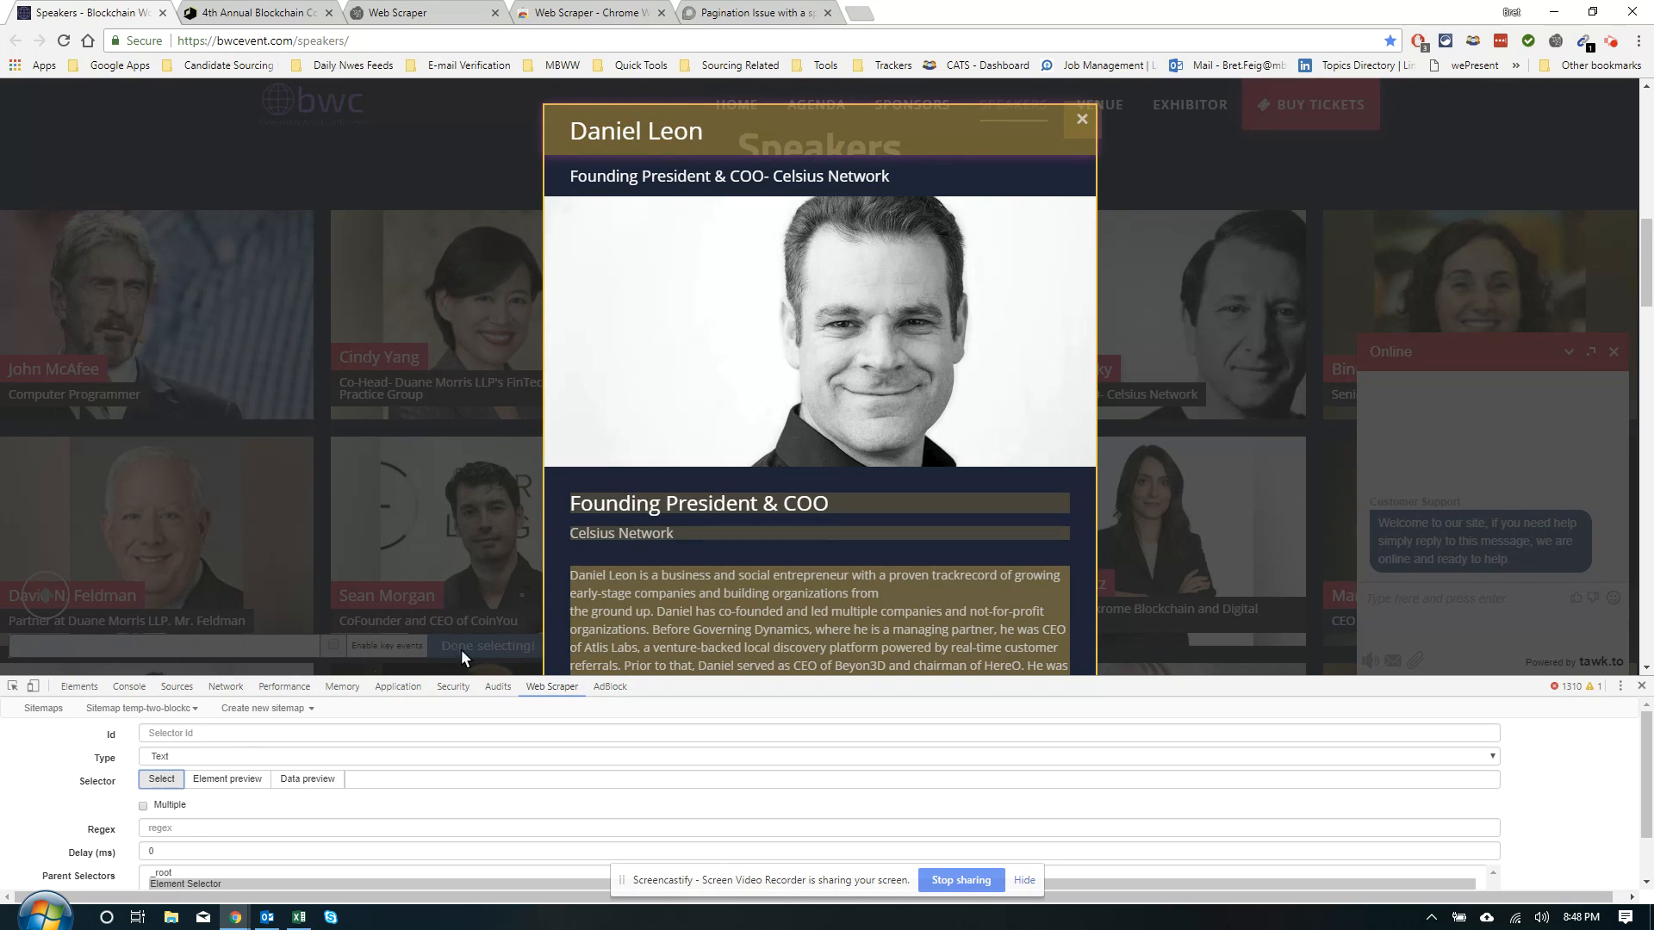
pyautogui.click(463, 648)
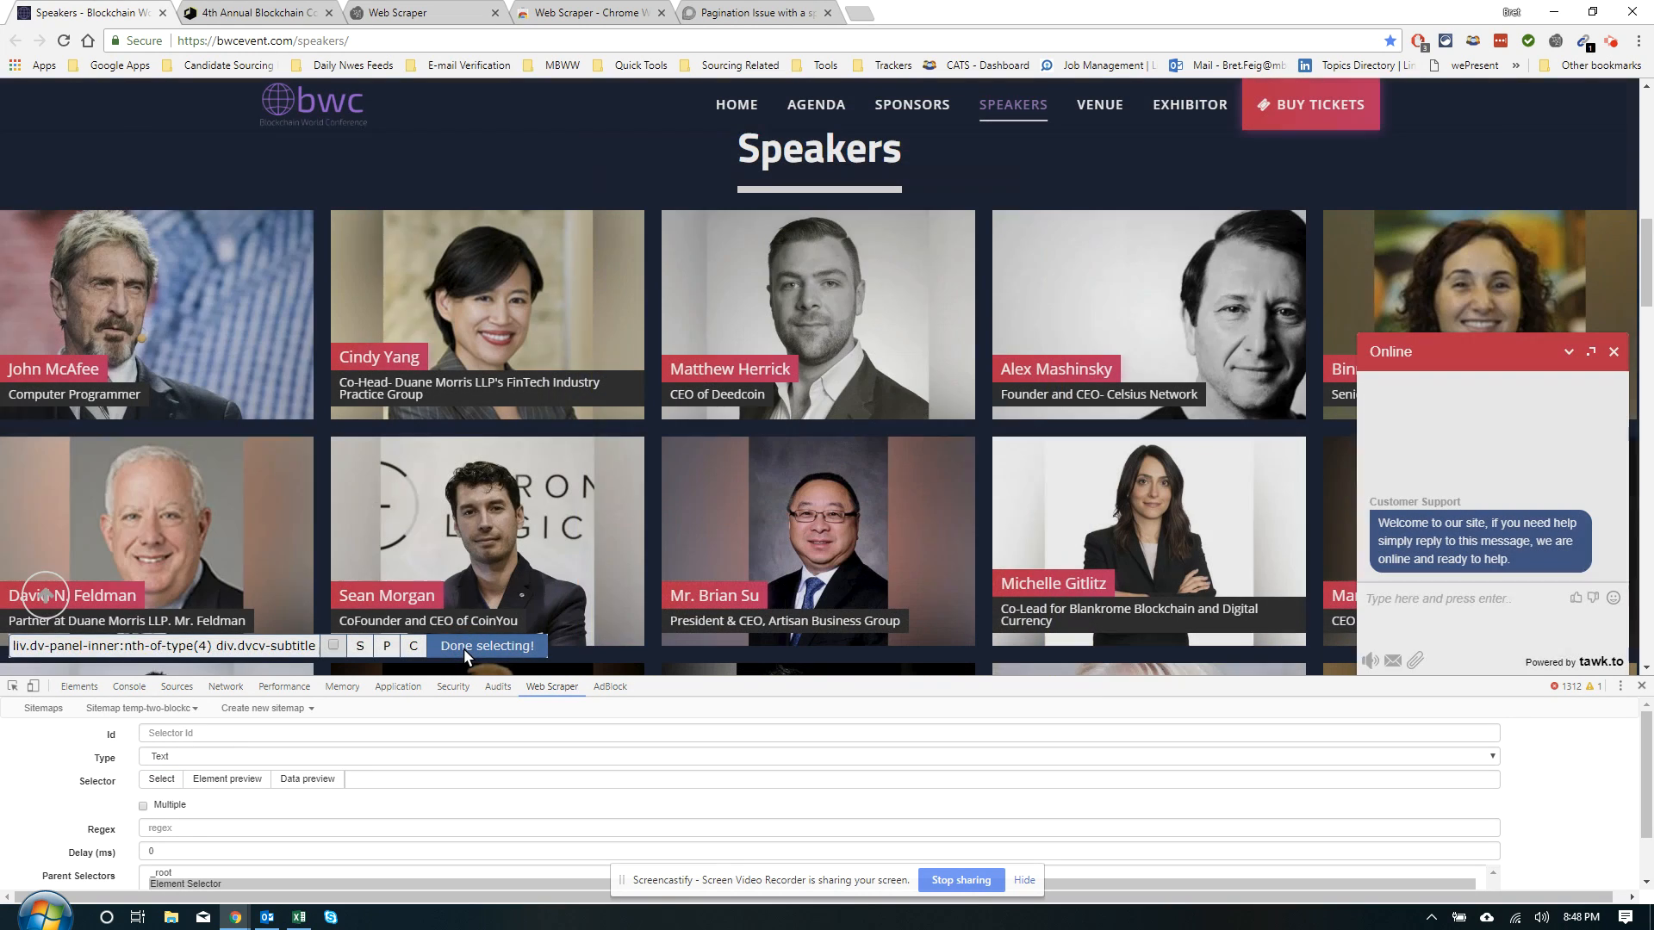
pyautogui.click(228, 734)
pyautogui.write('Company')
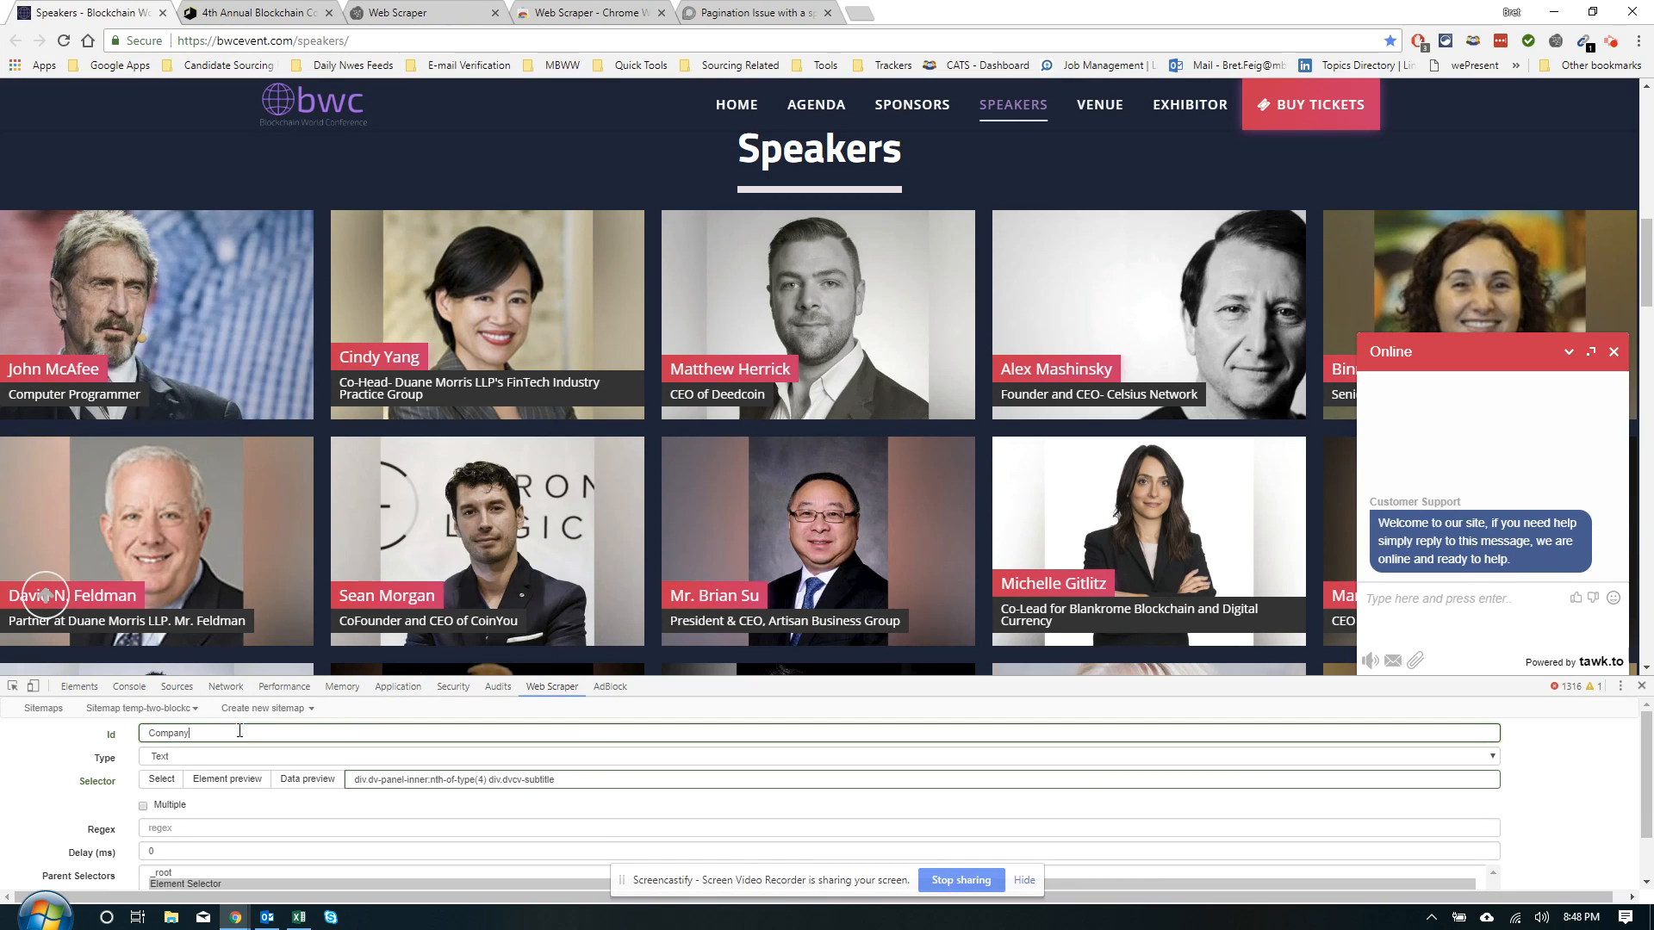
pyautogui.scroll(-1, 200, 774)
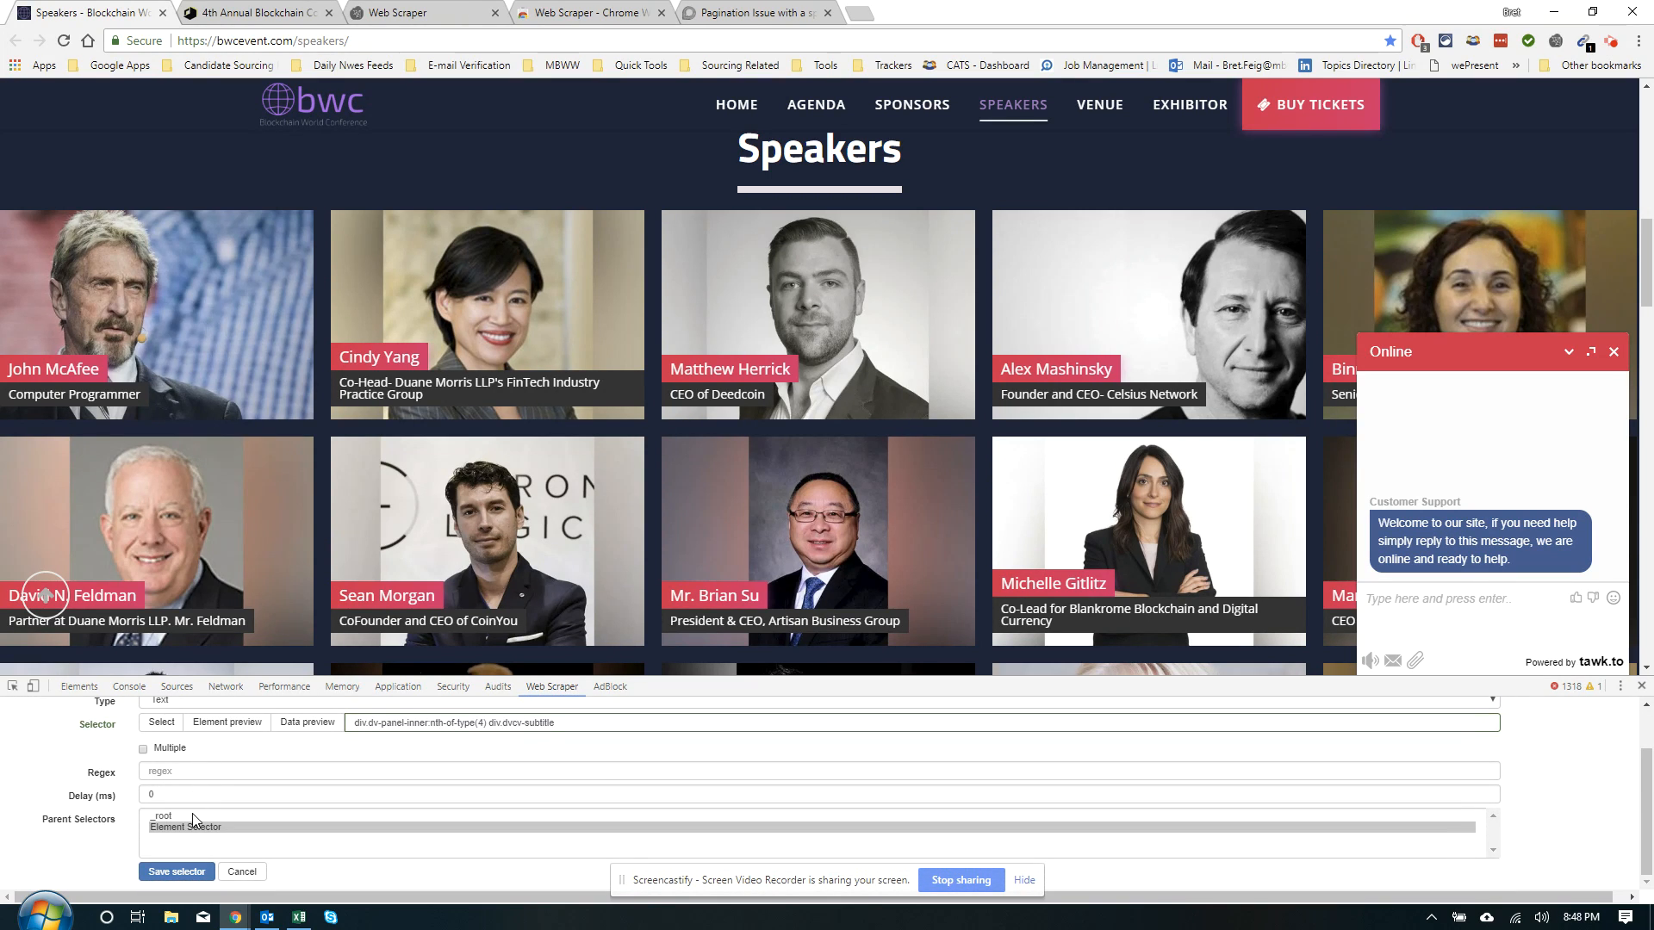
pyautogui.click(175, 873)
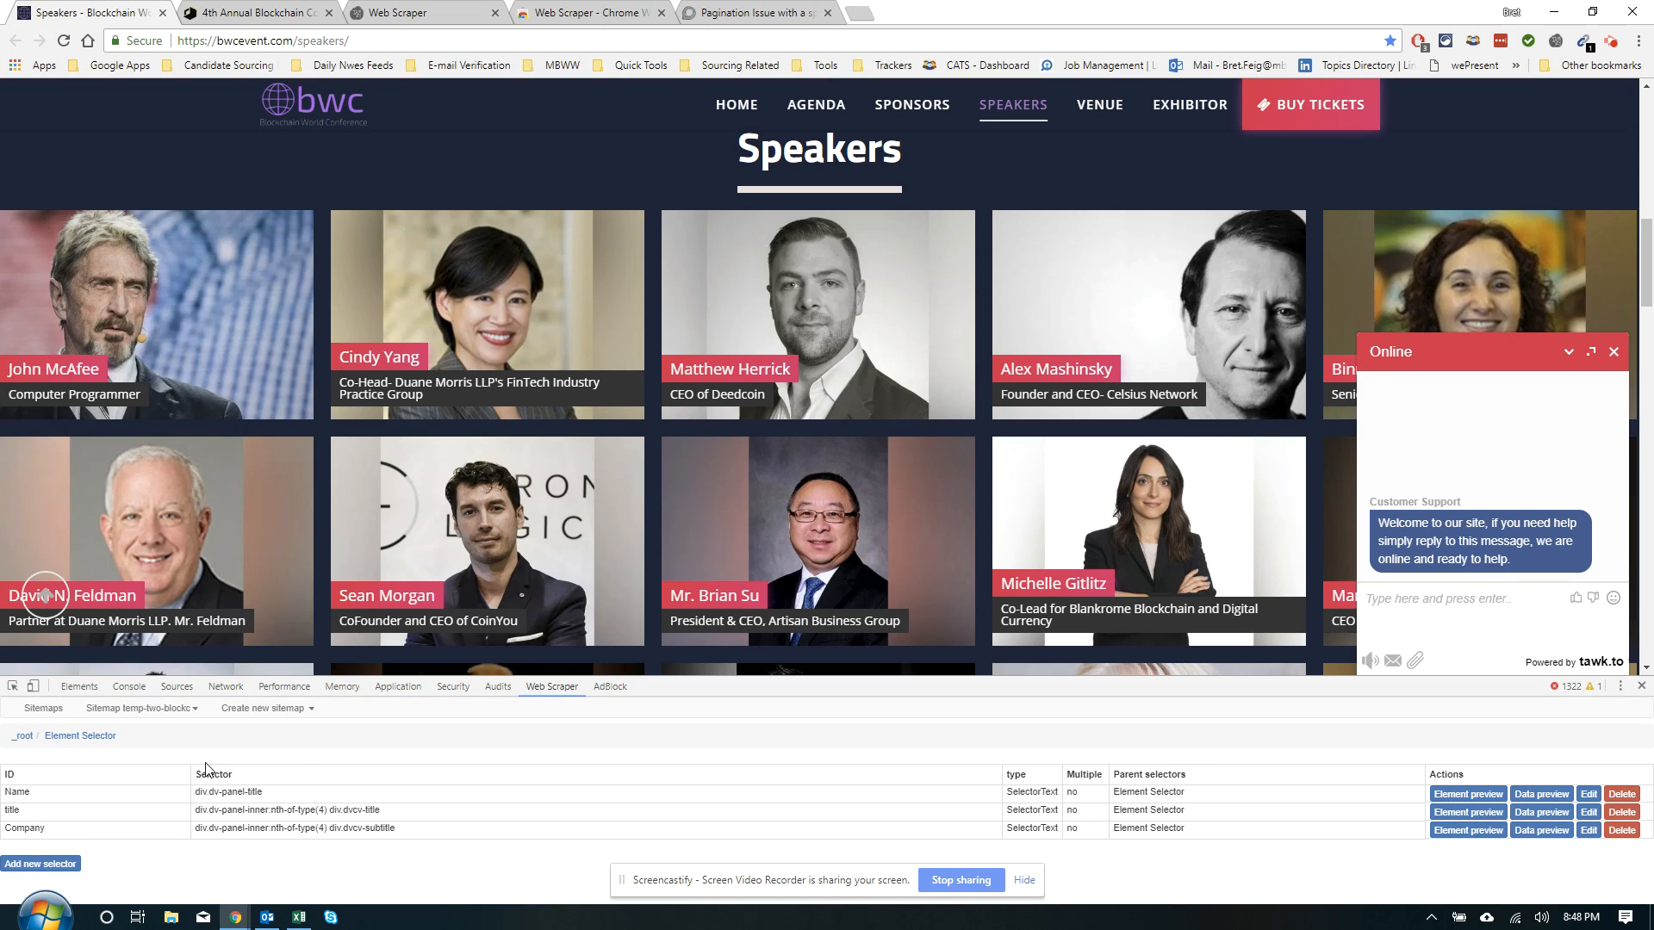
pyautogui.click(24, 738)
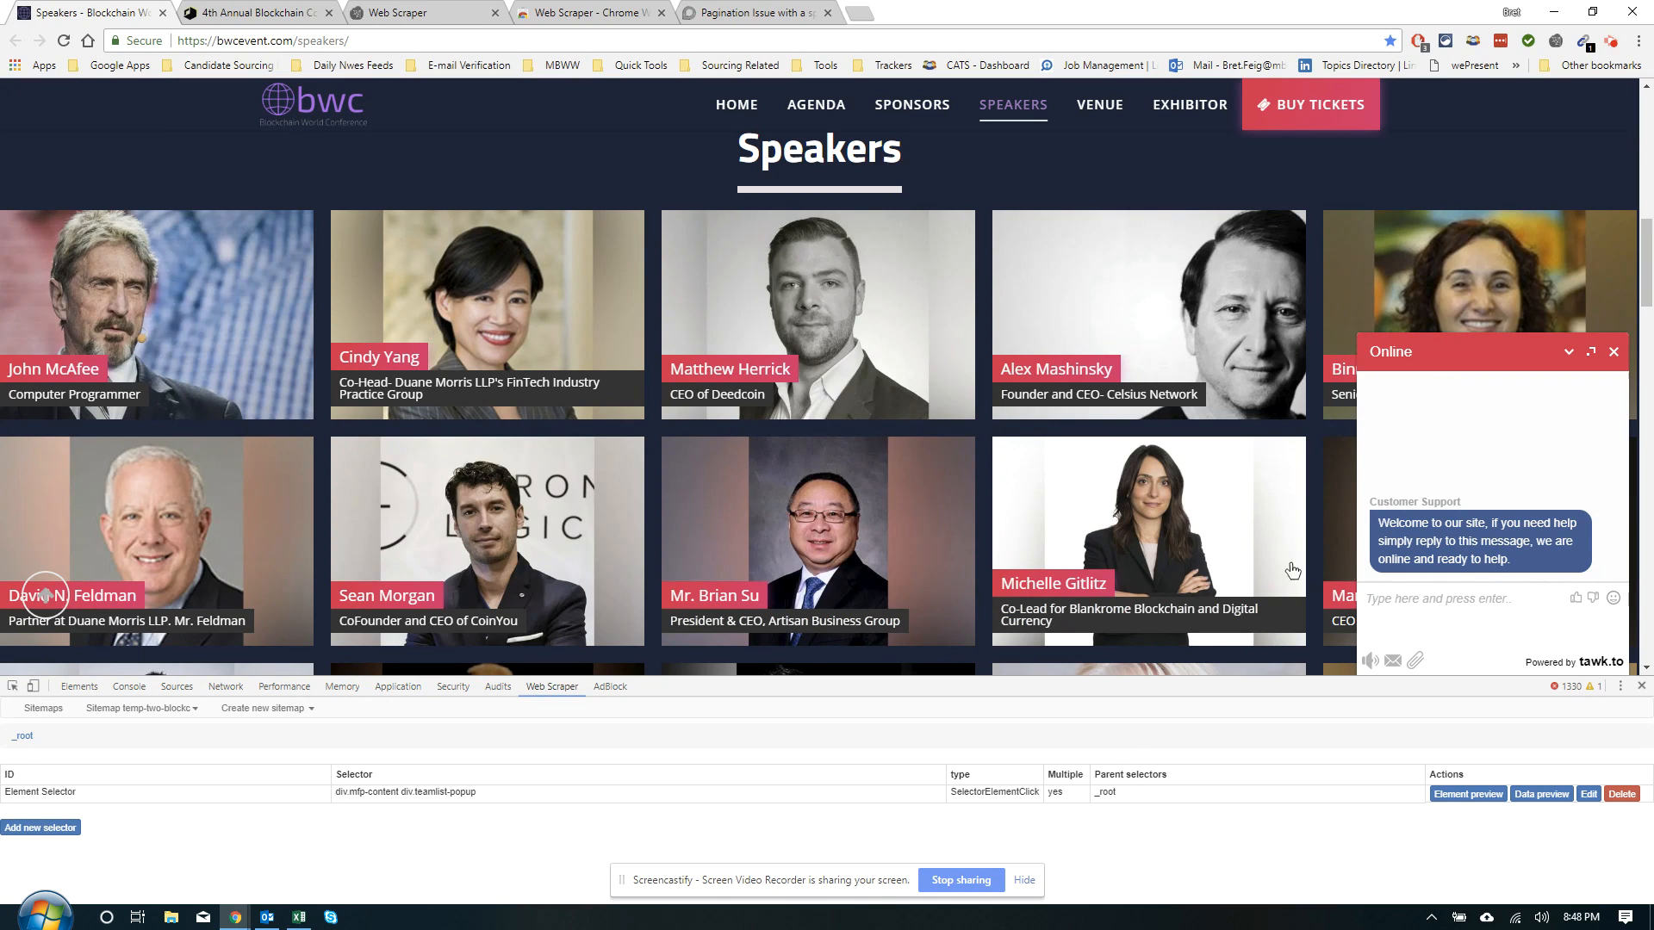
# Start scraping with a 2000 ms request interval and 1000 ms page load delay
pyautogui.click(149, 706)
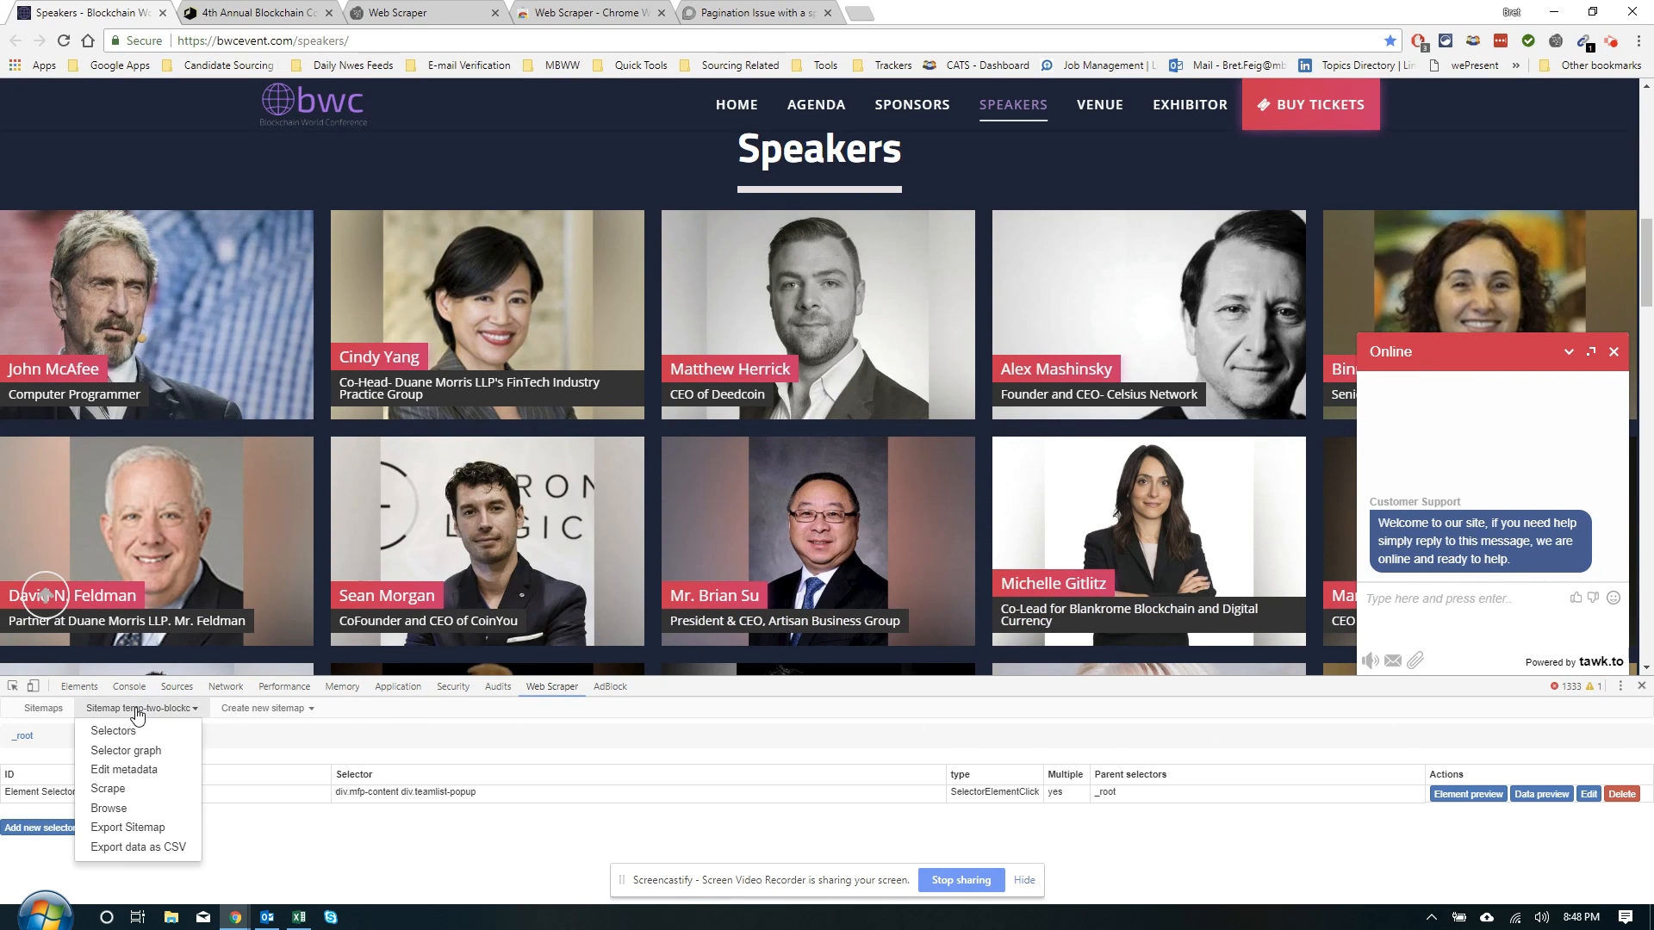
pyautogui.click(112, 791)
pyautogui.moveTo(172, 758); pyautogui.dragTo(62, 740)
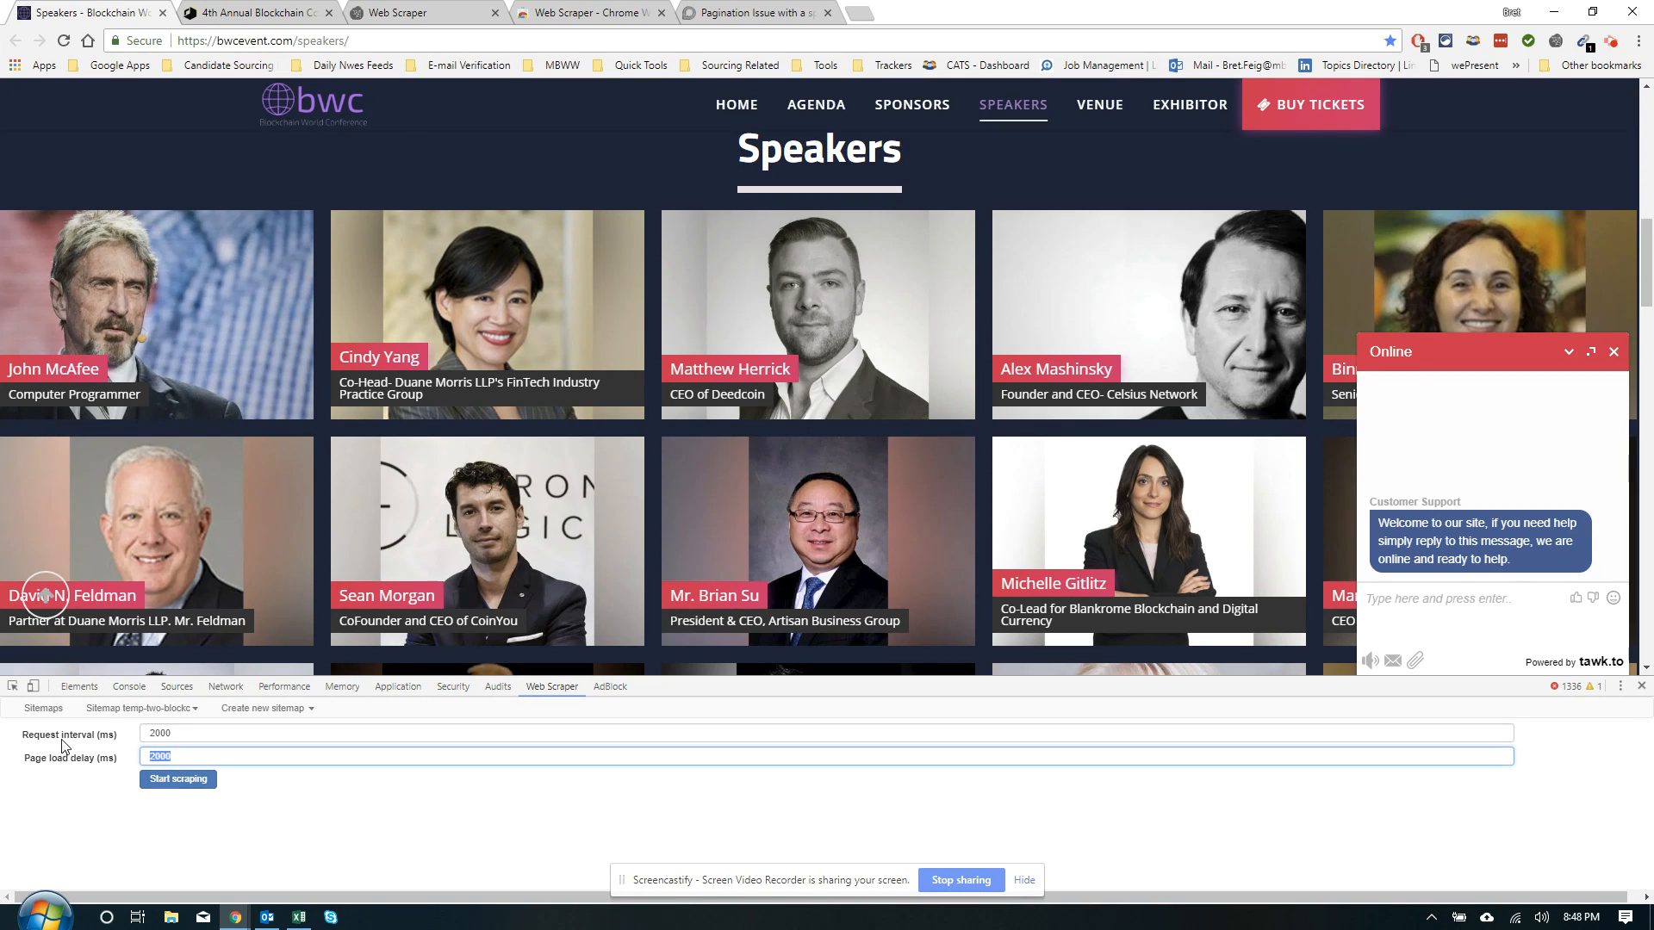
pyautogui.write('1000')
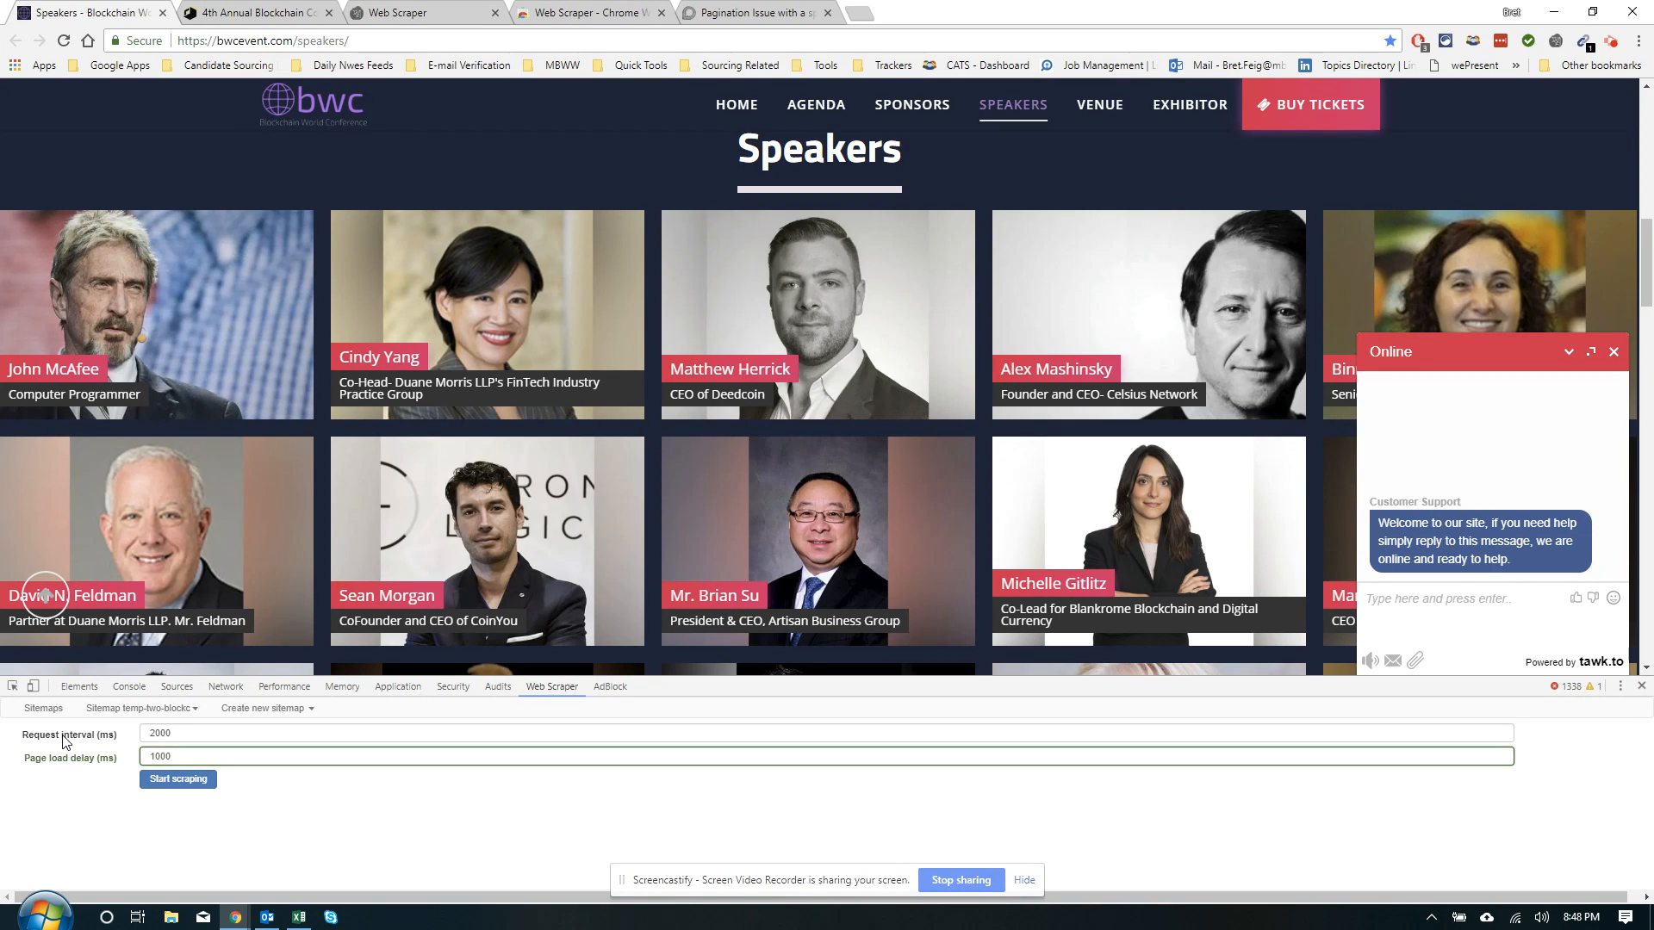
pyautogui.click(177, 779)
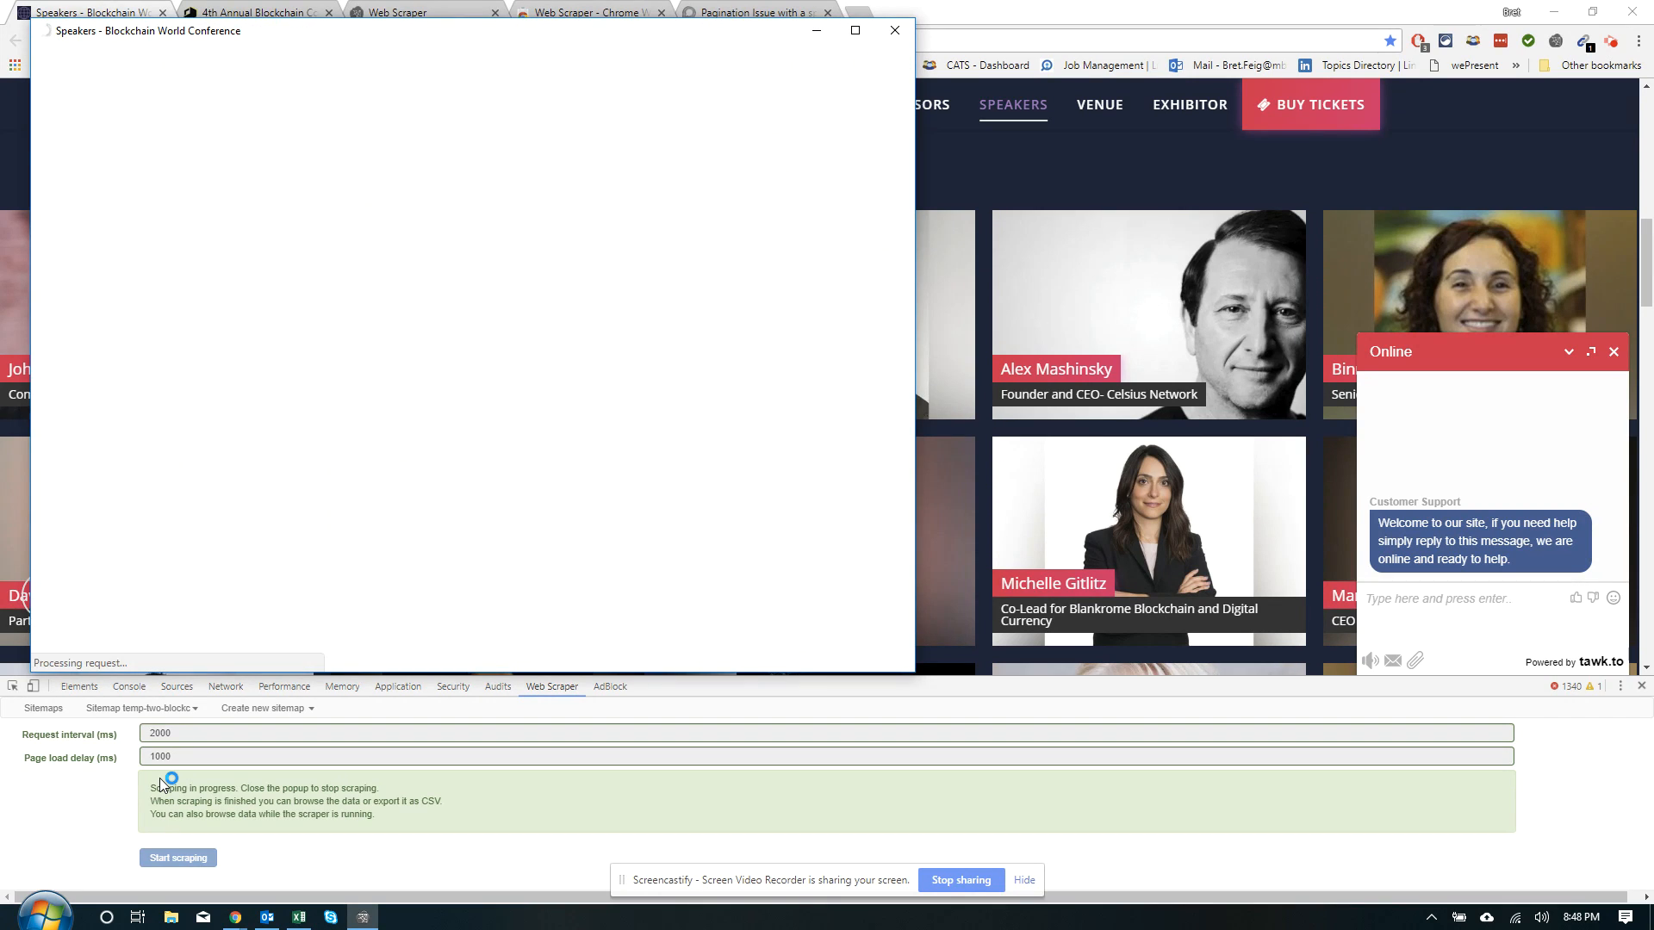
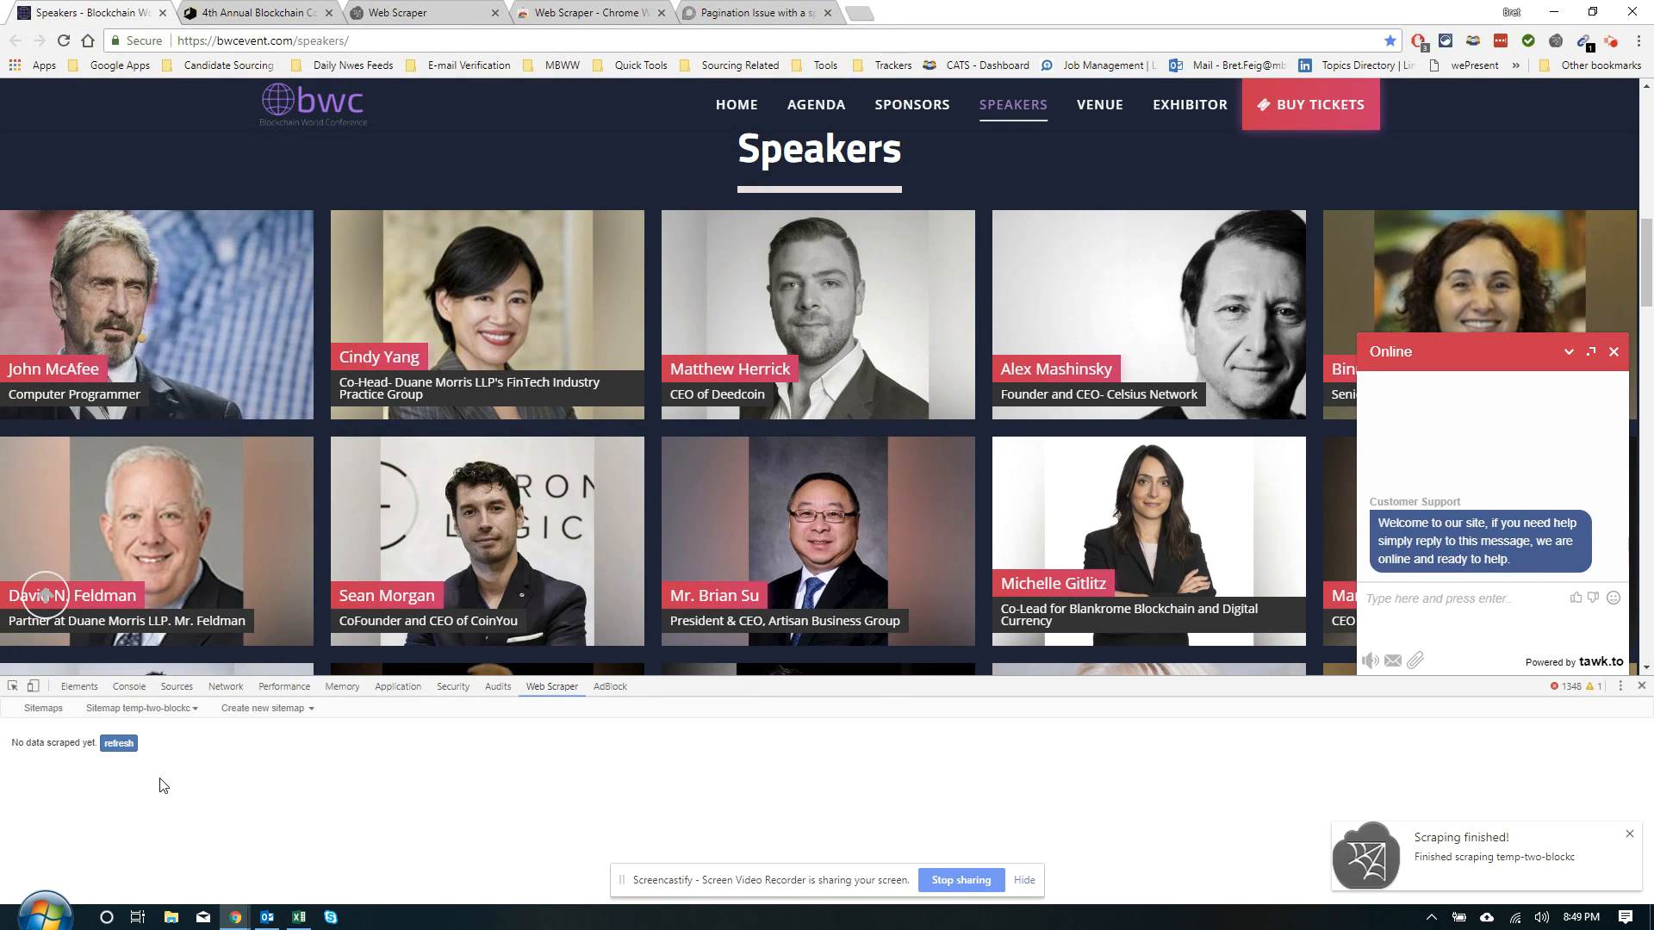
# Refresh the scraped data and scroll through the speaker rows with their Name, title and Company
pyautogui.click(119, 742)
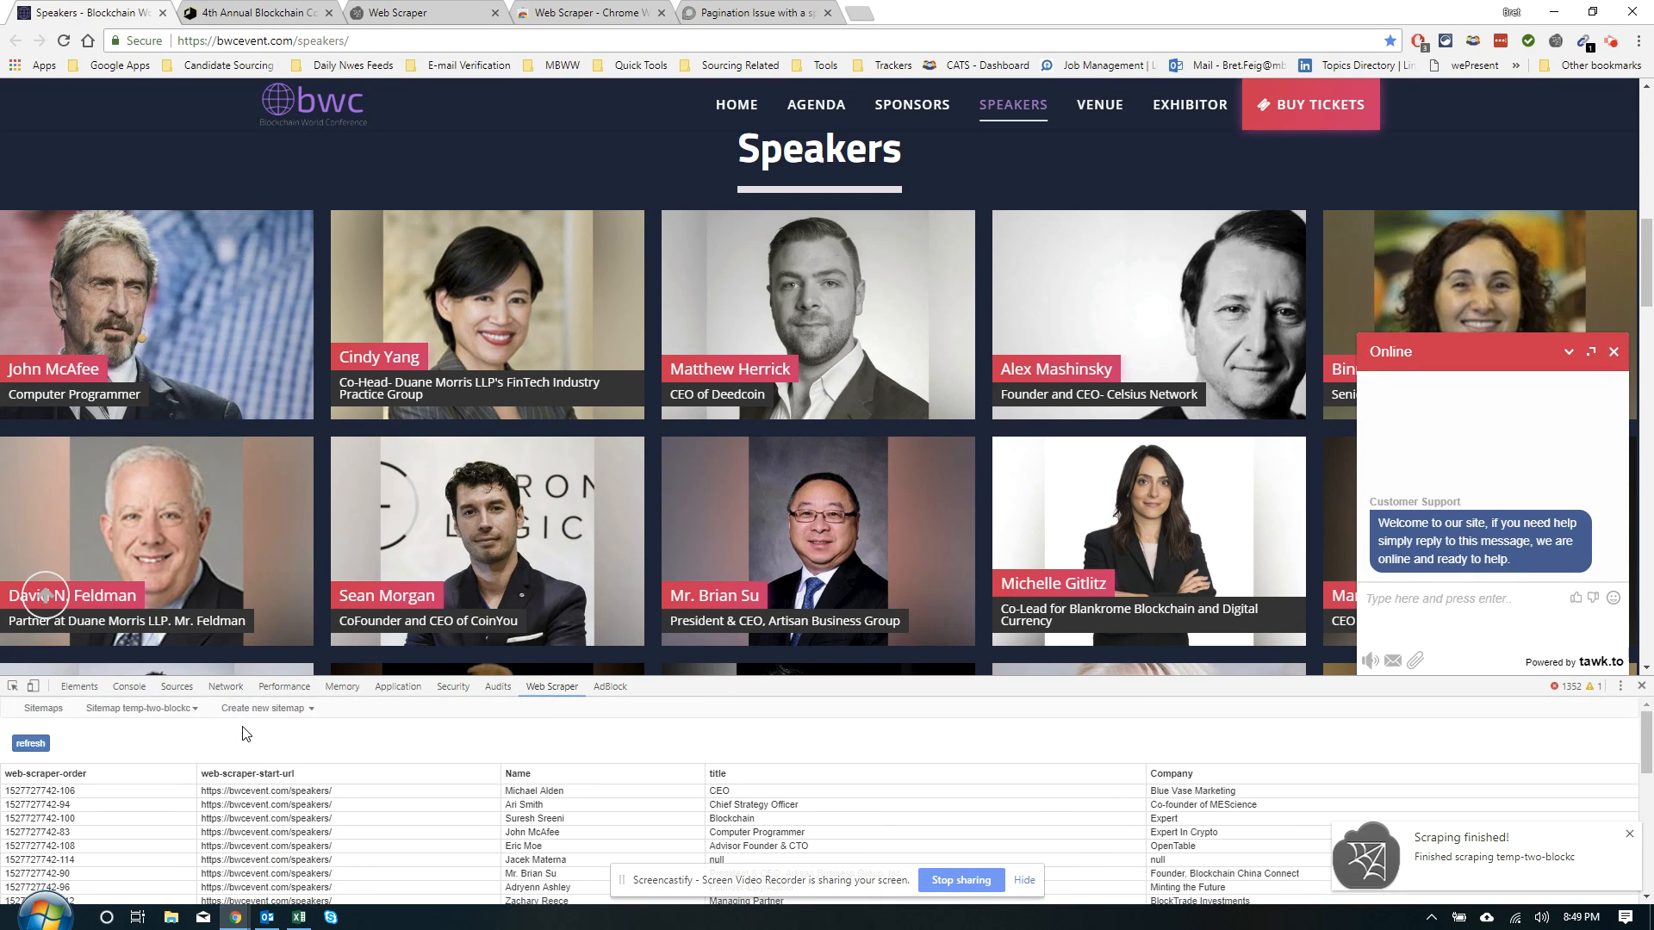
pyautogui.scroll(-3, 971, 768)
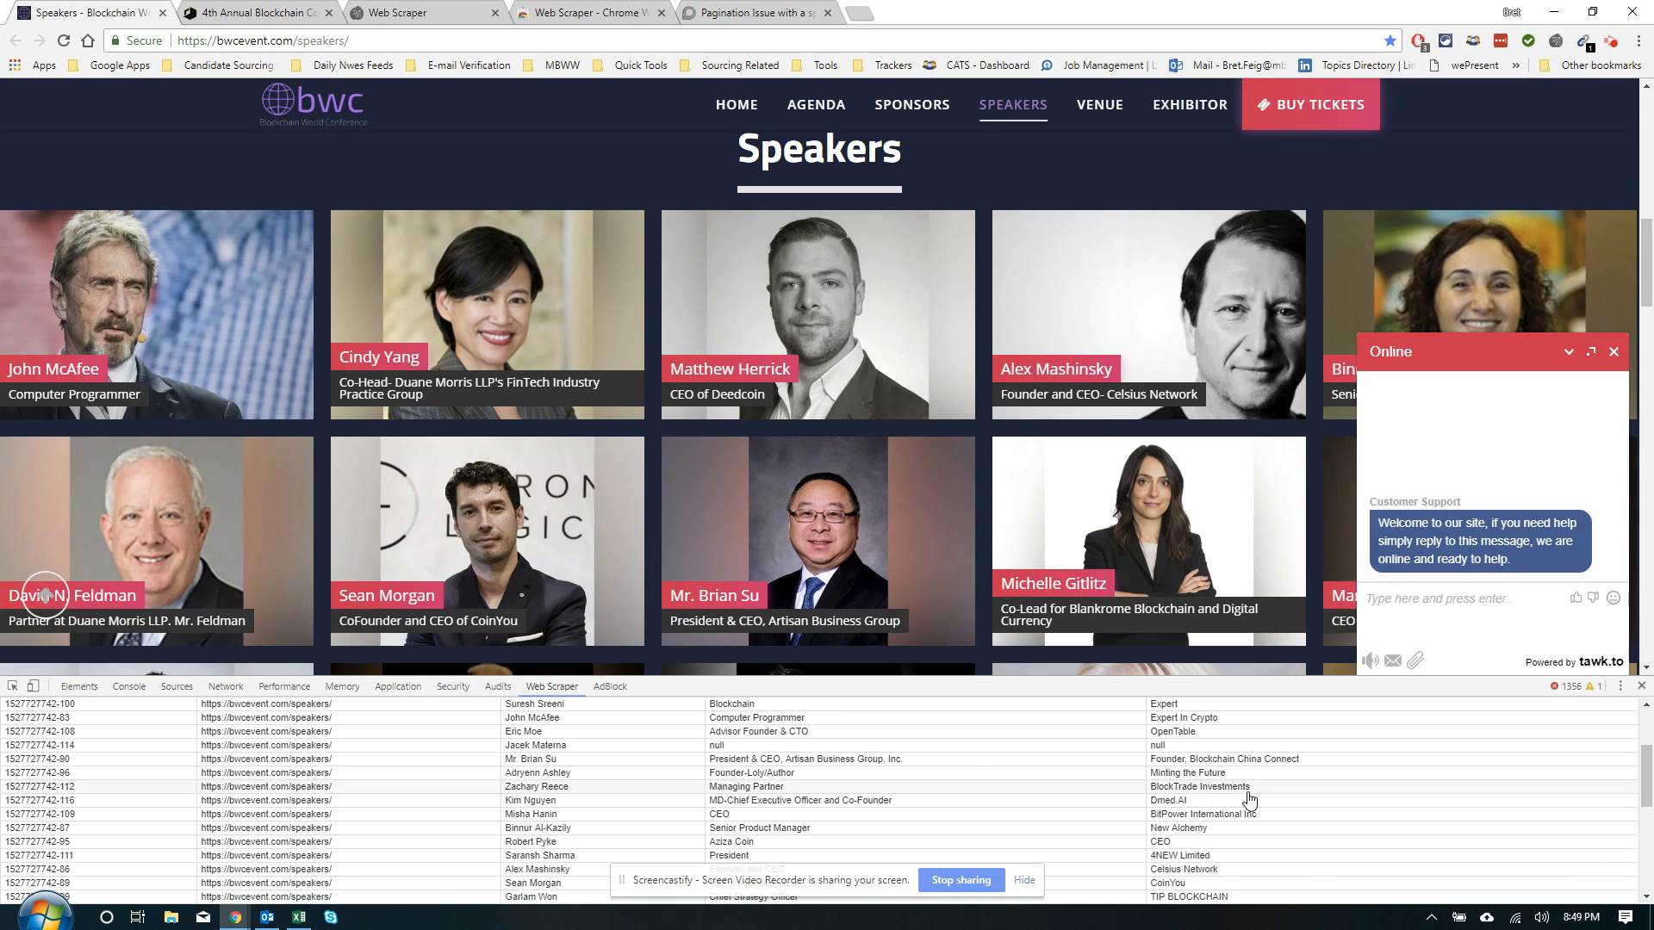
pyautogui.scroll(3, 1325, 853)
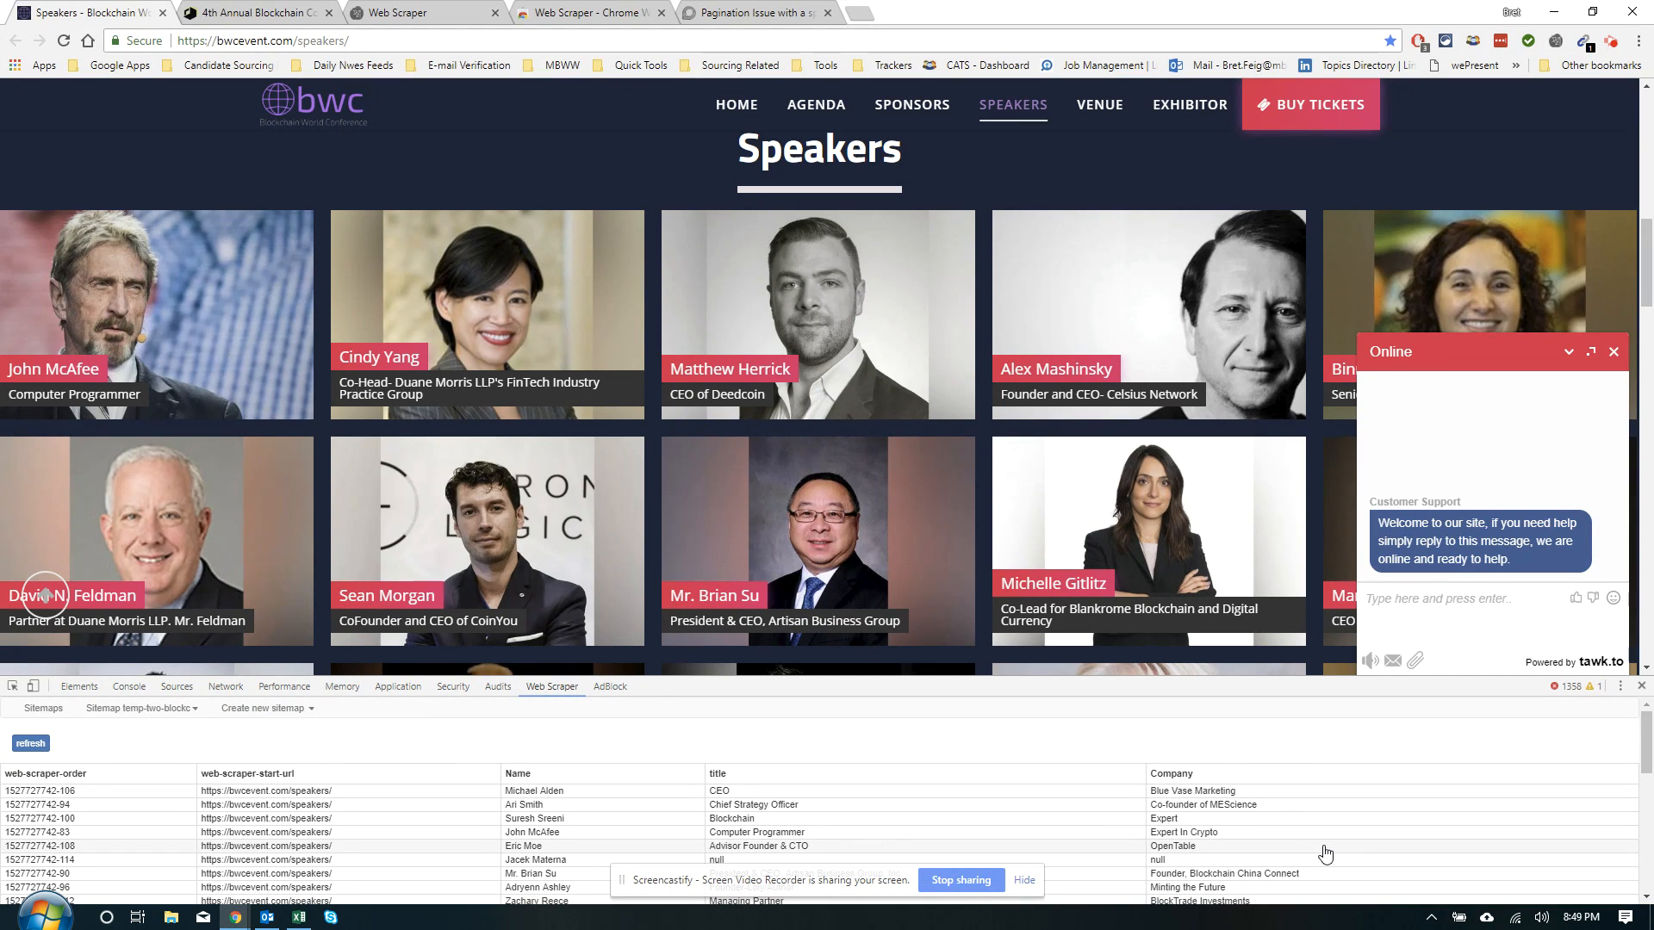
pyautogui.scroll(-1, 1328, 823)
pyautogui.scroll(-5, 1331, 815)
pyautogui.scroll(5, 1331, 815)
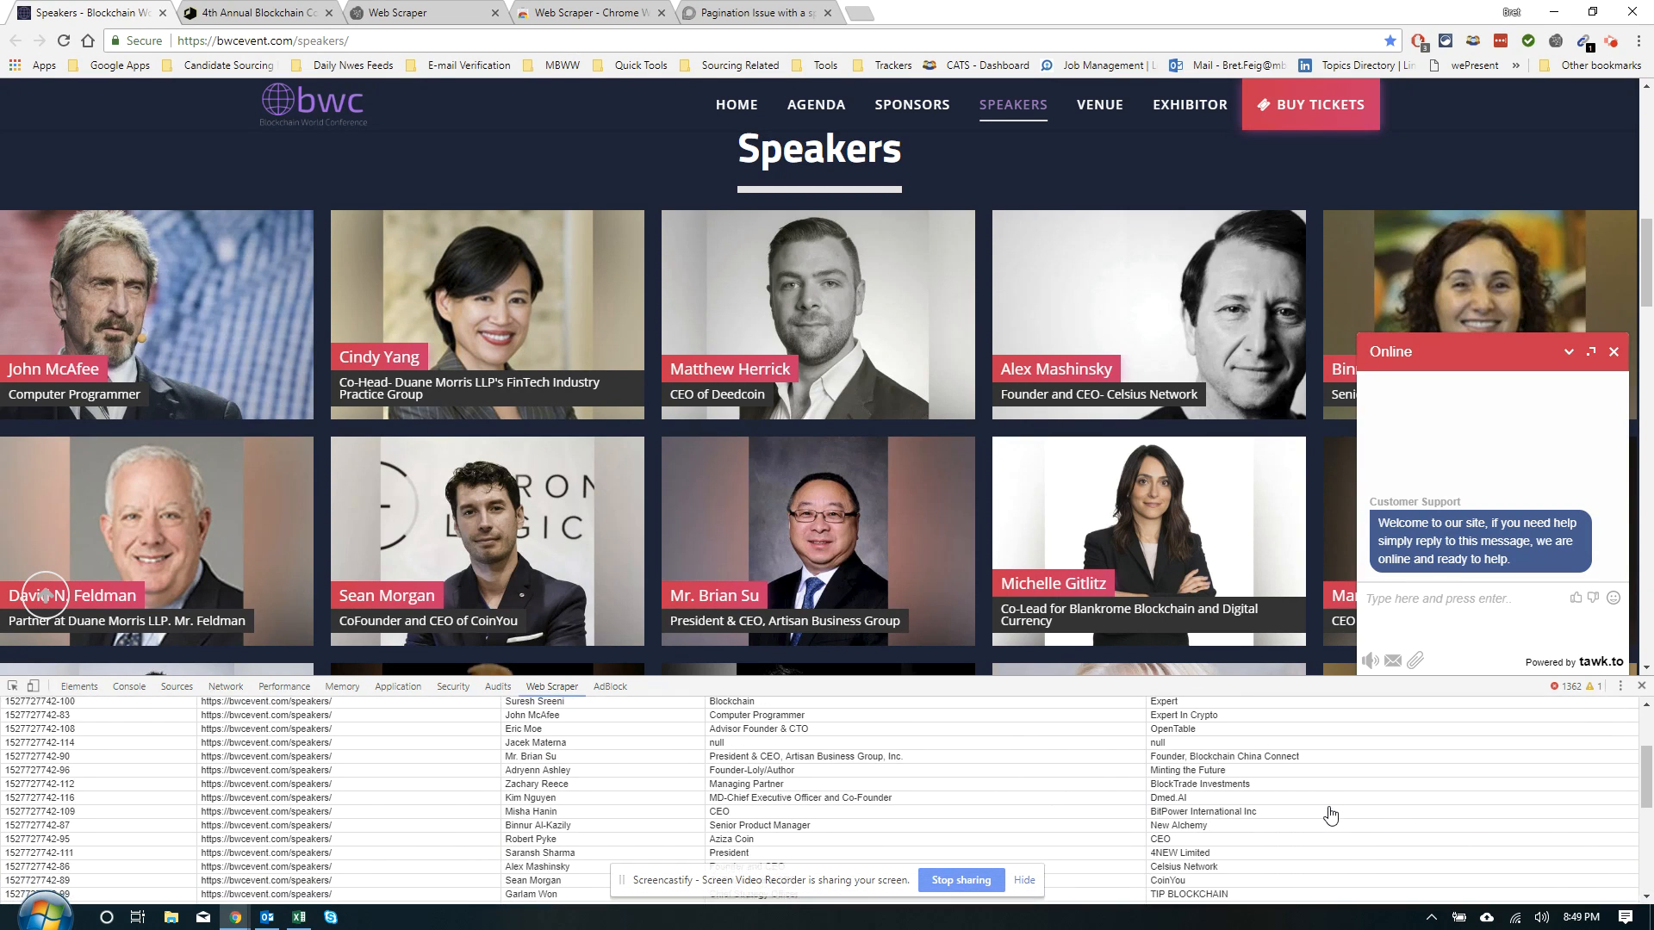
pyautogui.scroll(-1, 1331, 814)
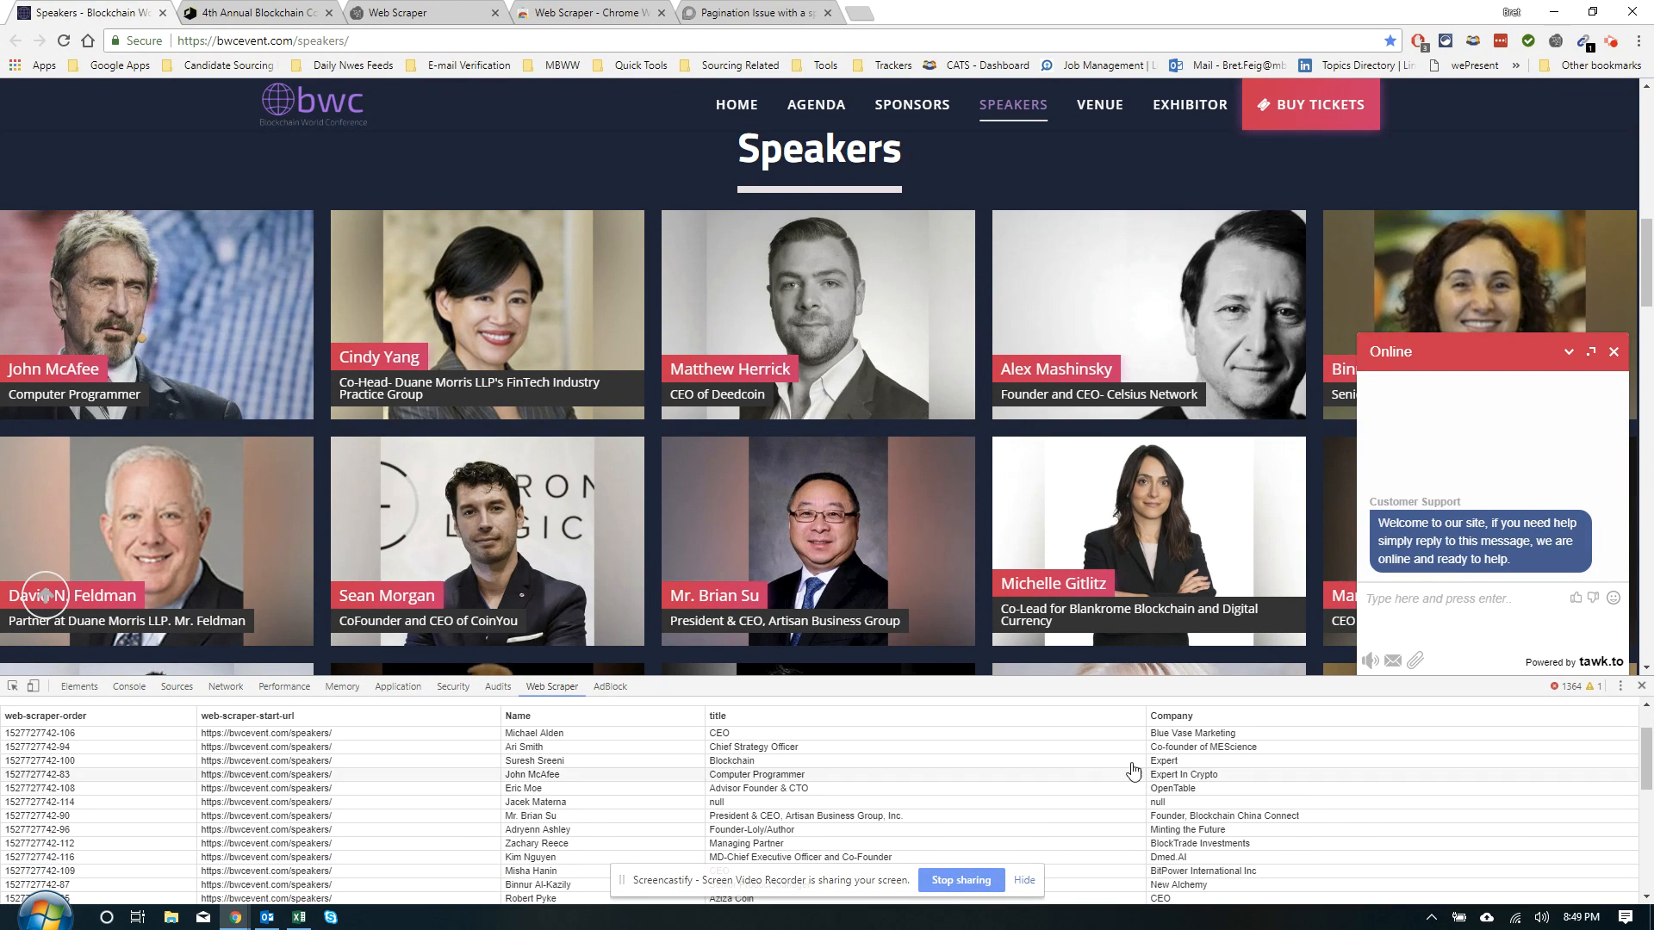
pyautogui.scroll(-3, 1458, 780)
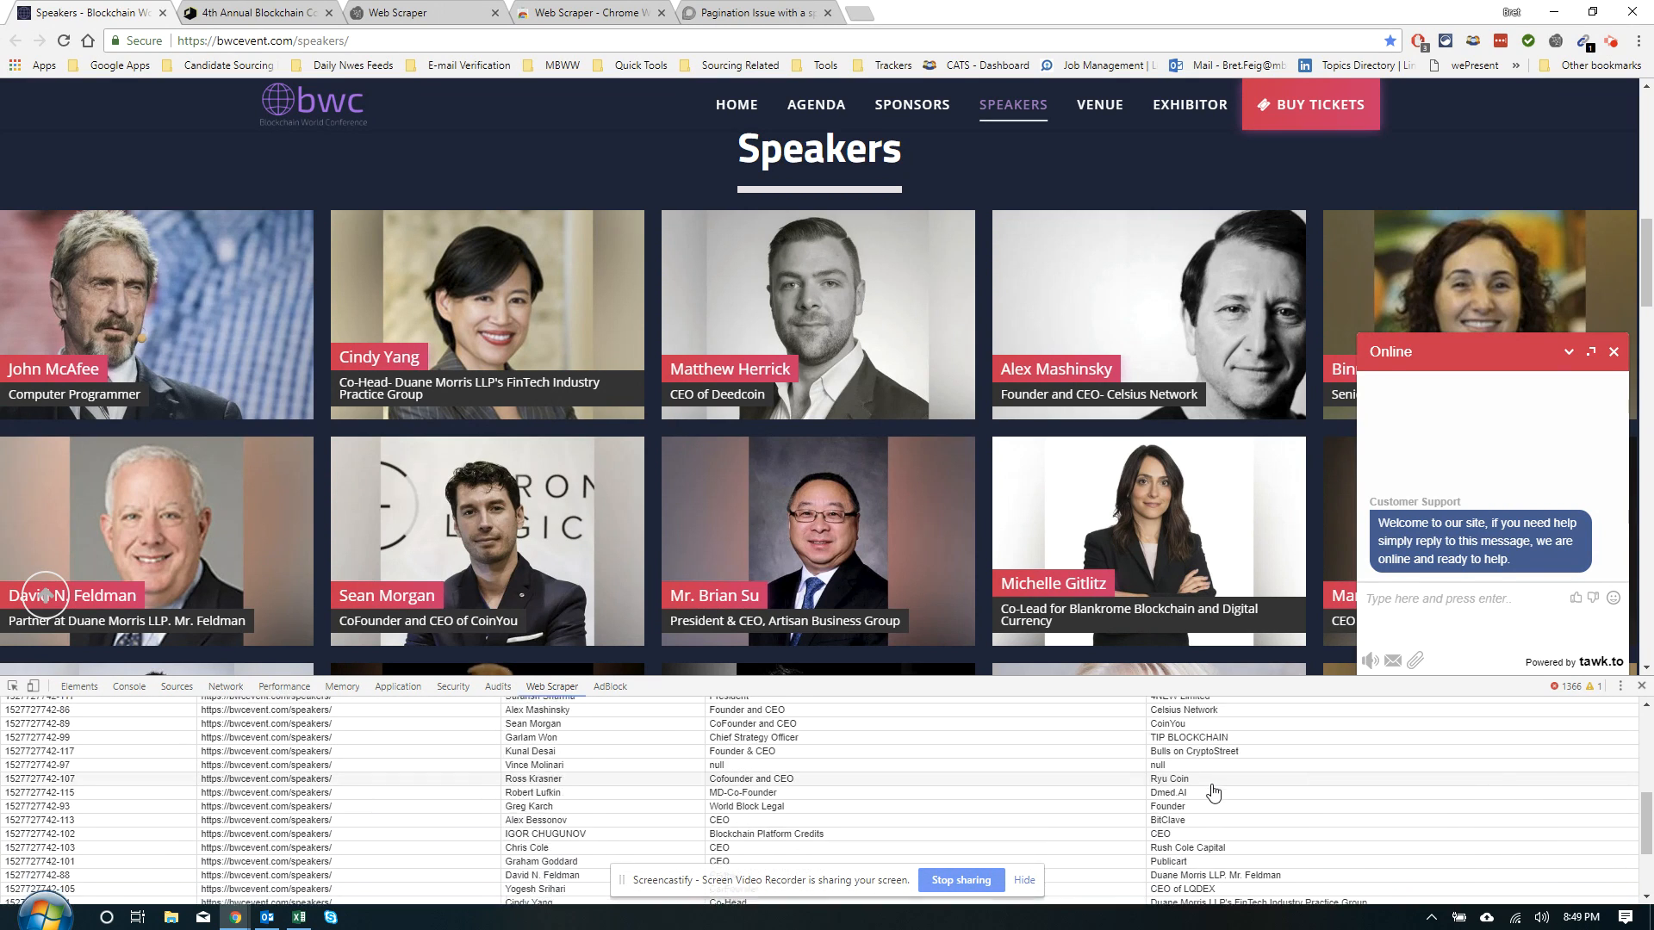
pyautogui.click(162, 13)
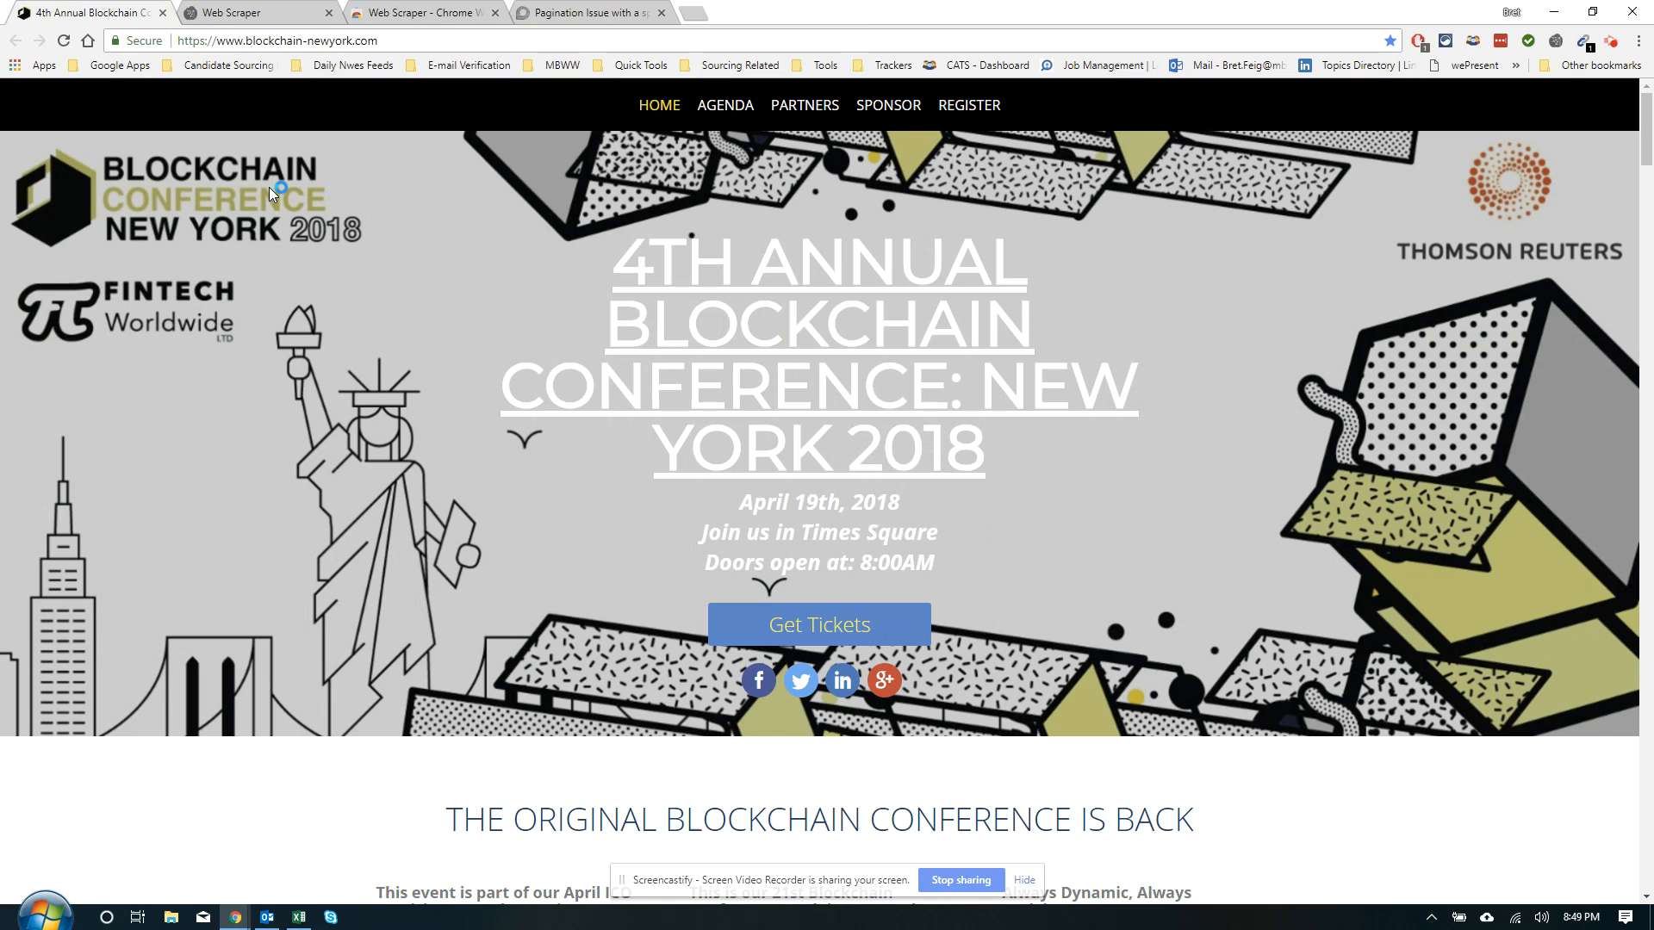
pyautogui.scroll(-5, 268, 258)
pyautogui.scroll(-10, 266, 284)
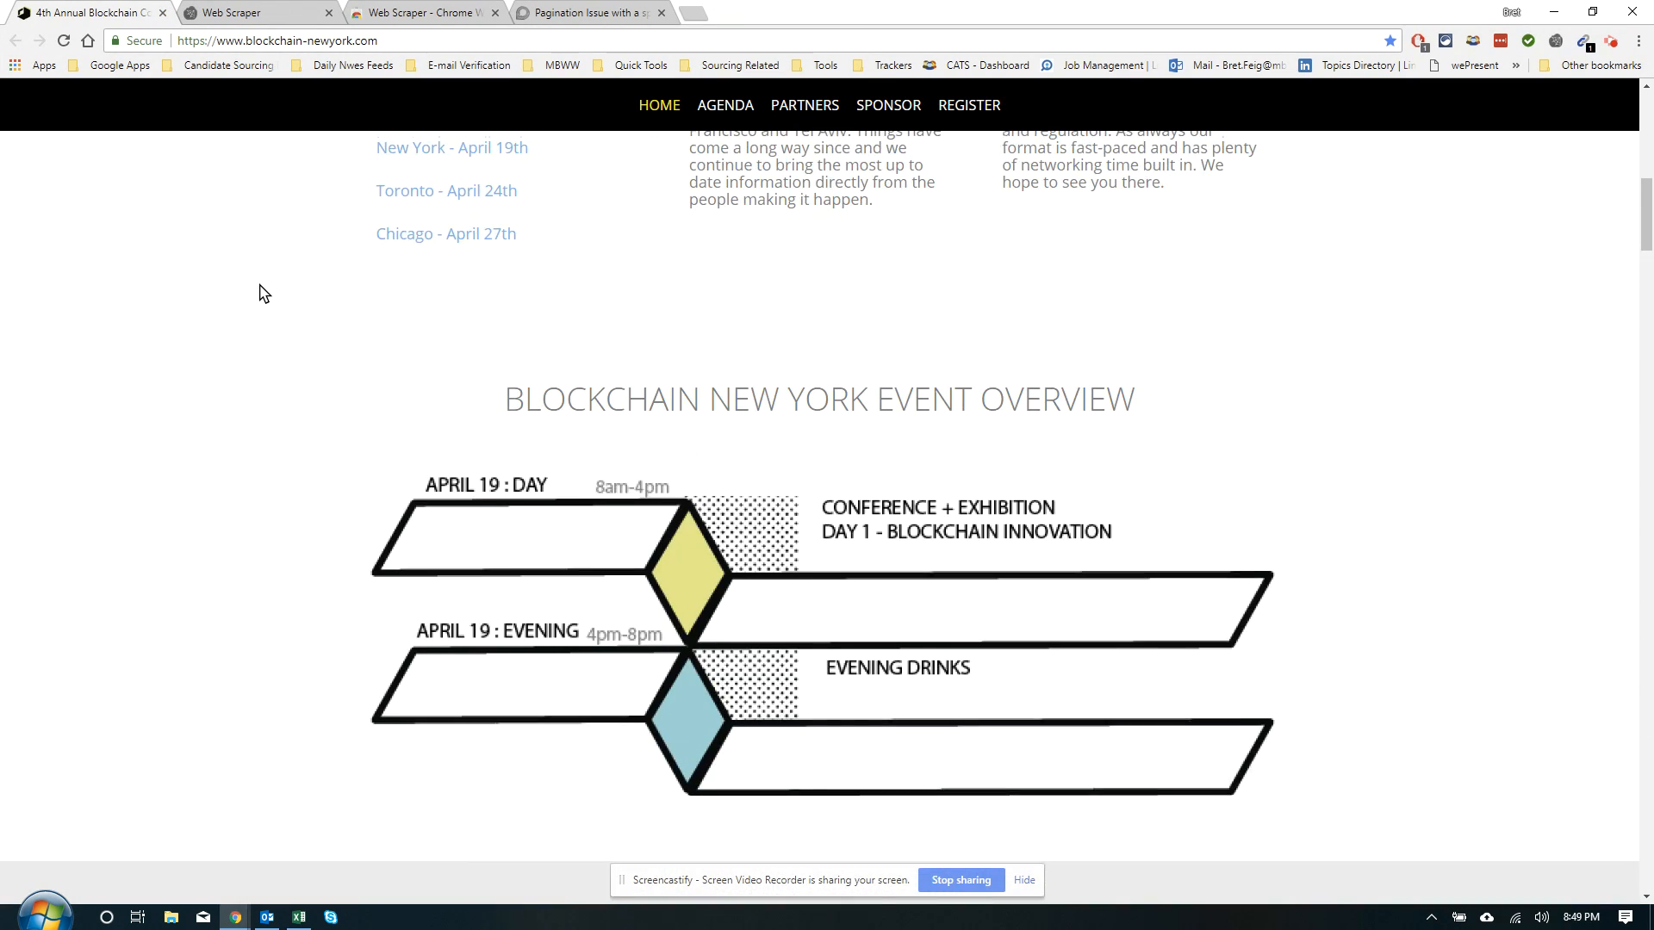
pyautogui.scroll(-2, 260, 294)
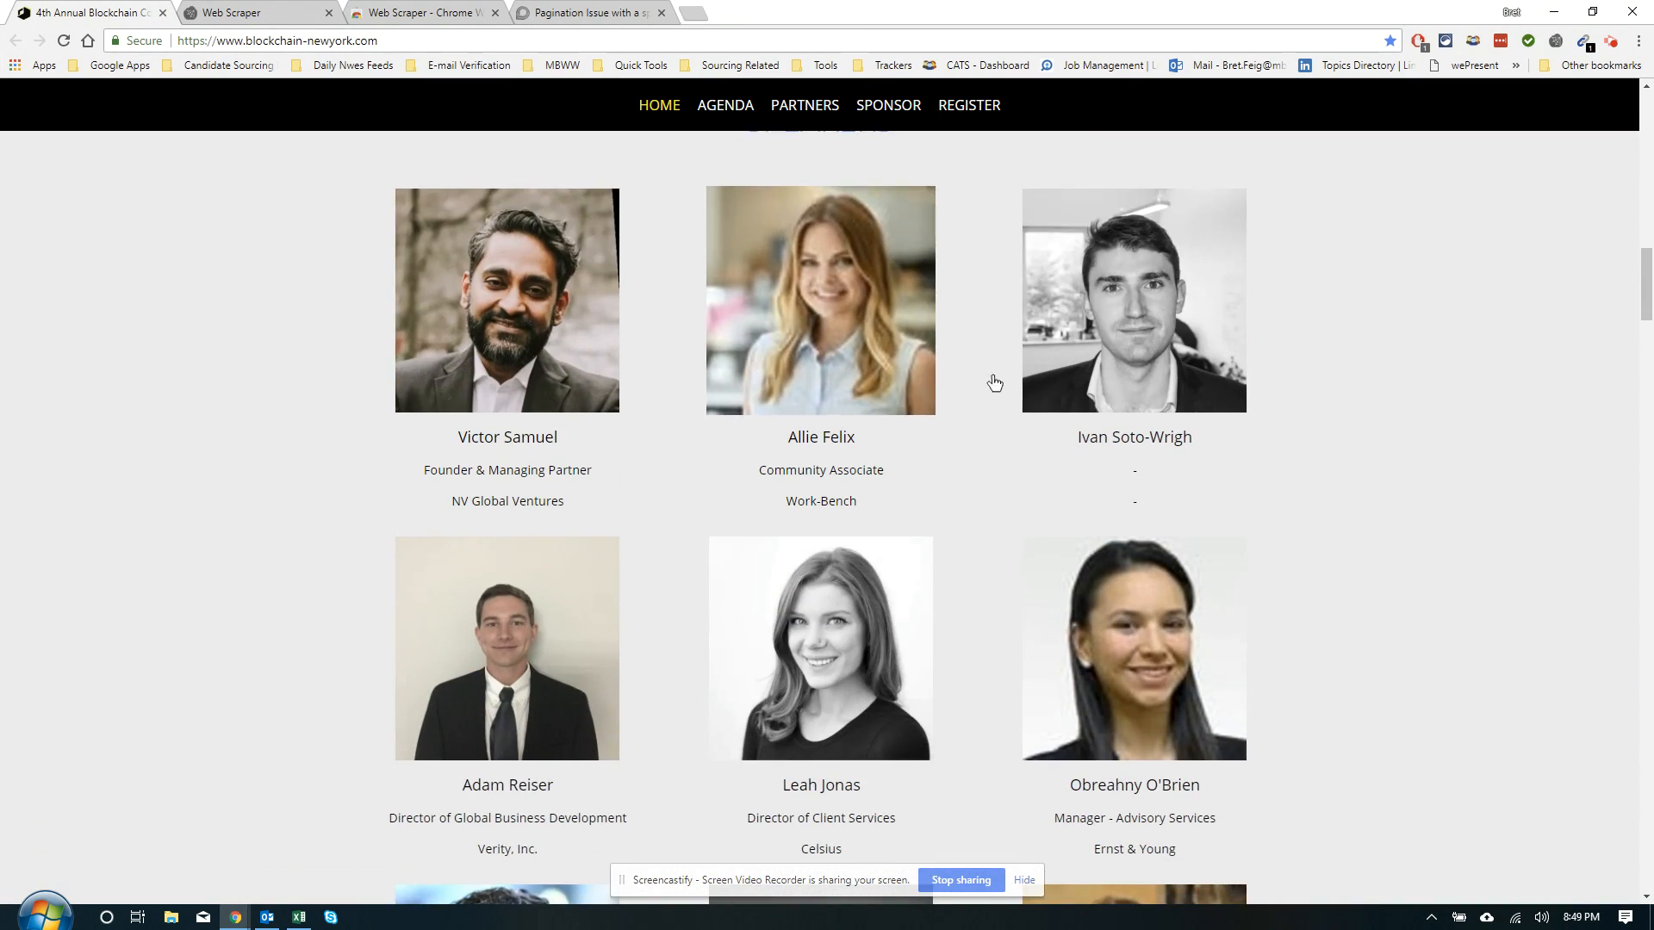
pyautogui.moveTo(480, 446); pyautogui.dragTo(630, 504)
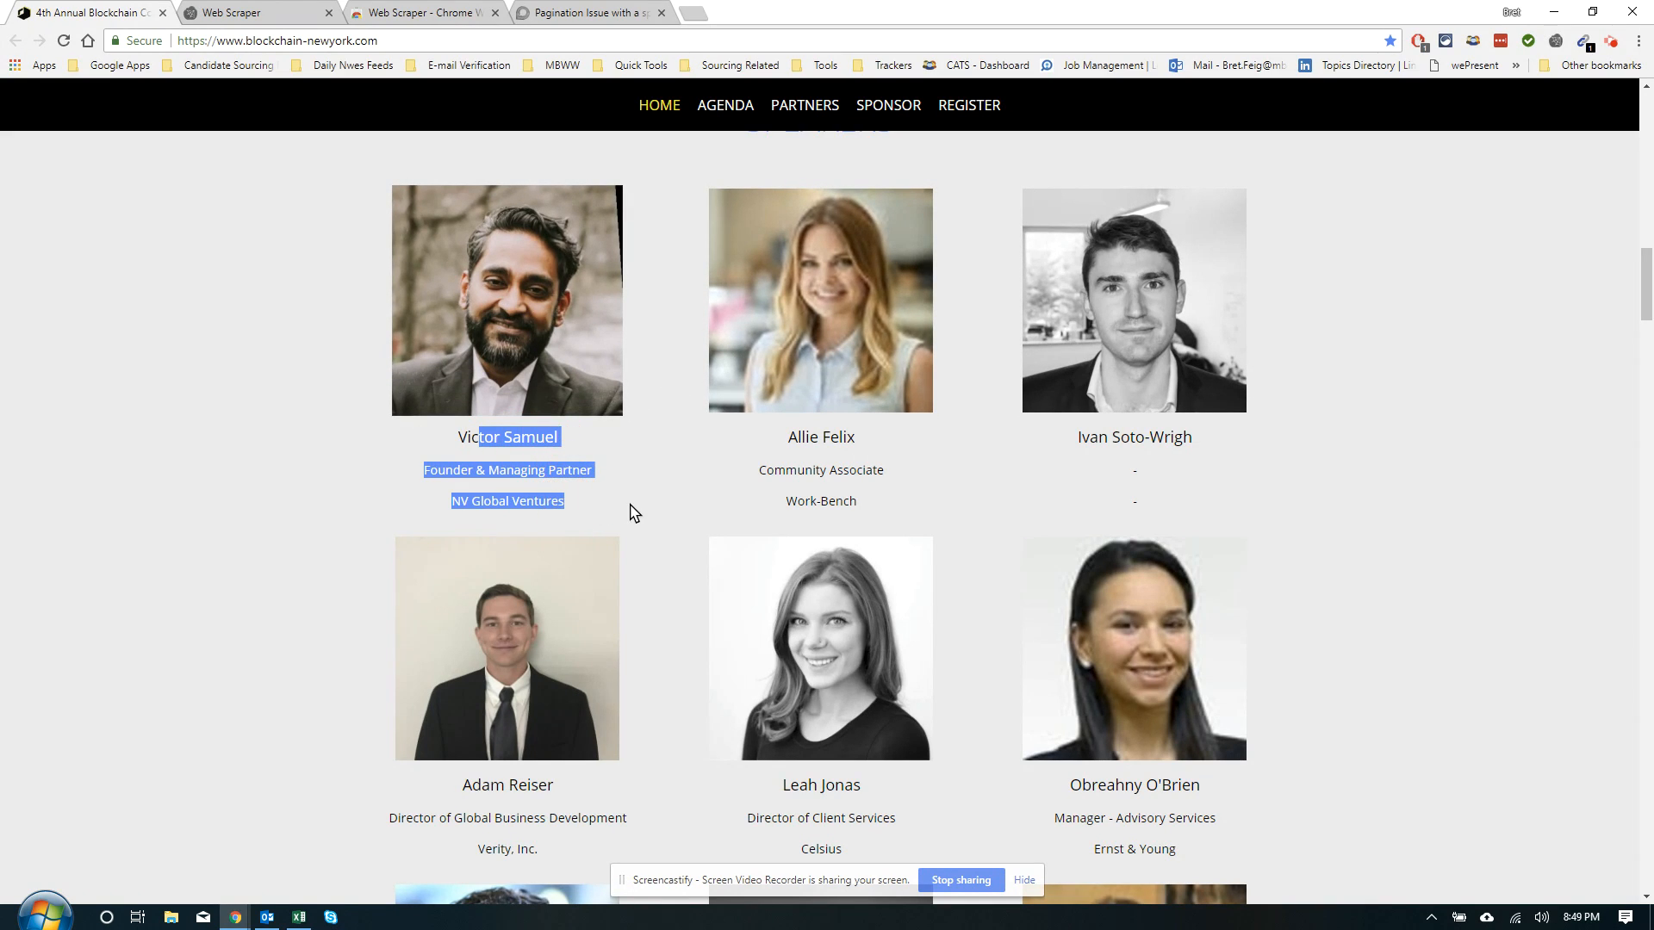
pyautogui.click(516, 360)
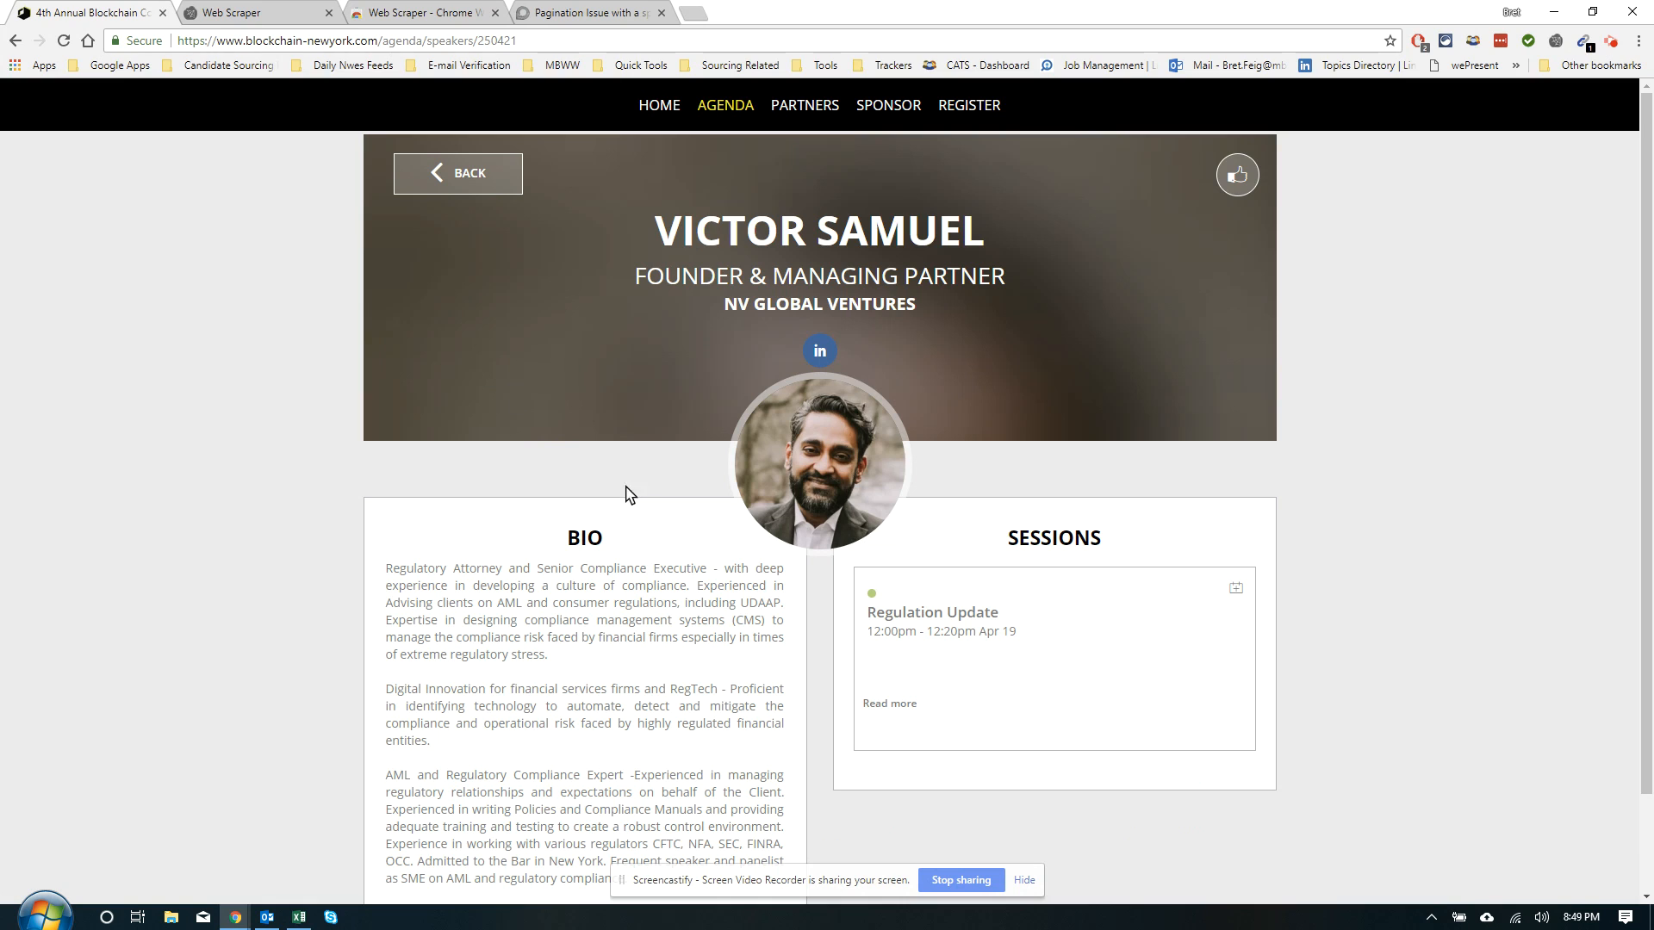
pyautogui.click(16, 41)
# Inspect the Speakers section of the homepage in developer tools
pyautogui.scroll(-6, 439, 478)
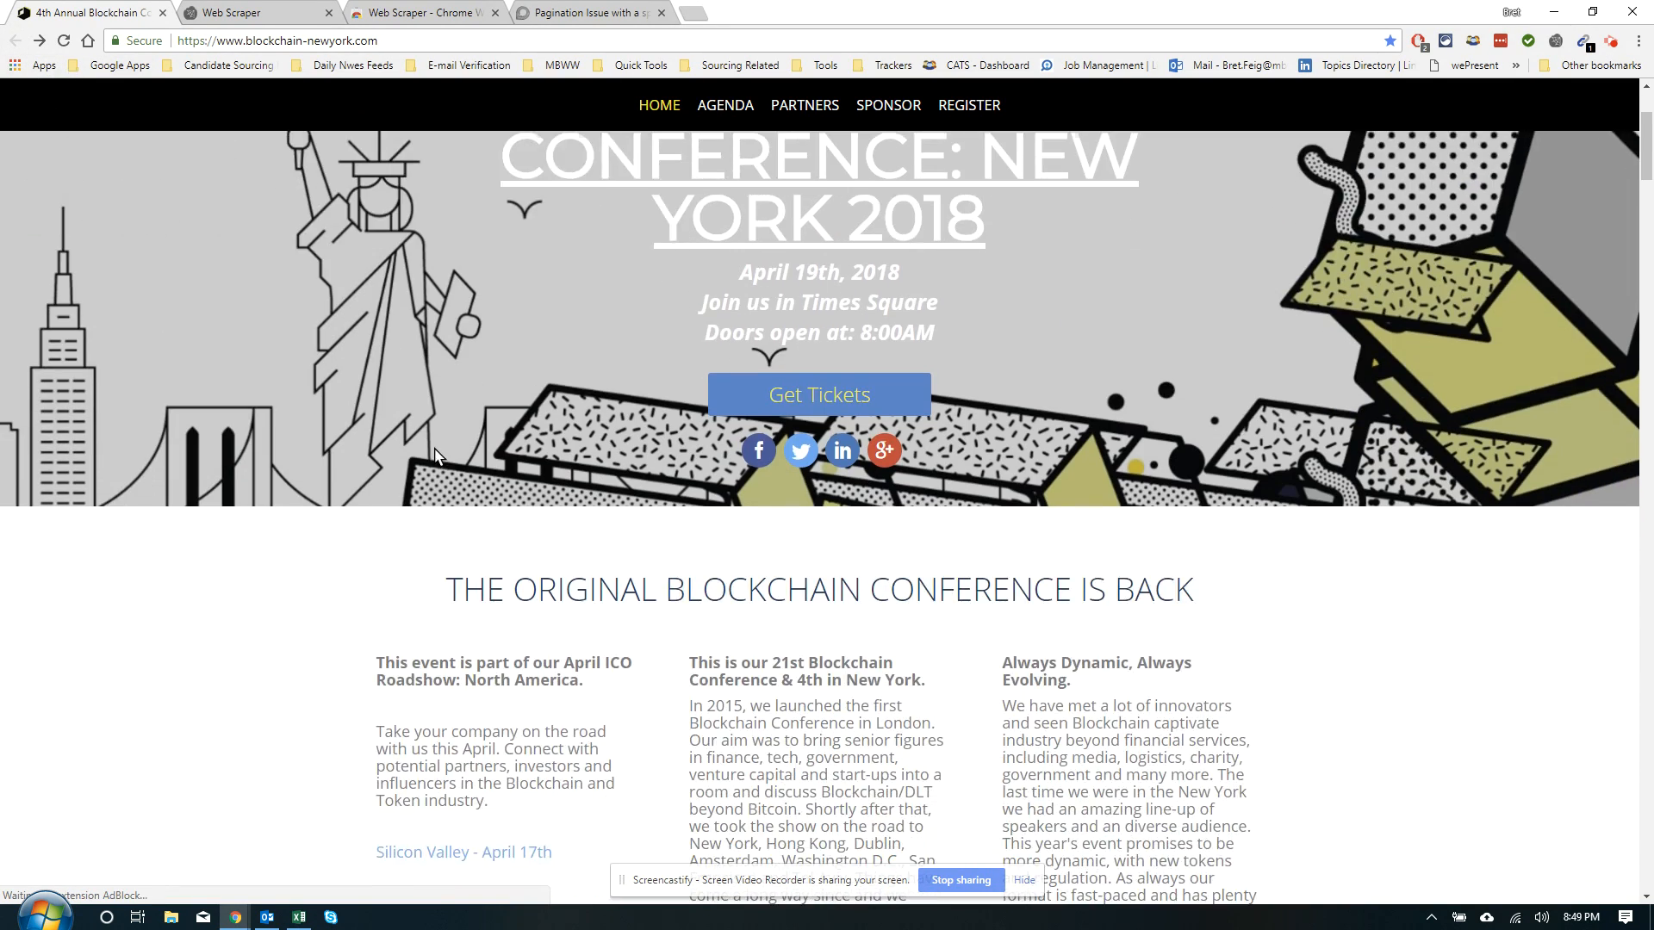
pyautogui.scroll(-10, 437, 478)
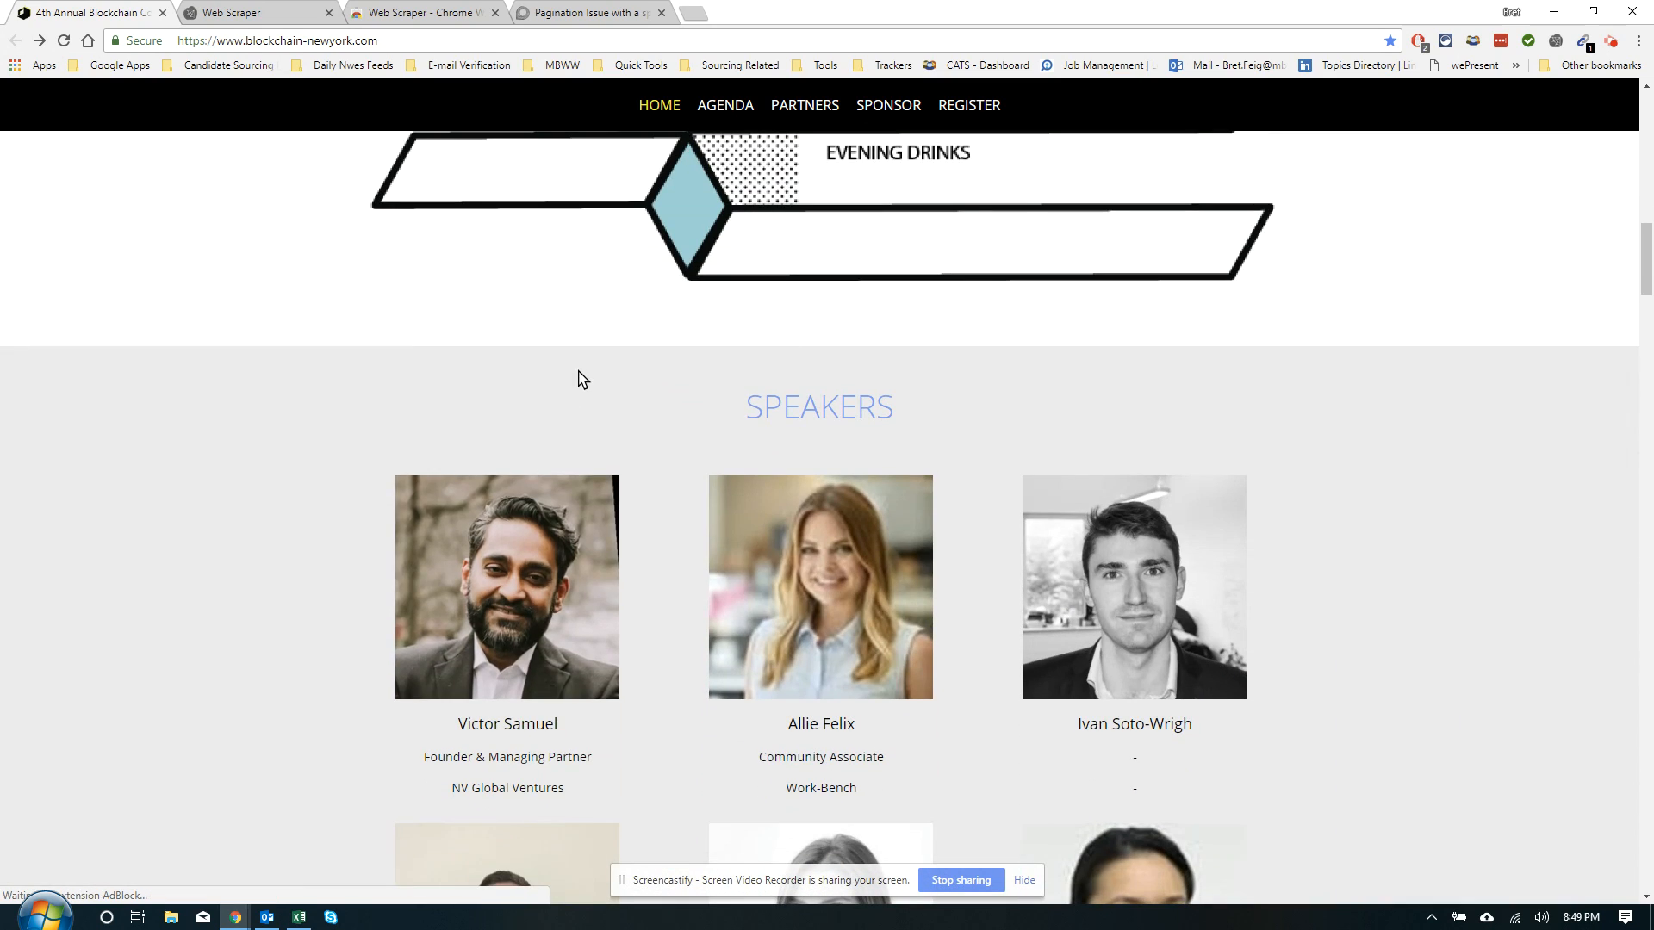
pyautogui.rightClick(578, 377)
pyautogui.click(639, 609)
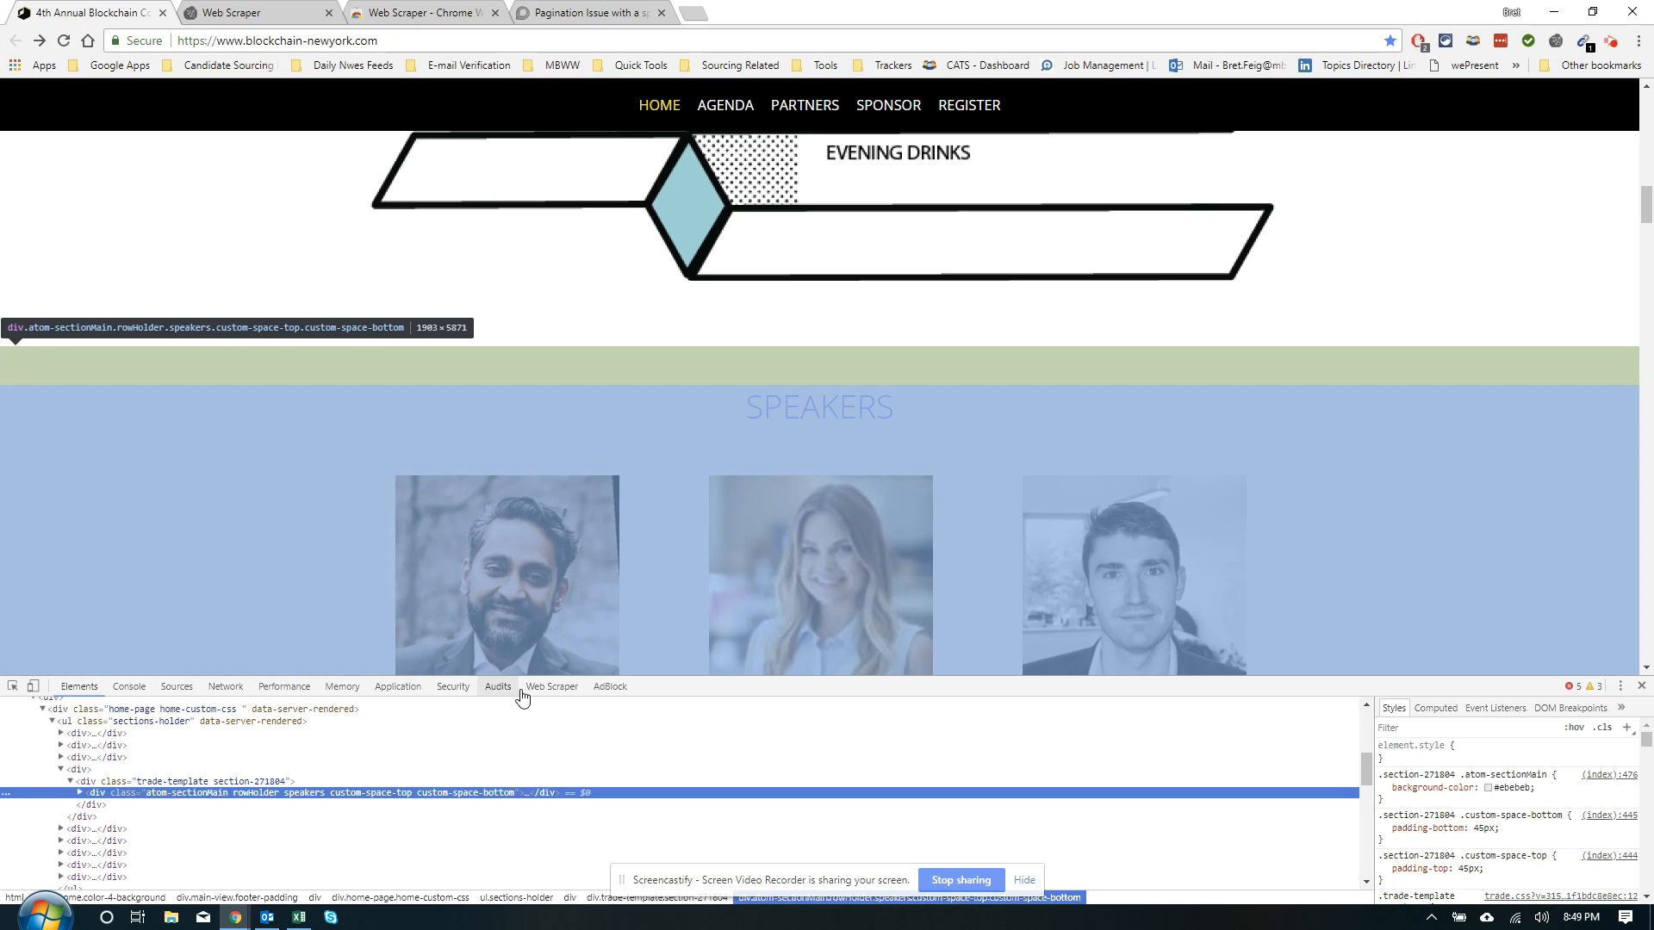
pyautogui.click(551, 687)
pyautogui.click(176, 708)
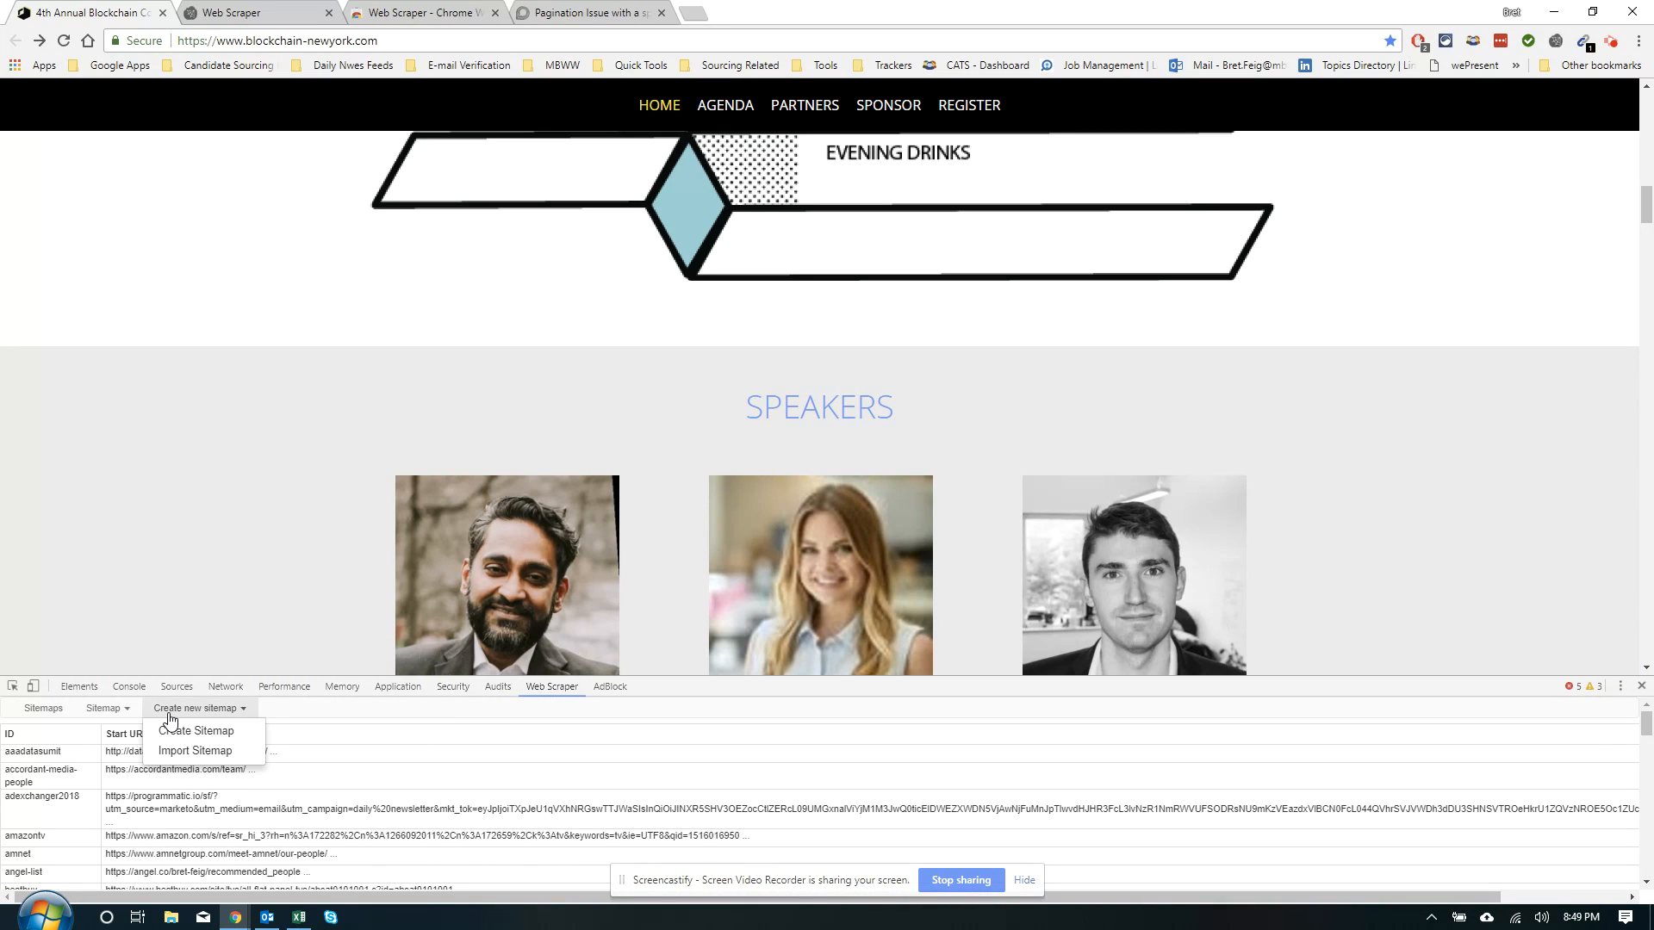
pyautogui.click(170, 731)
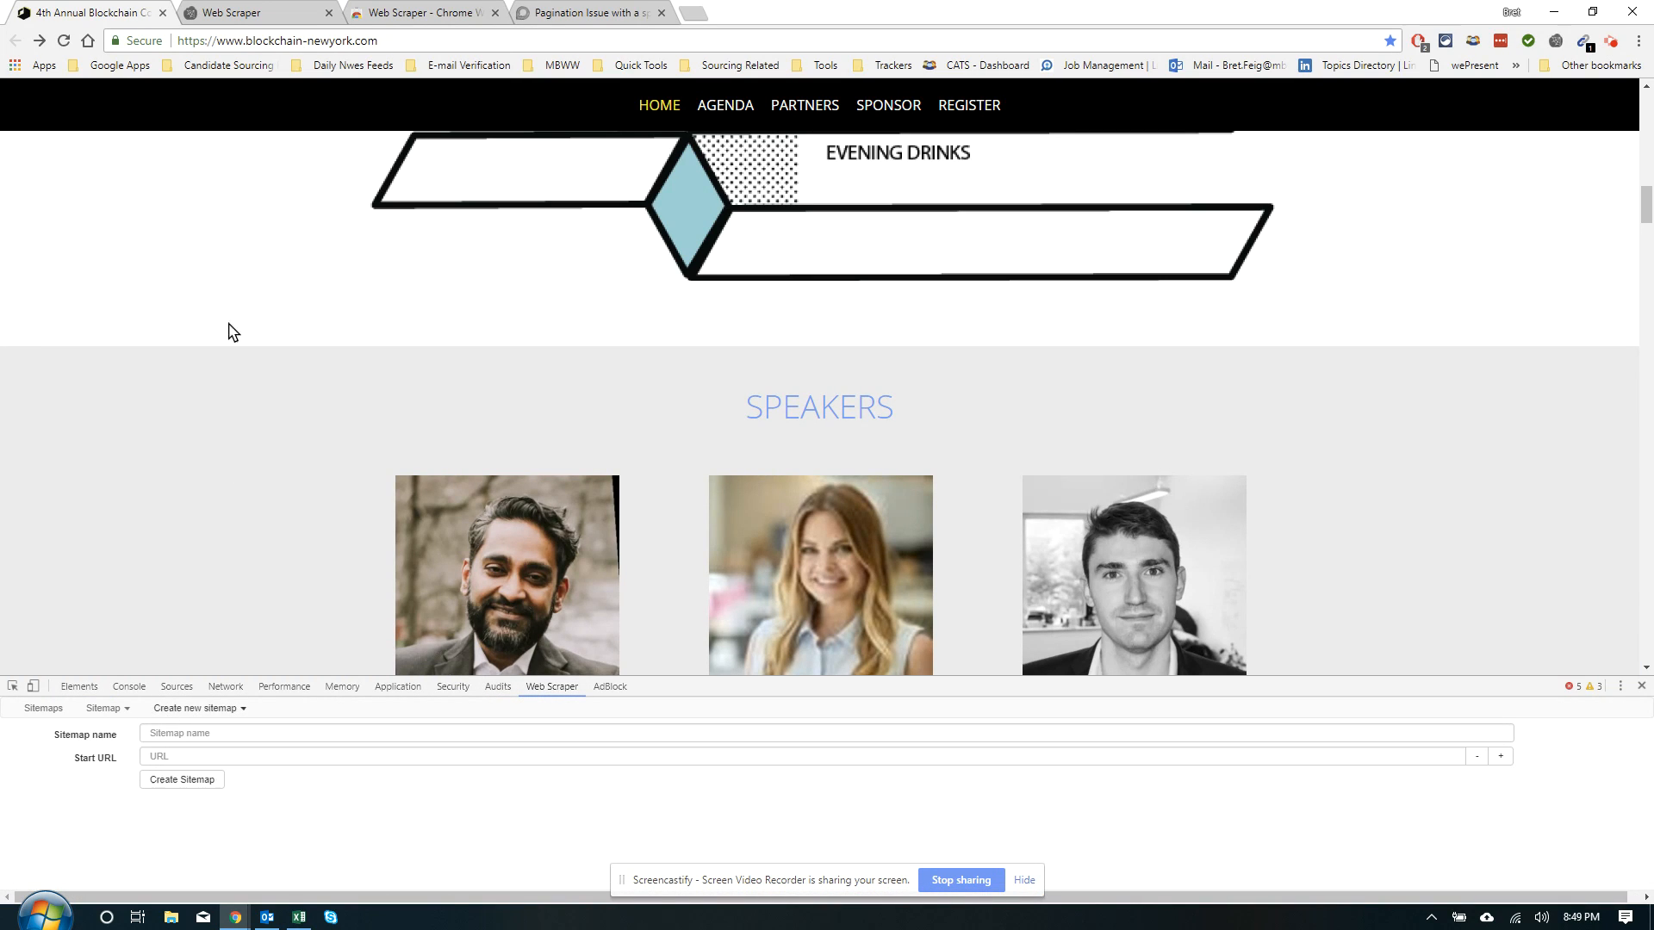
pyautogui.click(403, 41)
pyautogui.hotkey('ctrl', 'c')
pyautogui.click(215, 756)
pyautogui.hotkey('ctrl', 'v')
pyautogui.click(229, 733)
pyautogui.write('speak')
pyautogui.press('BackSpace')
pyautogui.press('BackSpace')
pyautogui.press('BackSpace')
pyautogui.press('BackSpace')
pyautogui.press('BackSpace')
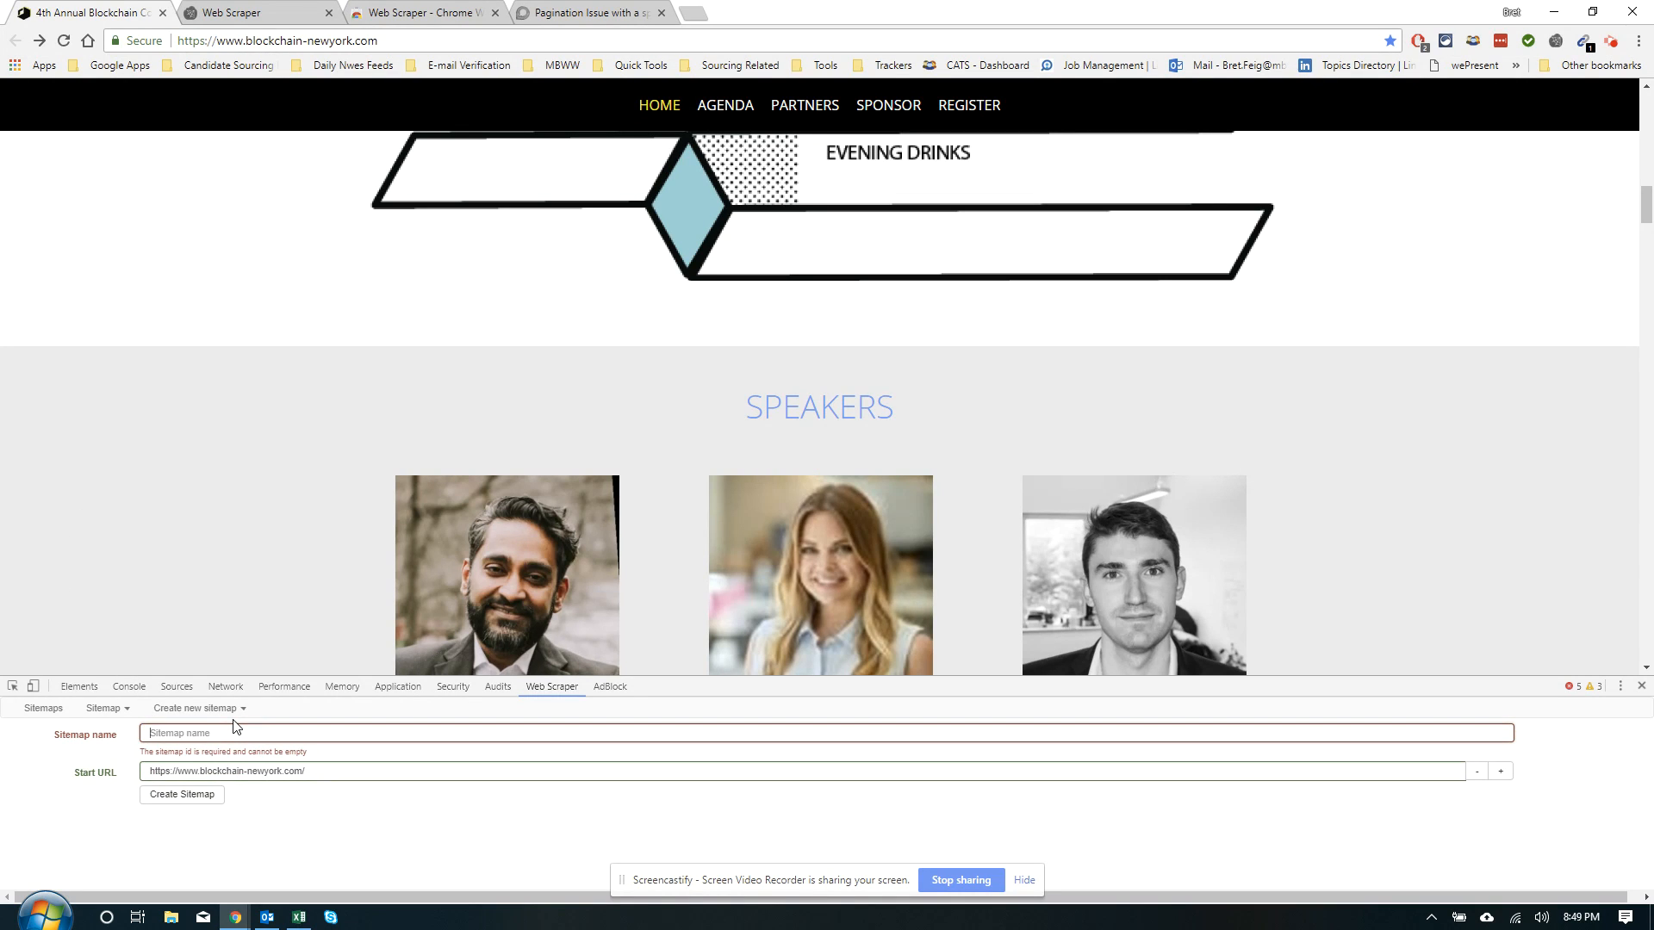
pyautogui.write('example-3')
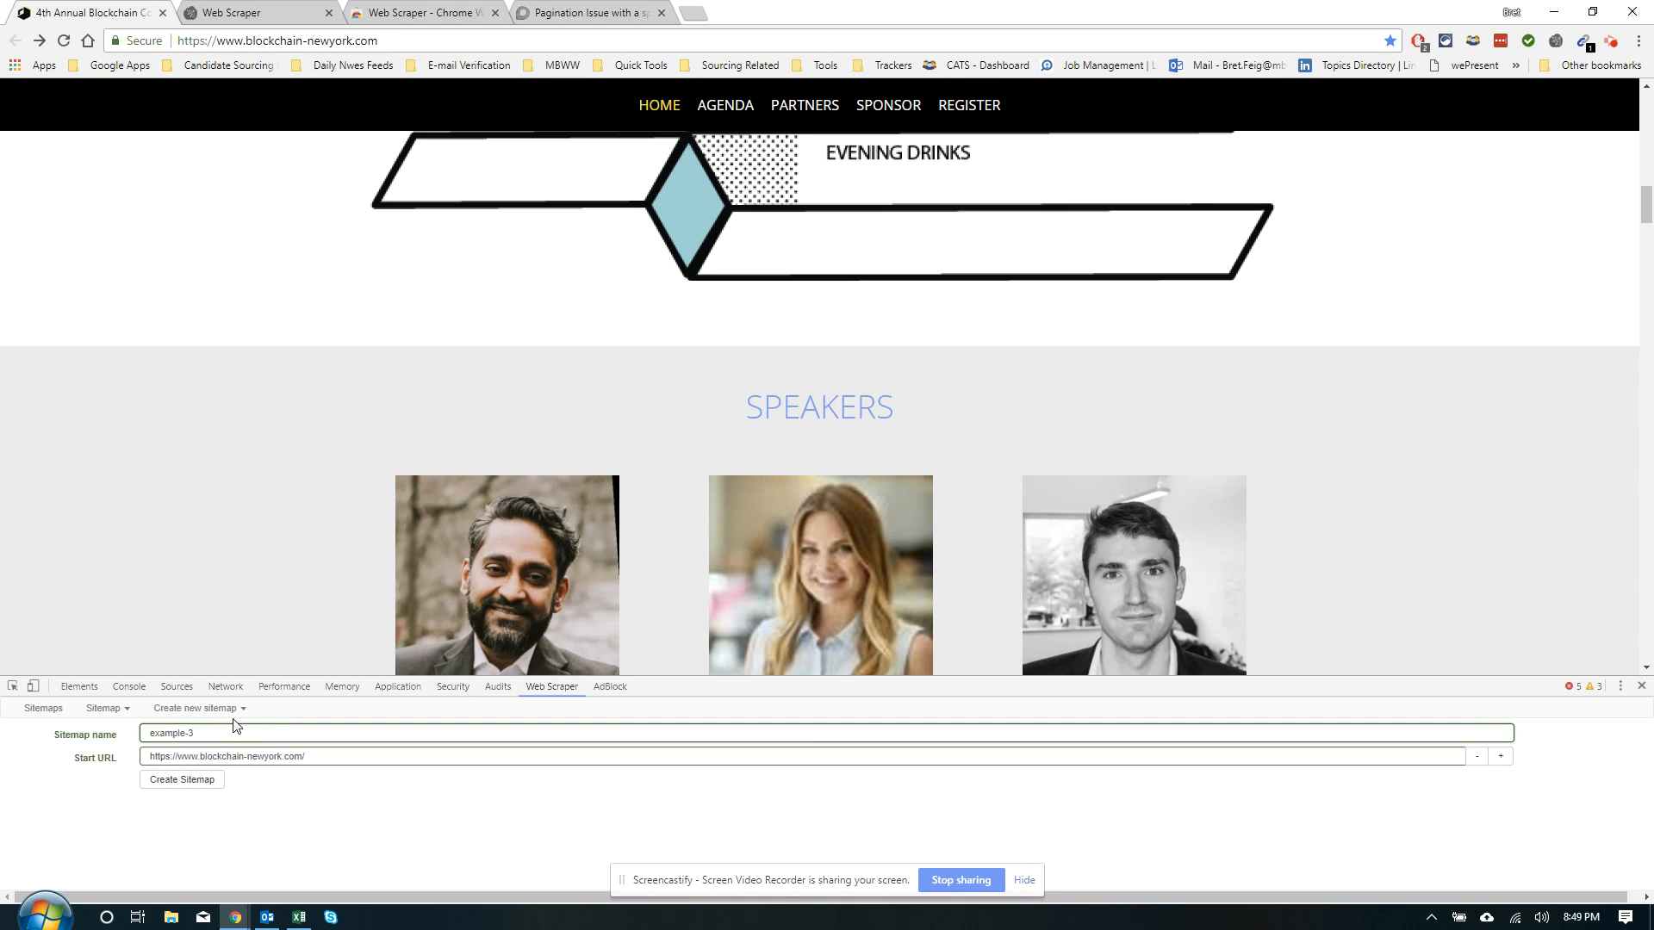
pyautogui.click(182, 780)
pyautogui.click(45, 810)
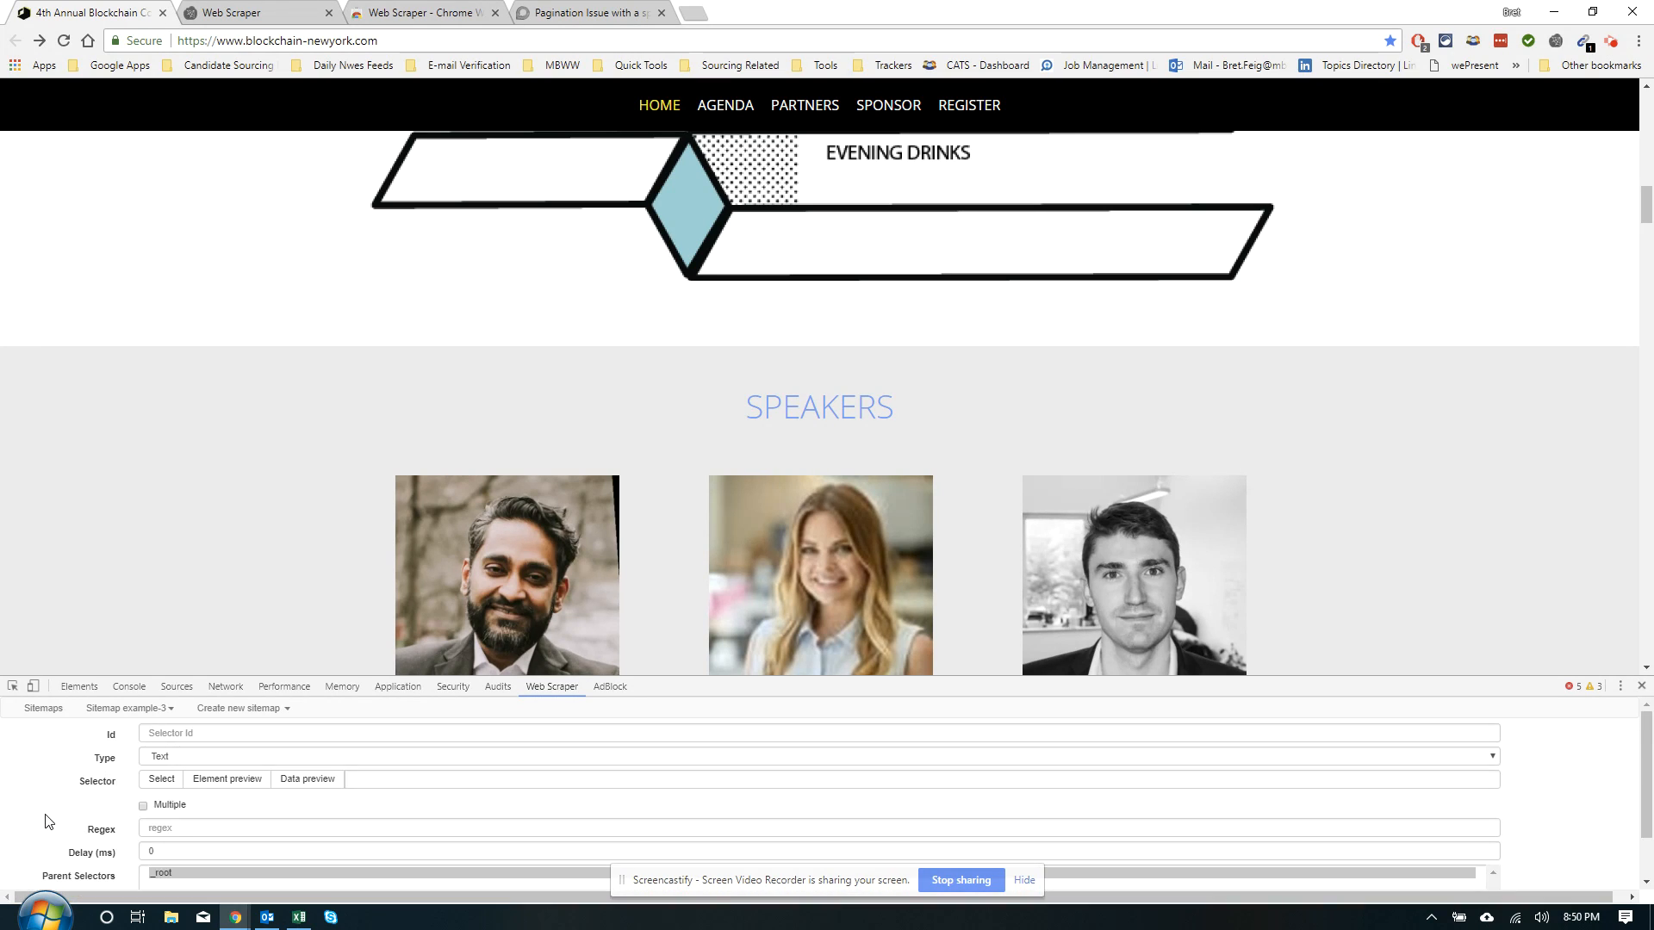
pyautogui.click(156, 785)
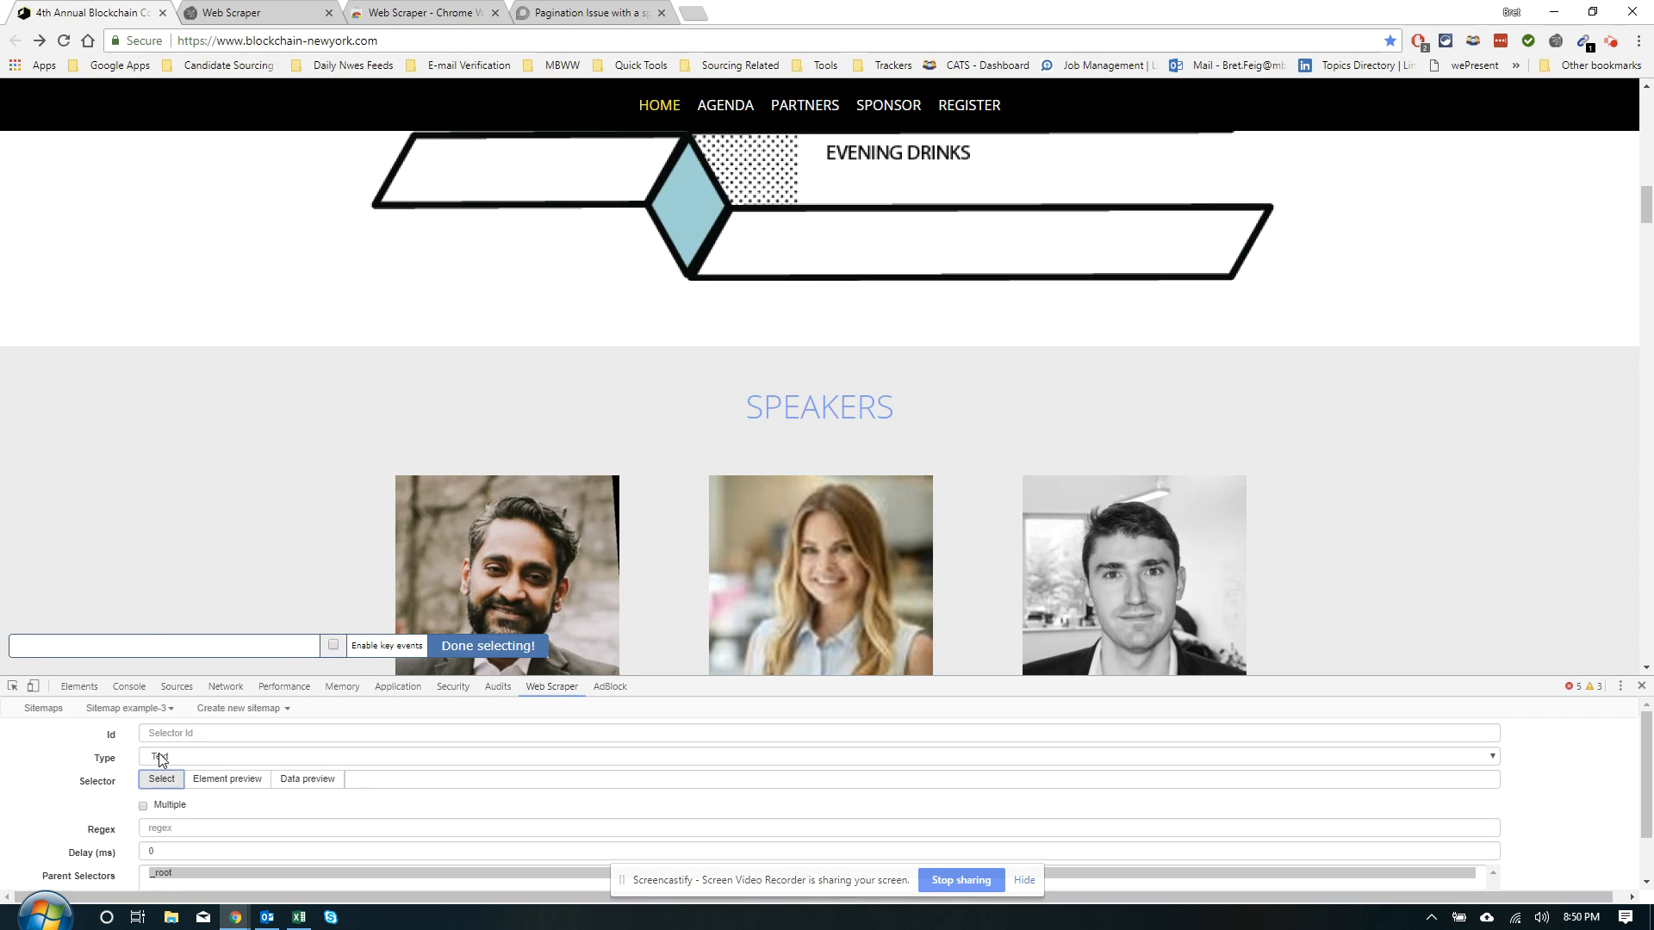
pyautogui.click(161, 759)
pyautogui.click(209, 525)
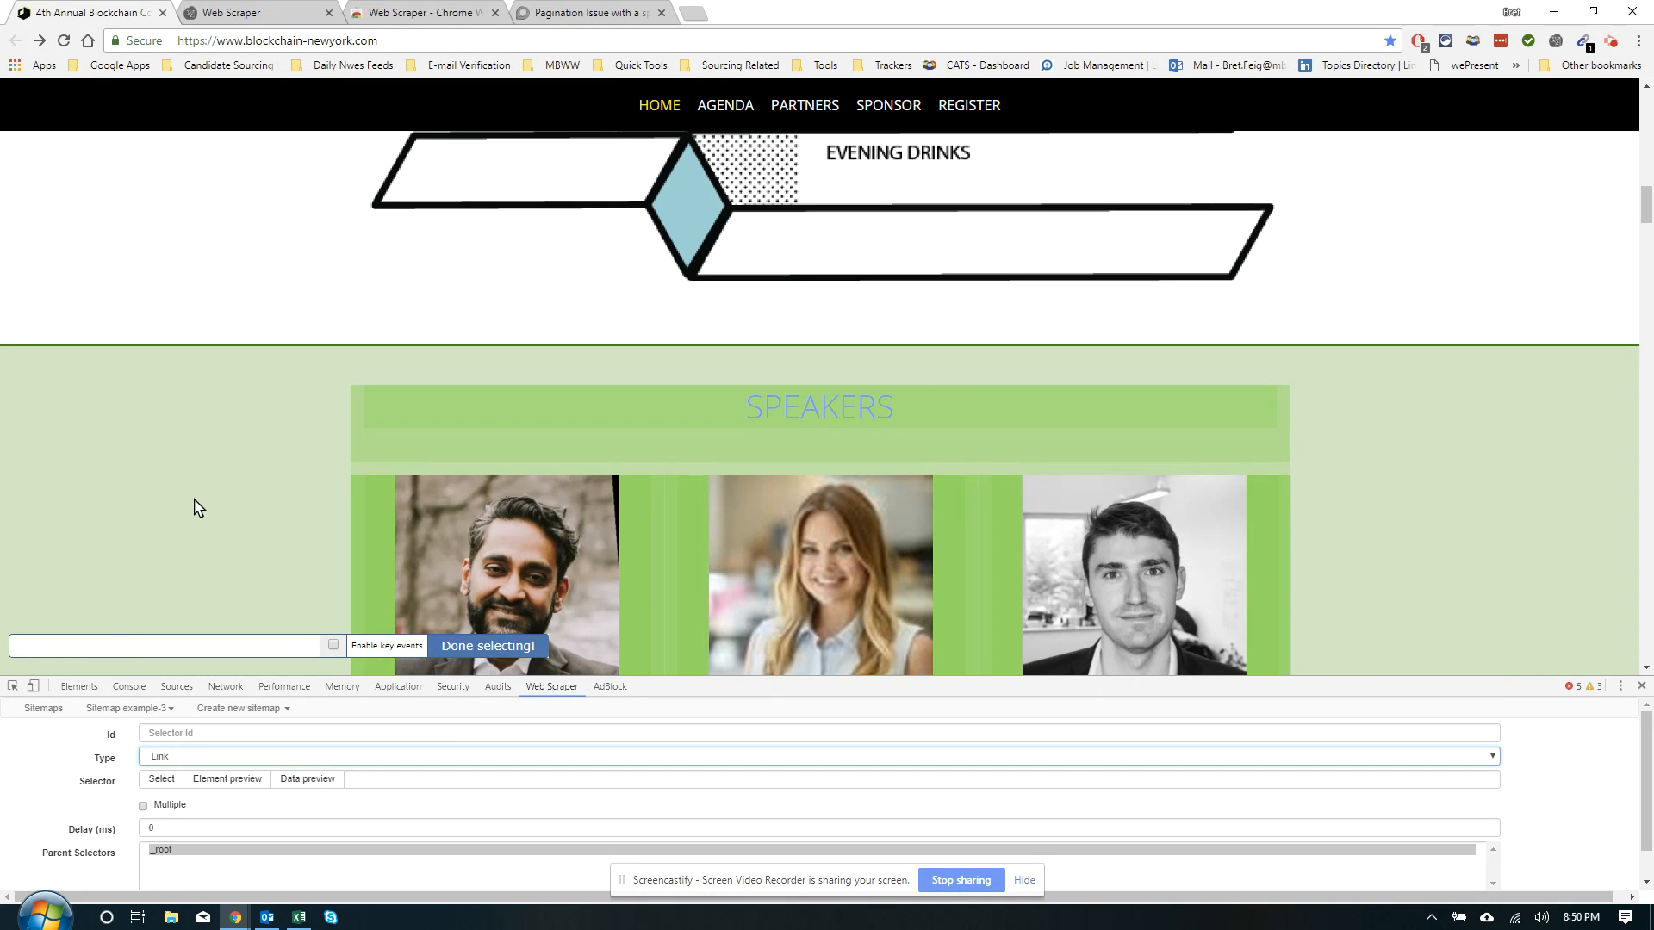
pyautogui.scroll(-2, 198, 517)
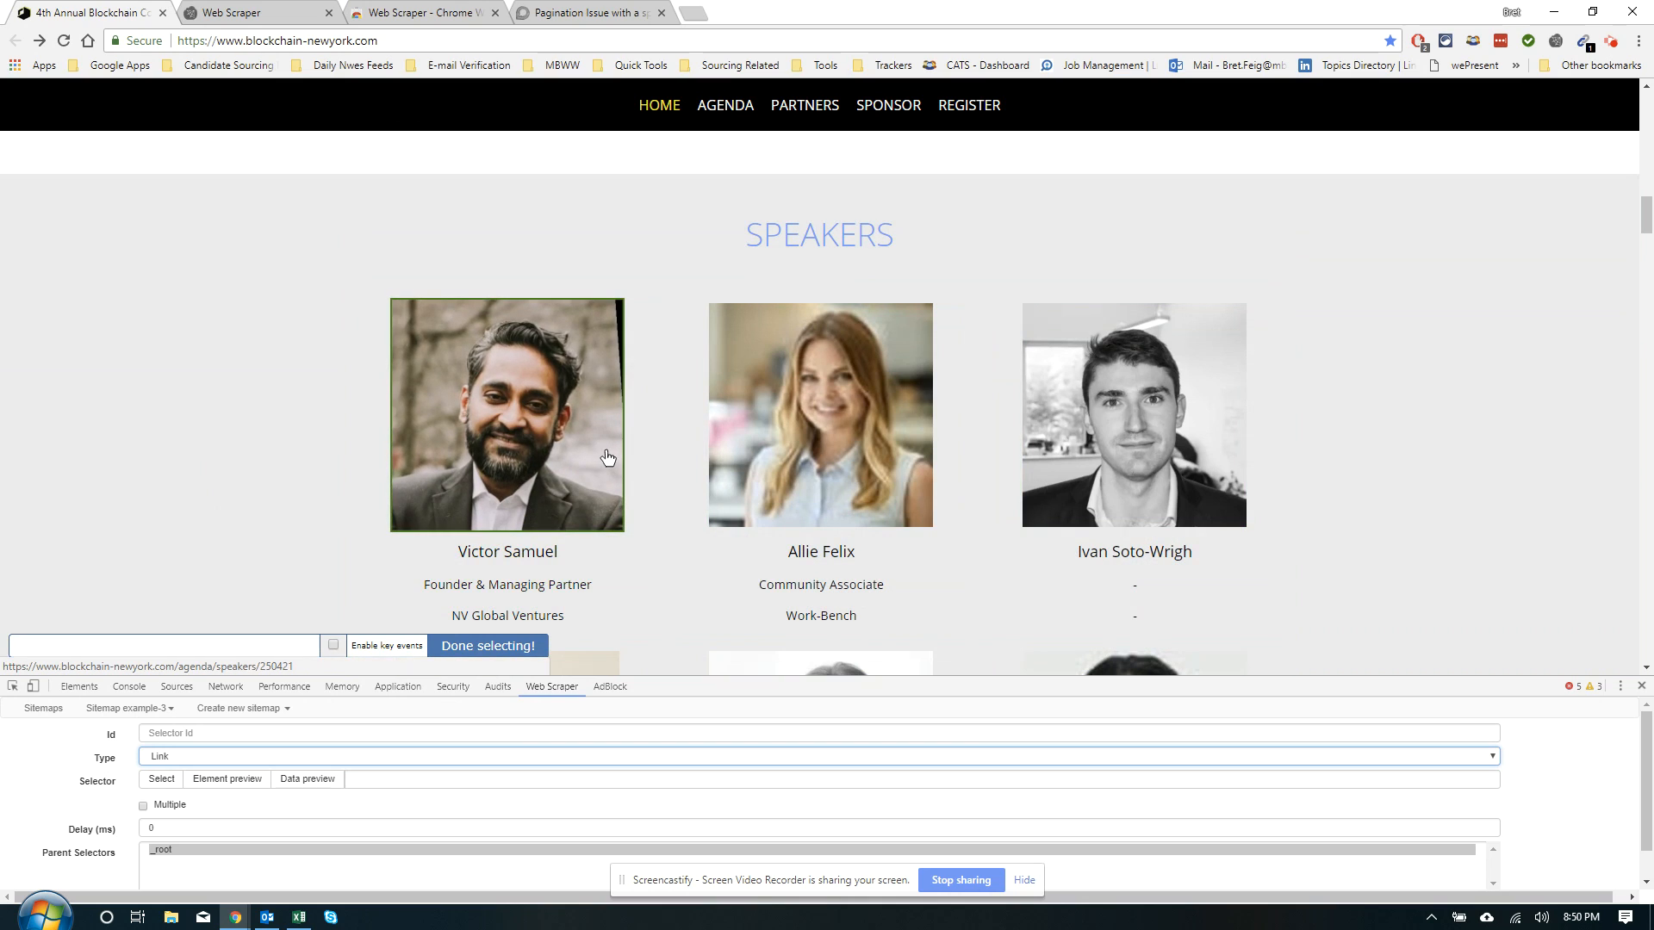
pyautogui.click(607, 457)
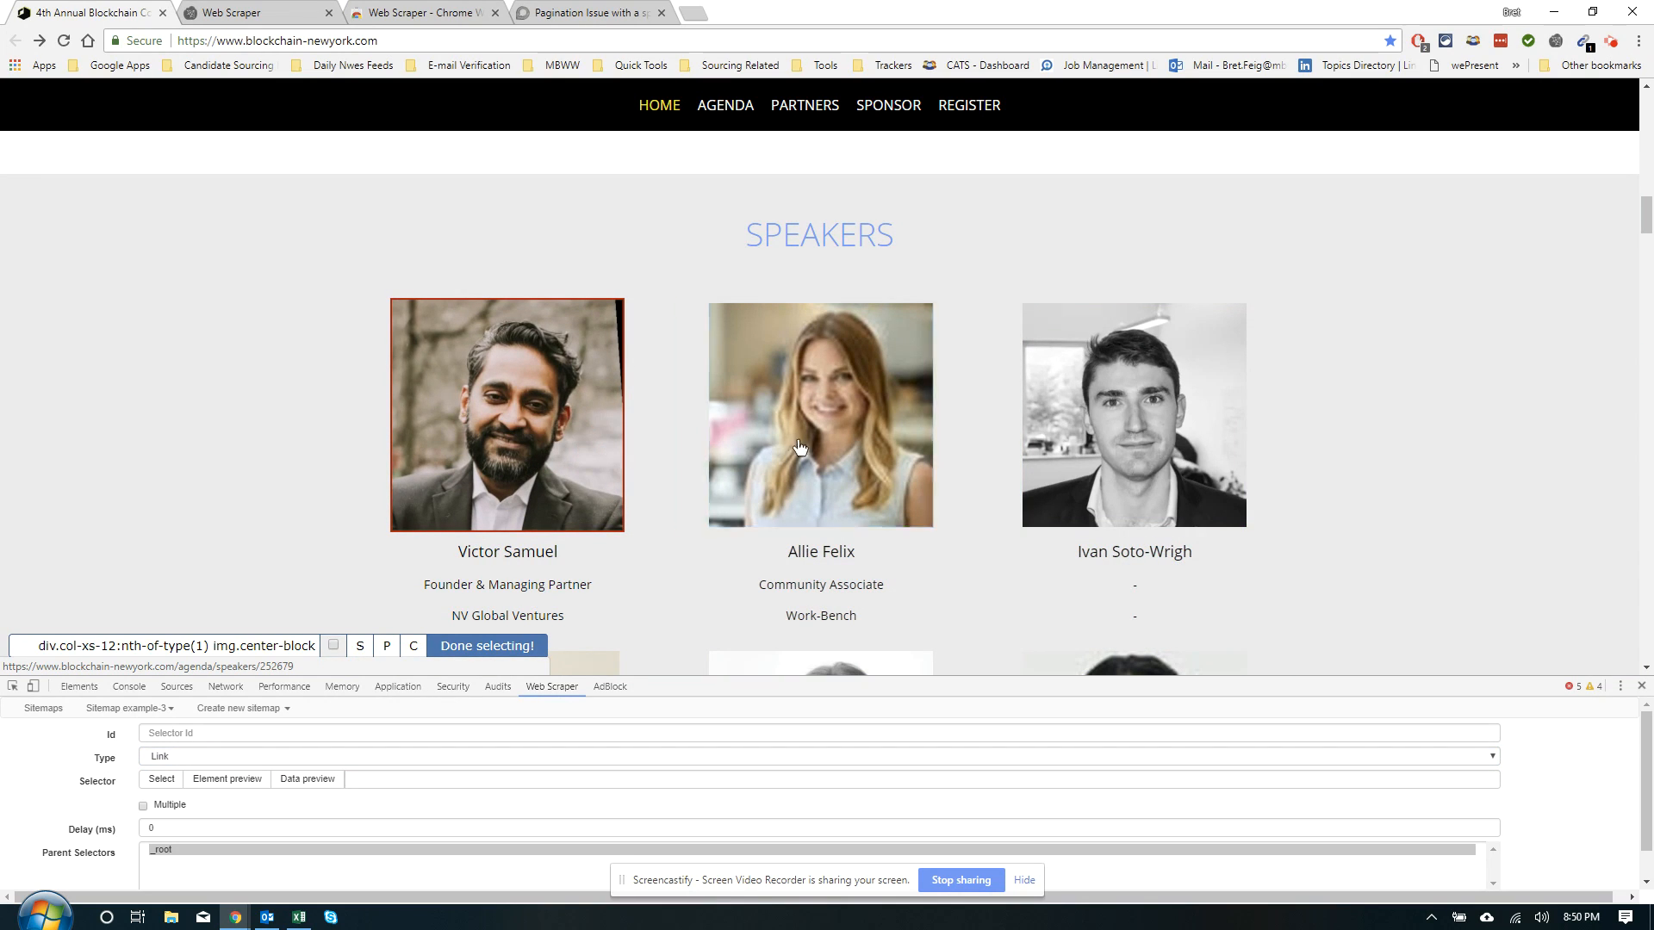
pyautogui.click(904, 438)
# Save img.center-block as a Multiple Link selector under _root
pyautogui.scroll(-3, 815, 561)
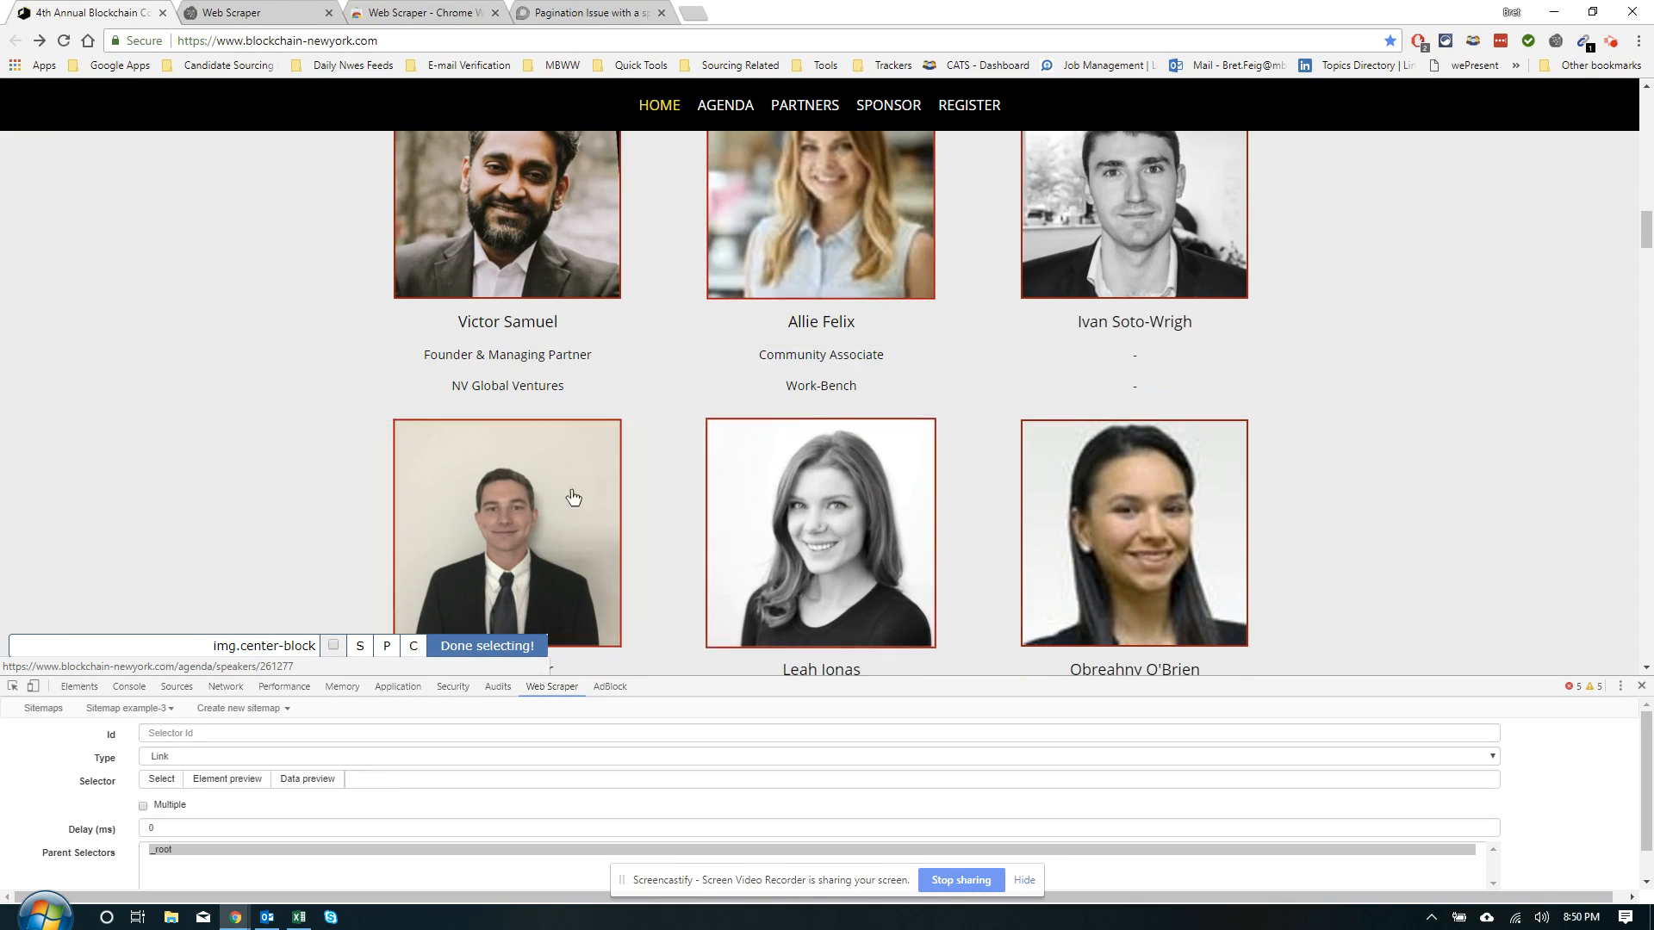
pyautogui.scroll(-3, 799, 542)
pyautogui.scroll(-7, 799, 542)
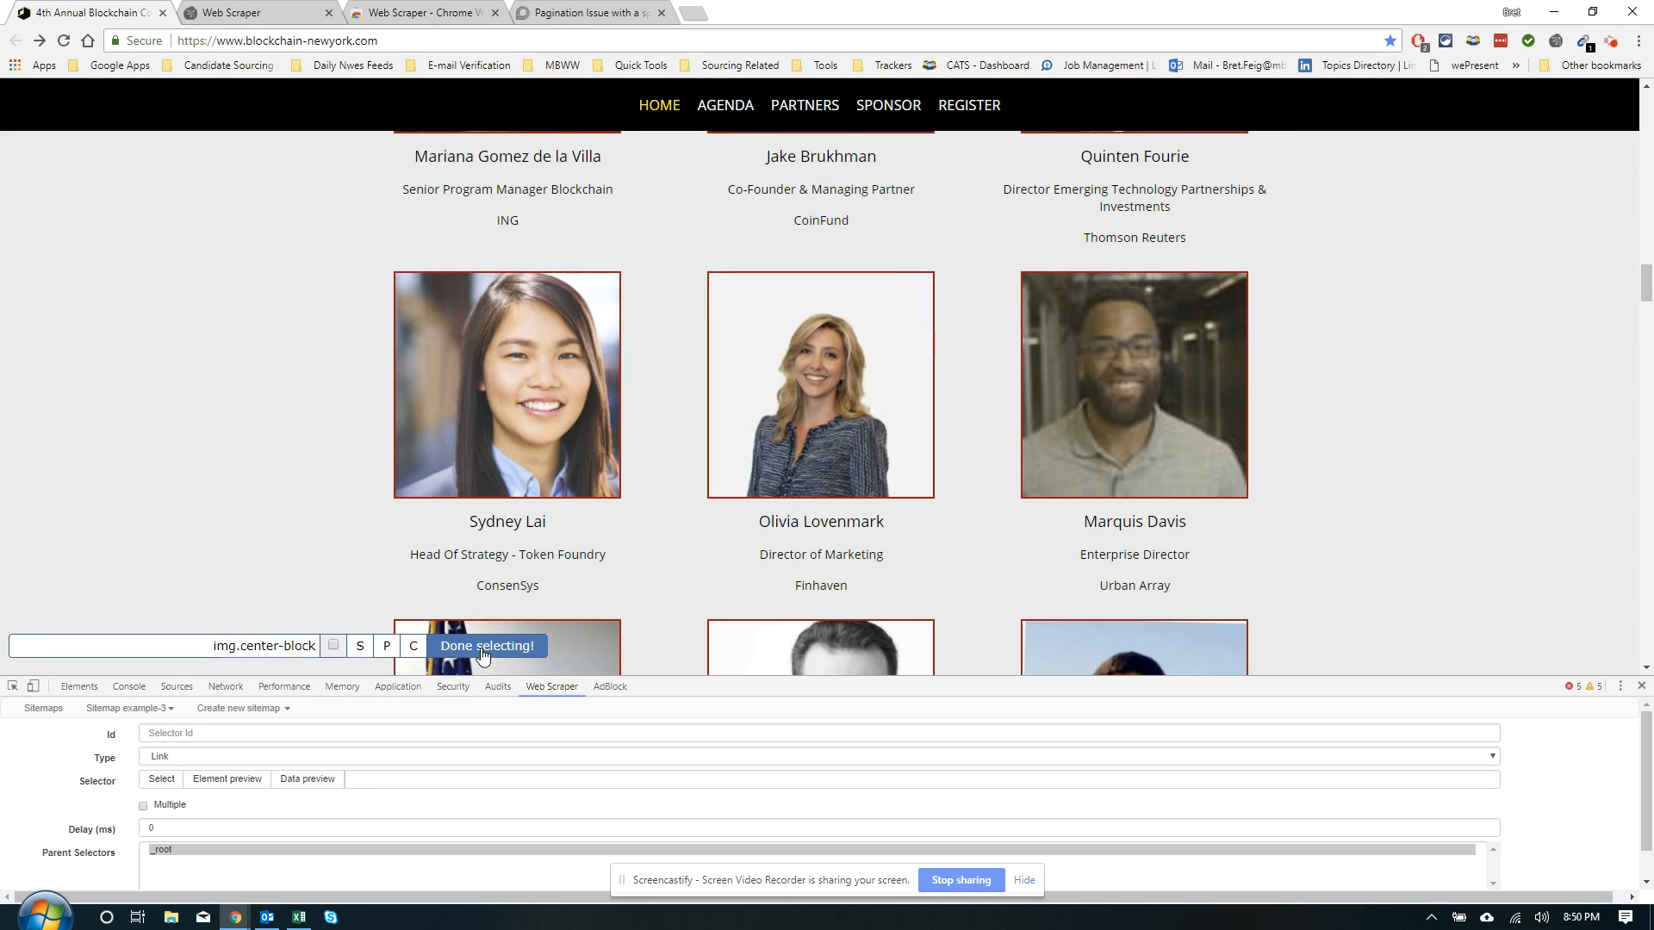
pyautogui.click(484, 653)
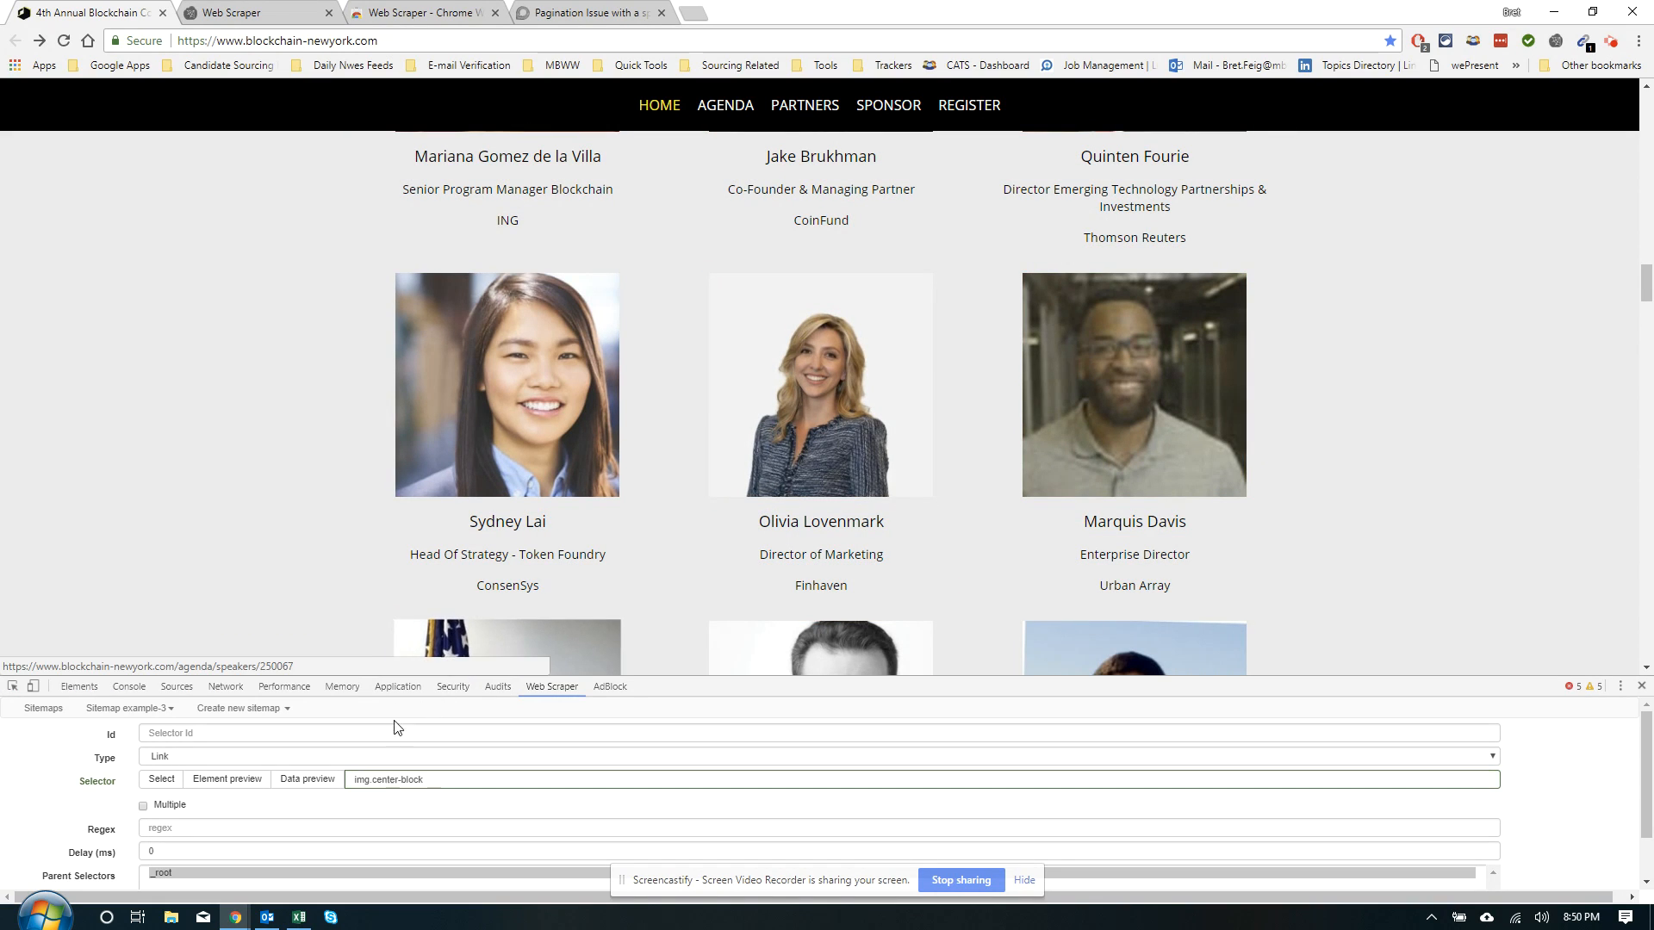
pyautogui.click(144, 807)
pyautogui.scroll(-1, 189, 820)
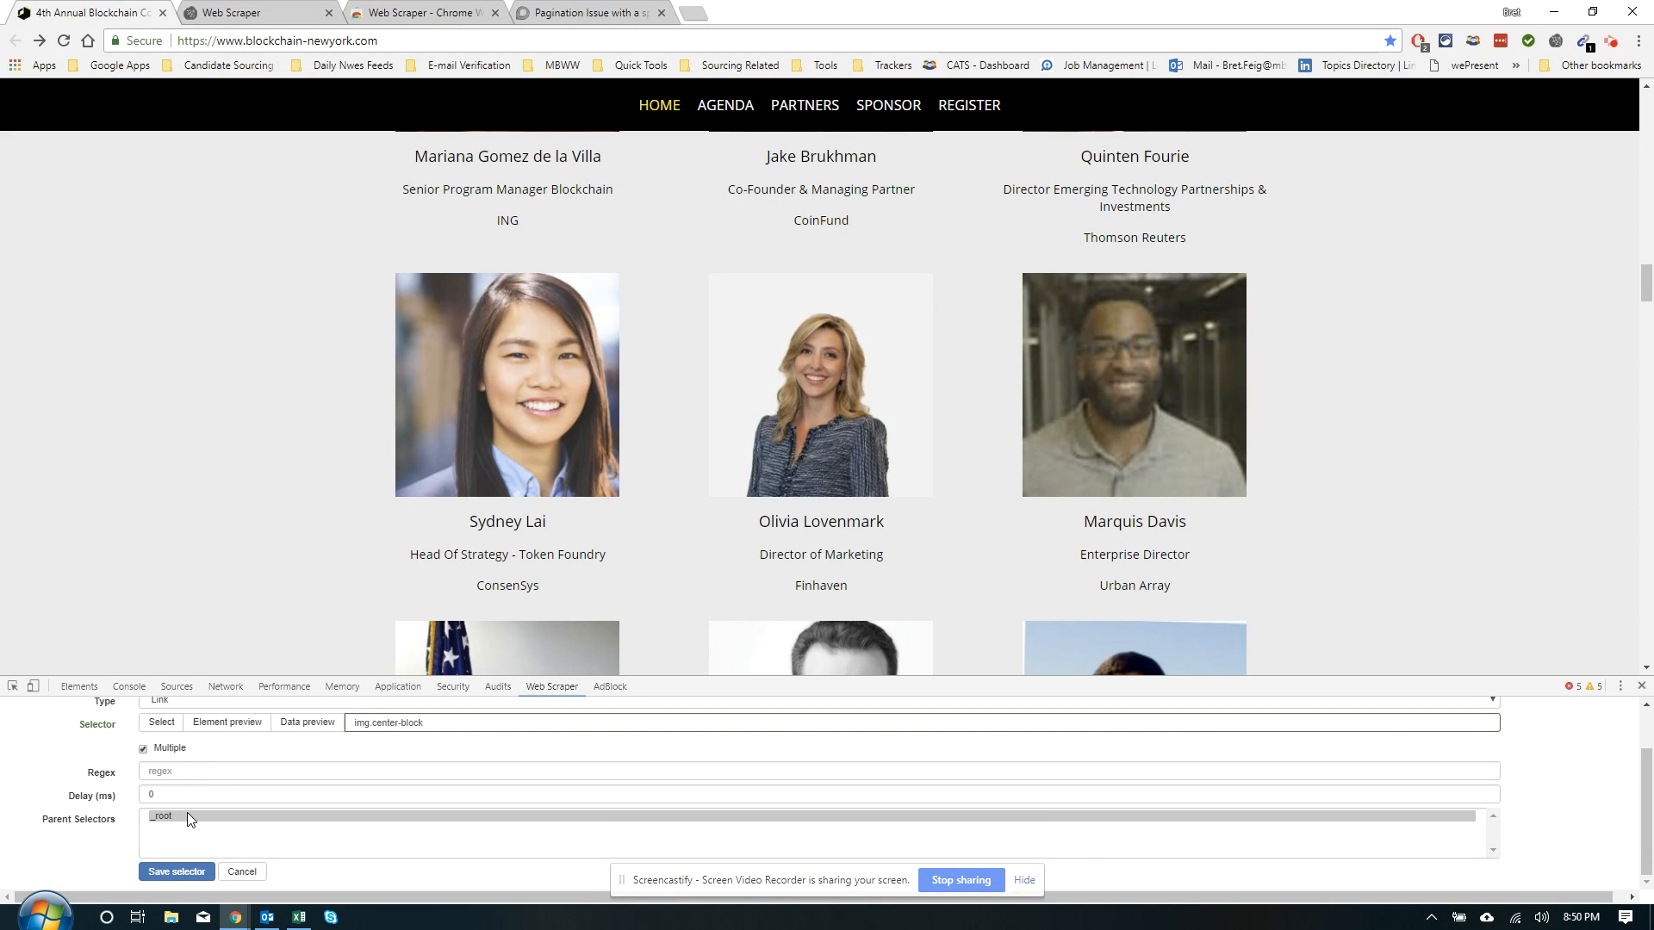
pyautogui.click(176, 872)
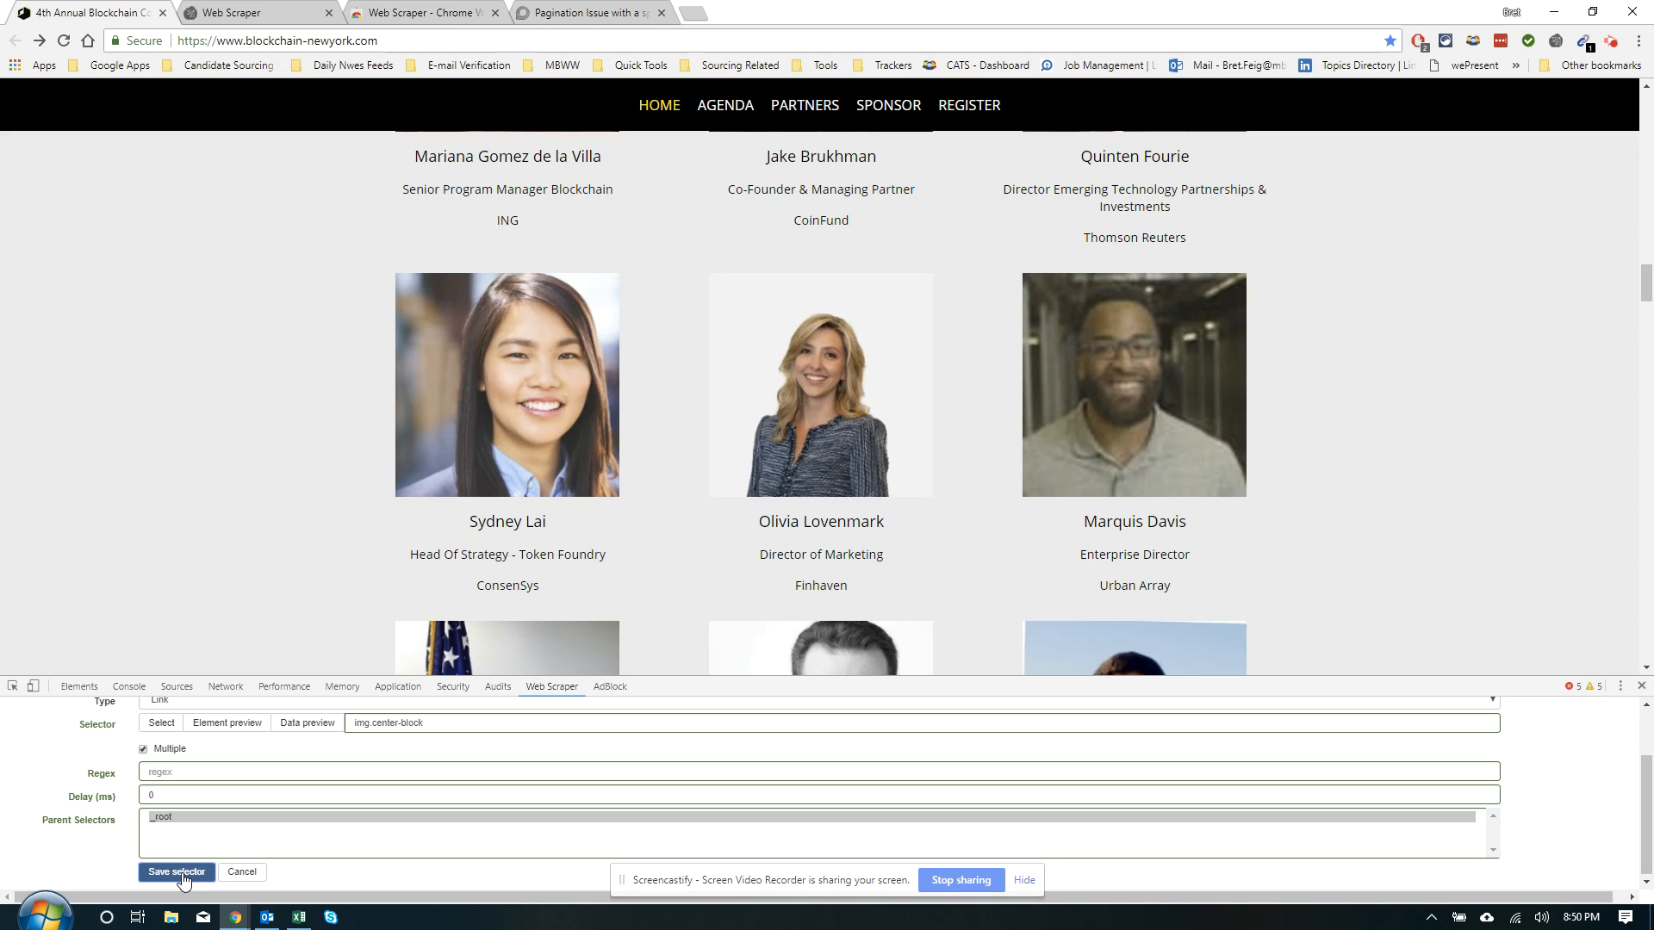
pyautogui.scroll(2, 182, 861)
# Enter the selector Id 'Linl' and preview its matched elements and data
pyautogui.click(203, 733)
pyautogui.write('Li')
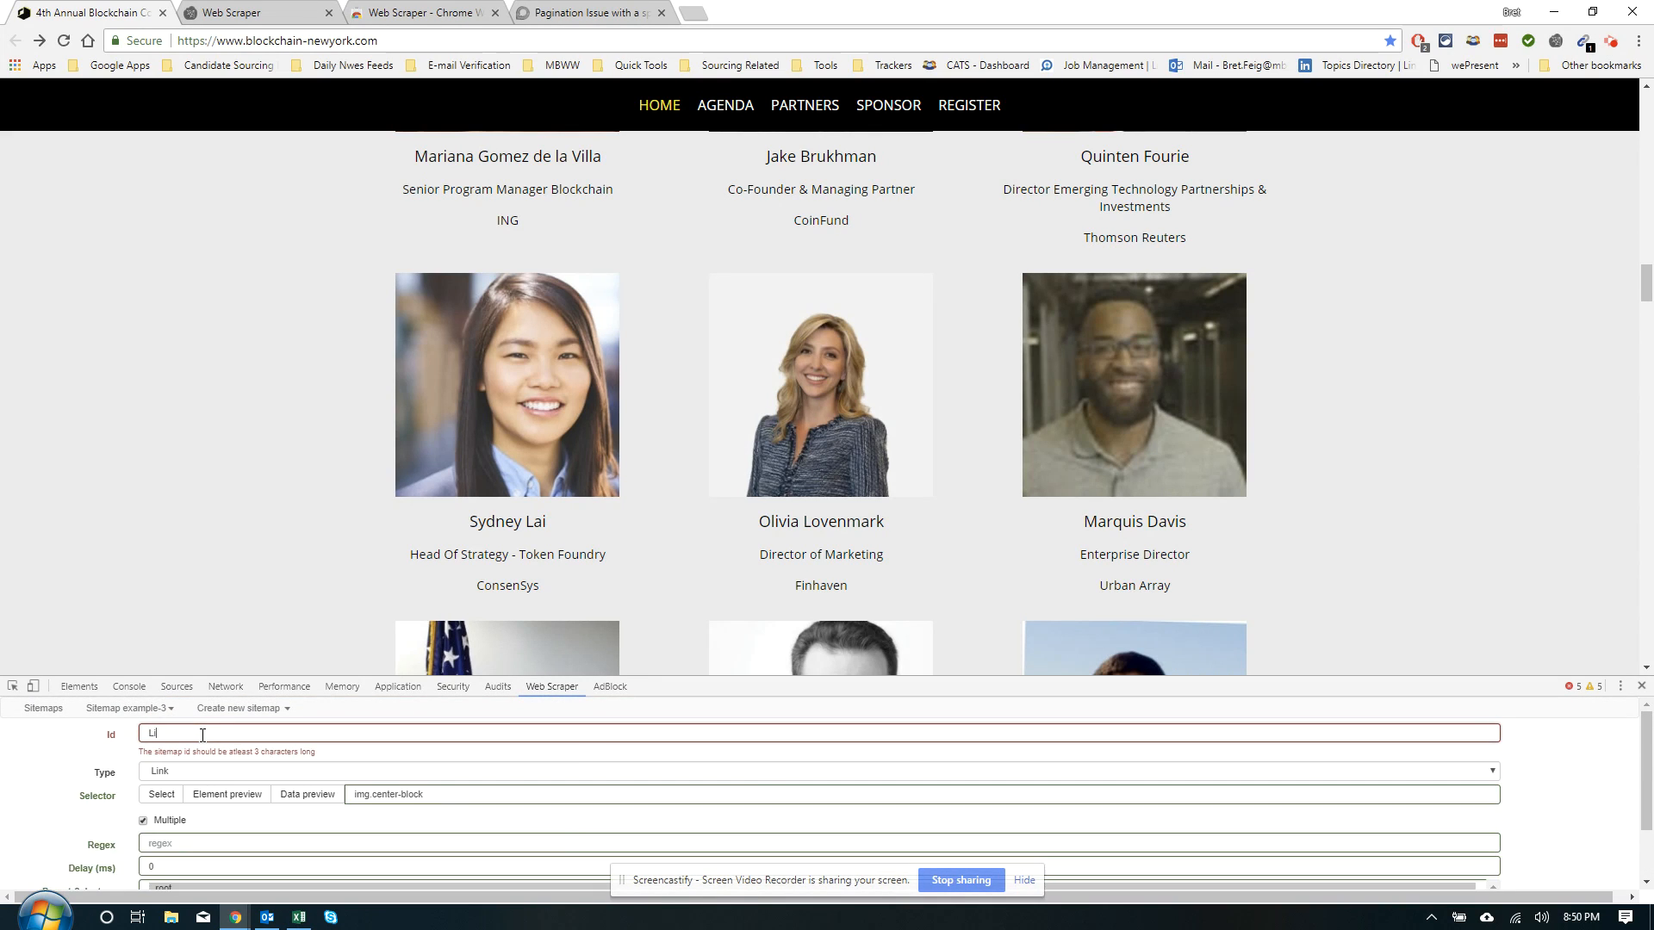
pyautogui.write('nl')
pyautogui.scroll(-1, 211, 737)
pyautogui.click(217, 723)
pyautogui.click(306, 722)
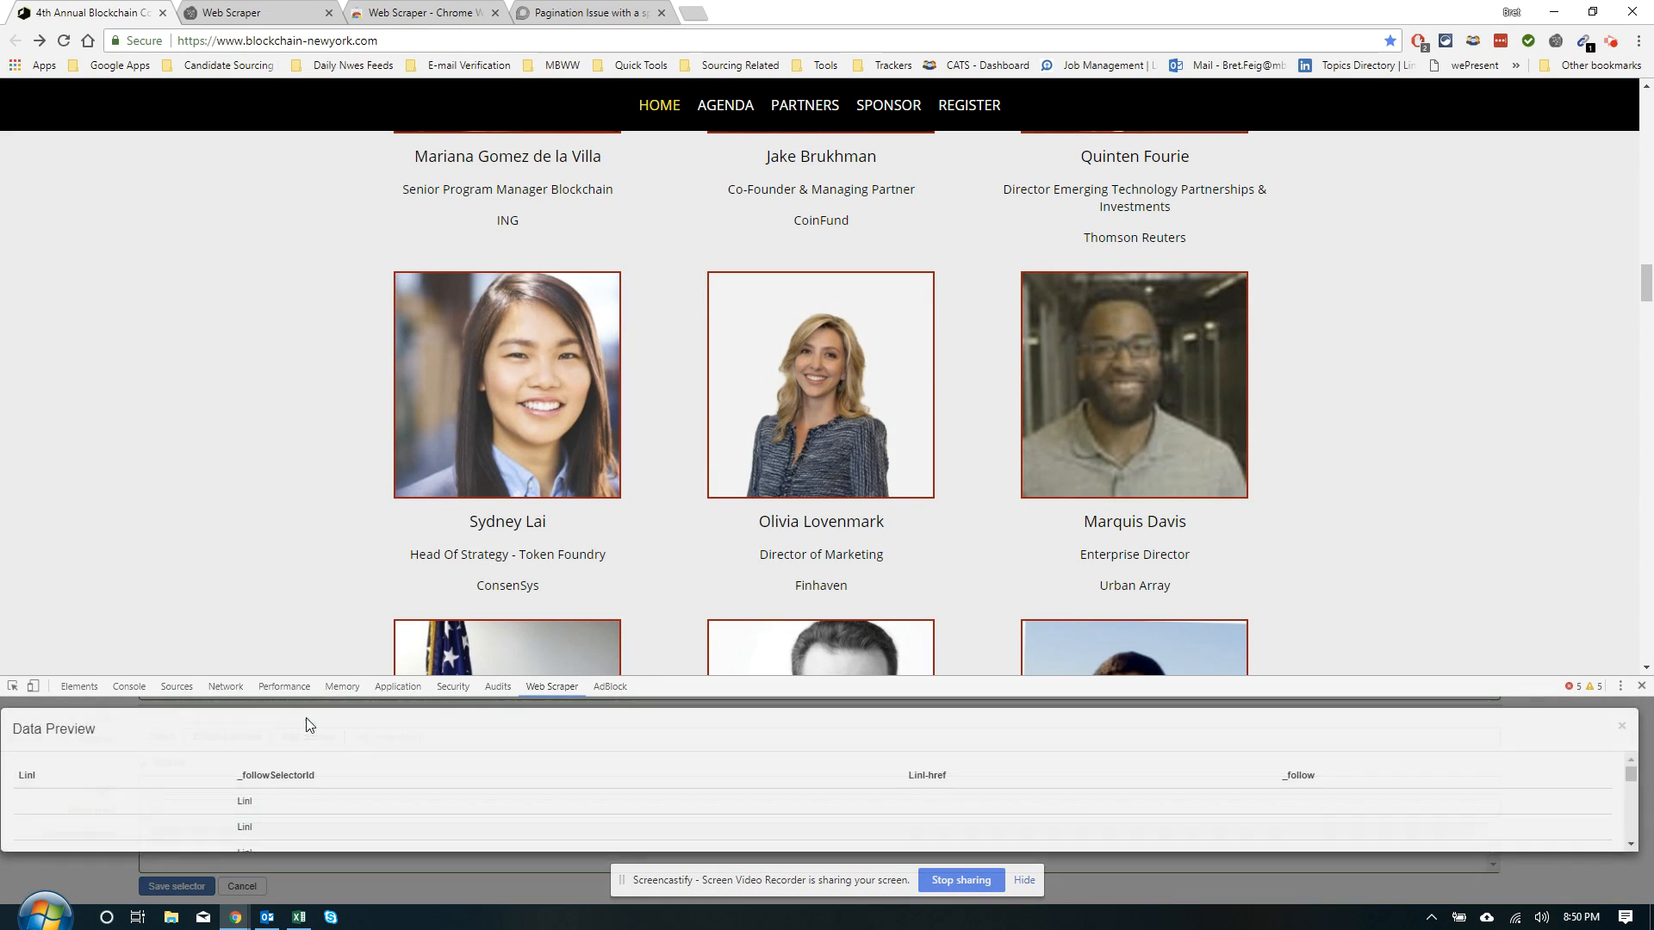
pyautogui.scroll(-1, 533, 770)
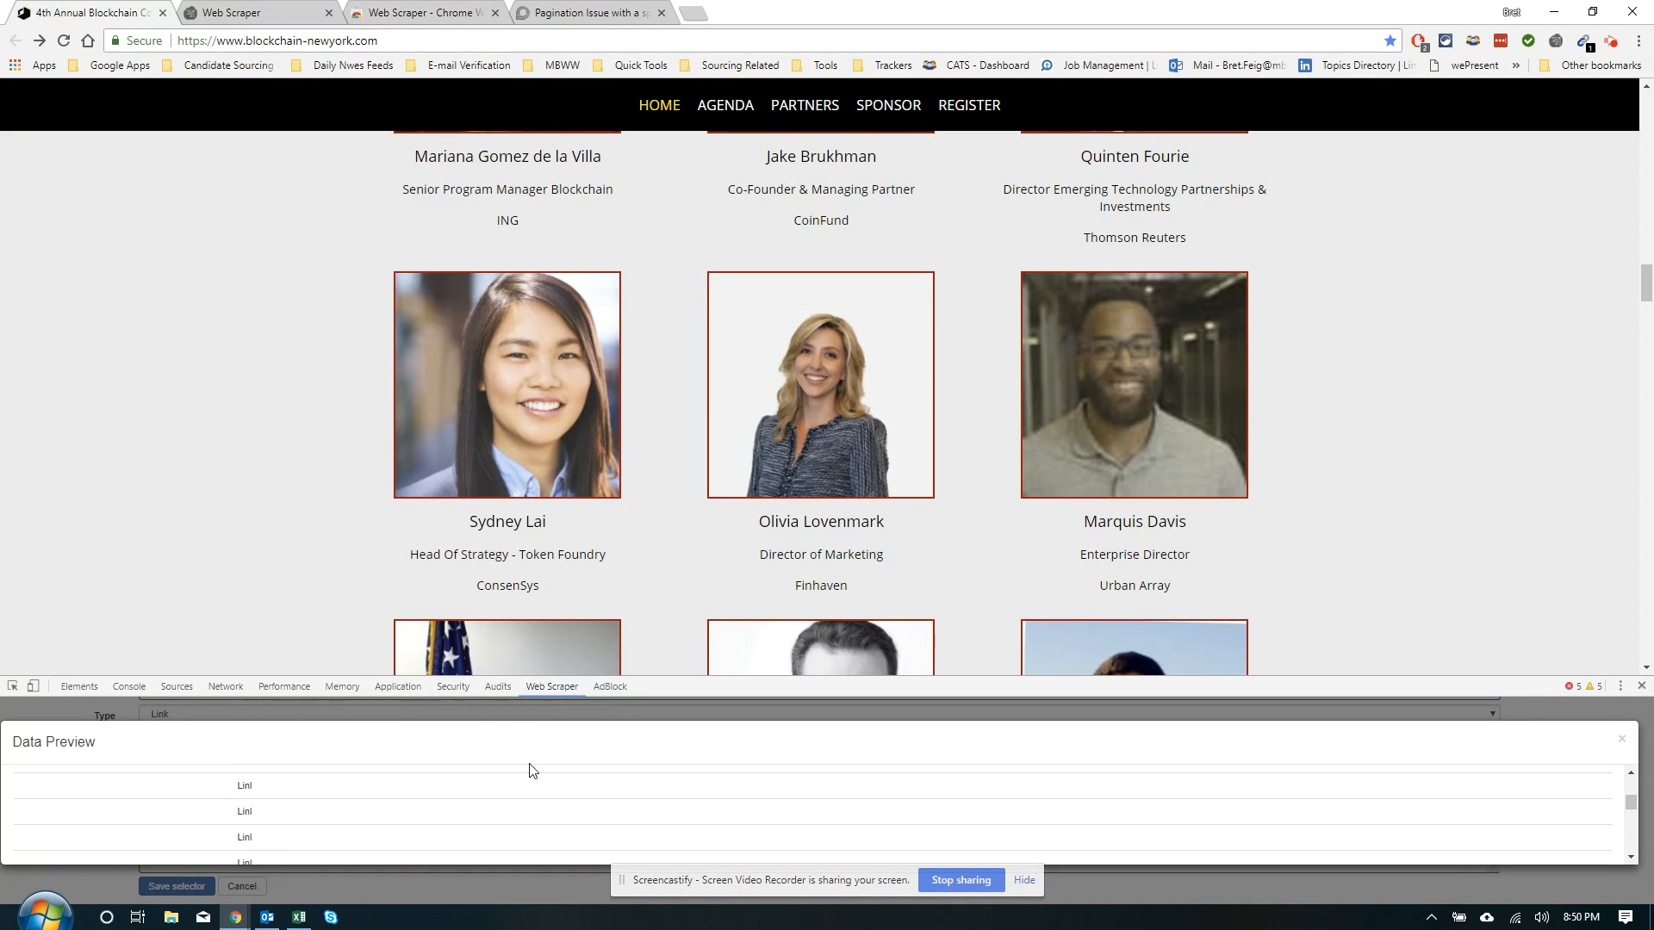
pyautogui.click(1625, 739)
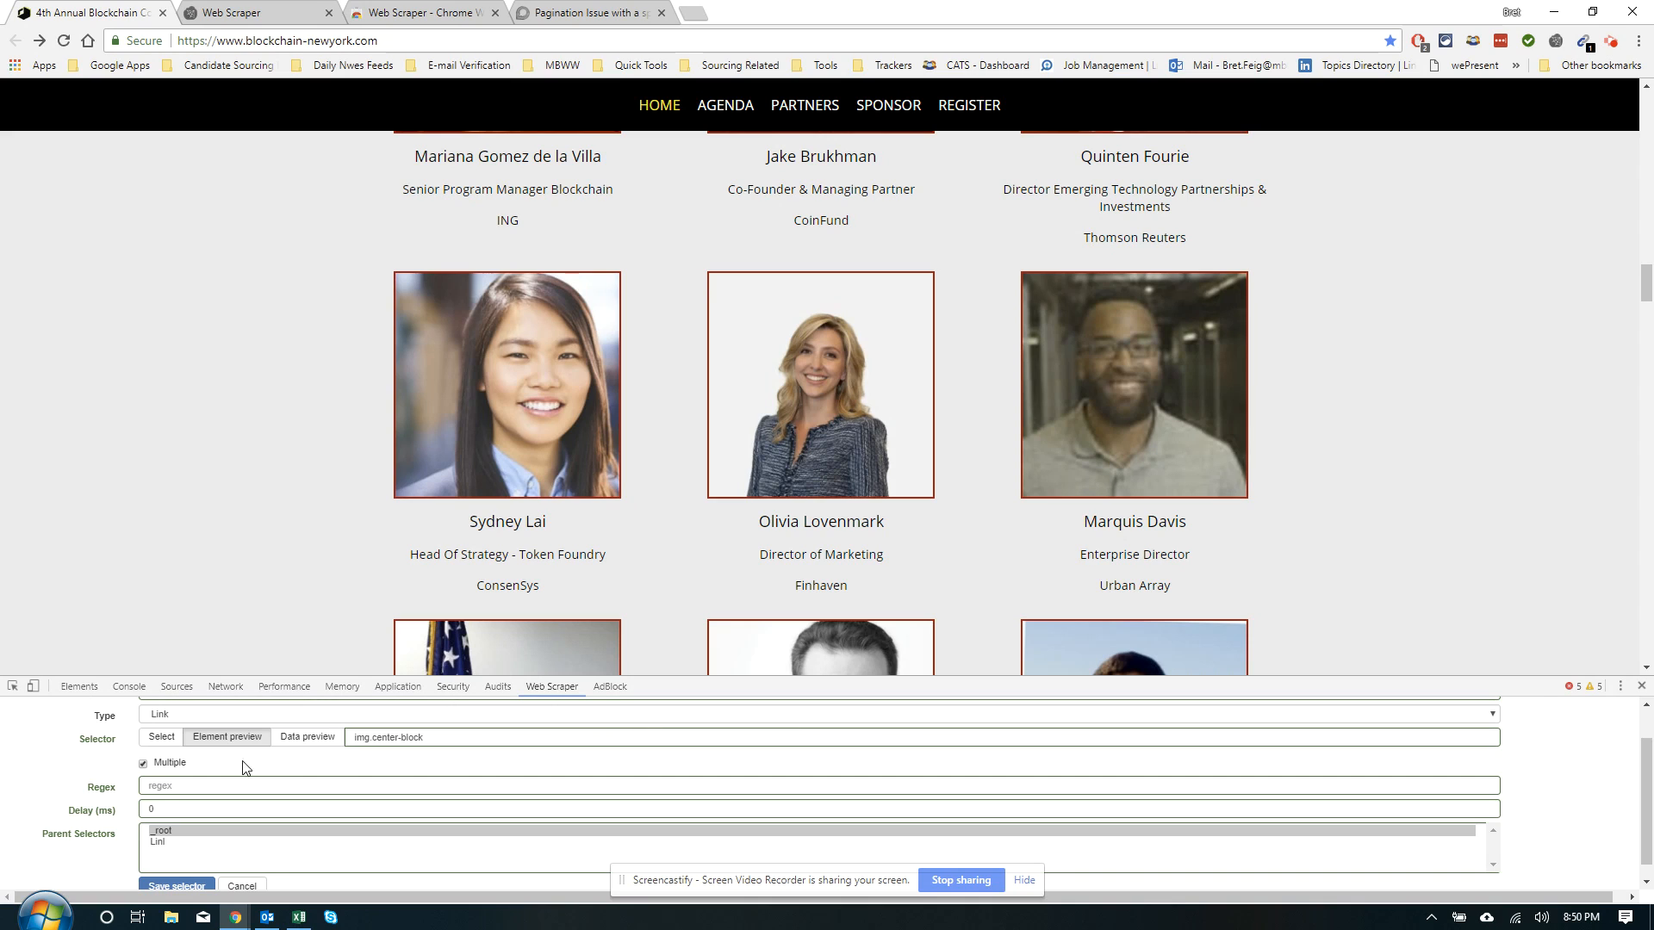
pyautogui.click(298, 742)
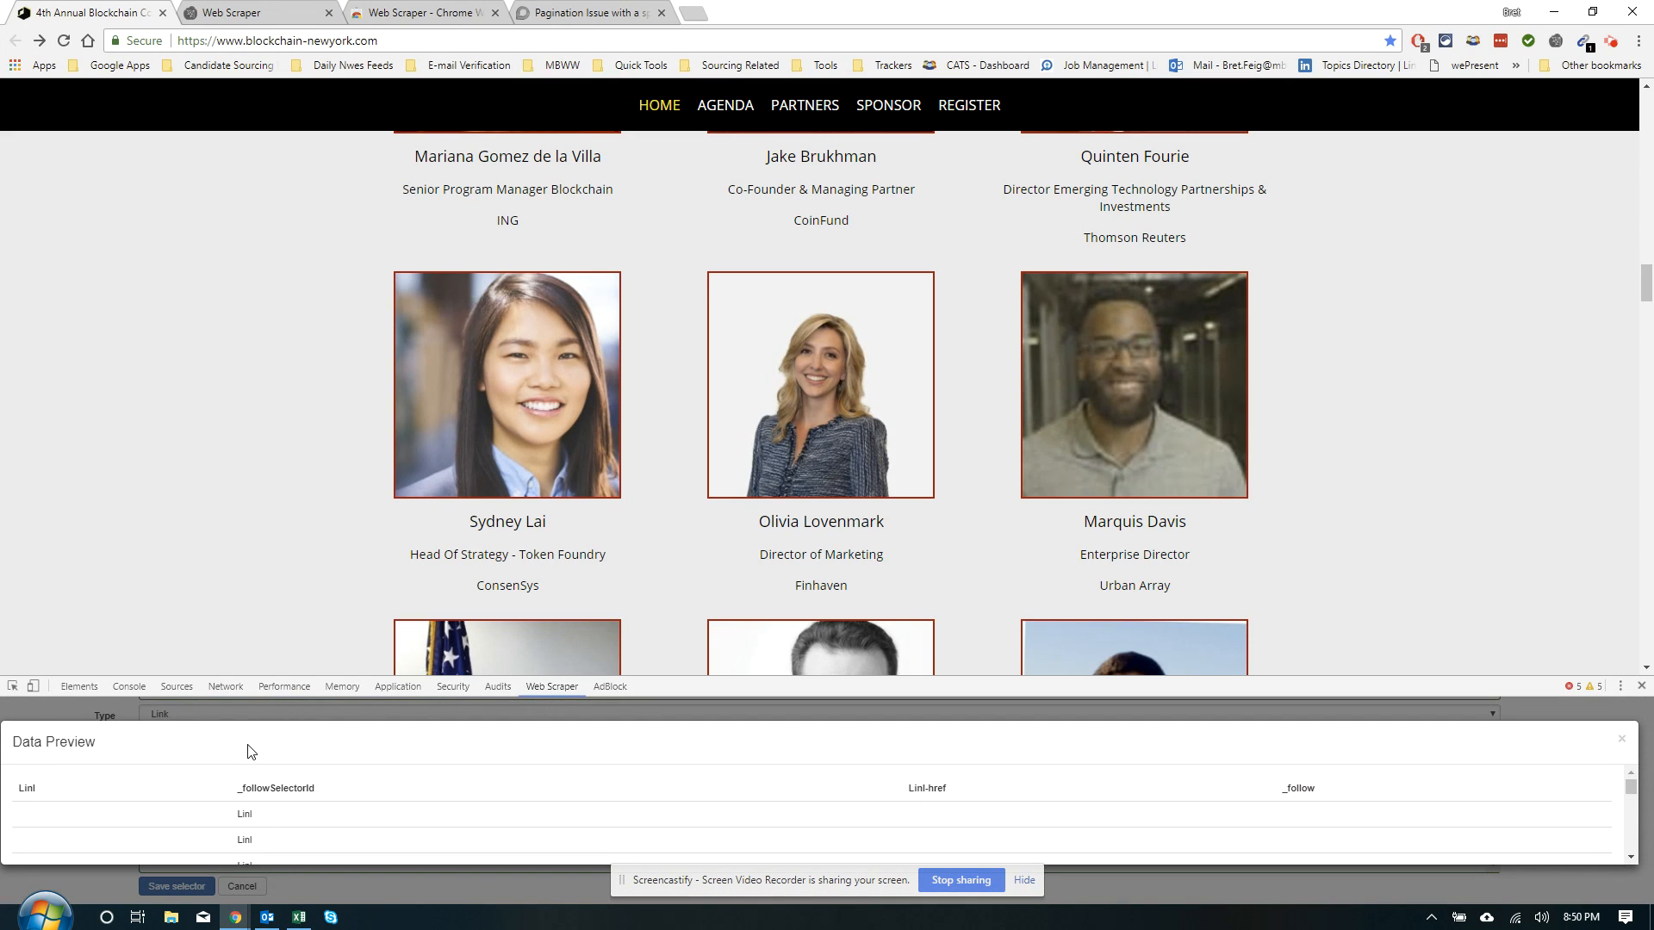
pyautogui.click(1620, 741)
pyautogui.scroll(1, 252, 796)
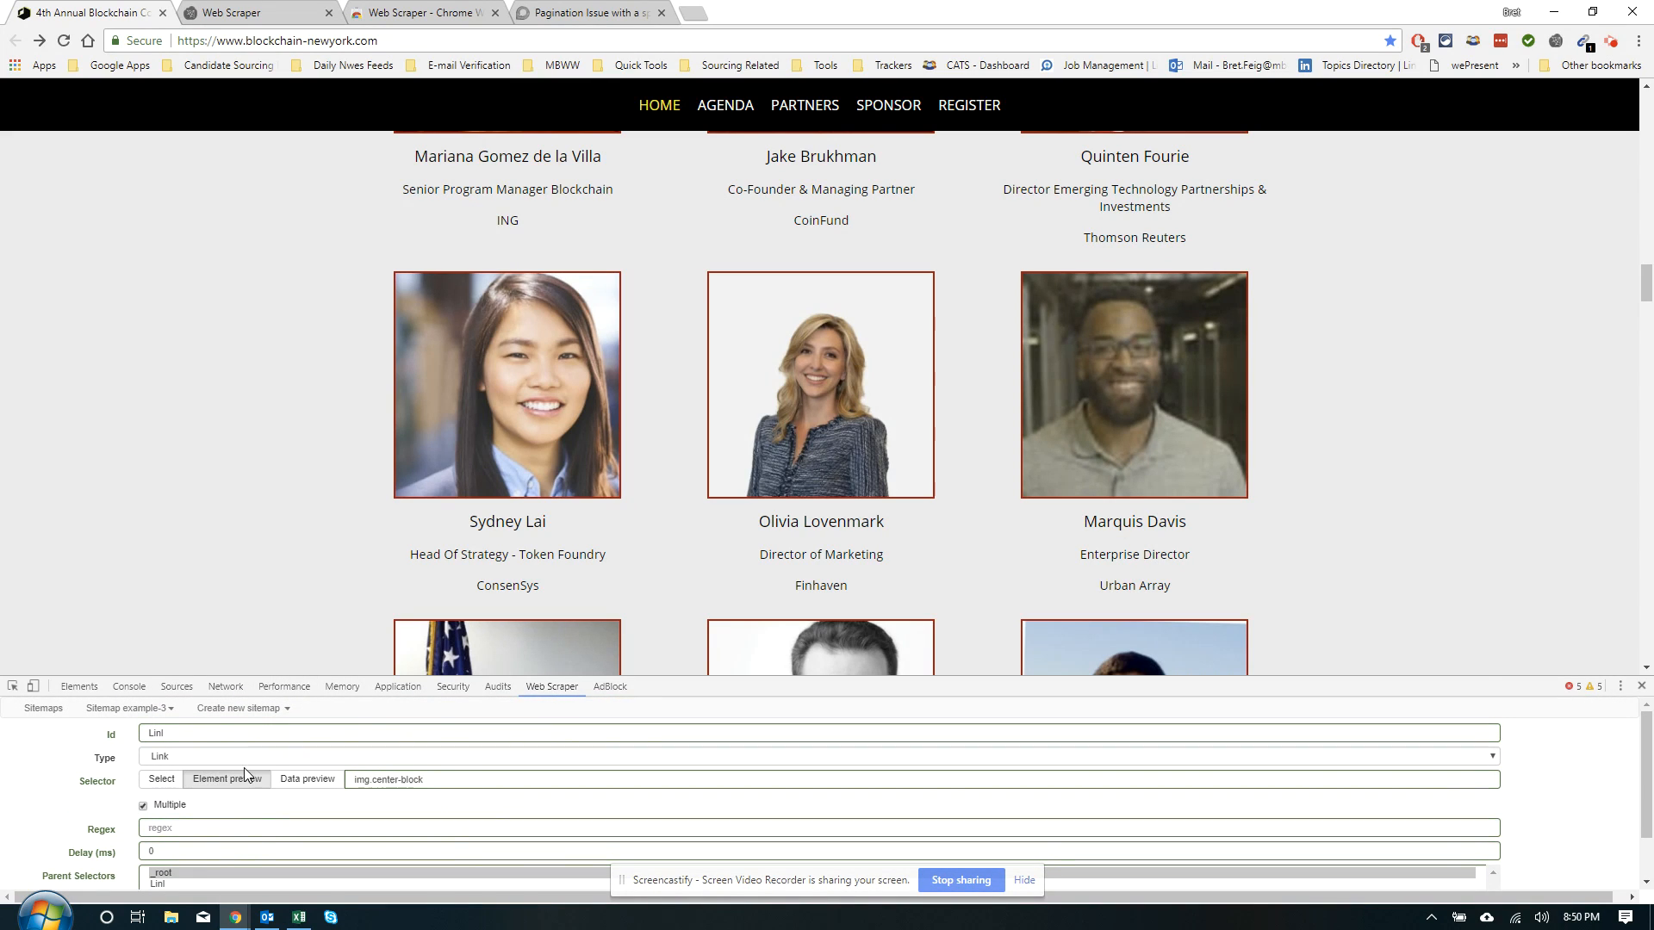
# Re-pick two speaker photo links as div.col-xs-12:nth-of-type(n+10) a and preview the profile URLs
pyautogui.click(170, 786)
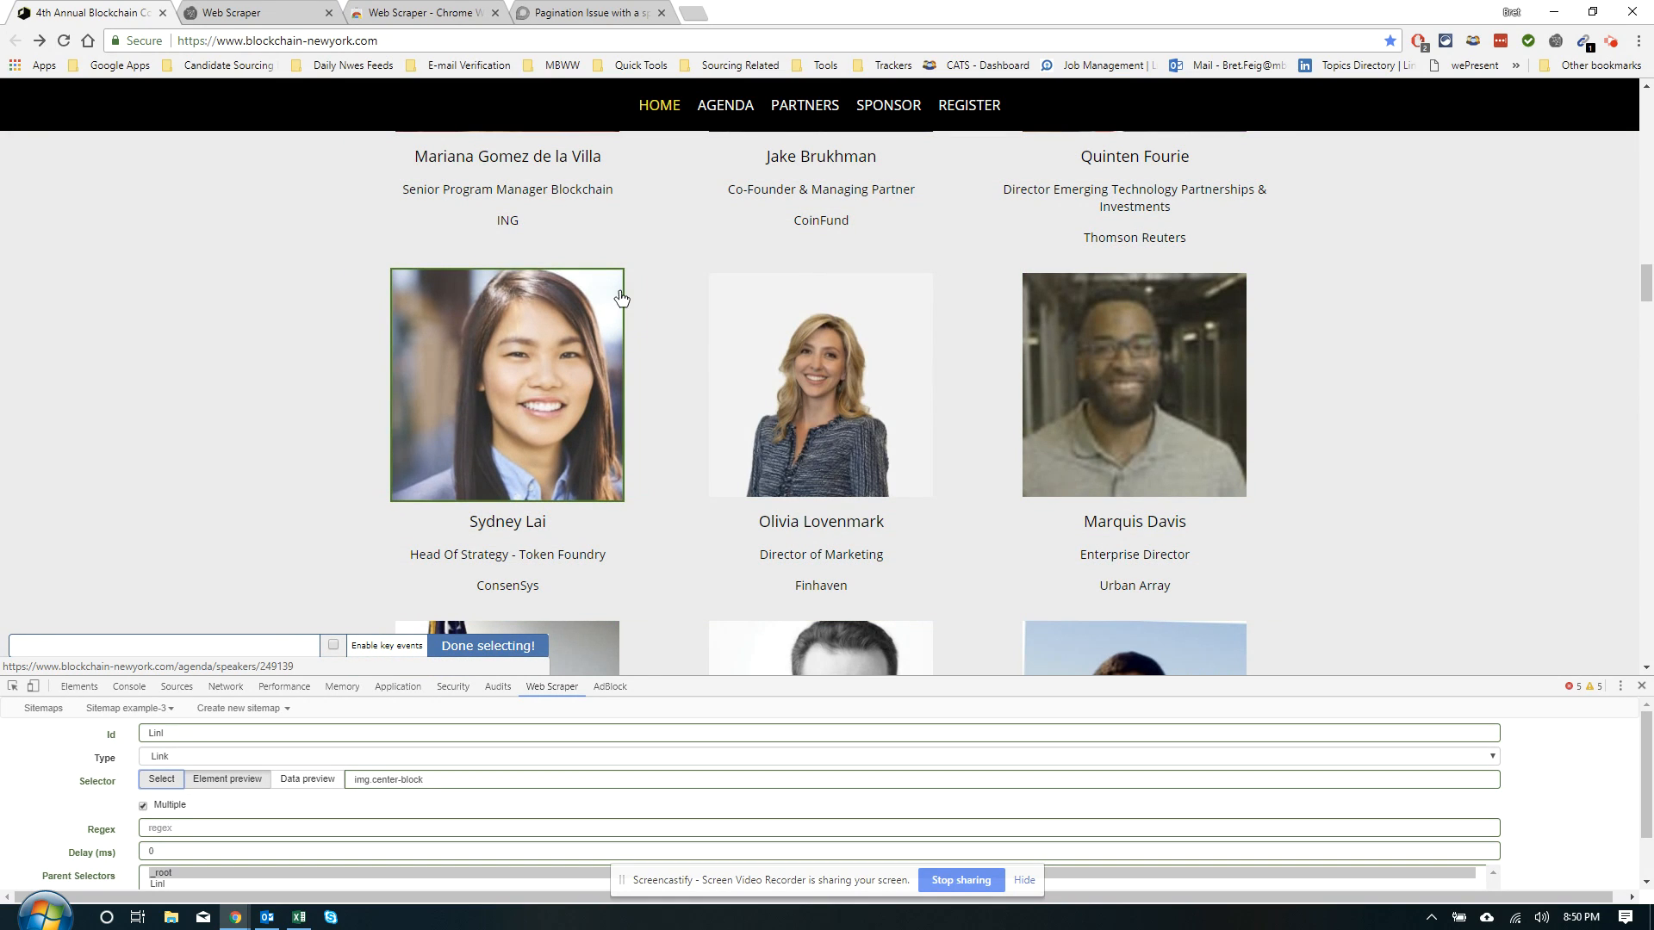
pyautogui.click(629, 298)
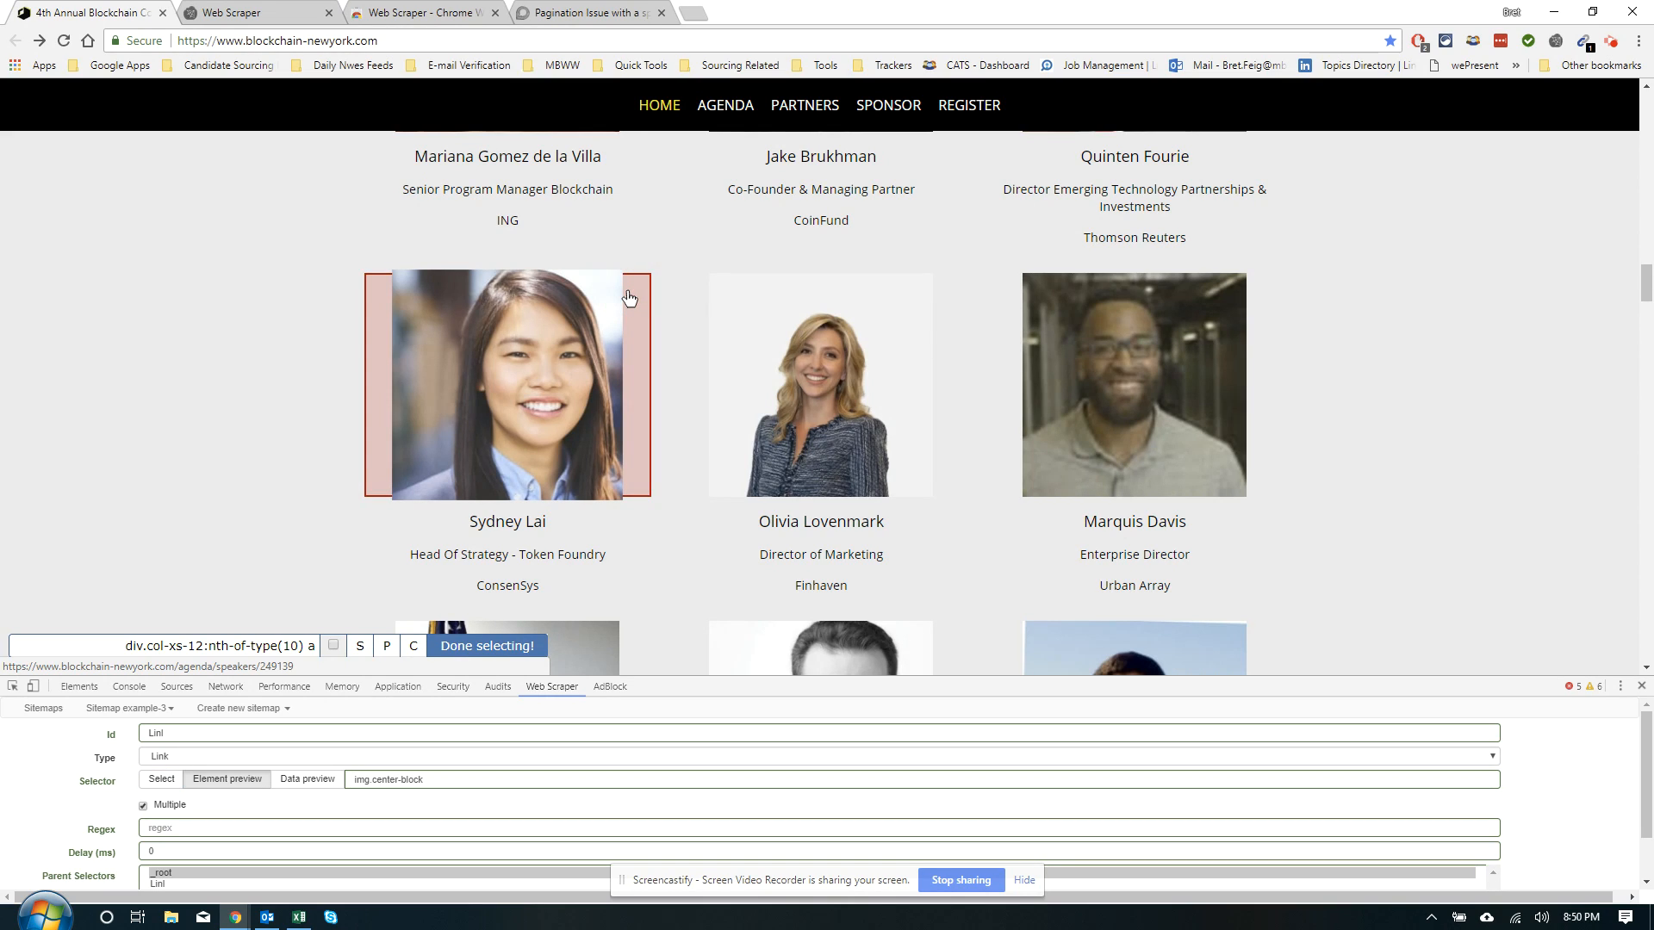
pyautogui.click(962, 328)
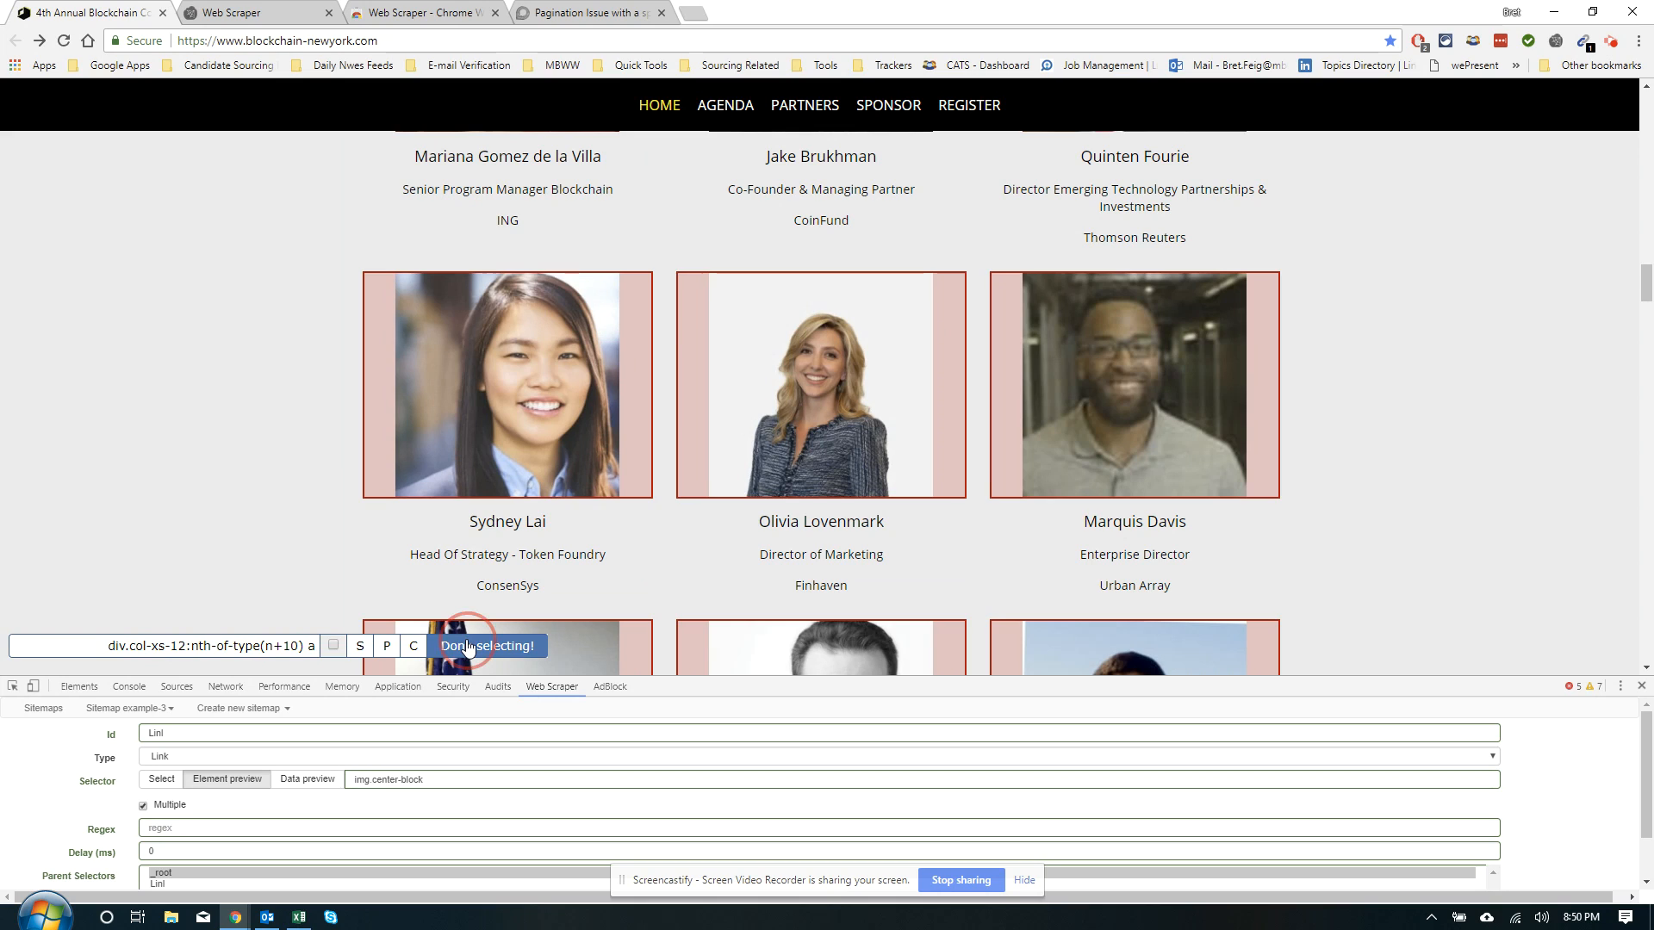
pyautogui.click(460, 645)
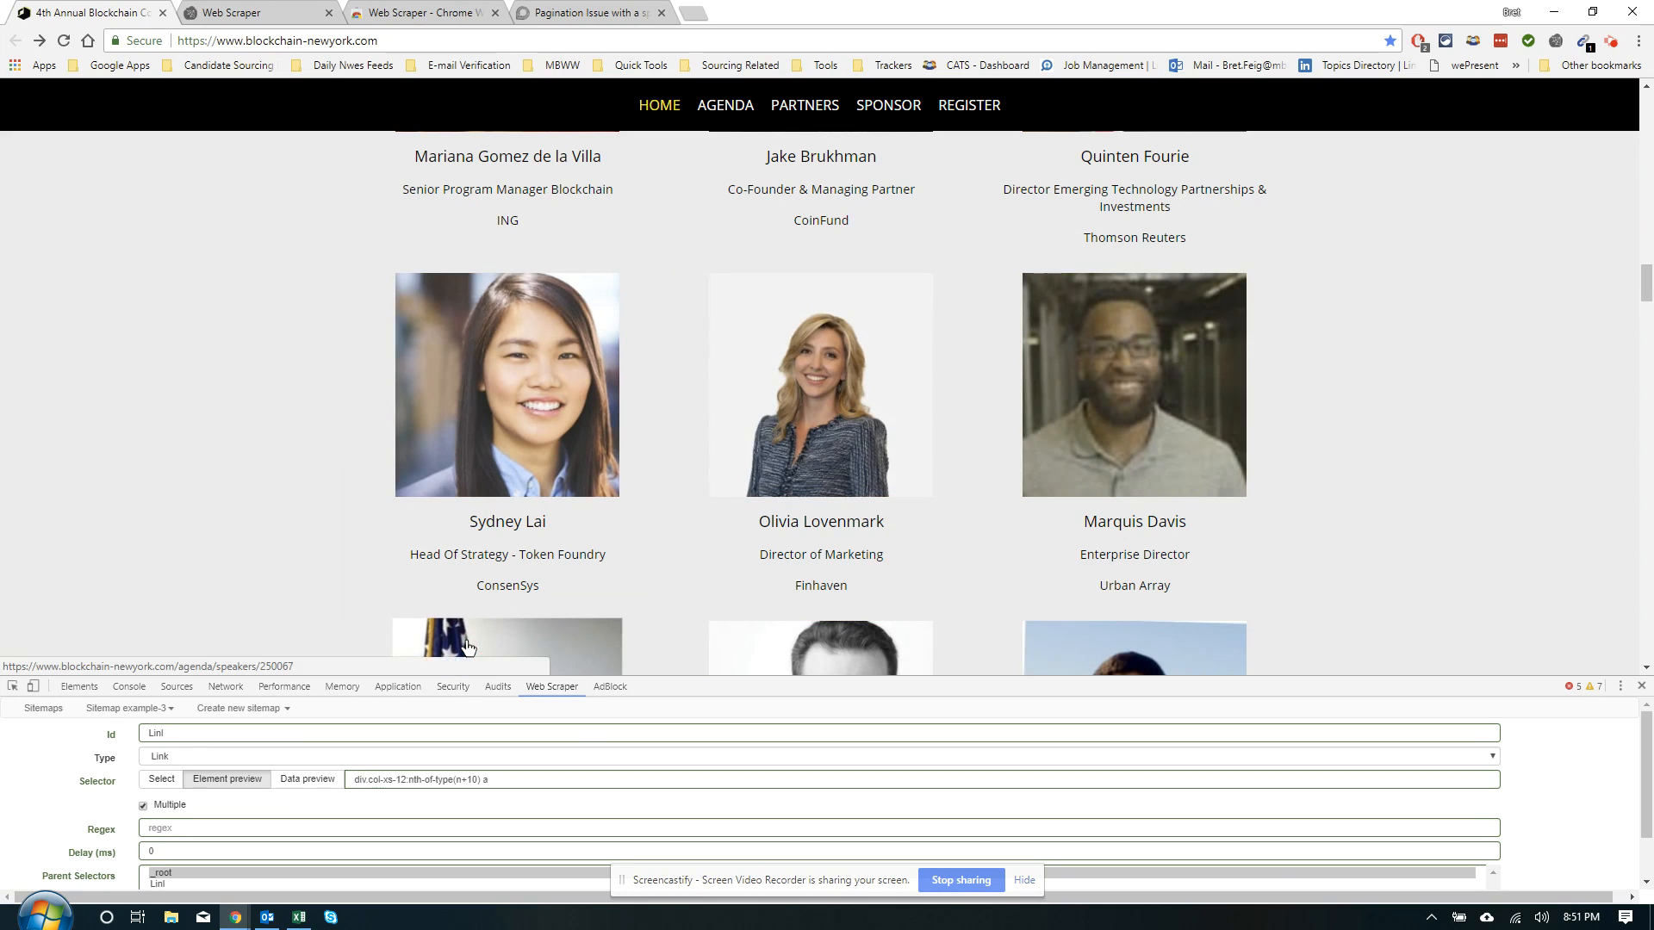
pyautogui.click(231, 779)
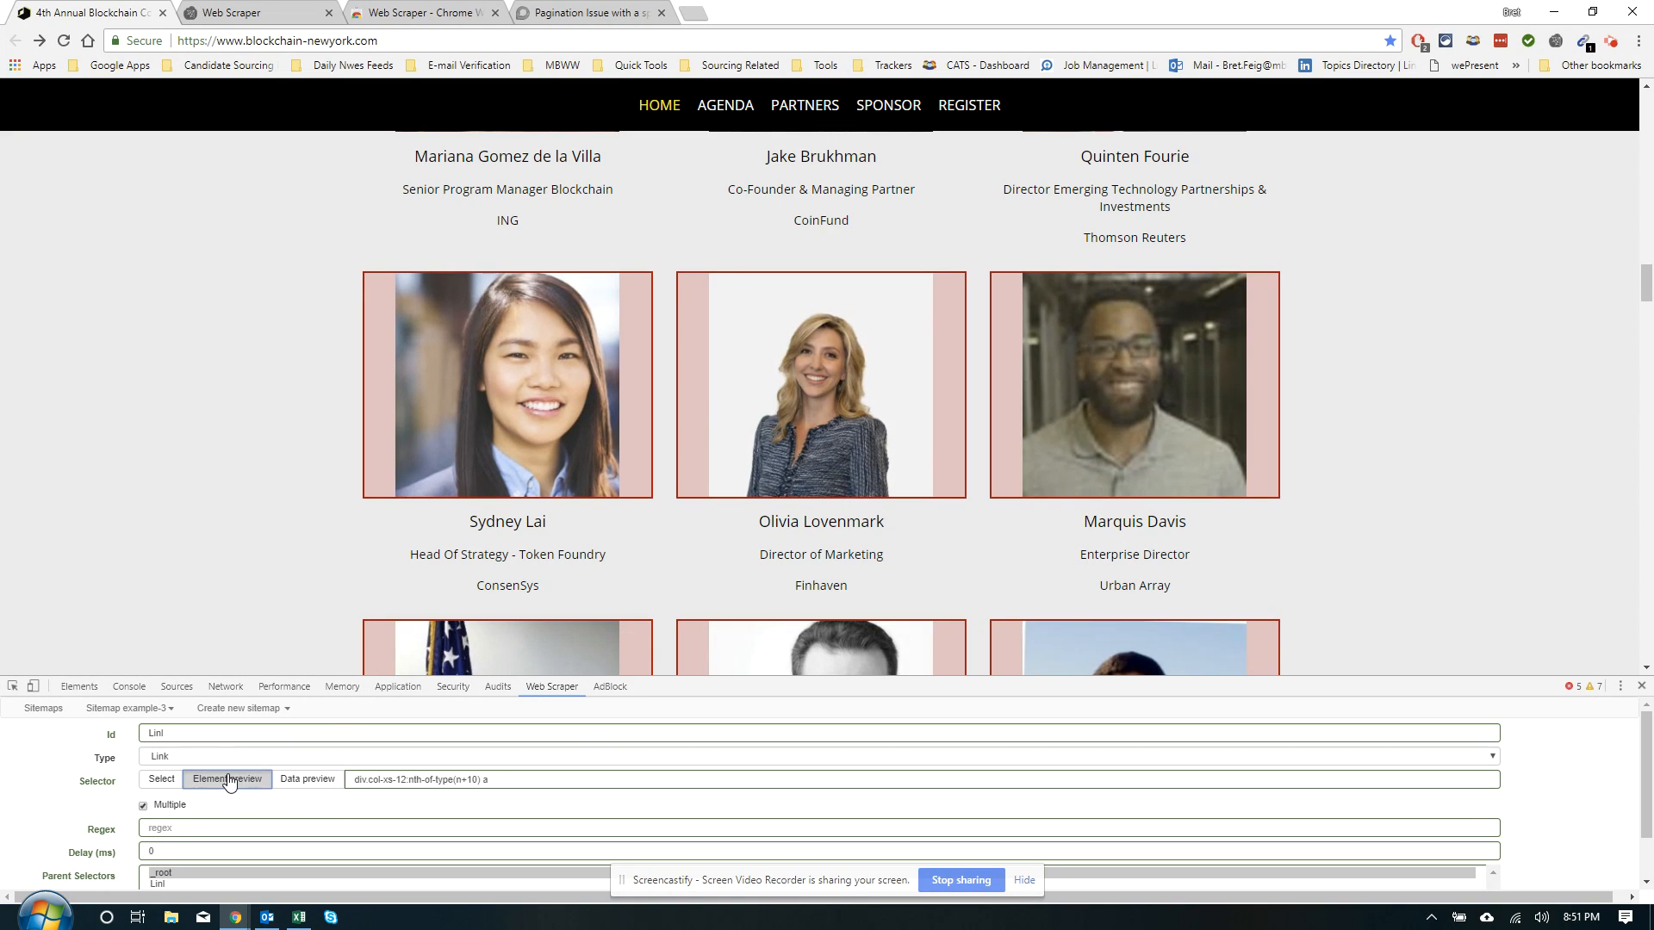
pyautogui.click(298, 780)
pyautogui.scroll(-5, 457, 780)
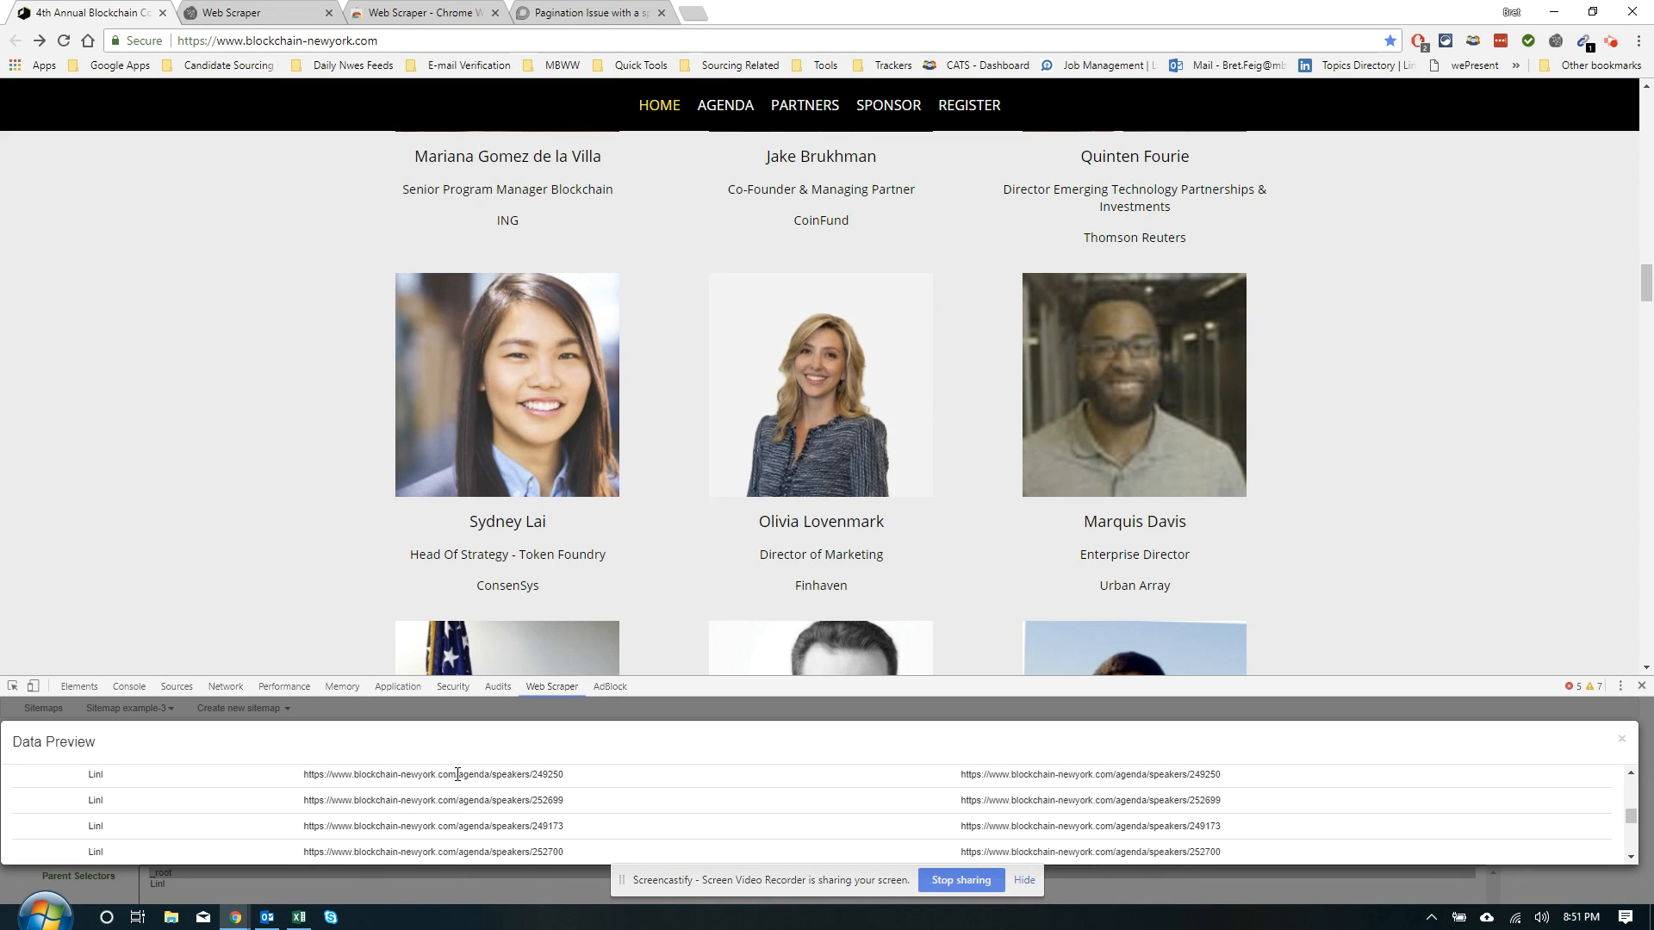
pyautogui.click(1619, 740)
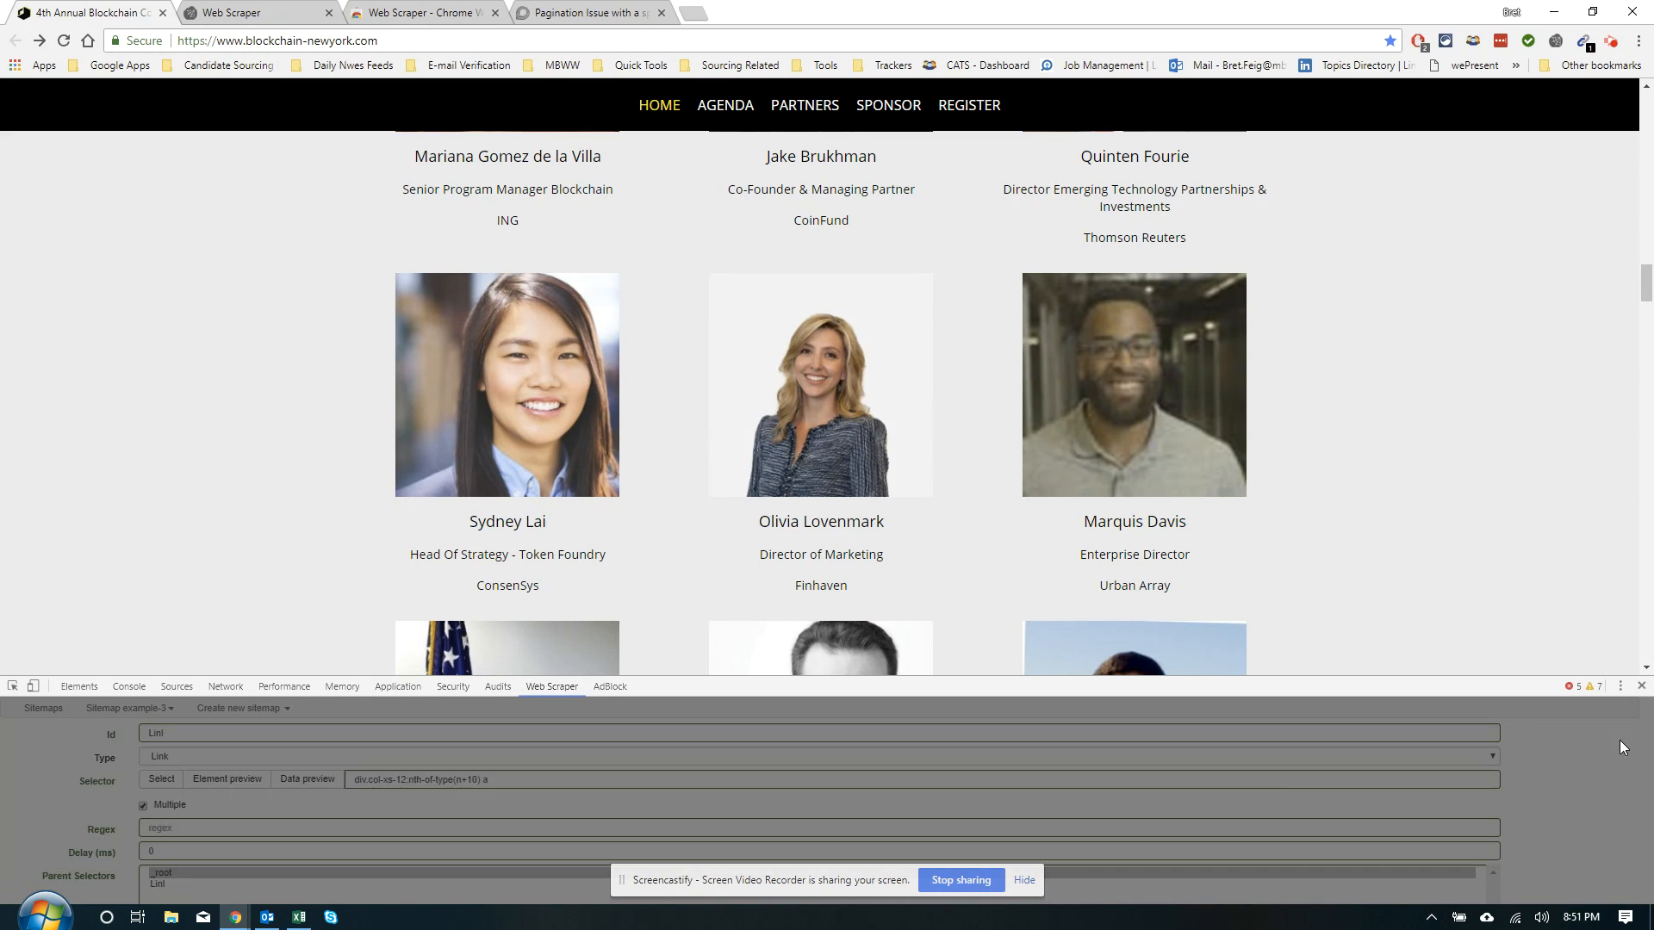
# Correct the Id to 'Link' and save the multiple selector under _root
pyautogui.scroll(-1, 236, 778)
pyautogui.scroll(1, 236, 778)
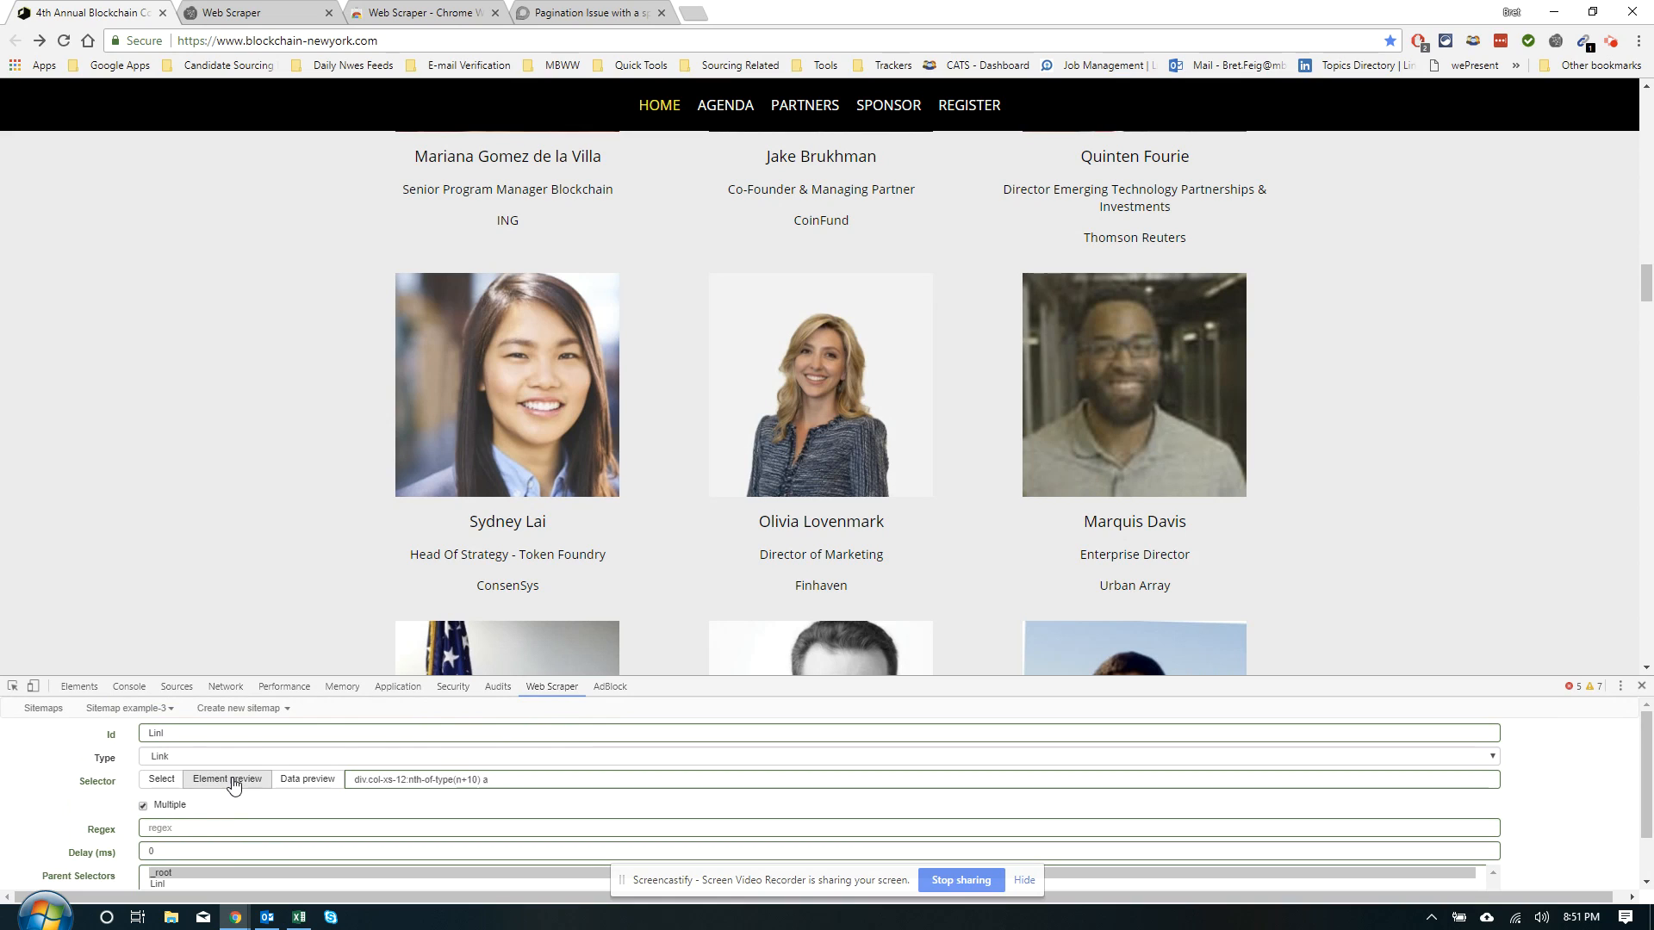
pyautogui.click(185, 737)
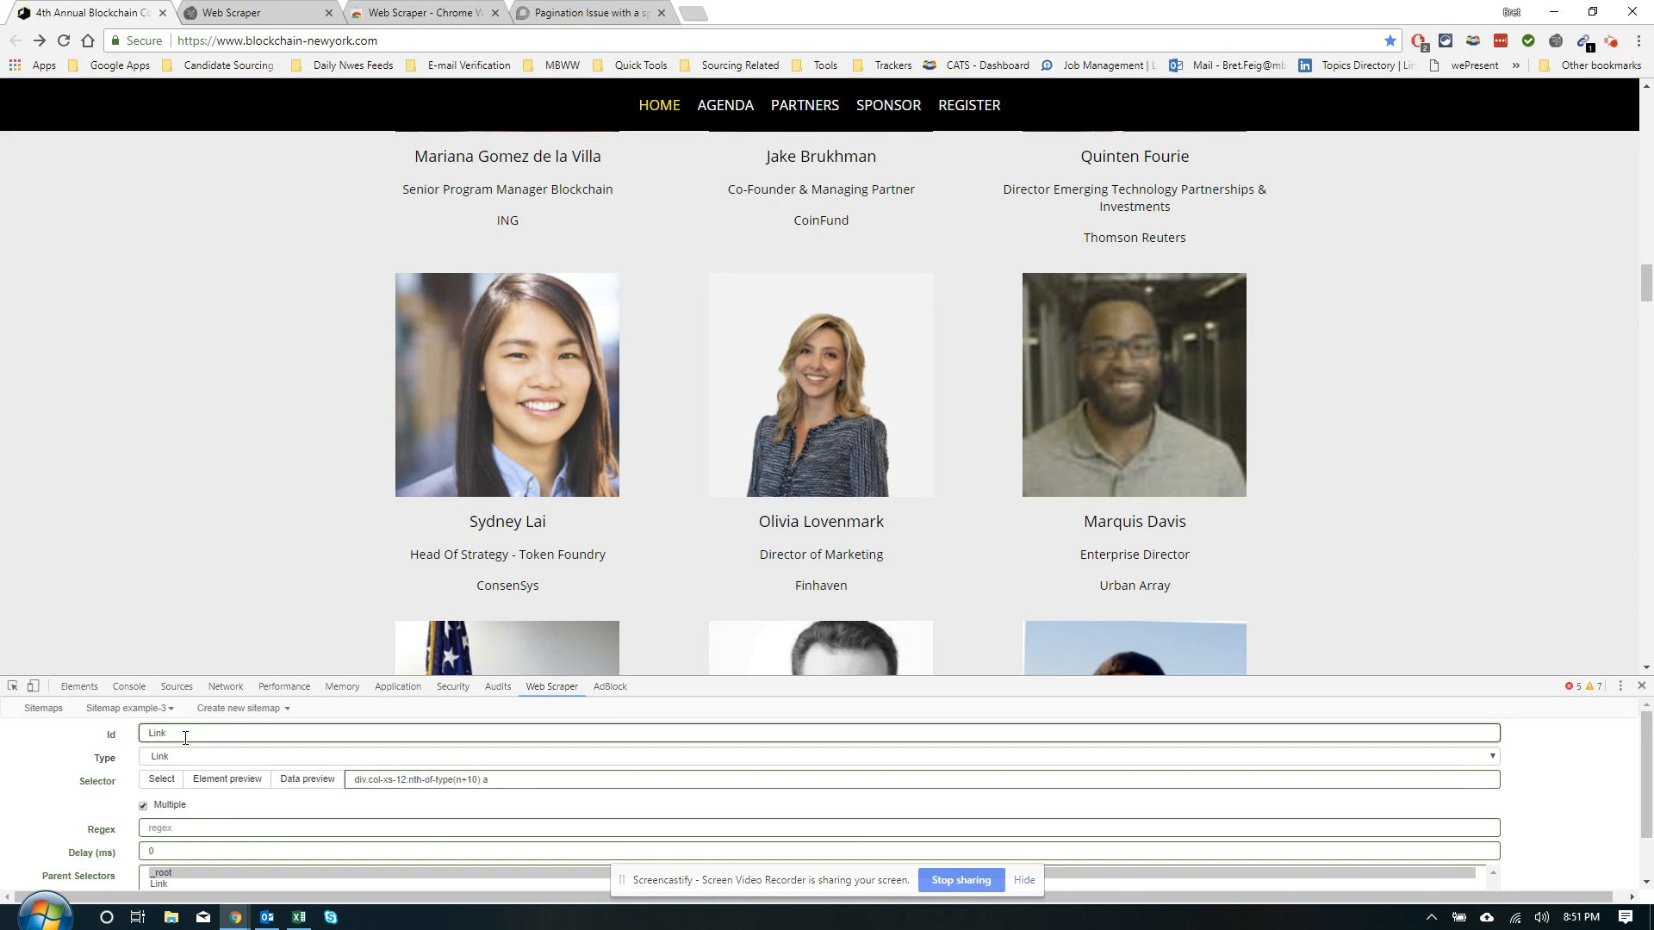
pyautogui.scroll(-1, 160, 821)
pyautogui.click(189, 877)
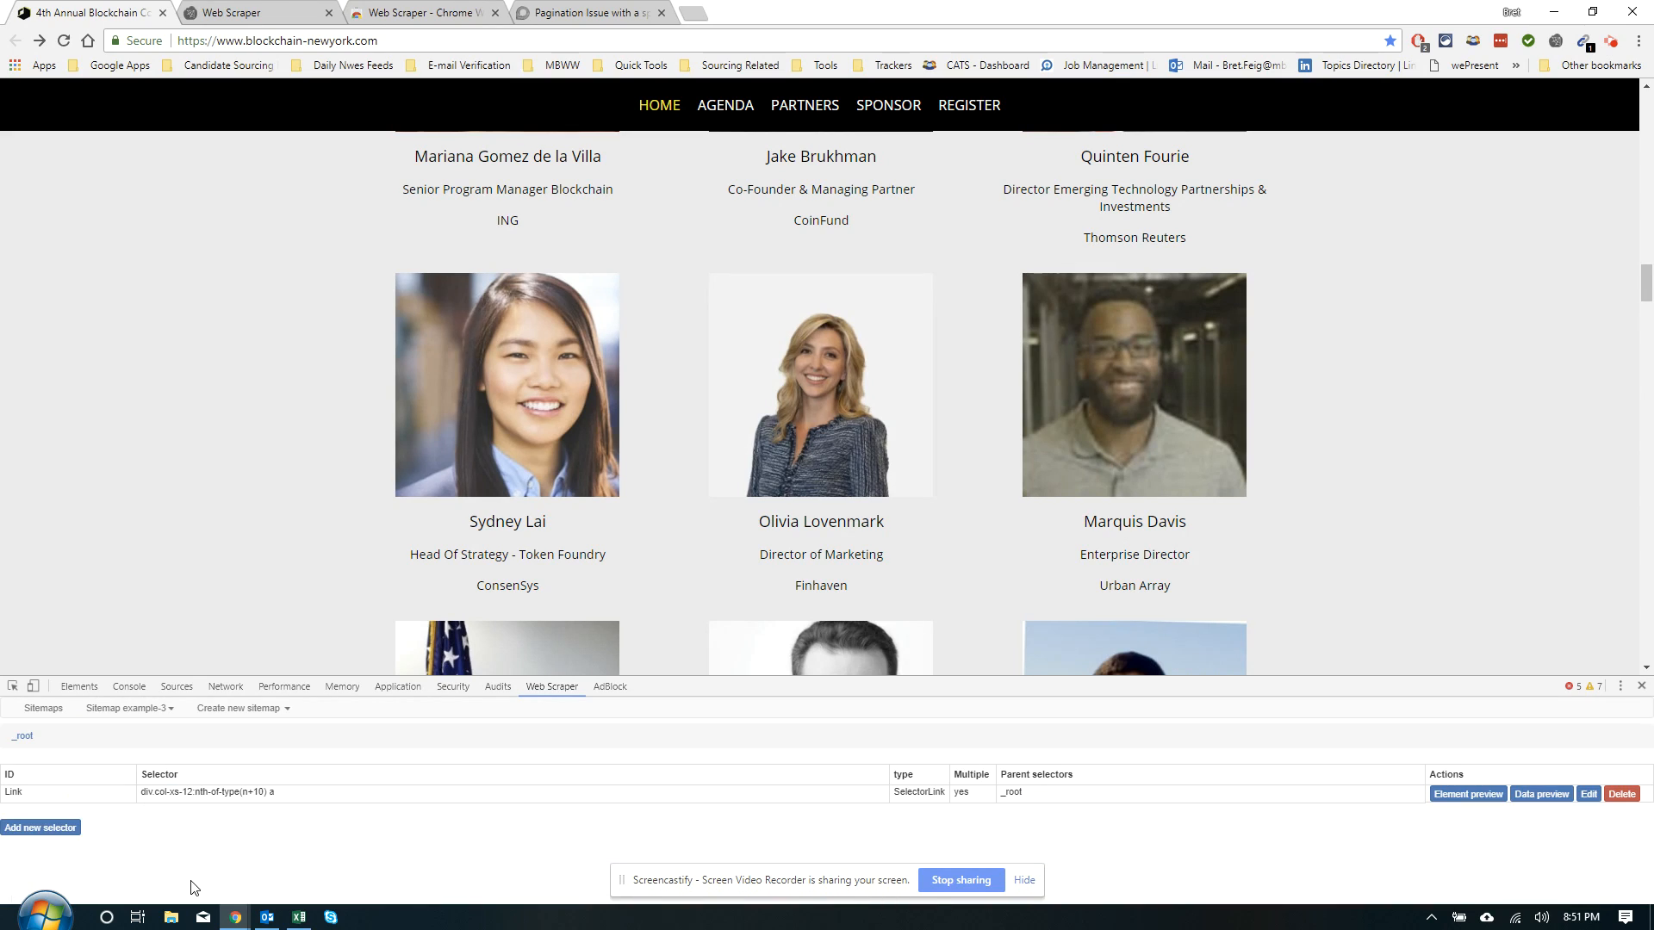
# Open the Link selector, load one speaker's detail page, and begin a child selector
pyautogui.click(23, 792)
pyautogui.scroll(1, 440, 593)
pyautogui.scroll(4, 440, 593)
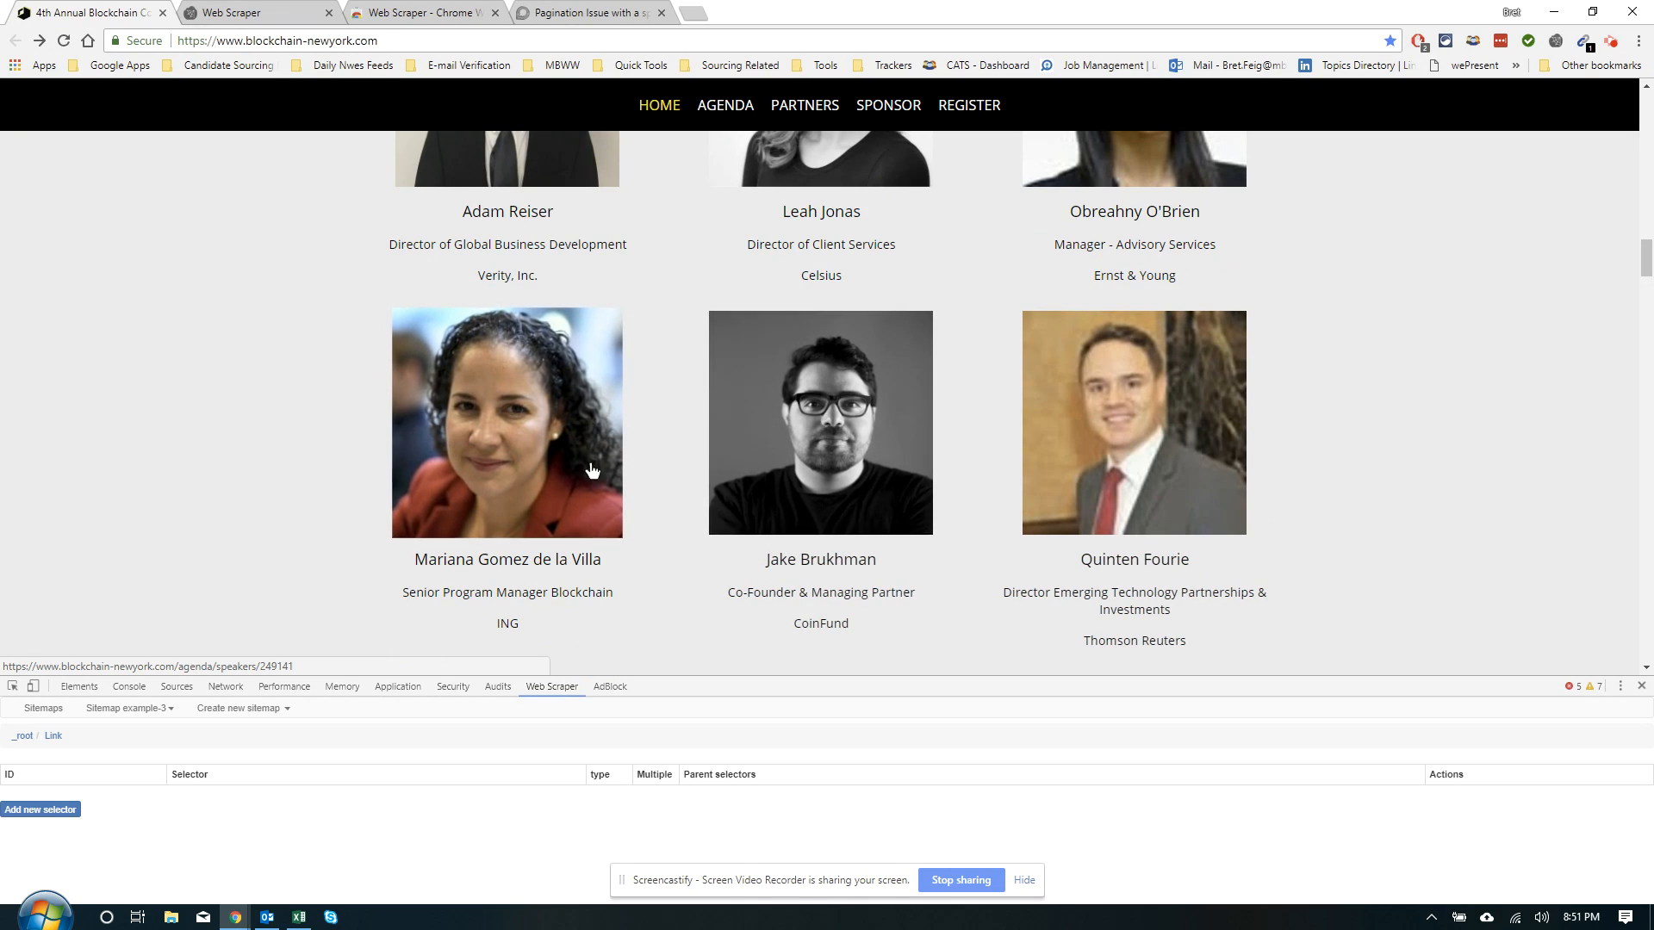
pyautogui.scroll(7, 591, 450)
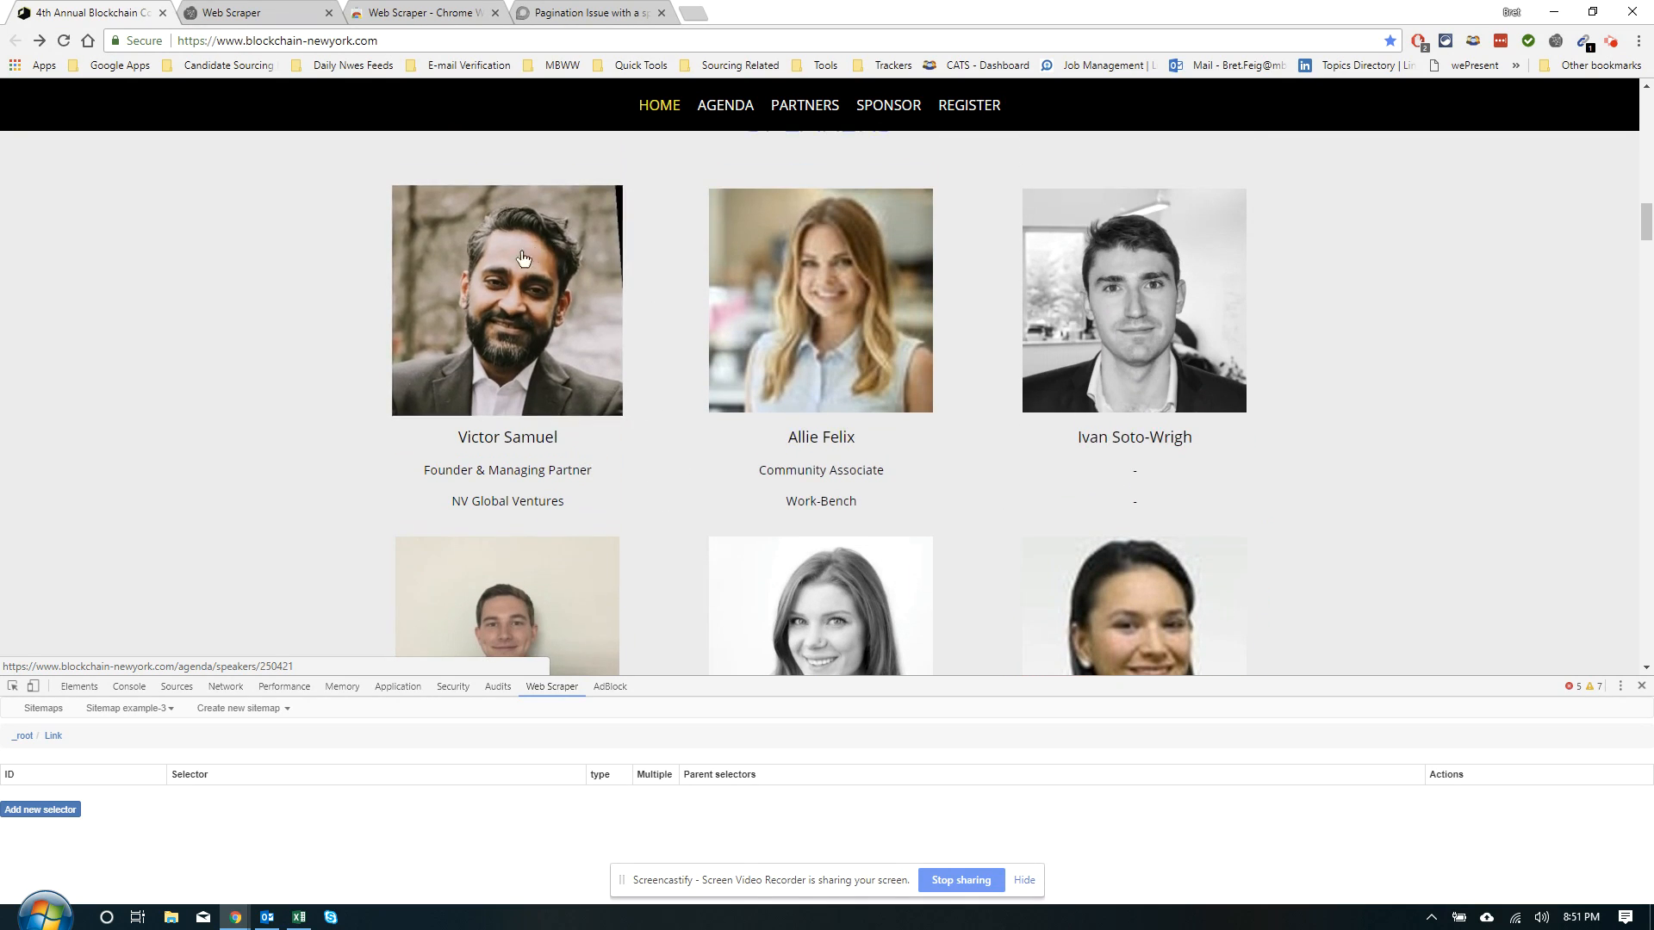
pyautogui.click(845, 373)
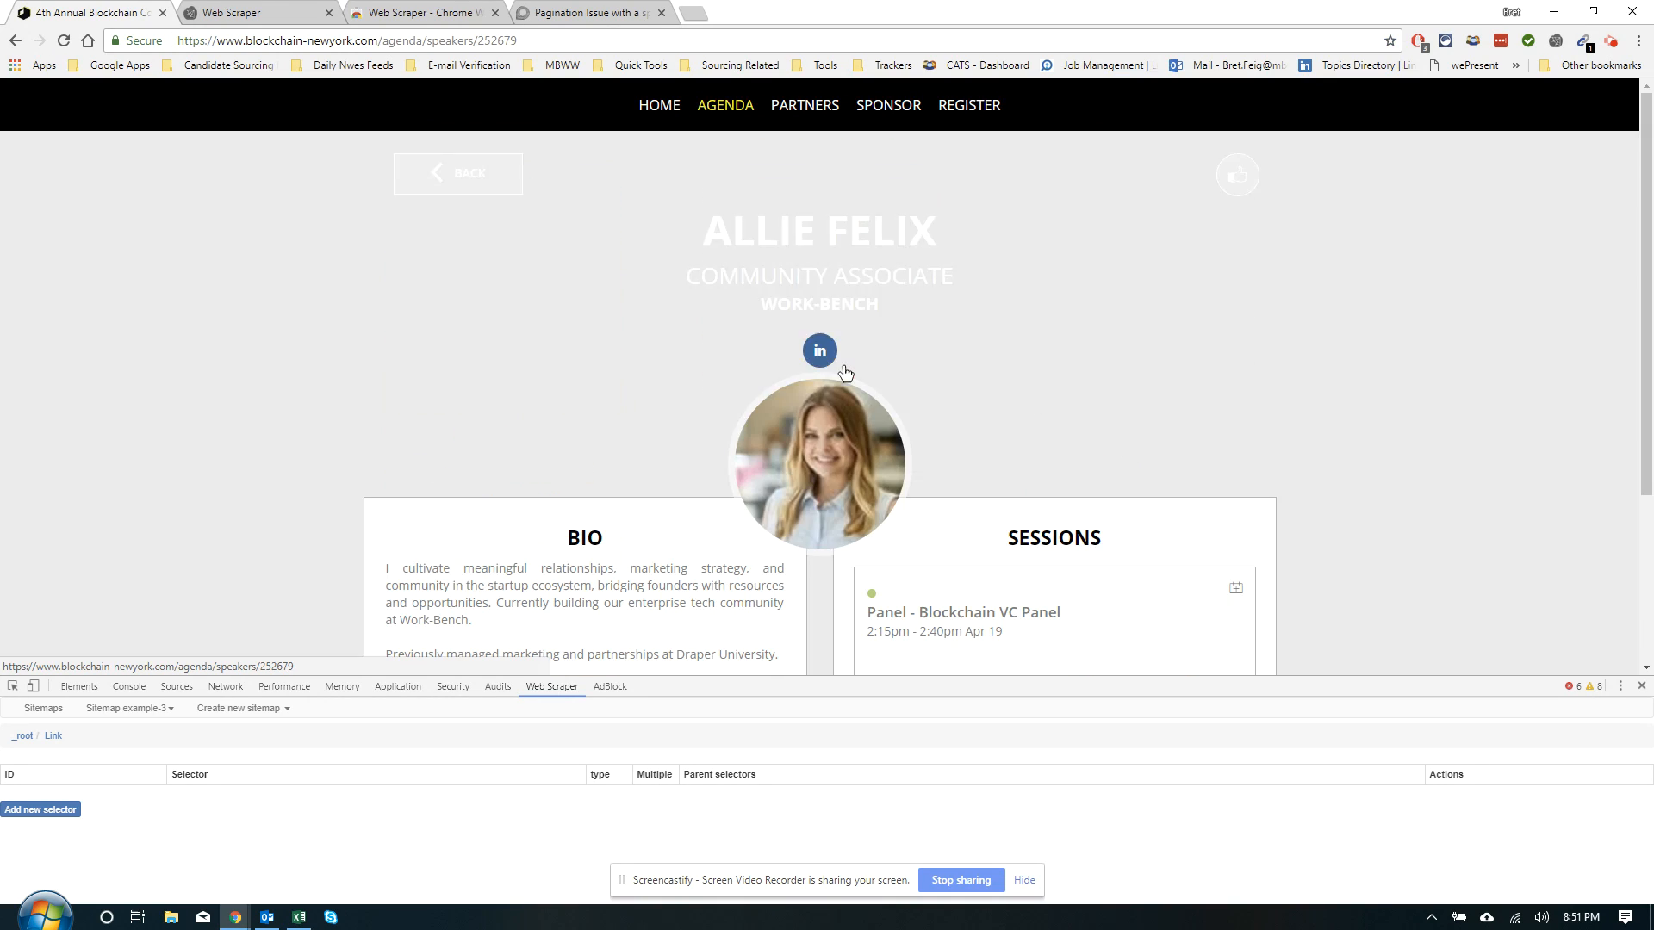
pyautogui.click(45, 810)
# Save a Text selector 'name' on the speaker's name heading (div.speaker-name)
pyautogui.click(161, 779)
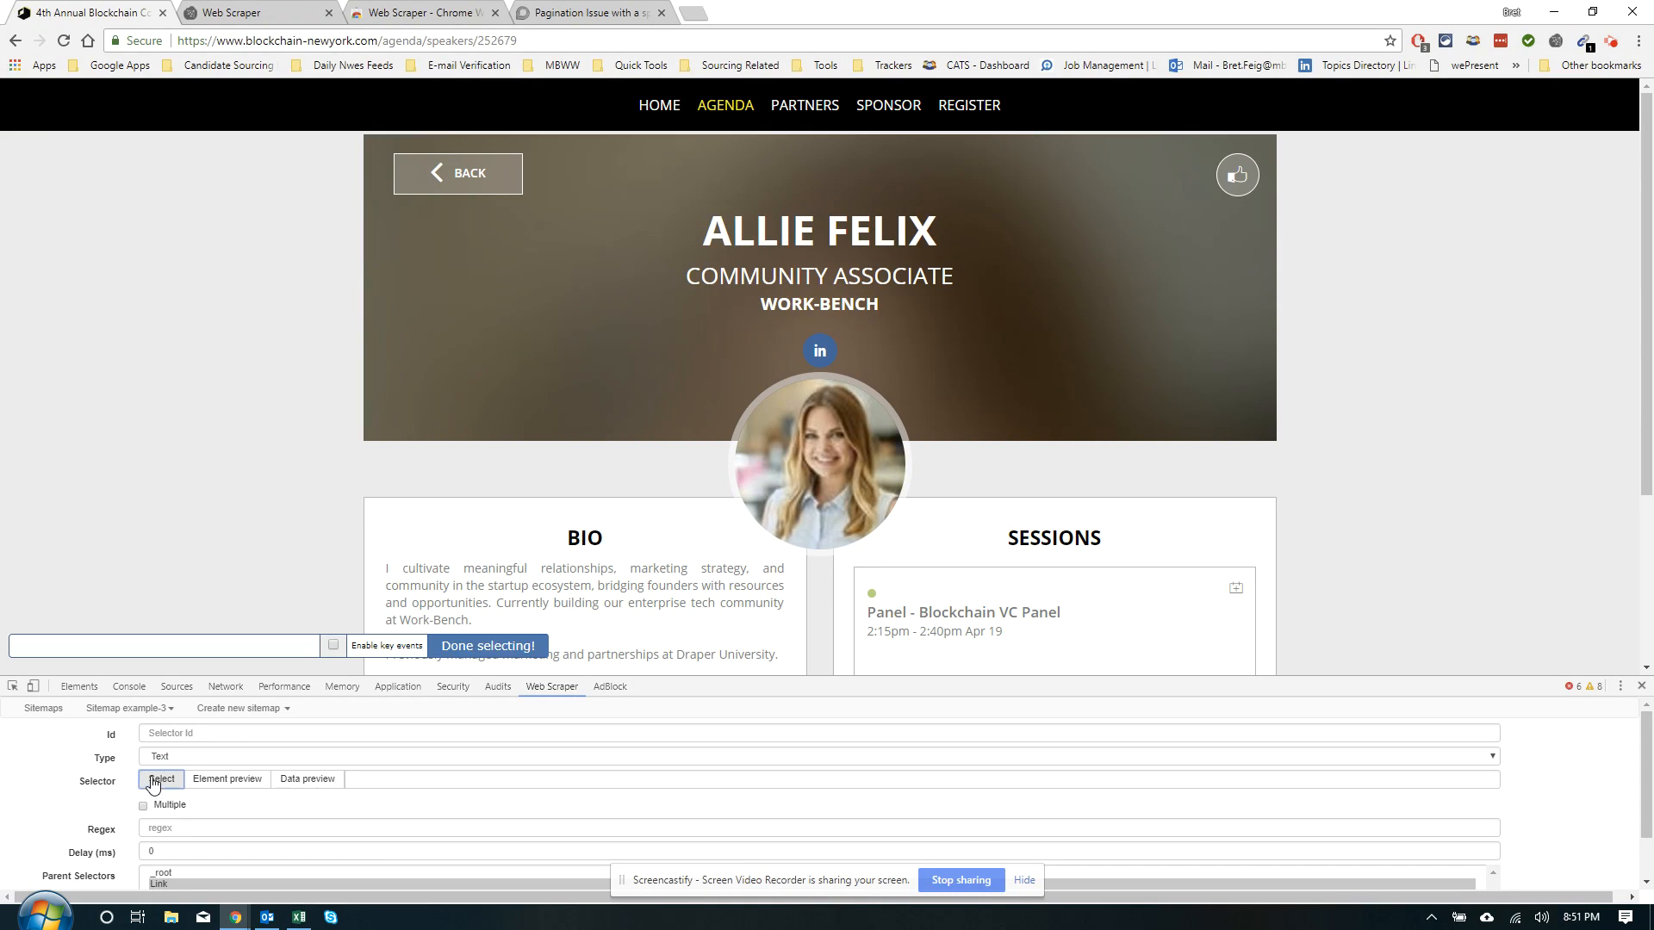
pyautogui.click(829, 229)
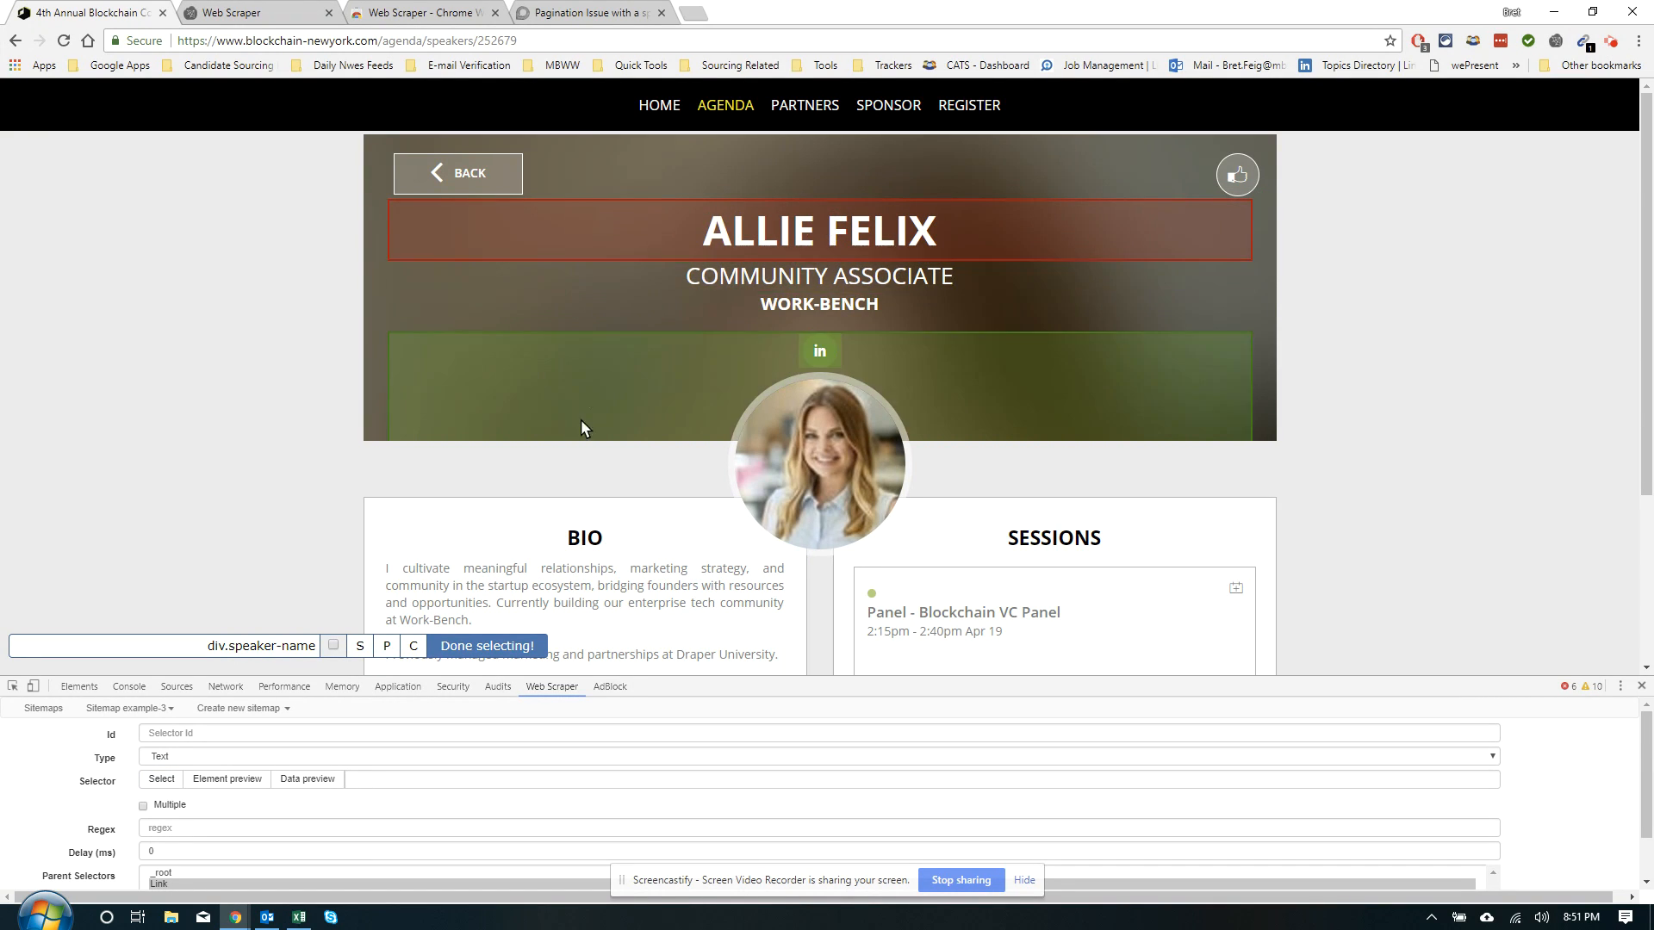
pyautogui.click(488, 646)
pyautogui.click(226, 732)
pyautogui.write('name')
pyautogui.scroll(-3, 247, 663)
pyautogui.scroll(-2, 173, 827)
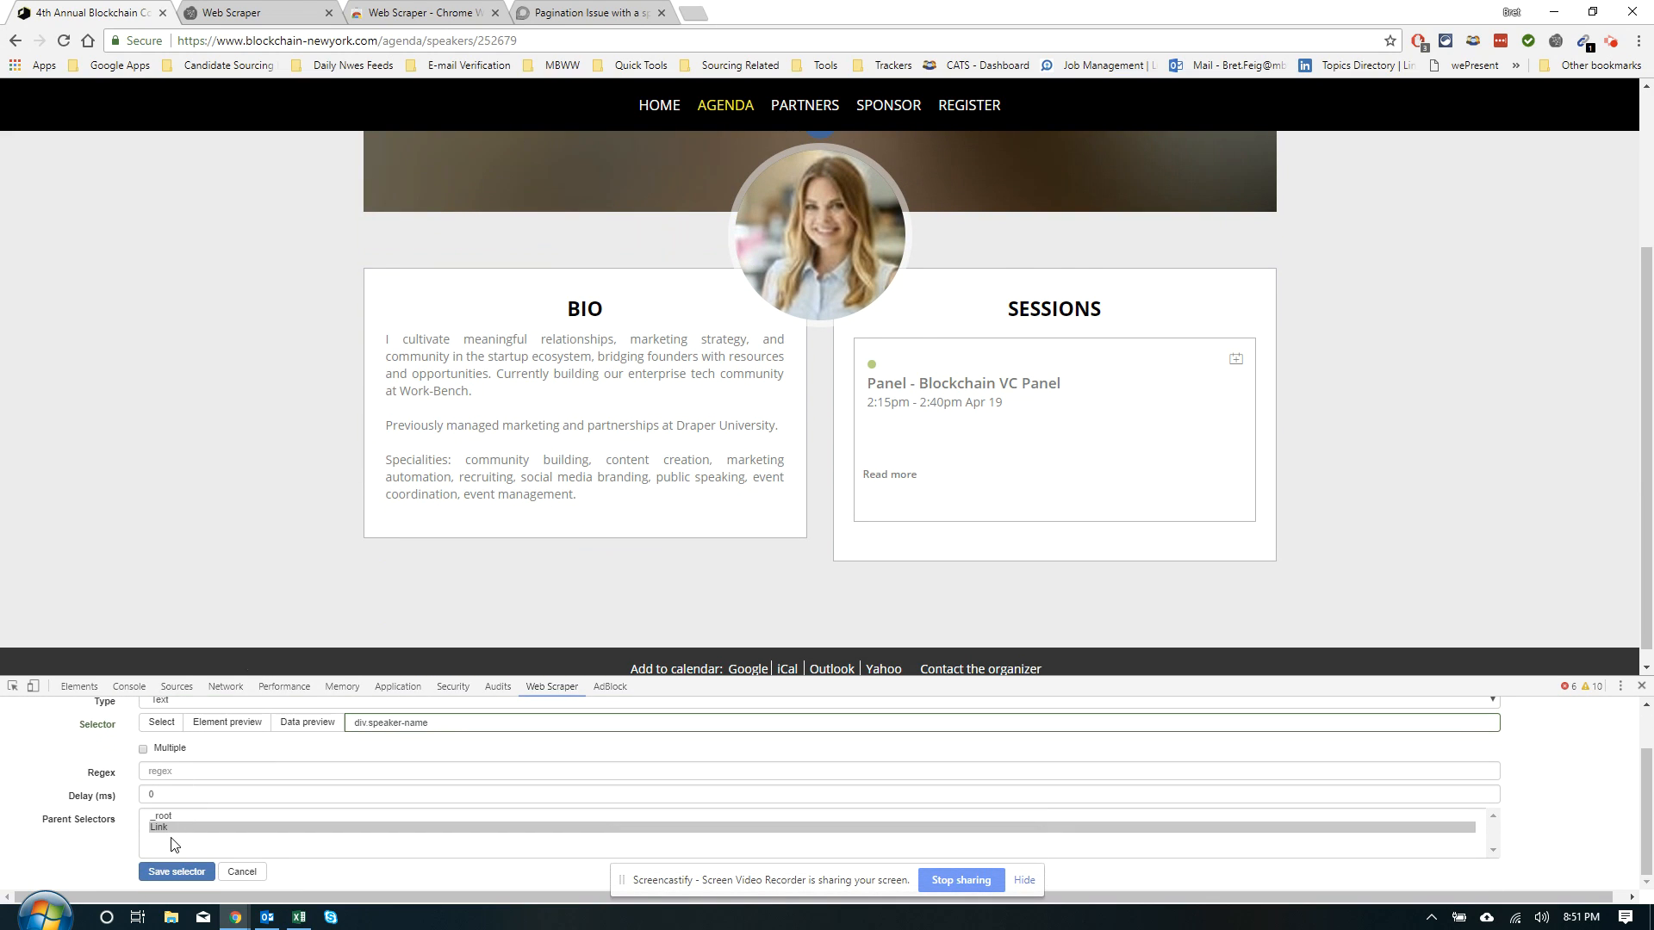
pyautogui.click(155, 877)
# Save a Text selector 'bio' on the Bio text block (pre.panel-text)
pyautogui.click(21, 826)
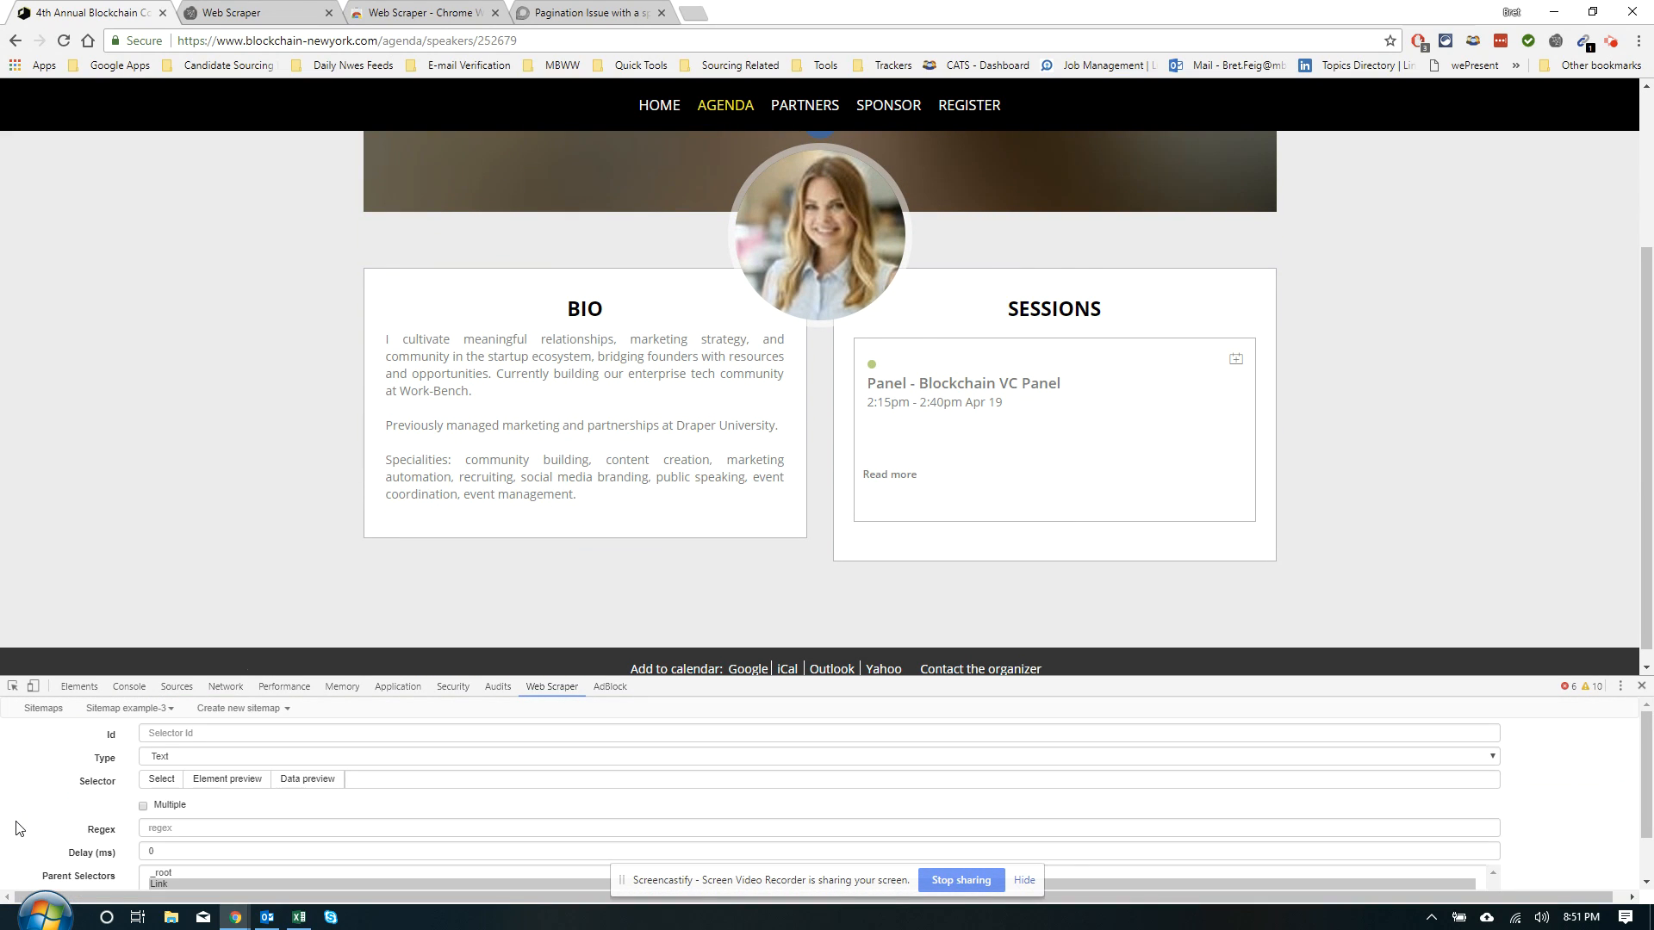
pyautogui.click(161, 779)
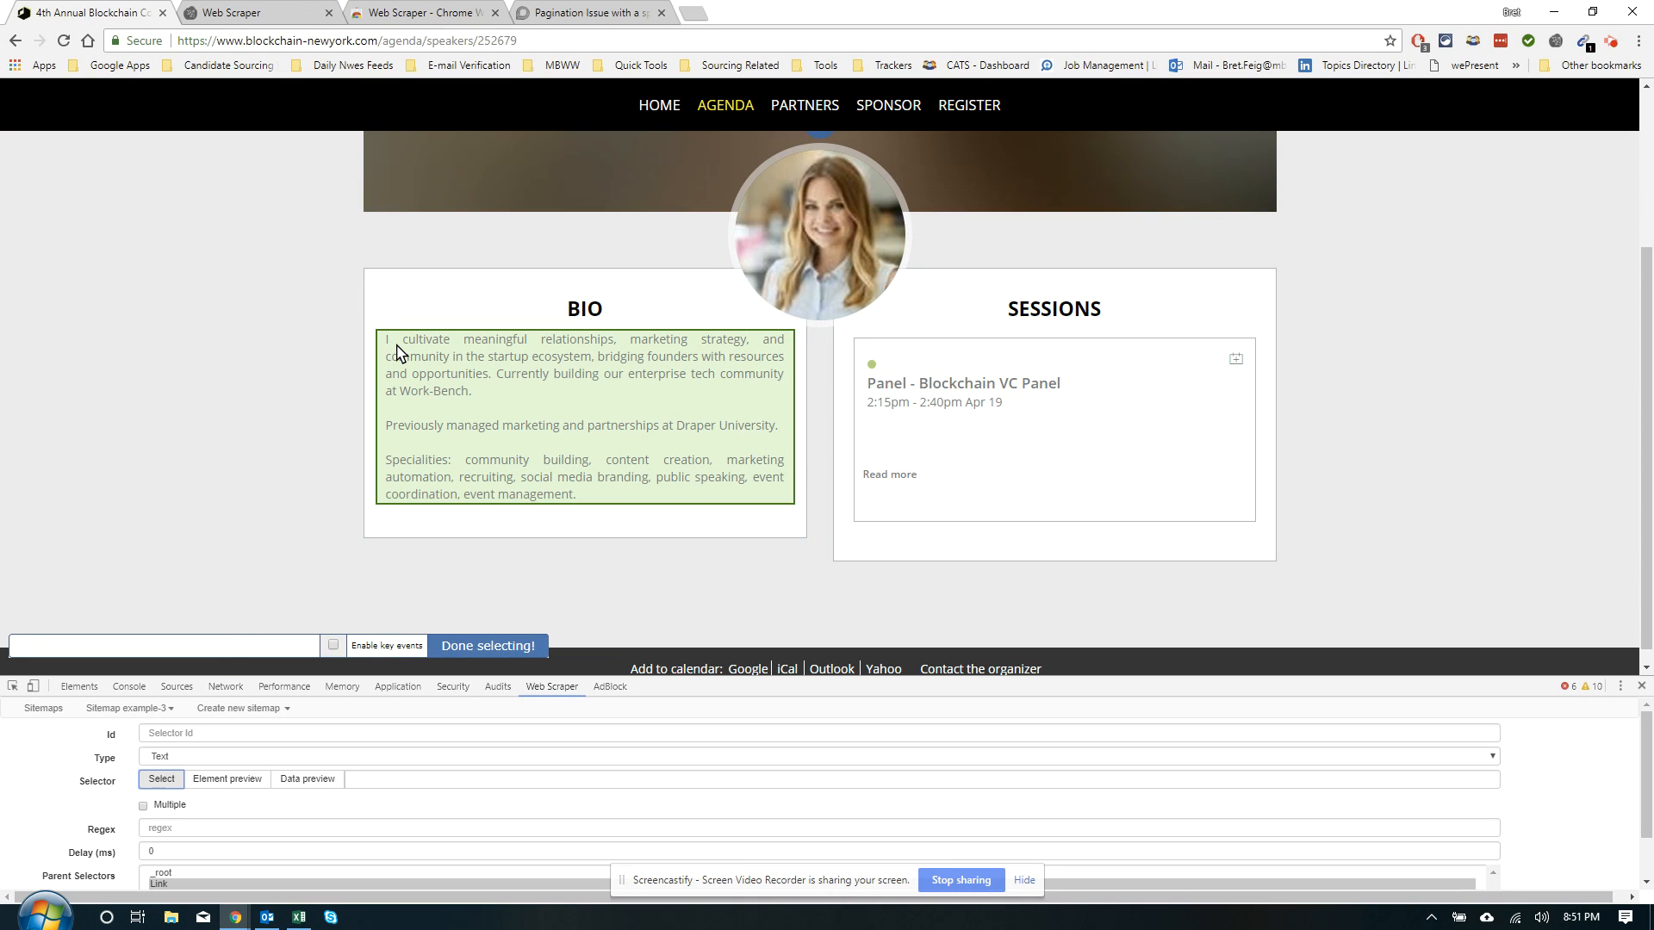
pyautogui.click(397, 349)
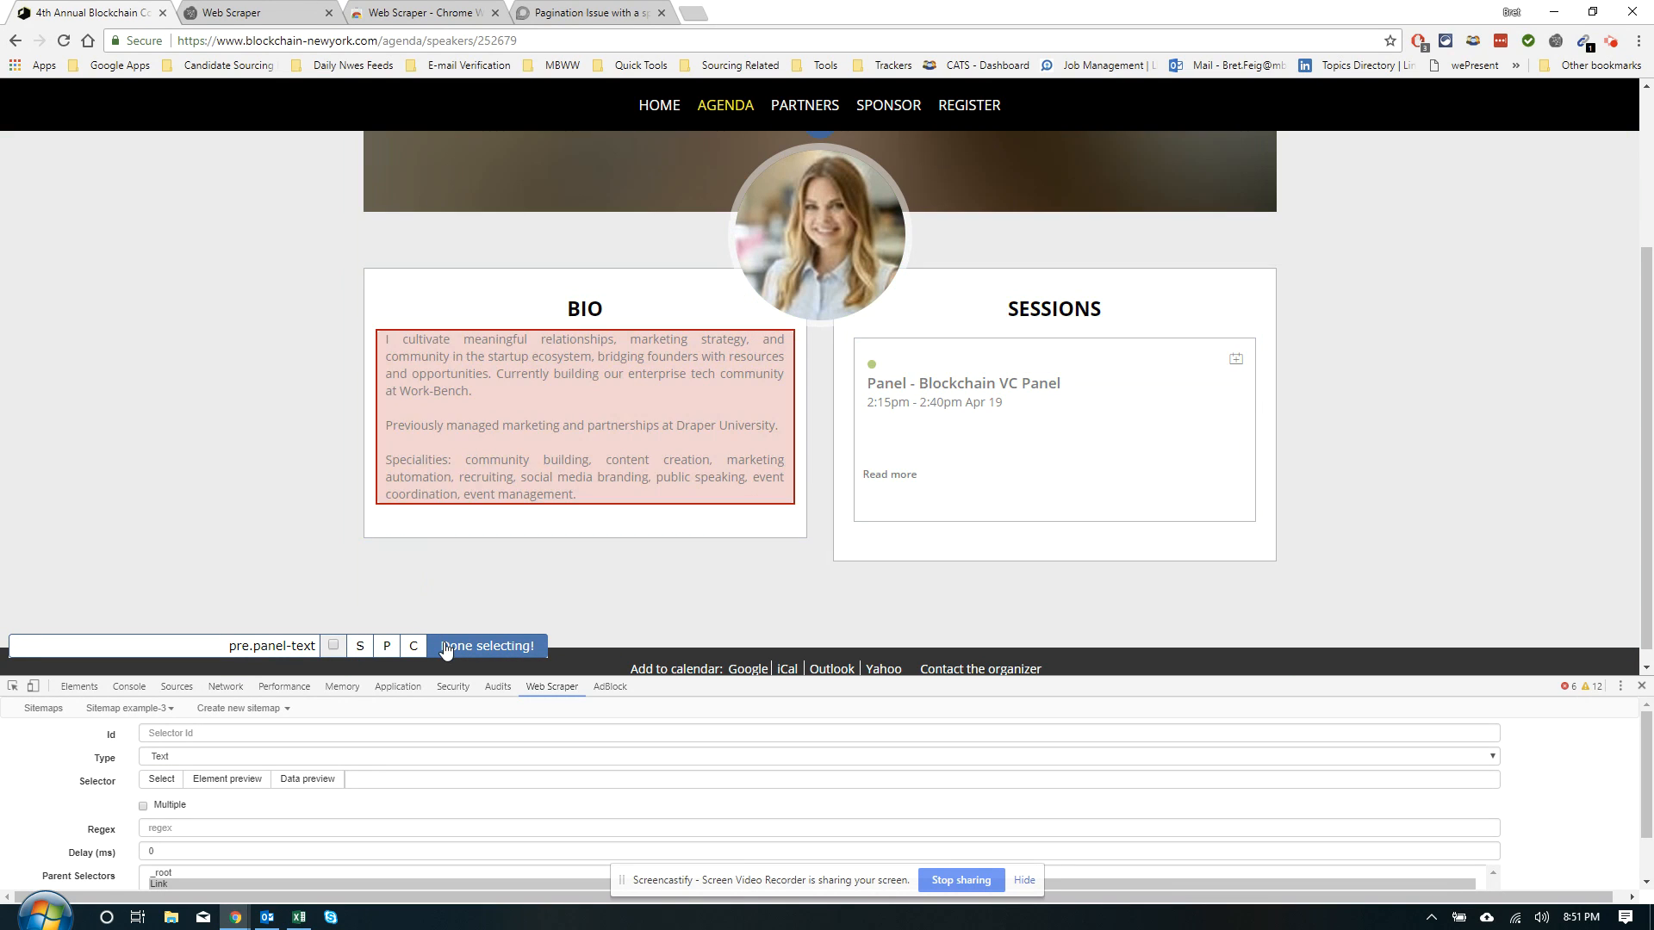
pyautogui.click(452, 647)
pyautogui.click(198, 731)
pyautogui.write('bio')
pyautogui.scroll(-1, 181, 827)
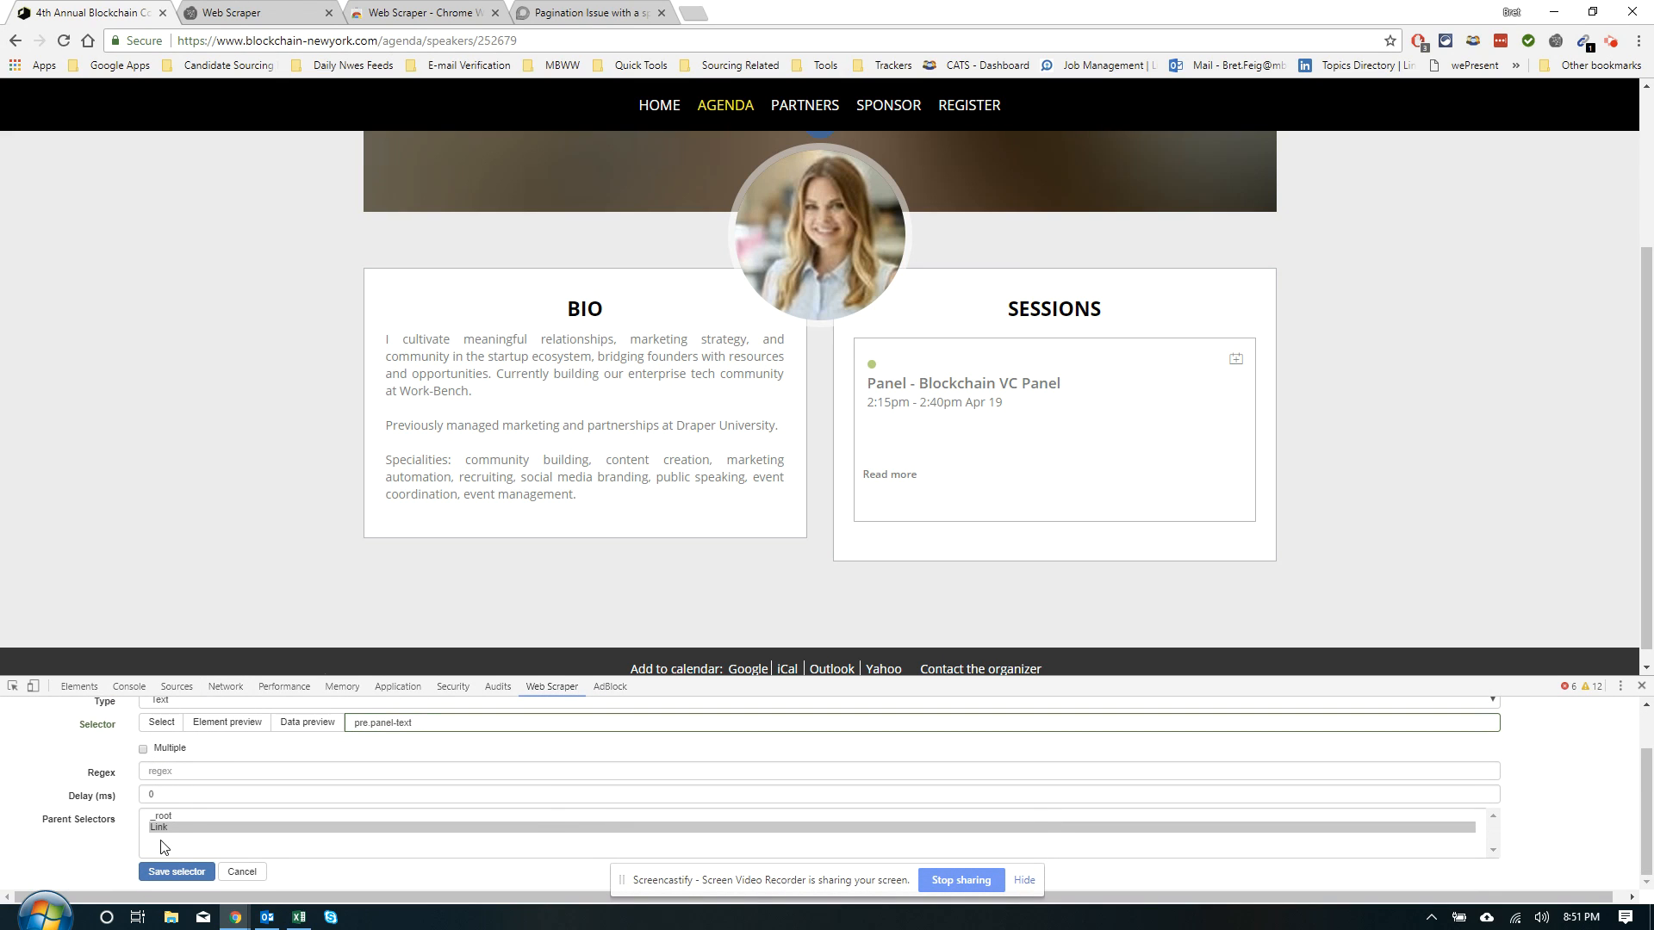
pyautogui.click(169, 875)
pyautogui.click(62, 848)
pyautogui.scroll(3, 499, 409)
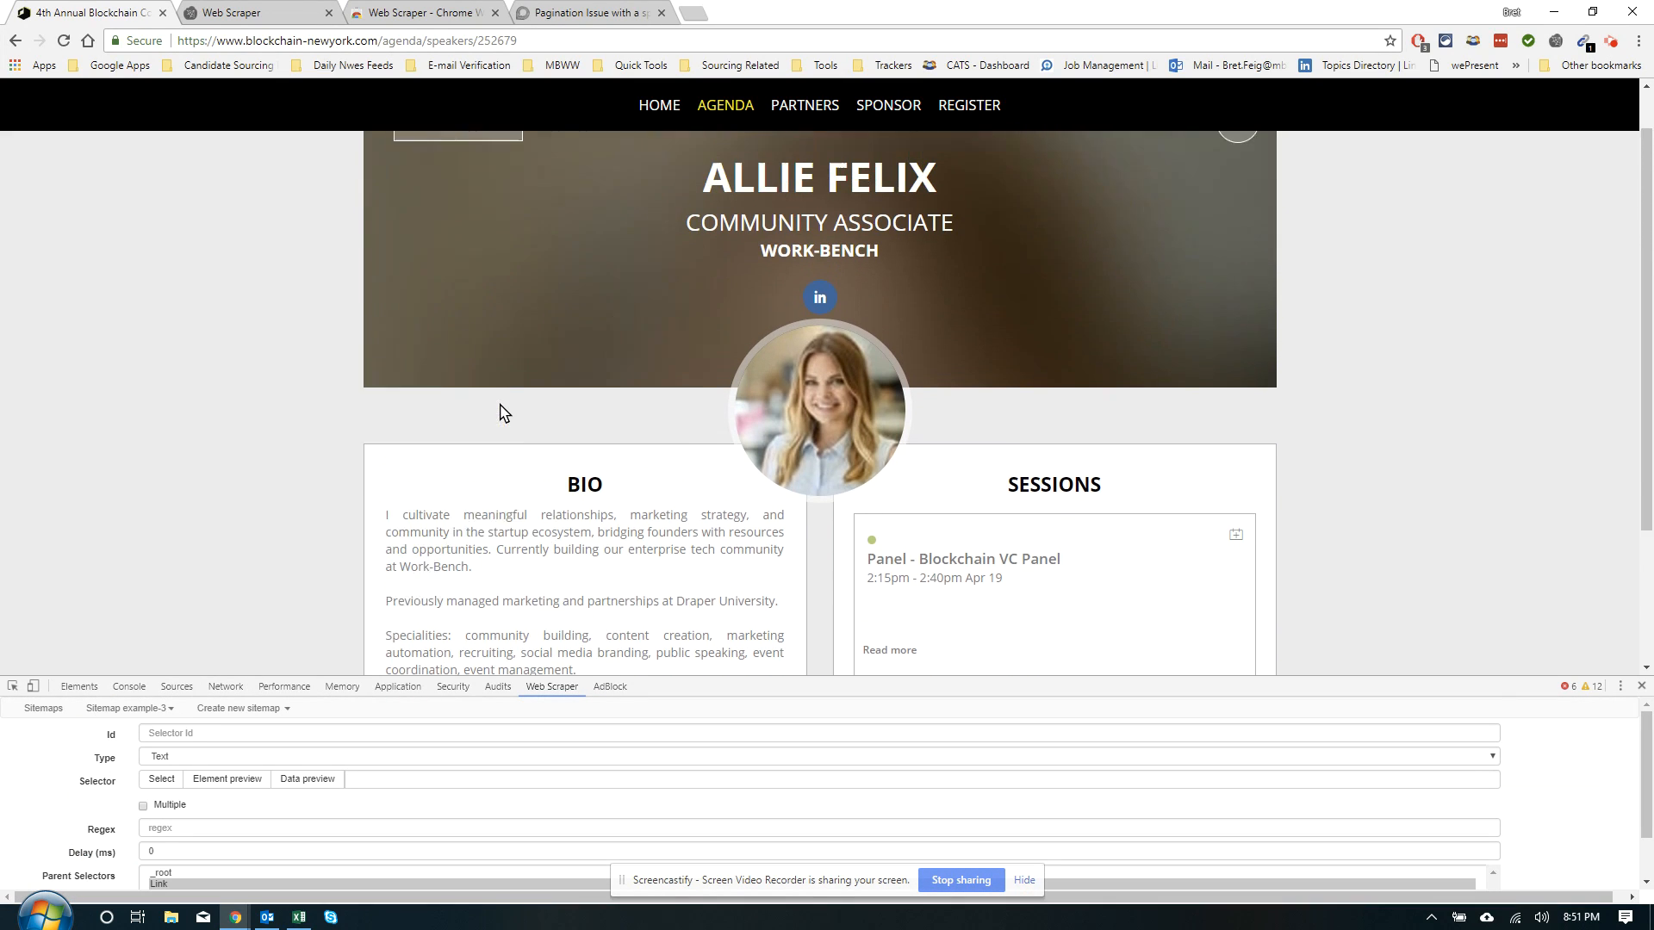
# Pick the WORK-BENCH company line and save it as Text selector 'Comp' (div.speaker-company)
pyautogui.click(161, 778)
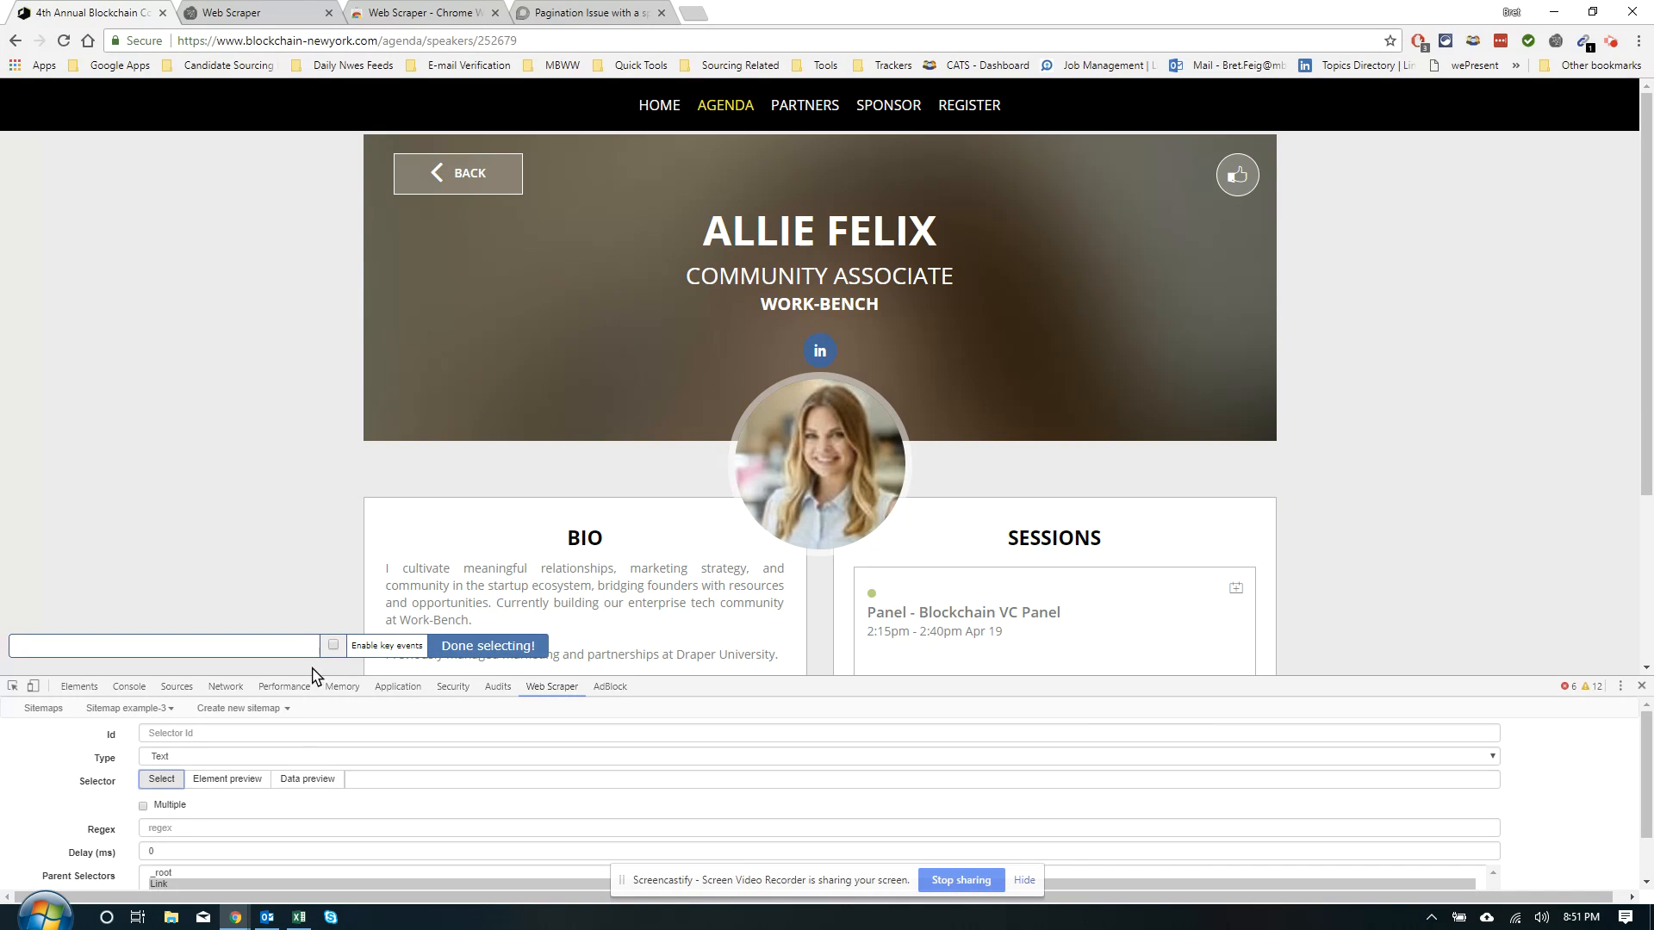
pyautogui.click(780, 302)
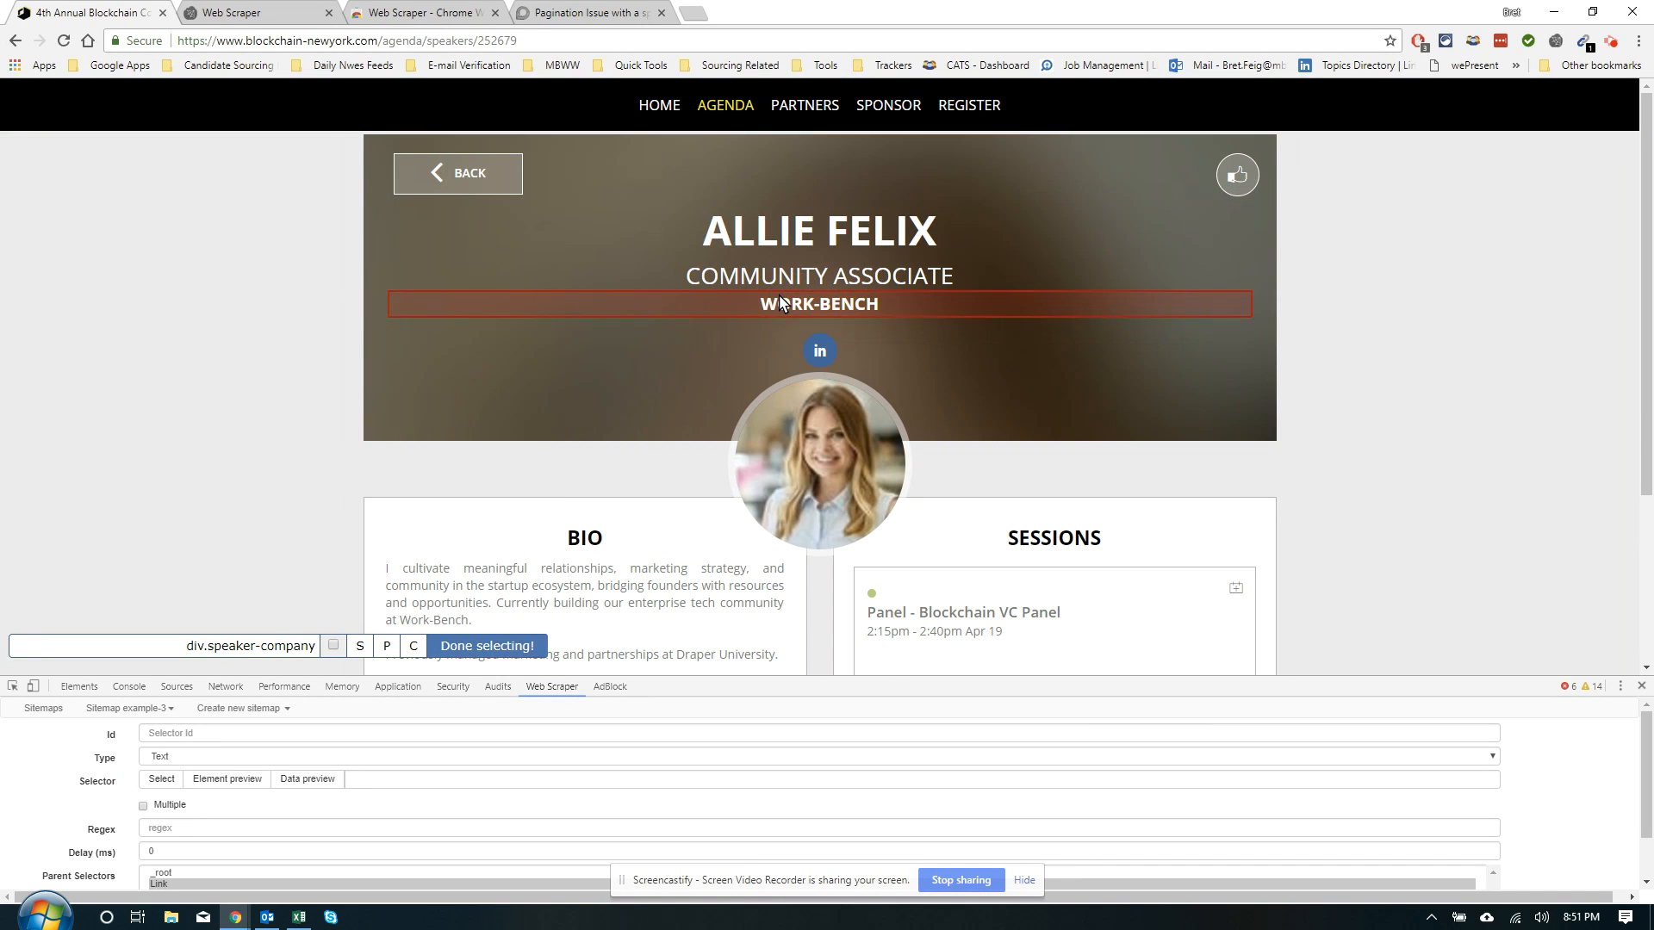
pyautogui.click(469, 642)
pyautogui.click(184, 735)
pyautogui.write('Comapmu')
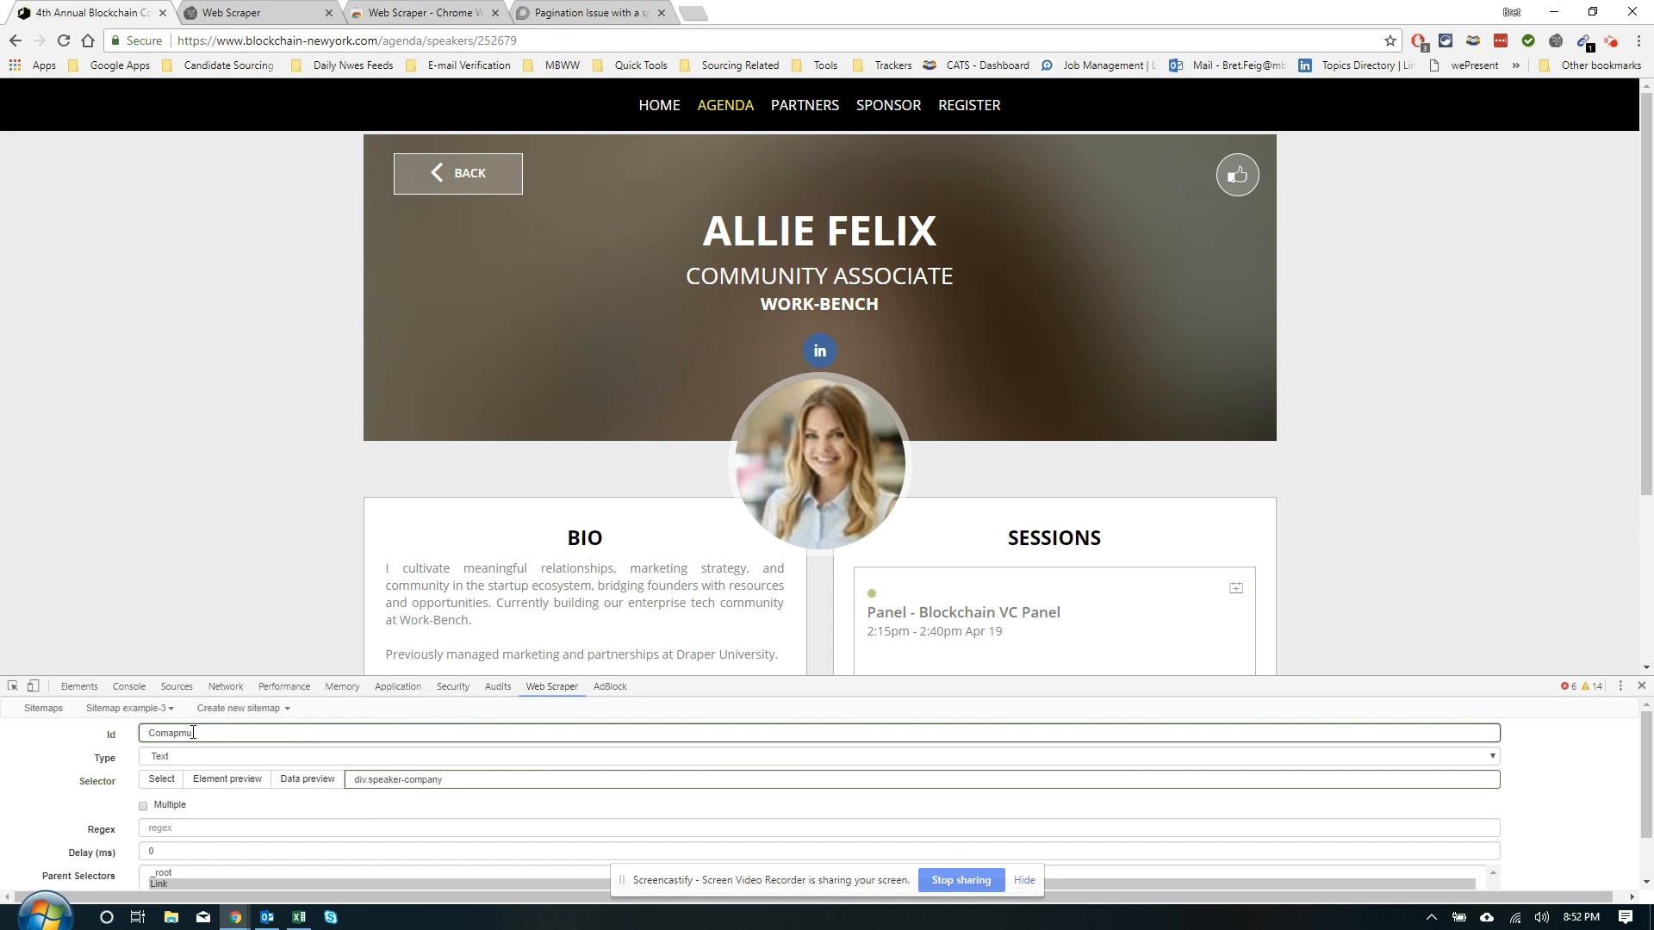
pyautogui.press('BackSpace')
pyautogui.press('BackSpace')
pyautogui.scroll(-1, 187, 771)
pyautogui.click(178, 871)
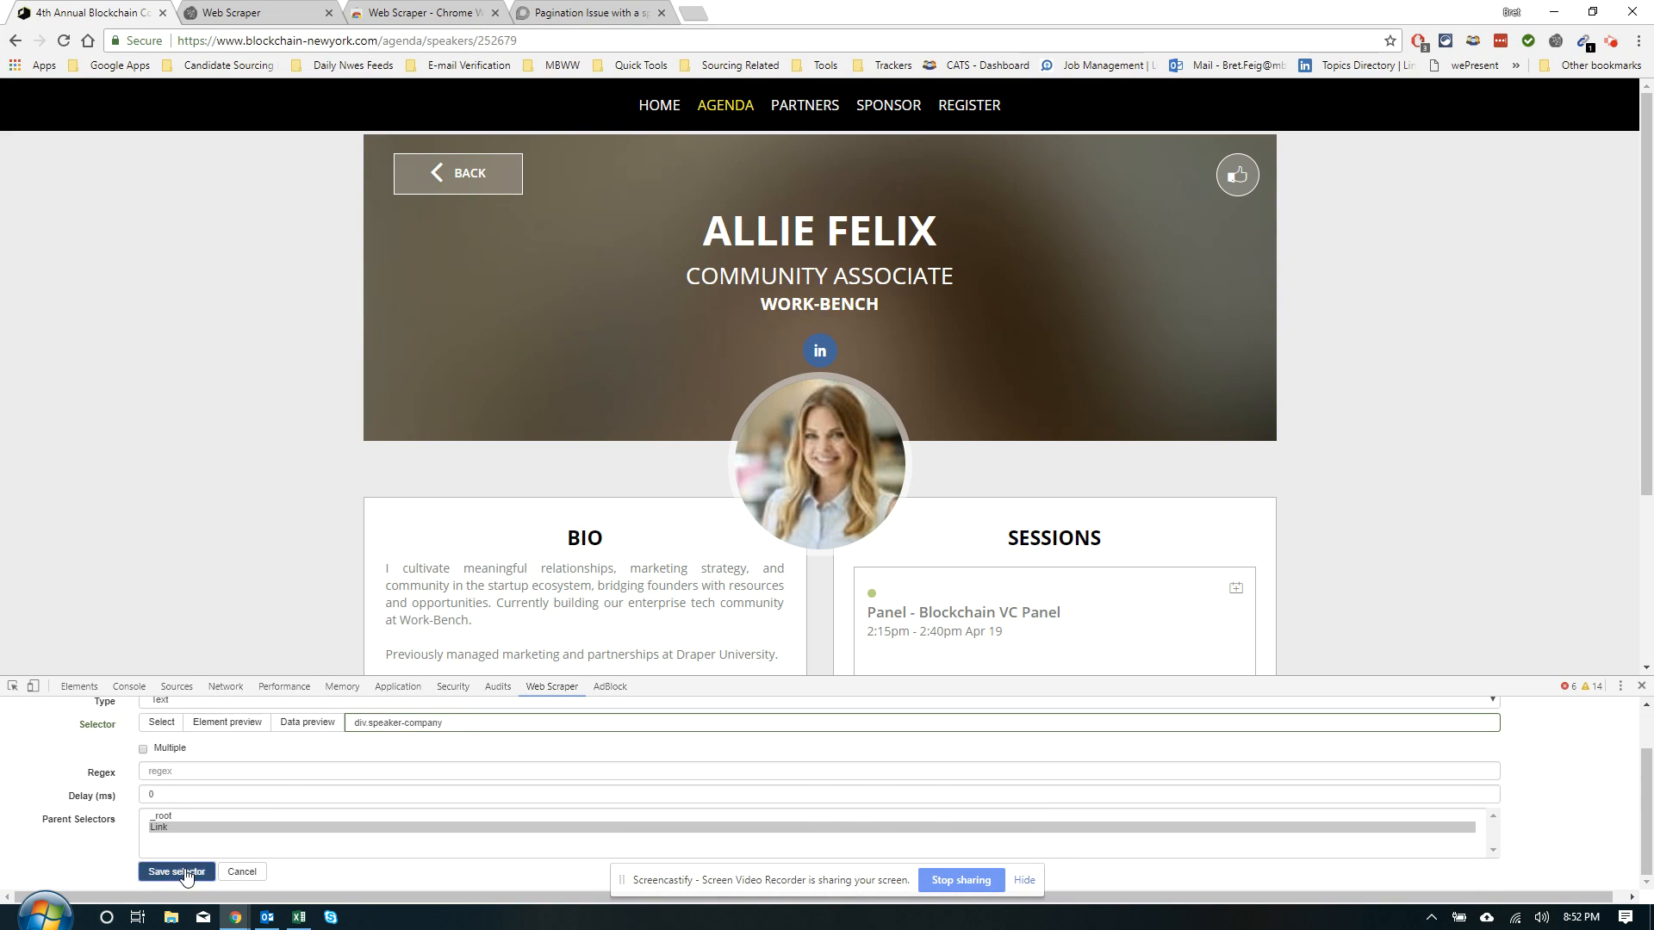
pyautogui.click(67, 858)
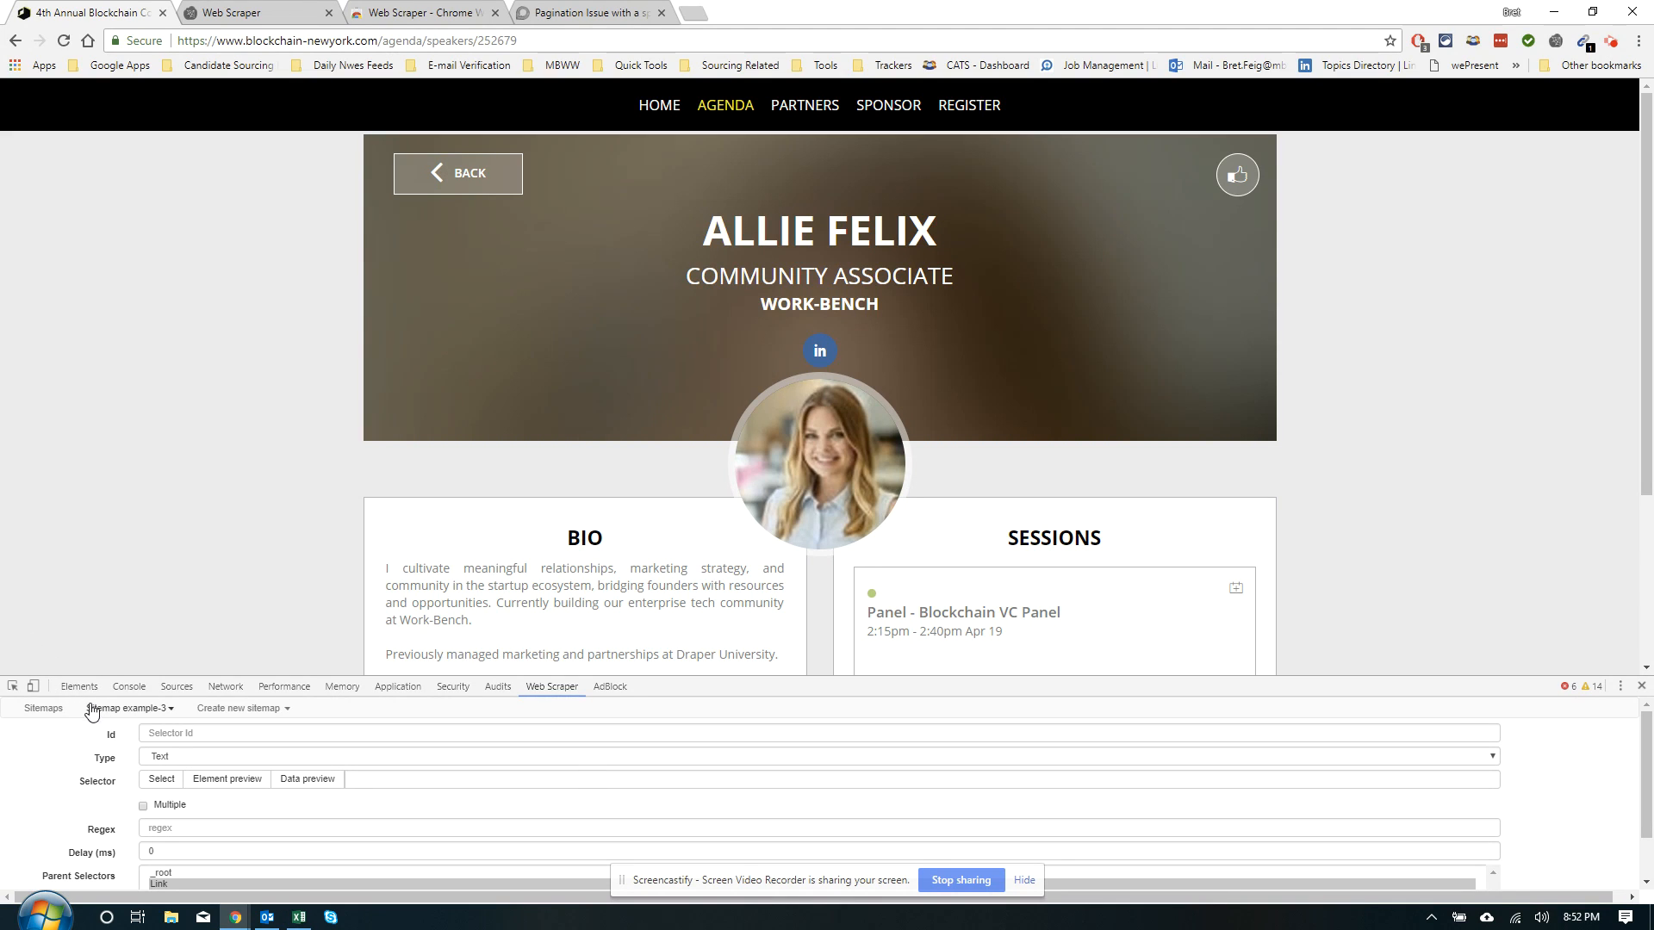
# Pick the speaker's LinkedIn icon (div.speaker-social a) and preview its data
pyautogui.click(144, 786)
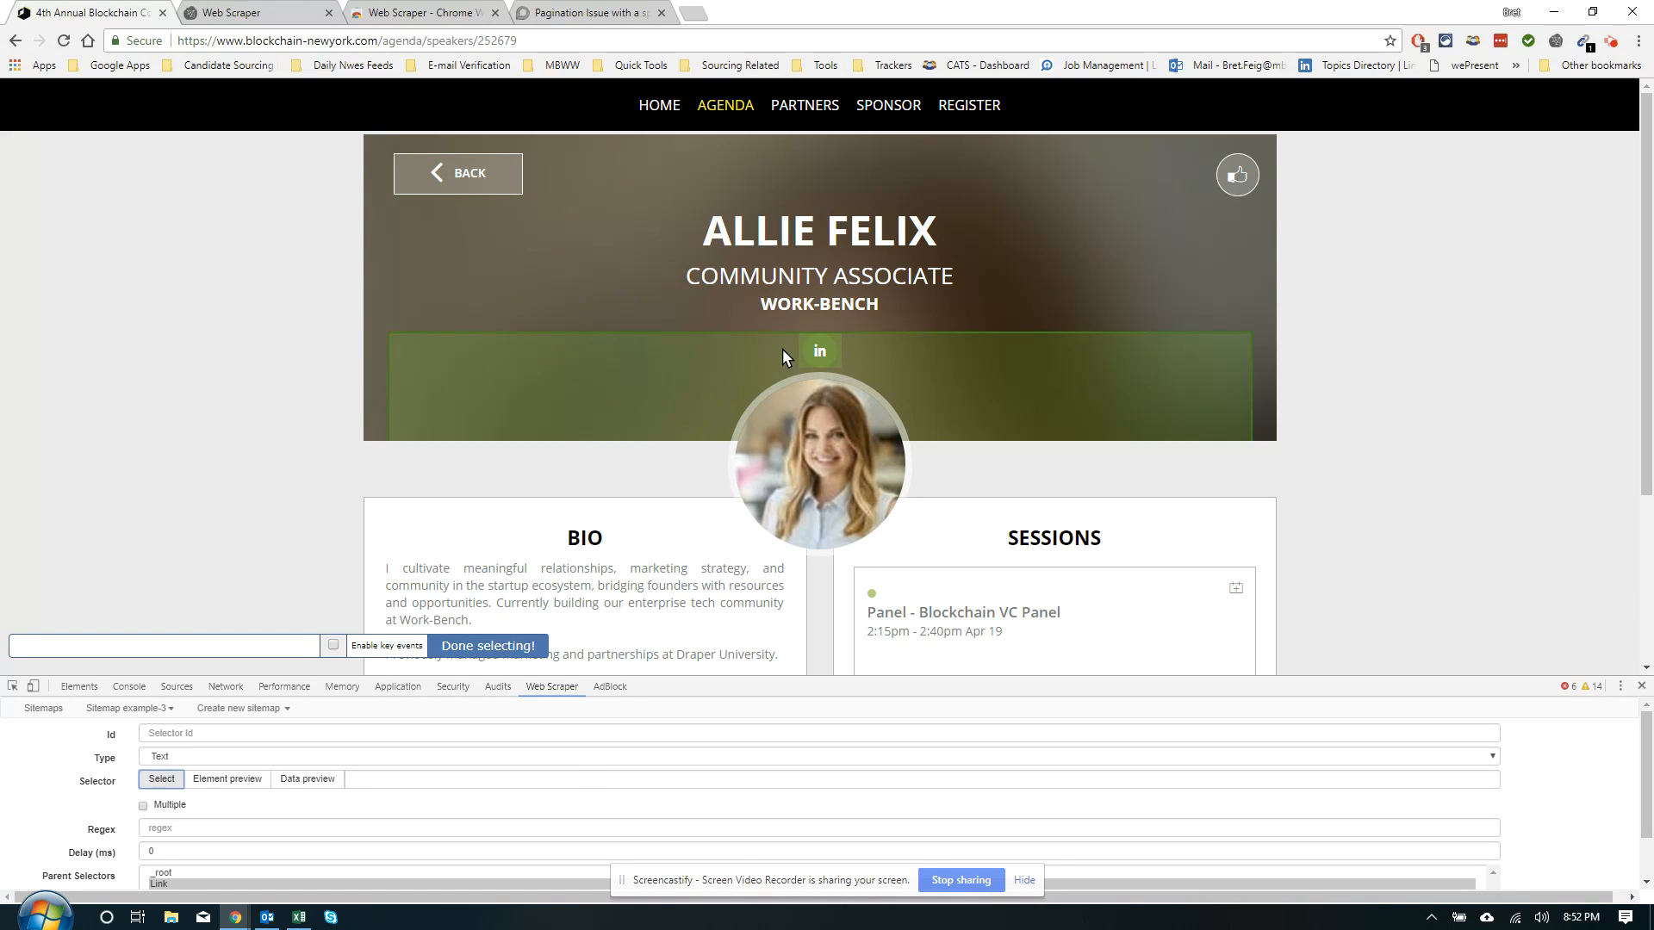
pyautogui.click(831, 354)
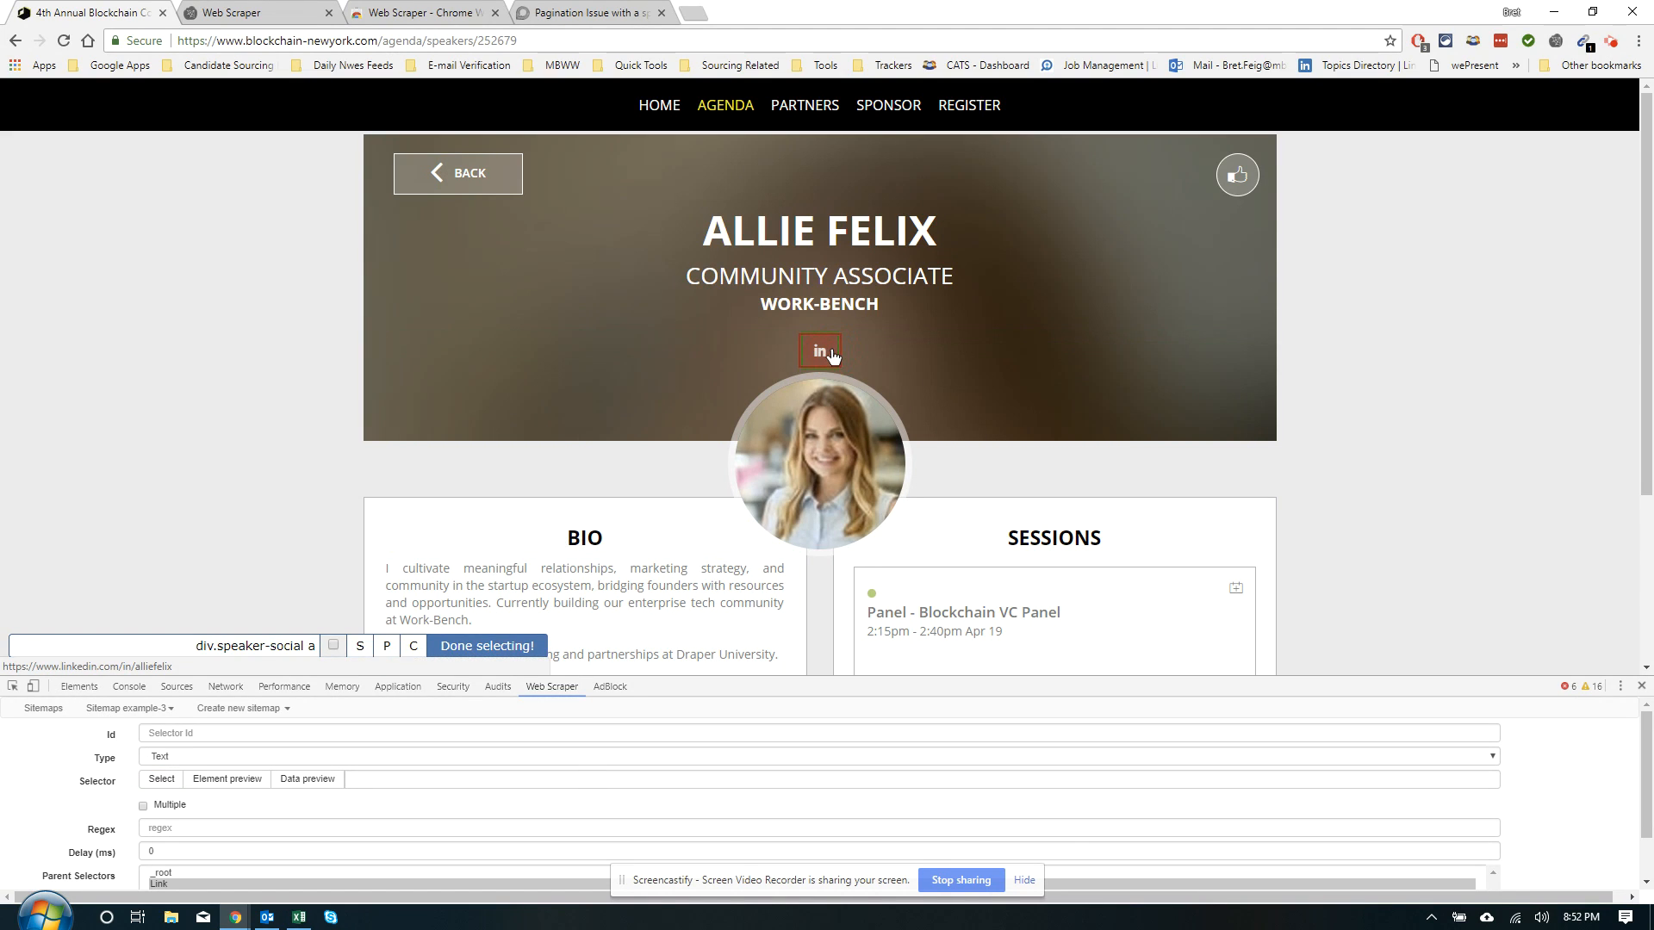
pyautogui.click(482, 646)
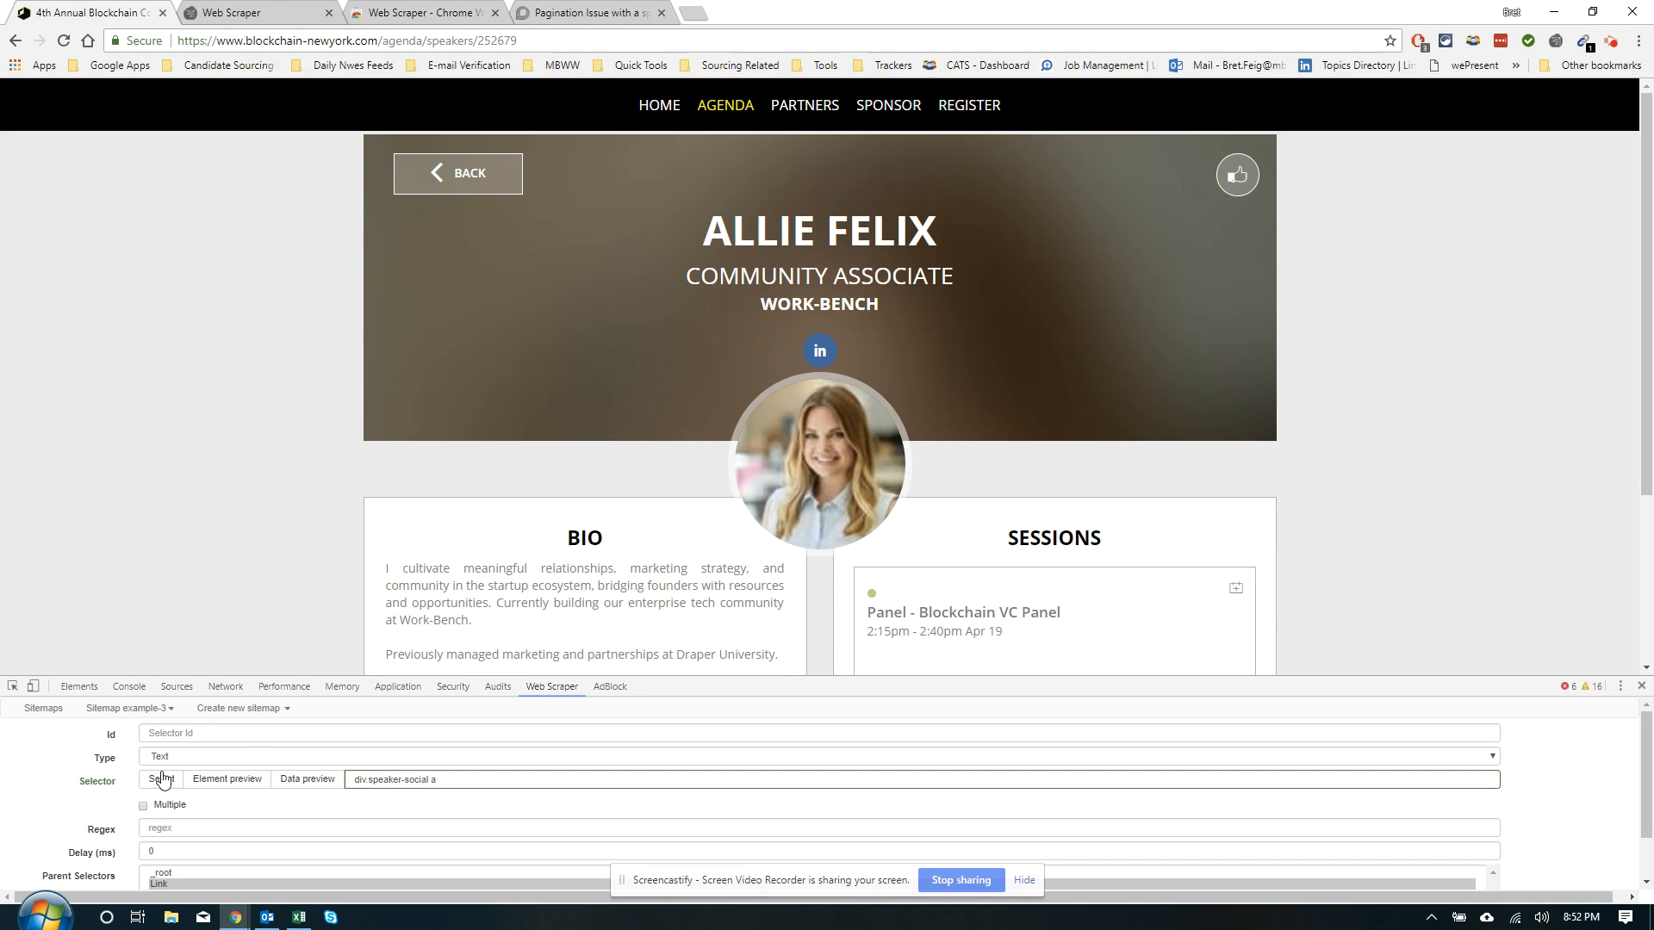
pyautogui.click(220, 784)
pyautogui.click(296, 779)
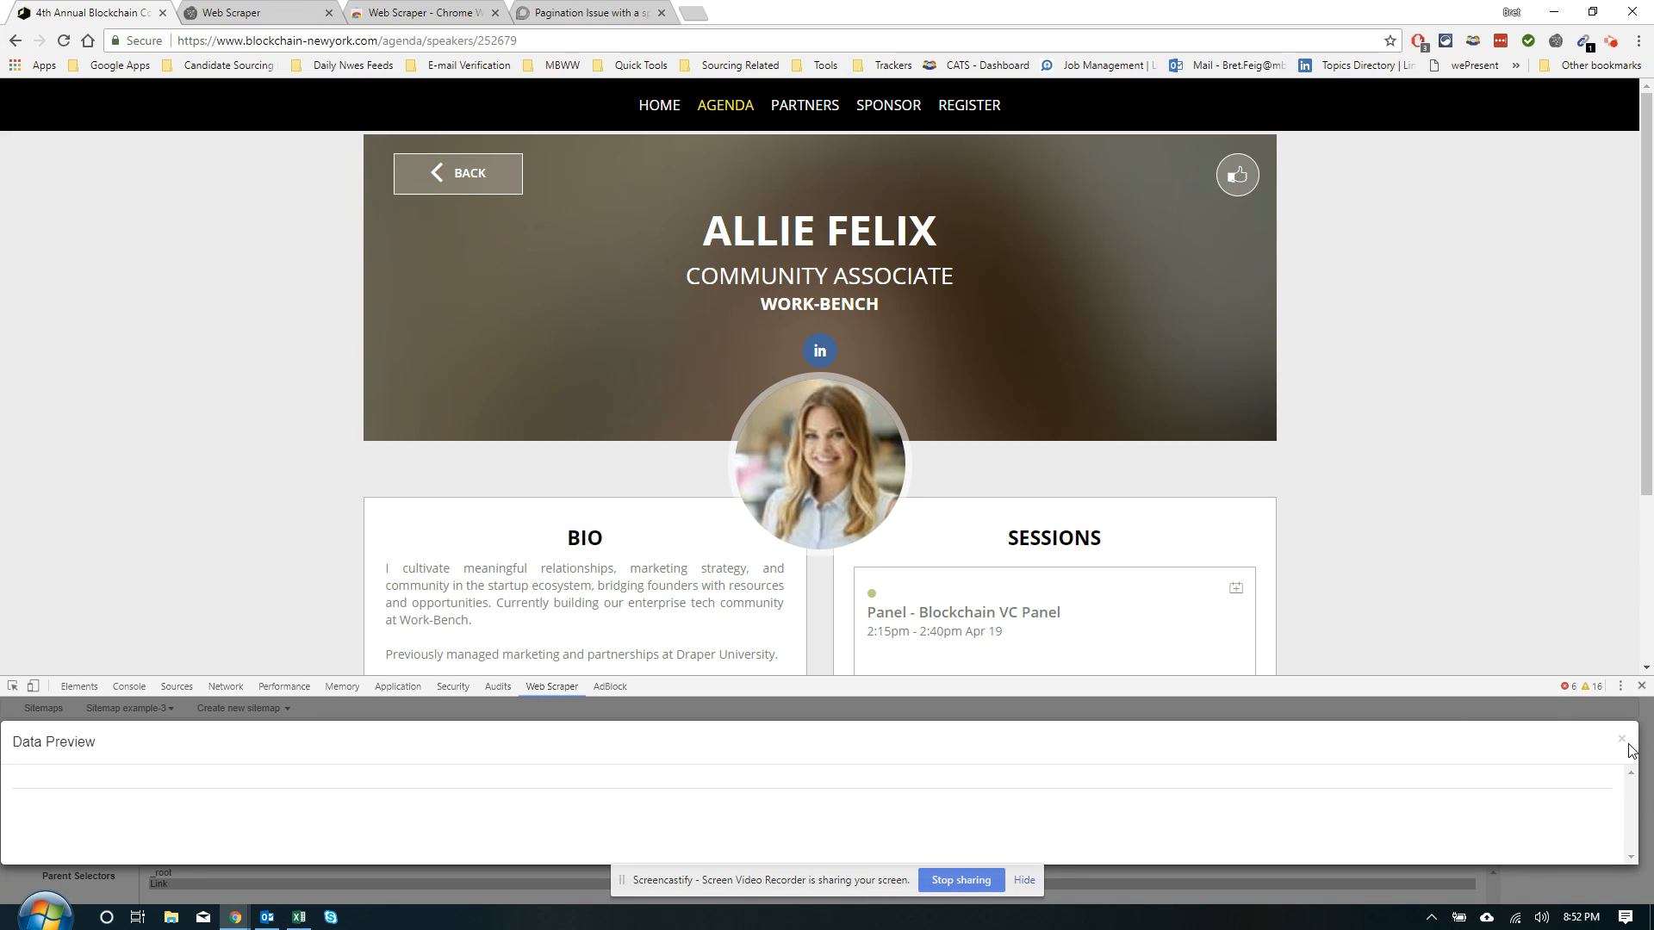
pyautogui.click(1621, 742)
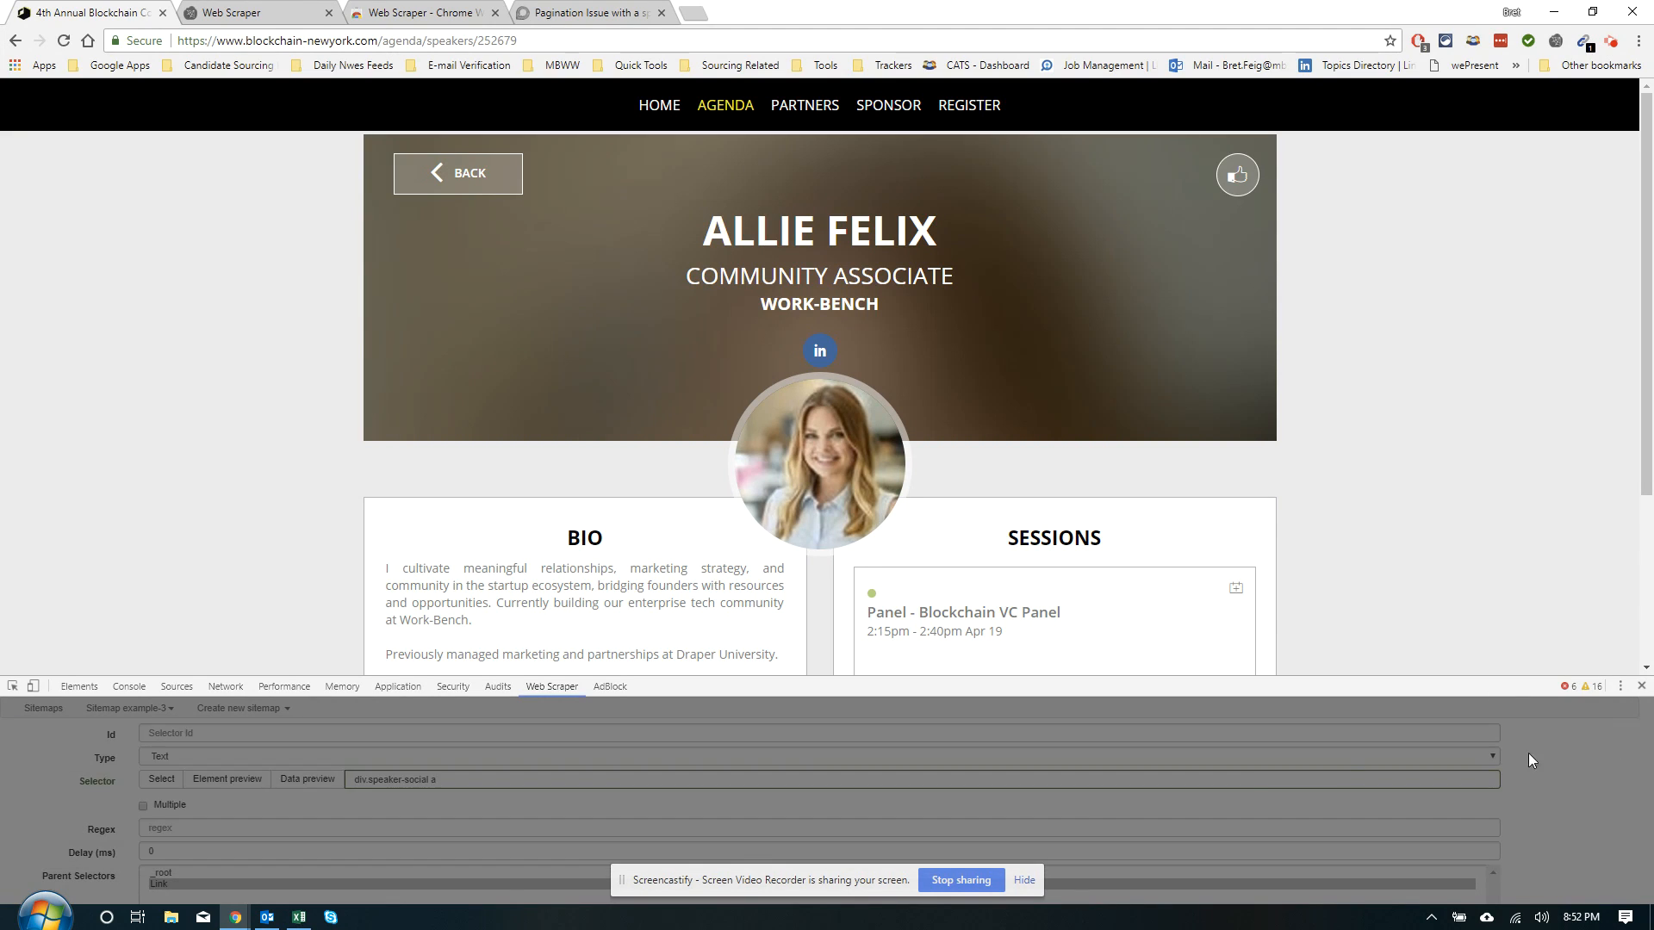
# Switch the type to Element attribute with attribute href and preview the LinkedIn URLs
pyautogui.click(160, 758)
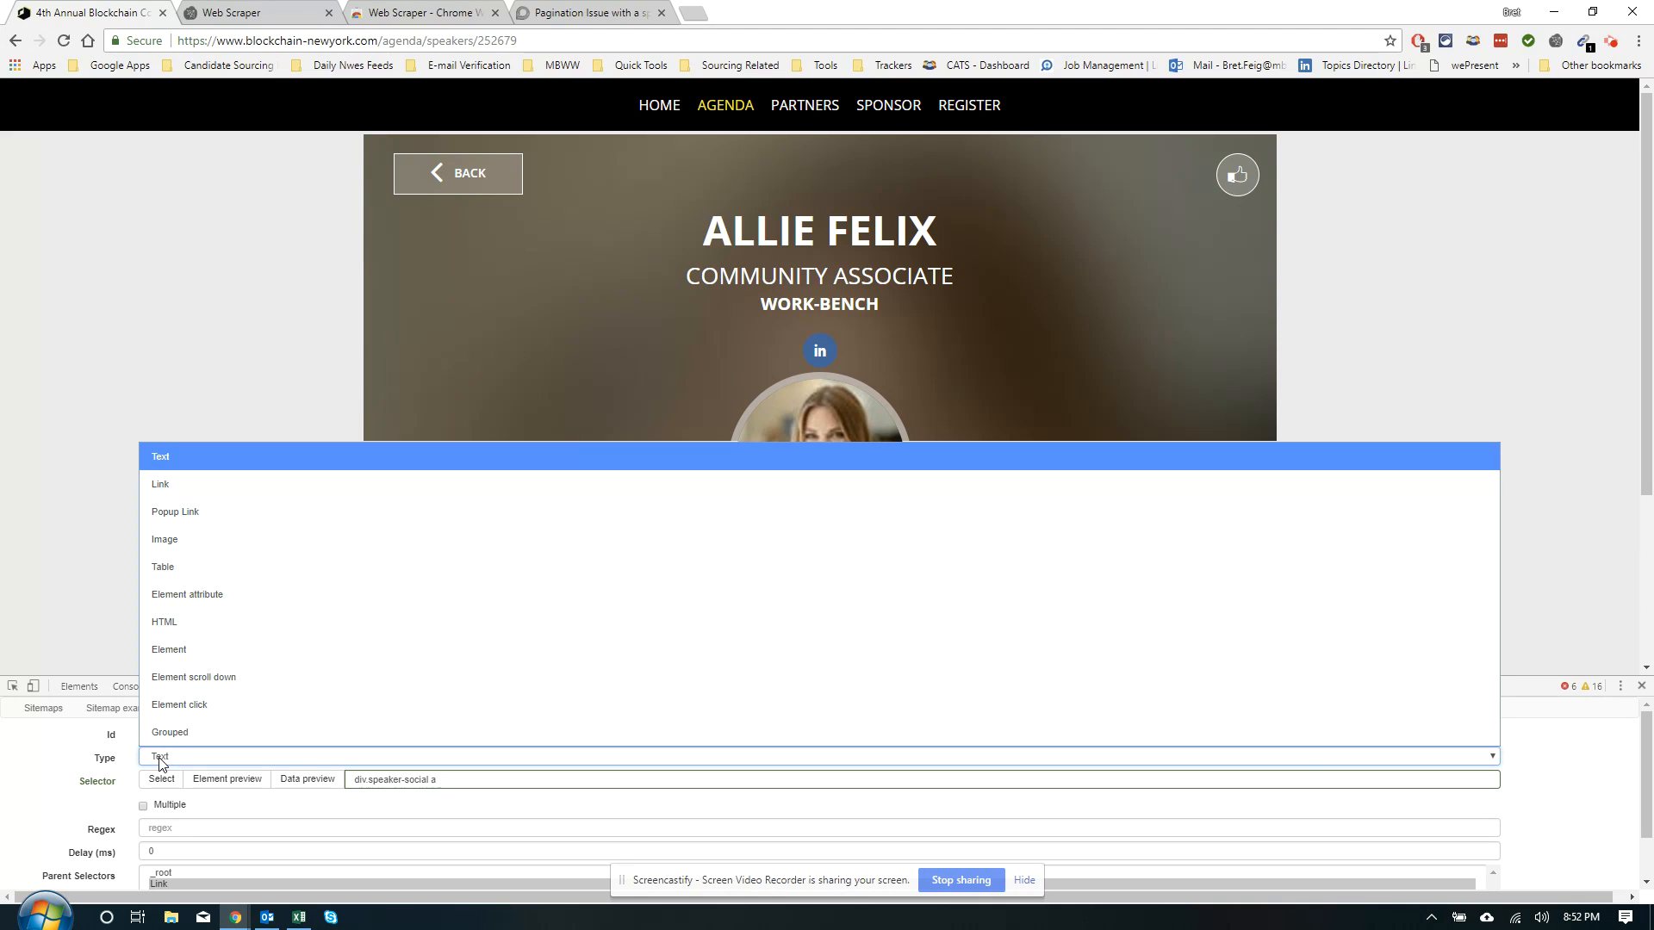
pyautogui.click(200, 596)
pyautogui.write('h')
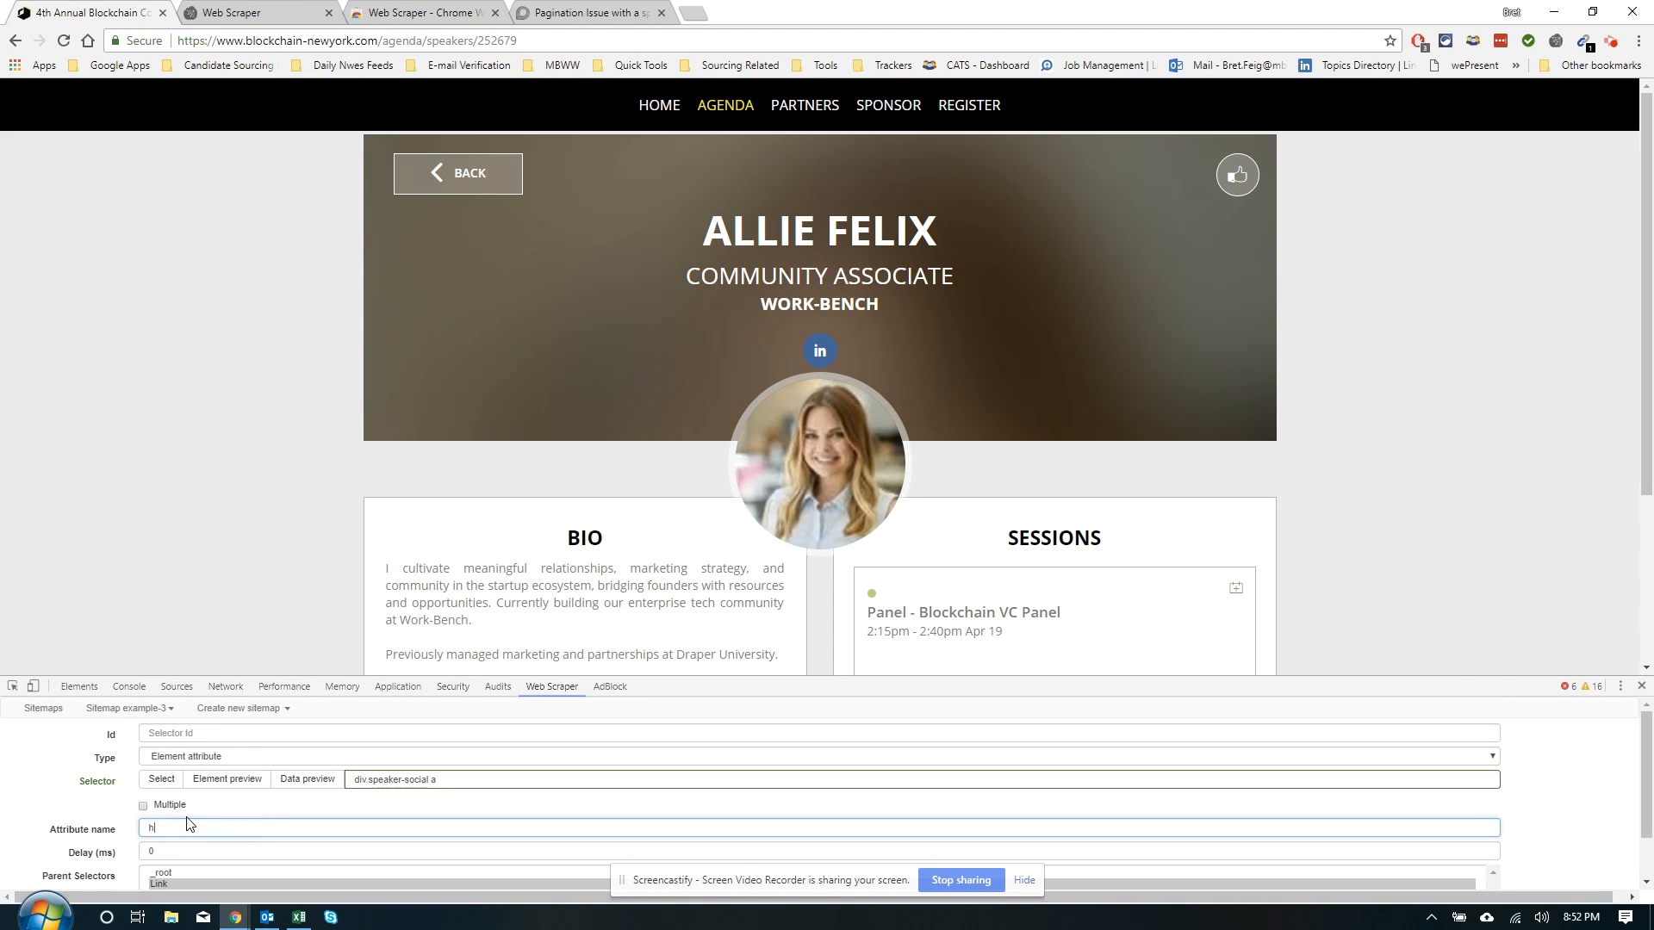
pyautogui.click(280, 771)
pyautogui.click(1620, 742)
pyautogui.scroll(-2, 665, 404)
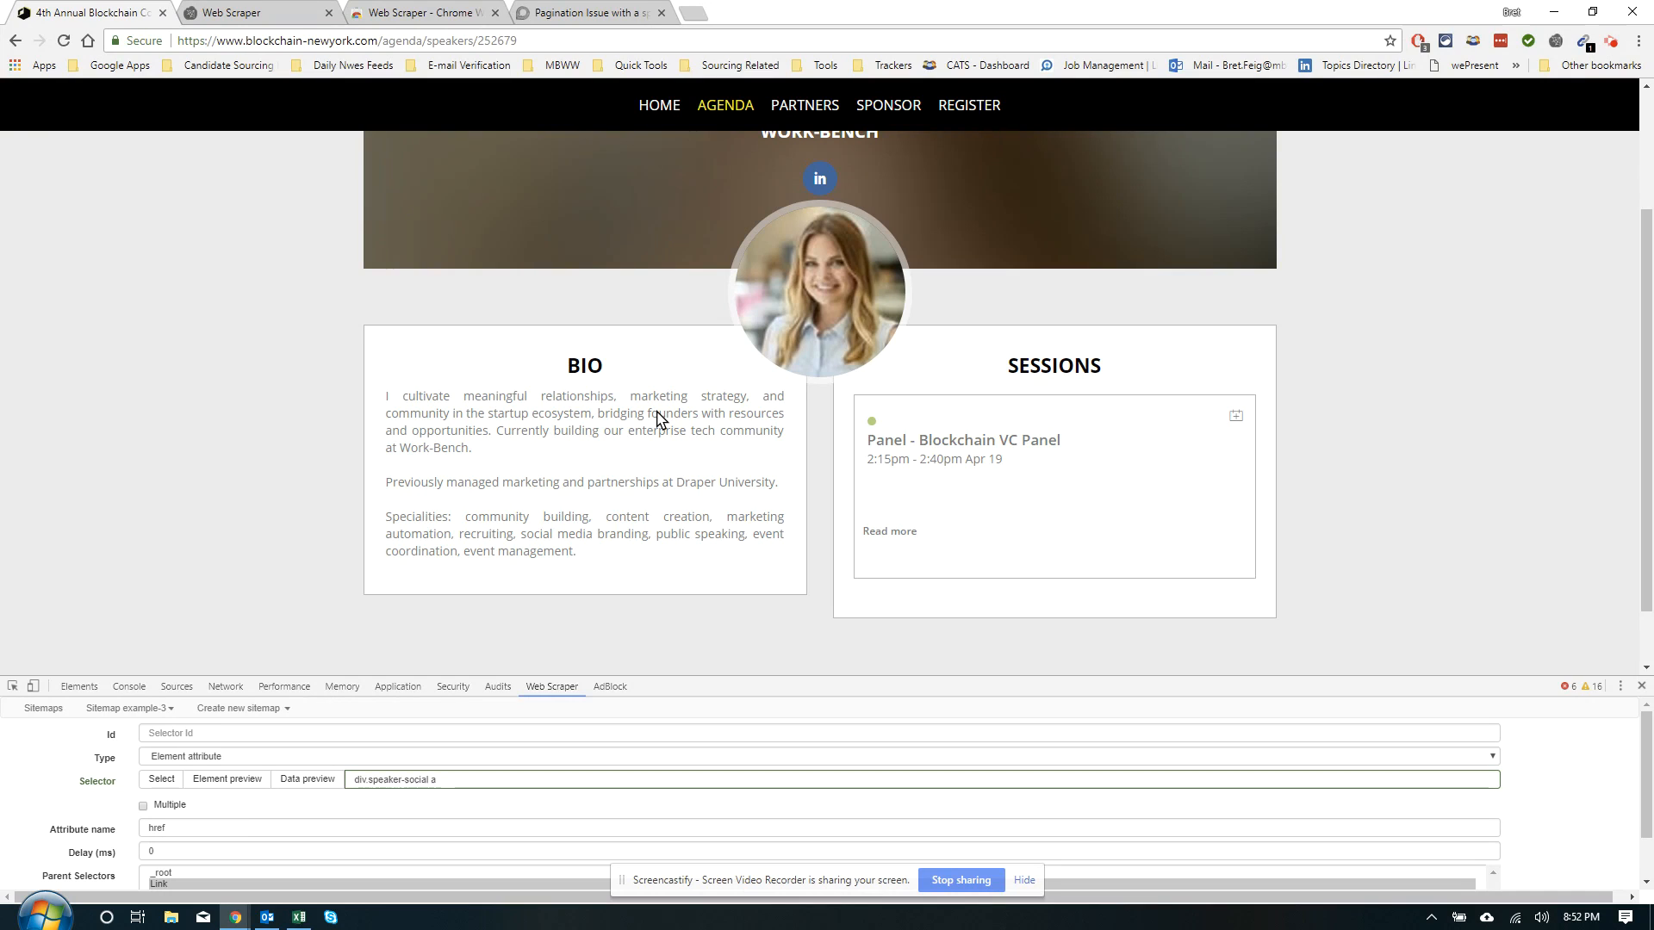
pyautogui.scroll(1, 715, 435)
pyautogui.scroll(1, 716, 428)
pyautogui.scroll(-3, 716, 428)
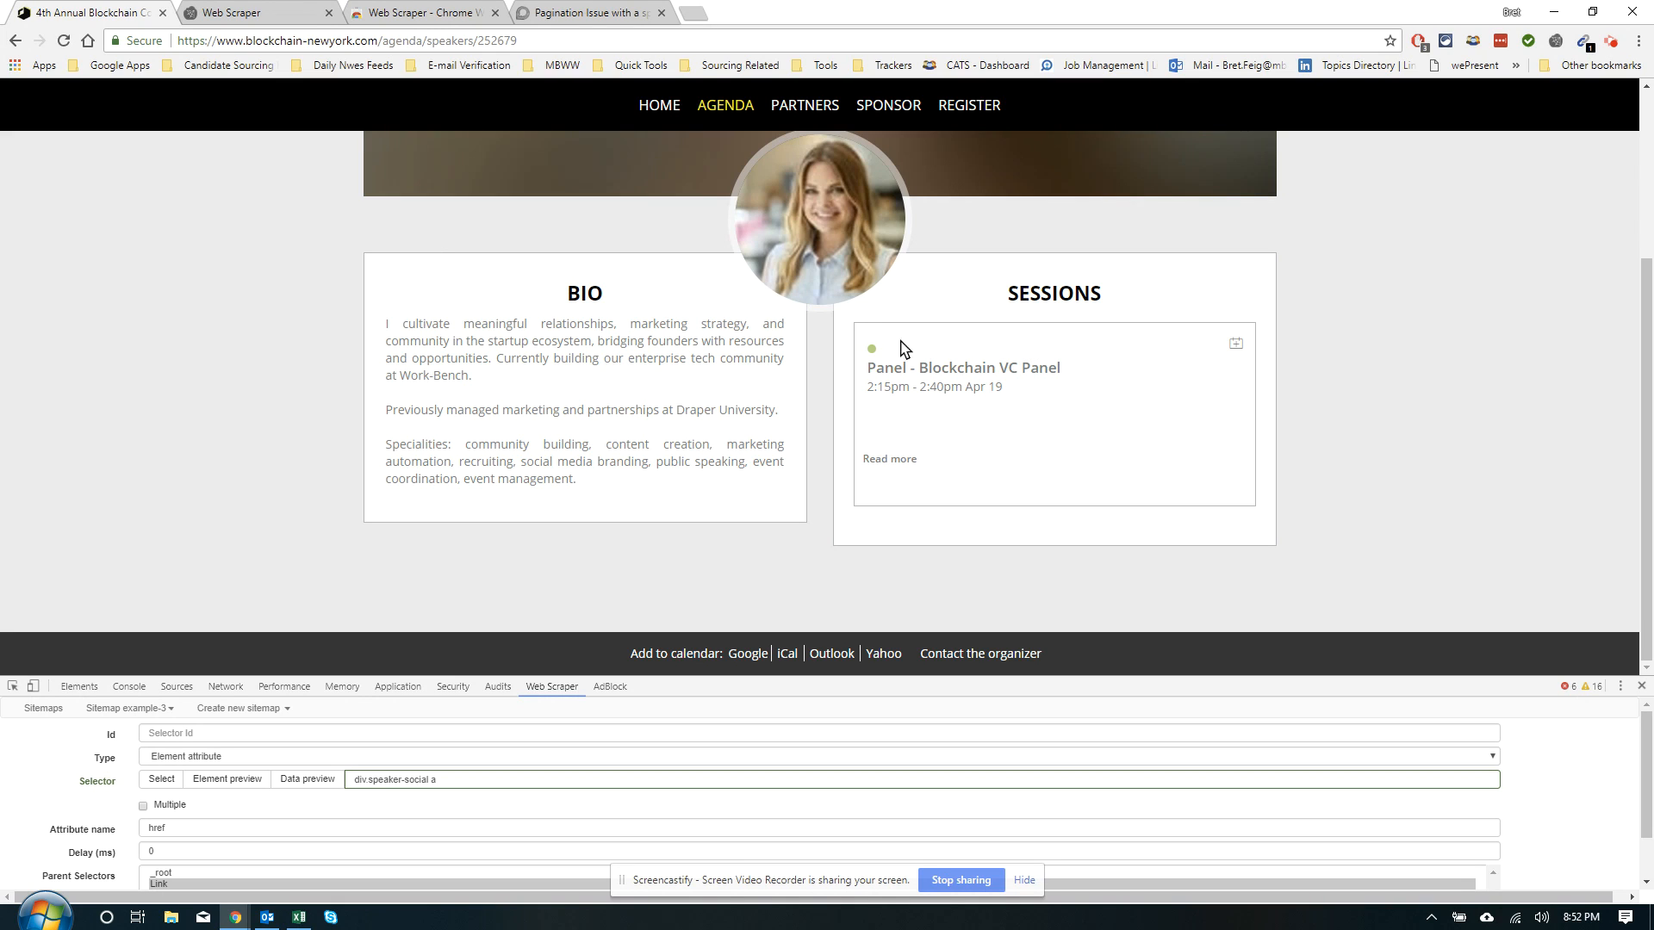
pyautogui.scroll(2, 659, 419)
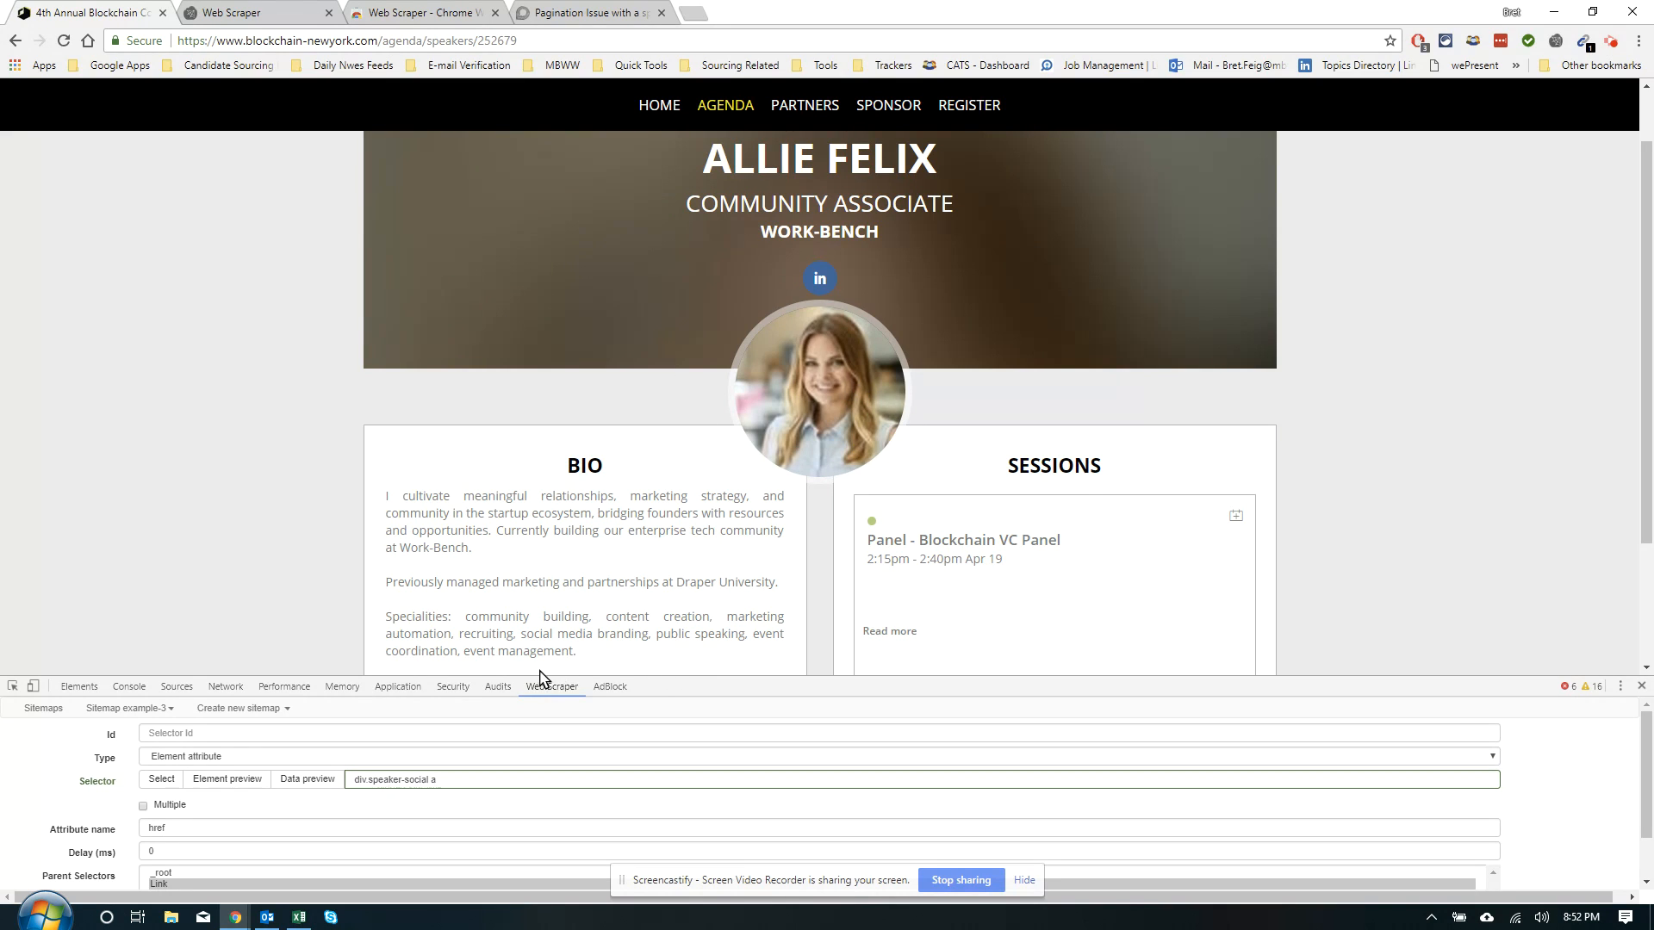
pyautogui.scroll(-1, 504, 663)
pyautogui.scroll(-1, 375, 760)
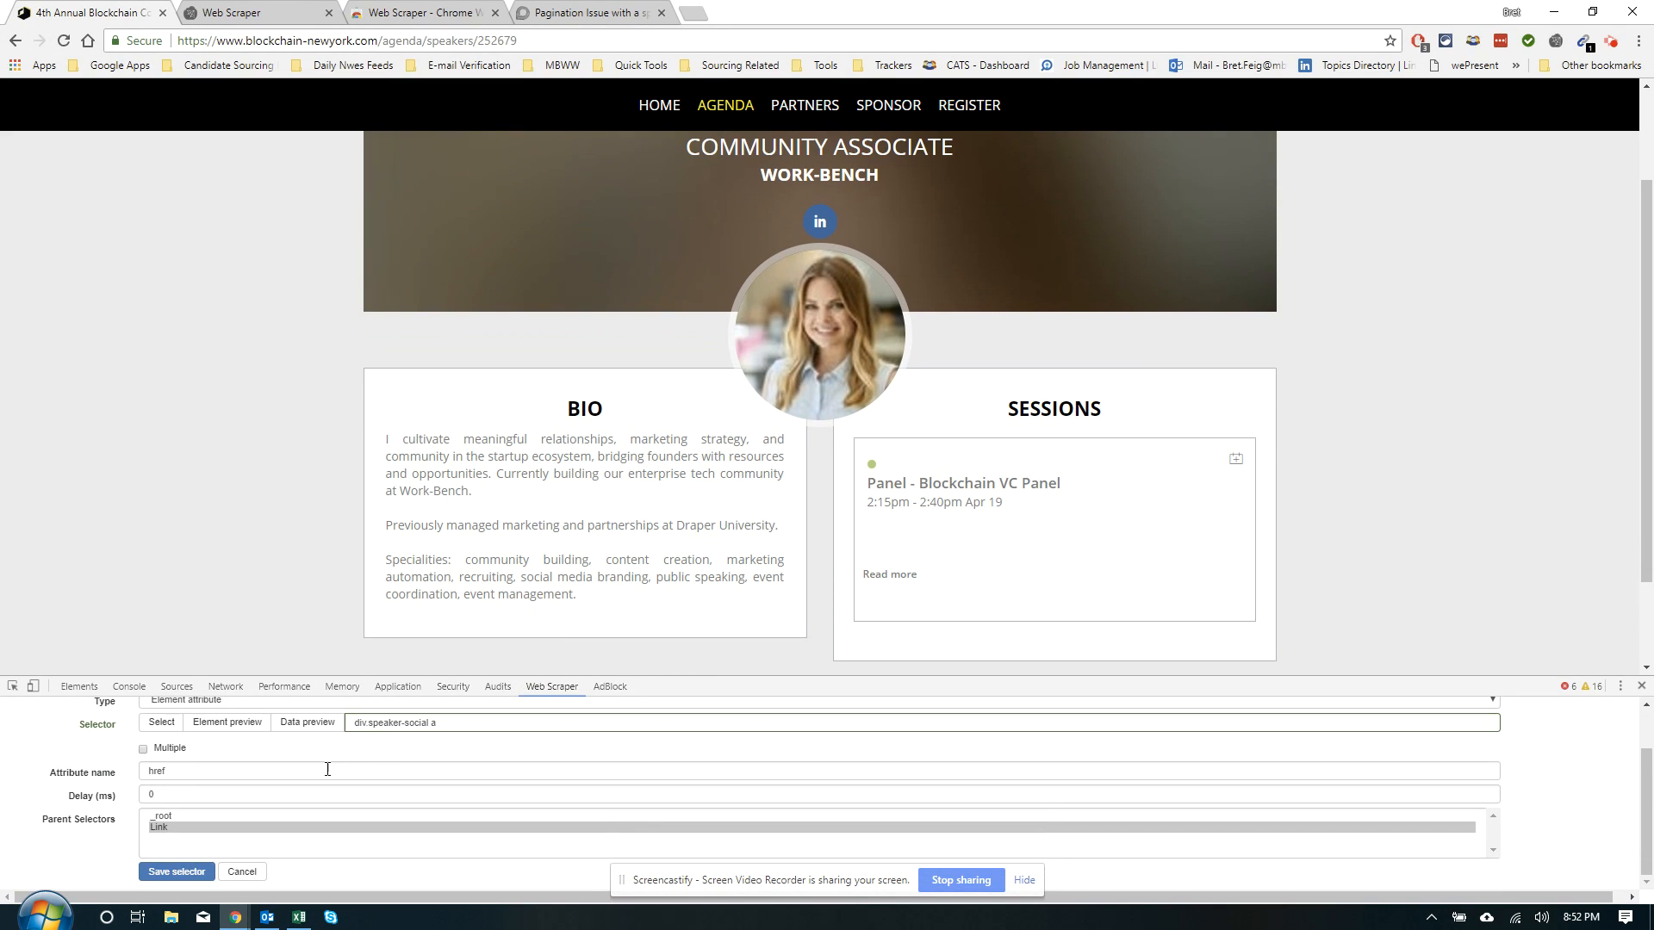
# Fill in the missing selector Id as linkedin after the save attempt
pyautogui.click(197, 873)
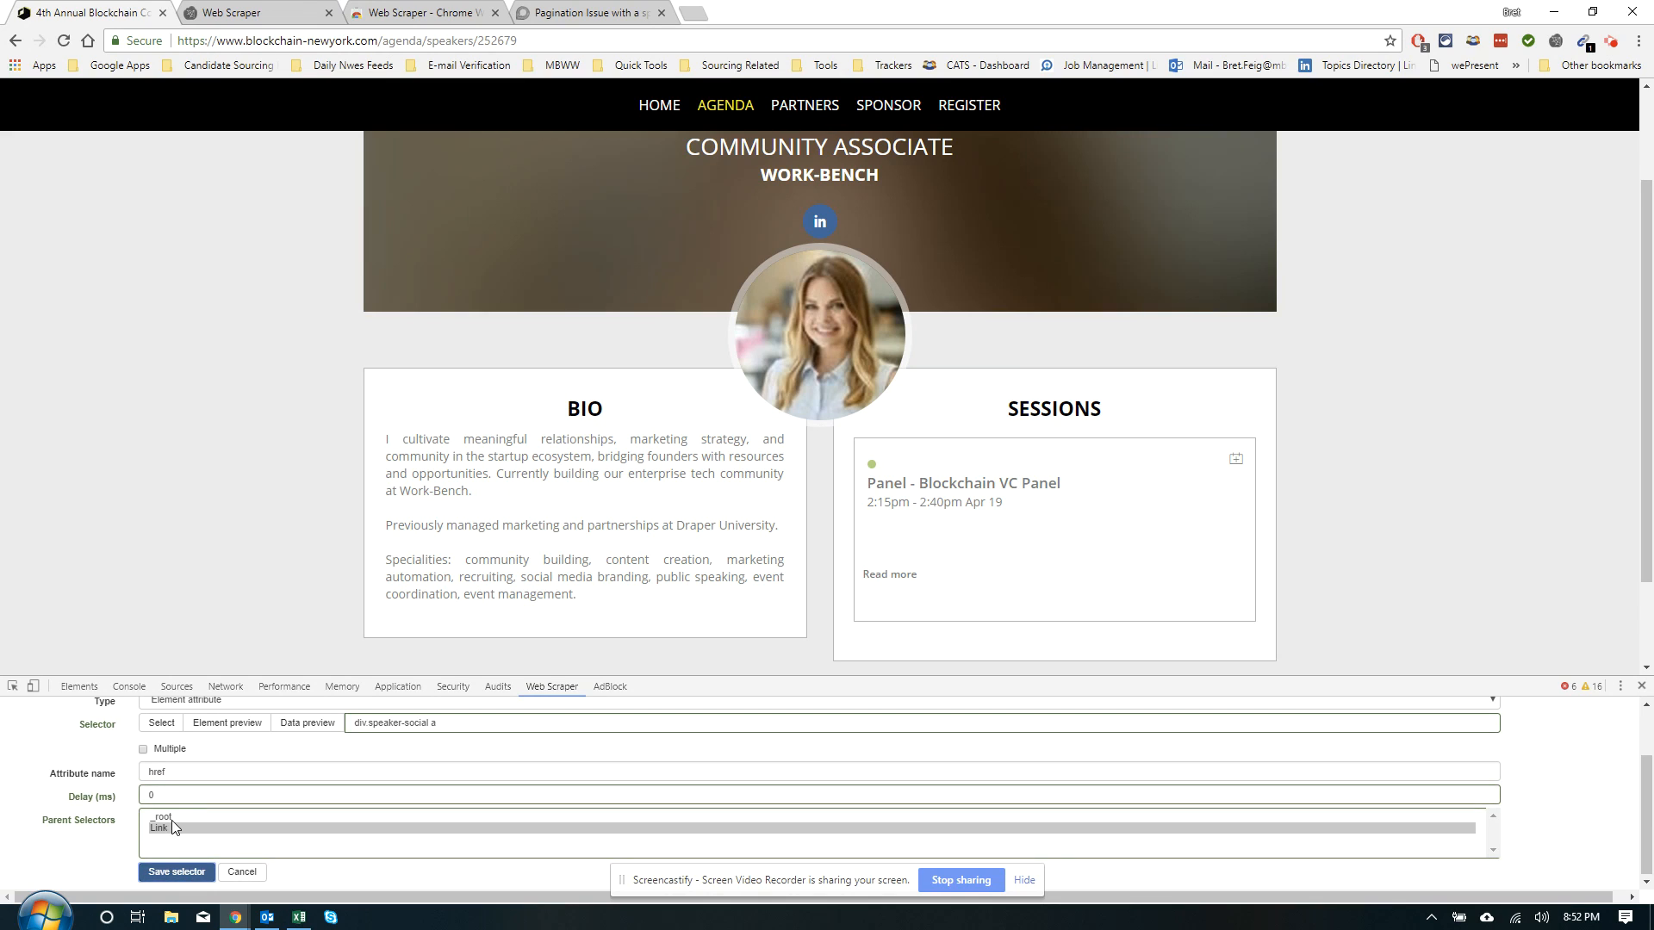
pyautogui.scroll(1, 176, 801)
pyautogui.click(213, 739)
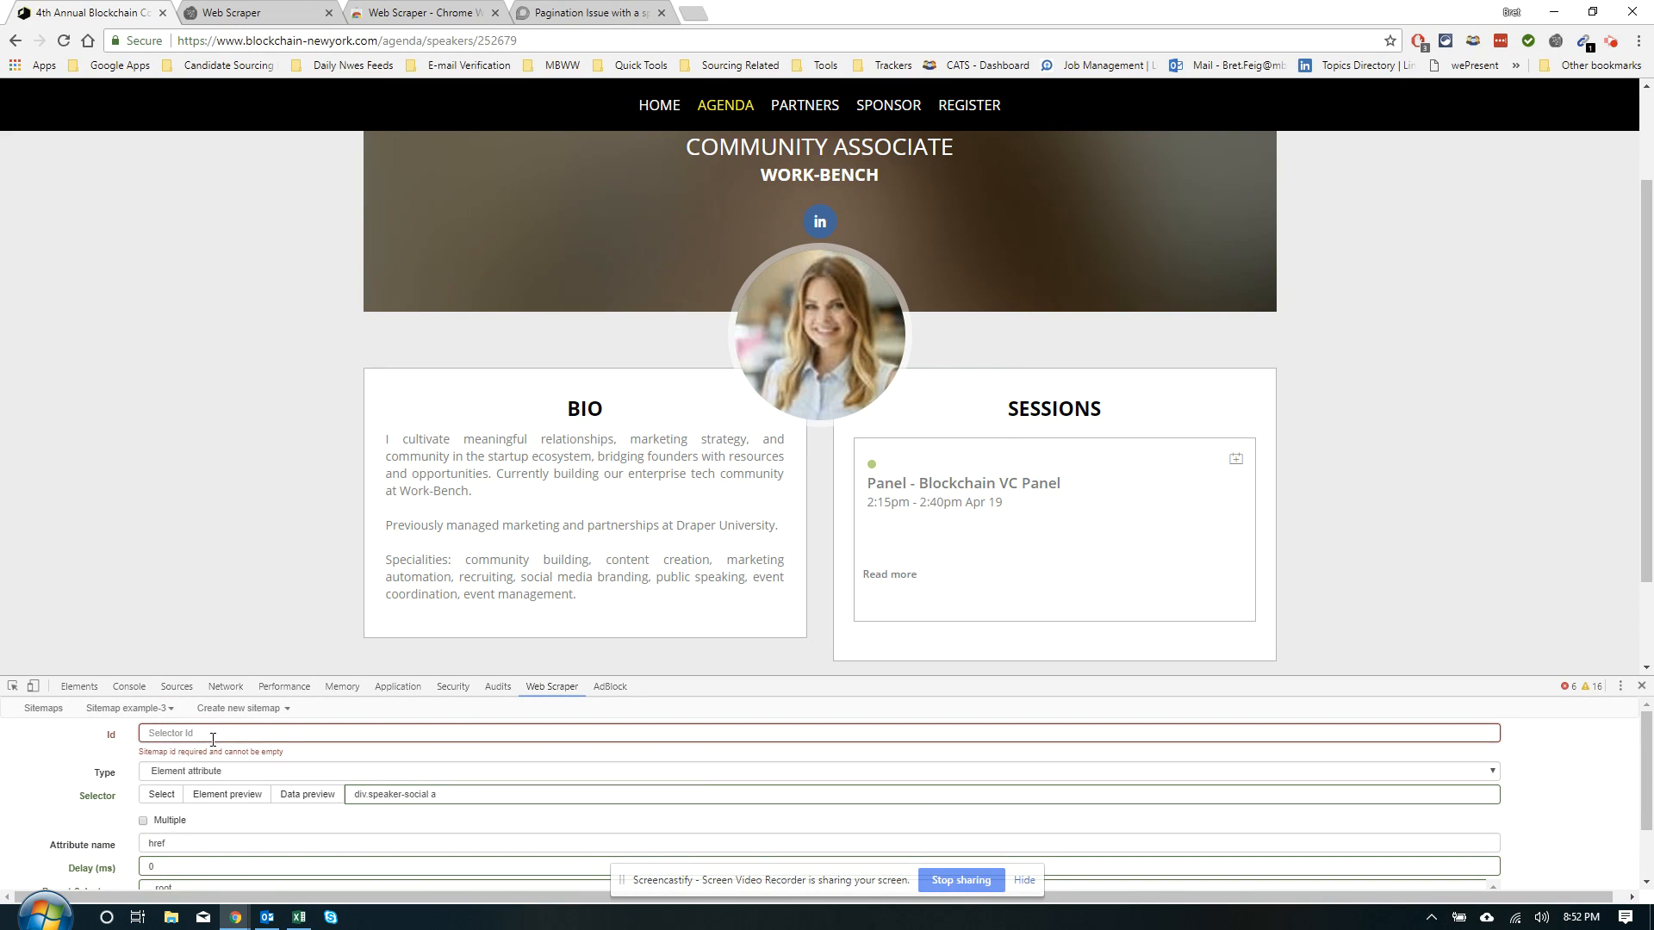
pyautogui.write('linkk')
pyautogui.write('din')
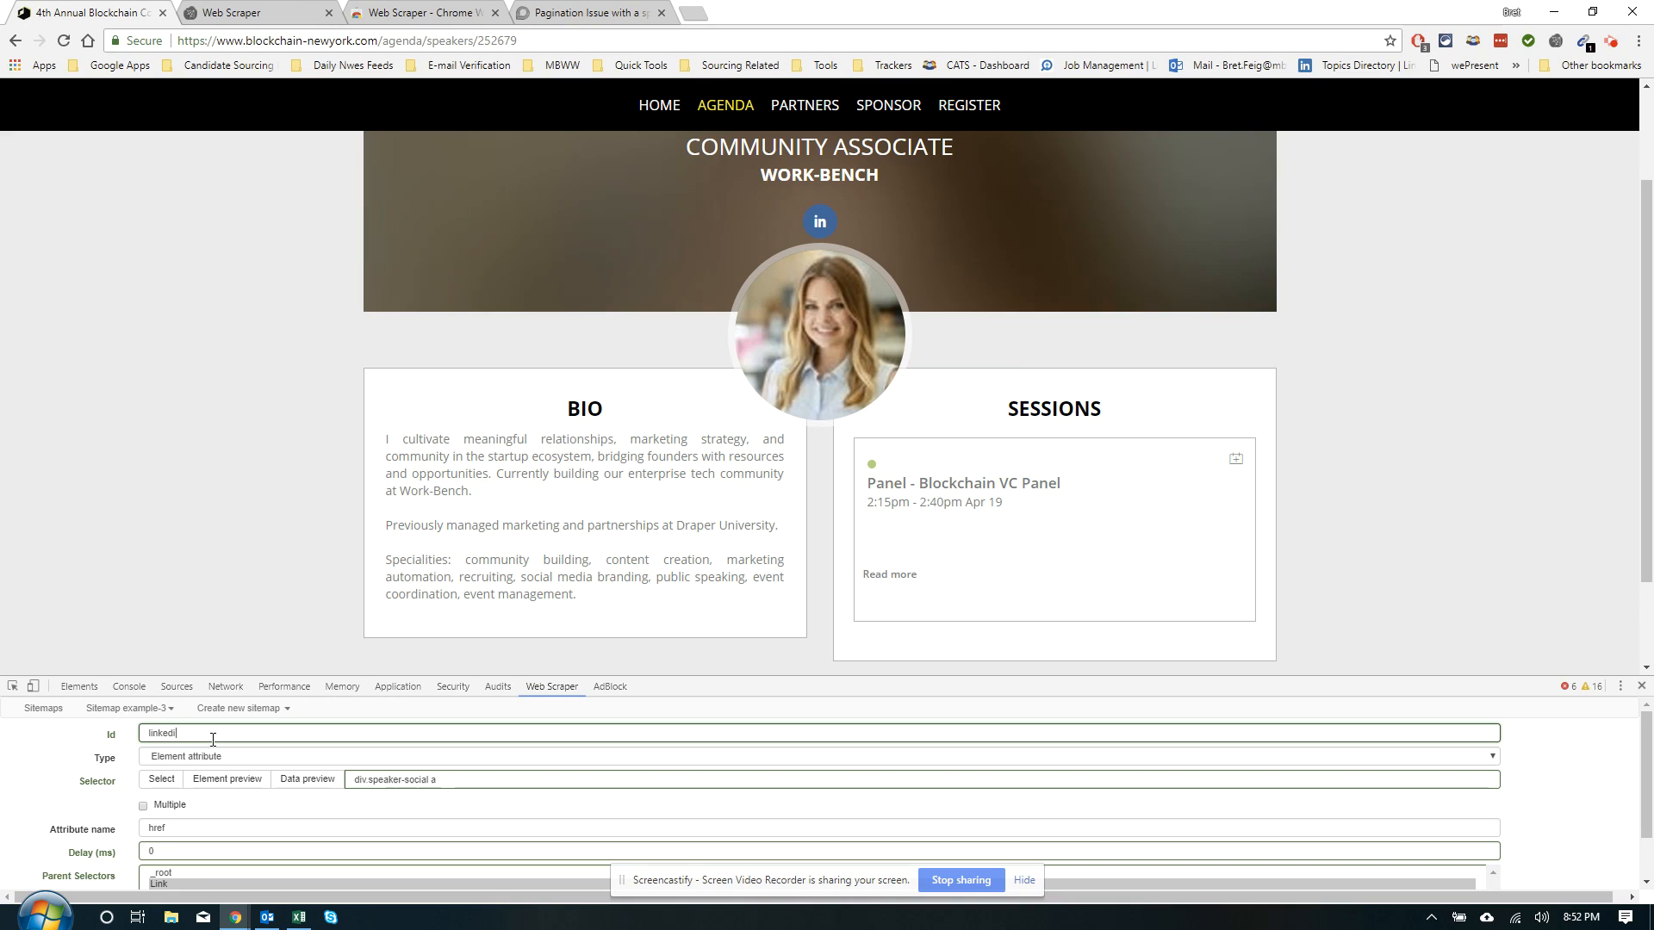
# Save the linkedin selector and view the Selector graph with Link expanded
pyautogui.scroll(-1, 170, 807)
pyautogui.scroll(-1, 171, 807)
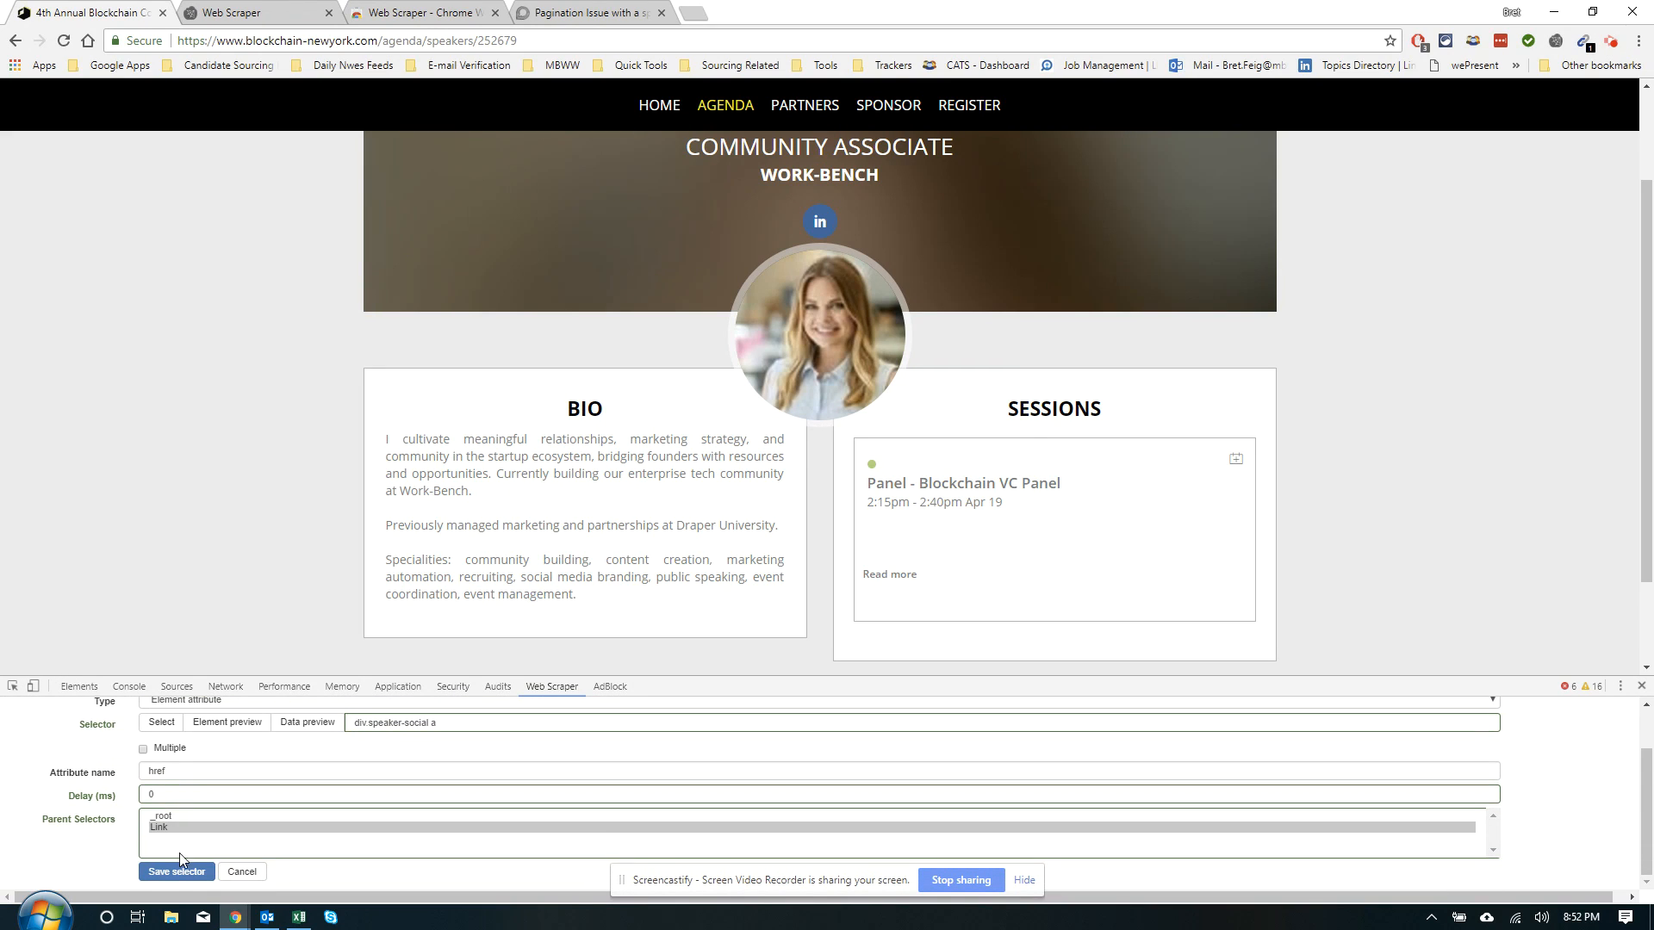
pyautogui.click(54, 875)
pyautogui.click(104, 709)
pyautogui.click(105, 748)
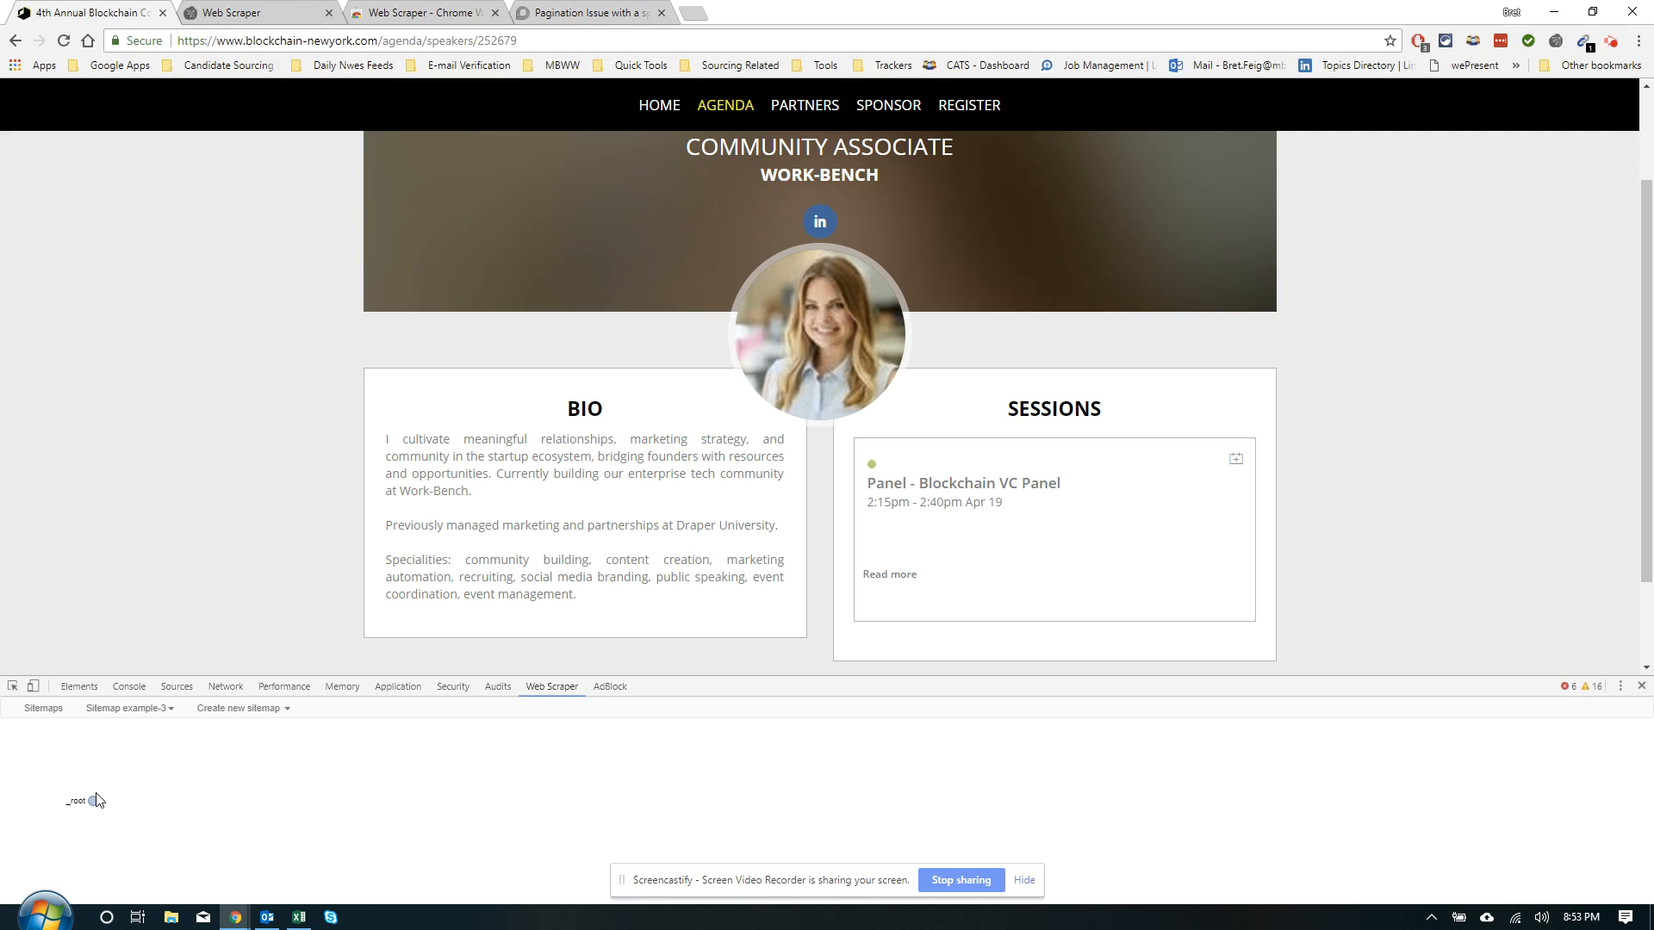
pyautogui.click(171, 802)
# Return to the Selectors list at the _root level showing Link
pyautogui.click(108, 709)
pyautogui.click(99, 729)
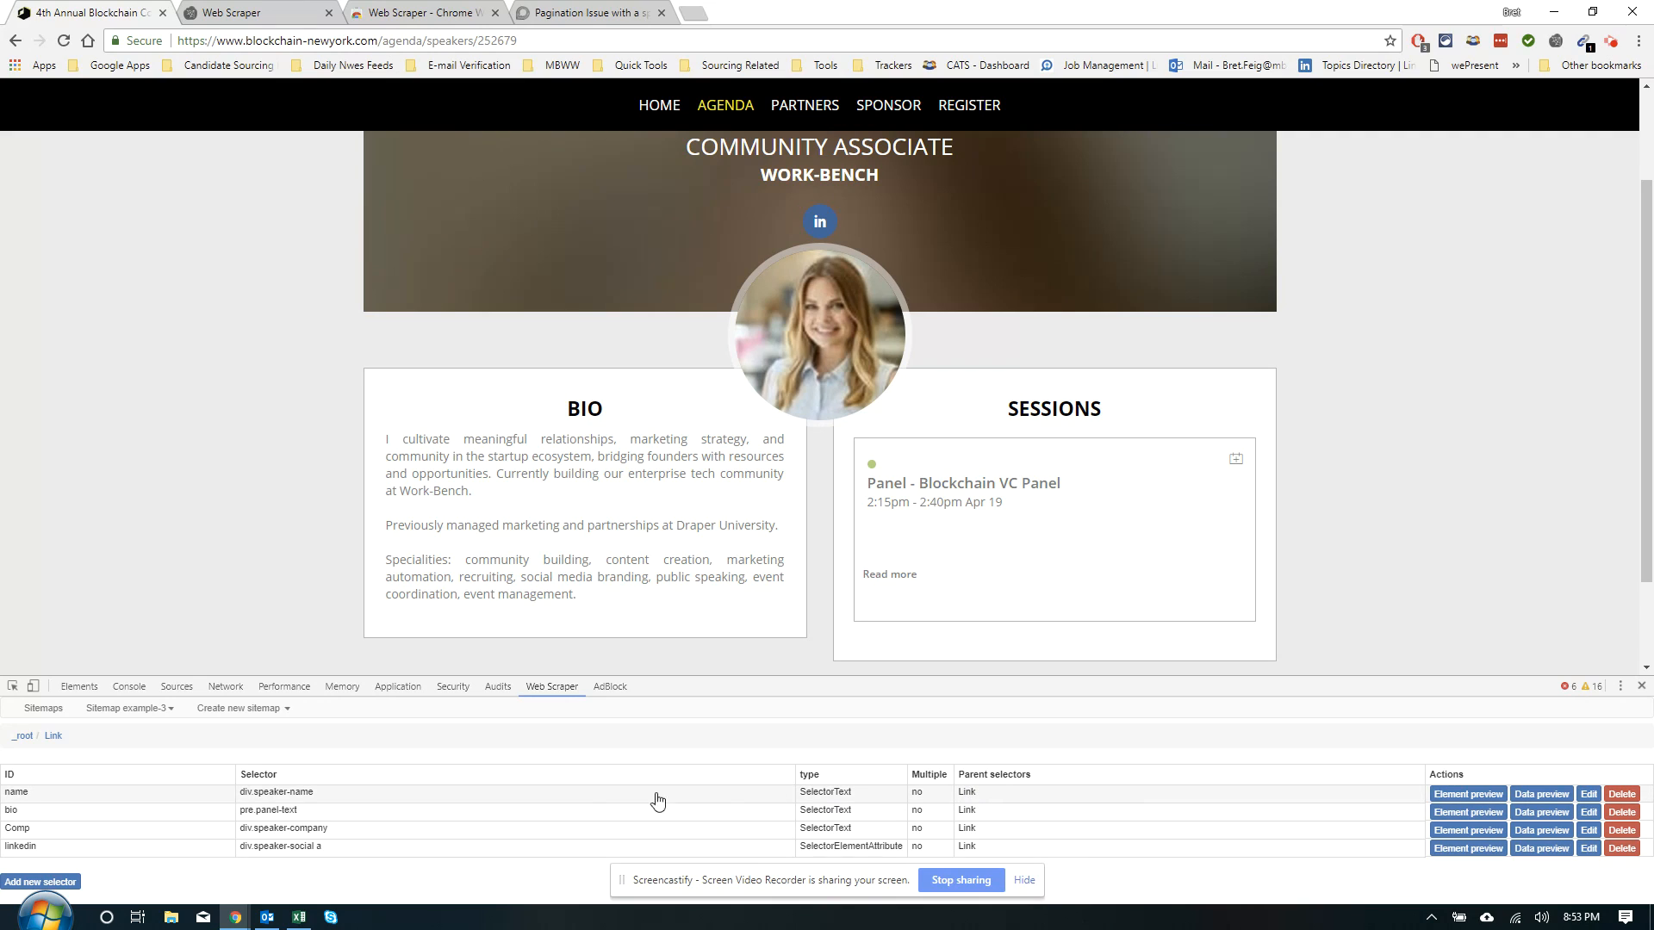
pyautogui.click(23, 737)
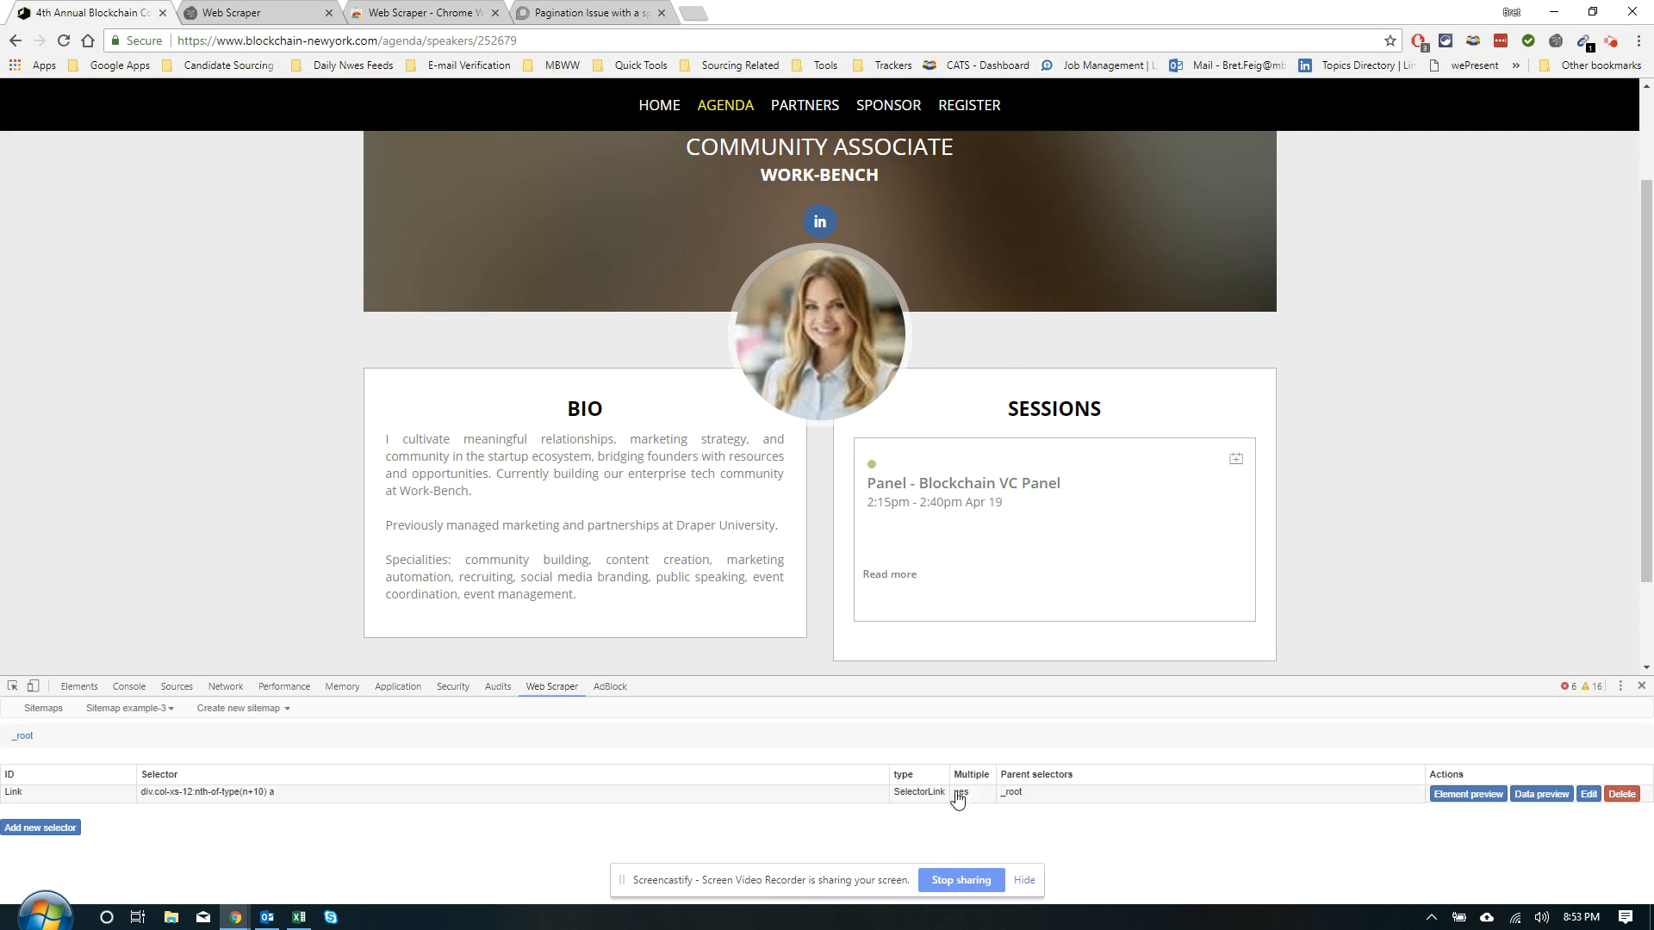
pyautogui.moveTo(968, 780); pyautogui.dragTo(976, 792)
pyautogui.click(986, 725)
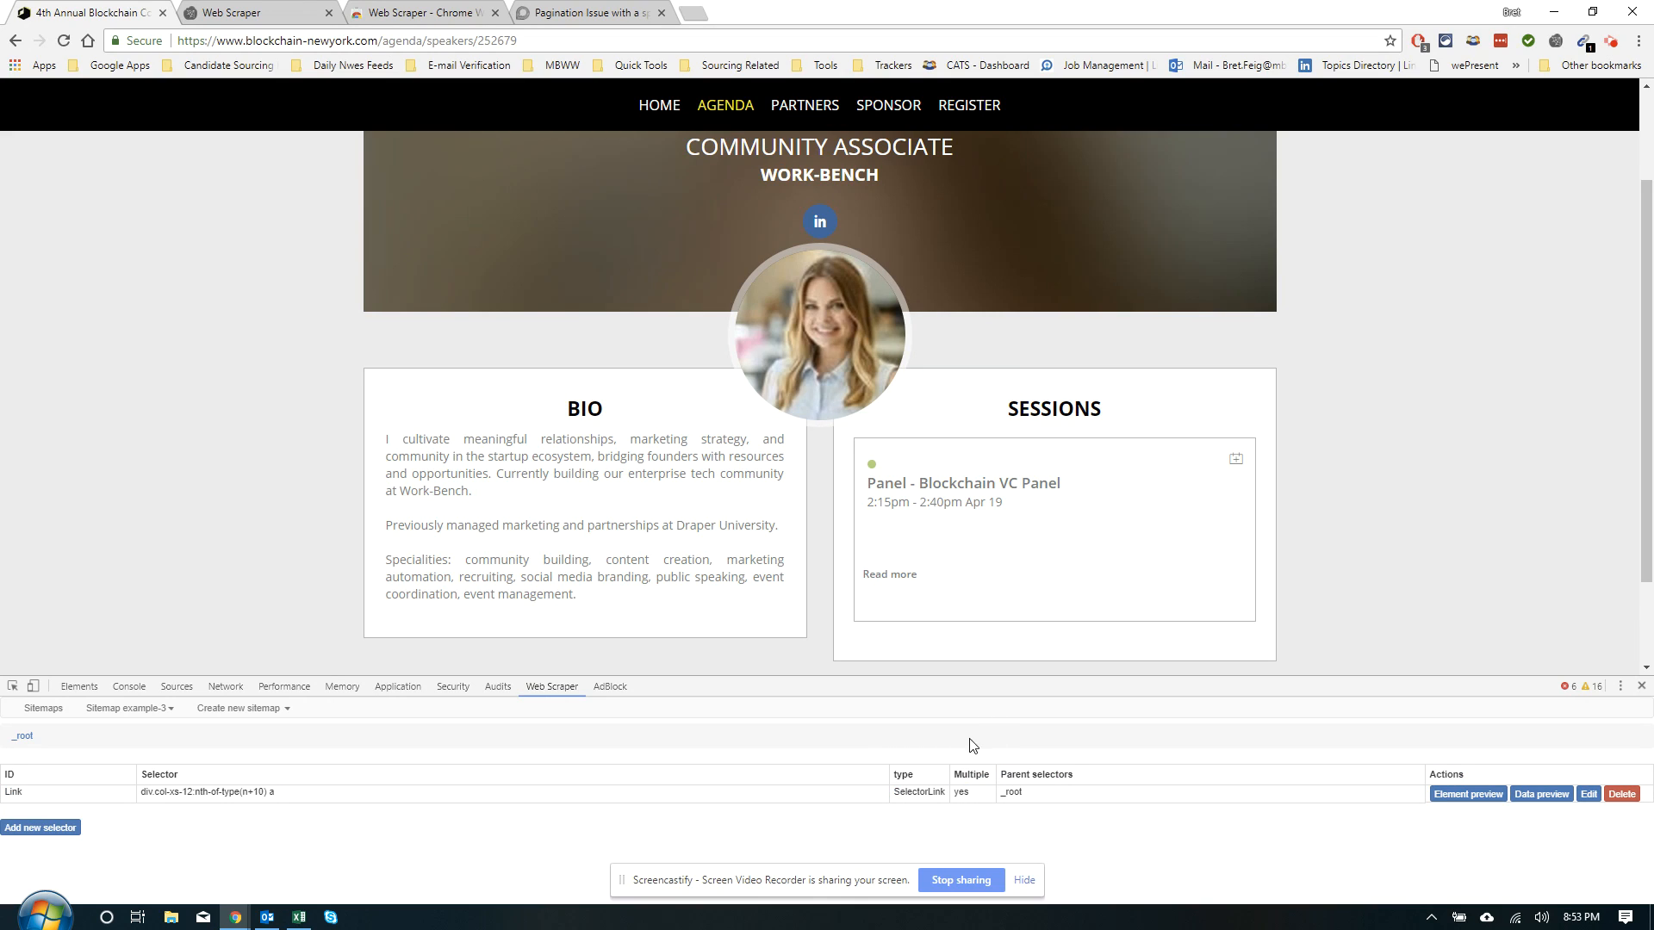
pyautogui.click(965, 785)
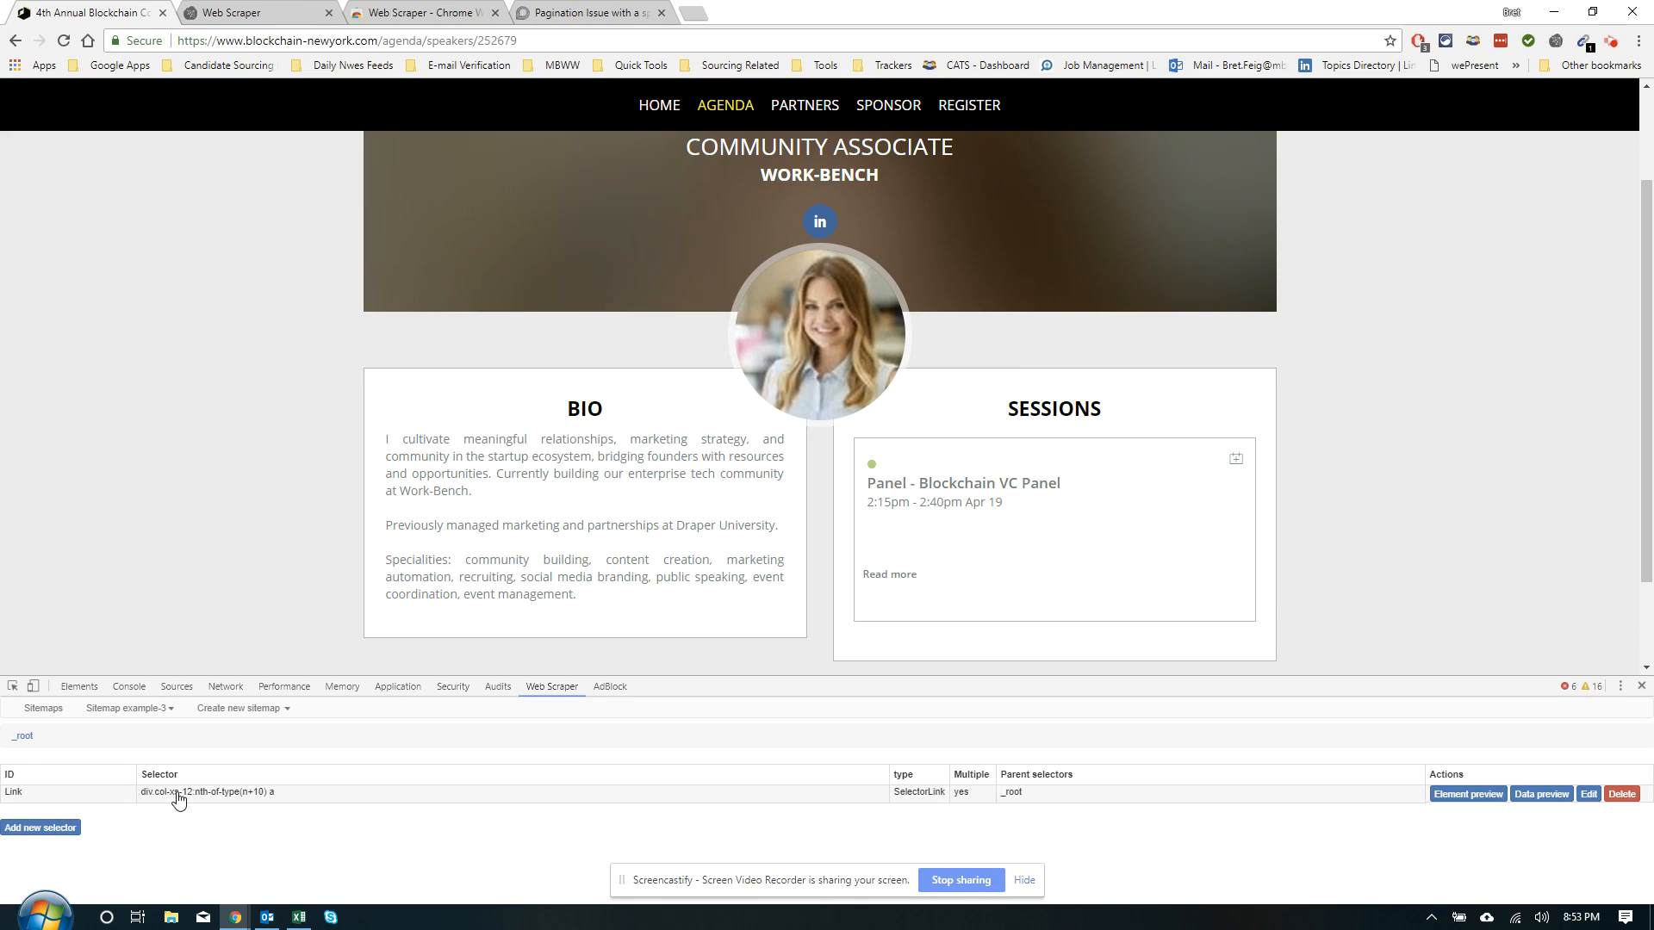
# Start scraping example-3 with a 1000 ms page load delay and move the scraper popup to the right edge
pyautogui.click(104, 708)
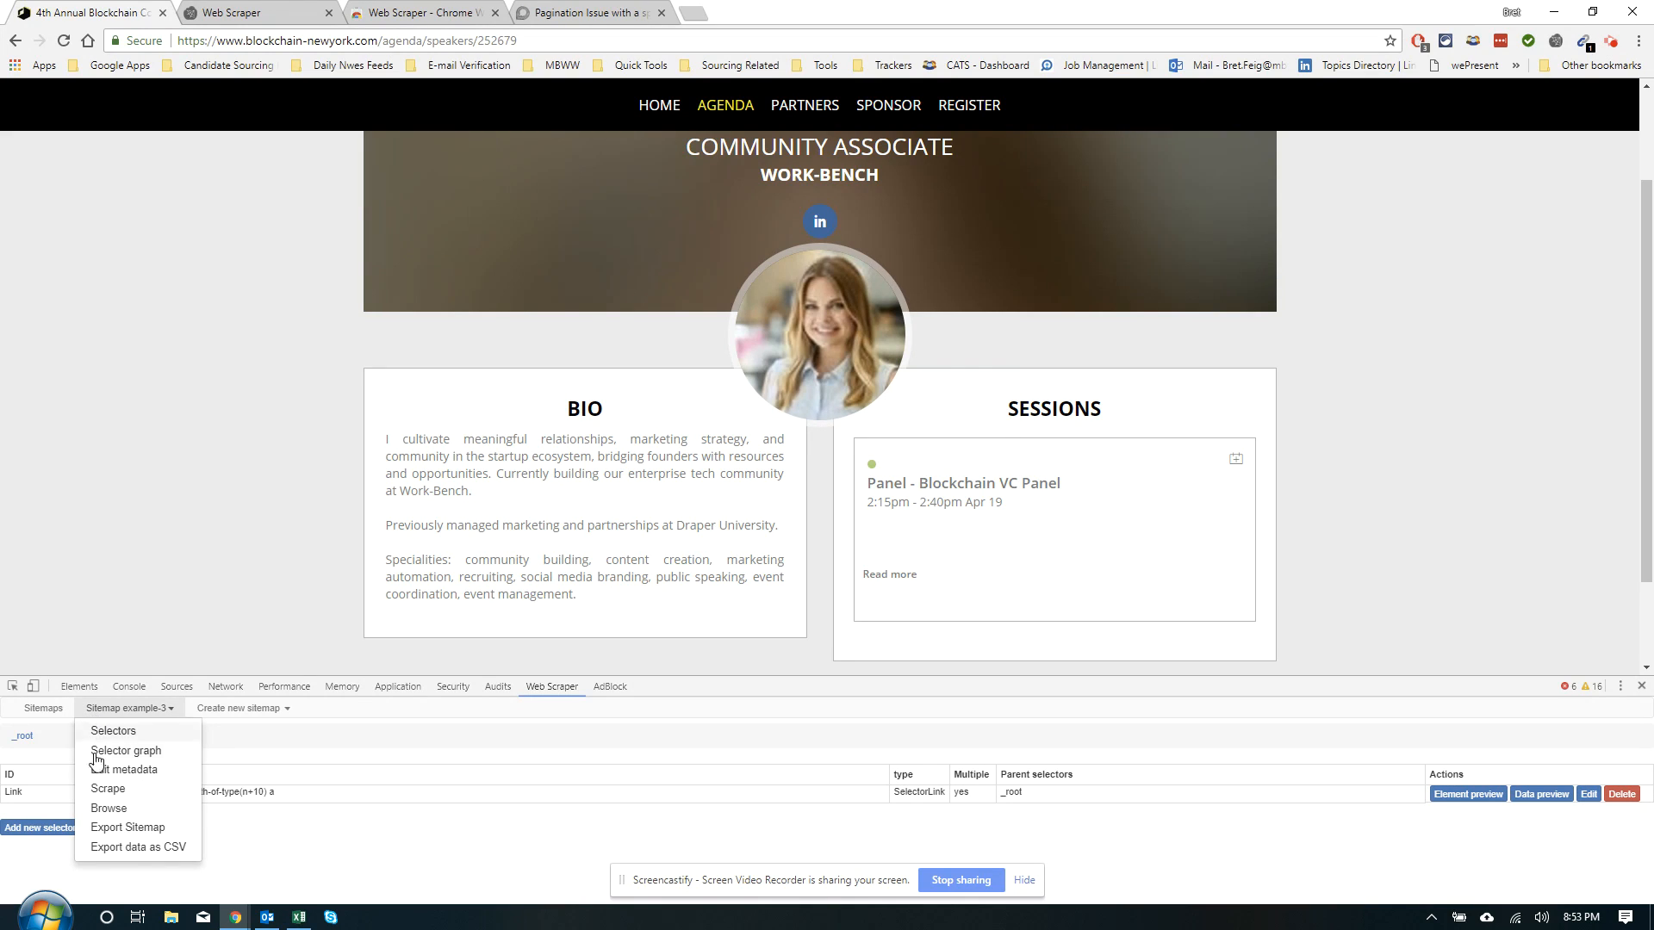
pyautogui.click(92, 790)
pyautogui.click(92, 757)
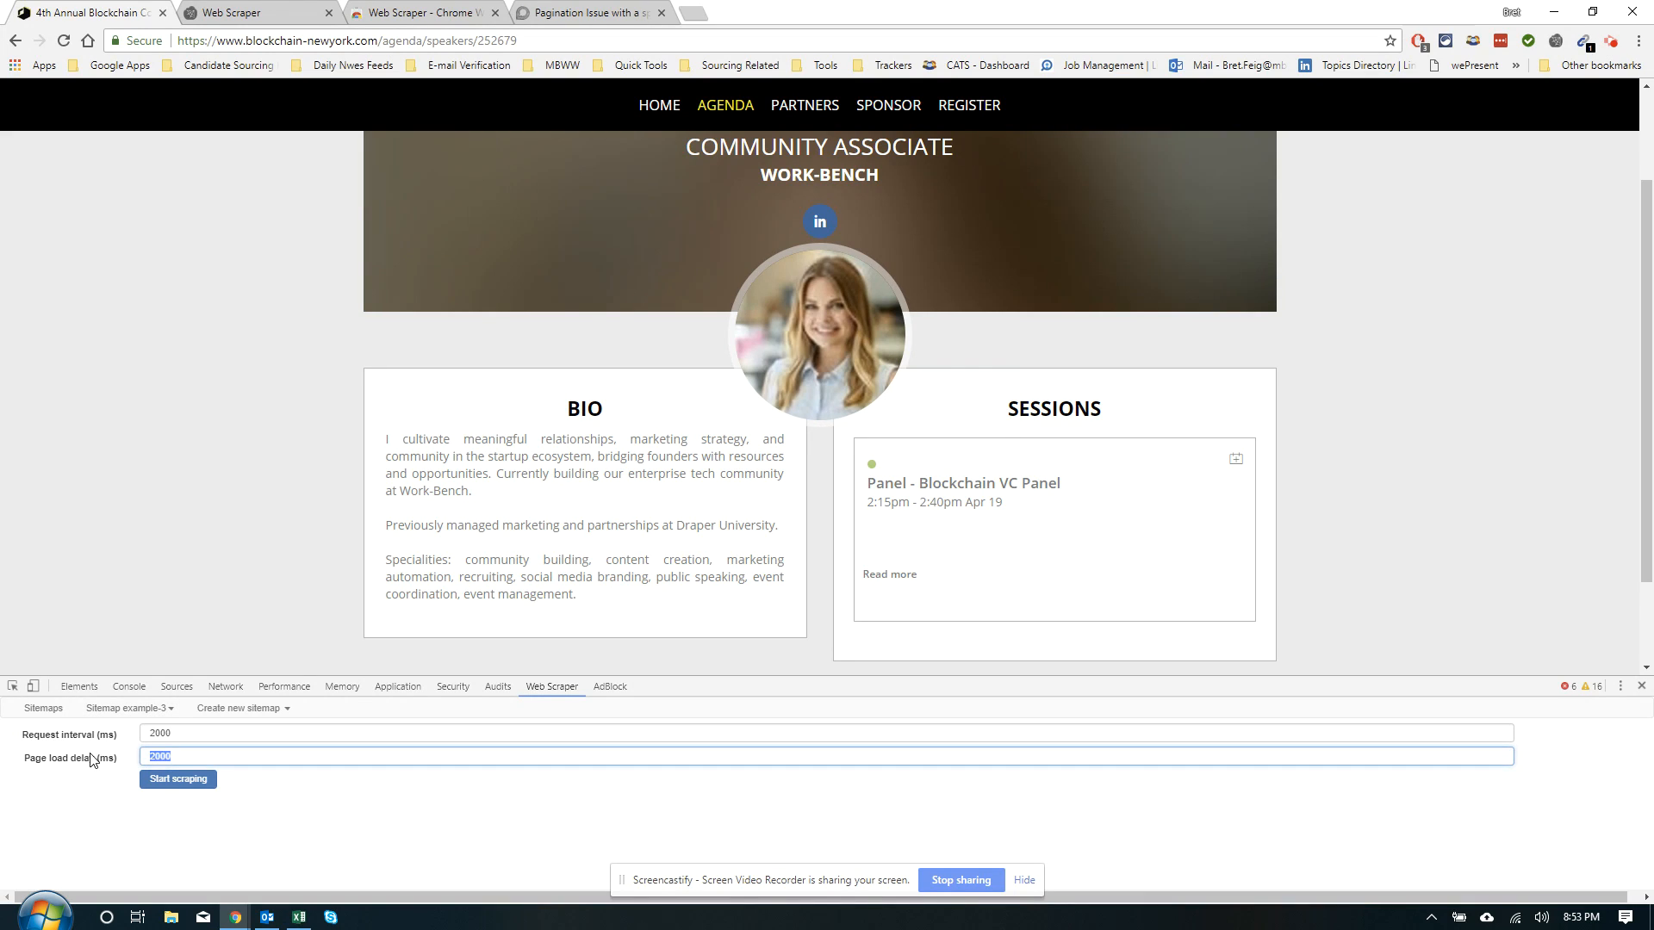
pyautogui.write('1000')
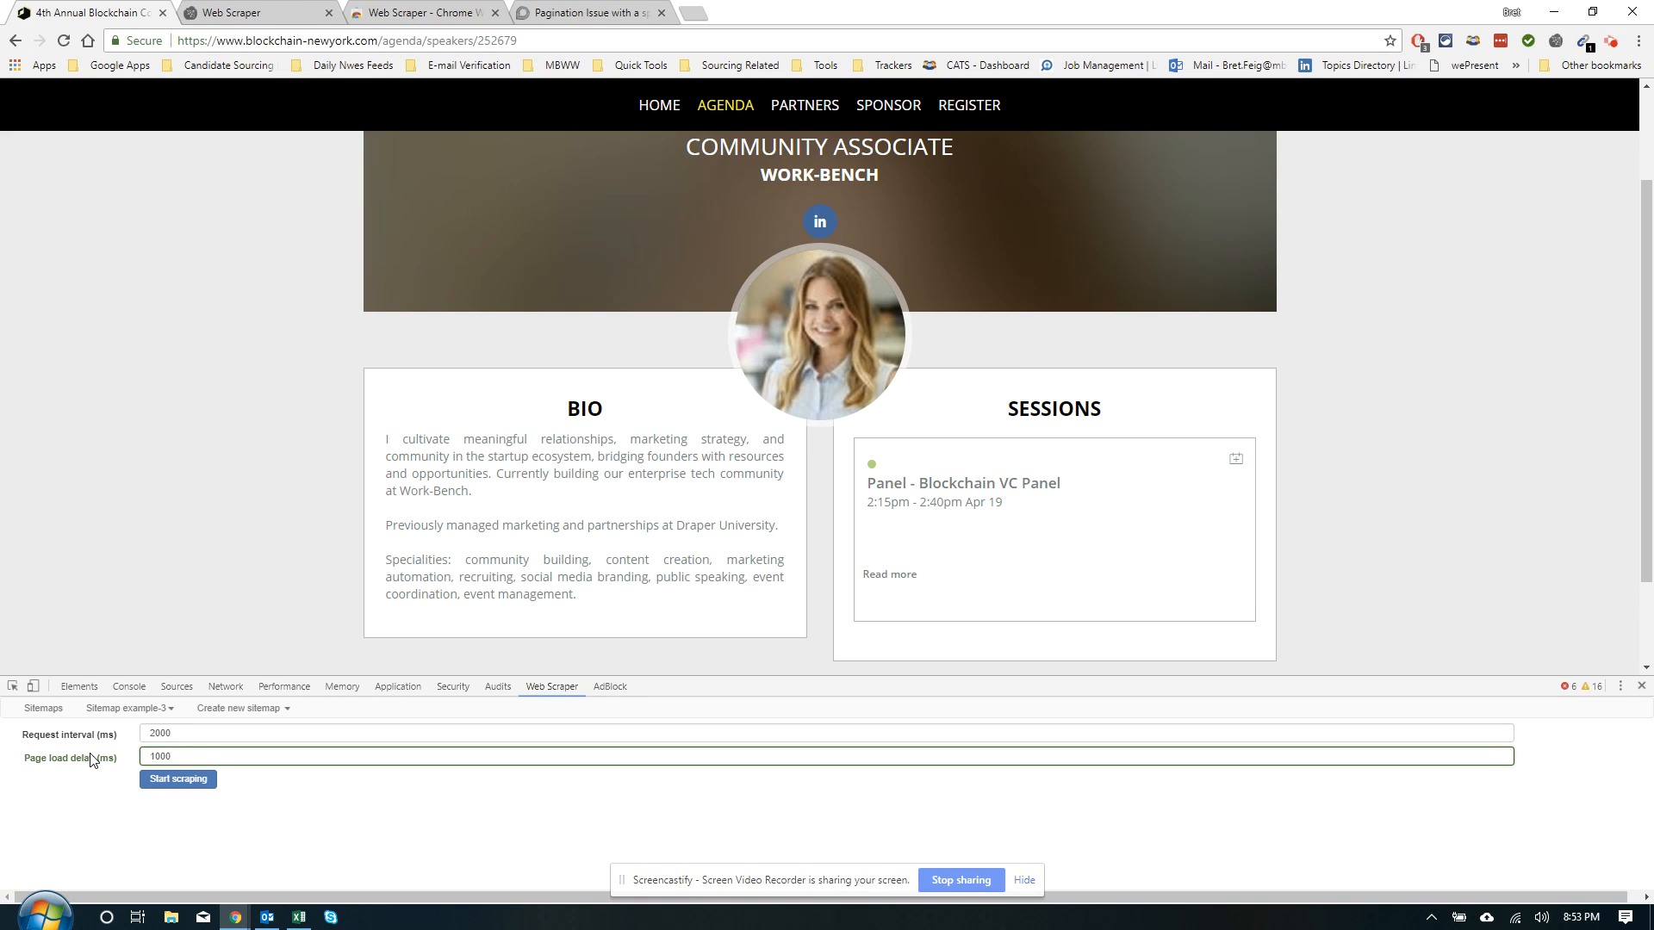
pyautogui.click(147, 778)
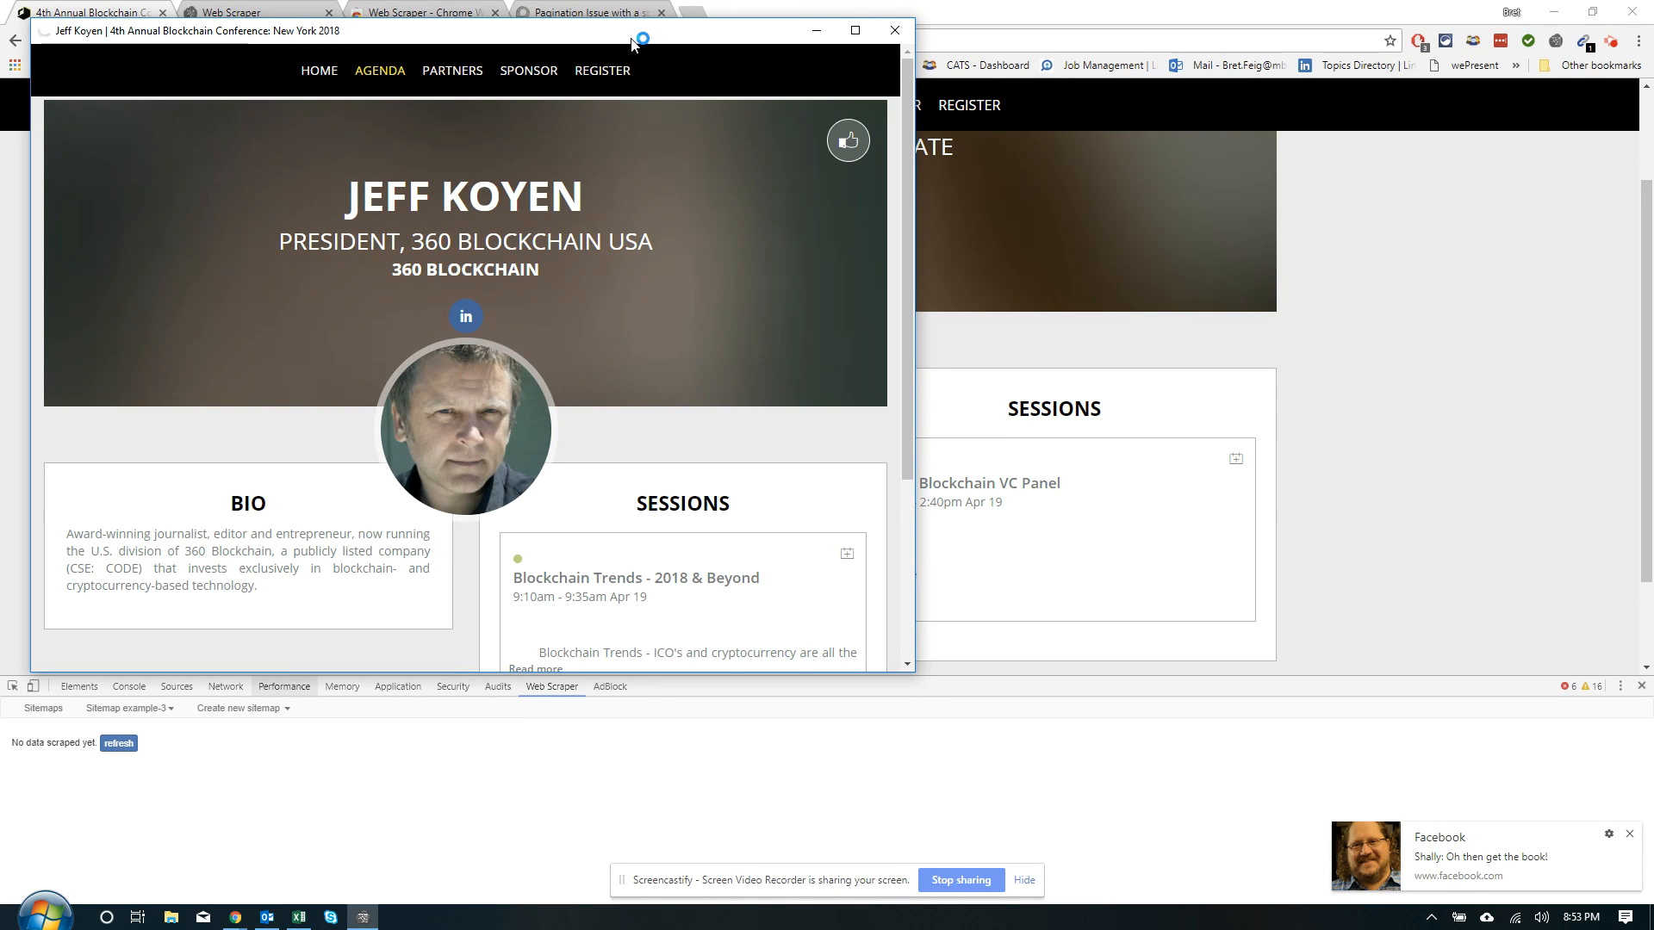
pyautogui.moveTo(631, 43); pyautogui.dragTo(1653, 192)
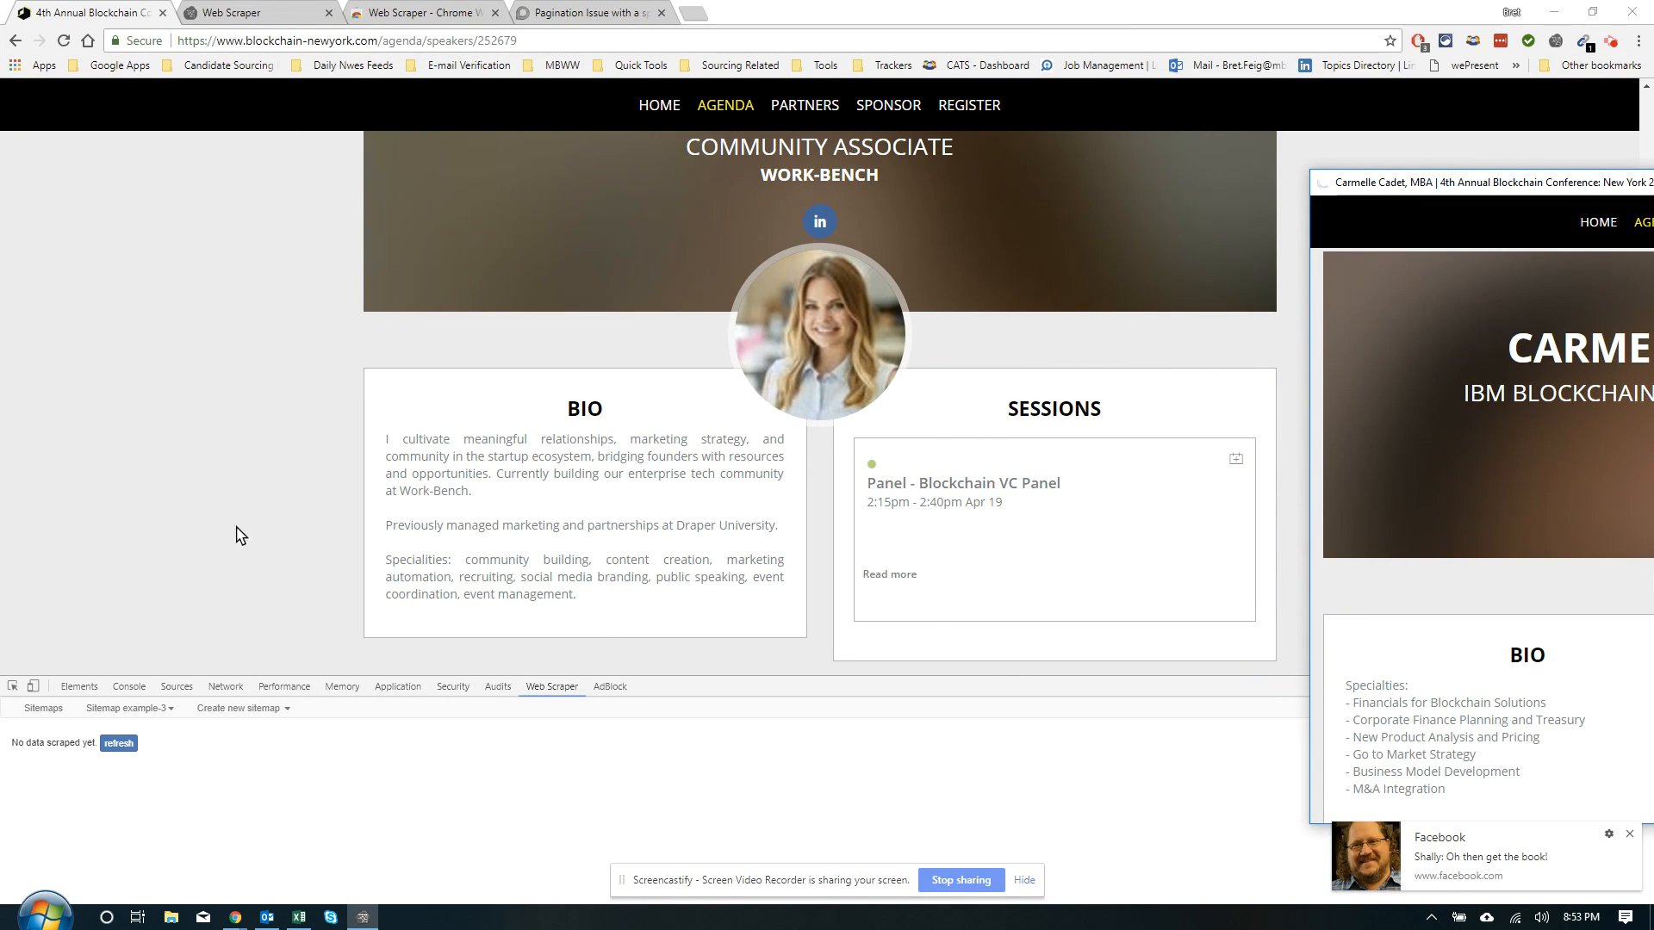
# Refresh the example-3 data table and scroll through the scraped names, bios, companies and LinkedIn links
pyautogui.click(119, 743)
pyautogui.scroll(-2, 519, 799)
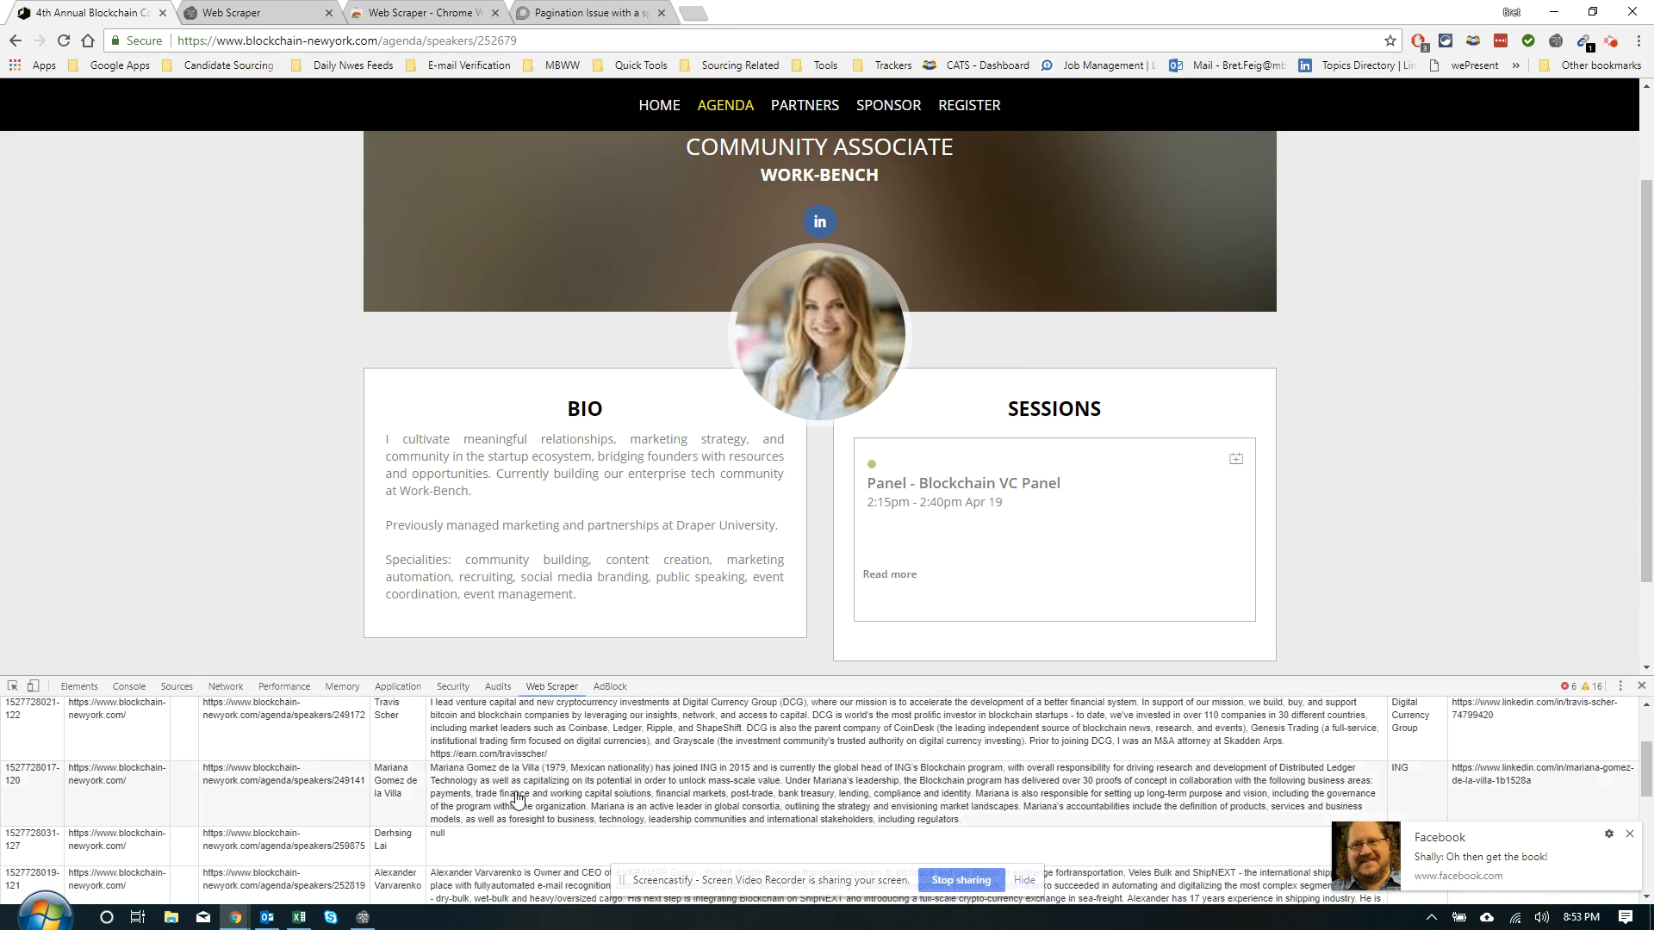
pyautogui.scroll(2, 1460, 753)
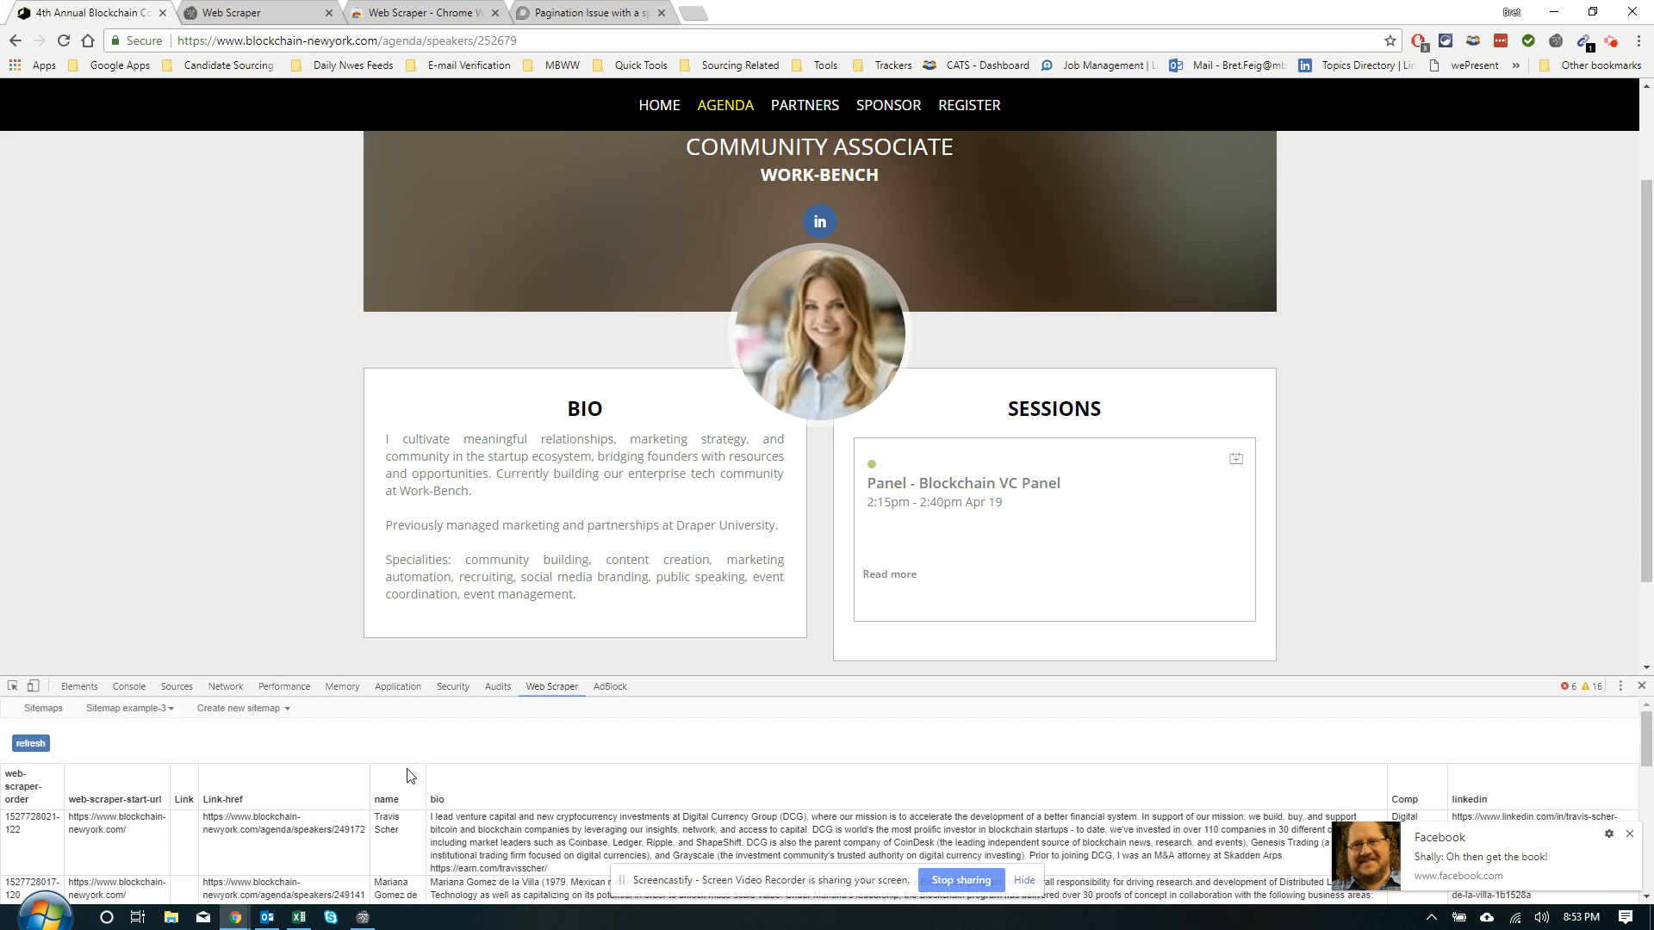
pyautogui.scroll(-1, 320, 801)
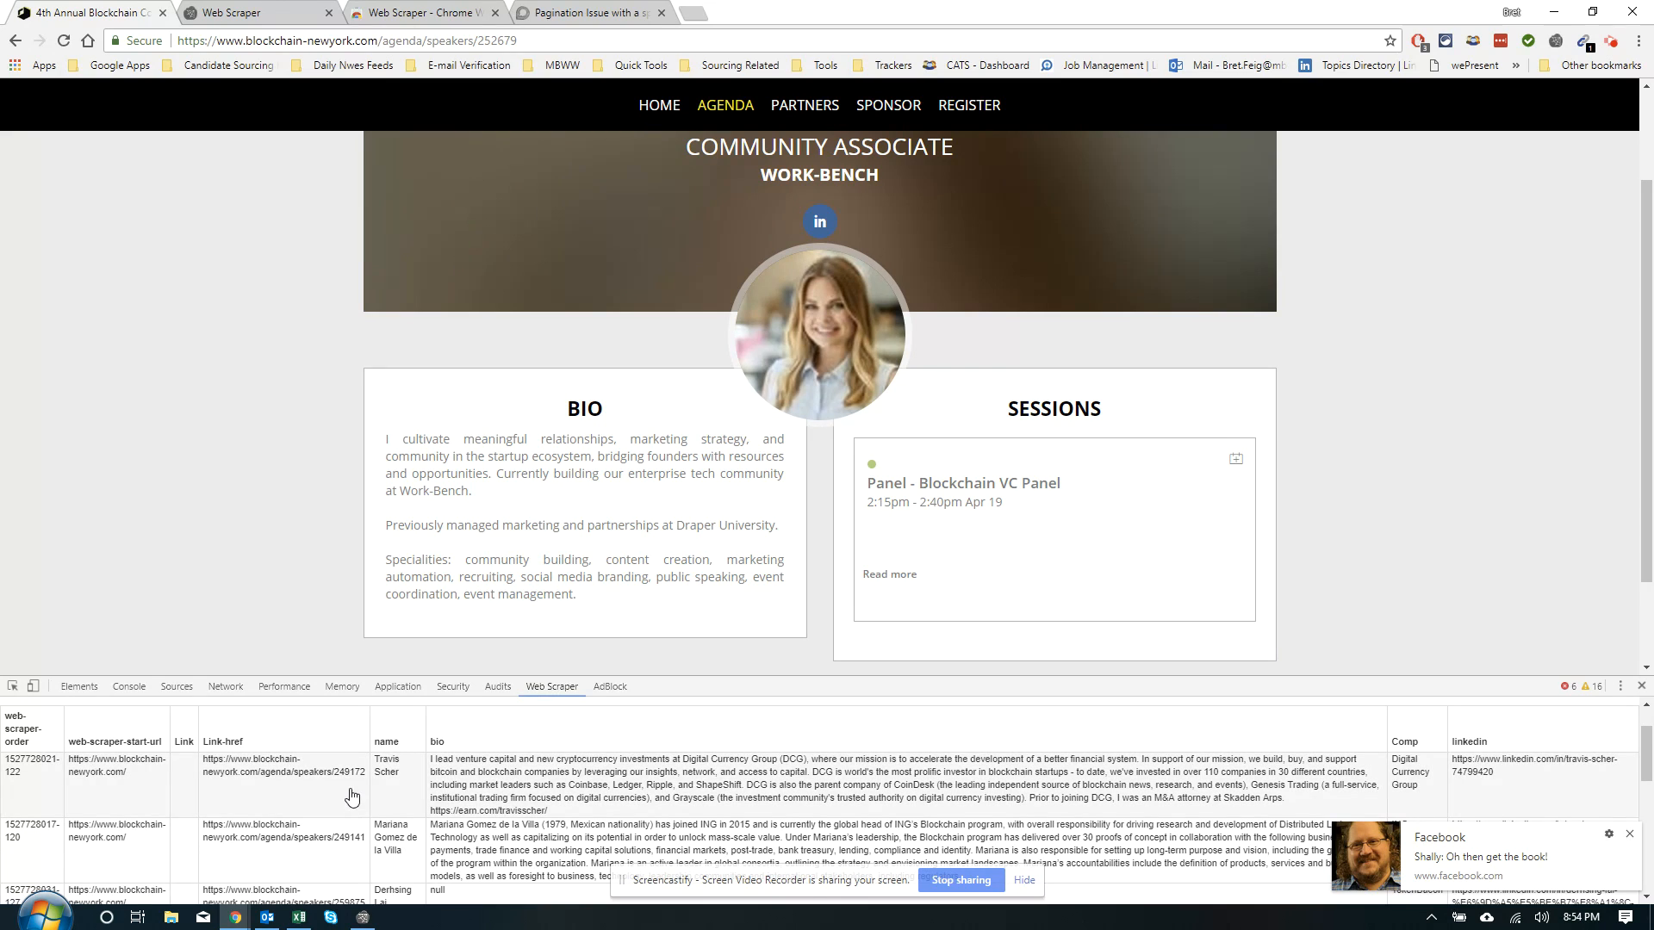
pyautogui.scroll(-3, 866, 818)
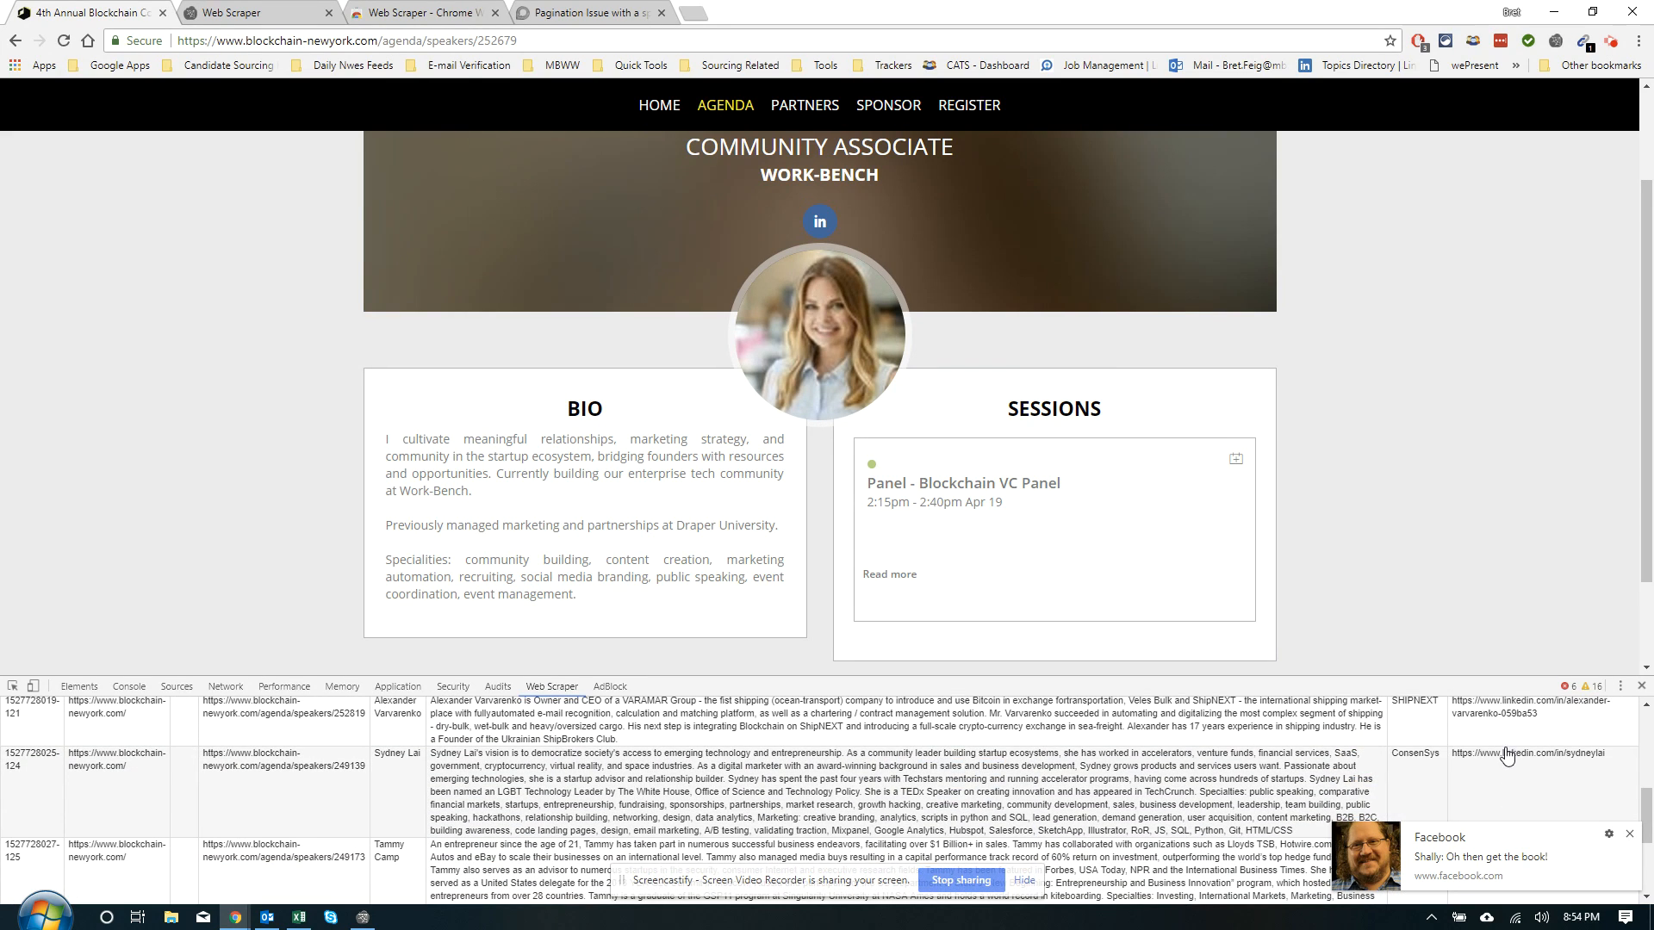
pyautogui.scroll(-2, 1499, 761)
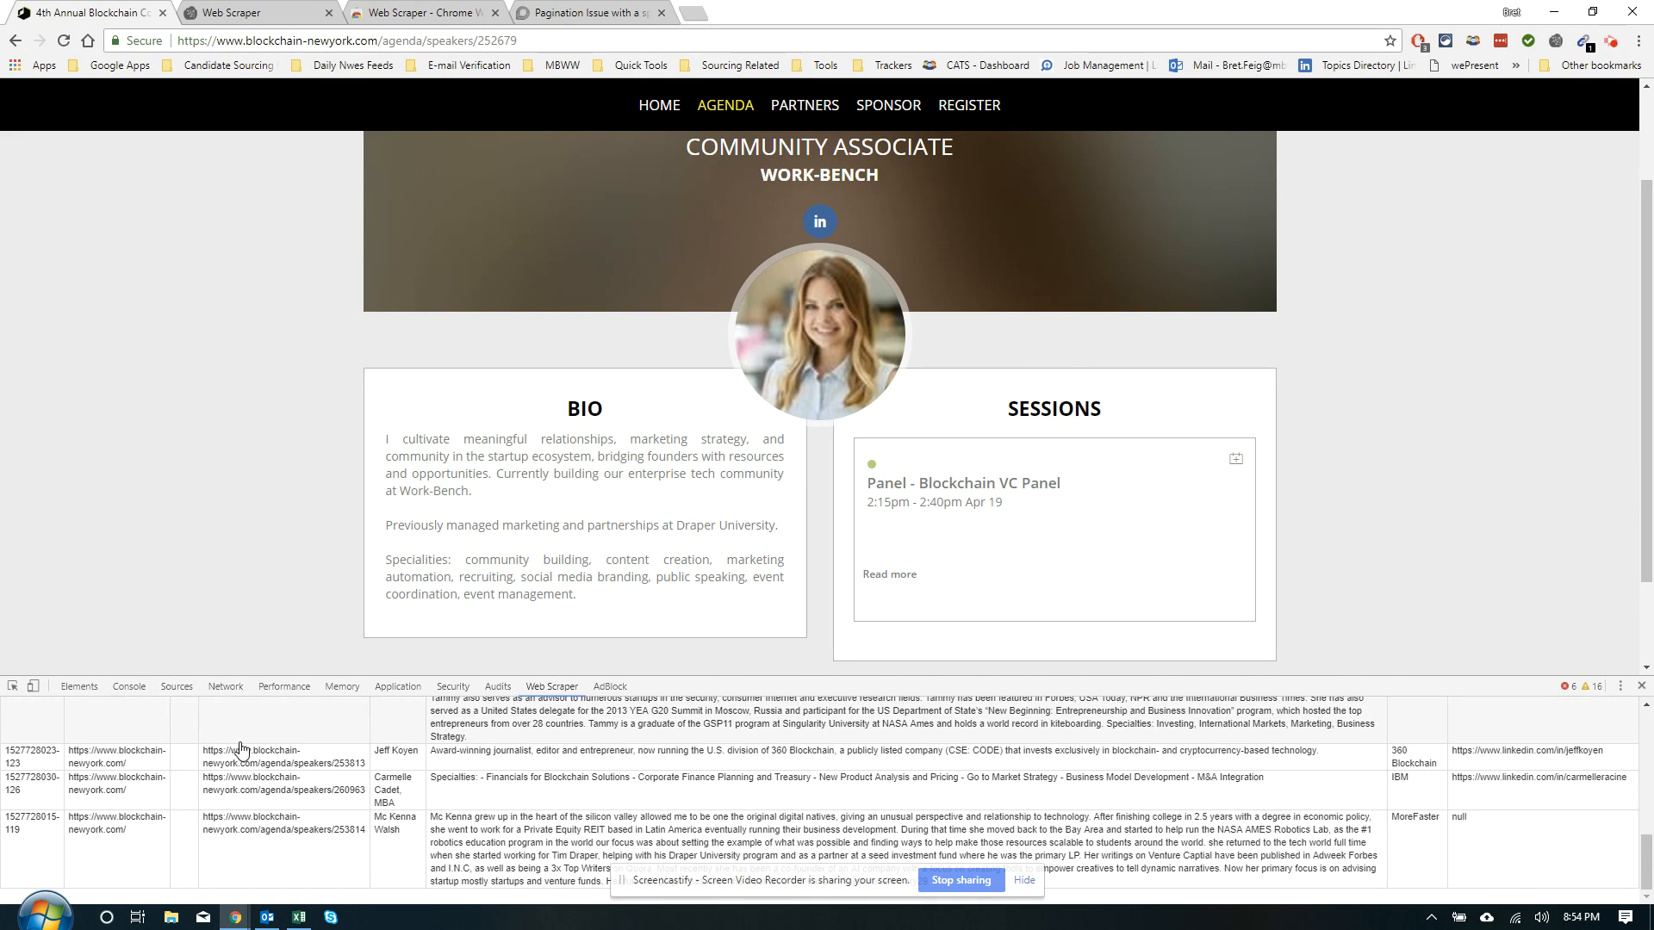
pyautogui.scroll(1, 248, 738)
pyautogui.scroll(3, 247, 738)
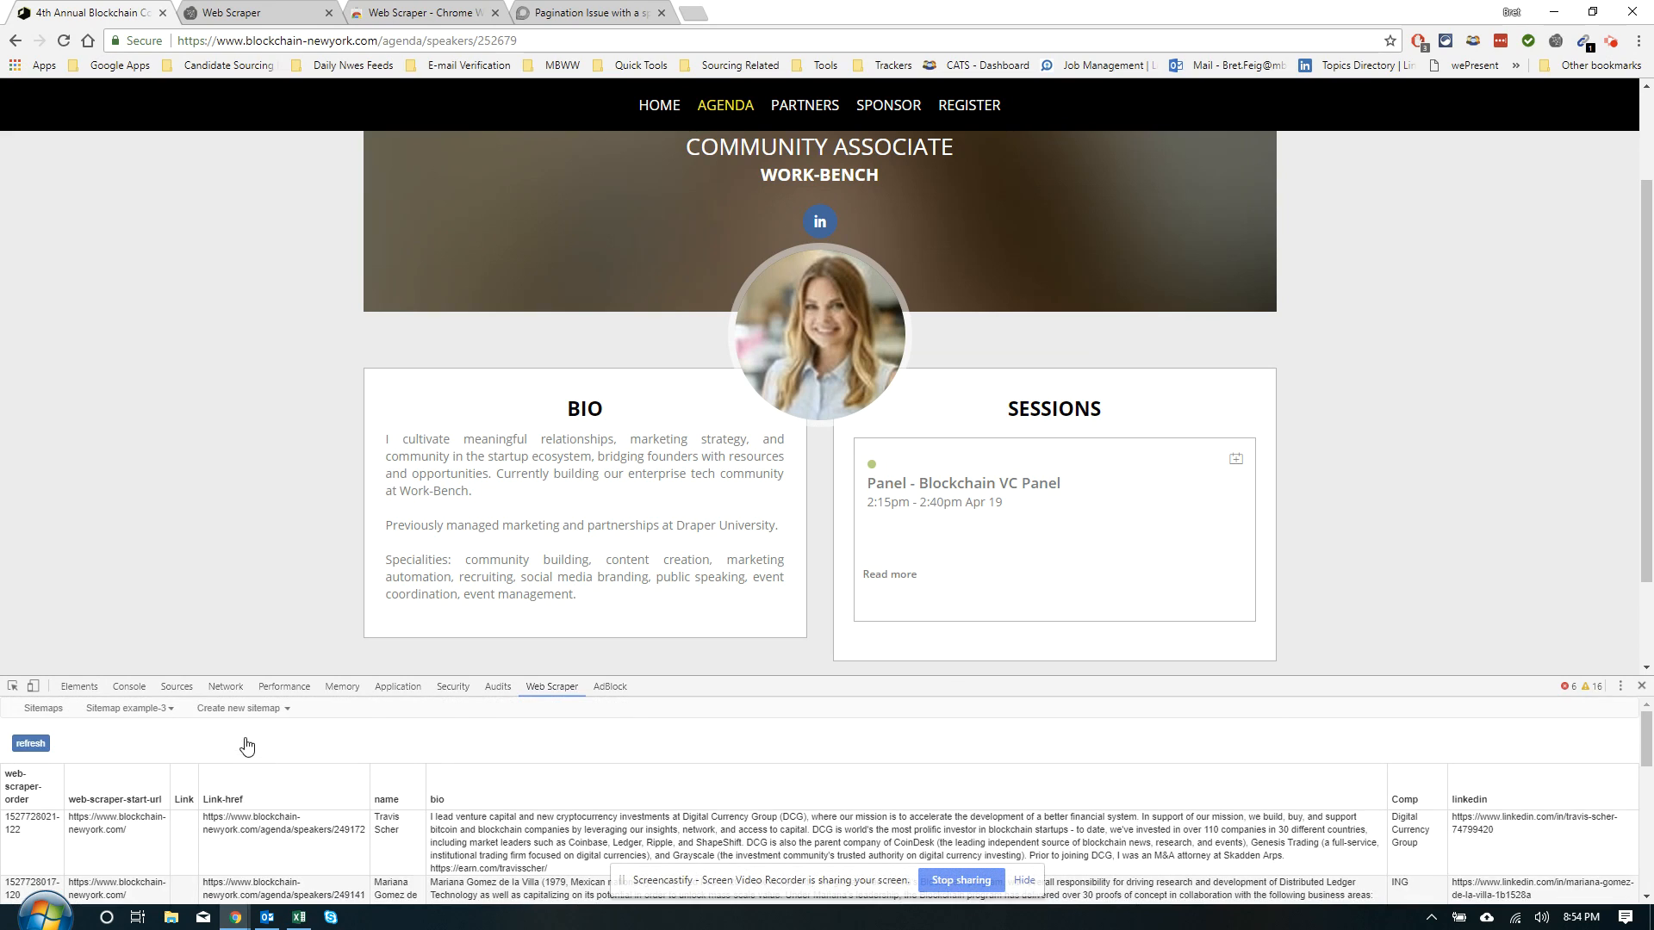
# Export the example-3 sitemap data as example-3.csv and open the download in Excel
pyautogui.click(153, 711)
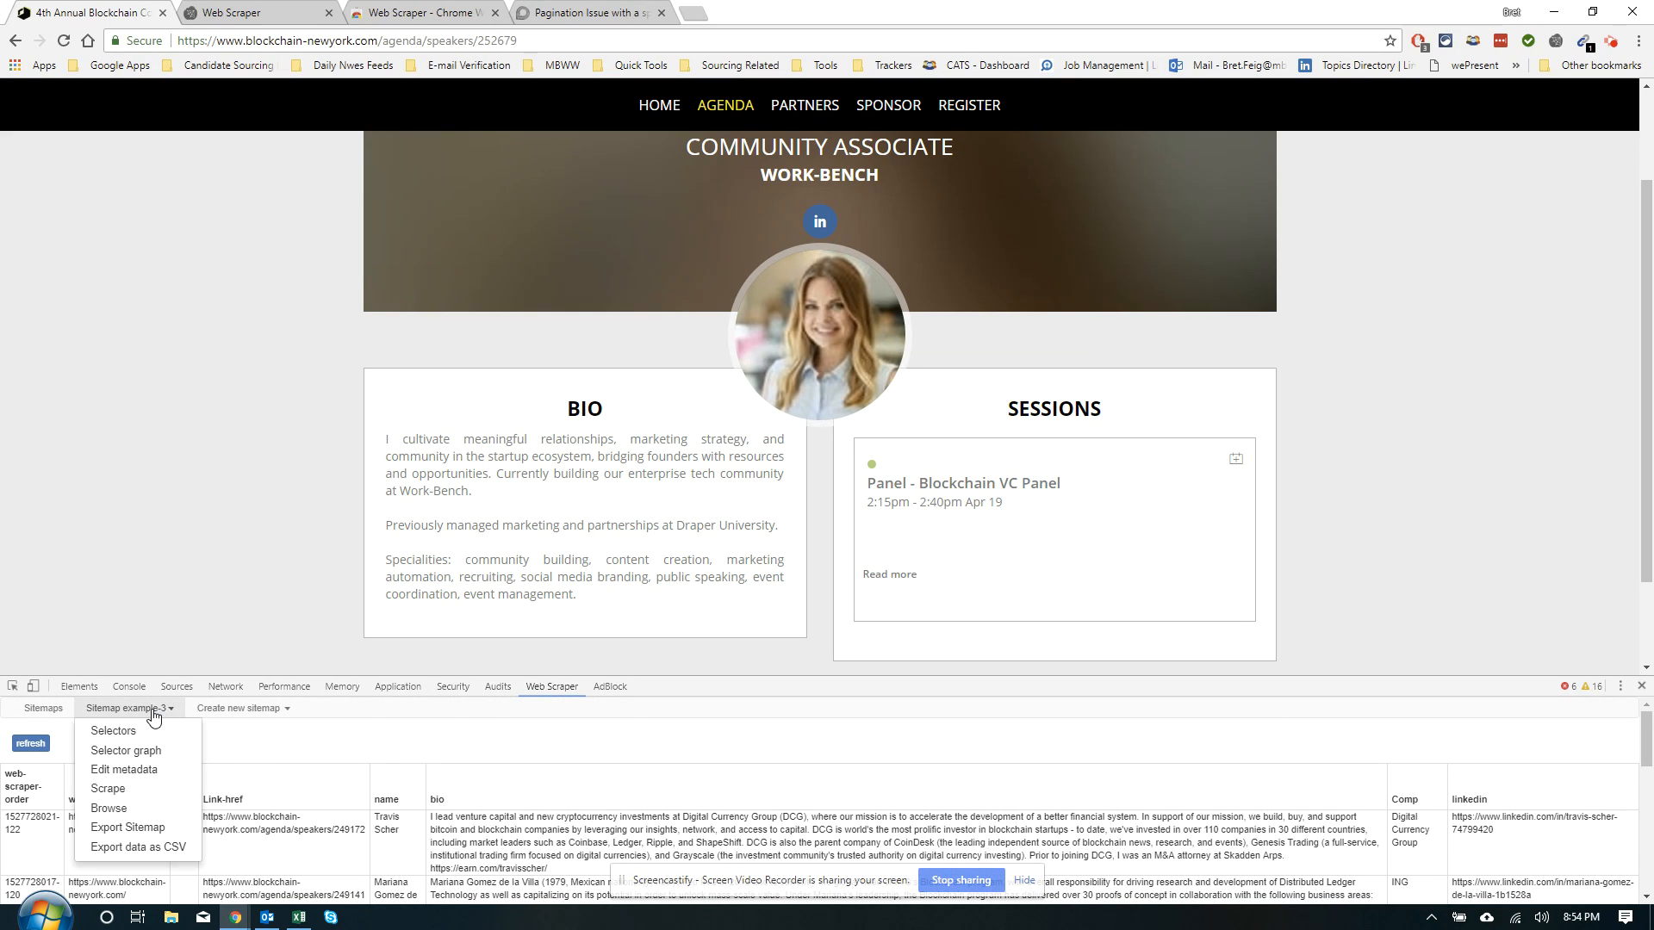
pyautogui.click(125, 848)
pyautogui.click(328, 755)
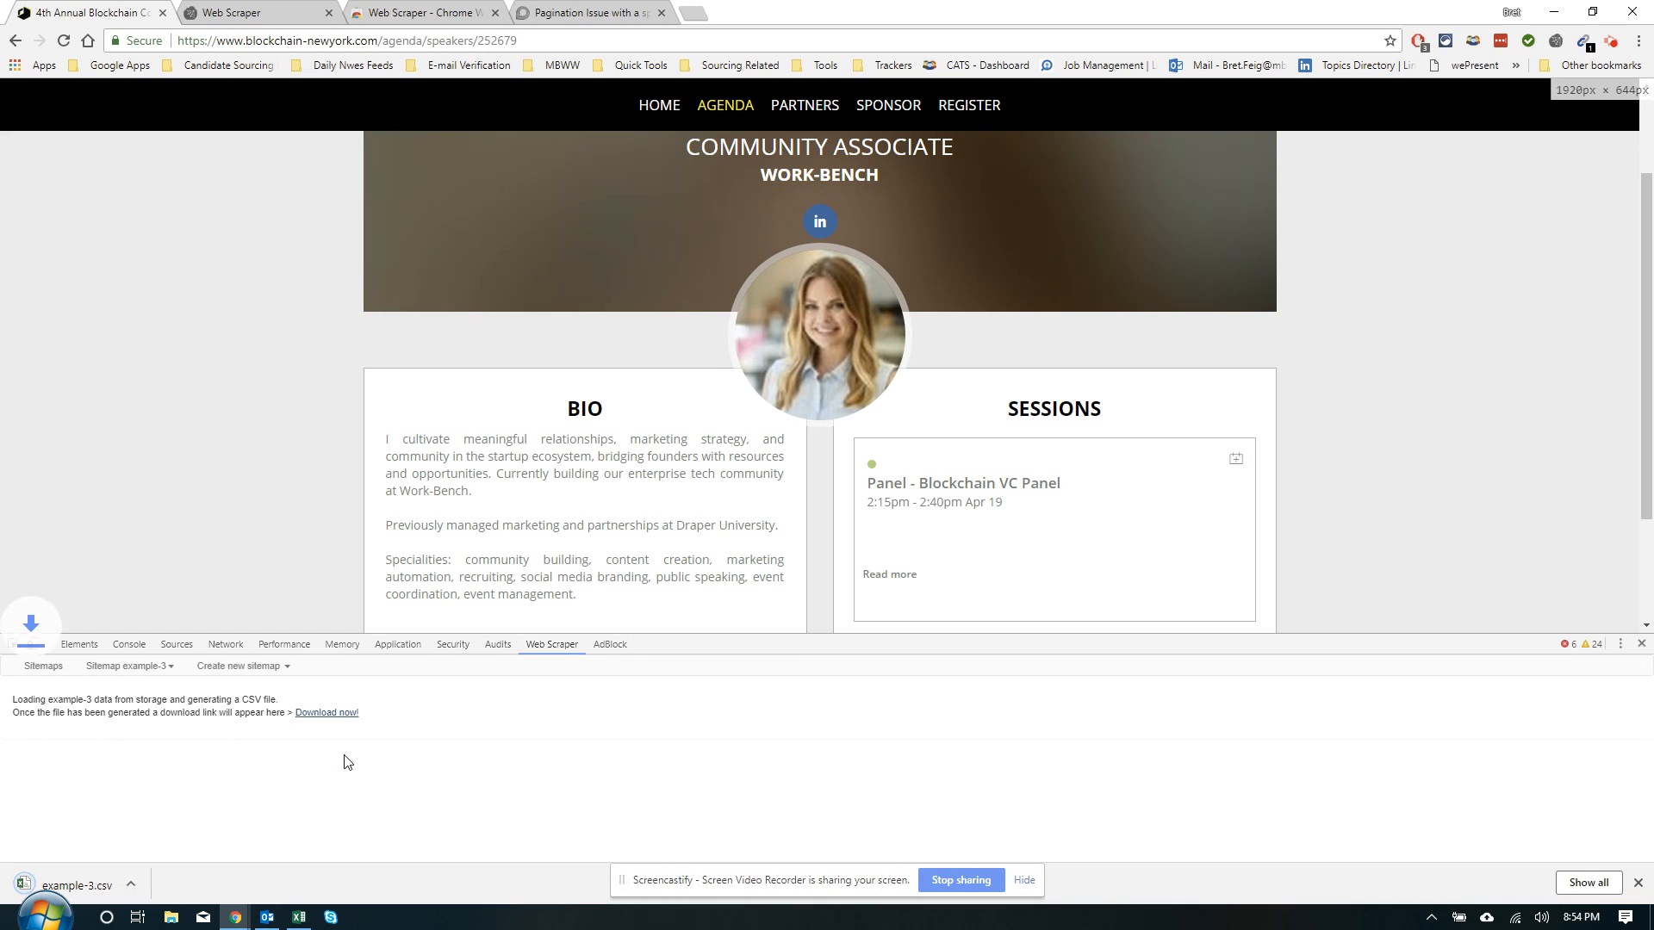
pyautogui.click(74, 887)
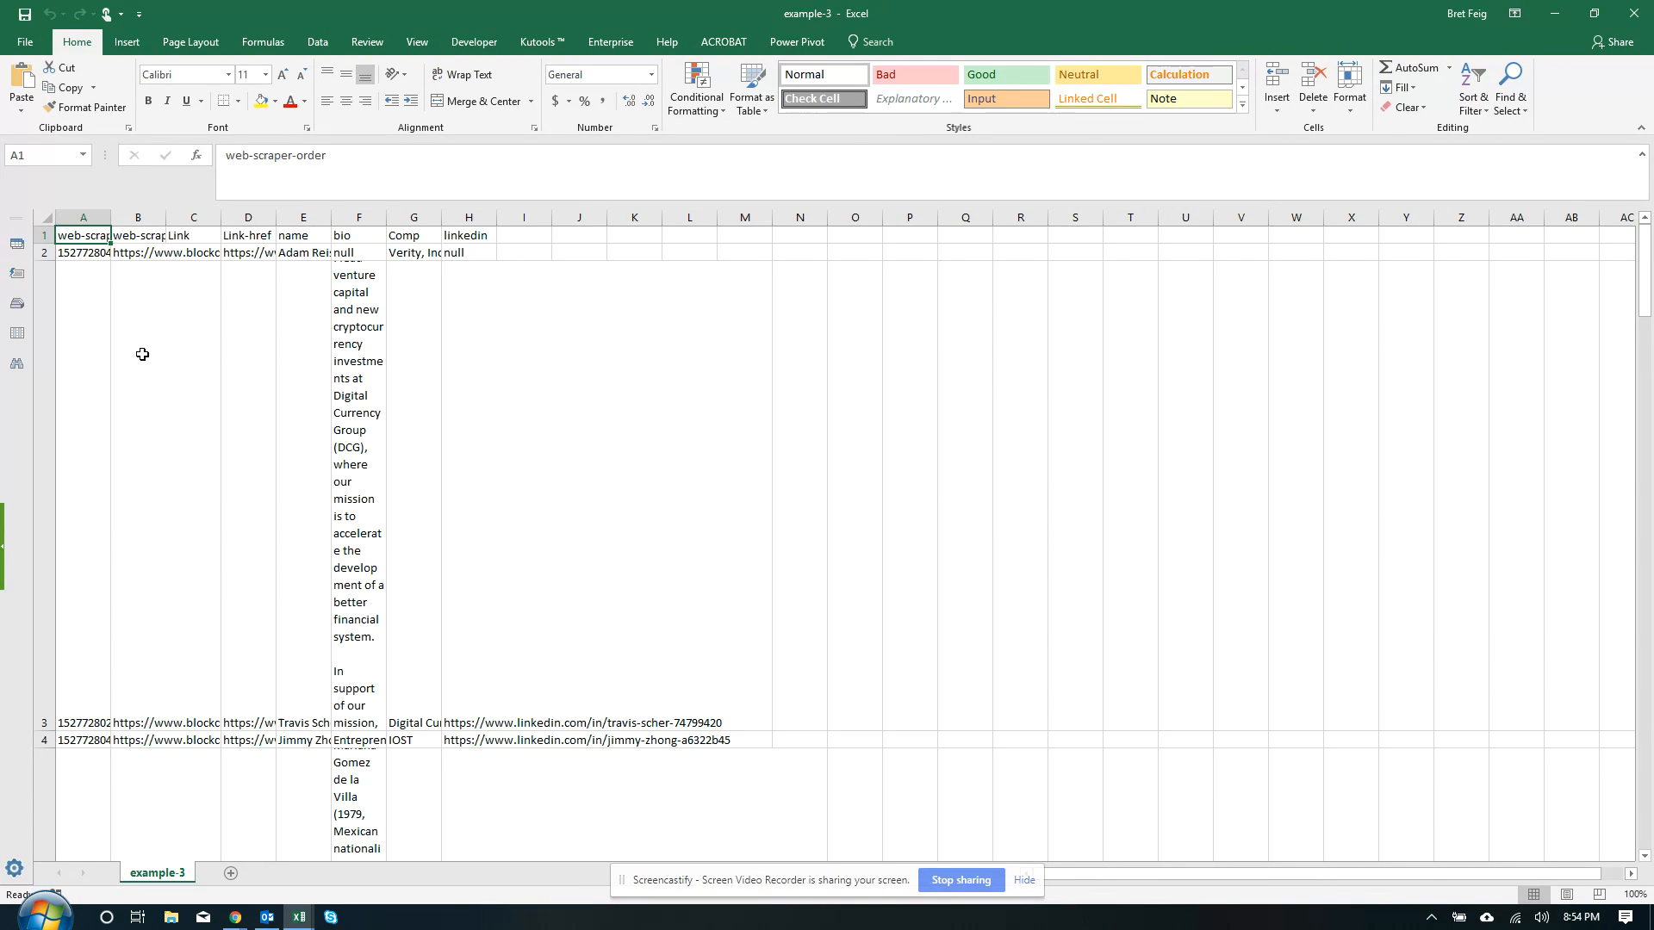
# Set every row of the sheet to a height of 20, undoing an accidental row hide
pyautogui.hotkey('ctrl', 'a')
pyautogui.scroll(-6, 112, 349)
pyautogui.rightClick(54, 347)
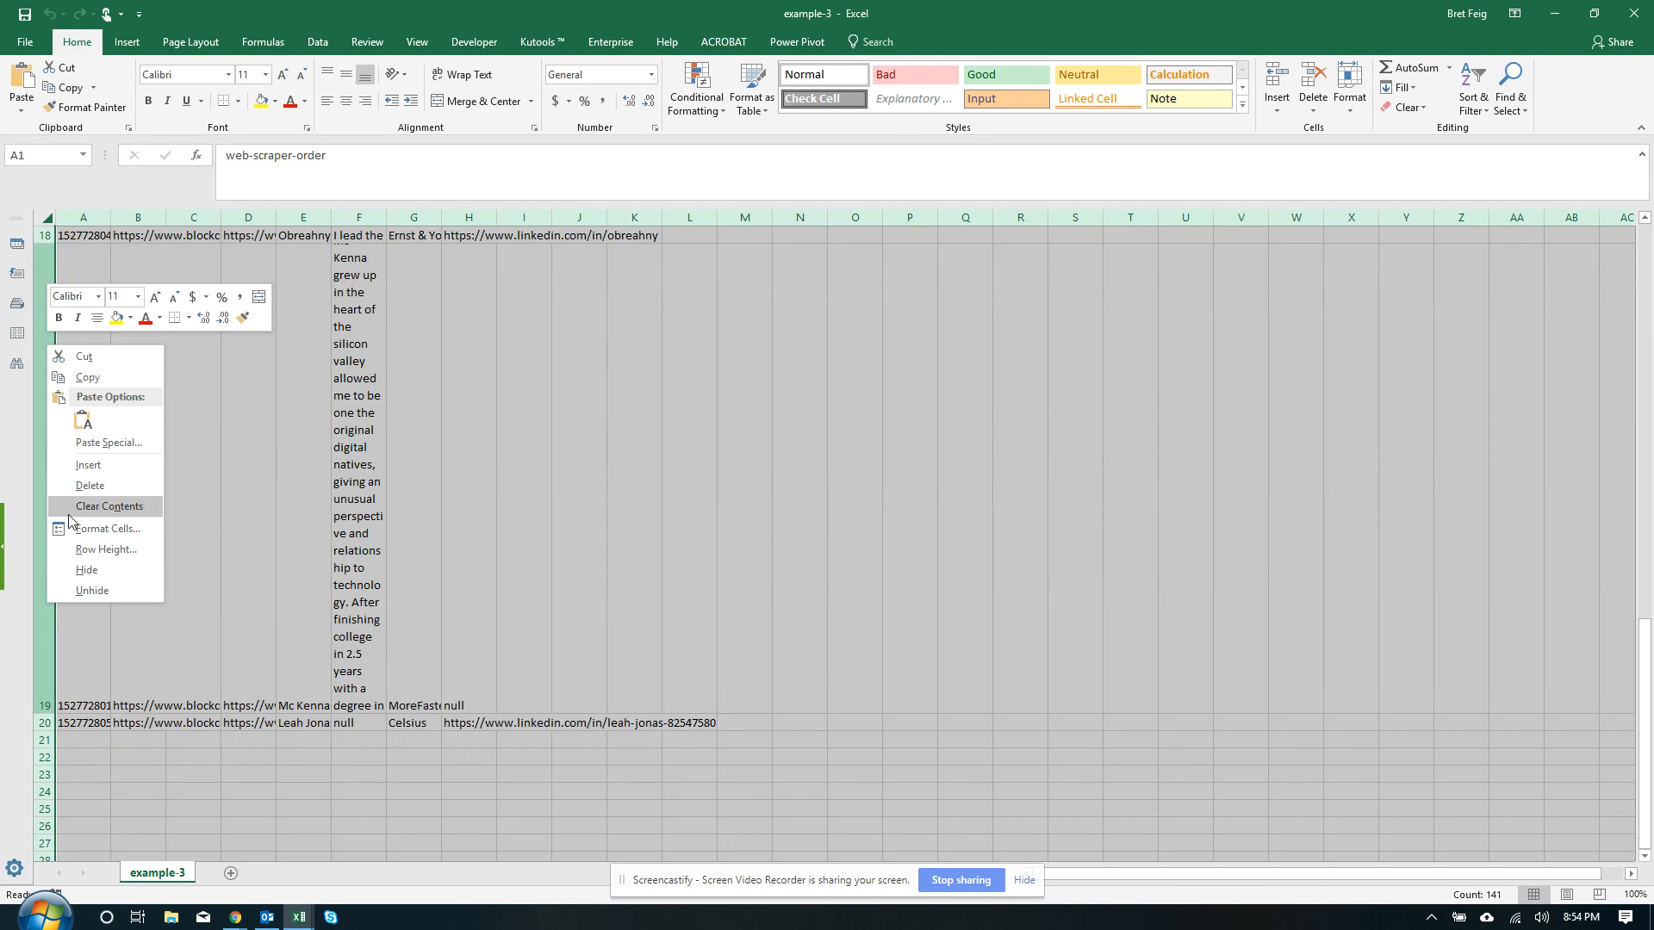
pyautogui.click(74, 565)
pyautogui.hotkey('ctrl', 'z')
pyautogui.rightClick(47, 517)
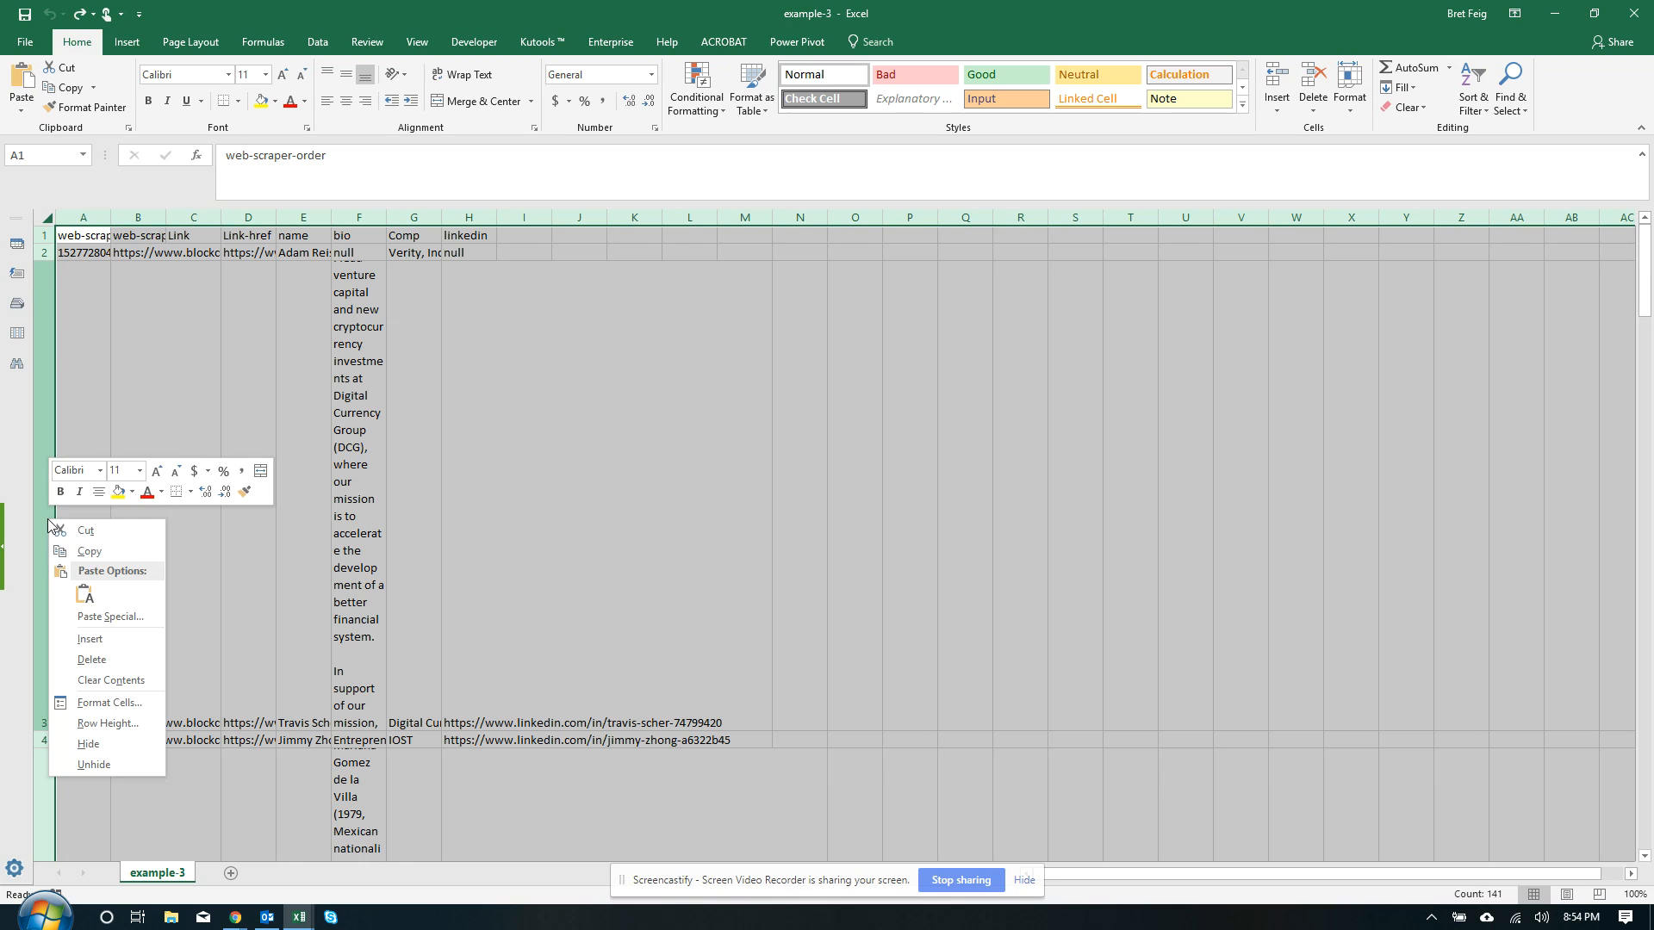
pyautogui.click(69, 724)
pyautogui.write('2')
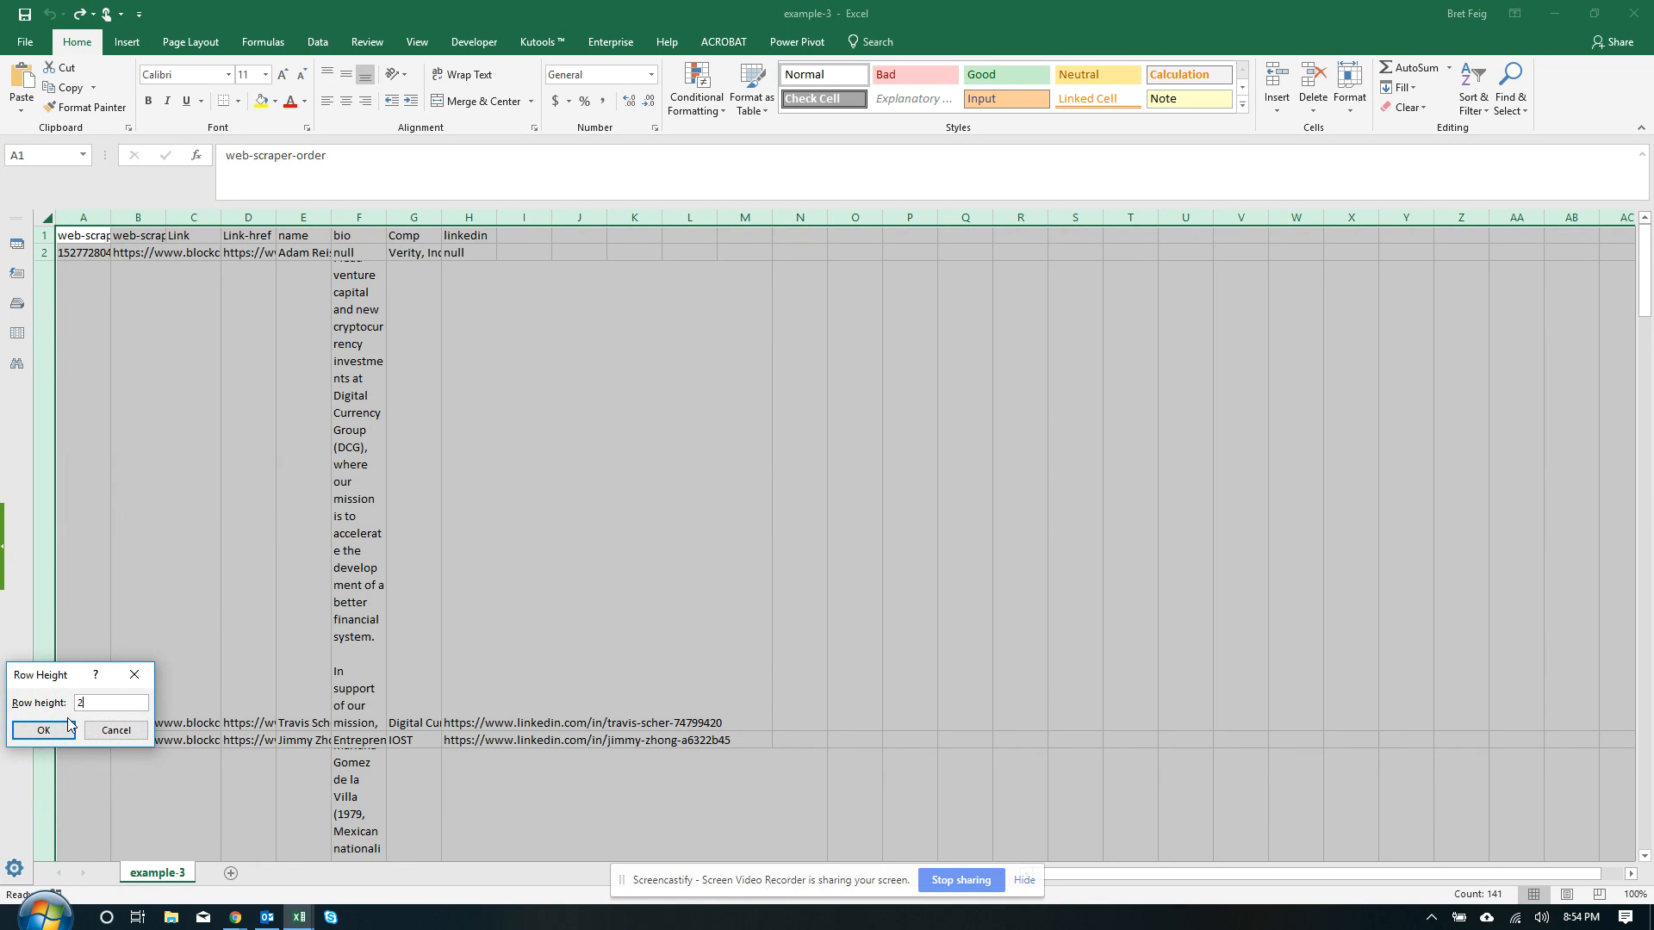
pyautogui.write('0')
pyautogui.click(68, 727)
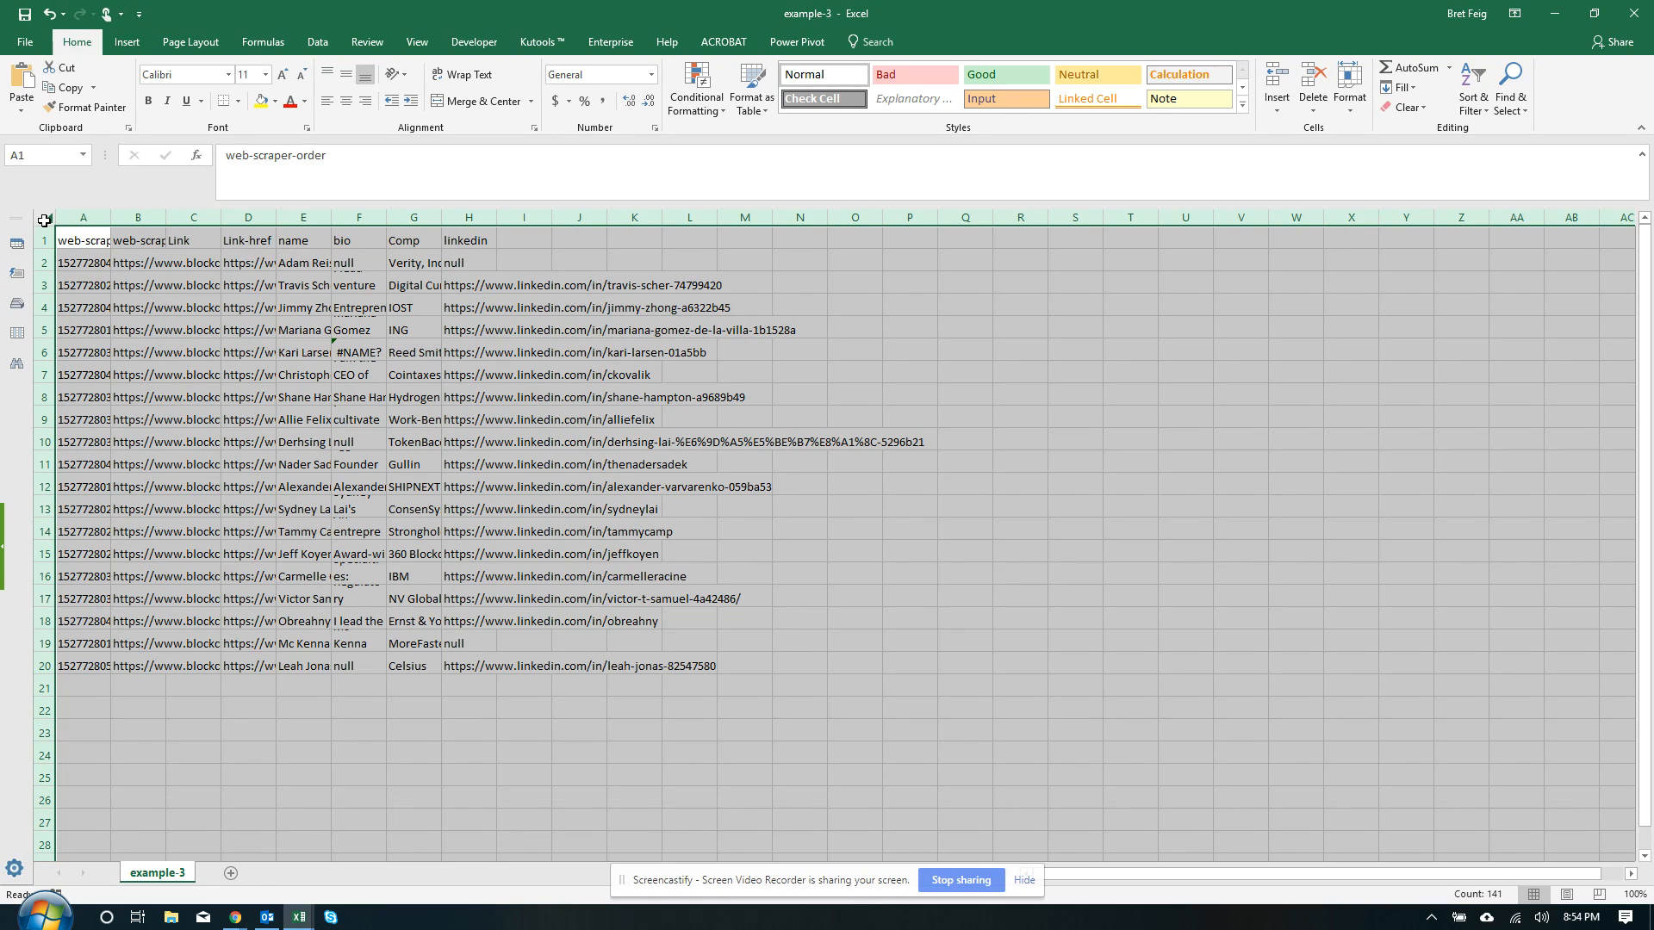
# Widen all the columns at once by selecting the whole sheet and dragging a column border
pyautogui.click(191, 217)
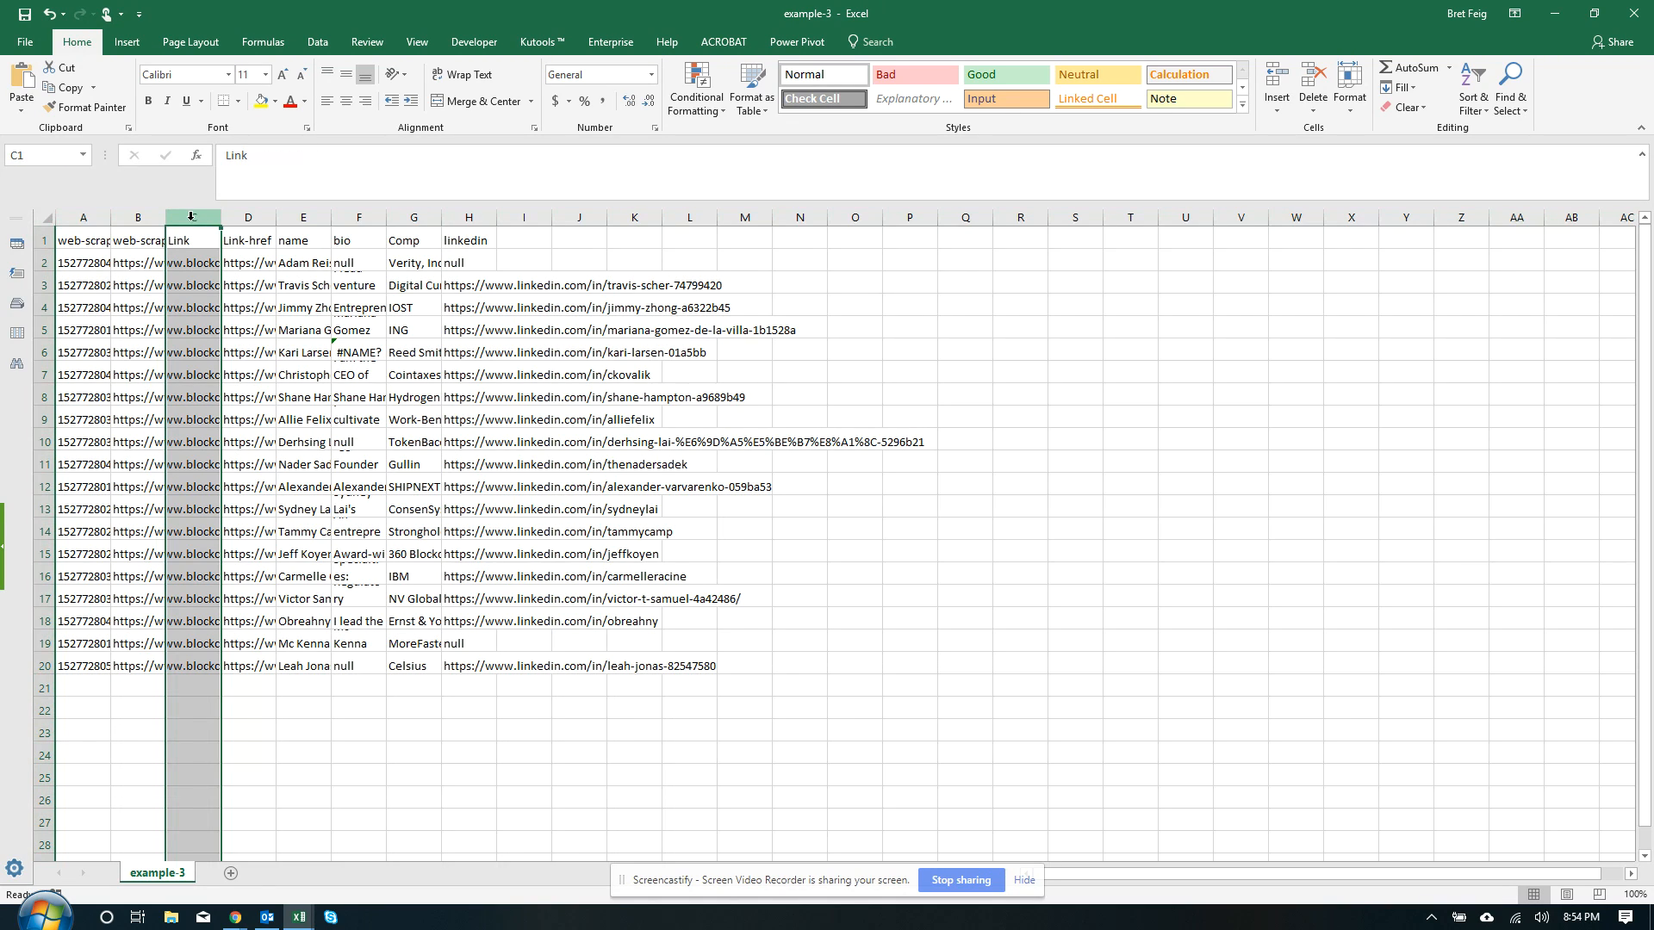
pyautogui.click(44, 217)
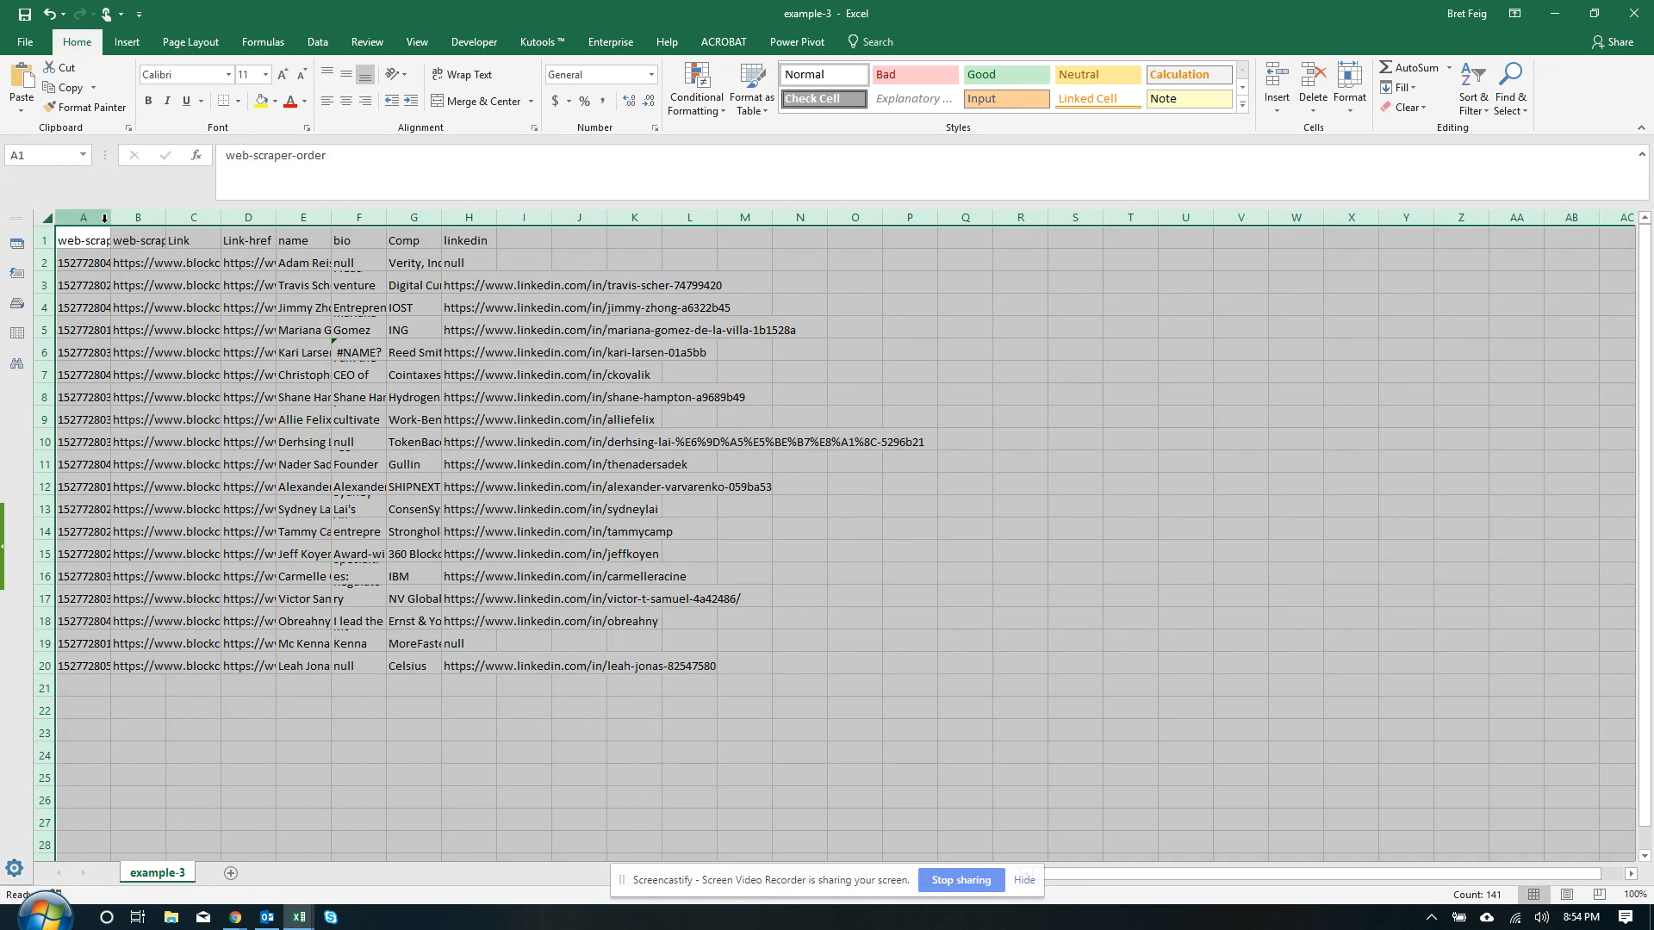
pyautogui.moveTo(110, 217); pyautogui.dragTo(211, 215)
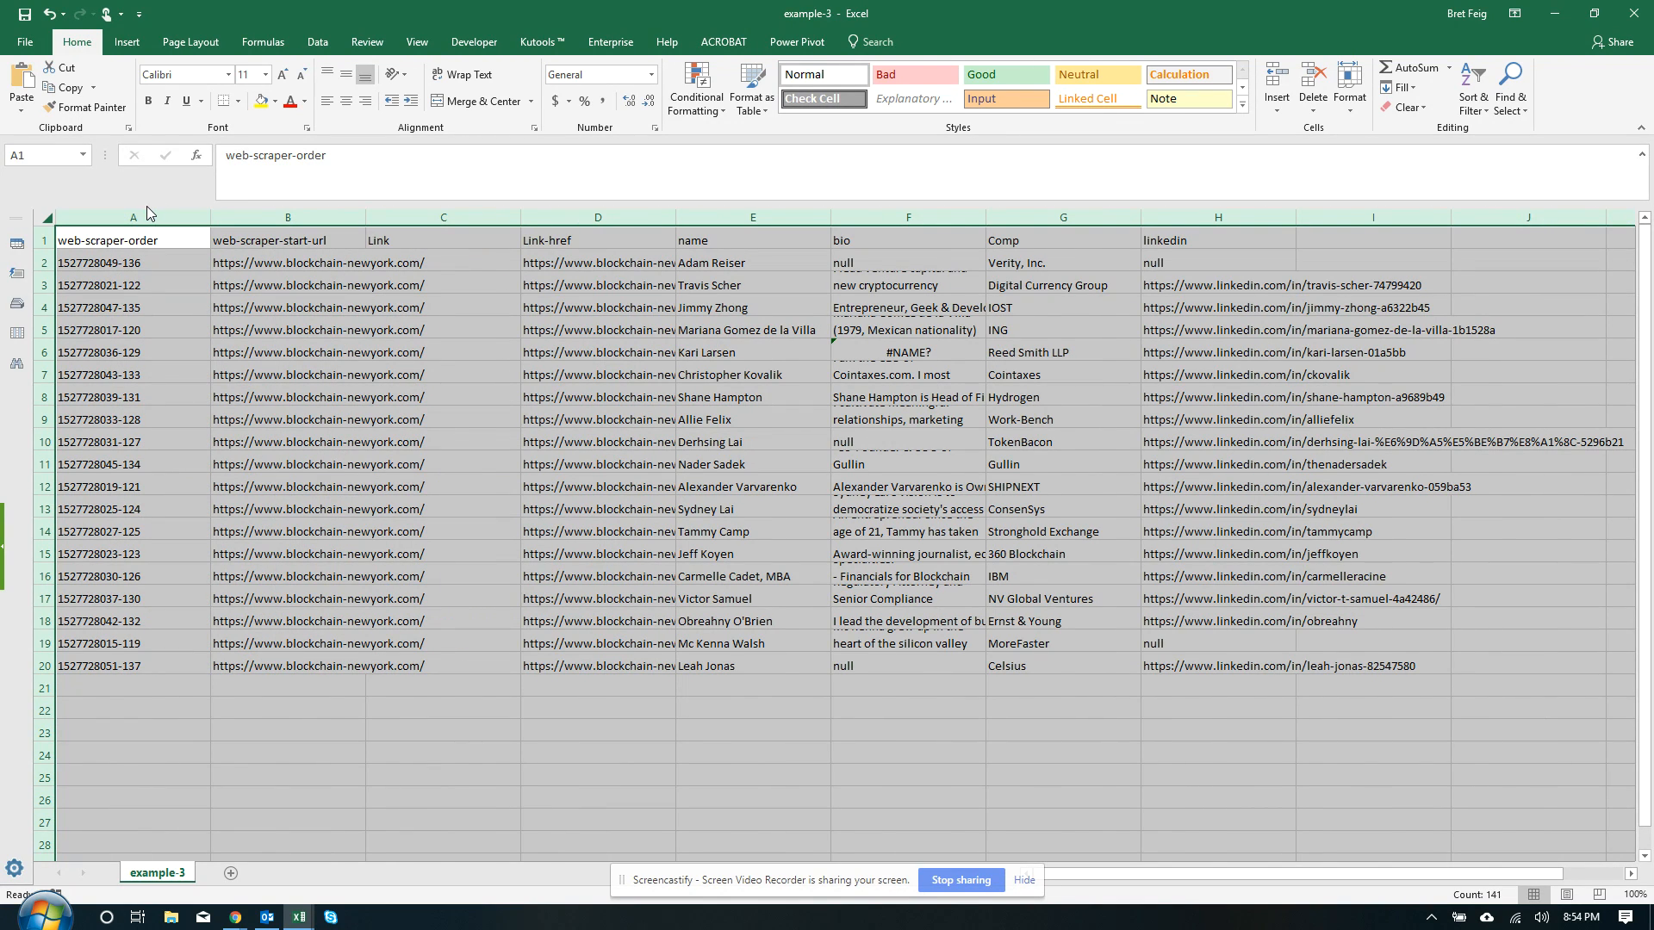
# Delete columns A through D, the web-scraper-order to Link-href bookkeeping columns
pyautogui.moveTo(144, 214); pyautogui.dragTo(268, 218)
pyautogui.moveTo(330, 224); pyautogui.dragTo(558, 247)
pyautogui.rightClick(560, 248)
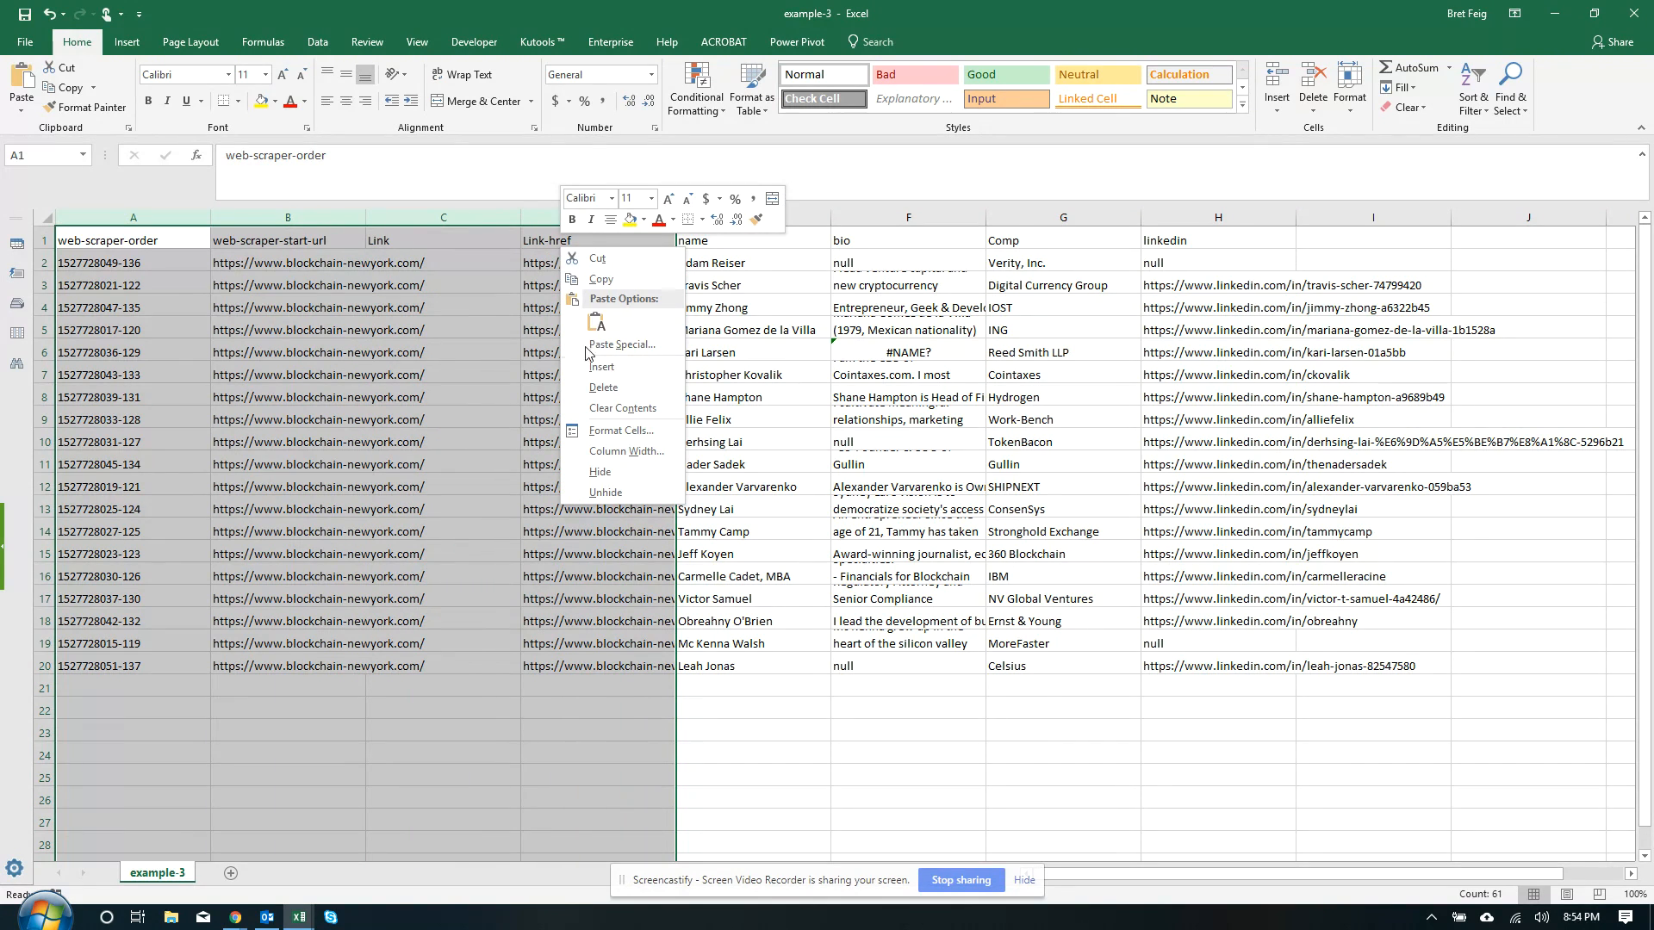
pyautogui.click(600, 388)
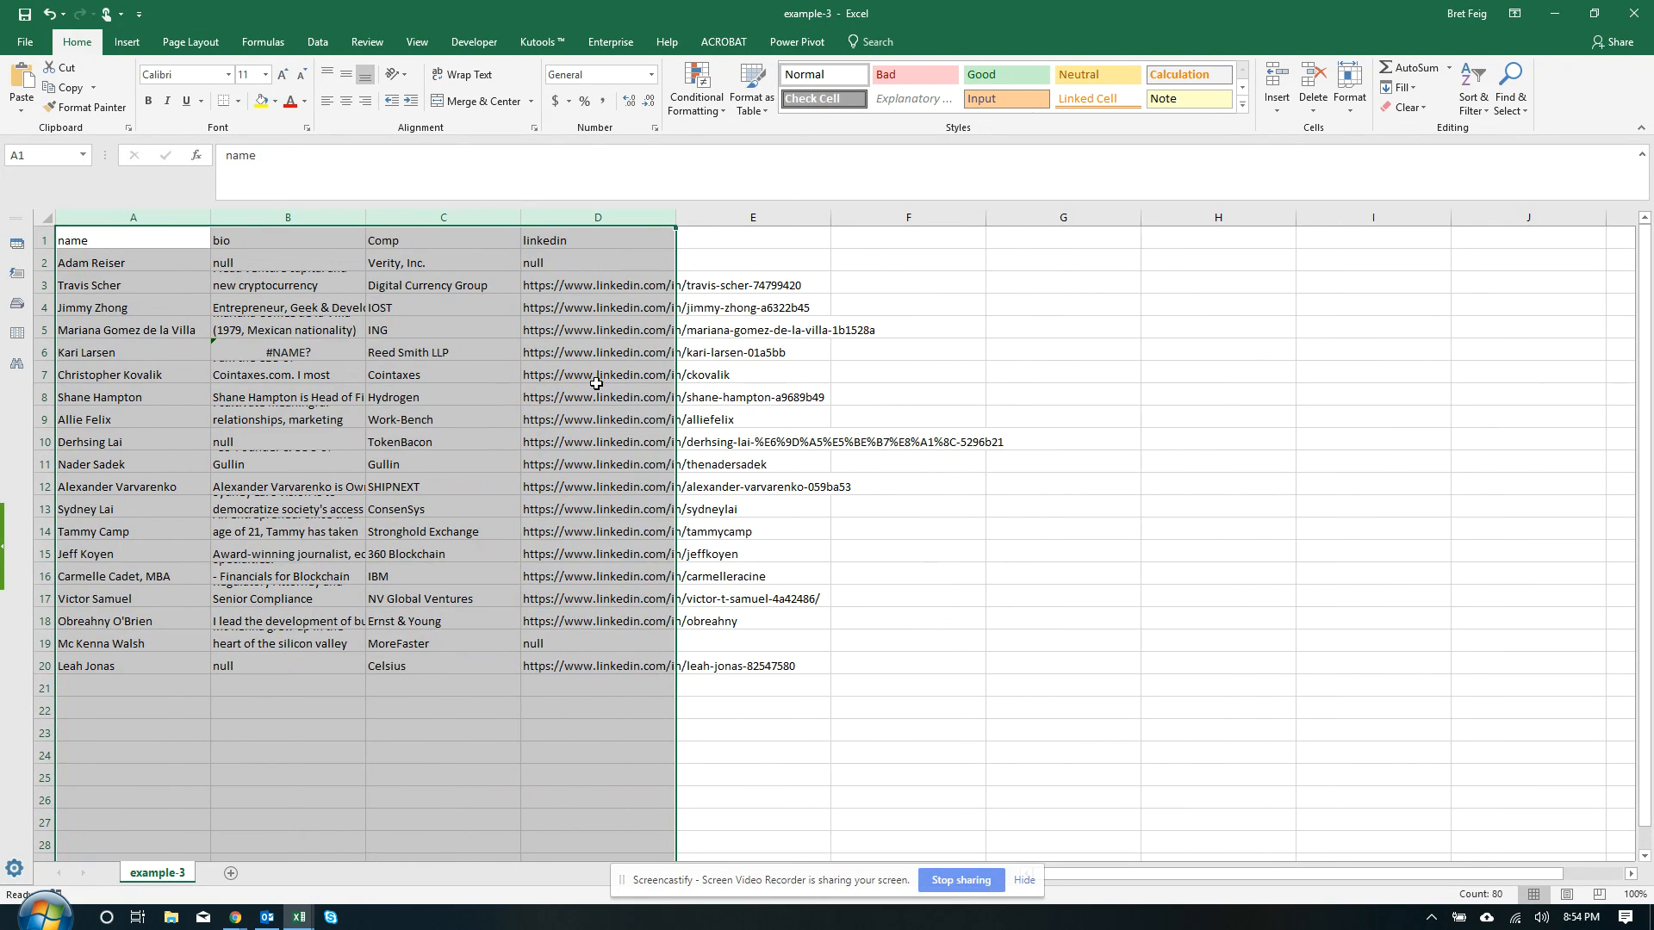
# Check the remaining data: the bio in B5, the company in C2 and LinkedIn links in rows 4–13
pyautogui.click(138, 270)
pyautogui.click(248, 328)
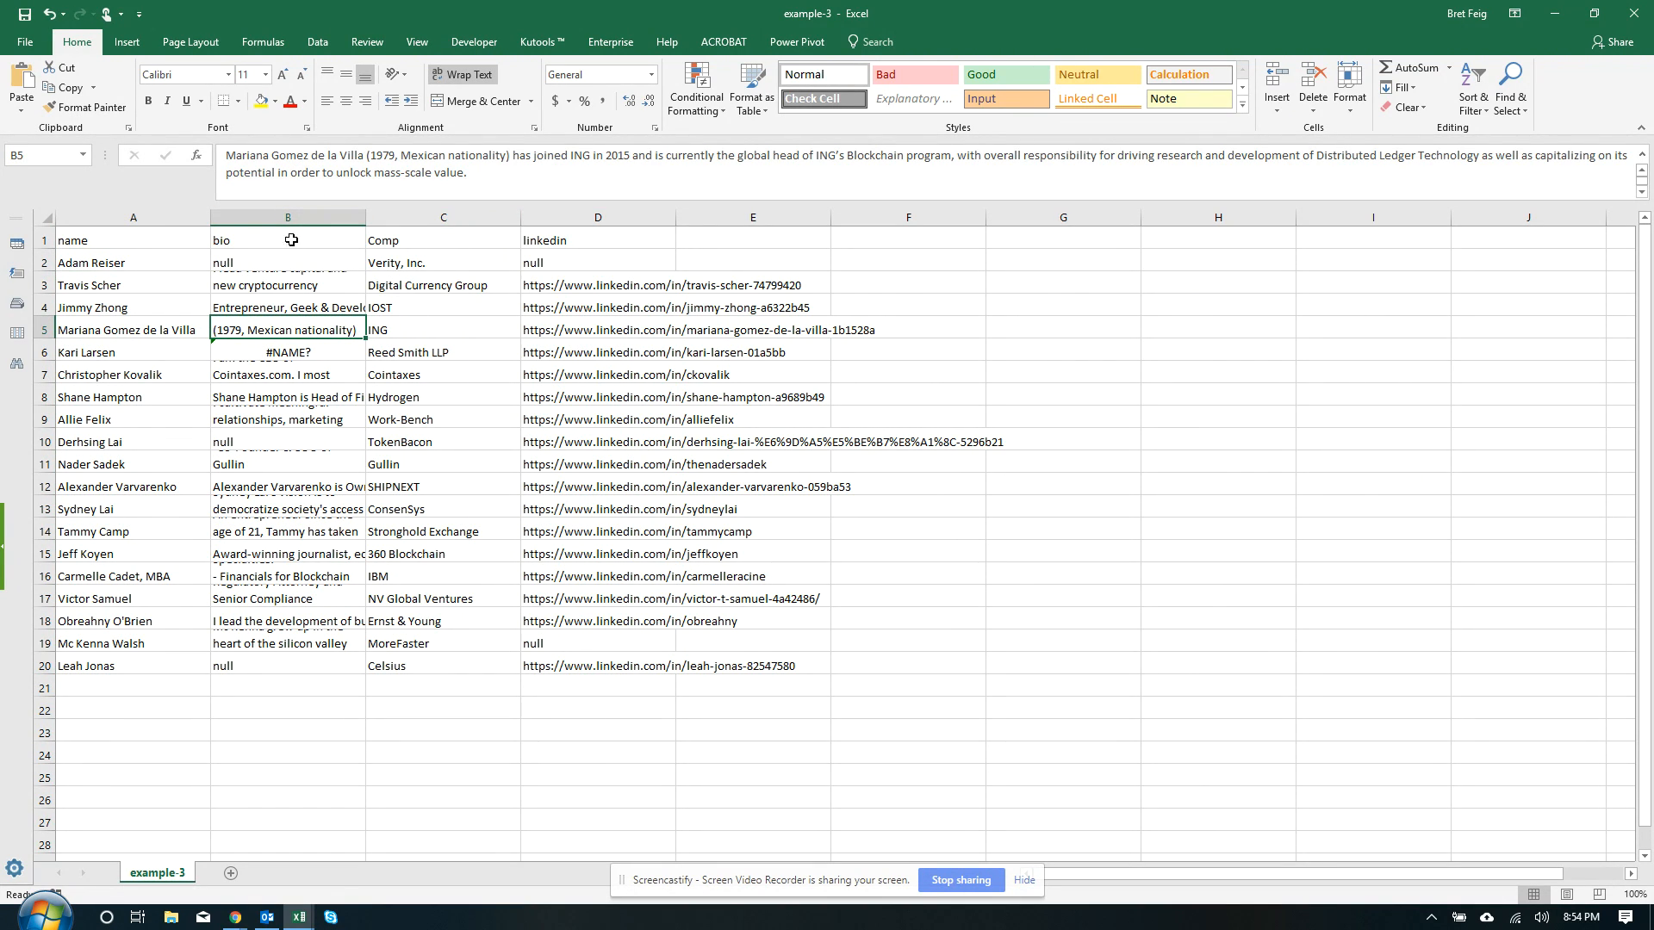
pyautogui.click(412, 264)
pyautogui.moveTo(560, 299); pyautogui.dragTo(685, 510)
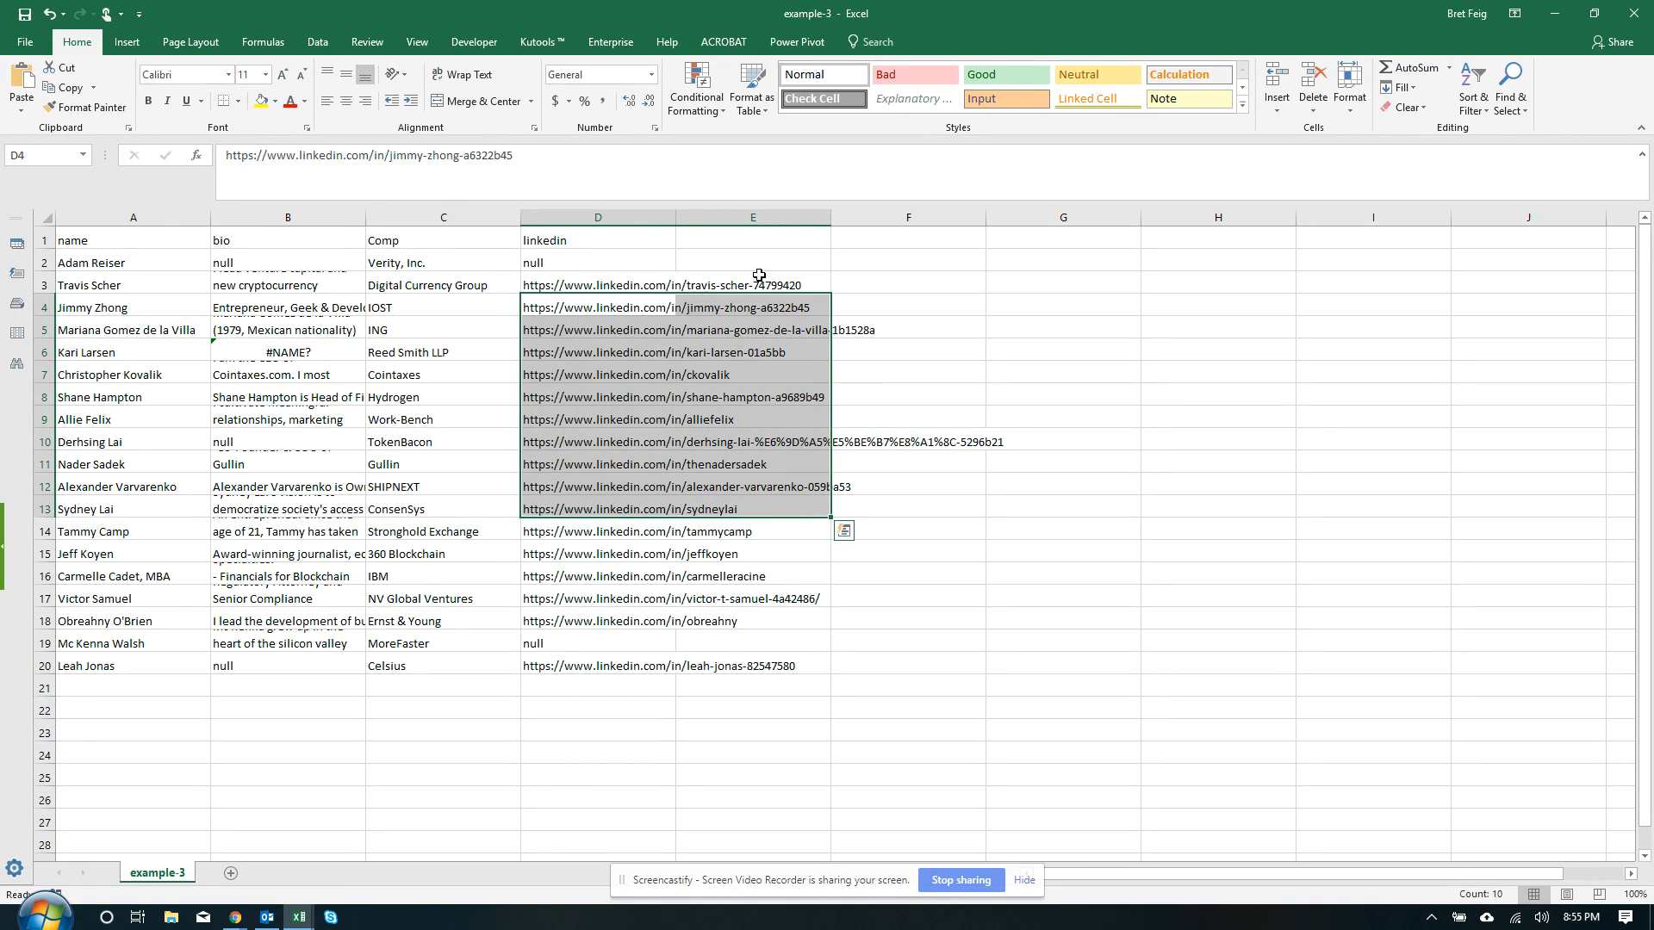
# Close example-3.csv without saving, then close the empty Excel window
pyautogui.click(1634, 13)
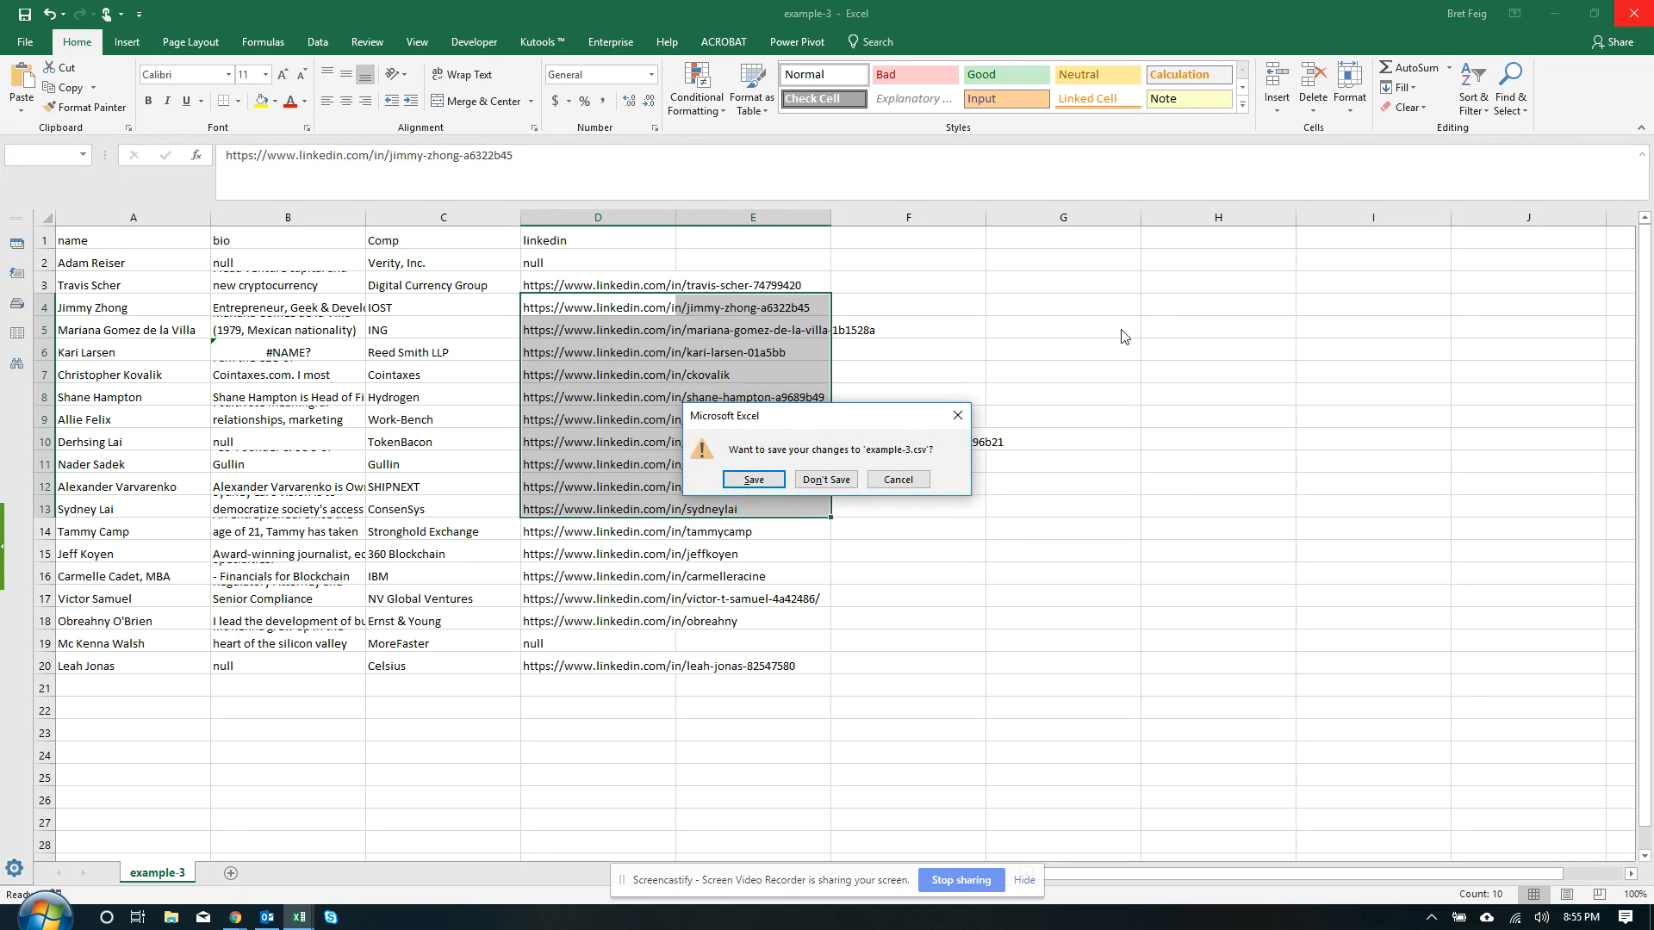
pyautogui.click(836, 479)
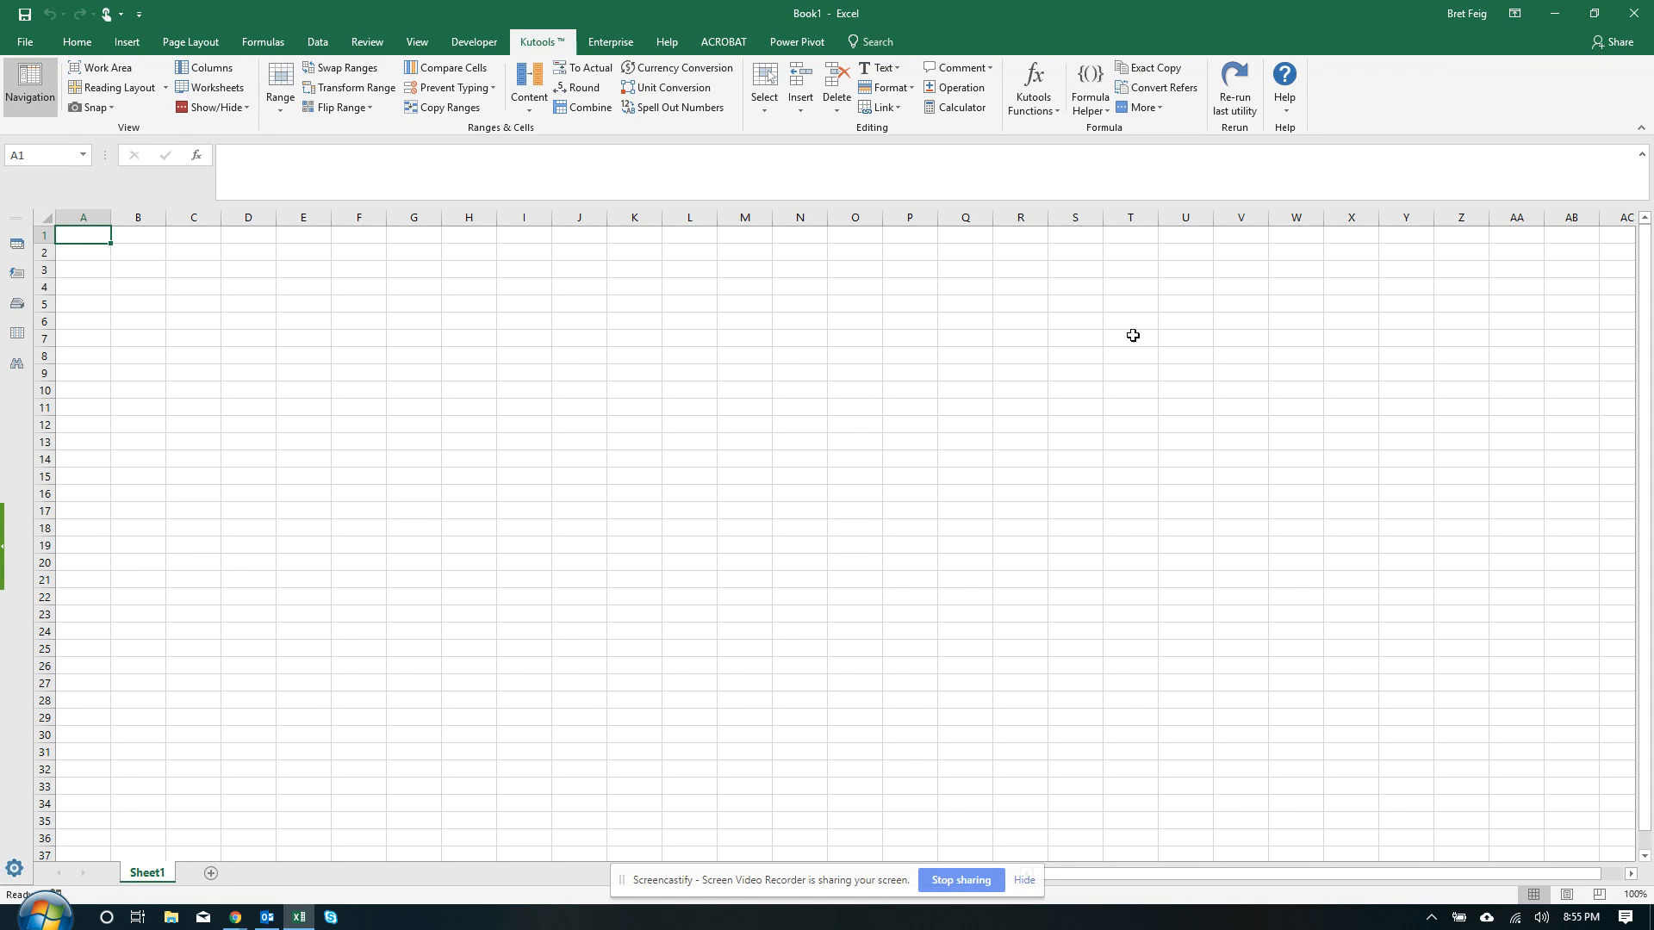
pyautogui.click(1634, 14)
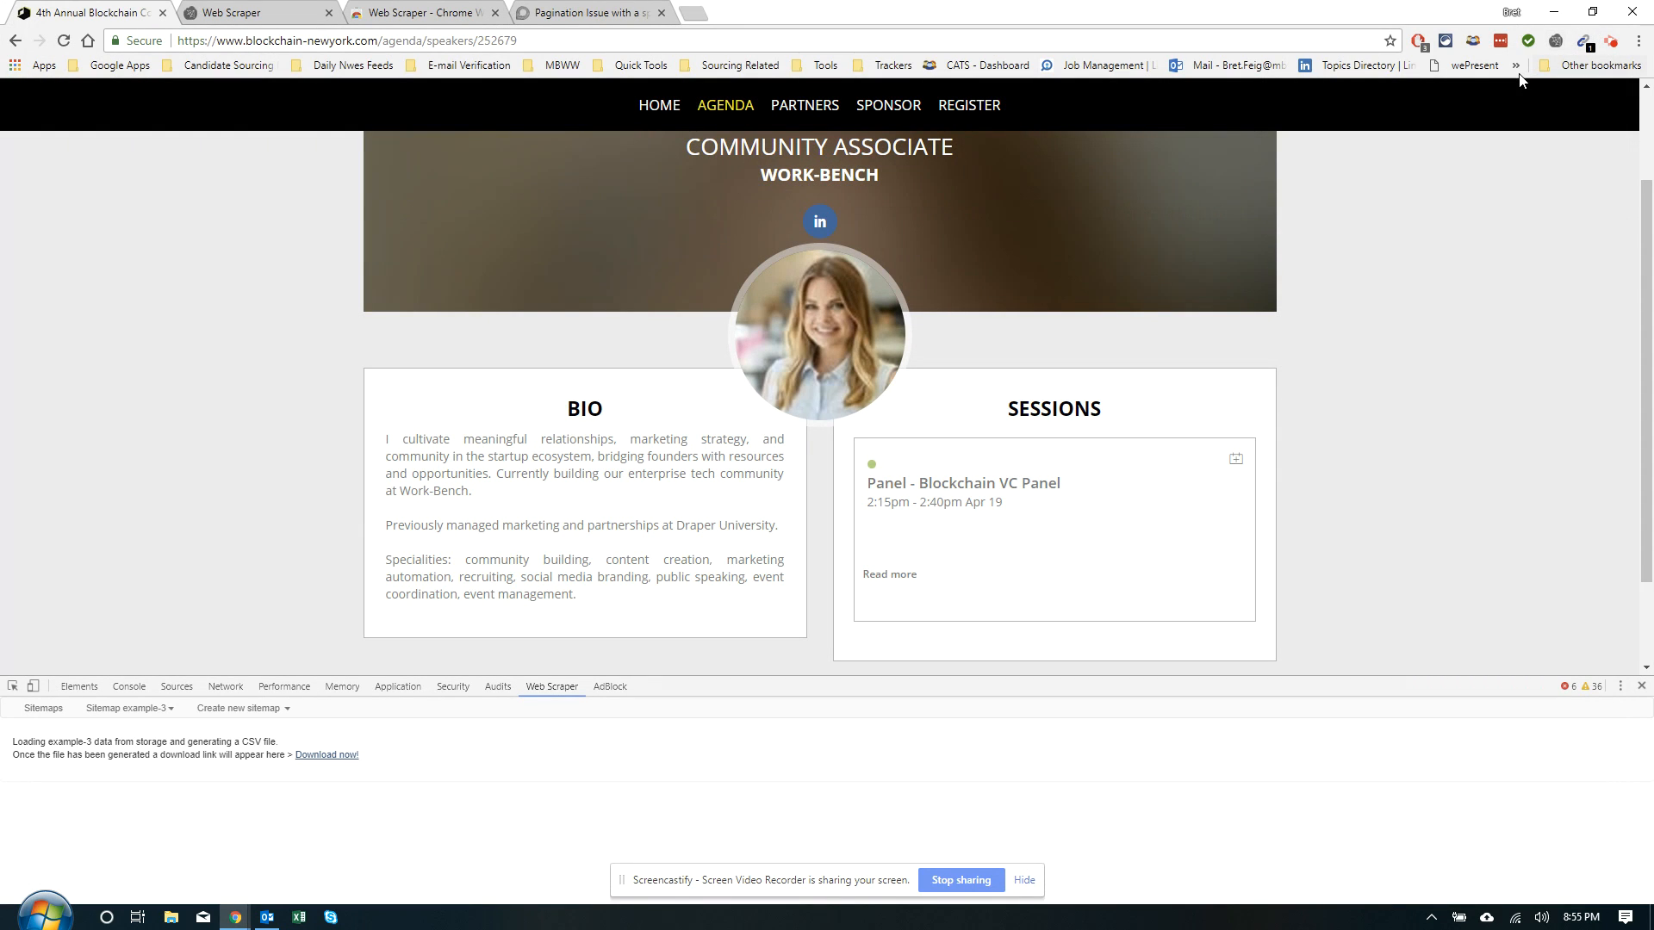